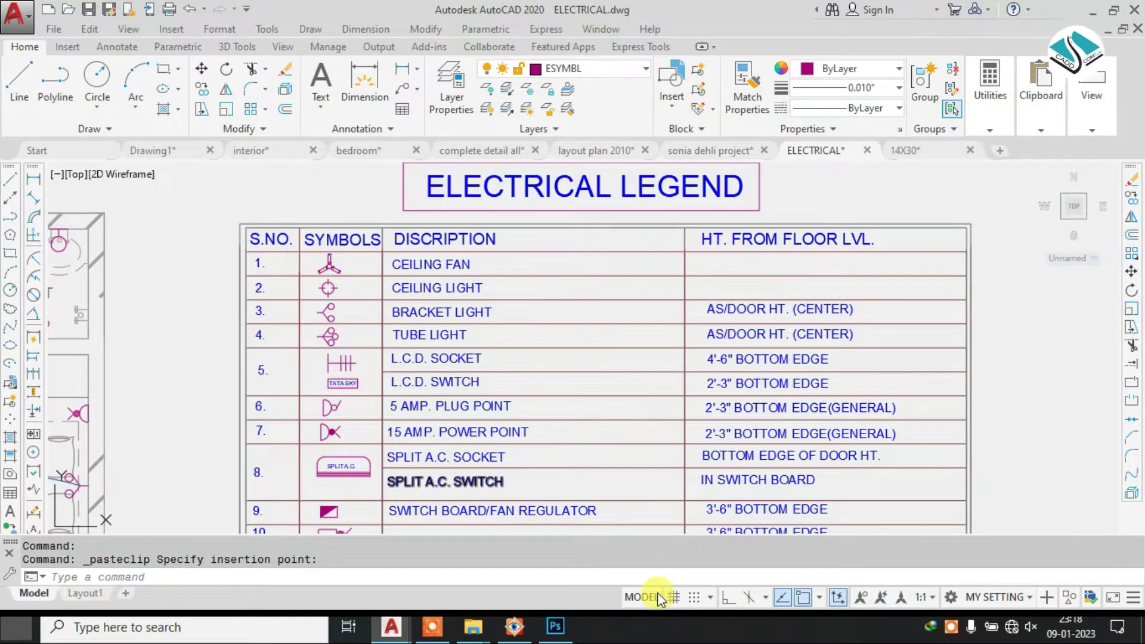
- Open the layout plan 2010 drawing and examine the toilets, dressing rooms and master bedroom in the floor plan
left_click(617, 151)
middle_click_drag(437, 184, 418, 257)
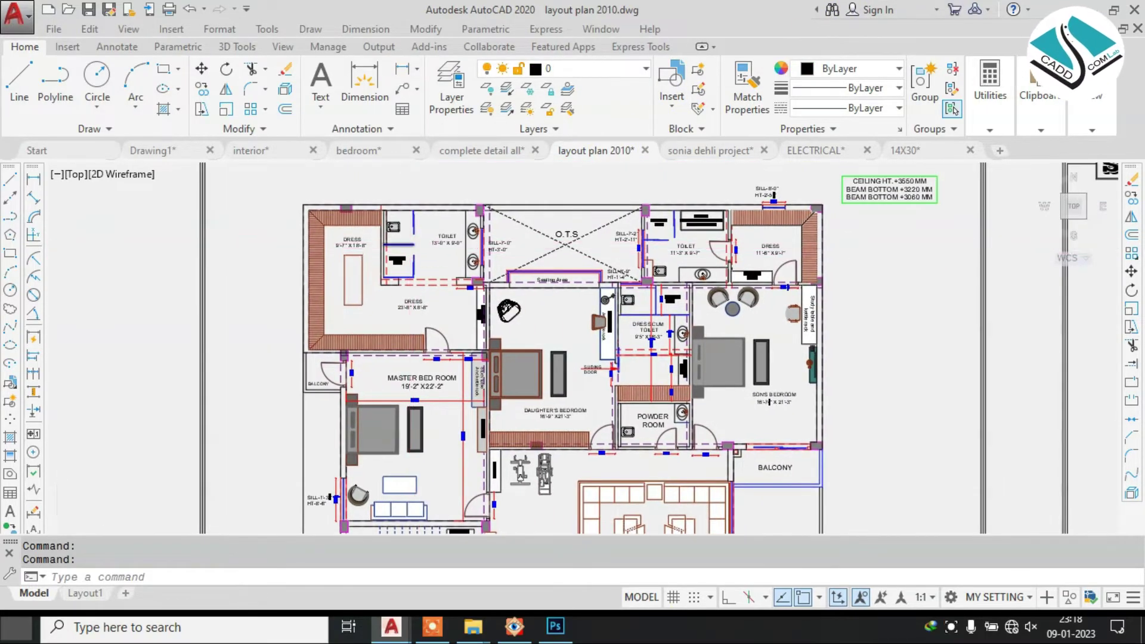
scroll(421, 262, "up", 4)
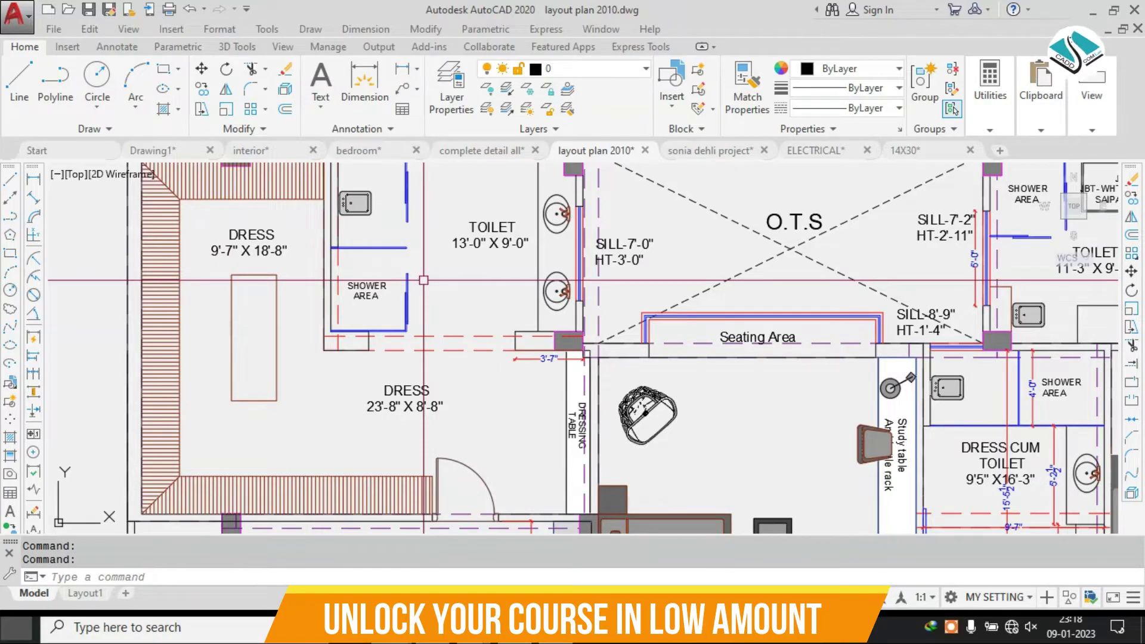
scroll(507, 256, "down", 2)
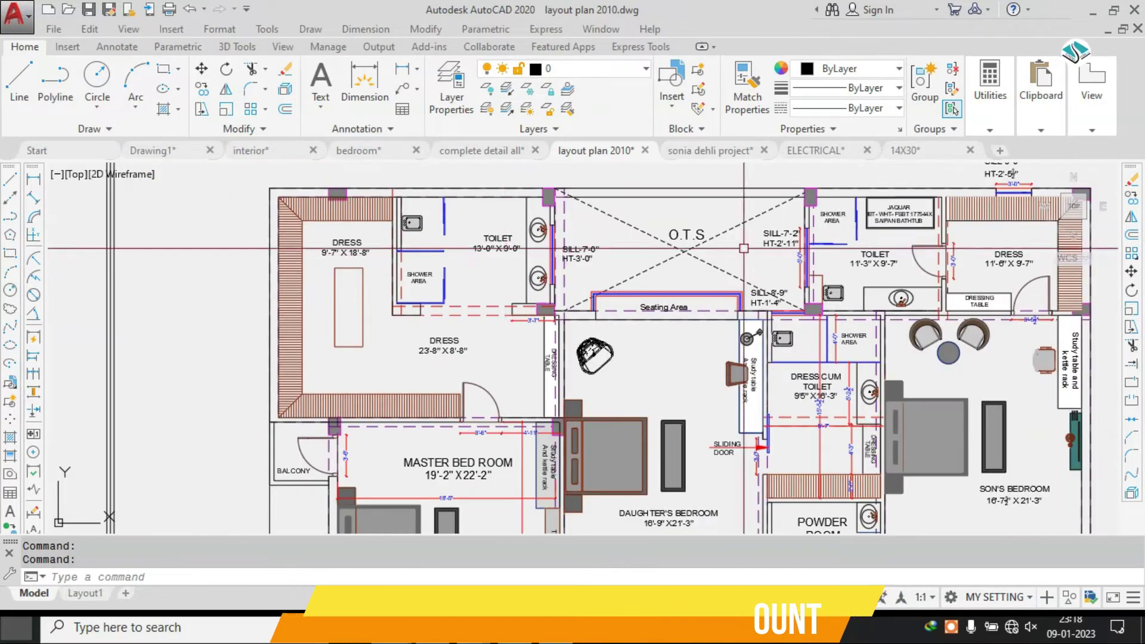
scroll(743, 248, "up", 2)
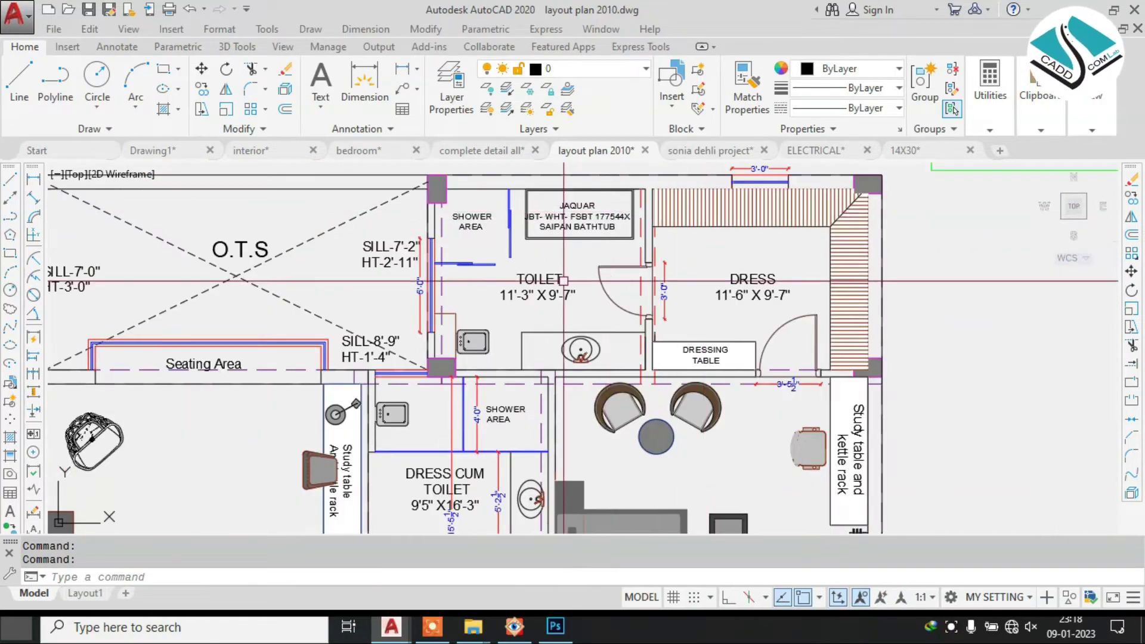
scroll(564, 280, "down", 2)
scroll(530, 308, "up", 2)
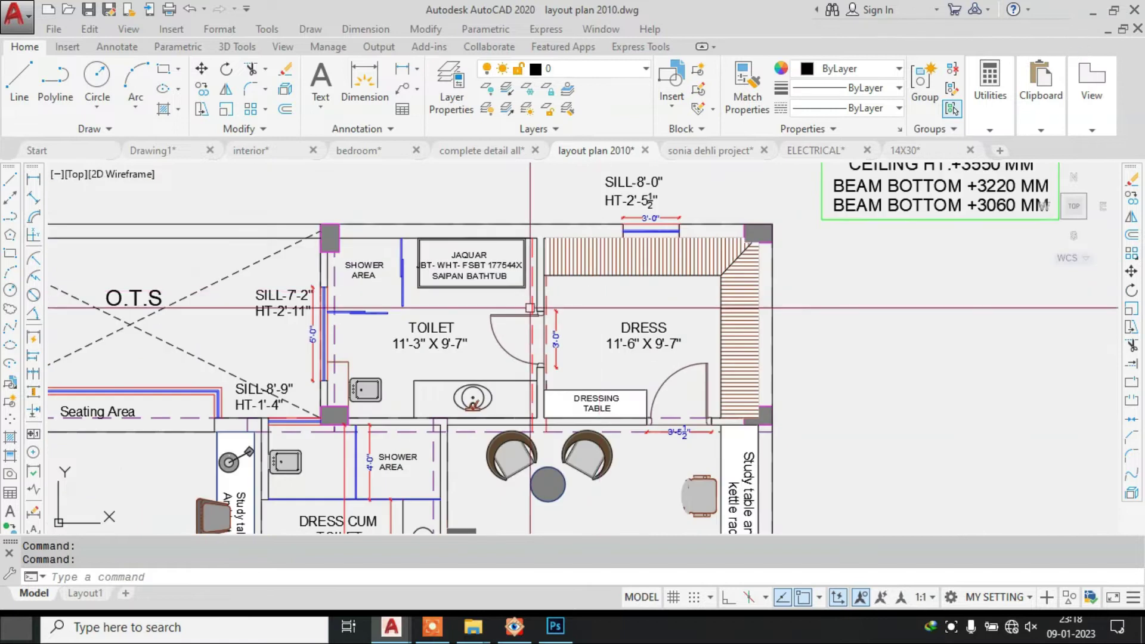
scroll(382, 245, "down", 3)
scroll(434, 354, "up", 3)
middle_click_drag(434, 355, 658, 194)
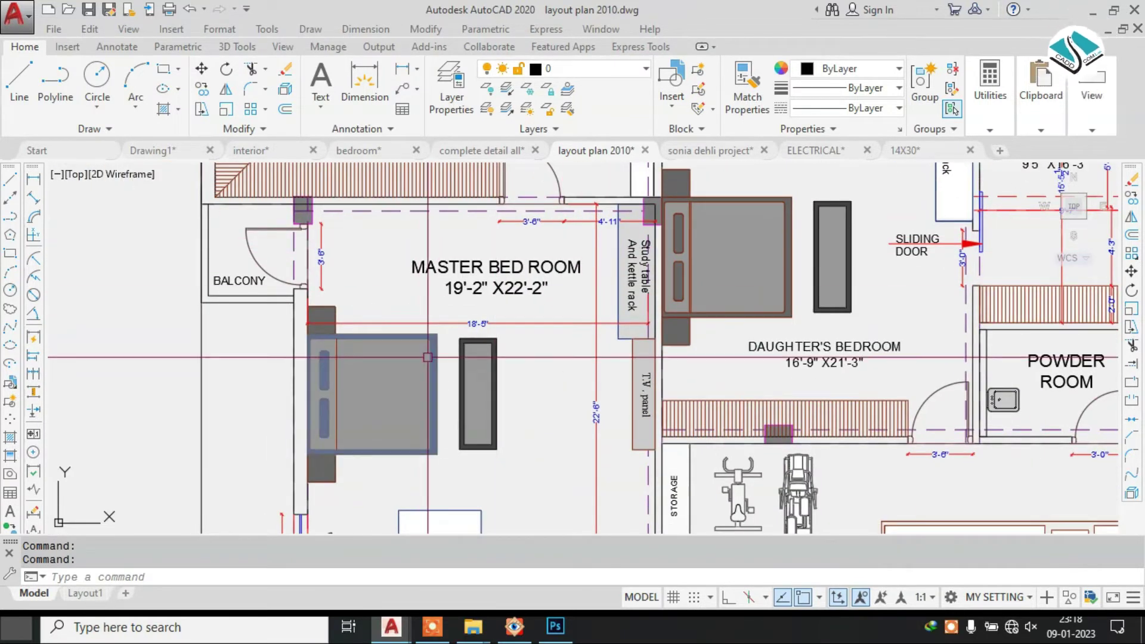
mouse_move(427, 357)
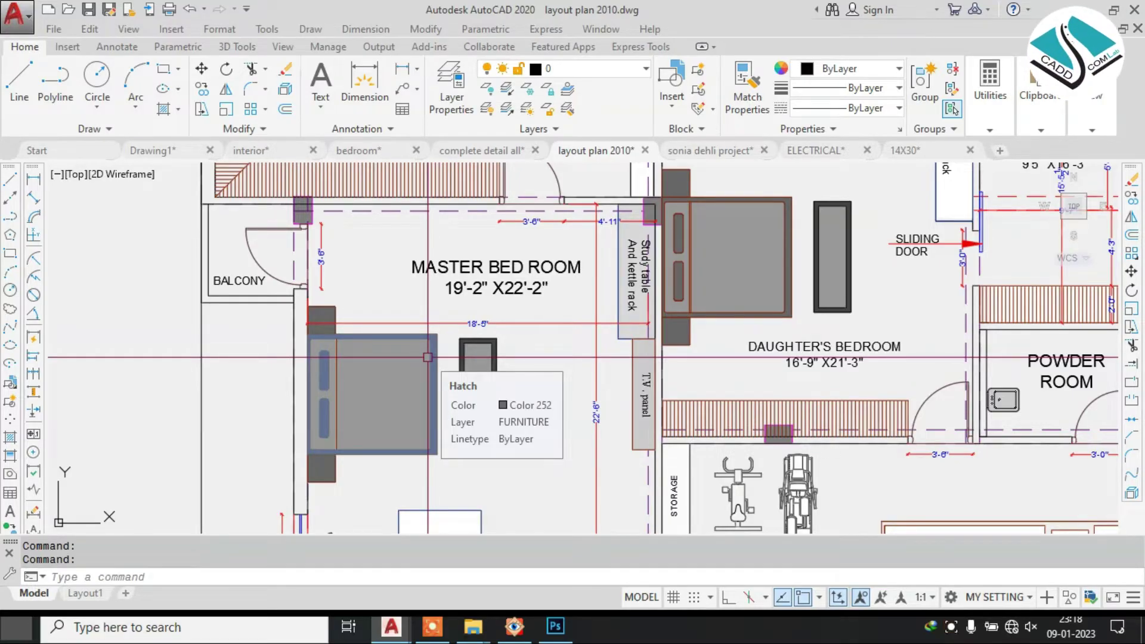
- Examine the overall floor plan with its lobby and stair areas, and compare it with the adjacent copy of the plan
scroll(428, 357, "down", 6)
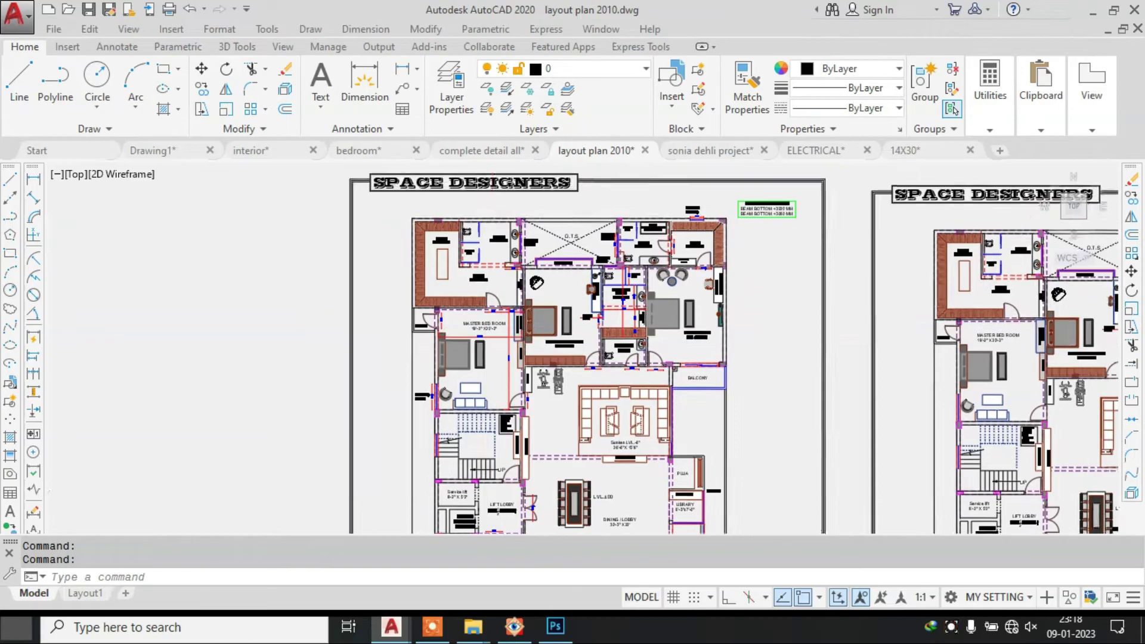
middle_click_drag(472, 399, 442, 303)
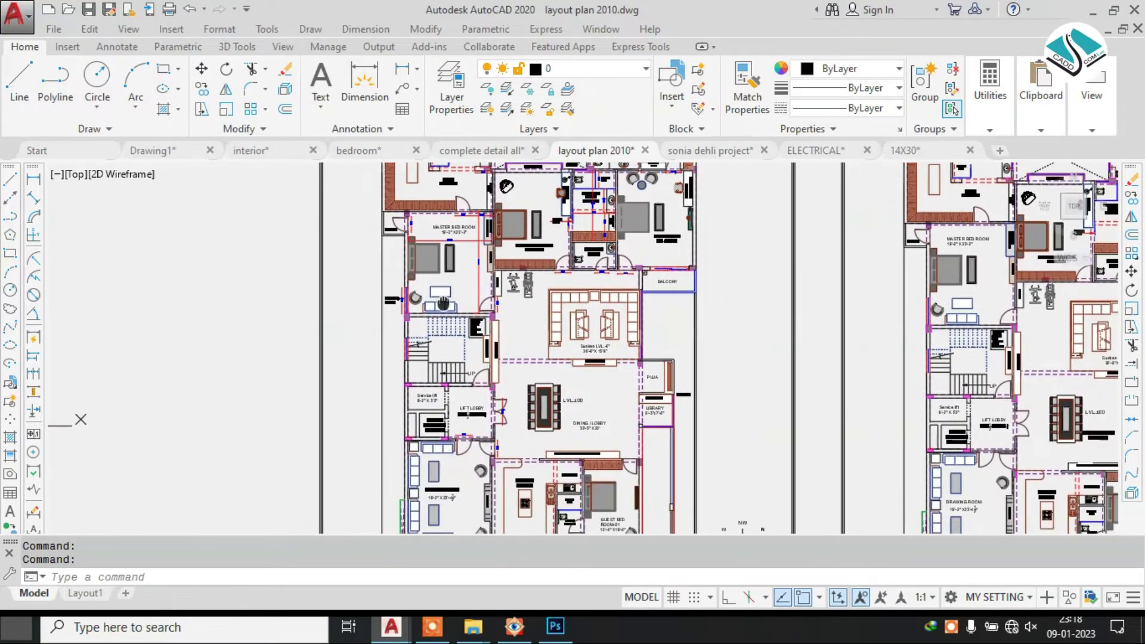
mouse_move(525, 422)
middle_mouse_down()
mouse_move(511, 336)
mouse_move(495, 453)
mouse_move(489, 383)
middle_mouse_up()
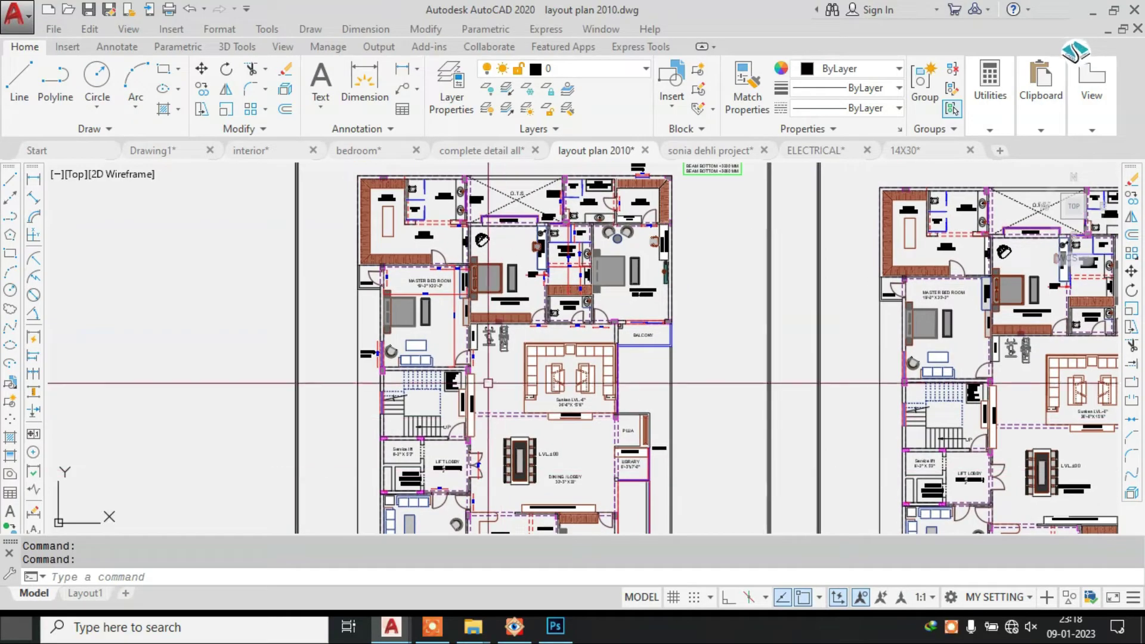
scroll(495, 357, "up", 2)
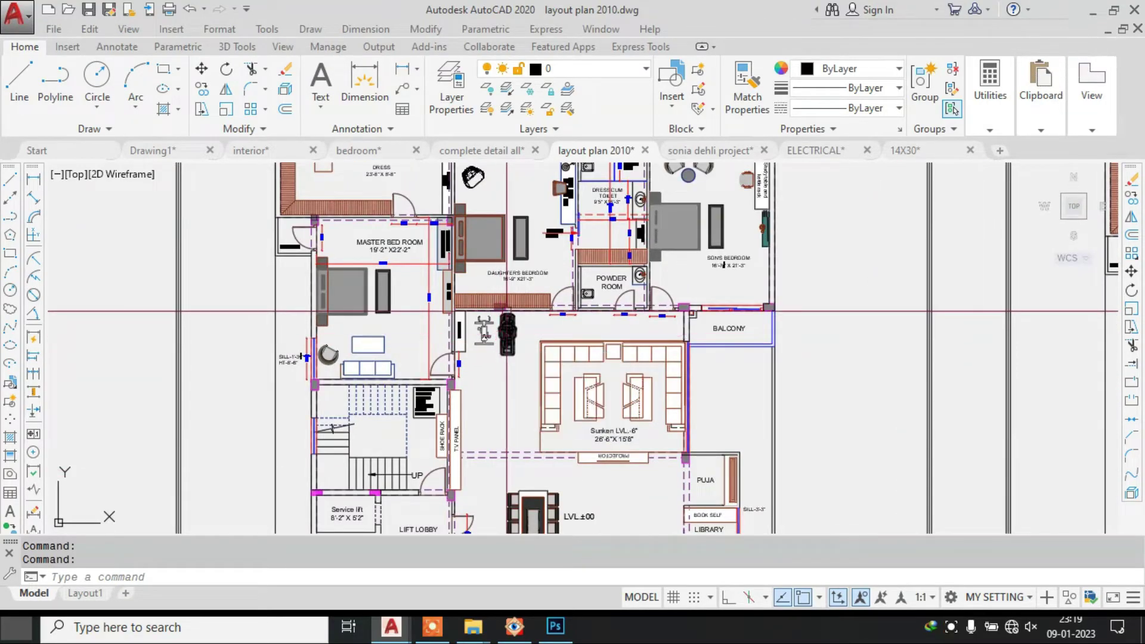
middle_click_drag(570, 238, 566, 349)
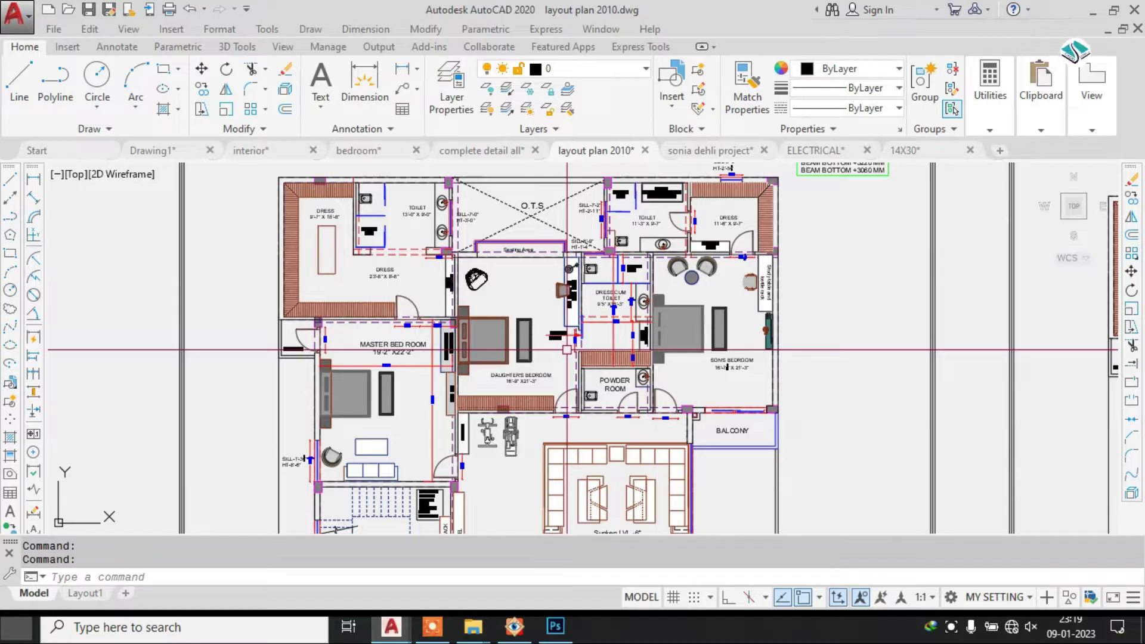
scroll(531, 337, "down", 2)
middle_click_drag(650, 311, 197, 267)
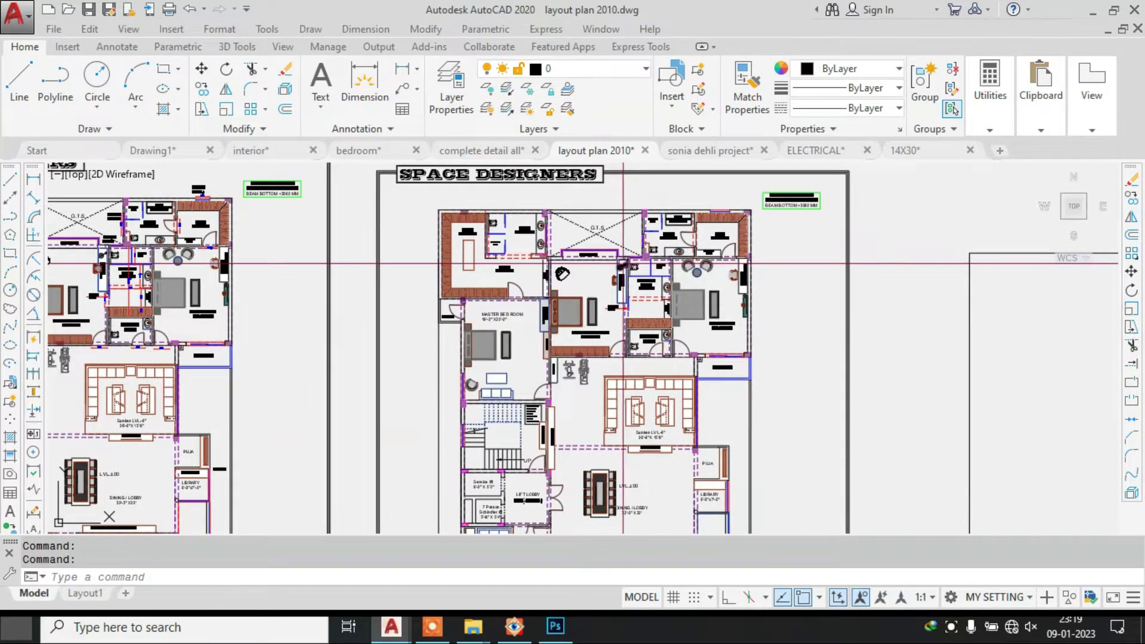
scroll(646, 235, "up", 2)
mouse_move(615, 260)
middle_mouse_down()
mouse_move(592, 355)
mouse_move(579, 249)
middle_mouse_up()
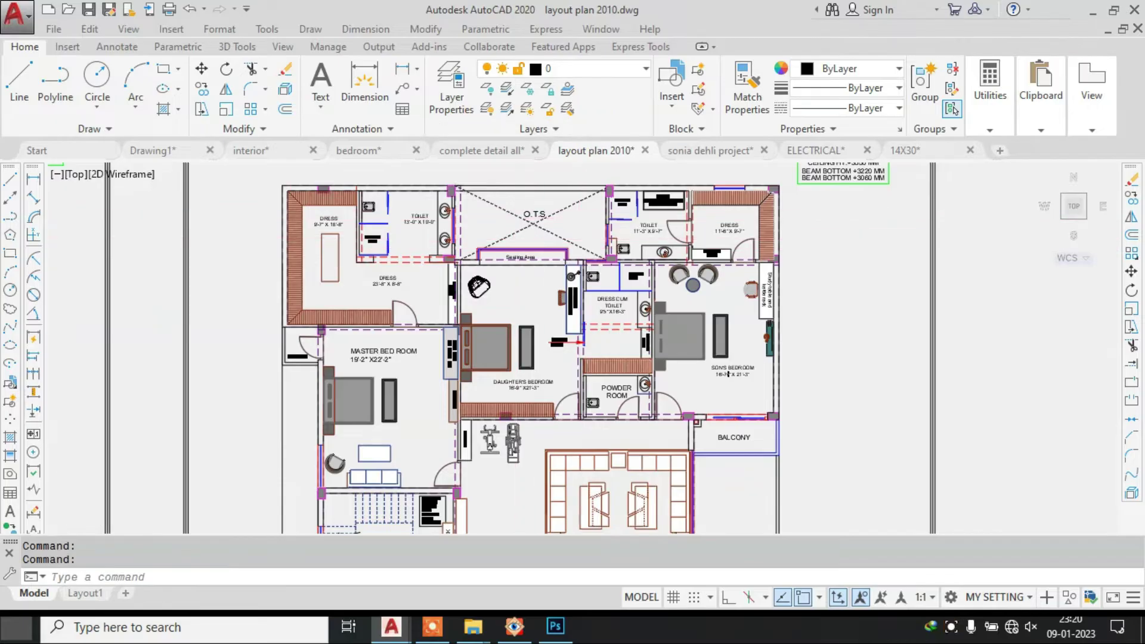
- Examine the electrical detail sheets of the master bedroom and son's bedroom, including their plans and wall elevations
scroll(716, 251, "down", 6)
scroll(766, 254, "up", 6)
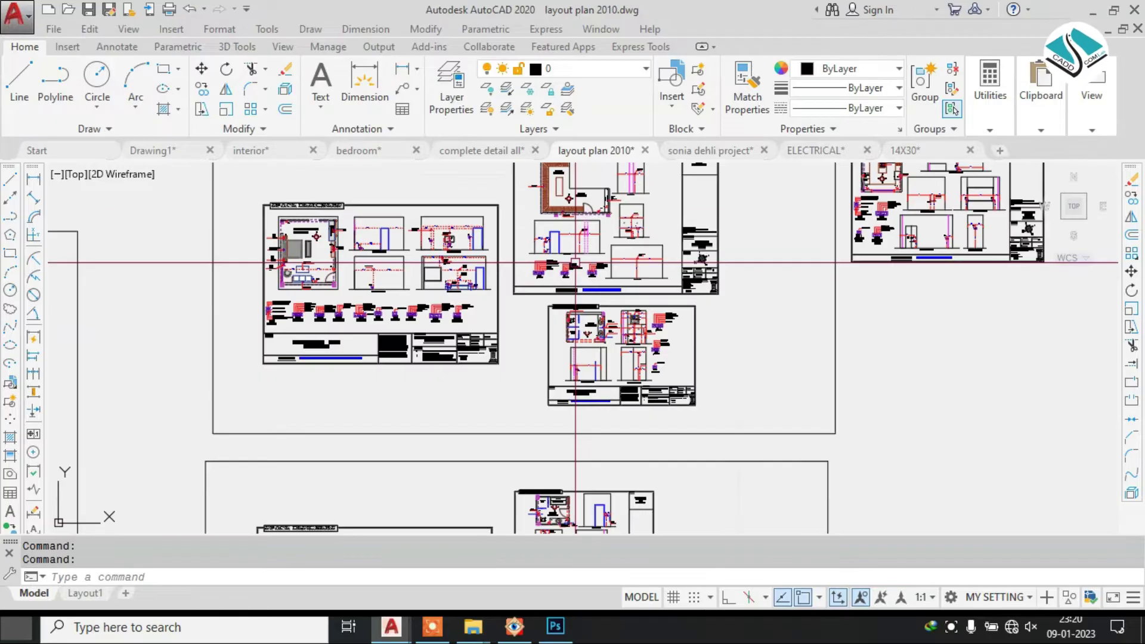
scroll(469, 253, "down", 3)
scroll(468, 256, "up", 4)
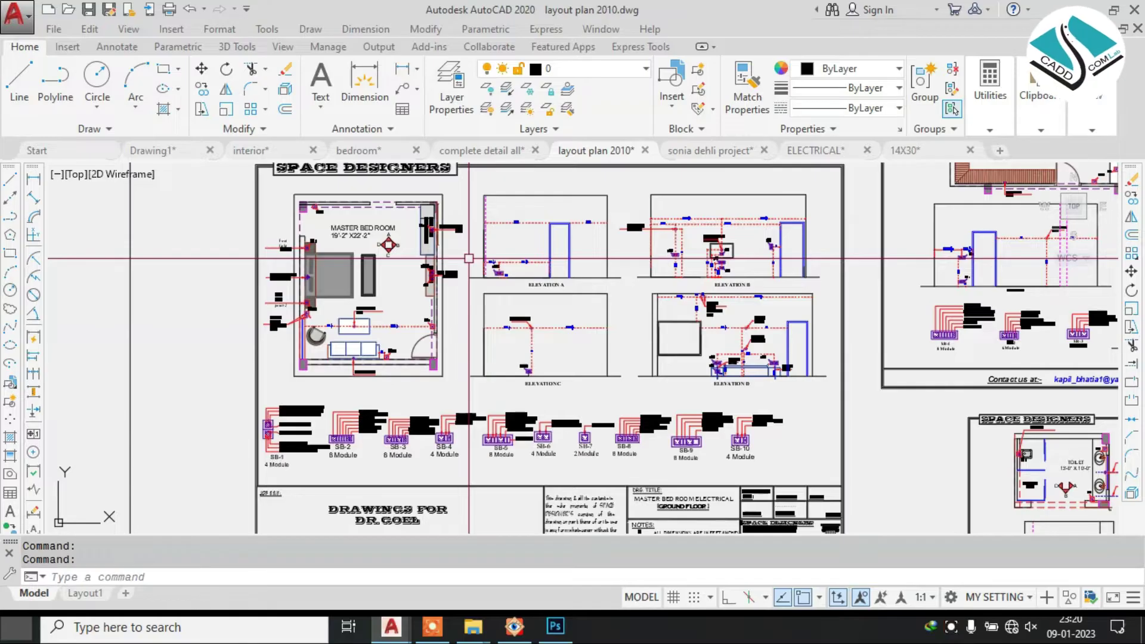
scroll(469, 253, "down", 5)
scroll(589, 377, "up", 4)
scroll(588, 377, "up", 2)
scroll(537, 268, "down", 5)
scroll(472, 295, "up", 5)
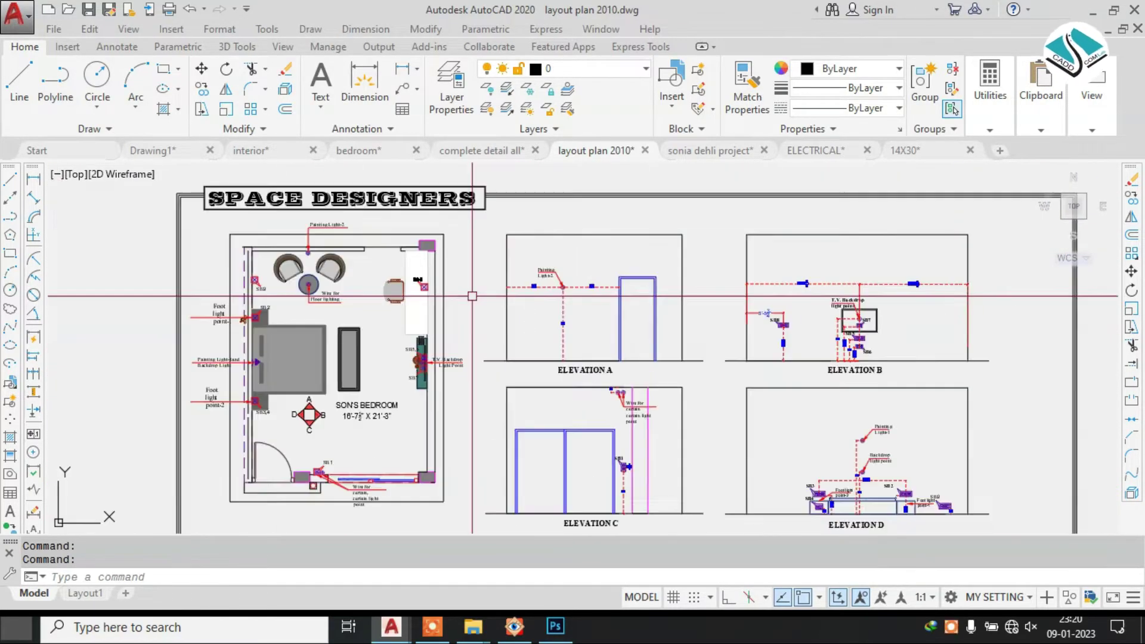
mouse_move(522, 333)
middle_mouse_down()
mouse_move(509, 320)
mouse_move(492, 324)
middle_mouse_up()
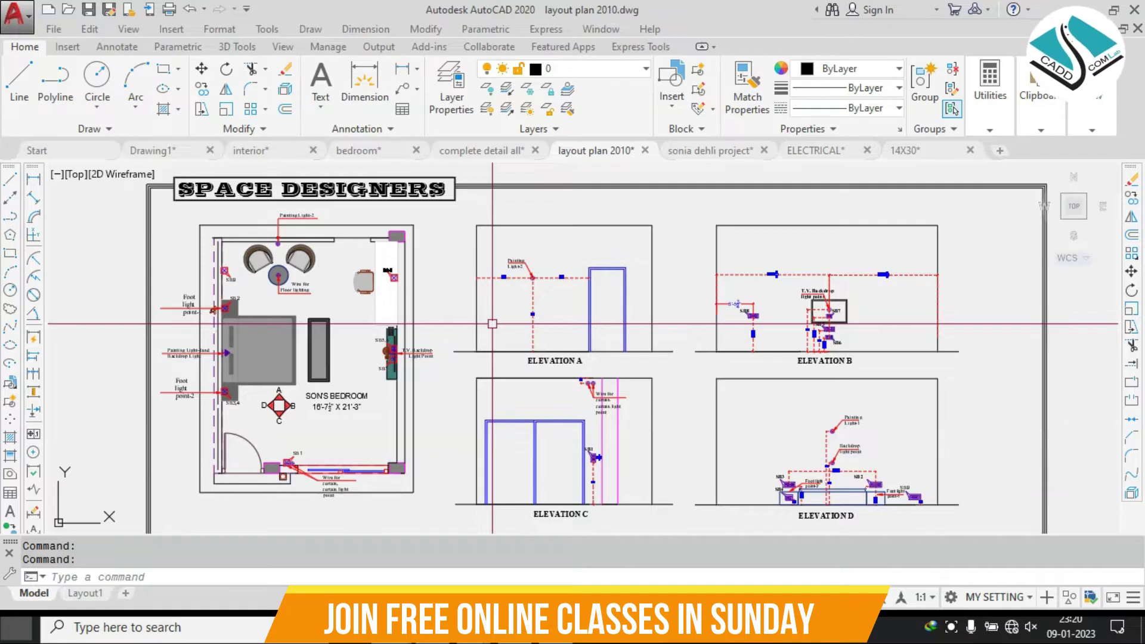
- Inspect the electrical detail sheets for the toilet and the master bedroom dress, with their elevations and switchboard details
scroll(492, 324, "down", 5)
mouse_move(568, 308)
middle_mouse_down()
mouse_move(547, 320)
mouse_move(521, 370)
middle_mouse_up()
scroll(524, 245, "up", 7)
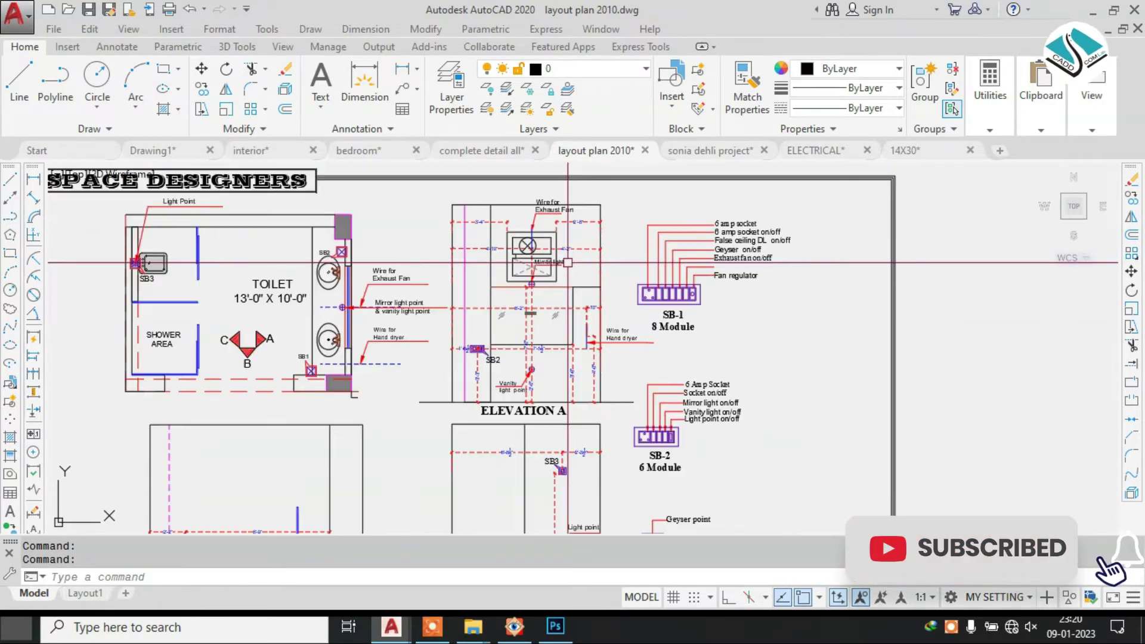
scroll(568, 263, "down", 6)
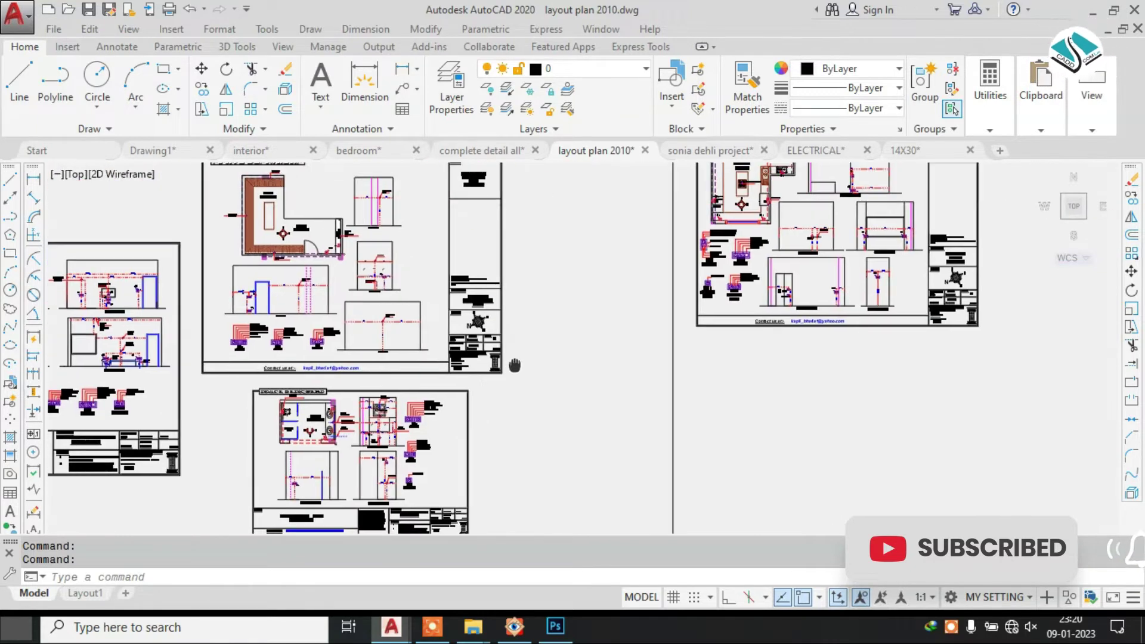
middle_click_drag(514, 365, 764, 403)
scroll(620, 285, "up", 6)
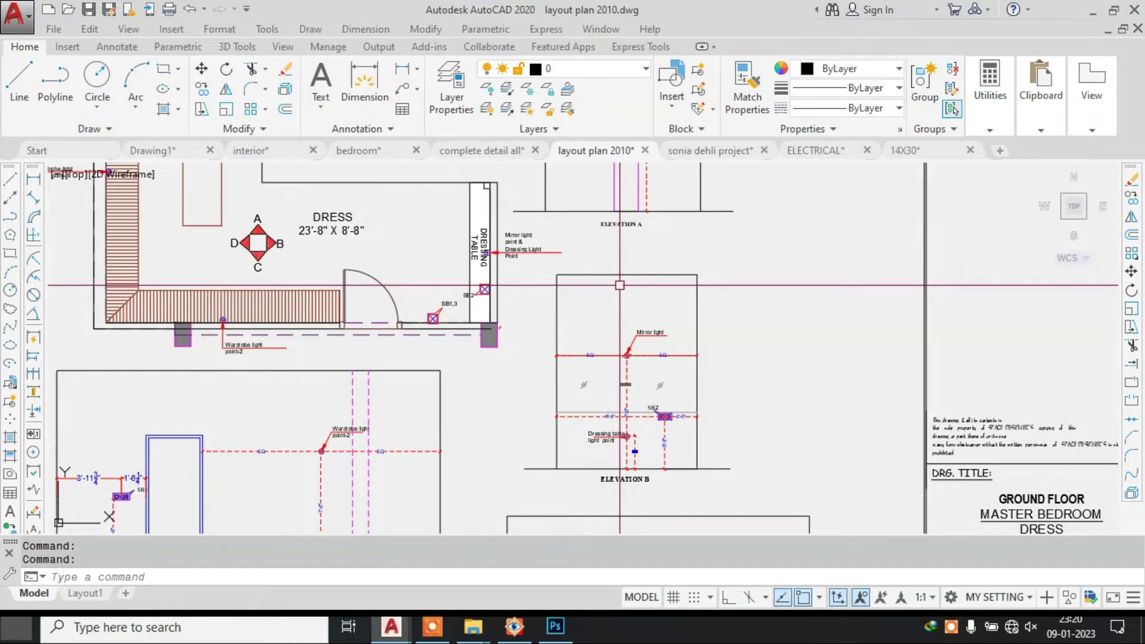
scroll(585, 280, "down", 8)
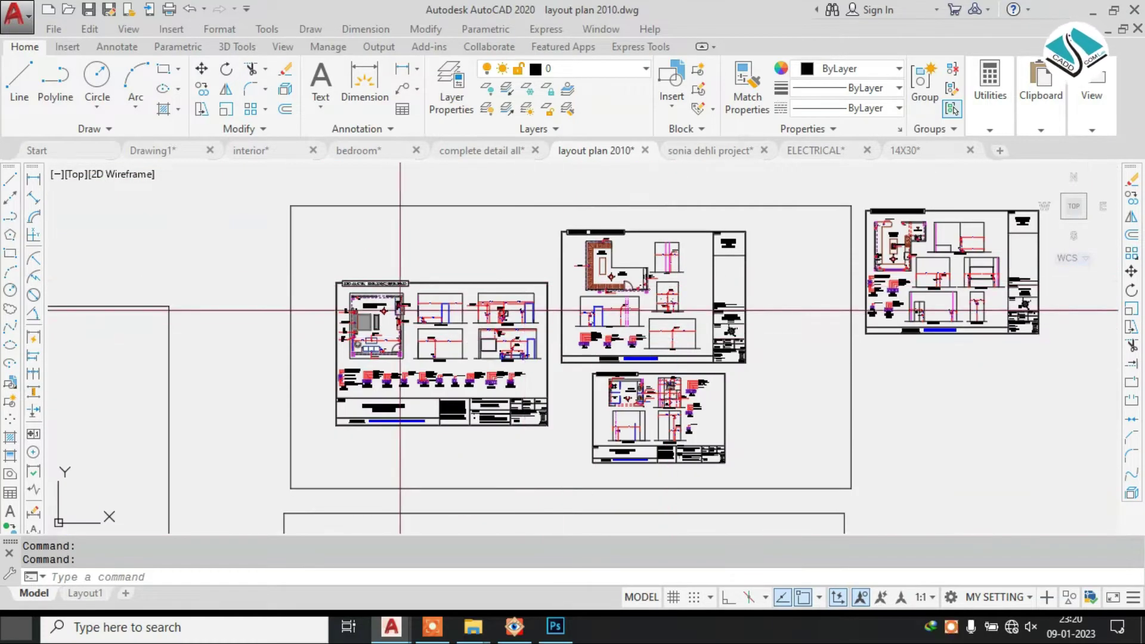
- Review the master bedroom electrical sheet with elevations A to D, and return to the two overall floor plans
scroll(400, 310, "up", 5)
scroll(394, 315, "down", 5)
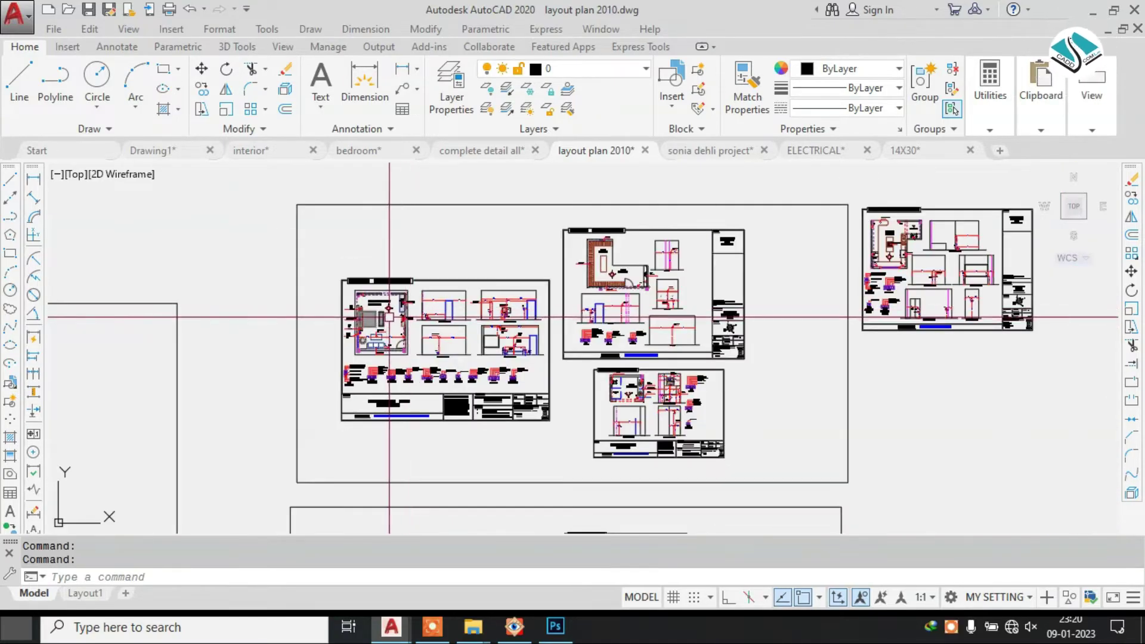
scroll(390, 317, "up", 5)
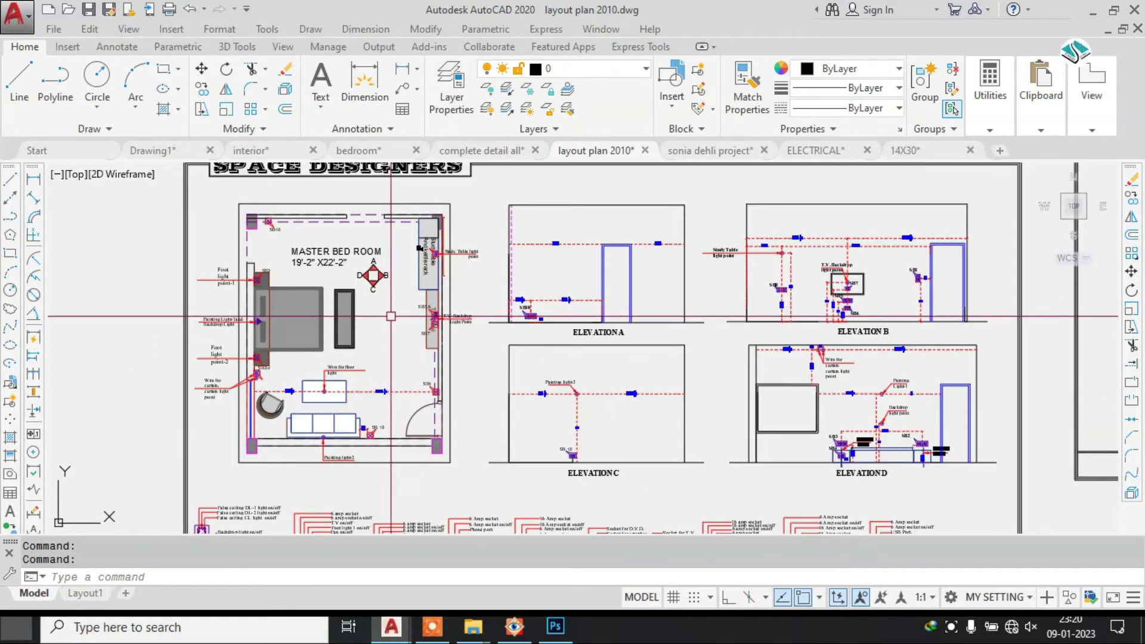
scroll(587, 297, "down", 4)
scroll(490, 316, "down", 4)
middle_click_drag(347, 366, 594, 305)
middle_click_drag(237, 295, 545, 331)
scroll(322, 309, "up", 6)
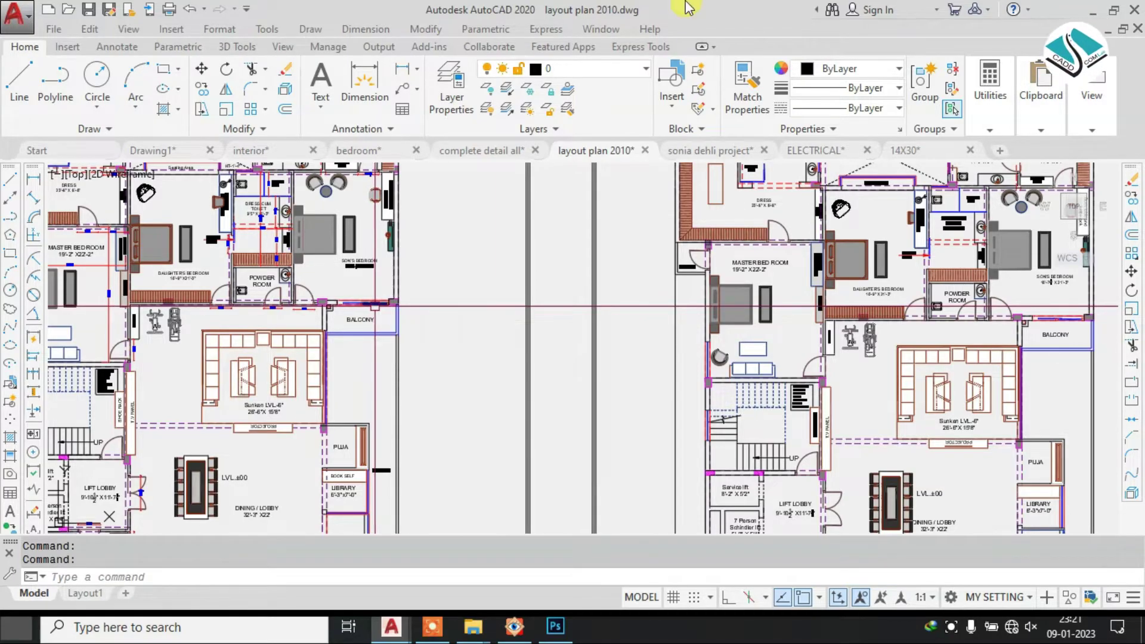
scroll(547, 337, "down", 2)
mouse_move(661, 342)
middle_mouse_down()
mouse_move(493, 190)
mouse_move(530, 267)
middle_mouse_up()
- Switch to the ELECTRICAL drawing and survey its electrical legend, floor electrical plans and small house plans
left_click(815, 150)
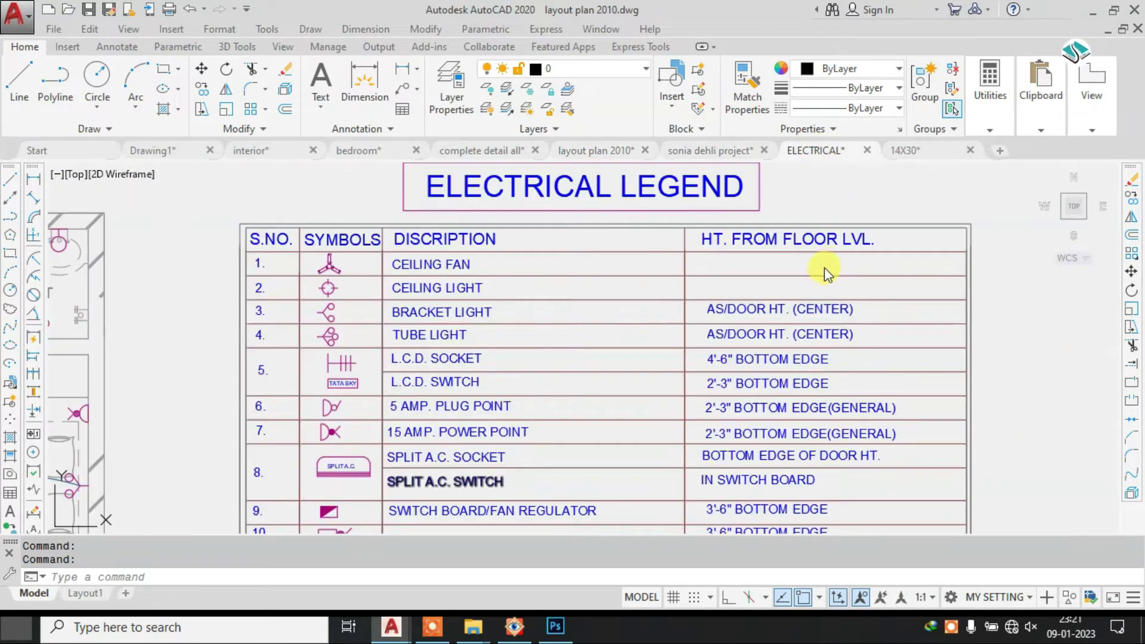
key("ctrl+v")
scroll(690, 310, "down", 3)
scroll(632, 326, "up", 2)
middle_click_drag(398, 358, 757, 271)
scroll(690, 273, "down", 3)
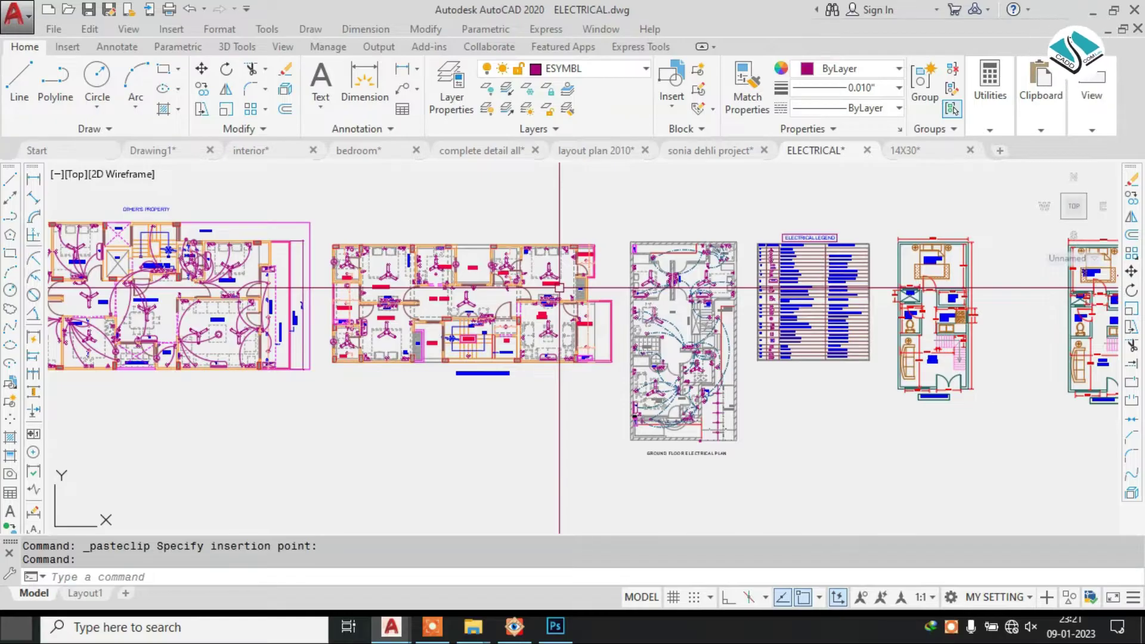
scroll(486, 248, "down", 2)
scroll(332, 249, "up", 4)
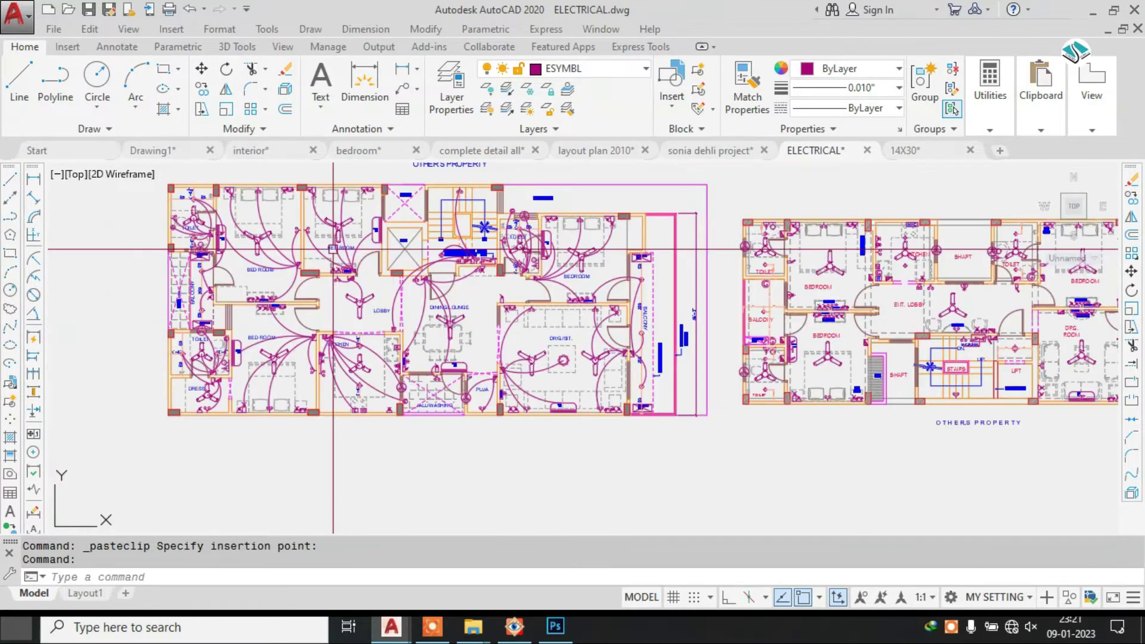
scroll(409, 248, "down", 2)
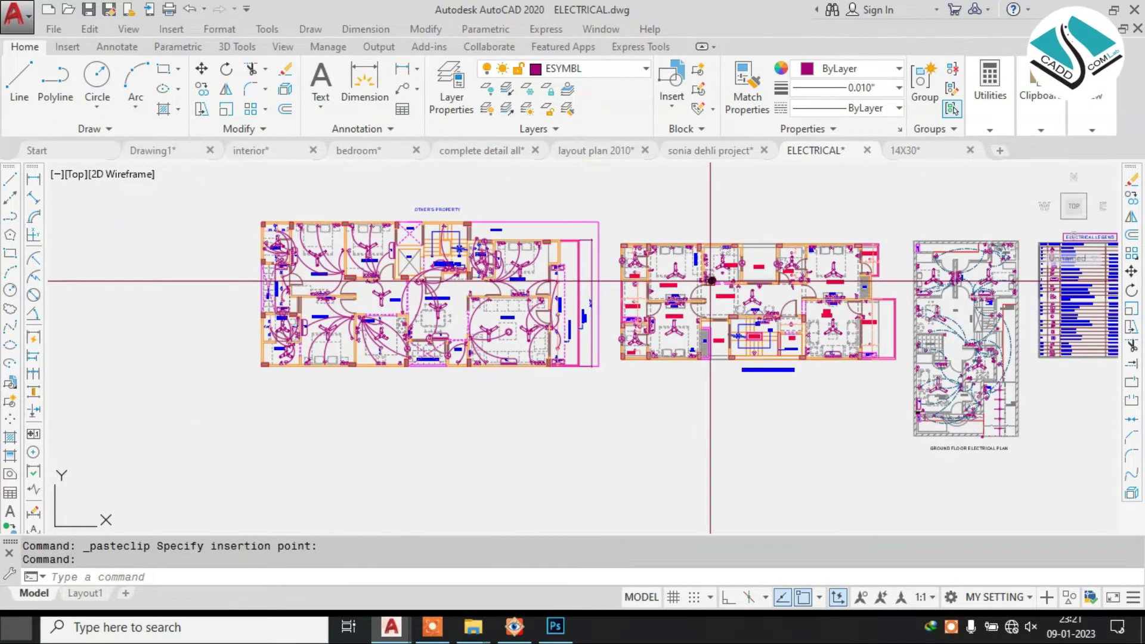
middle_click_drag(753, 282, 352, 278)
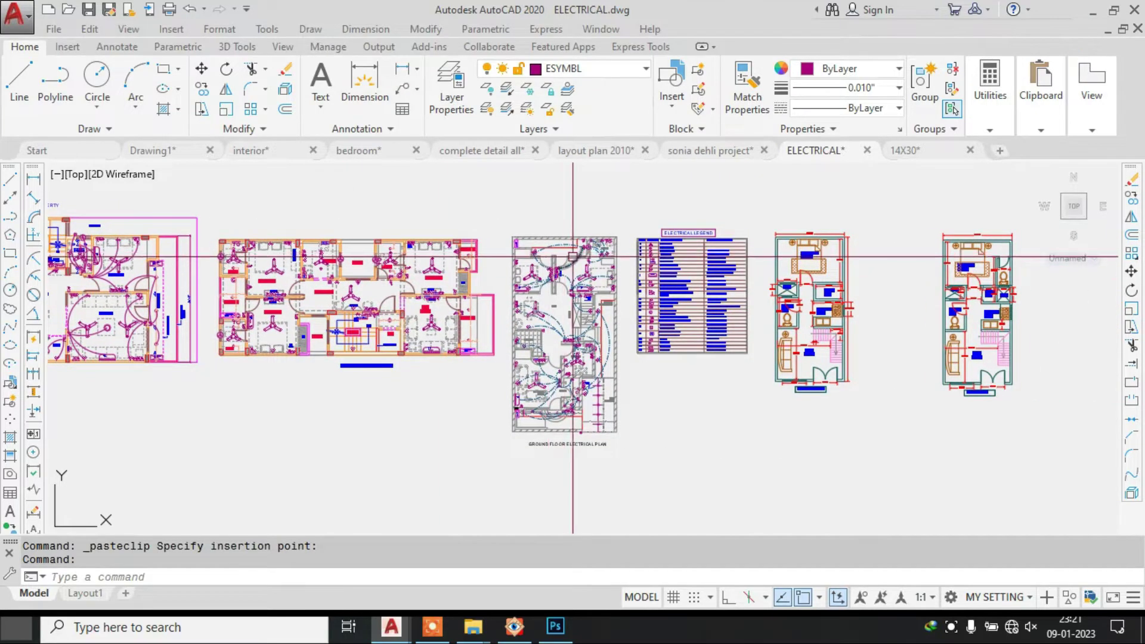
- Examine the ground floor electrical plan's wiring and symbols beside the legend, and the house plan with the 14'X9' bedroom
scroll(572, 257, "up", 5)
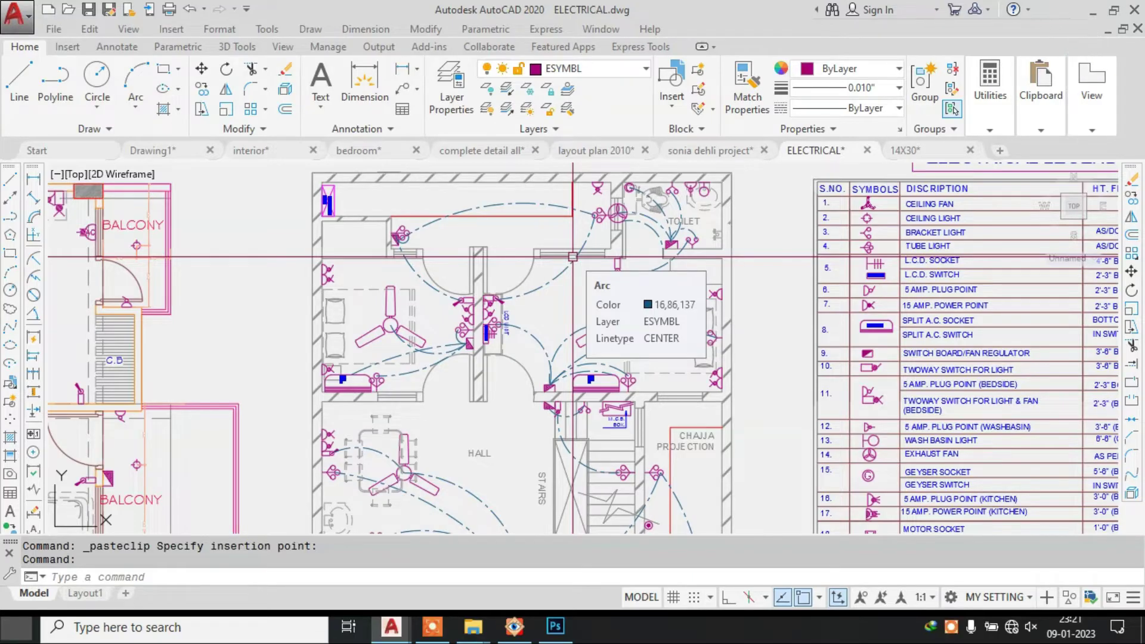
scroll(573, 258, "down", 5)
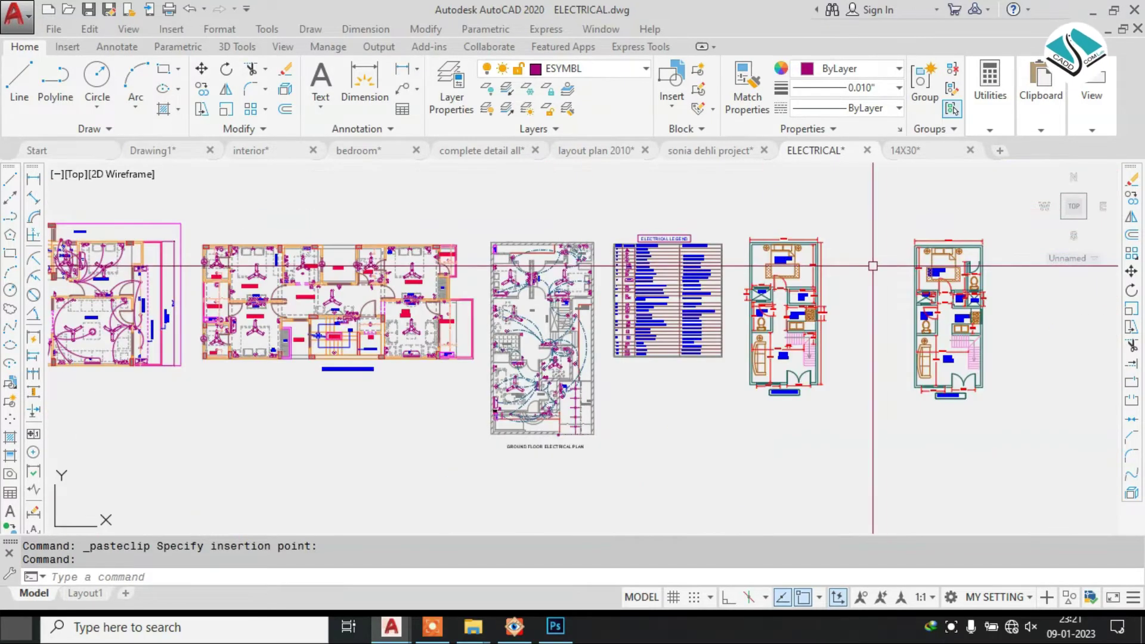
scroll(809, 258, "up", 6)
scroll(710, 179, "up", 4)
scroll(710, 179, "down", 2)
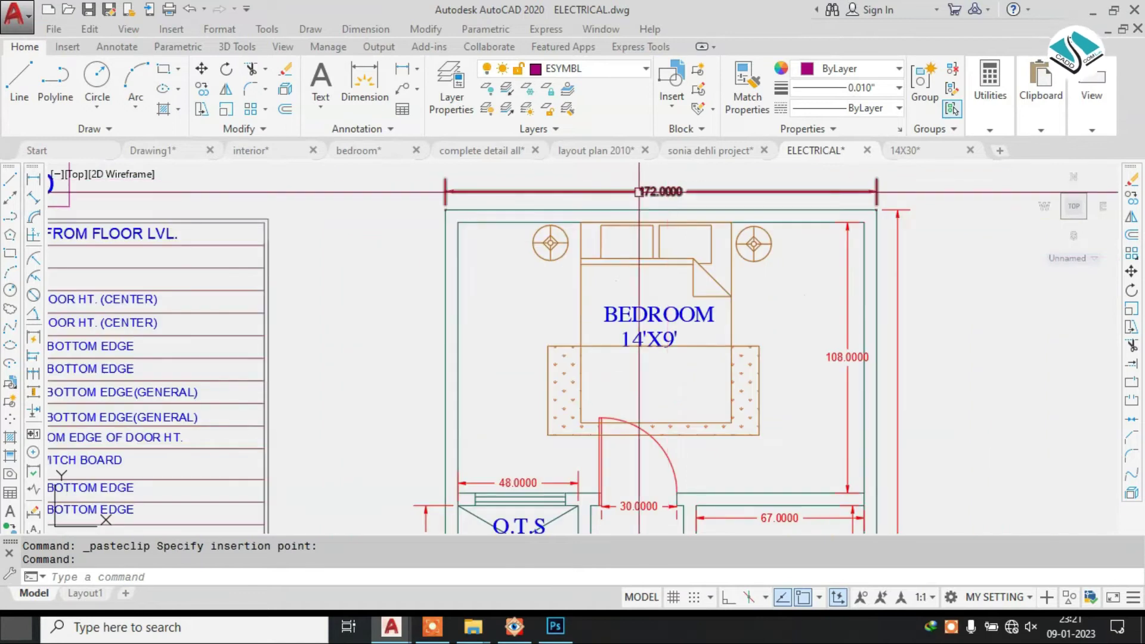
scroll(687, 443, "down", 4)
middle_click_drag(565, 427, 724, 256)
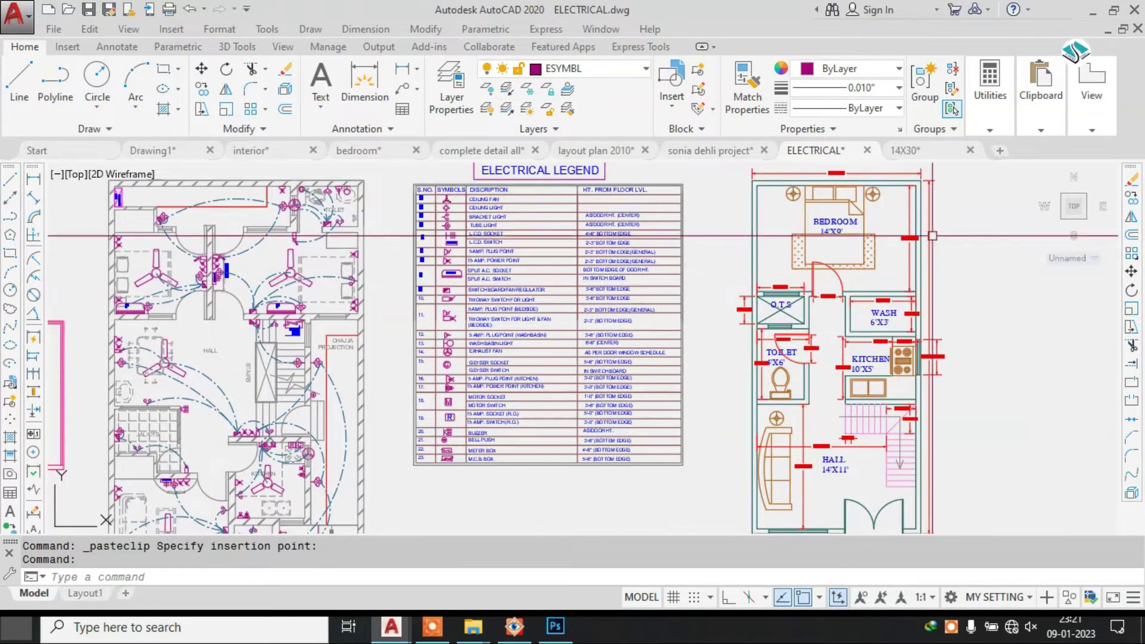
middle_click_drag(235, 257, 489, 275)
scroll(568, 239, "up", 2)
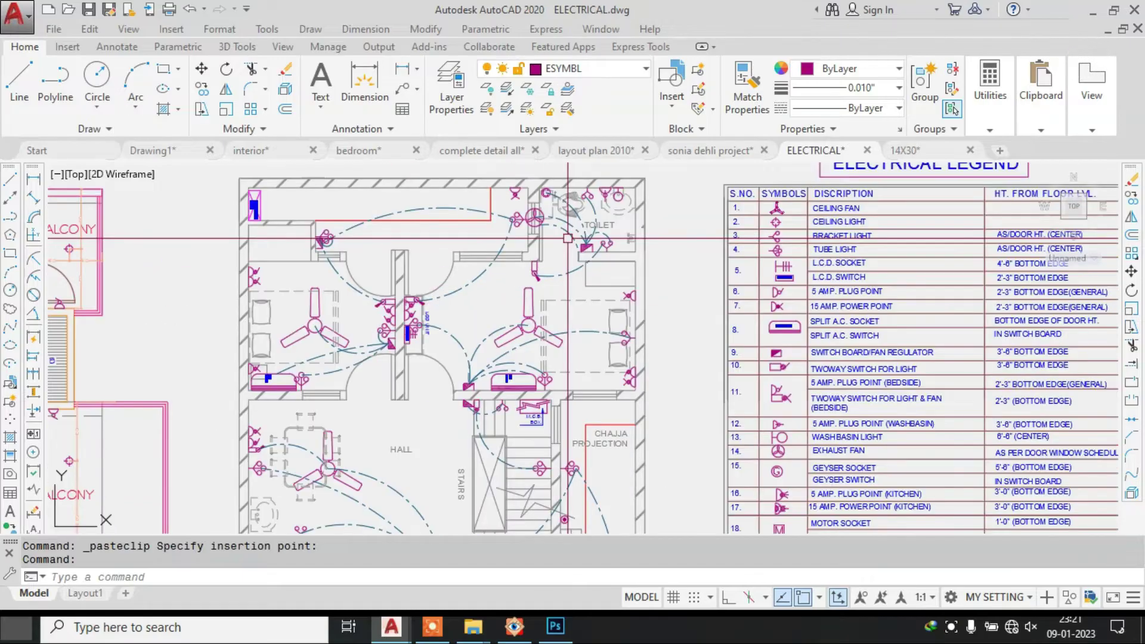
- Examine the electrical legend's column headings and its first symbol rows, starting with the ceiling fan, beside the floor plan
scroll(567, 239, "down", 2)
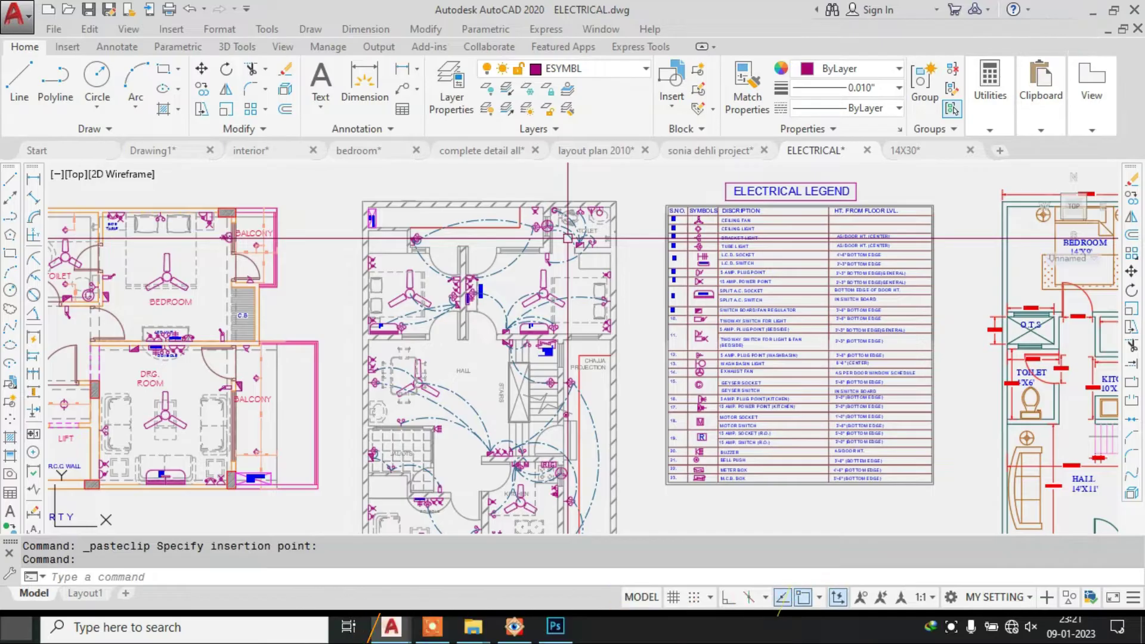
middle_click_drag(748, 219, 574, 258)
scroll(601, 250, "up", 4)
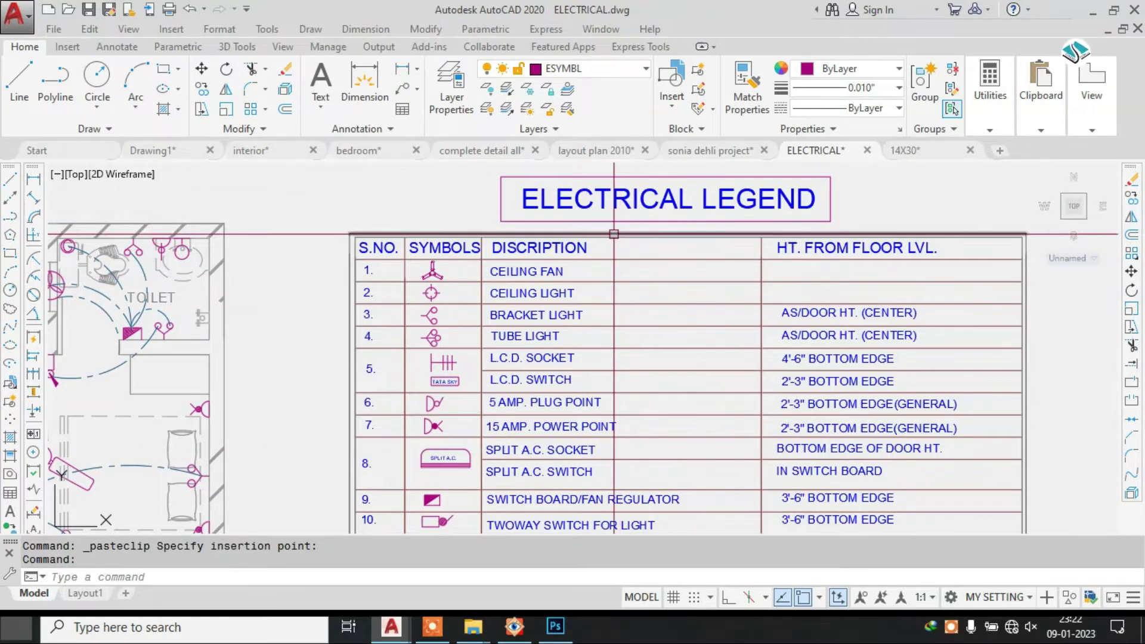
scroll(613, 234, "down", 4)
scroll(614, 234, "up", 2)
middle_click_drag(578, 245, 574, 196)
scroll(542, 235, "up", 7)
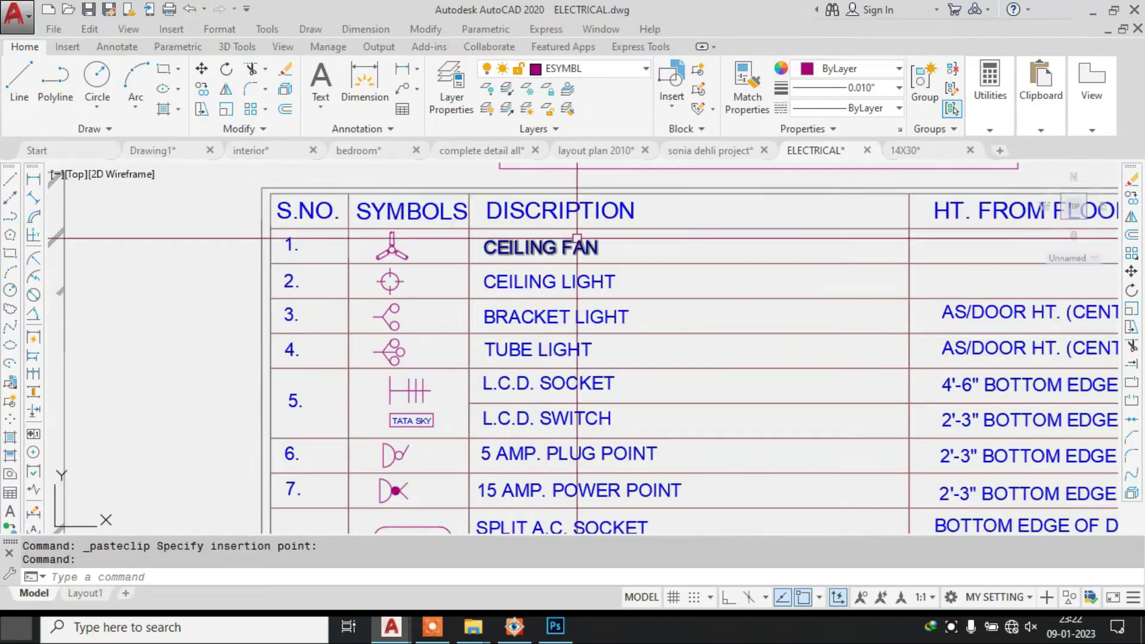
scroll(578, 239, "down", 6)
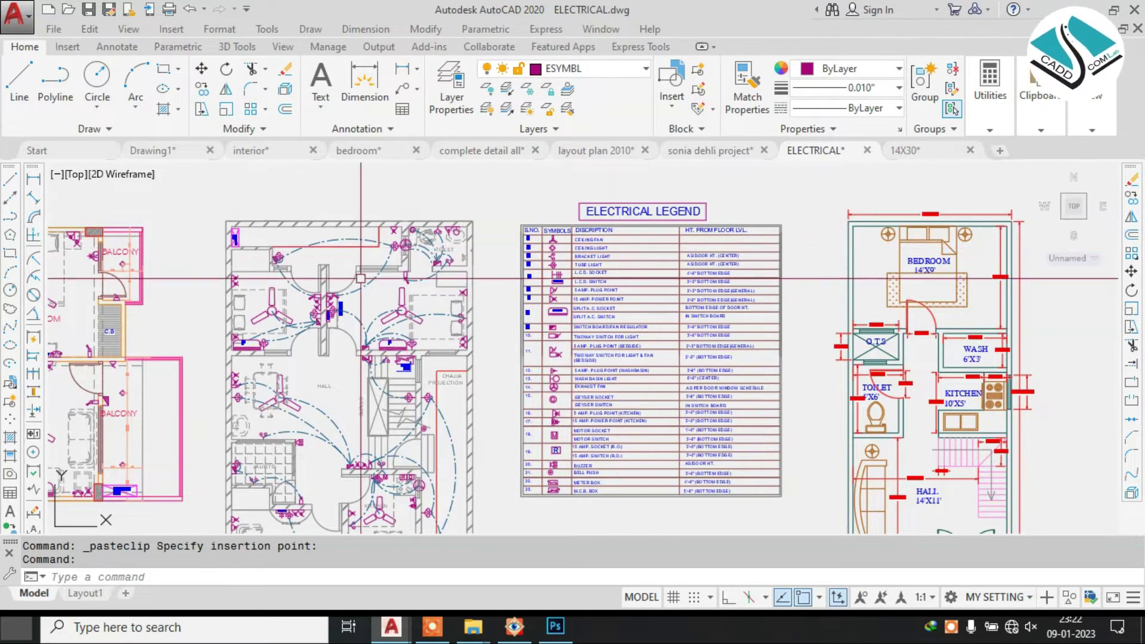
- Inspect the two bedrooms' electrical symbols and wiring on the floor plan, including the LCD unit wall, switch boards, fans and split A.C. units
scroll(358, 280, "up", 4)
middle_click_drag(427, 280, 607, 245)
scroll(529, 261, "up", 2)
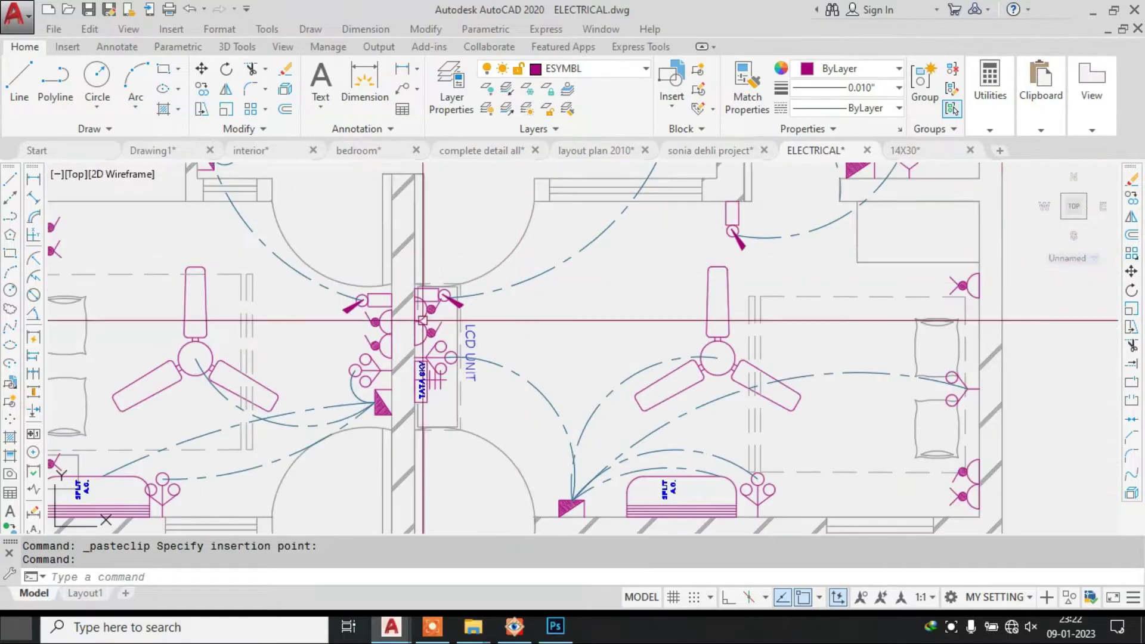
scroll(423, 321, "down", 5)
scroll(517, 291, "up", 5)
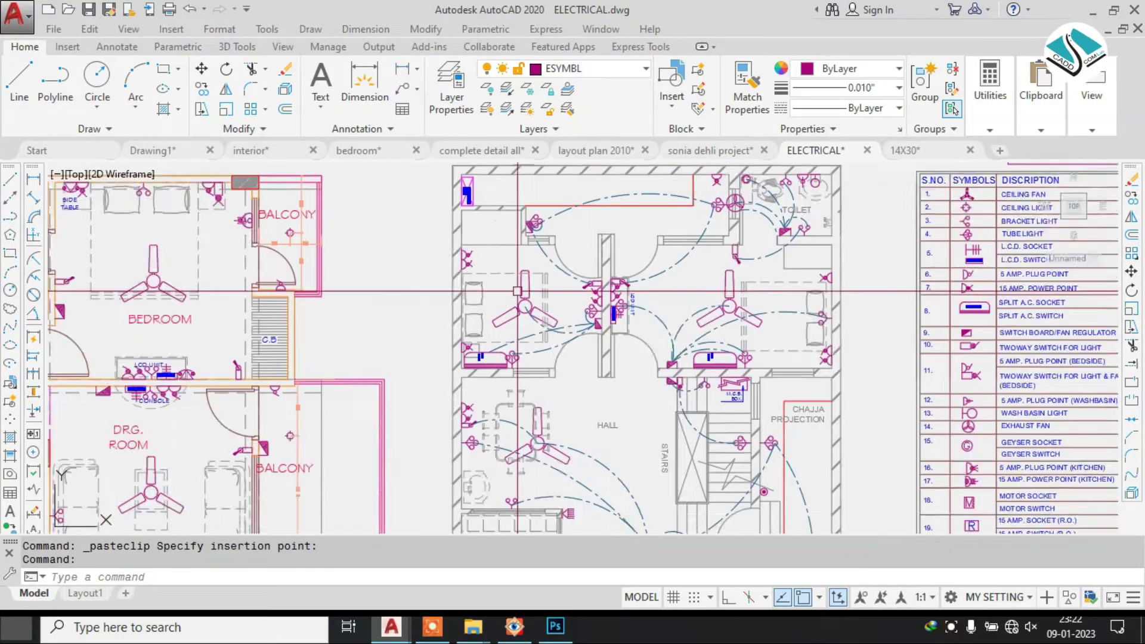
middle_click_drag(457, 357, 419, 251)
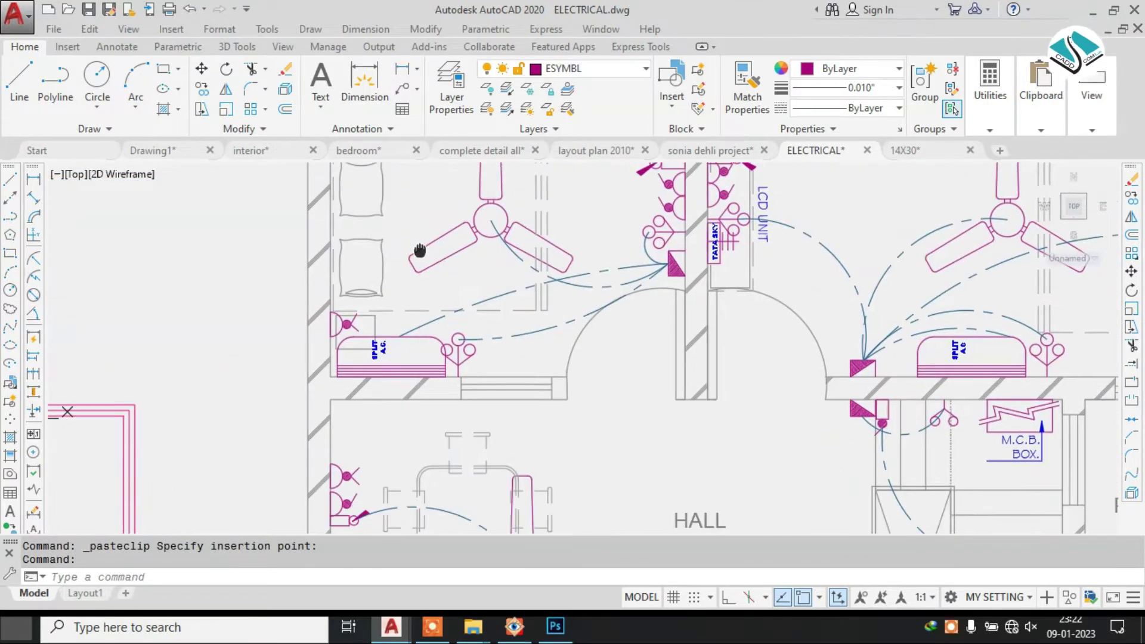
scroll(457, 354, "up", 2)
scroll(450, 348, "down", 4)
middle_click_drag(606, 246, 538, 296)
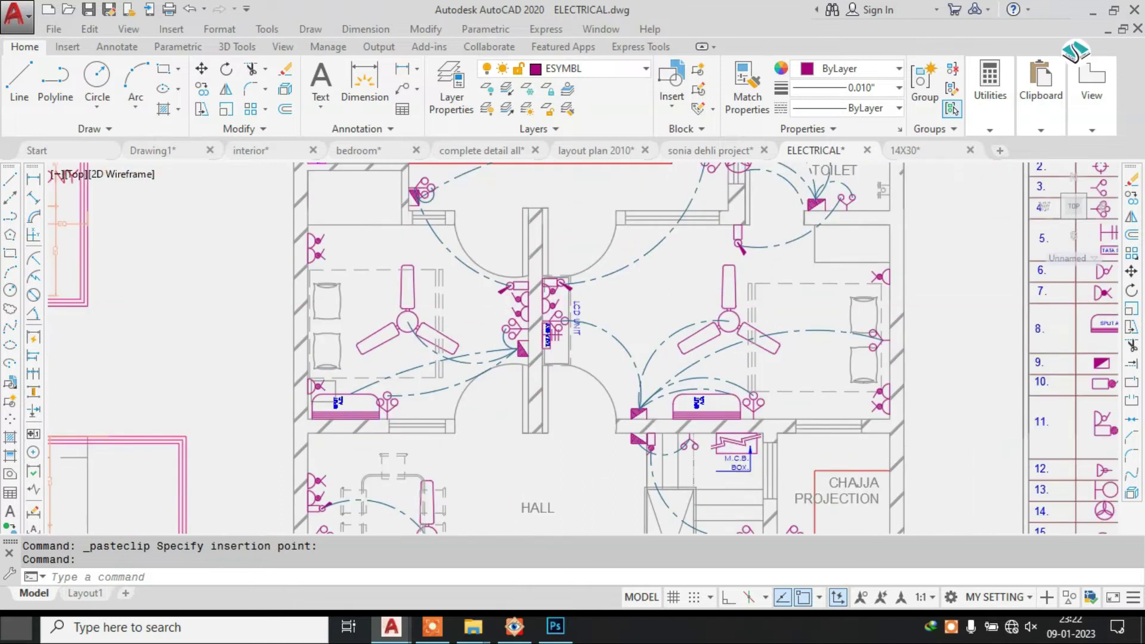
scroll(501, 303, "up", 4)
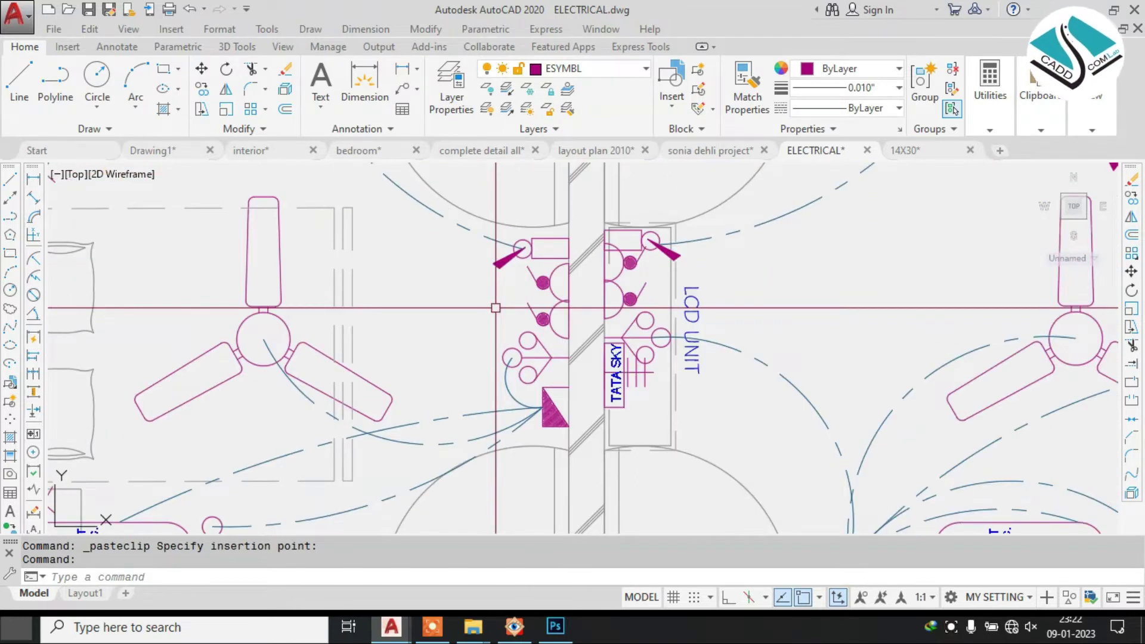
scroll(501, 308, "down", 4)
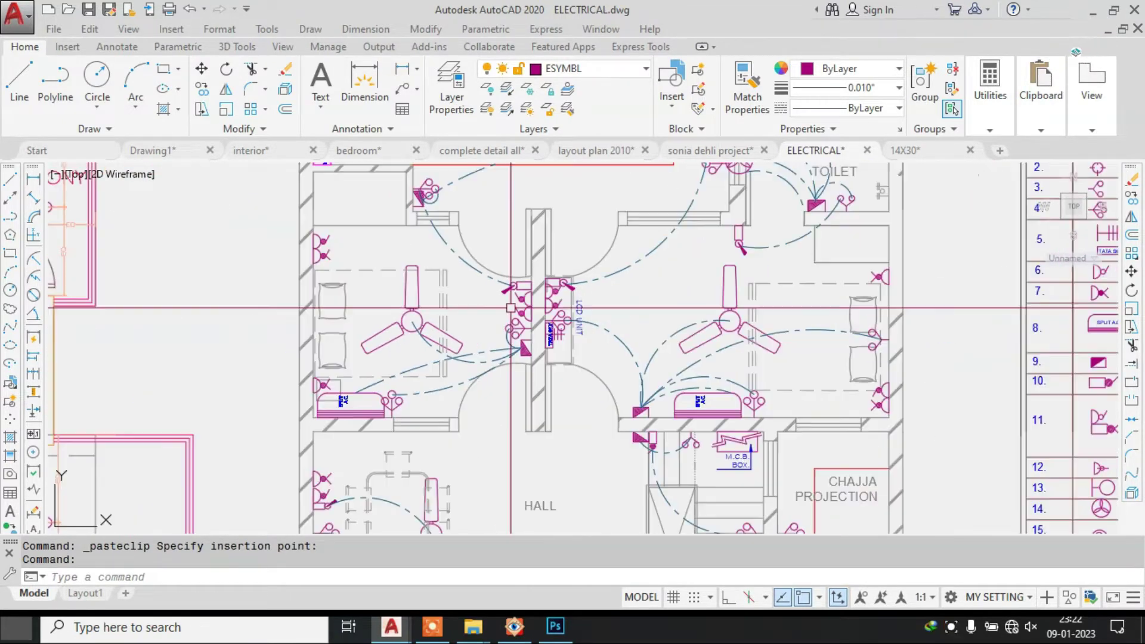
middle_click_drag(705, 310, 595, 313)
scroll(558, 301, "up", 2)
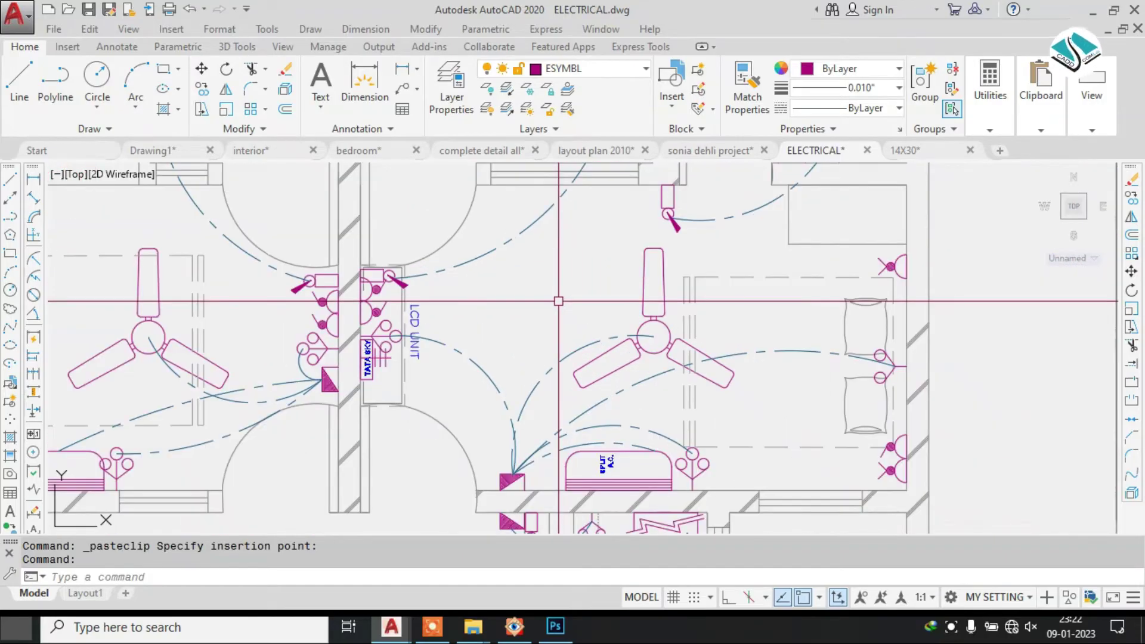
scroll(558, 301, "down", 3)
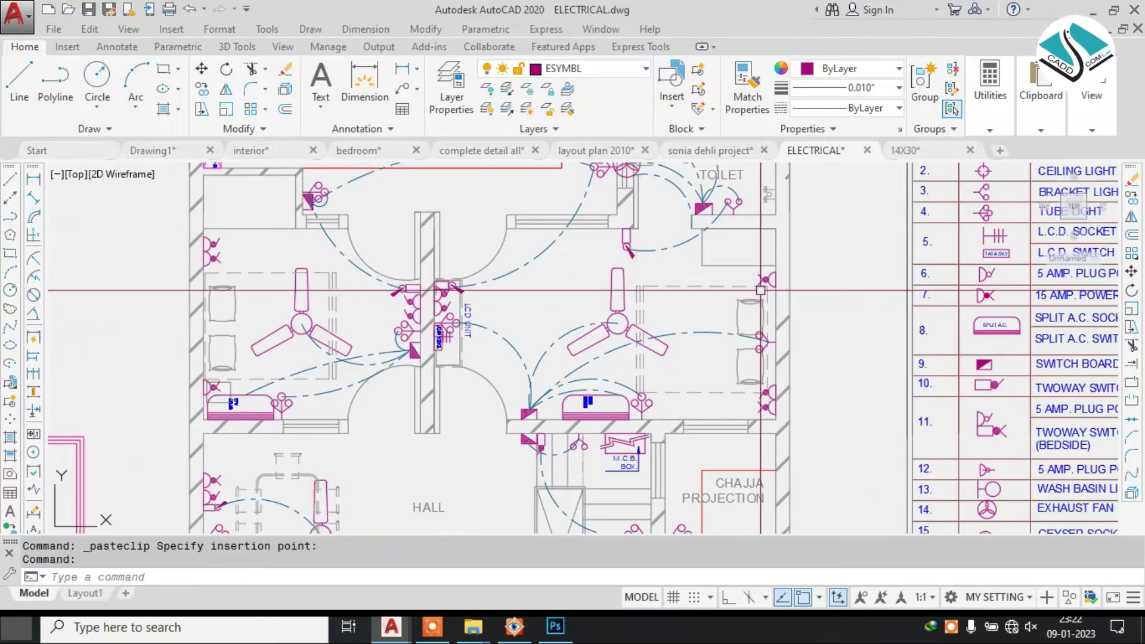
scroll(654, 347, "up", 1)
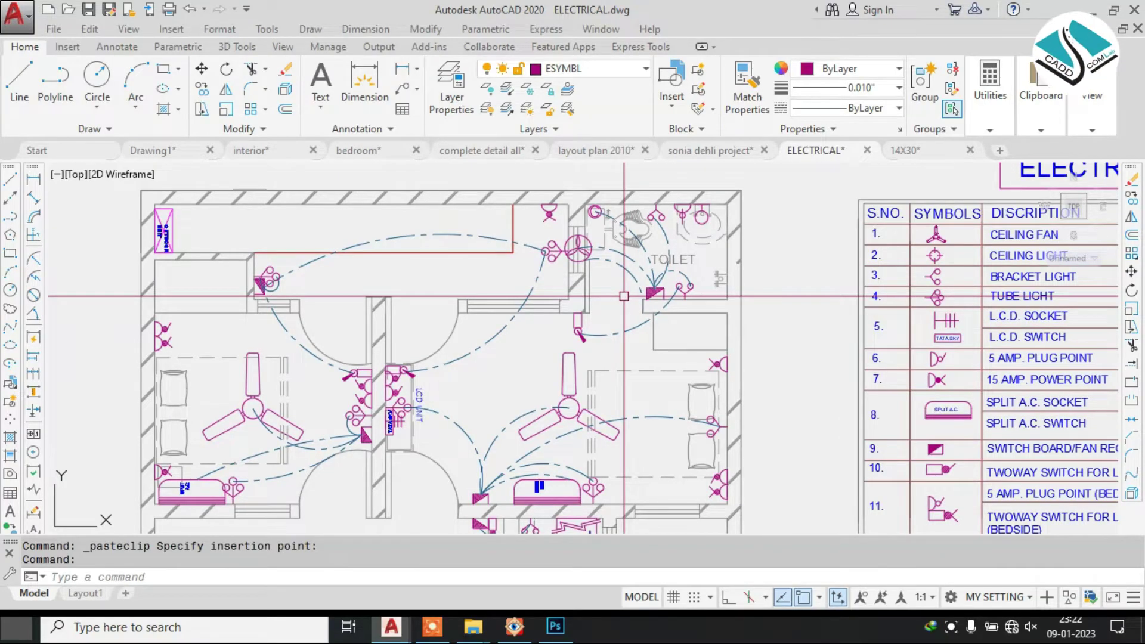
- Survey the full electrical legend from its title down through the rows and back to the top
middle_click_drag(684, 316, 371, 356)
middle_click_drag(655, 291, 549, 299)
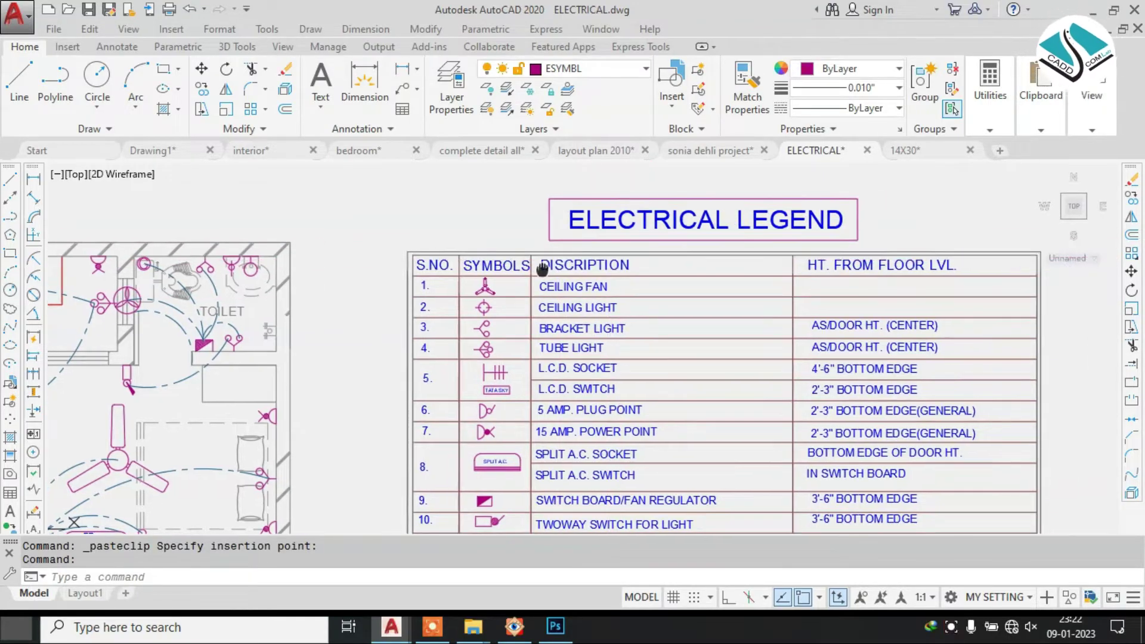
scroll(545, 264, "down", 2)
scroll(600, 360, "up", 2)
middle_click_drag(581, 409, 581, 255)
middle_click_drag(572, 375, 563, 251)
mouse_move(564, 354)
middle_mouse_down()
mouse_move(554, 209)
mouse_move(574, 579)
middle_mouse_up()
middle_click_drag(603, 280, 575, 434)
middle_click_drag(581, 240, 565, 368)
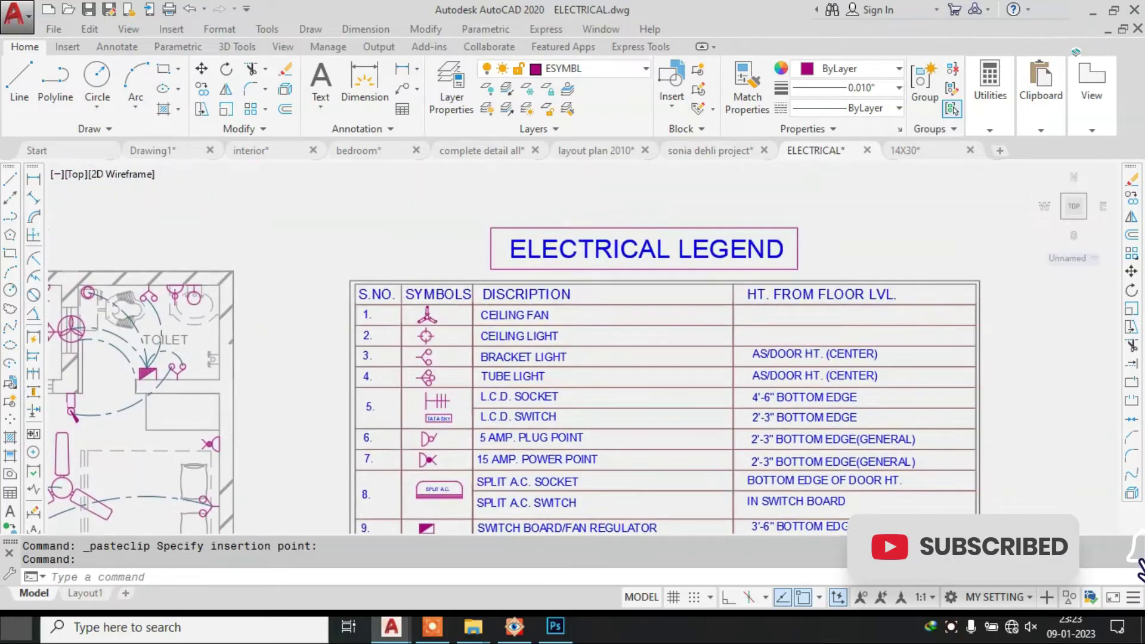
- Examine the ceiling fan and ceiling light symbols in the legend's first two rows against their descriptions
scroll(480, 334, "up", 4)
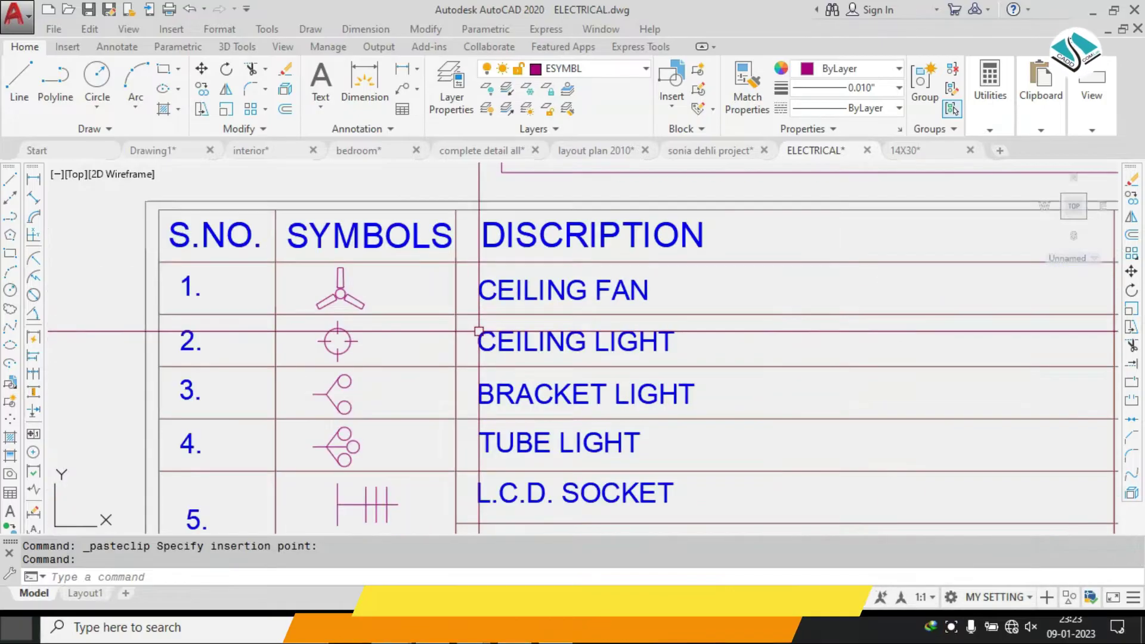
scroll(480, 334, "down", 2)
middle_click_drag(612, 324, 424, 319)
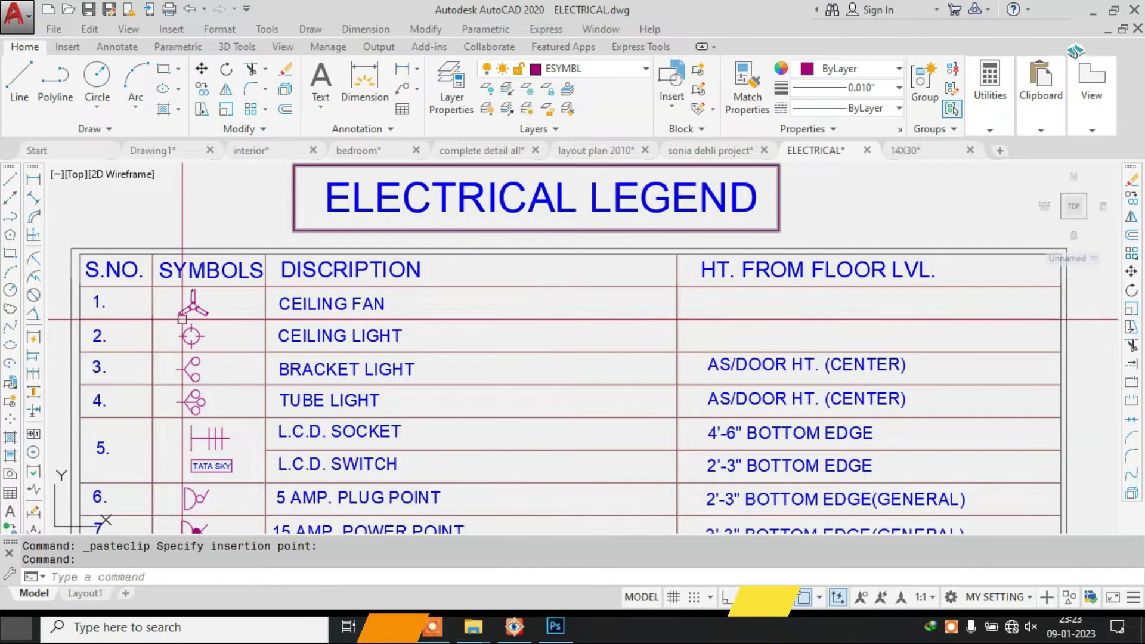
scroll(250, 307, "up", 4)
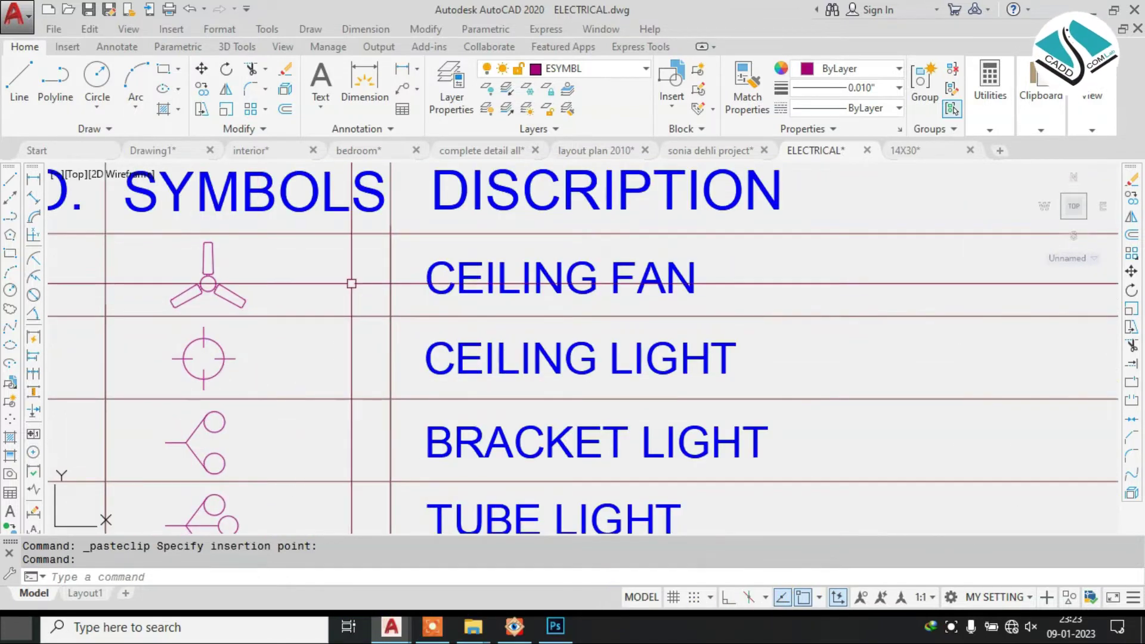
scroll(351, 283, "down", 3)
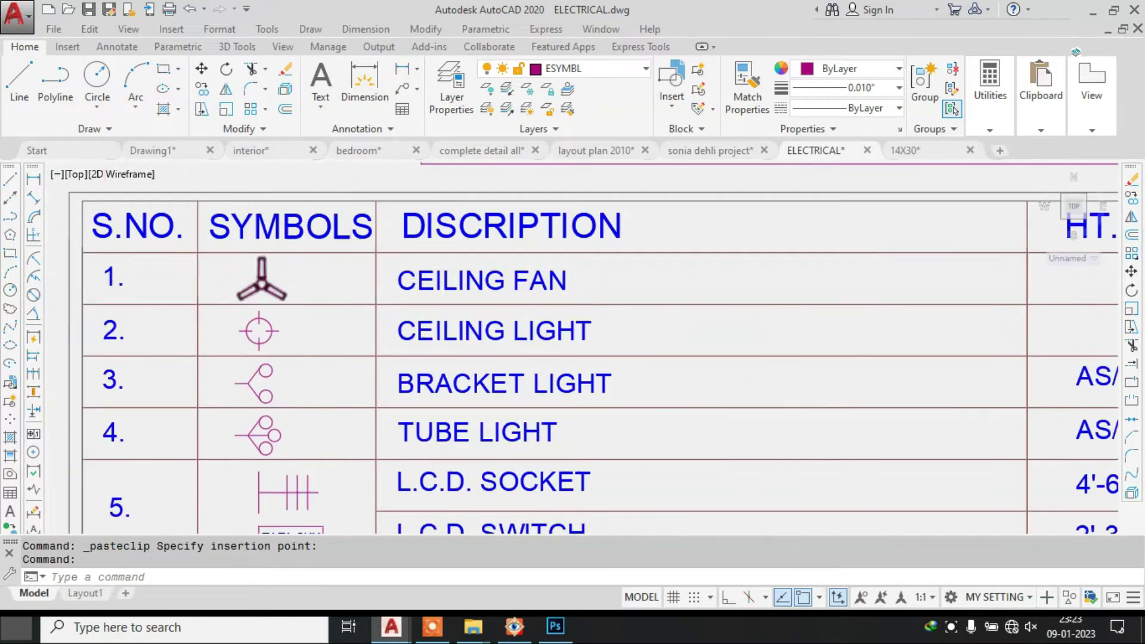
scroll(247, 293, "up", 4)
scroll(262, 232, "up", 2)
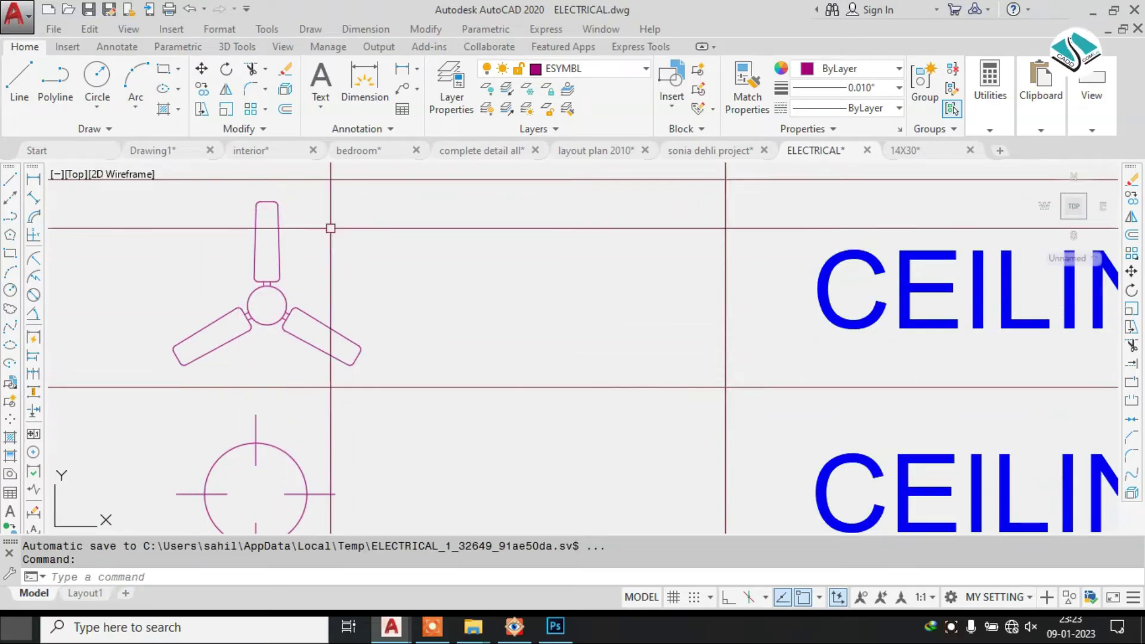
scroll(293, 273, "down", 2)
middle_click_drag(633, 286, 385, 283)
scroll(495, 283, "down", 4)
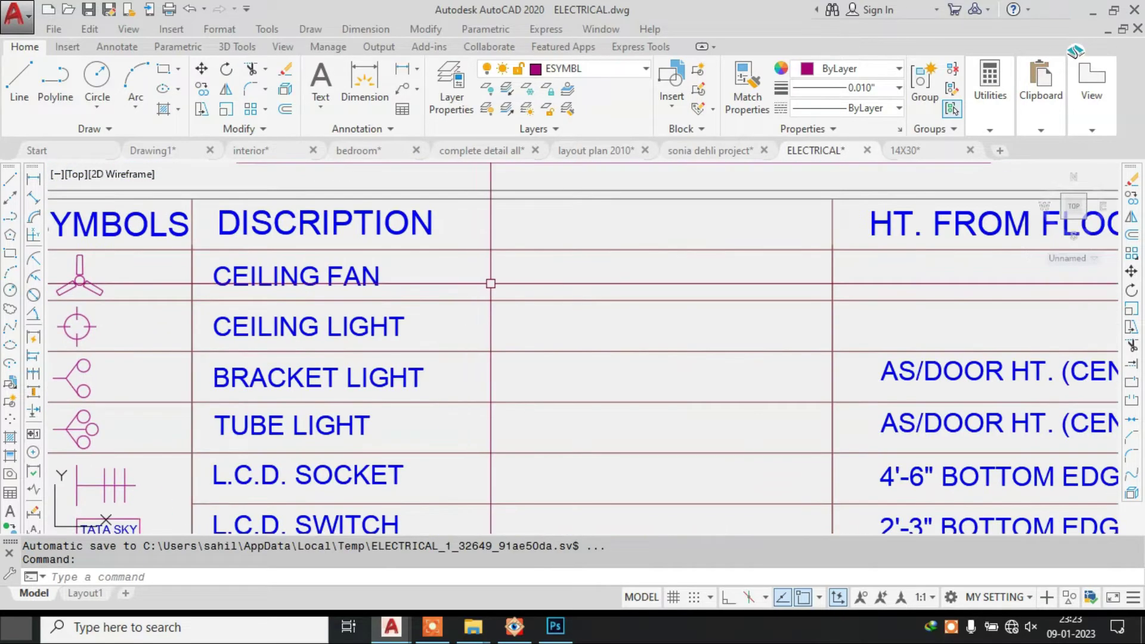
- Read the legend's height from floor level column against the ceiling light, bracket light and tube light rows
scroll(519, 284, "down", 2)
mouse_move(545, 277)
middle_mouse_down()
mouse_move(346, 288)
mouse_move(498, 280)
mouse_move(280, 260)
middle_mouse_up()
scroll(479, 258, "up", 2)
scroll(479, 259, "up", 2)
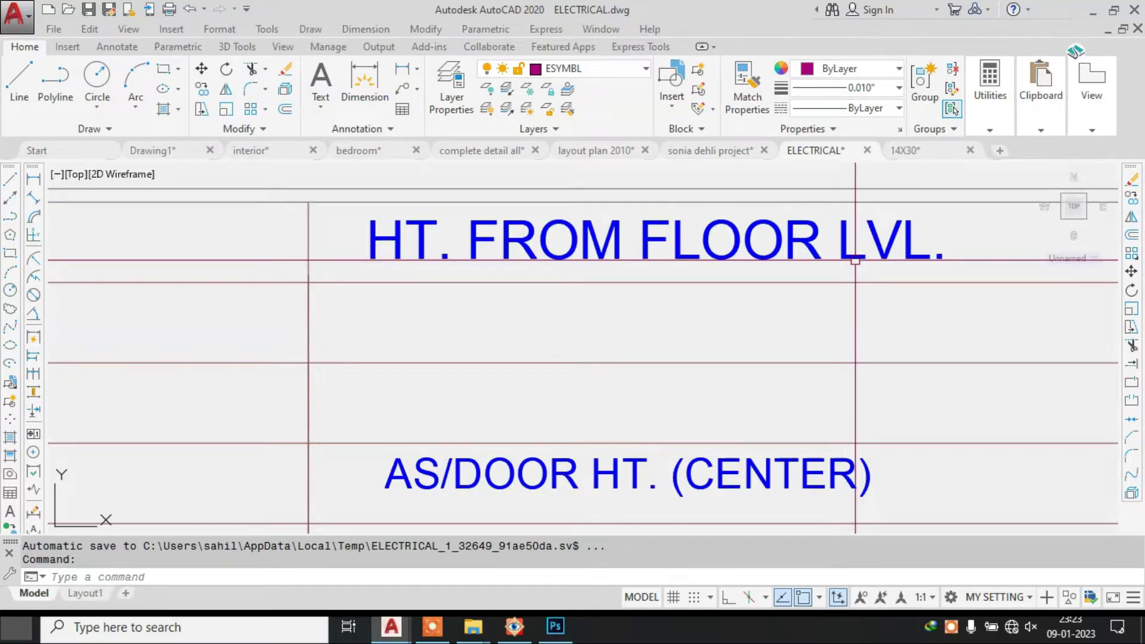
scroll(855, 261, "down", 5)
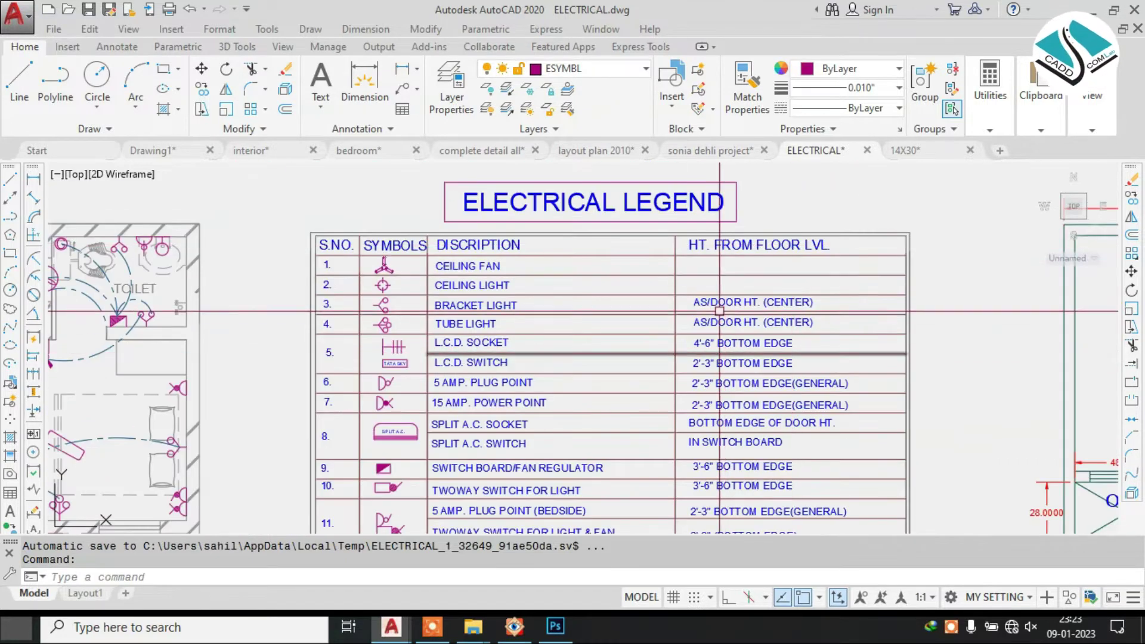
scroll(391, 280, "up", 4)
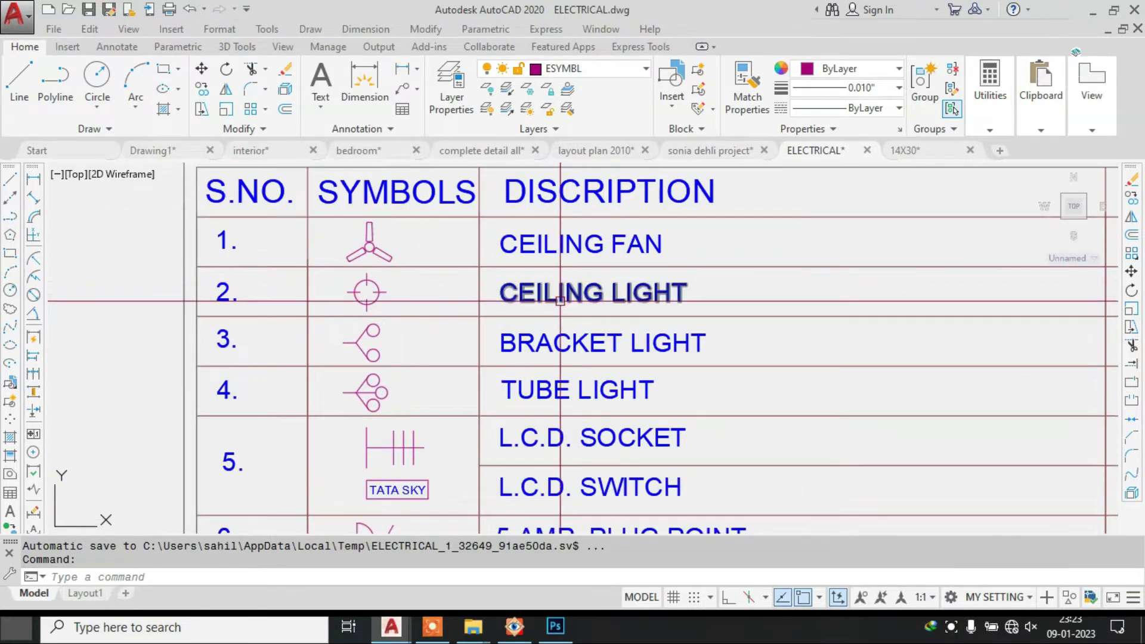
middle_click_drag(561, 302, 431, 221)
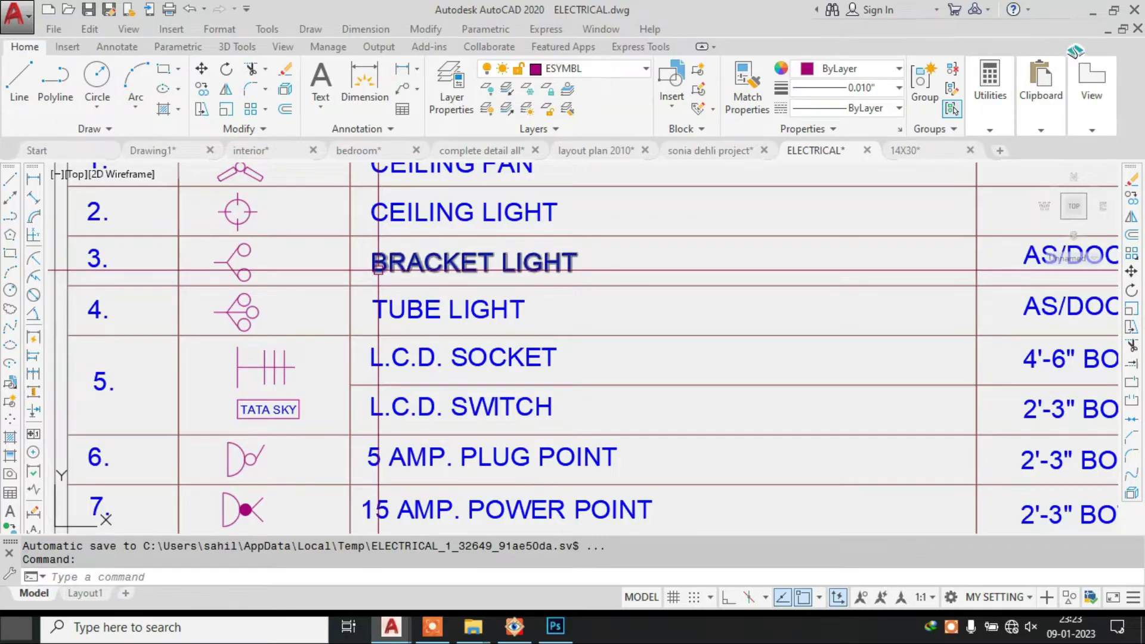
scroll(769, 284, "down", 2)
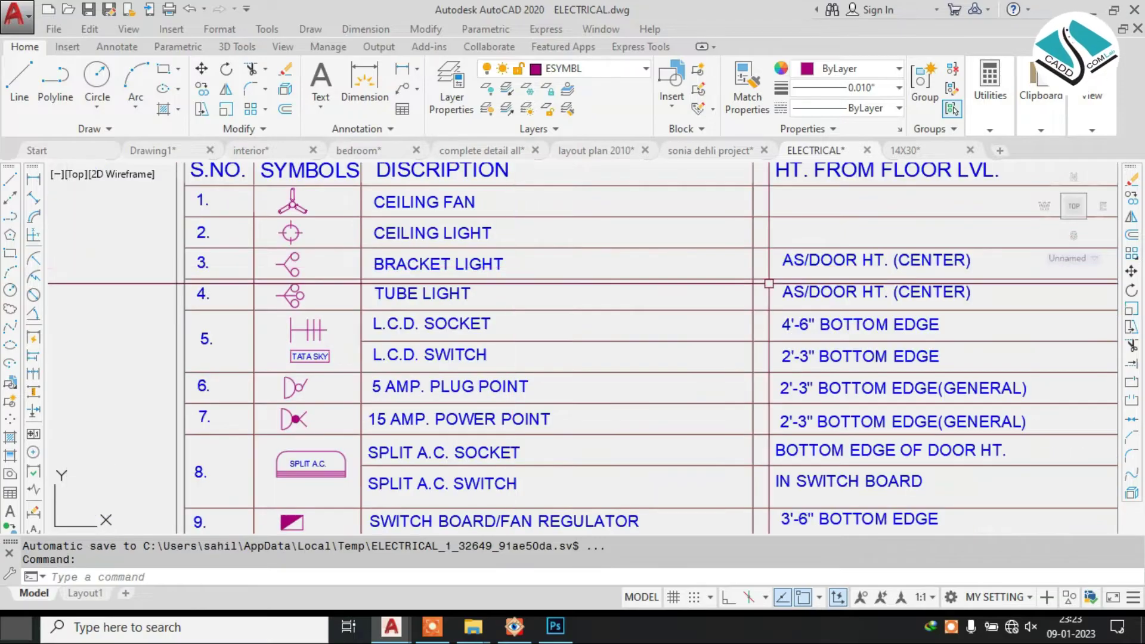
scroll(805, 279, "up", 2)
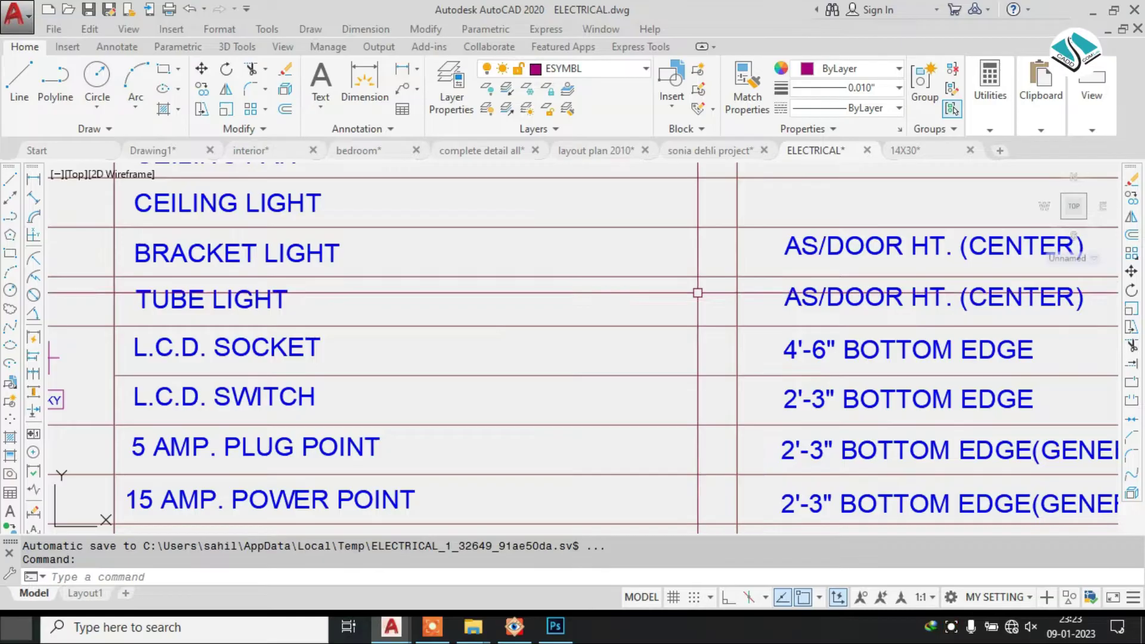
middle_click_drag(821, 263, 623, 264)
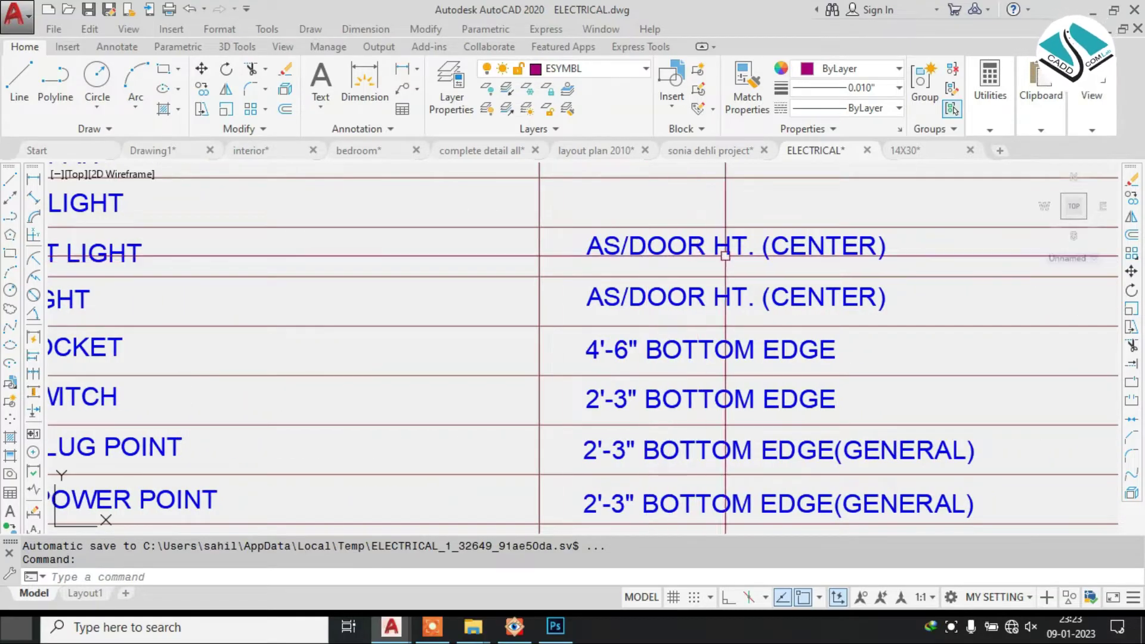
scroll(725, 256, "down", 2)
scroll(258, 291, "up", 2)
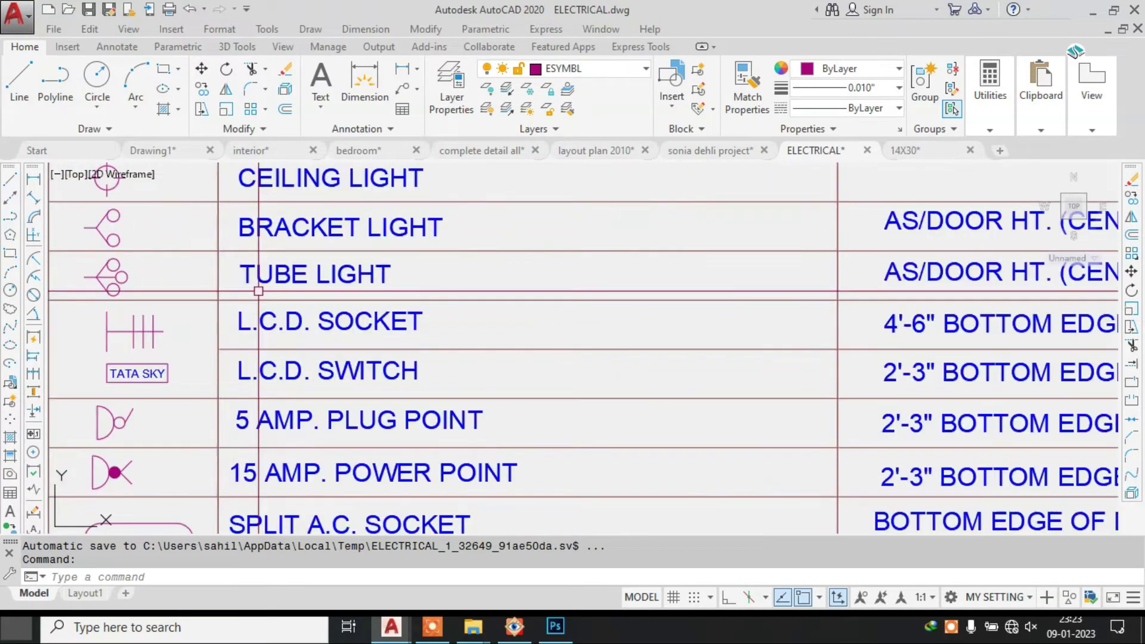
- Read legend rows 5 to 15, covering the L.C.D., plug and power point, split A.C., switch board, two-way switch, wash basin and geyser symbols
middle_click_drag(255, 335, 350, 262)
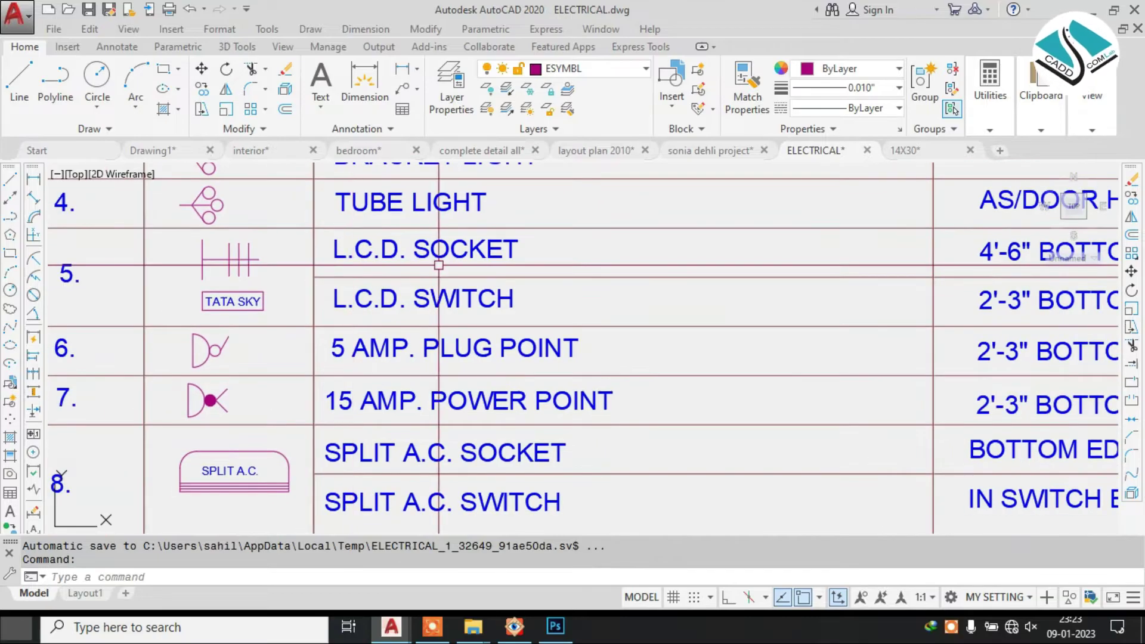
mouse_move(394, 317)
middle_mouse_down()
mouse_move(392, 237)
mouse_move(455, 205)
mouse_move(521, 198)
middle_mouse_up()
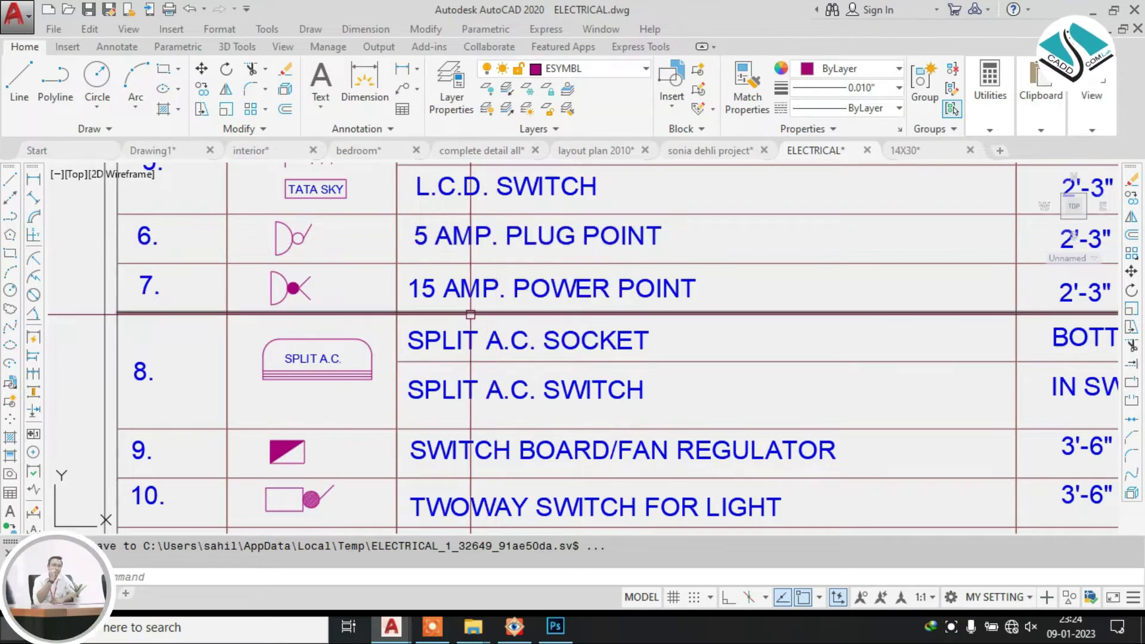
middle_click_drag(414, 293, 394, 262)
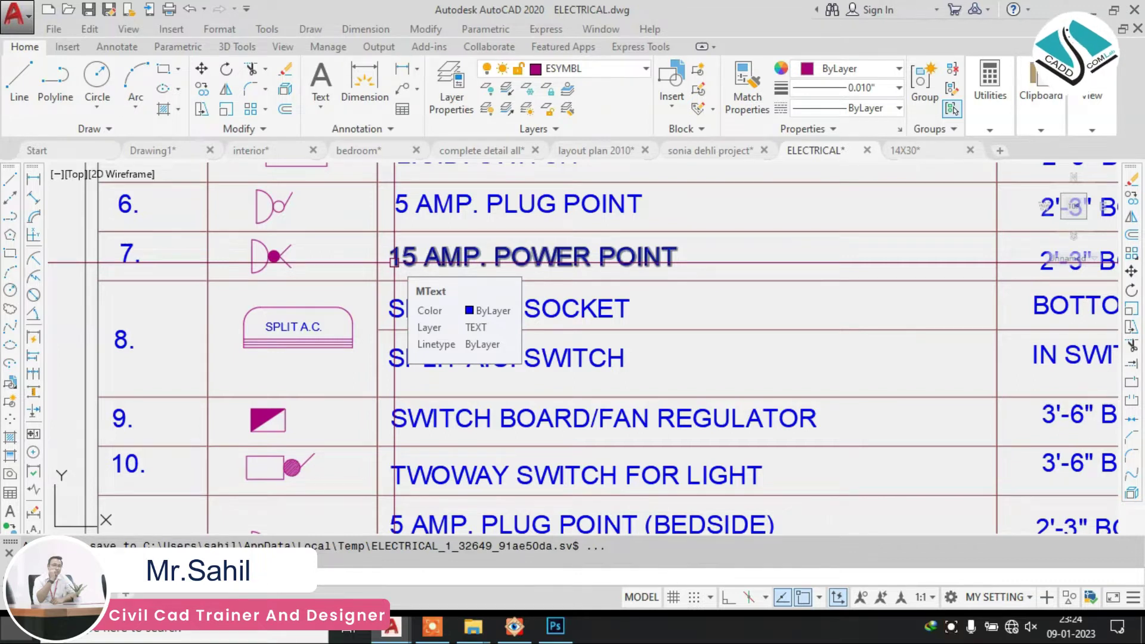
middle_click_drag(450, 310, 422, 260)
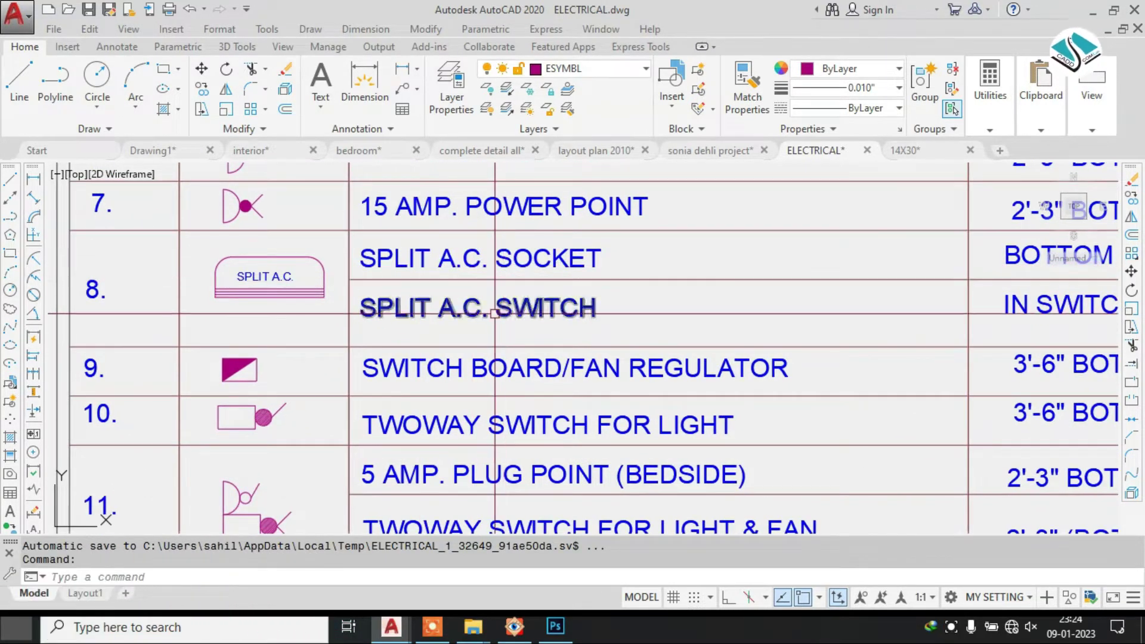
middle_click_drag(492, 313, 476, 293)
scroll(476, 293, "down", 2)
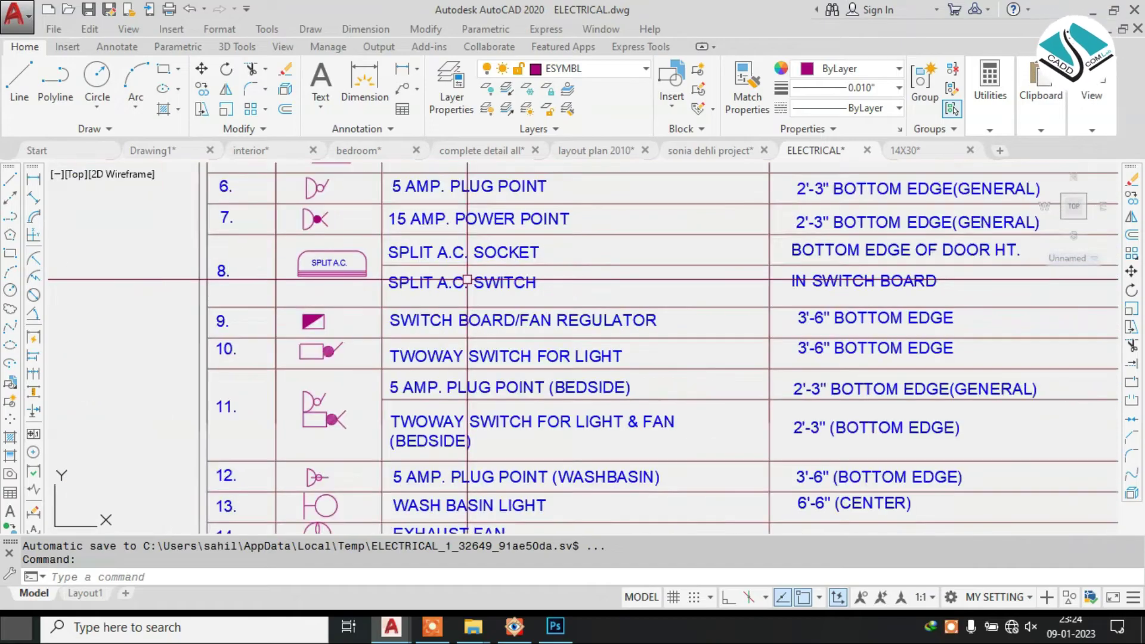
middle_click_drag(454, 329, 438, 253)
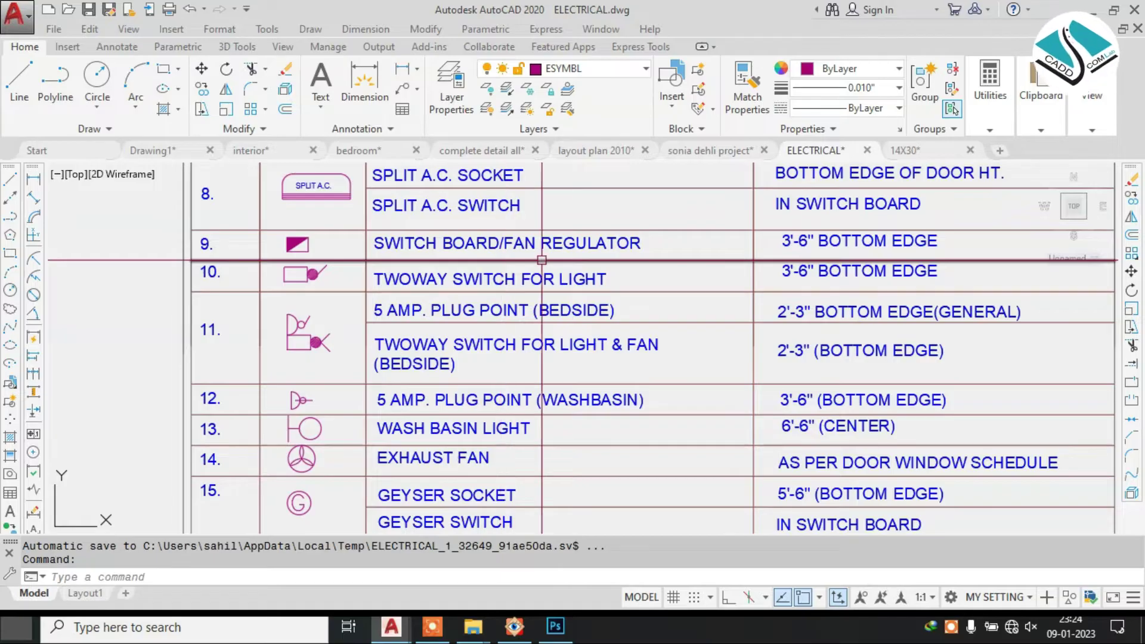
- Read legend rows 9 to 23, covering the symbols and descriptions from the switch board down to the M.C.B. box
middle_click_drag(428, 313, 424, 249)
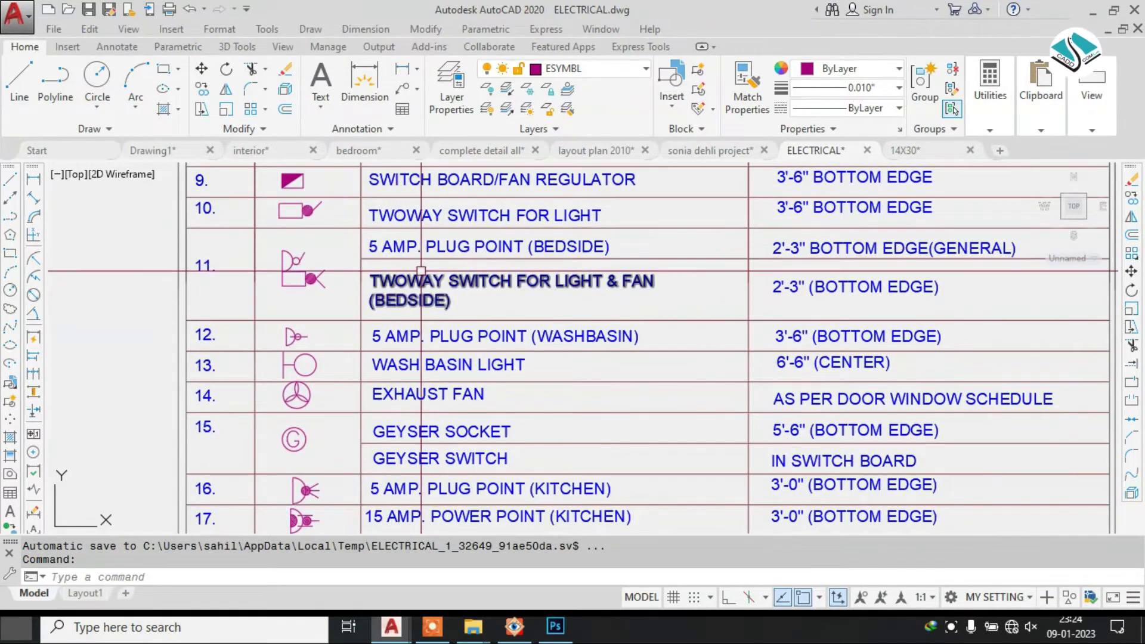
scroll(421, 271, "up", 2)
middle_click_drag(375, 249, 376, 293)
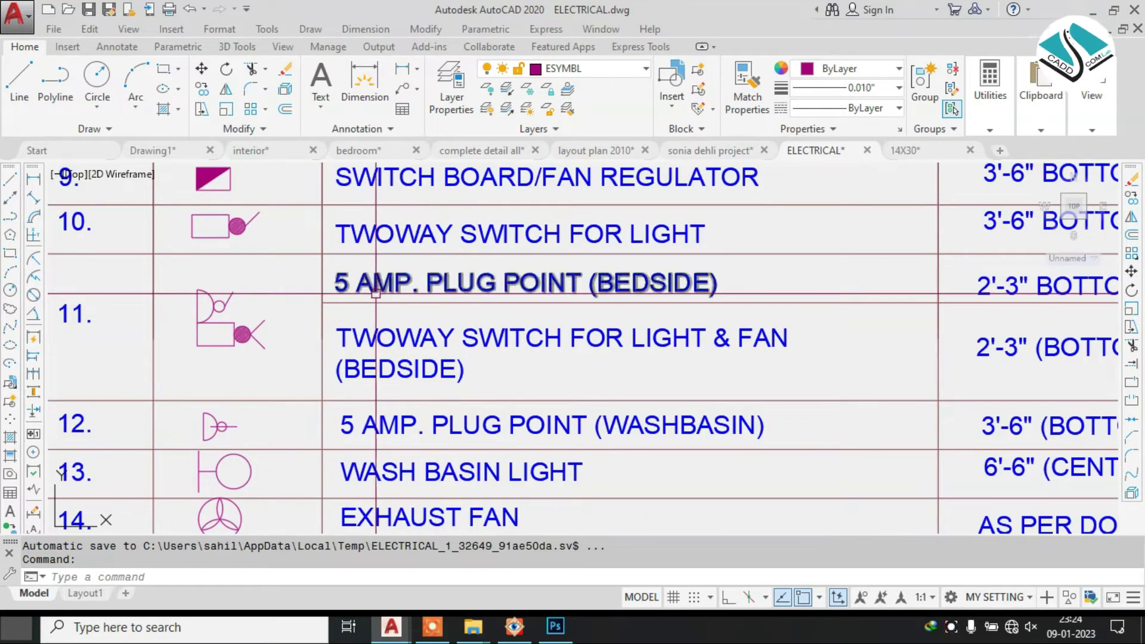
middle_click_drag(499, 385, 457, 231)
middle_click_drag(344, 300, 430, 252)
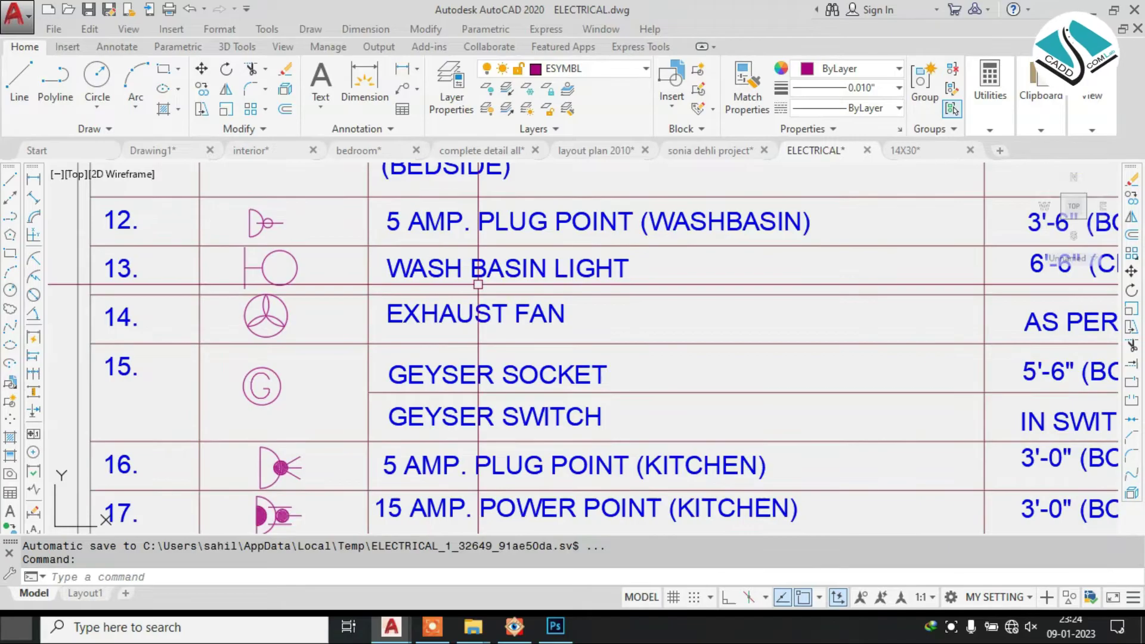
middle_click_drag(499, 315, 490, 255)
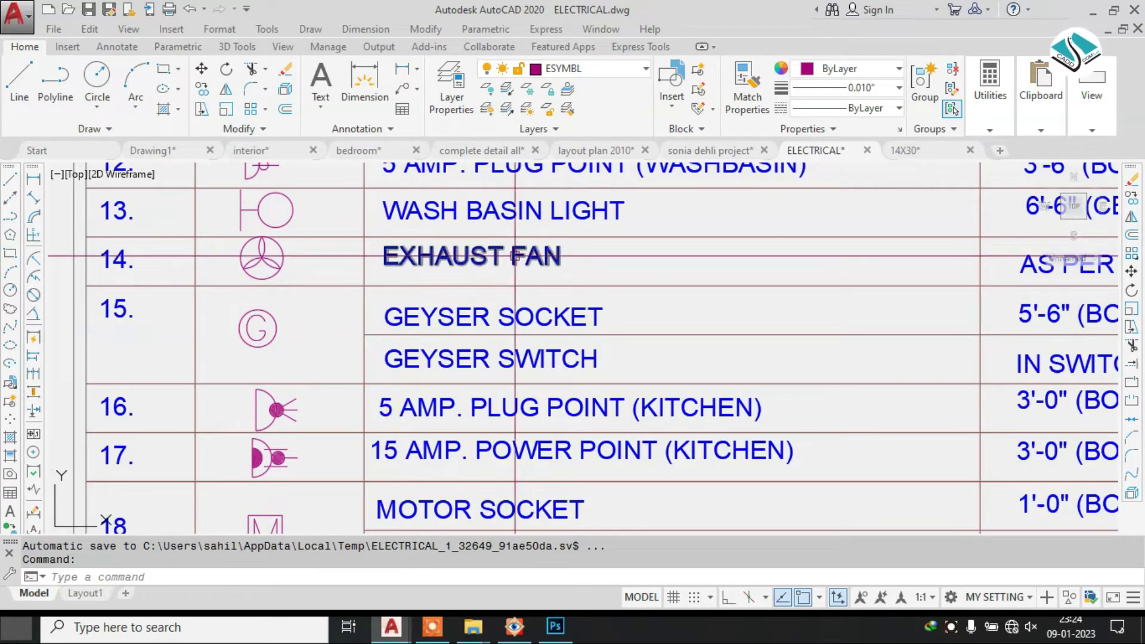
middle_click_drag(488, 342, 469, 263)
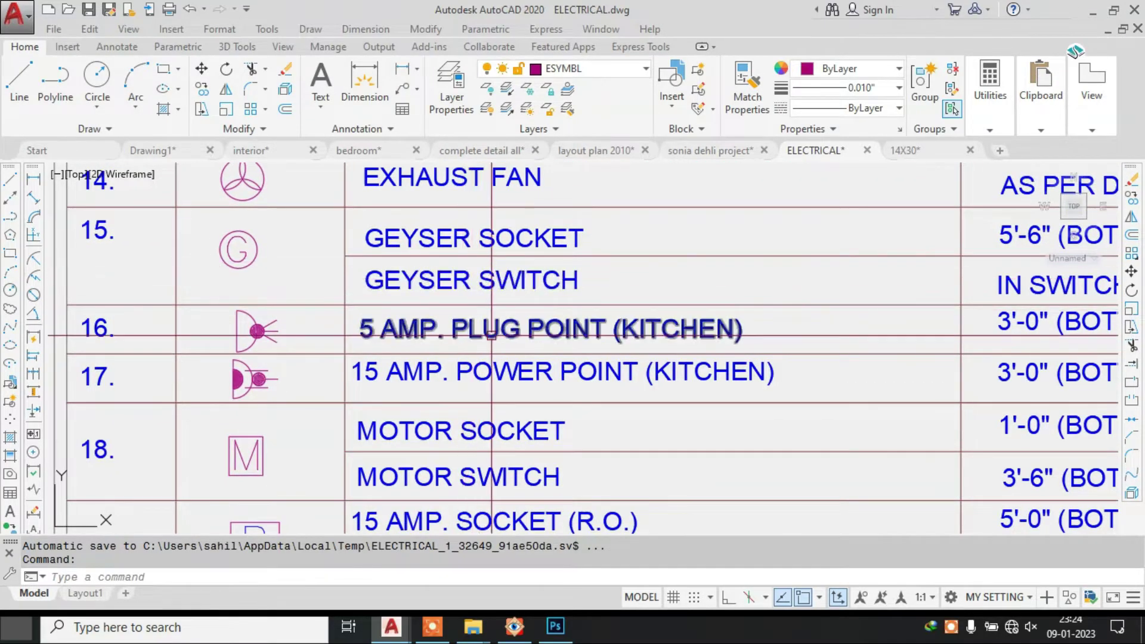
middle_click_drag(467, 371, 463, 259)
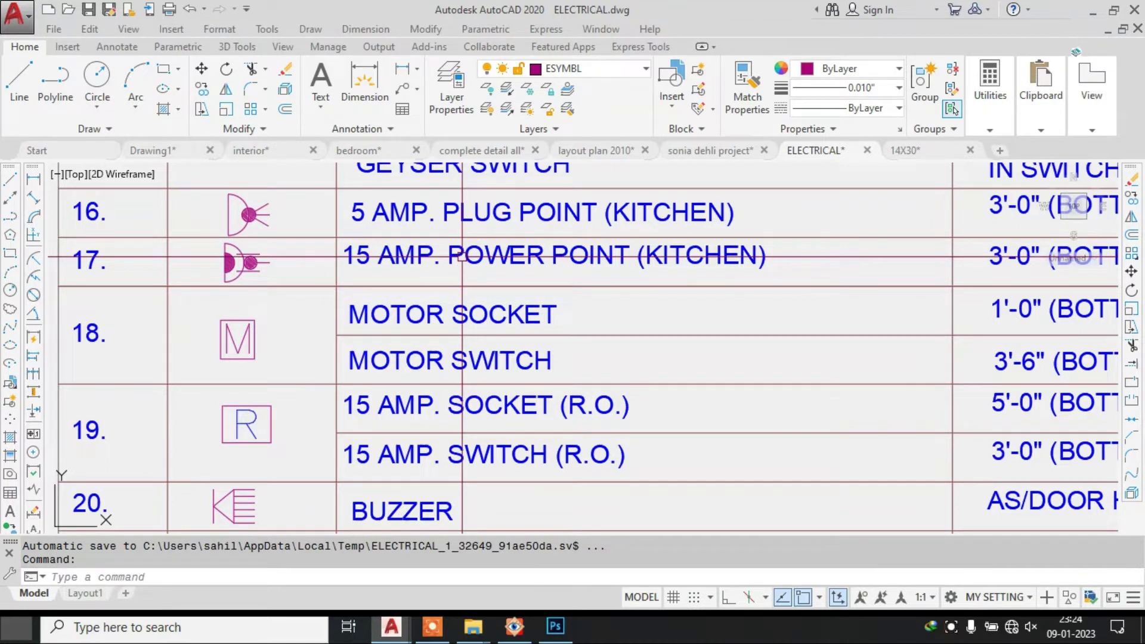
mouse_move(441, 409)
middle_mouse_down()
mouse_move(464, 354)
mouse_move(508, 311)
middle_mouse_up()
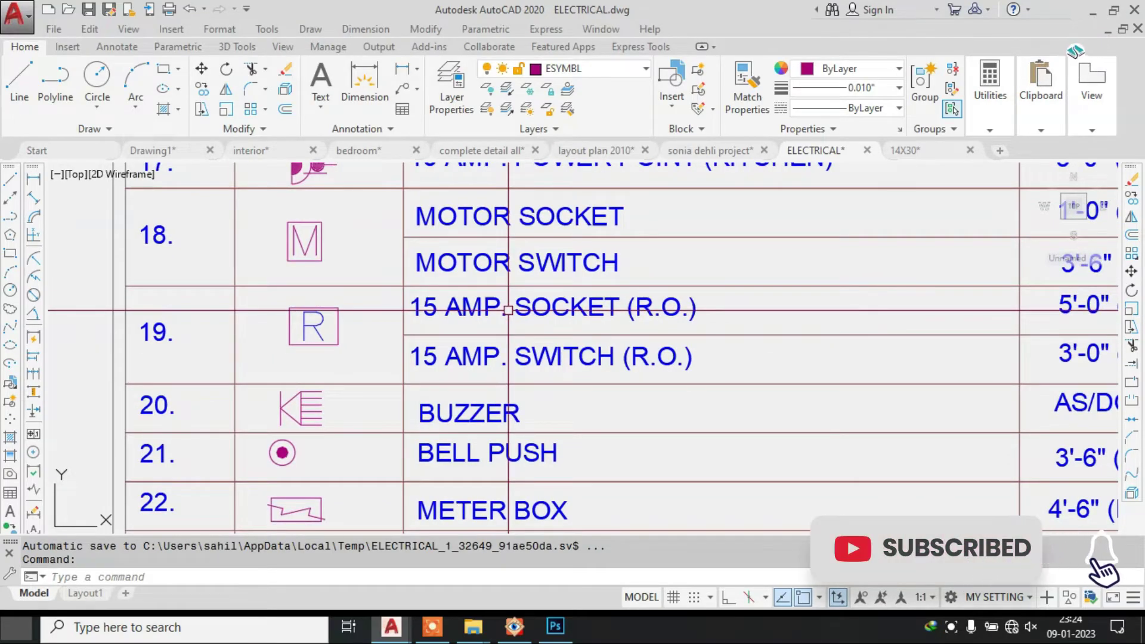
middle_click_drag(495, 406, 474, 251)
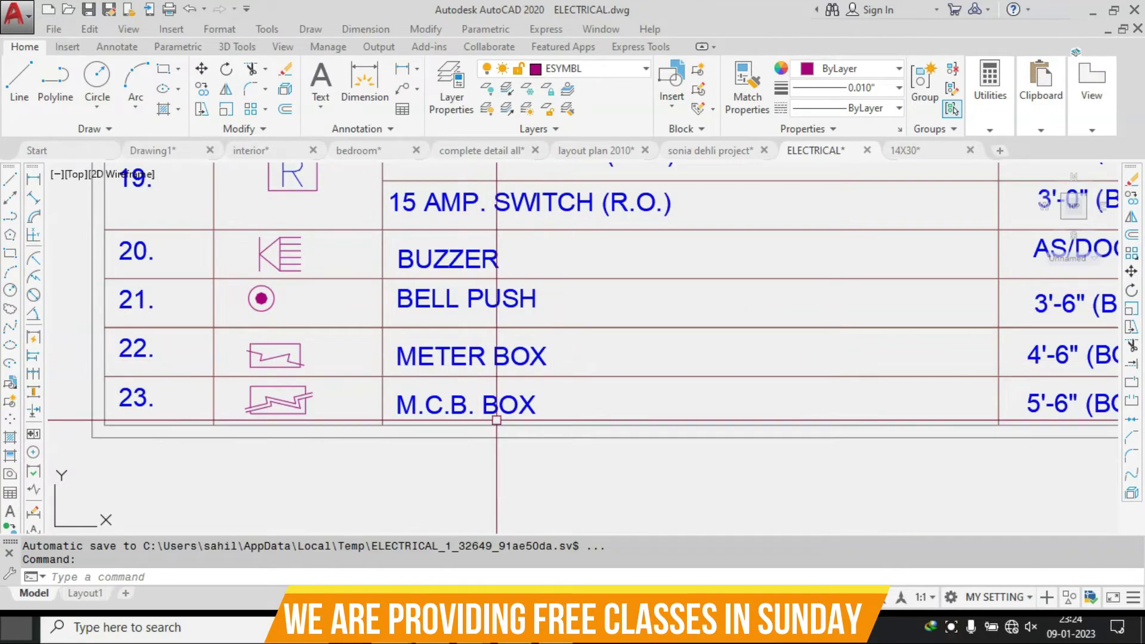
- Read the legend's height from floor level column upward from the M.C.B. box row to the bedside plug point row
scroll(469, 431, "down", 2)
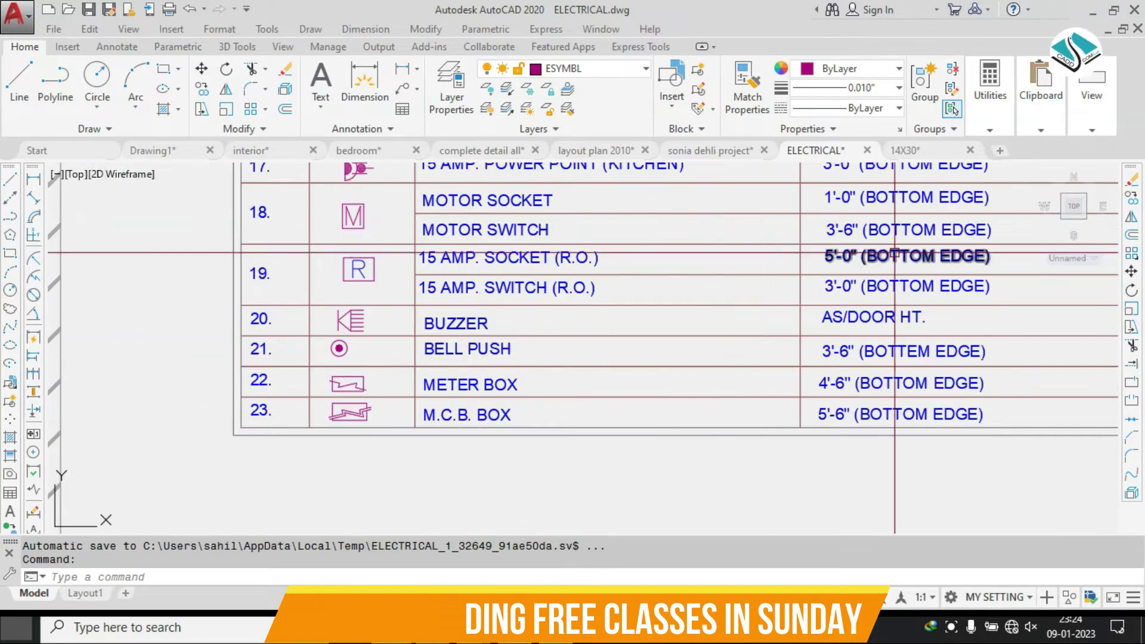
scroll(888, 255, "up", 2)
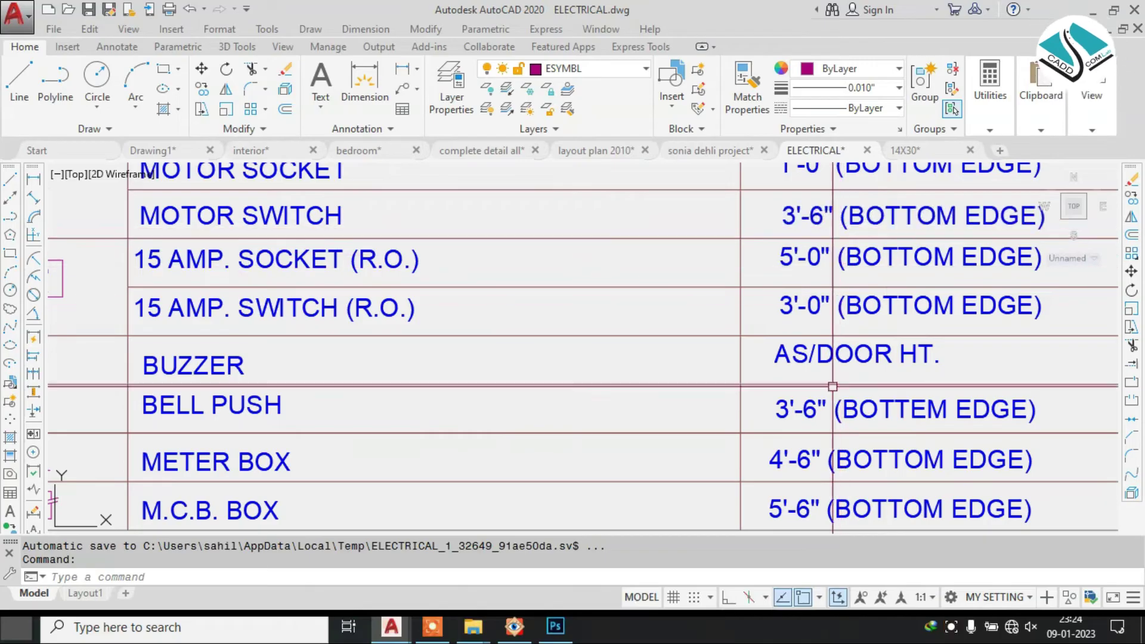
middle_click_drag(835, 368, 851, 305)
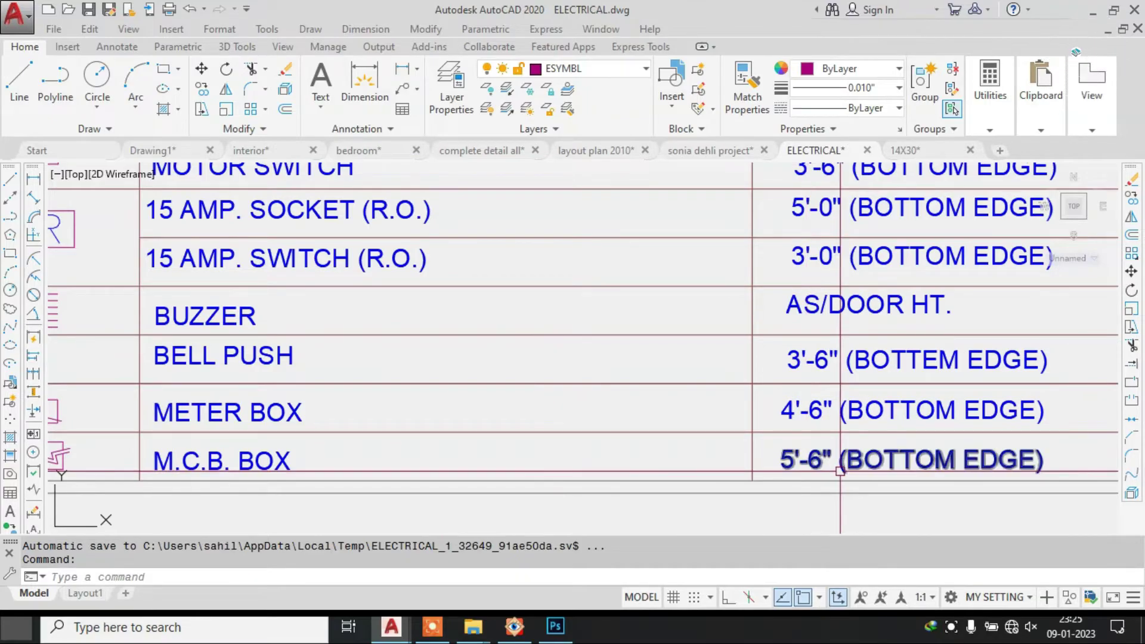
middle_click_drag(823, 333, 817, 519)
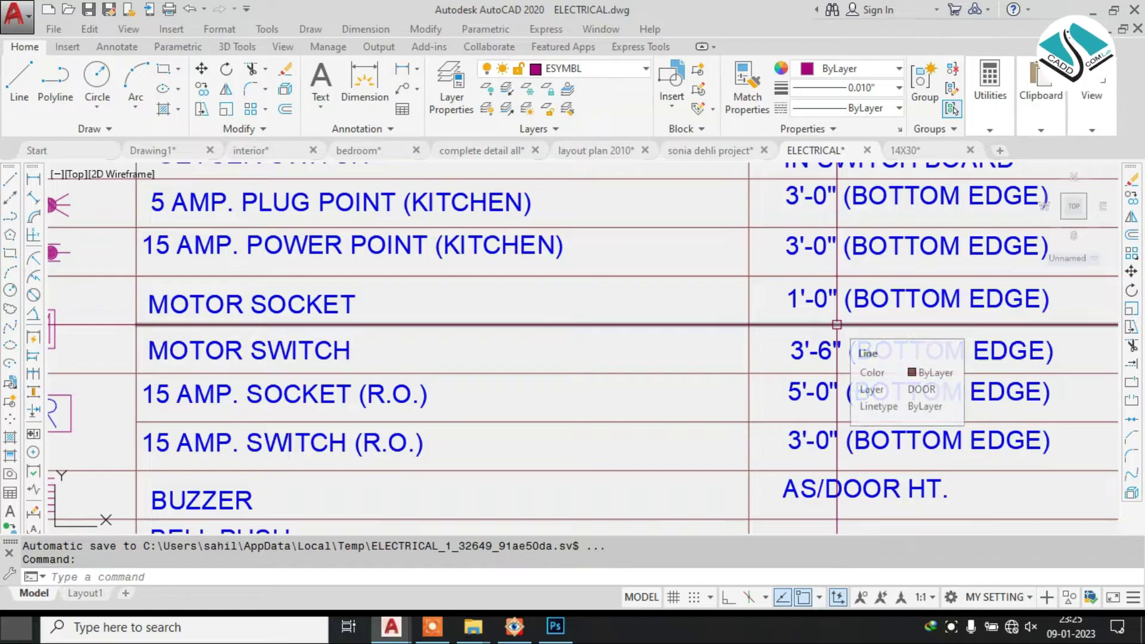
middle_click_drag(765, 272, 791, 359)
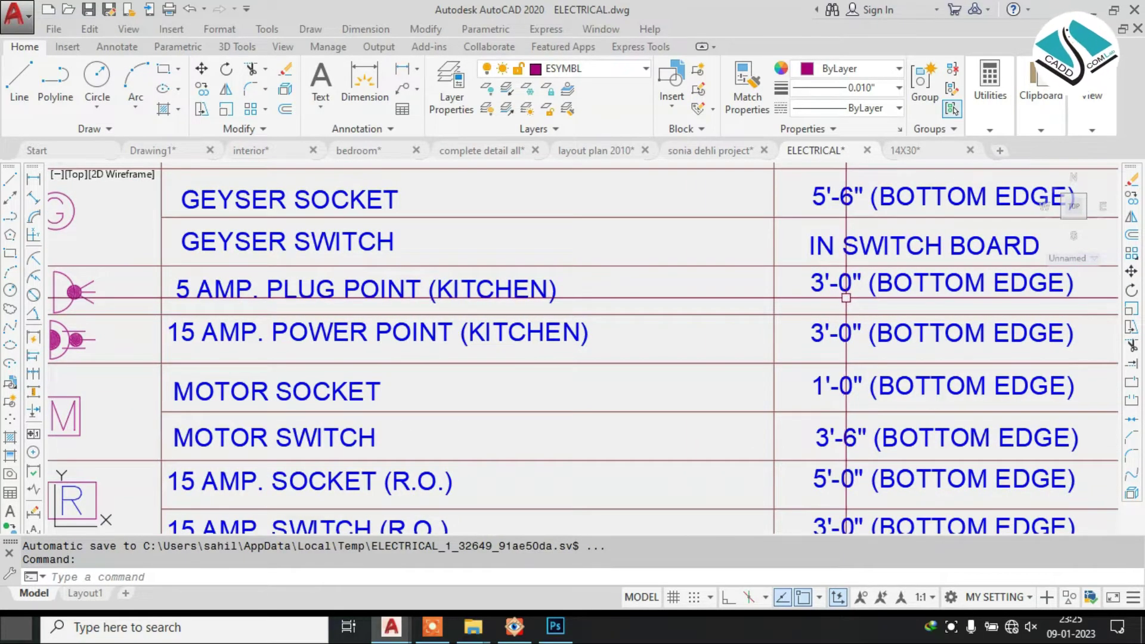
middle_click_drag(731, 337, 727, 452)
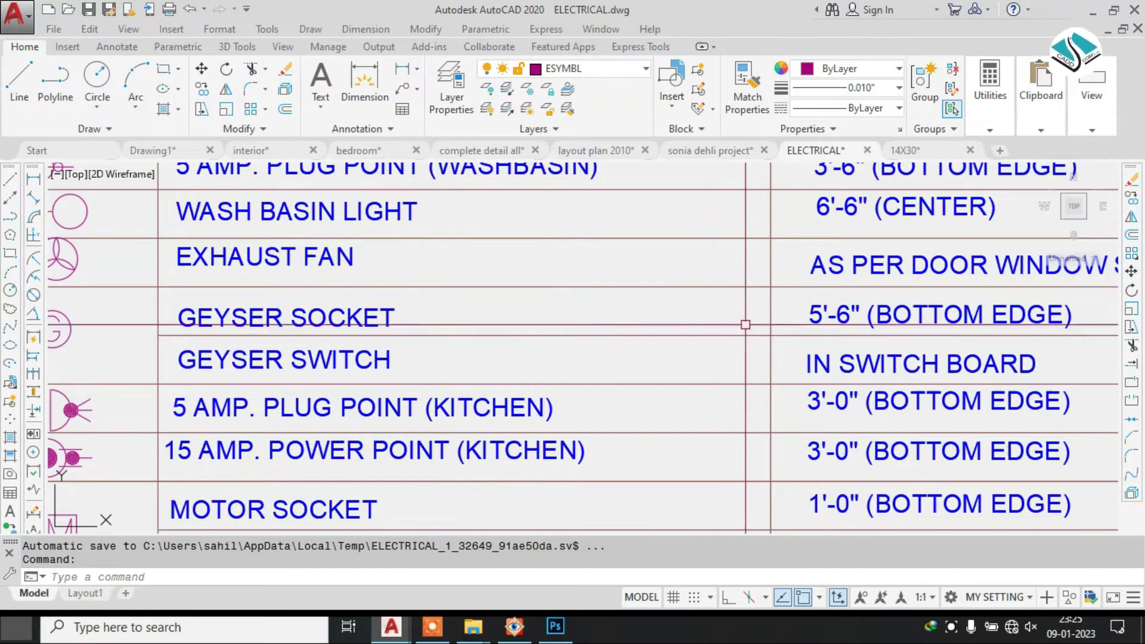
mouse_move(747, 324)
middle_mouse_down()
mouse_move(706, 263)
mouse_move(690, 401)
middle_mouse_up()
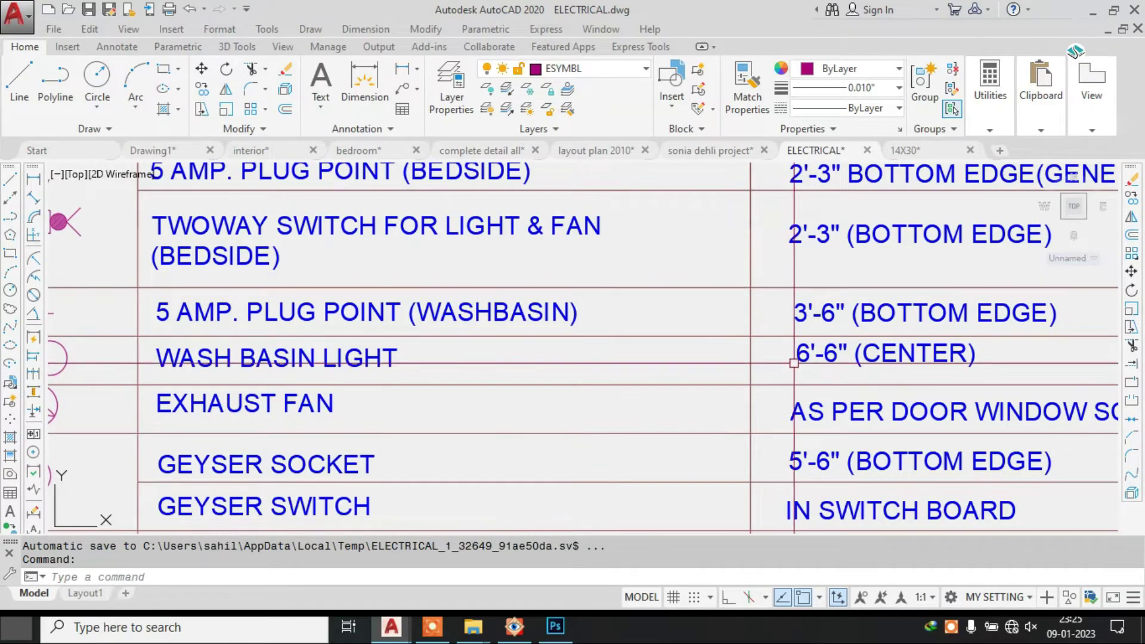
- Review the whole electrical legend, and examine the symbols and wiring in the bedrooms of the adjacent example floor plan
scroll(626, 445, "down", 7)
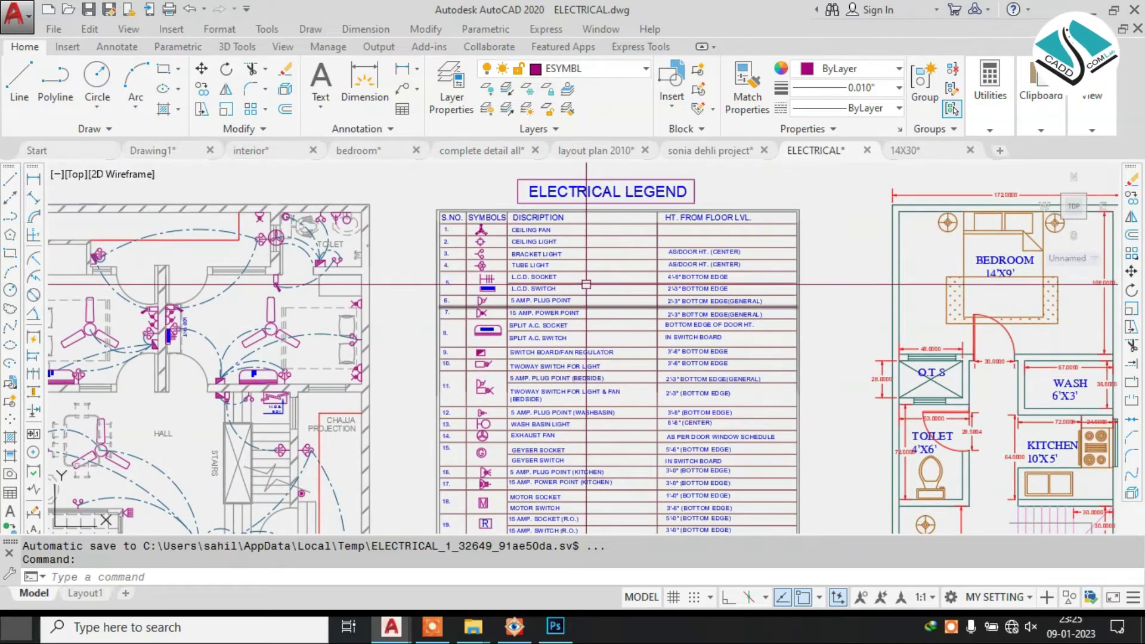
scroll(581, 283, "up", 2)
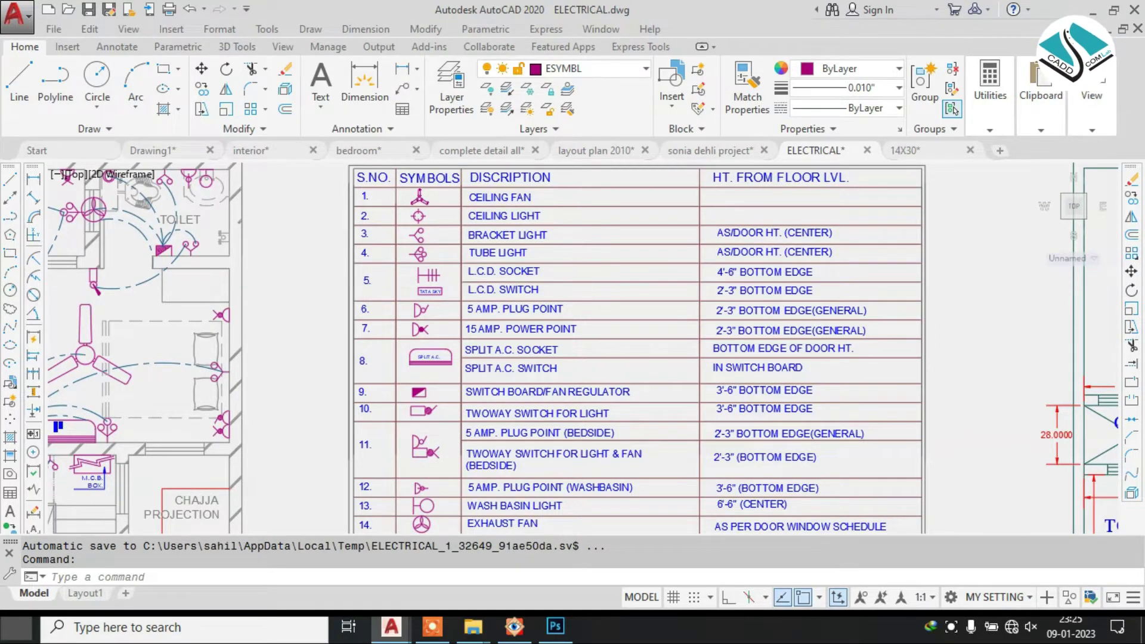
scroll(578, 285, "down", 2)
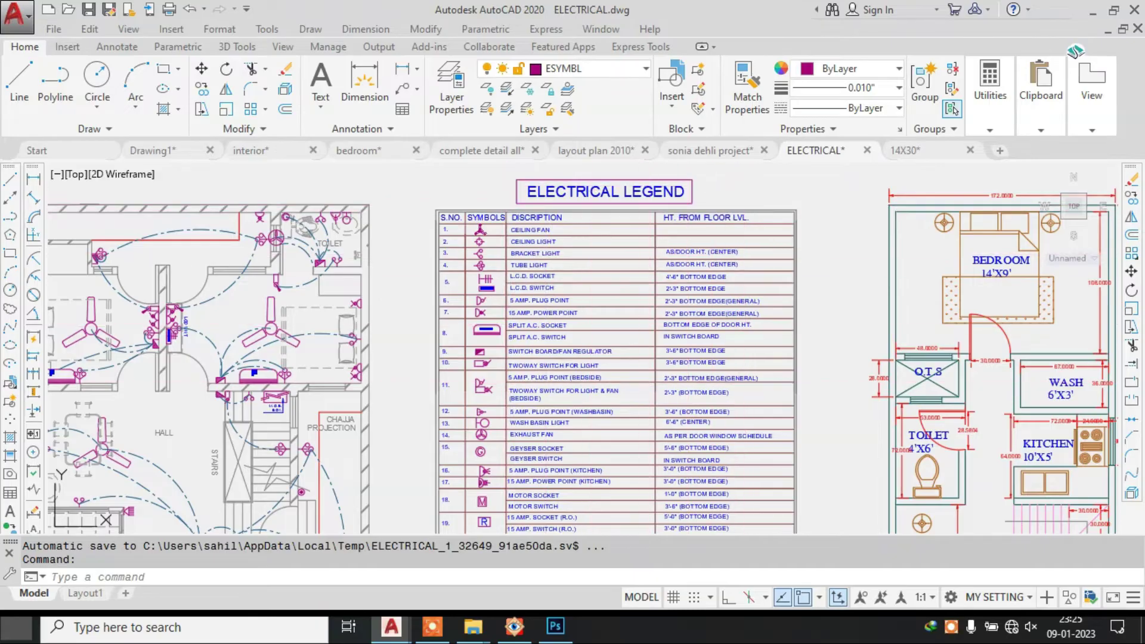
middle_click_drag(579, 286, 557, 235)
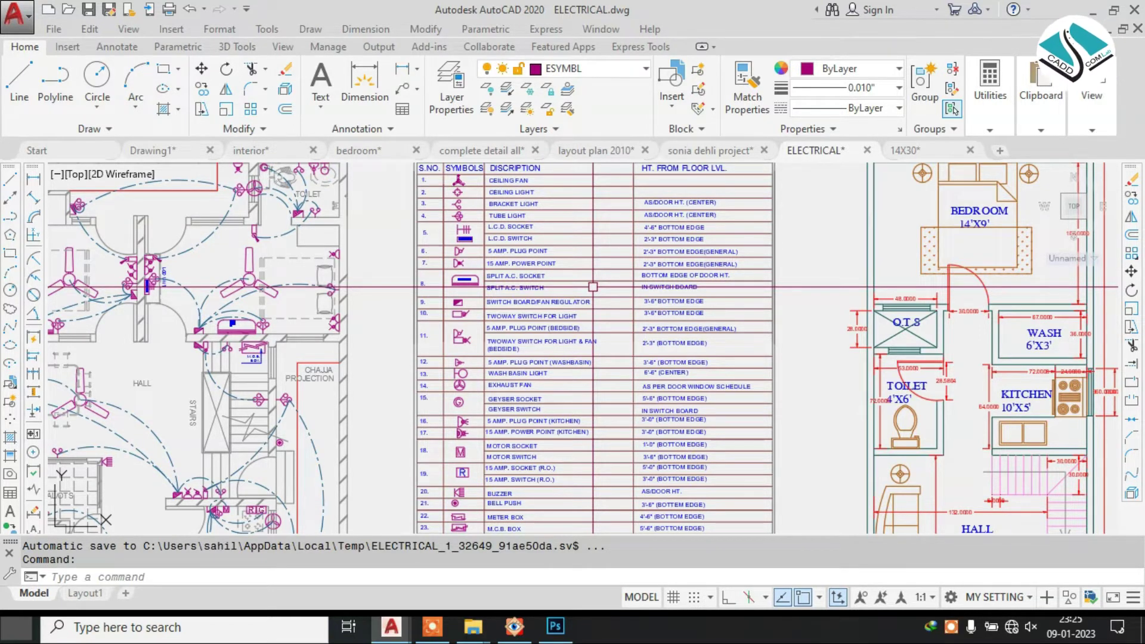
scroll(536, 244, "down", 5)
scroll(421, 241, "up", 5)
scroll(483, 241, "down", 2)
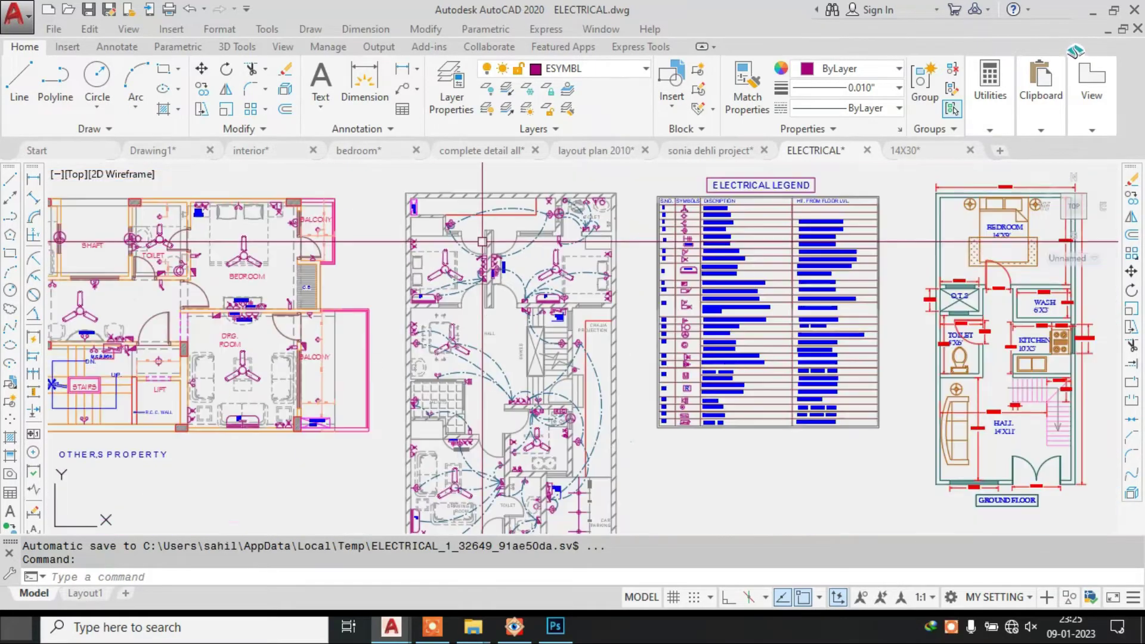
middle_click_drag(483, 241, 690, 269)
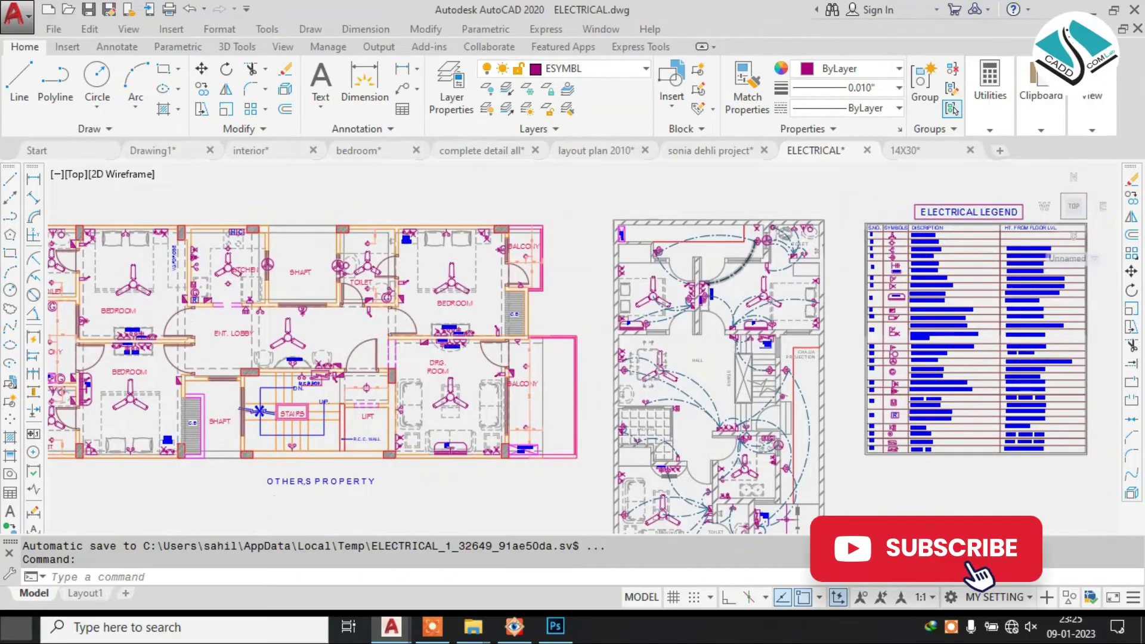
scroll(753, 266, "up", 3)
mouse_move(697, 308)
middle_mouse_down()
mouse_move(633, 287)
mouse_move(498, 275)
middle_mouse_up()
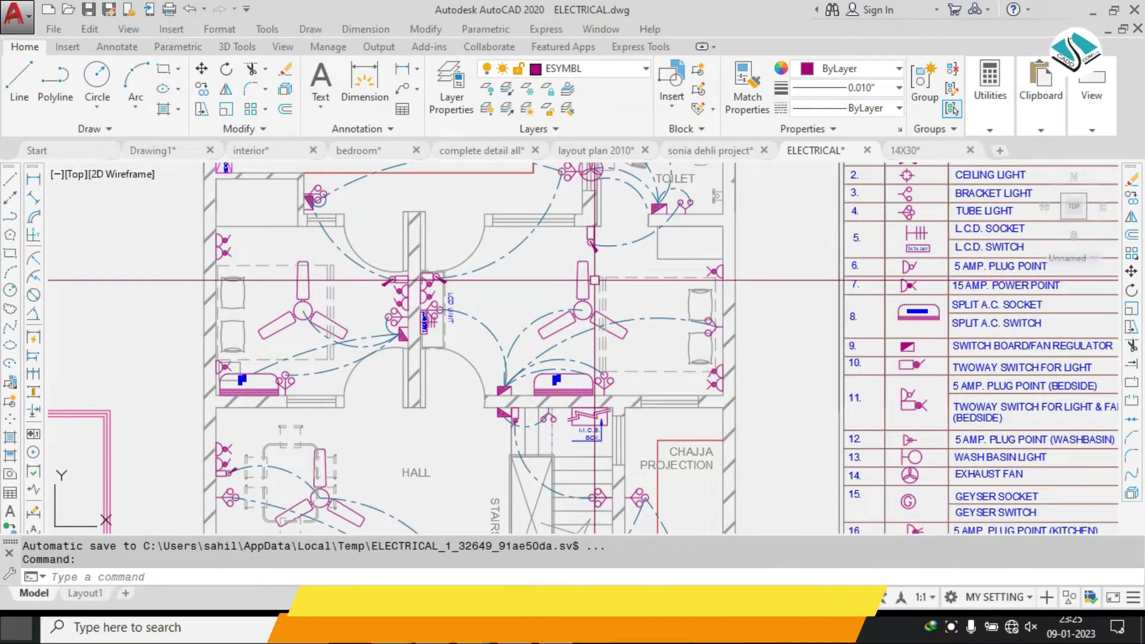
scroll(575, 276, "up", 2)
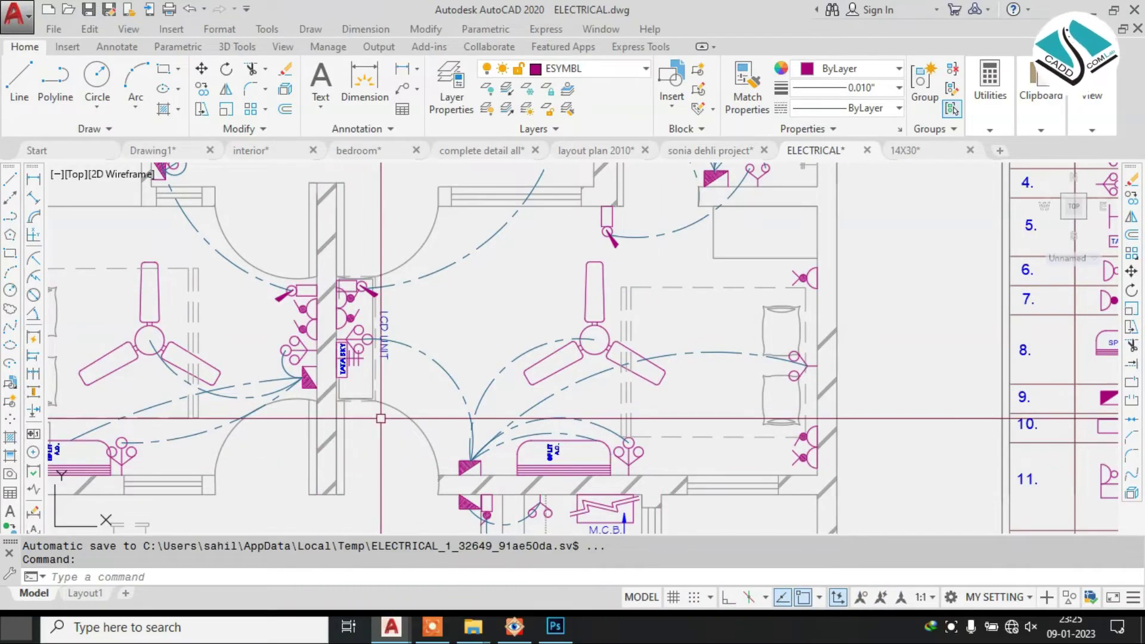
middle_click_drag(359, 394, 219, 365)
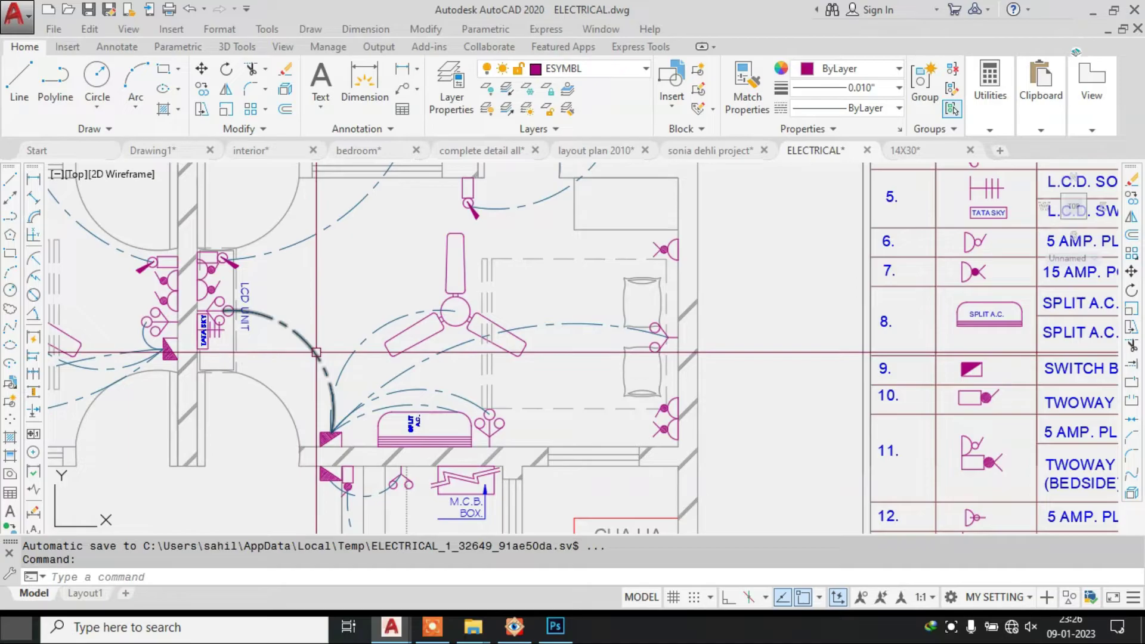
- Set the current object colour to 39,118,187 and draw a circle centred on the ceiling fan in the bedroom beside the LCD unit
key("Return")
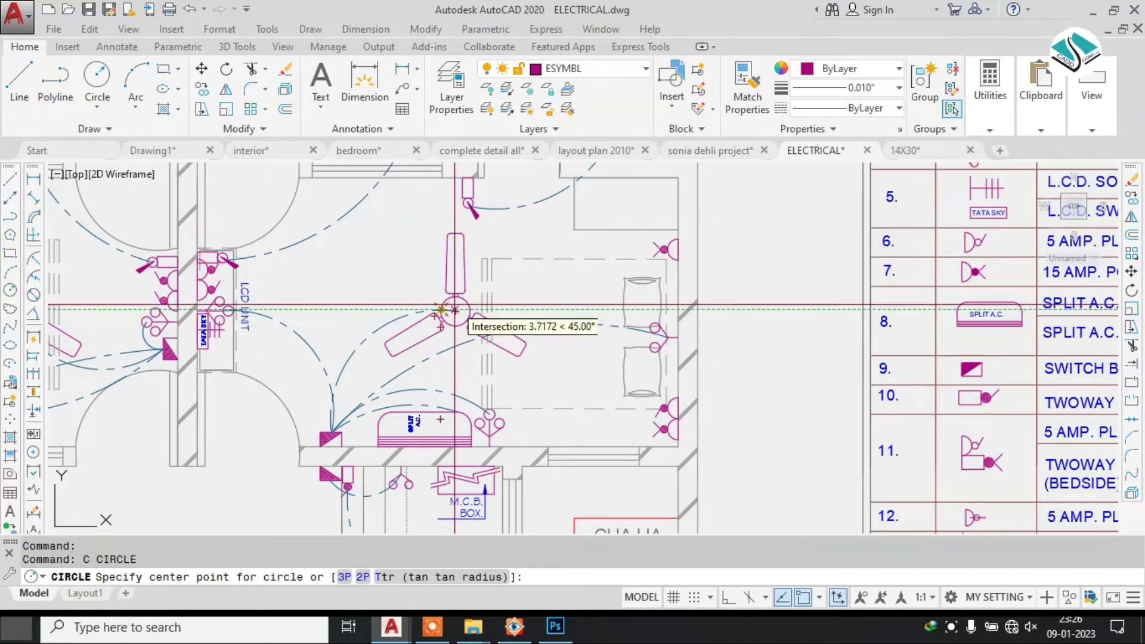
left_click(451, 316)
left_click(847, 68)
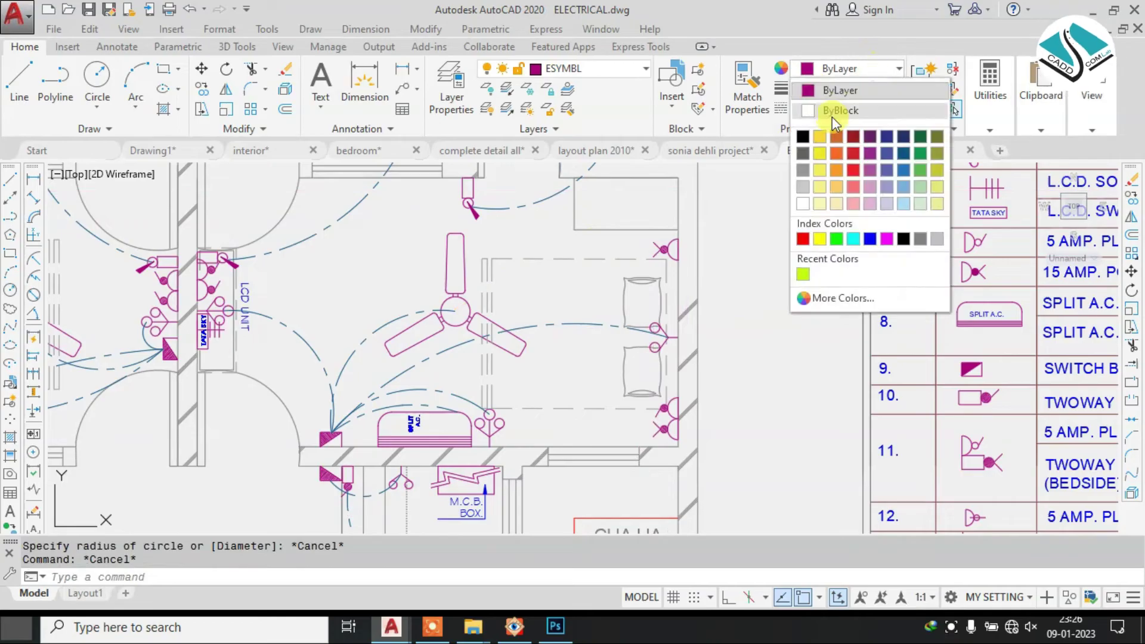
left_click(903, 171)
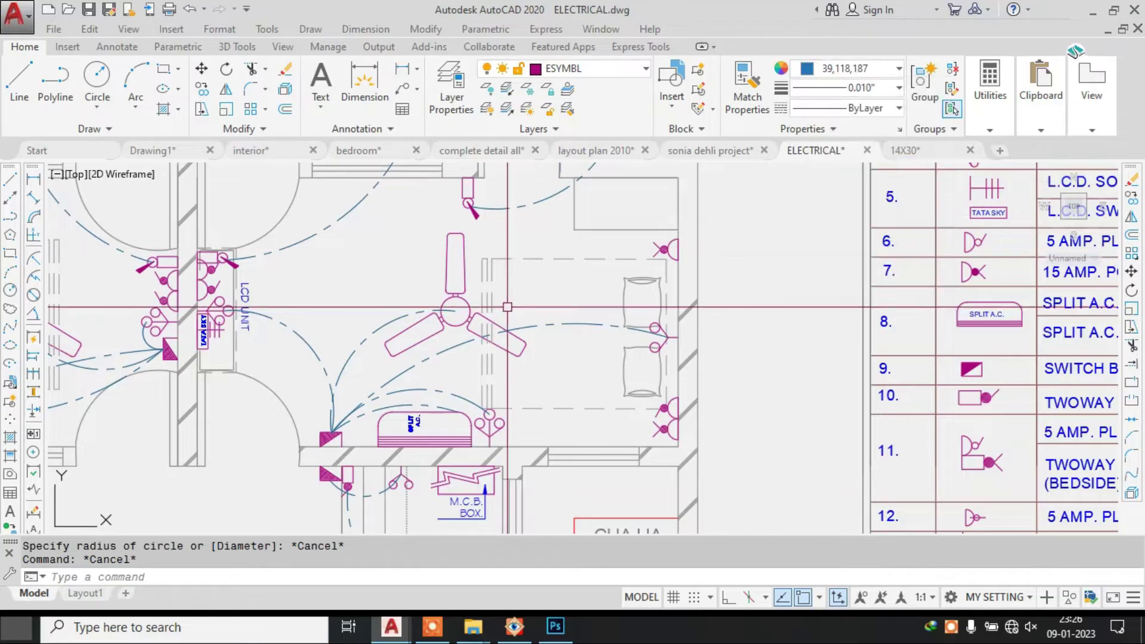
type("c")
key("Return")
left_click(456, 310)
left_click(511, 297)
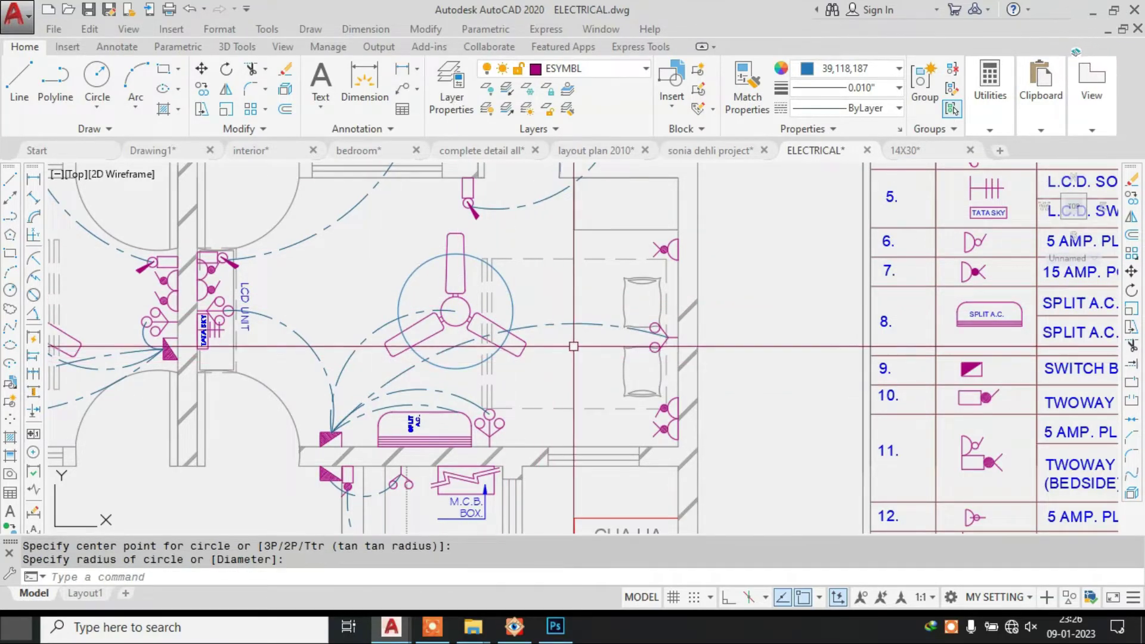
- Draw a tall freehand rectangle across the bed in the same bedroom, between the ceiling fan and the pillows
middle_click_drag(602, 306, 510, 293)
type("rec")
key("Return")
left_click(510, 232)
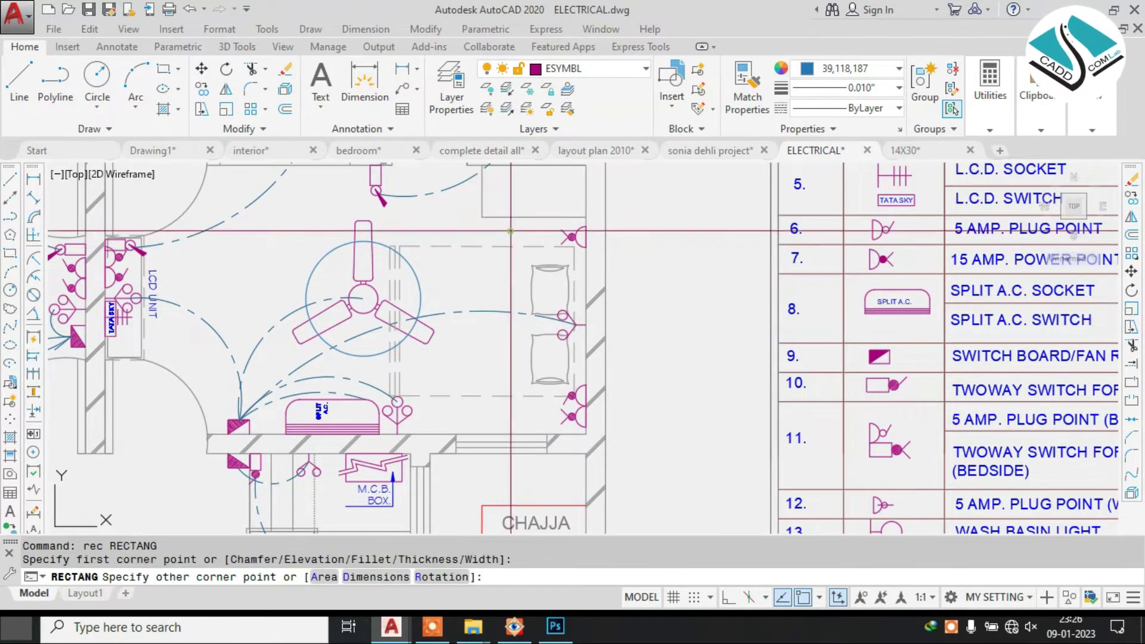
left_click(439, 405)
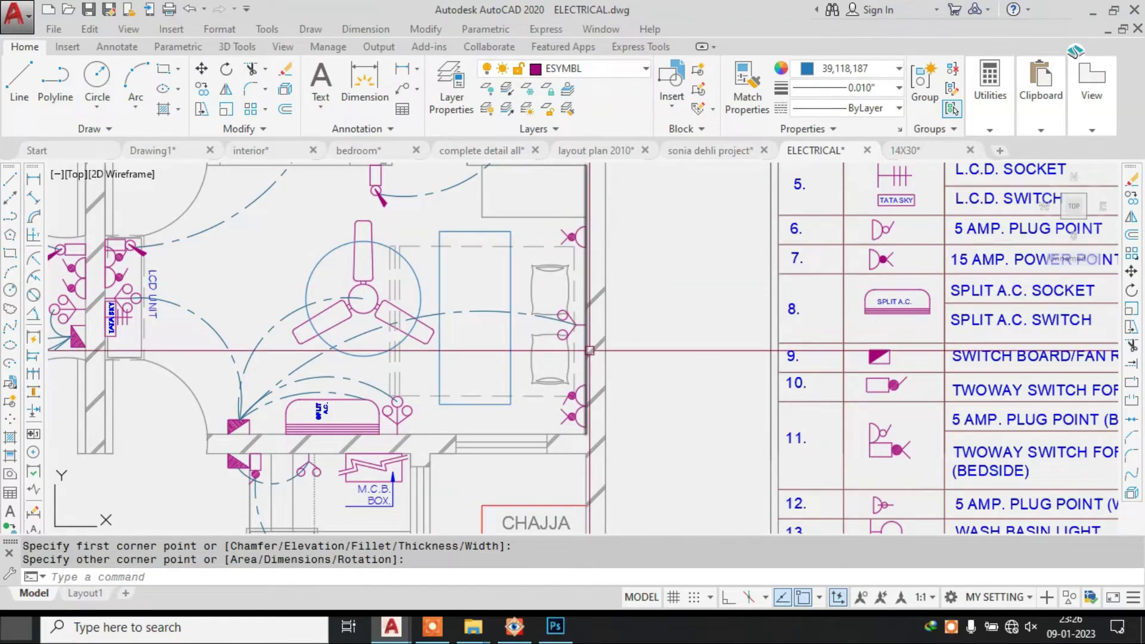
- Compare the marked bedroom's electrical symbols with the legend rows, and view the 14'X9' bedroom in the ground floor plan
middle_click_drag(878, 331, 707, 361)
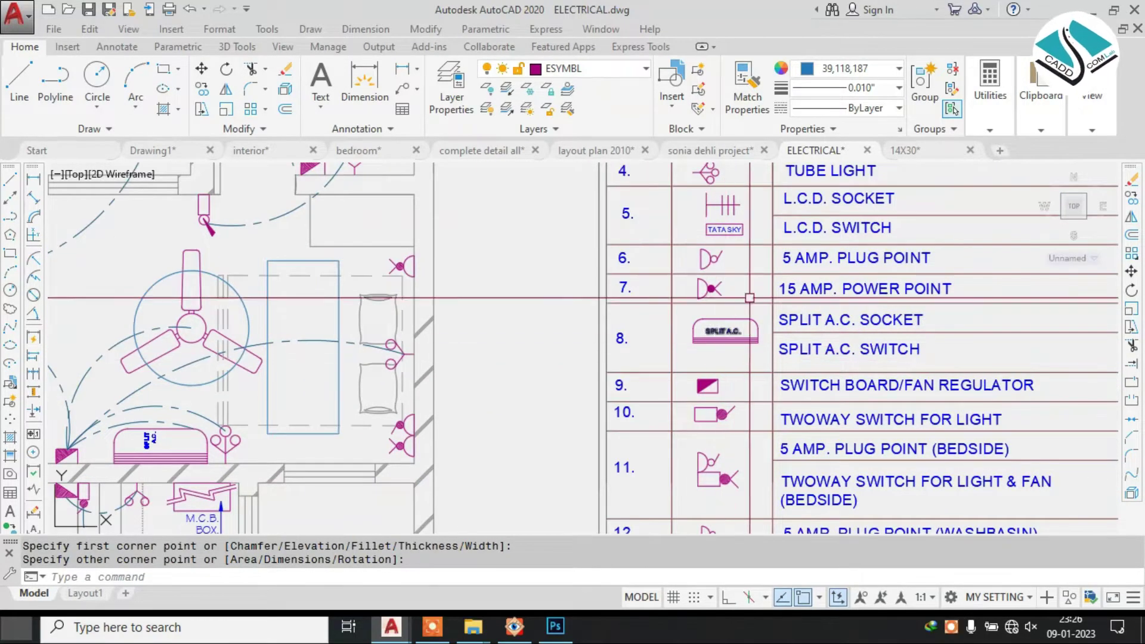
middle_click_drag(535, 279, 646, 262)
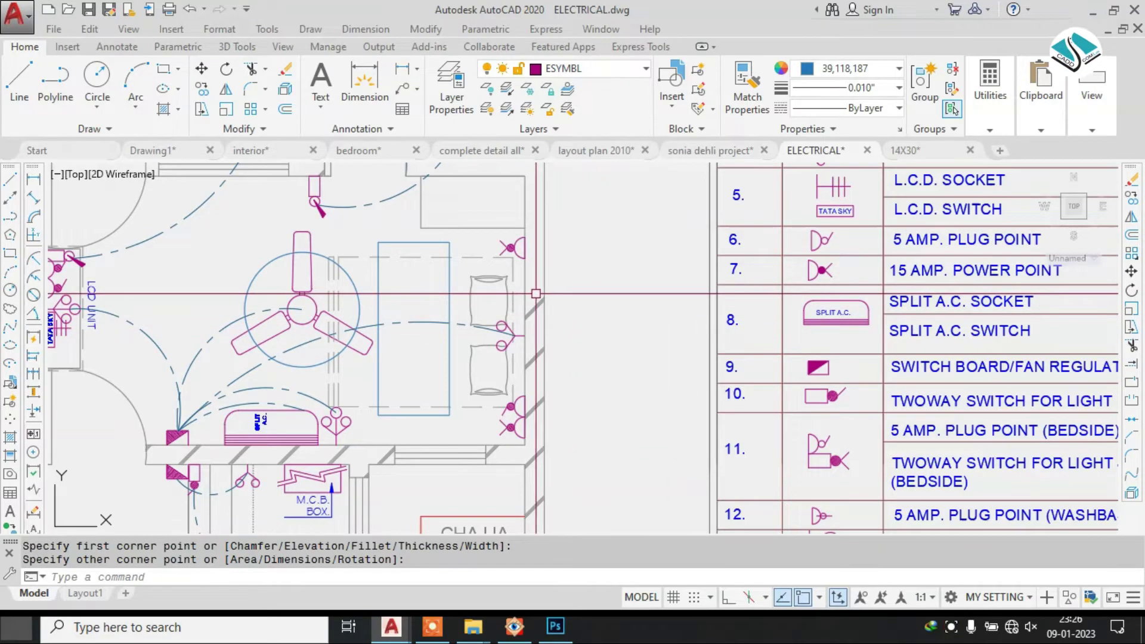
scroll(536, 294, "down", 5)
scroll(712, 214, "up", 8)
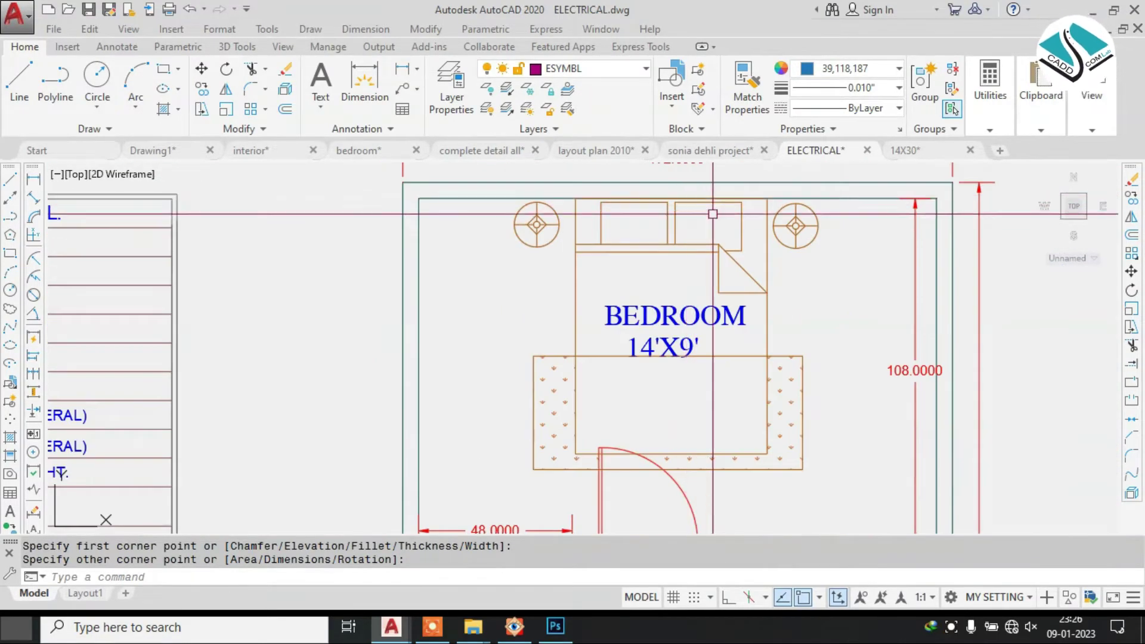
scroll(712, 214, "down", 4)
middle_click_drag(448, 324, 655, 322)
middle_click_drag(443, 302, 698, 312)
scroll(698, 312, "up", 2)
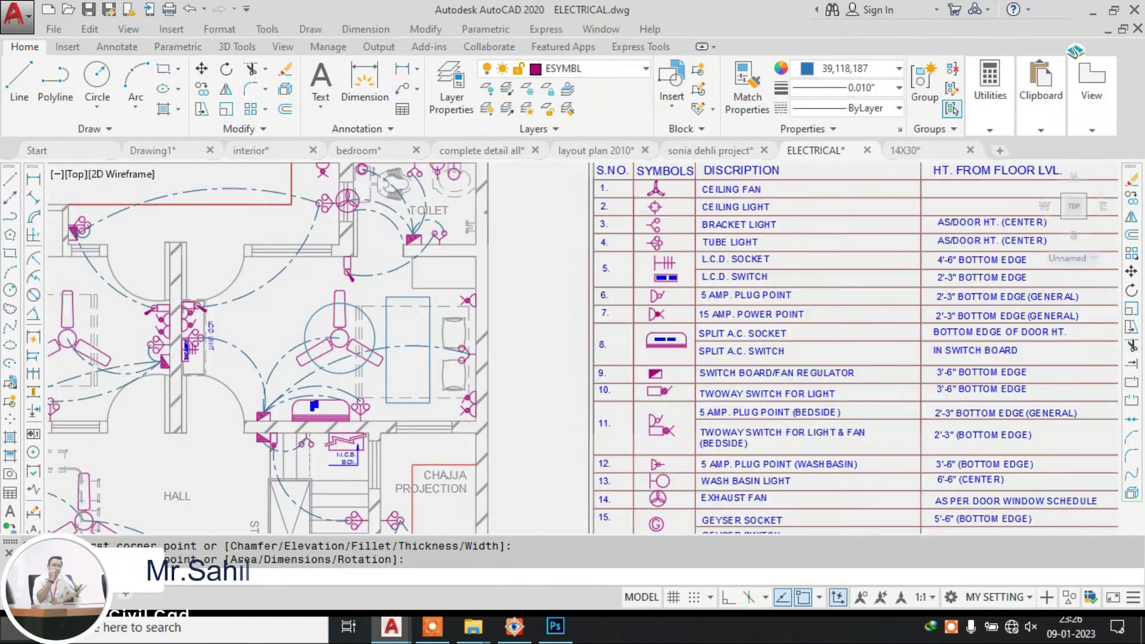
scroll(482, 316, "up", 2)
scroll(426, 359, "down", 1)
middle_click_drag(424, 358, 399, 332)
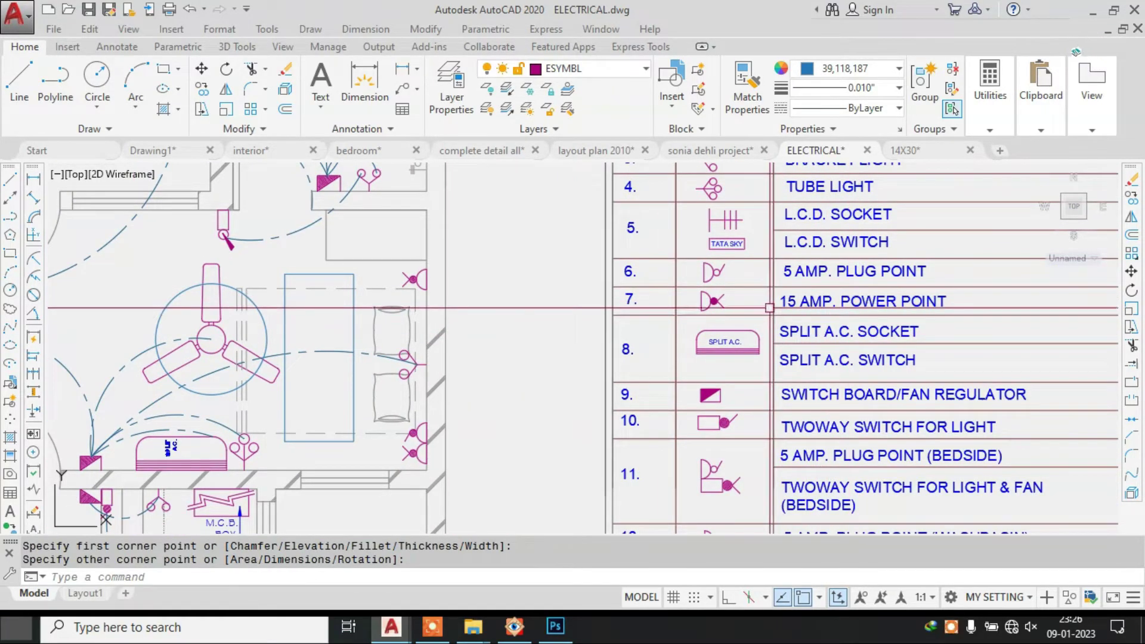
- Switch to FastStone Image Viewer and browse the bedroom photos, examining the bedside and ceiling lights in the francesca-tosolini photo
left_click(517, 626)
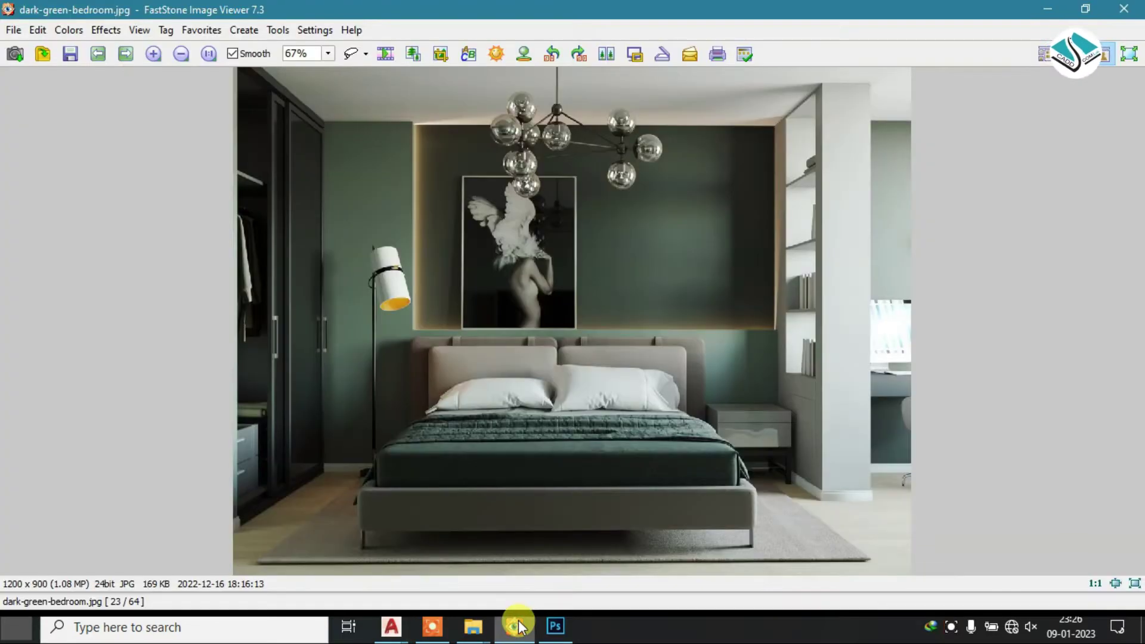
scroll(516, 390, "down", 1)
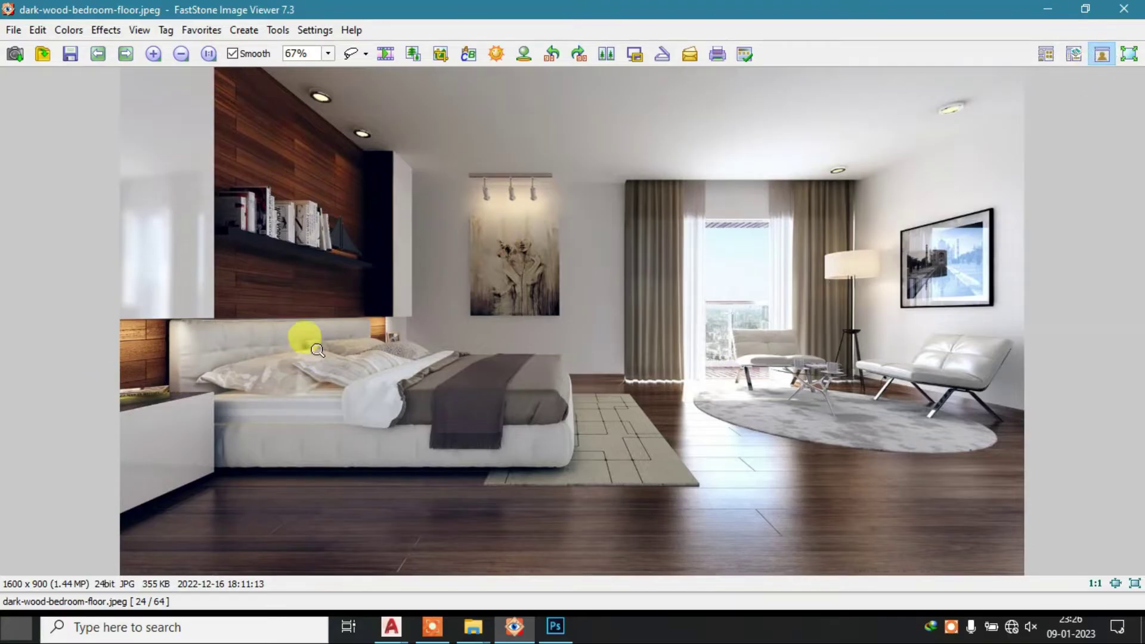
scroll(315, 366, "down", 1)
scroll(315, 366, "down", 1)
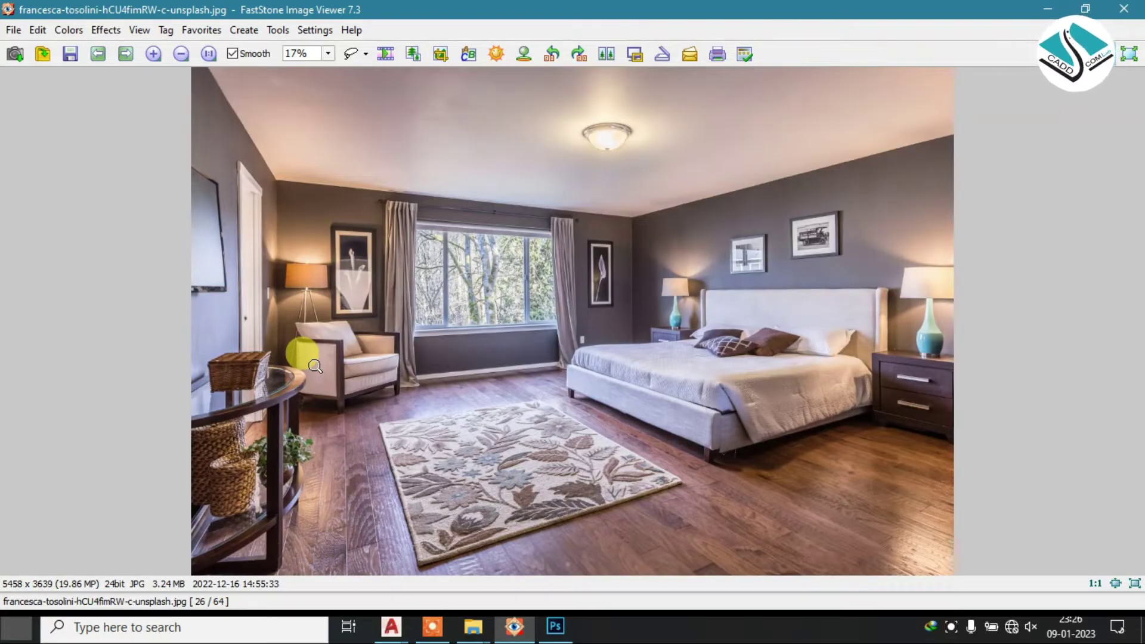
scroll(607, 341, "up", 3, "ctrl")
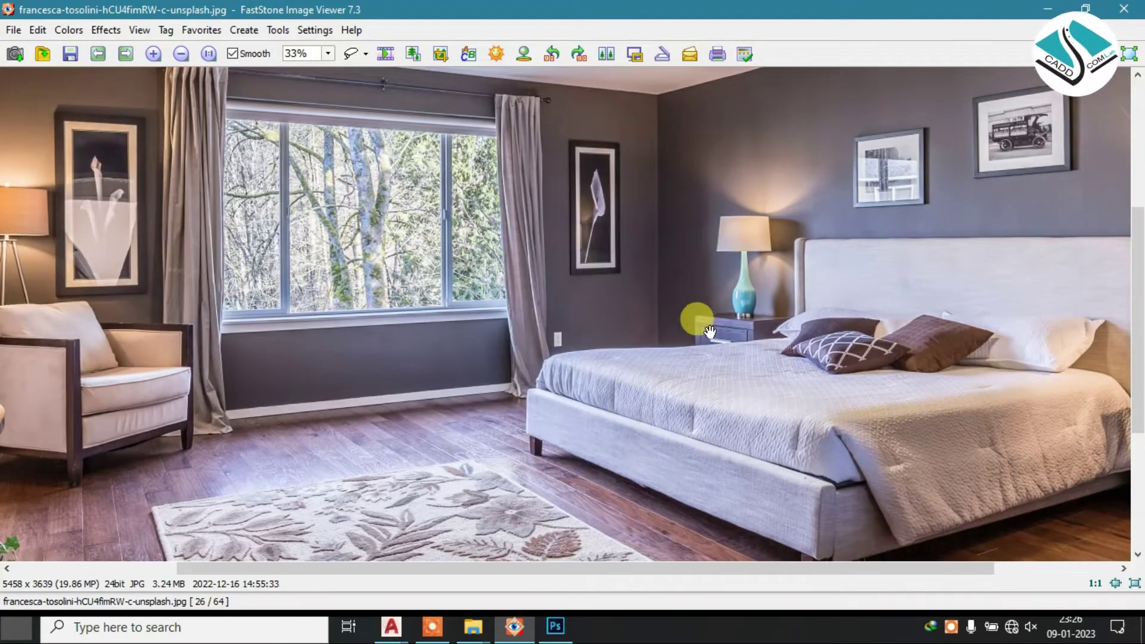
scroll(474, 317, "down", 2, "ctrl")
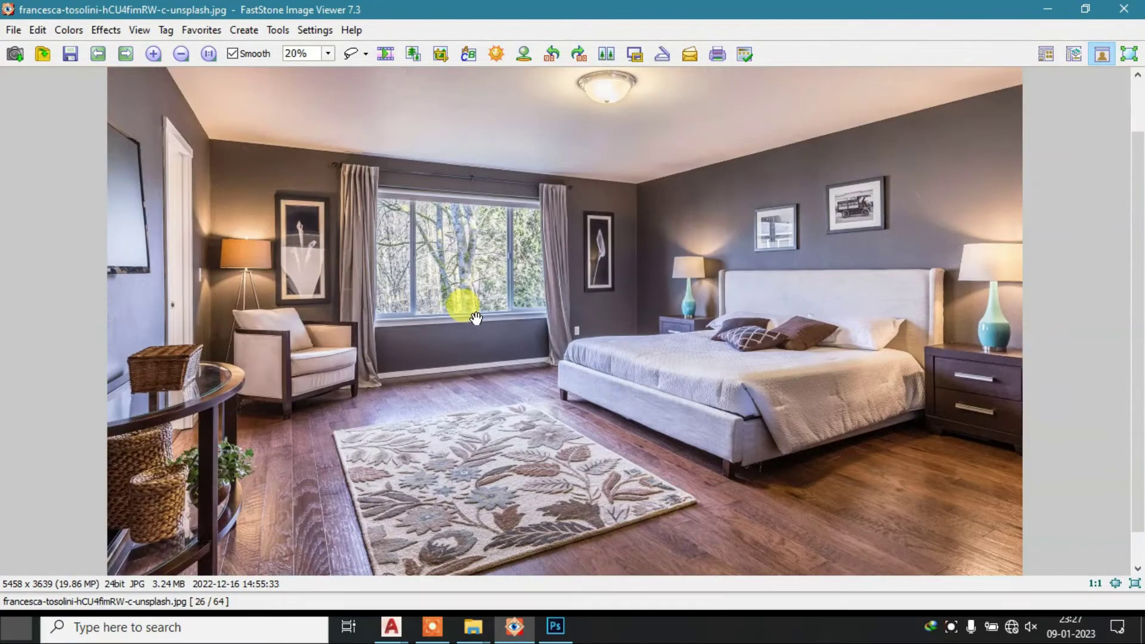
scroll(476, 318, "down", 2, "ctrl")
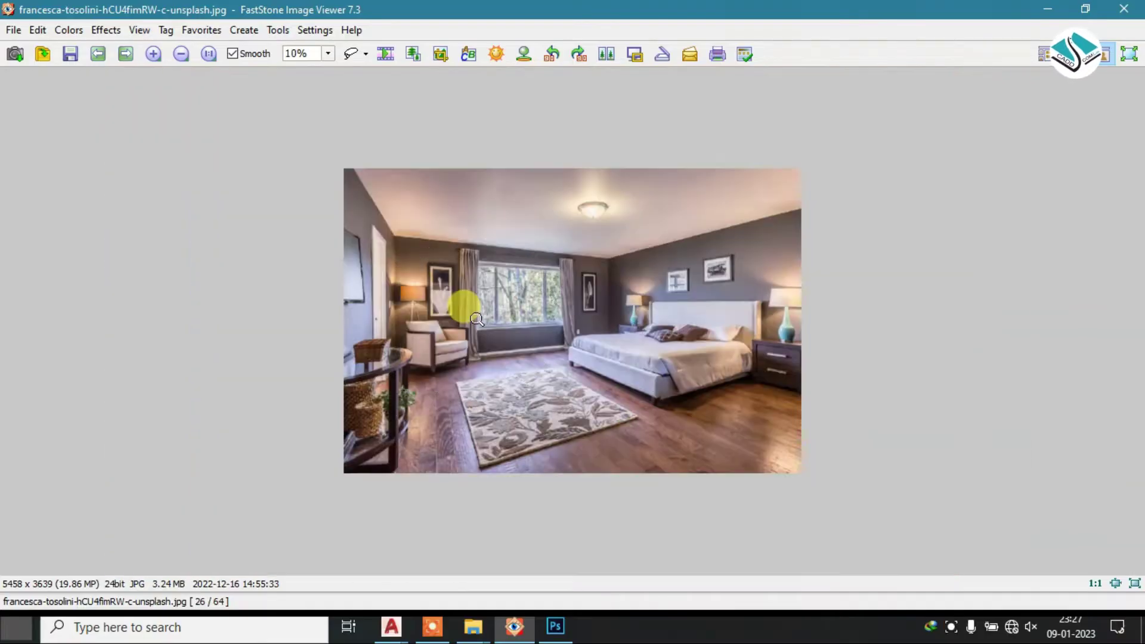
- Browse on to industrial-bedroom.jpg and examine the wall lamp and sockets beside the bed's headboard
scroll(476, 319, "down", 1)
scroll(476, 318, "down", 2)
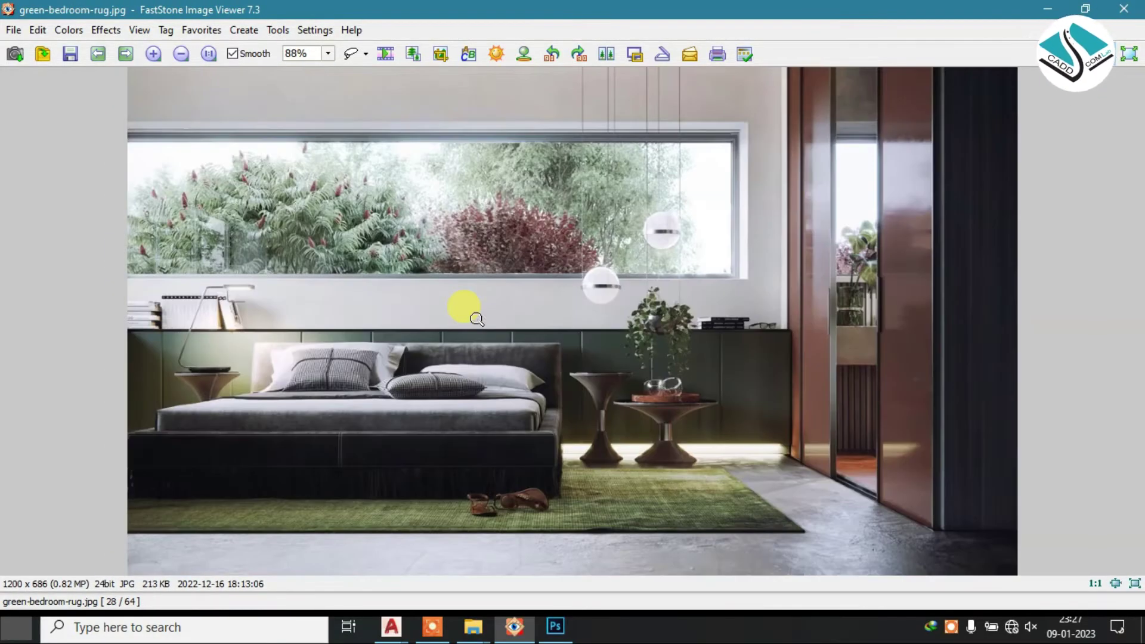
scroll(476, 319, "down", 1)
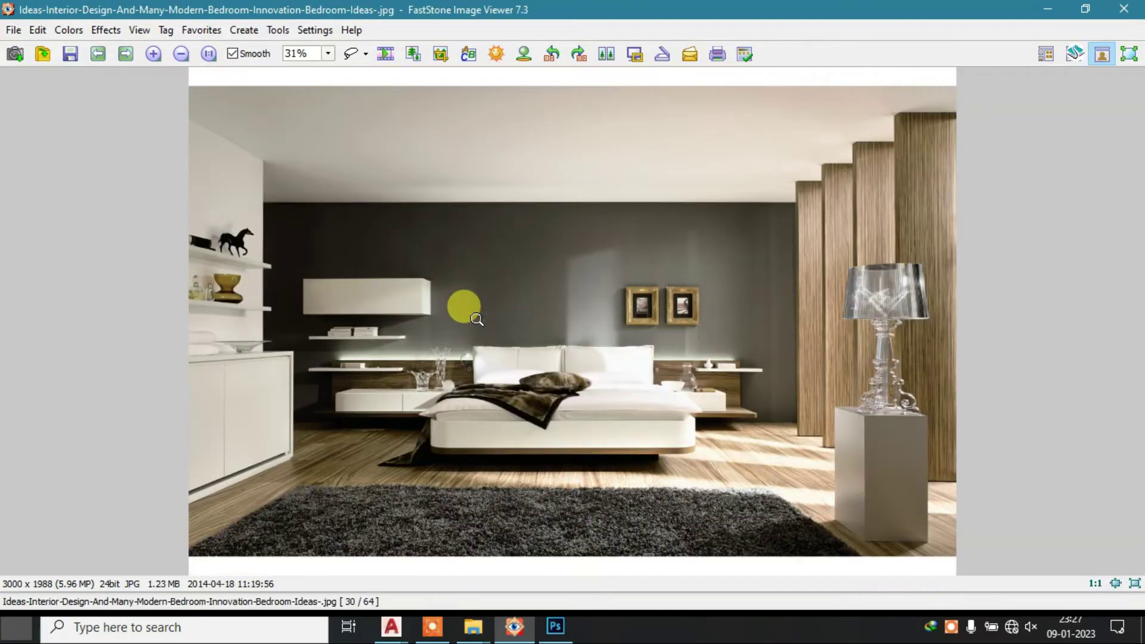
scroll(477, 319, "down", 1)
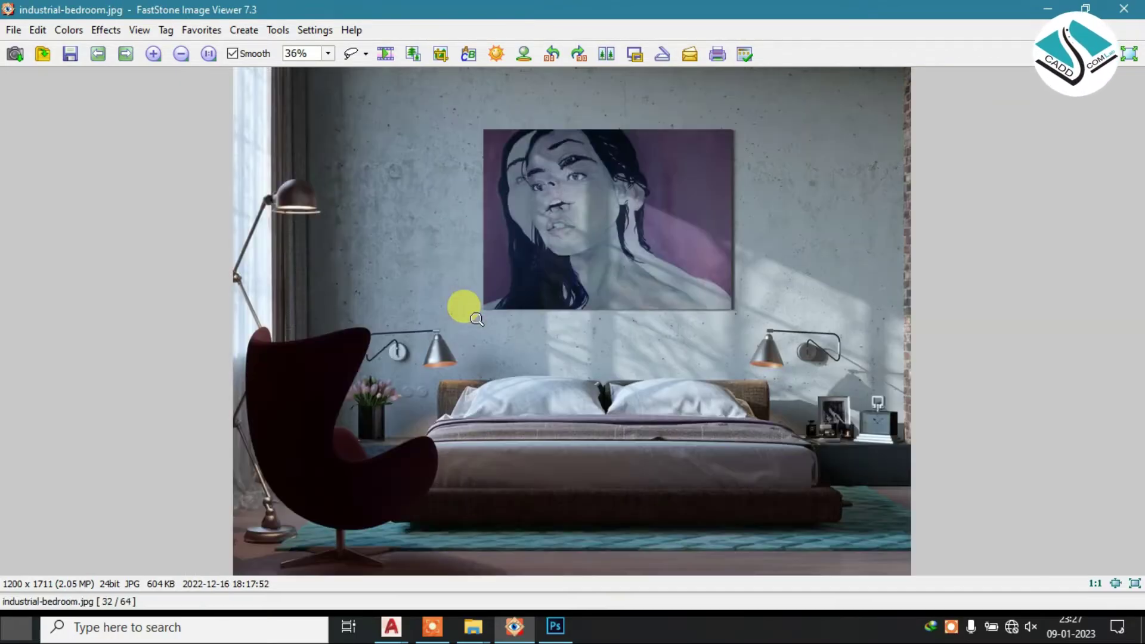
scroll(475, 318, "down", 1)
scroll(478, 319, "up", 1)
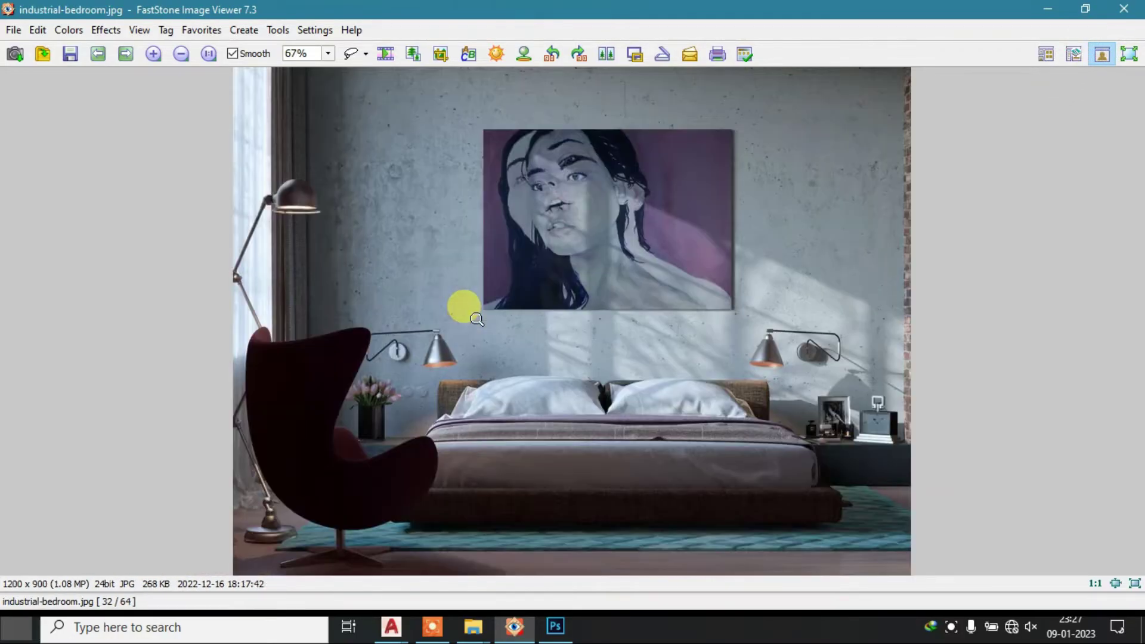
scroll(466, 323, "up", 5, "ctrl")
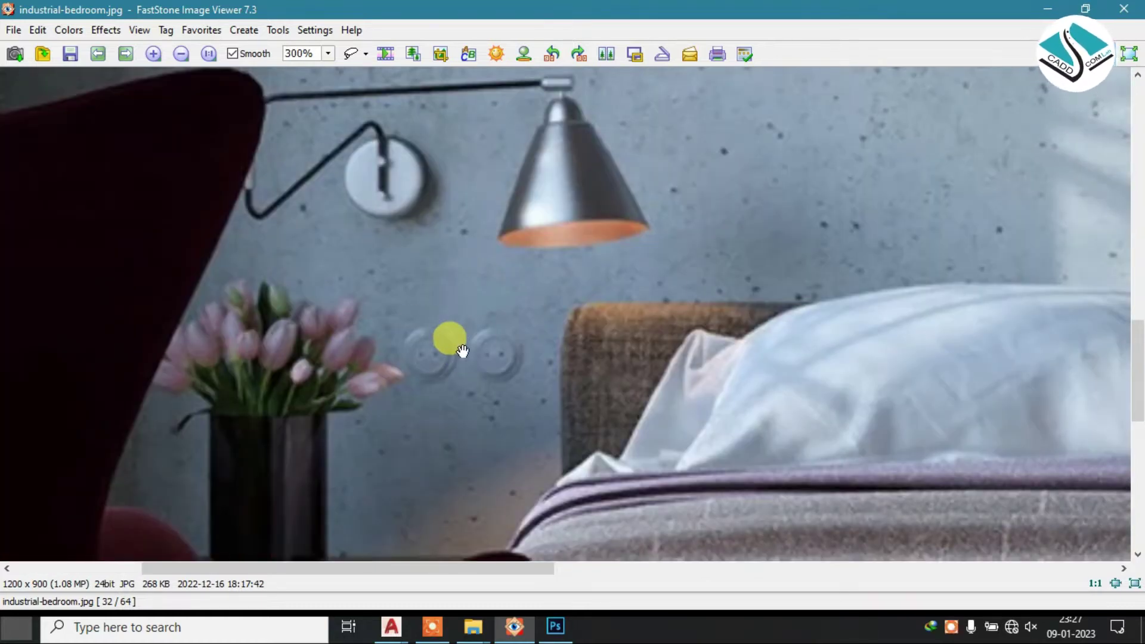
left_click_drag(441, 403, 373, 256)
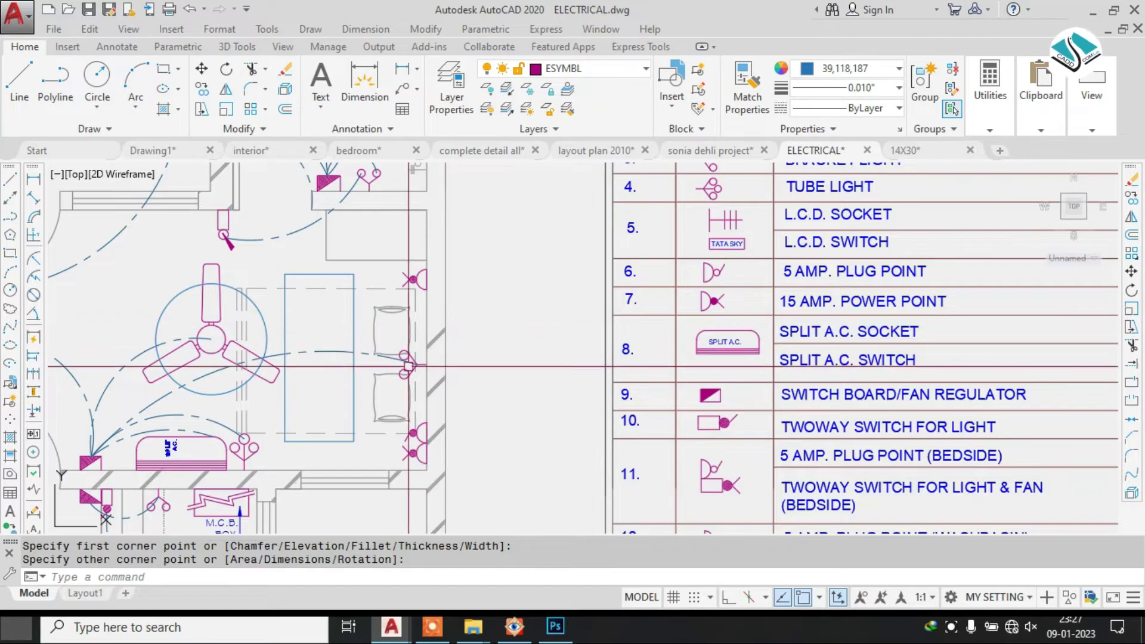
- Return to ELECTRICAL.dwg in AutoCAD and compare the lights and plug points around the marked bedroom's bed with the legend rows
middle_click_drag(511, 367, 508, 322)
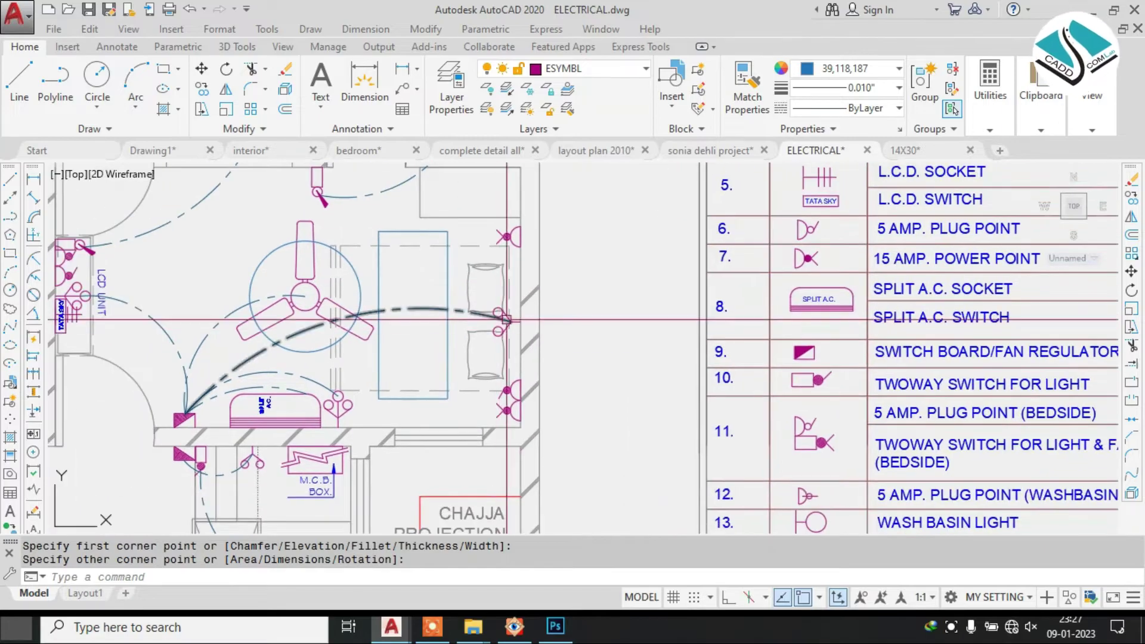
mouse_move(579, 424)
middle_mouse_down()
mouse_move(529, 323)
mouse_move(523, 278)
mouse_move(526, 492)
middle_mouse_up()
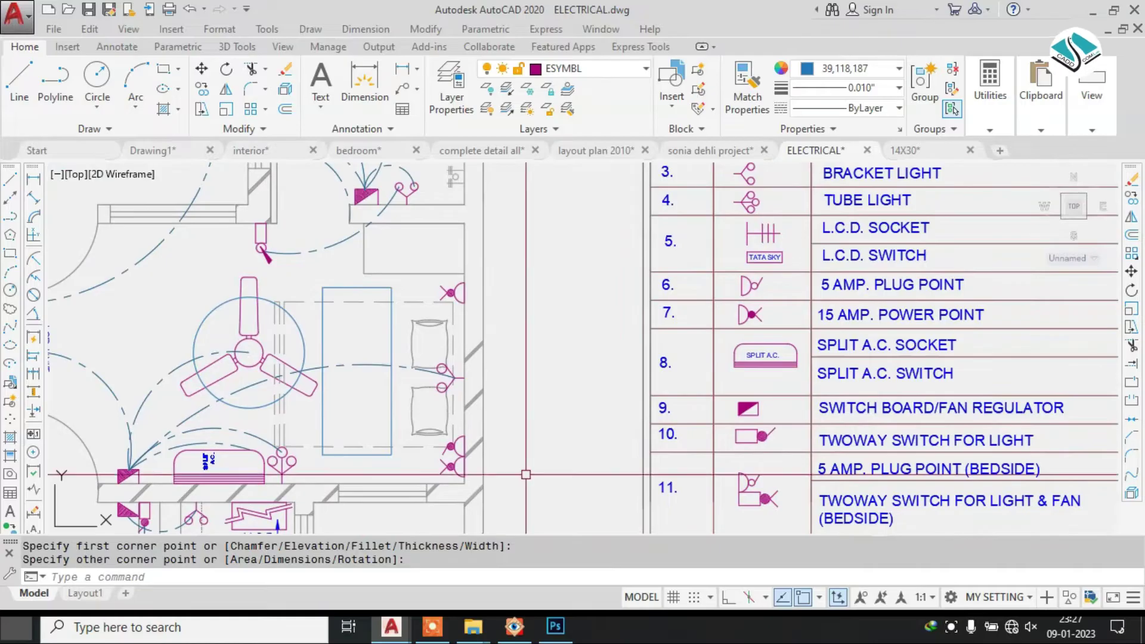
middle_click_drag(622, 303, 597, 374)
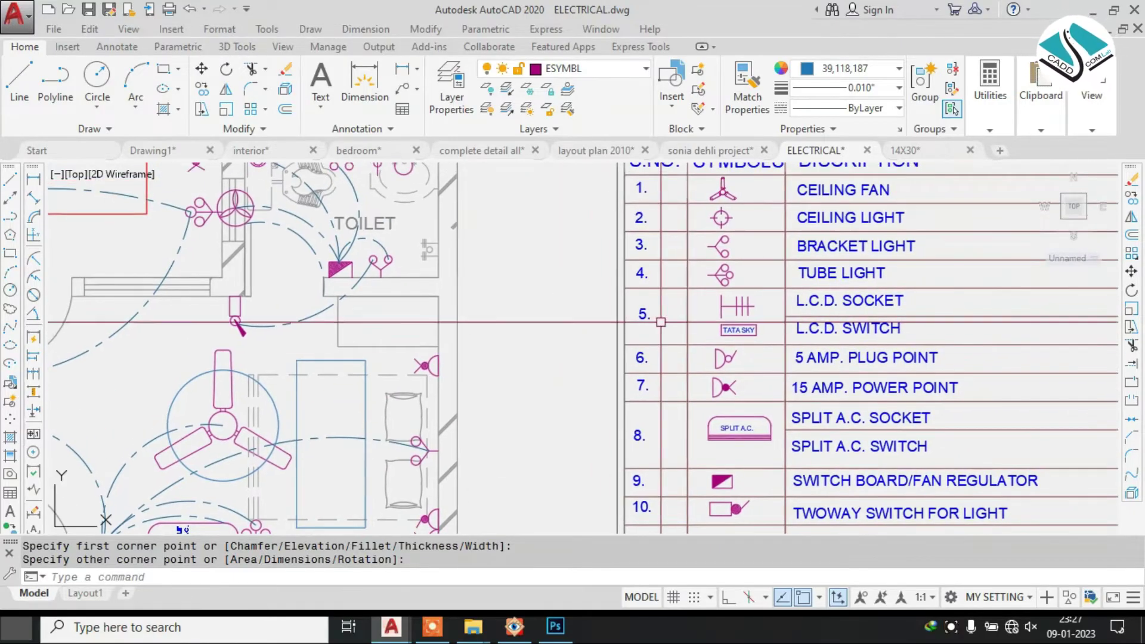
middle_click_drag(835, 391, 835, 277)
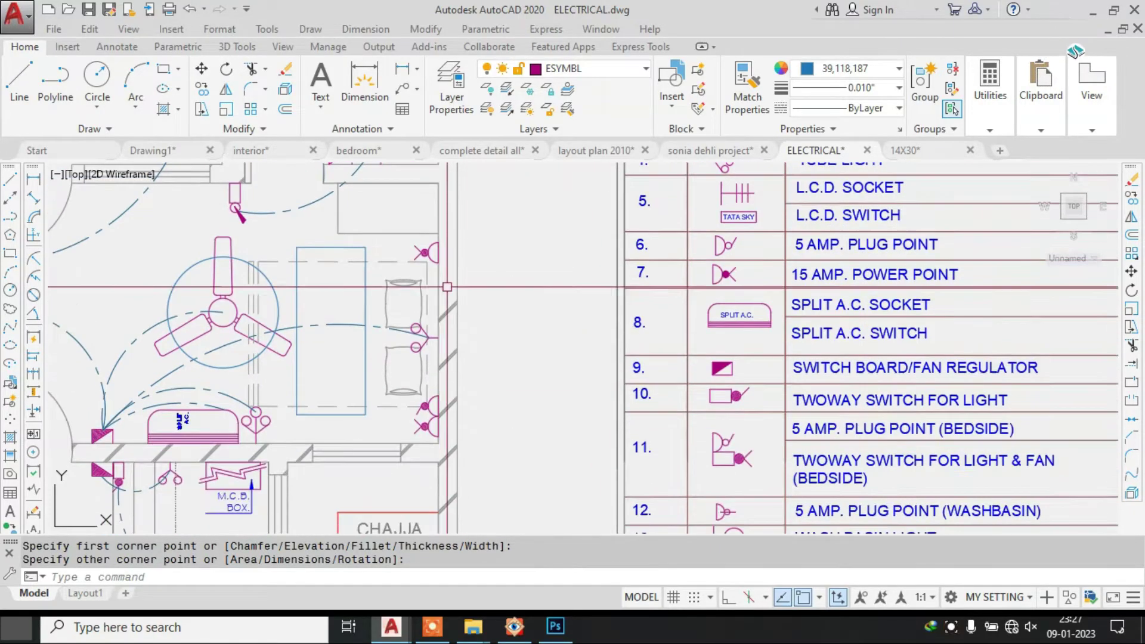
- Switch to FastStone Image Viewer, browse on to master-bedroom-6730801_1920.jpg and examine the hanging light beside the bed
left_click(514, 626)
left_click_drag(593, 375, 464, 398)
scroll(495, 339, "down", 5)
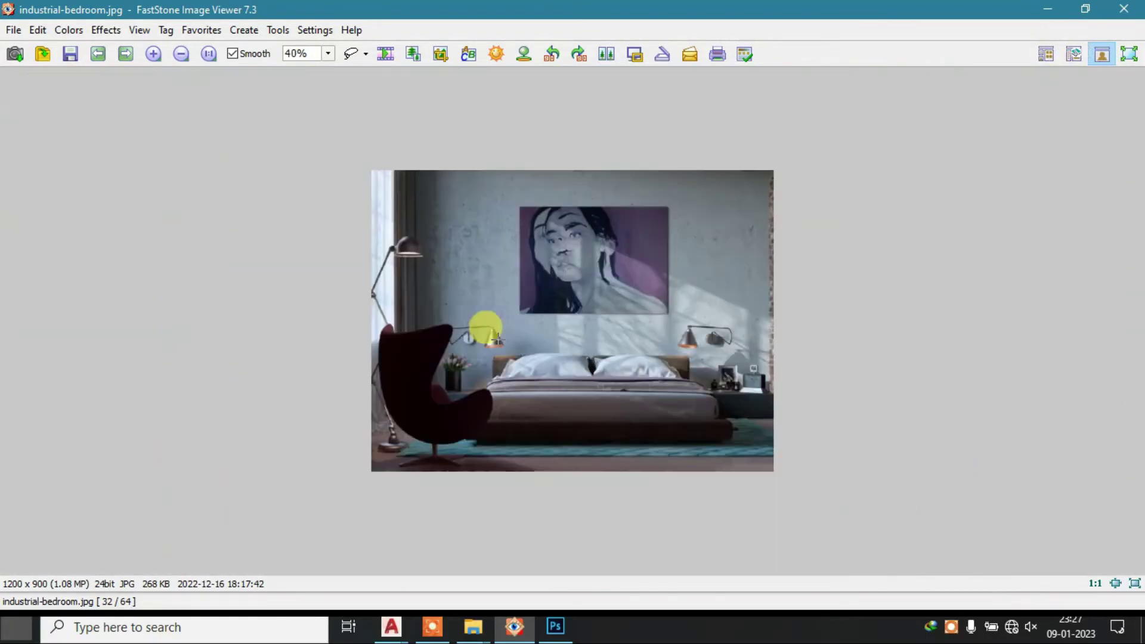
key("Right")
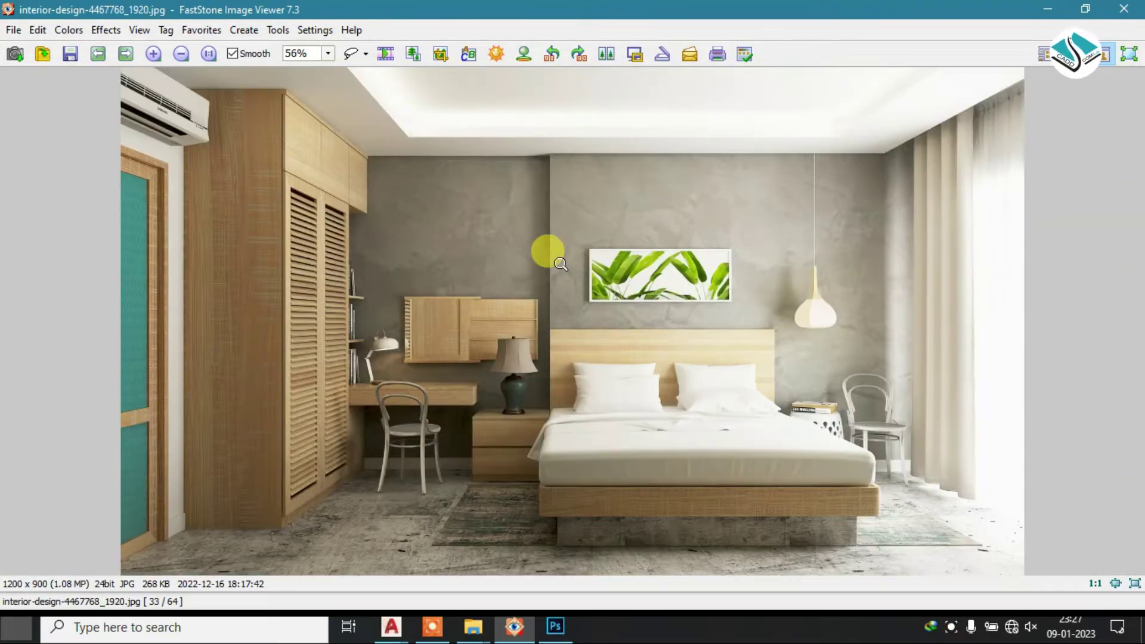
key("Right")
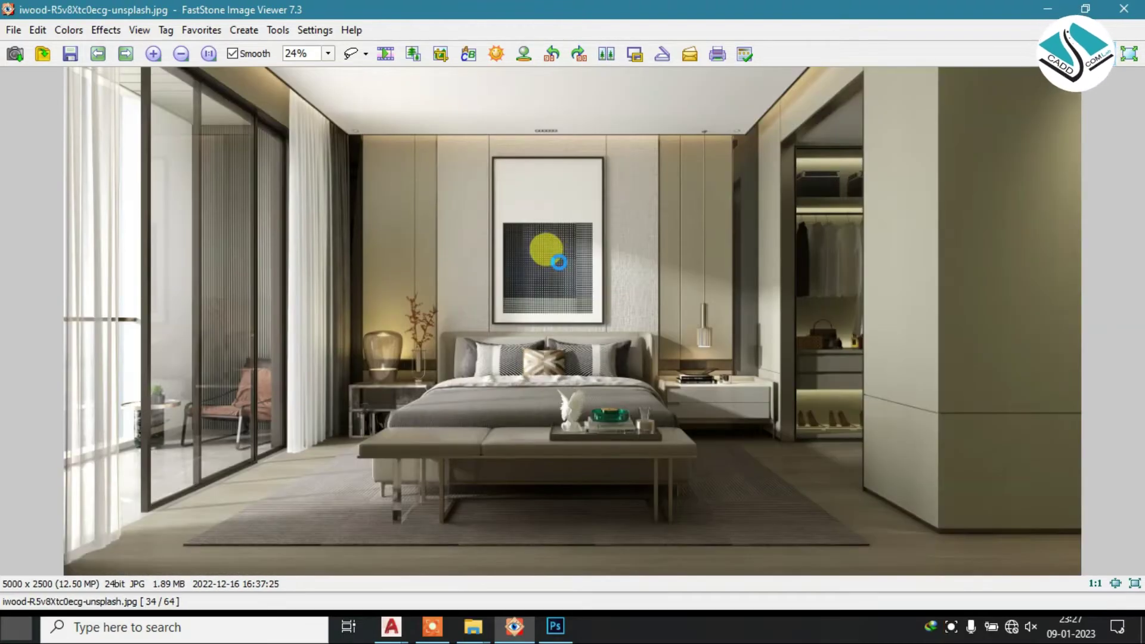
key("Right")
key("Right")
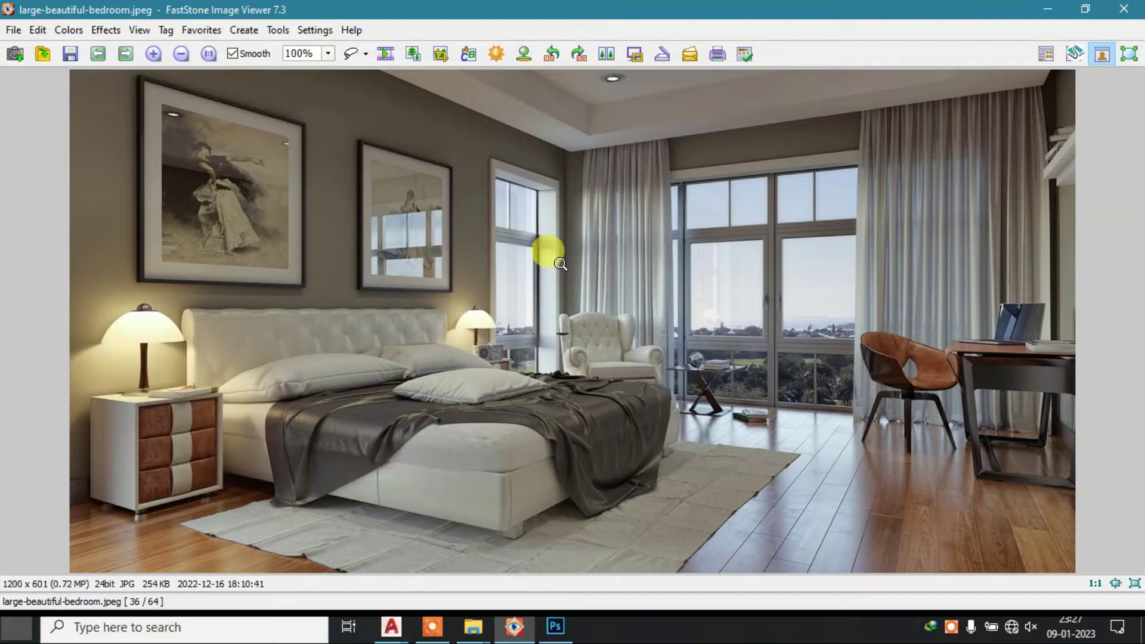
key("Right")
key("Right")
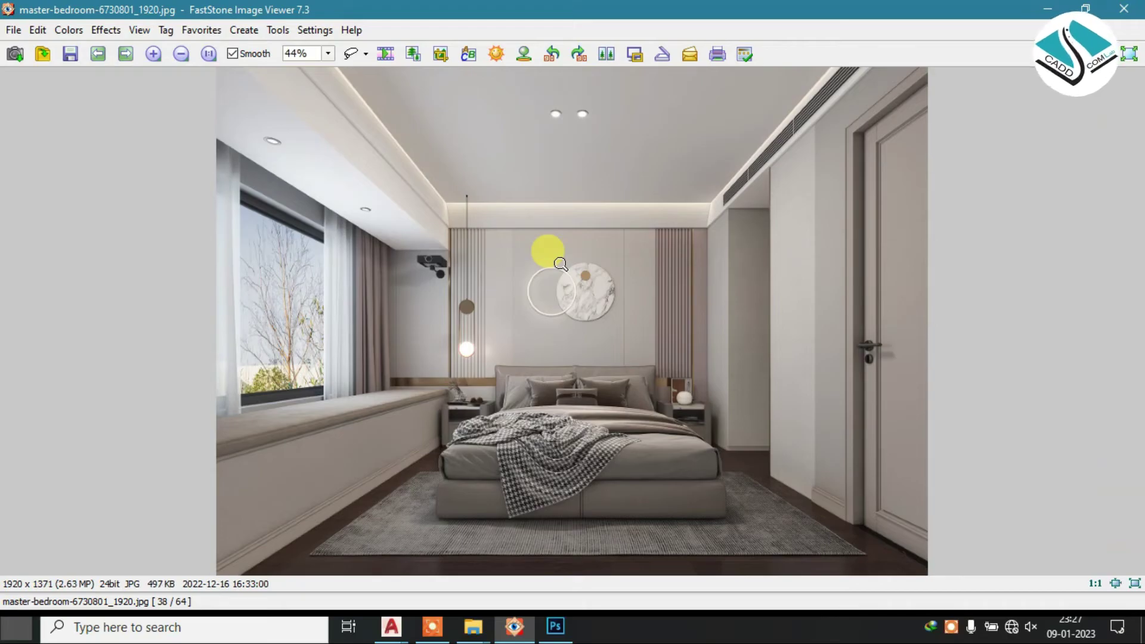
scroll(558, 262, "up", 3, "ctrl")
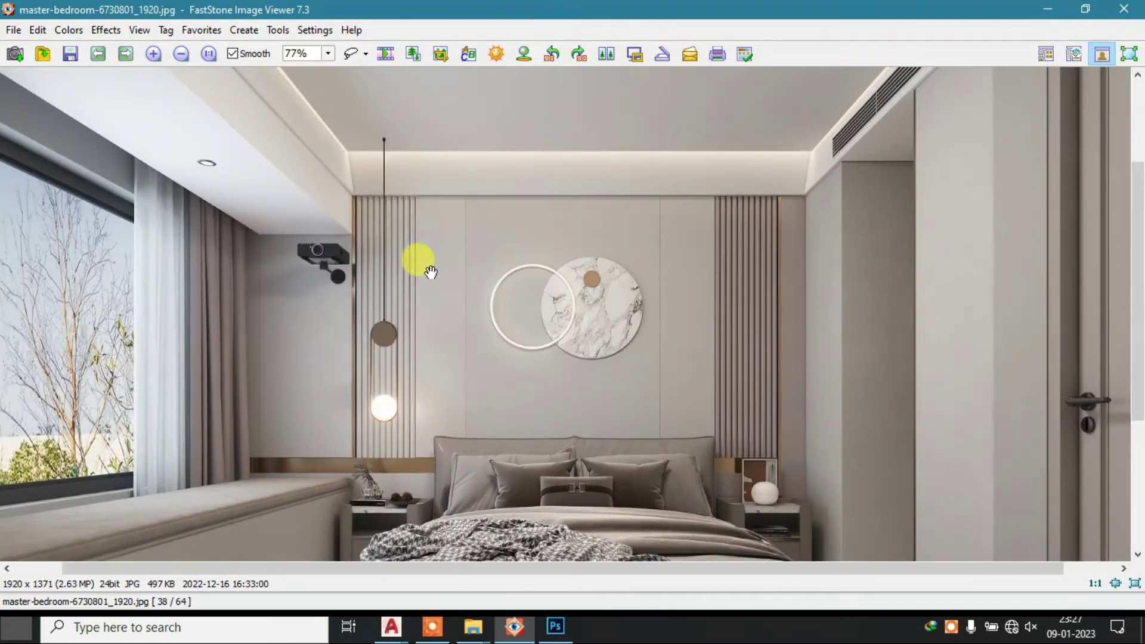
left_click_drag(392, 357, 391, 333)
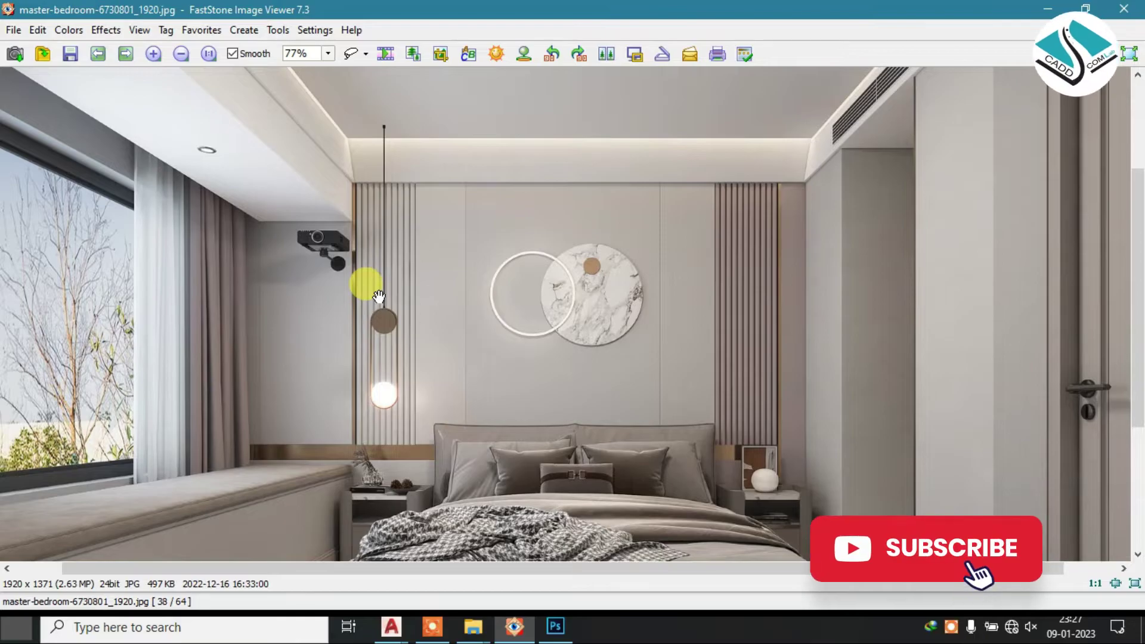
- Return to the AutoCAD electrical drawing and examine legend rows 8 to 11, from the split A.C. to the bedside two-way switch
left_click(1043, 11)
scroll(465, 352, "down", 2)
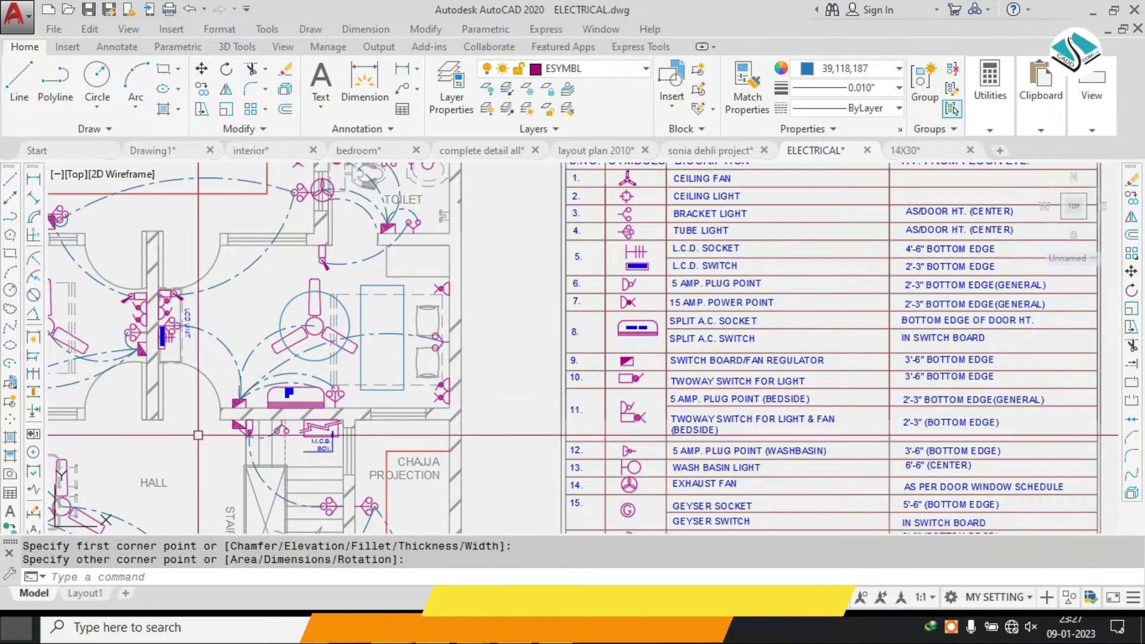
scroll(283, 400, "up", 2)
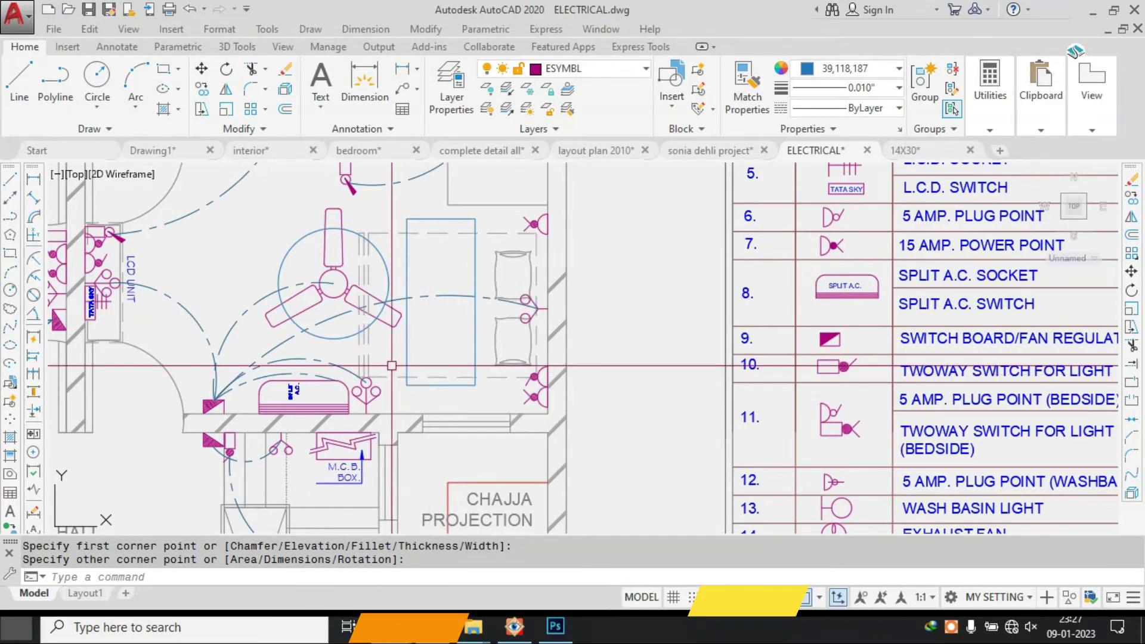
mouse_move(575, 362)
middle_mouse_down()
mouse_move(524, 345)
mouse_move(398, 340)
middle_mouse_up()
scroll(719, 314, "up", 2)
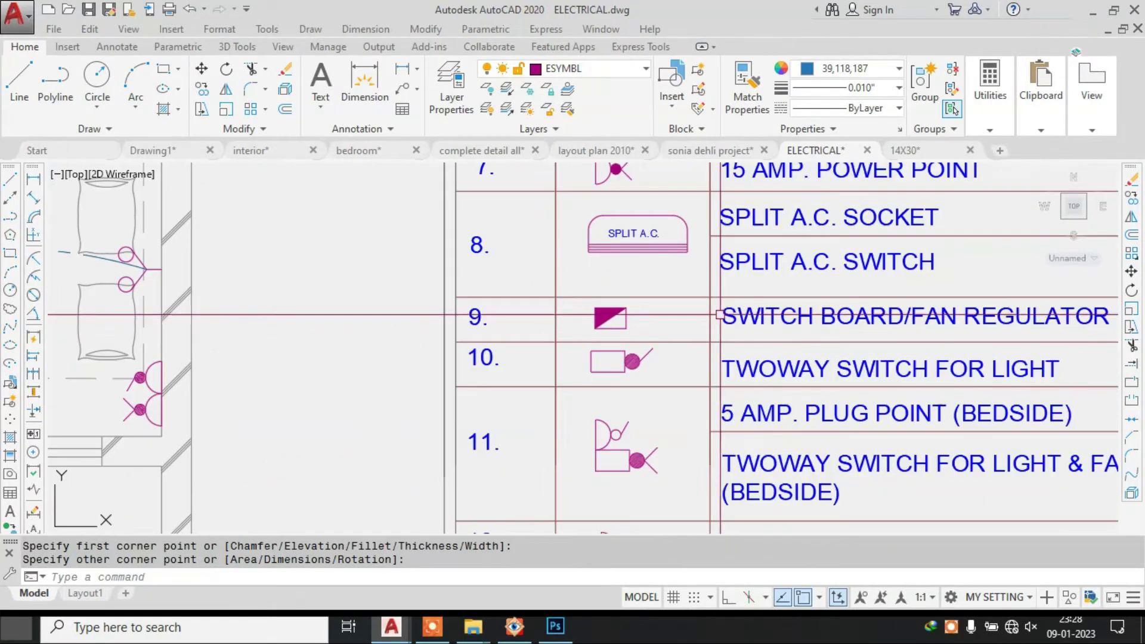
middle_click_drag(820, 334, 597, 326)
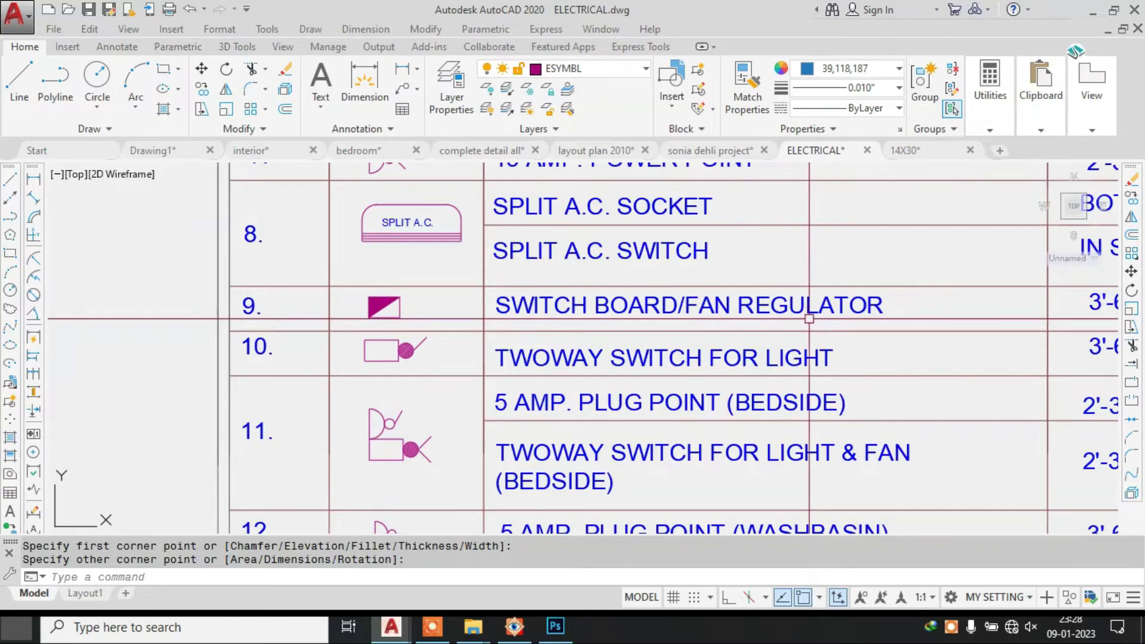
- Examine the switch board beside the marked bedroom's split A.C. and the wiring curves that meet at it
scroll(809, 318, "down", 5)
scroll(548, 346, "up", 3)
scroll(516, 404, "up", 2)
scroll(516, 404, "down", 3)
scroll(516, 404, "up", 4)
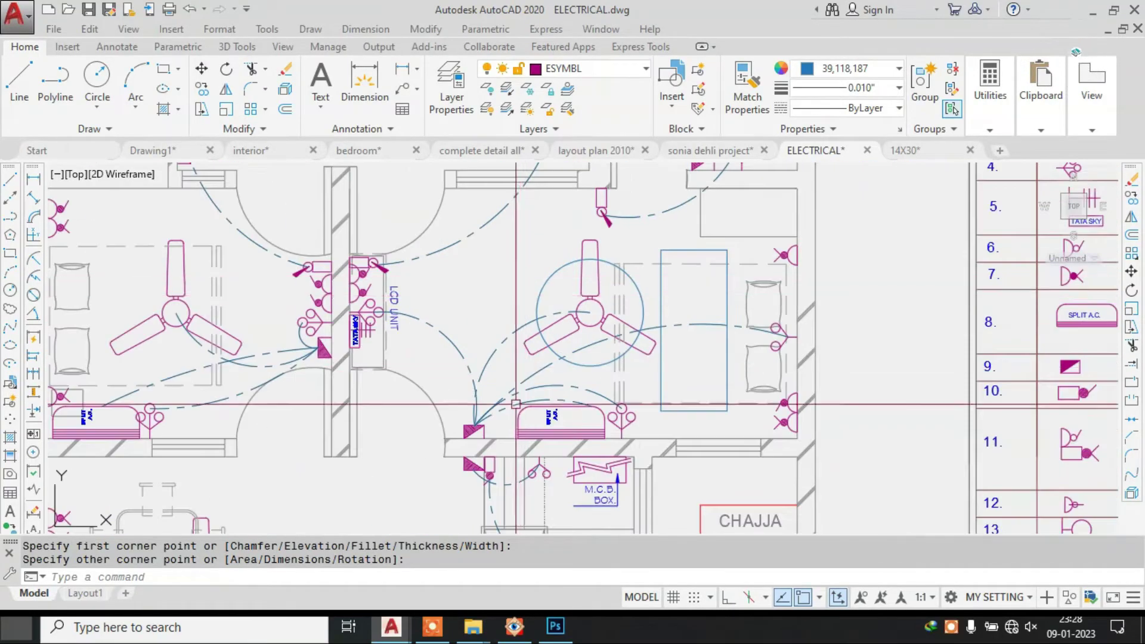
scroll(495, 430, "up", 2)
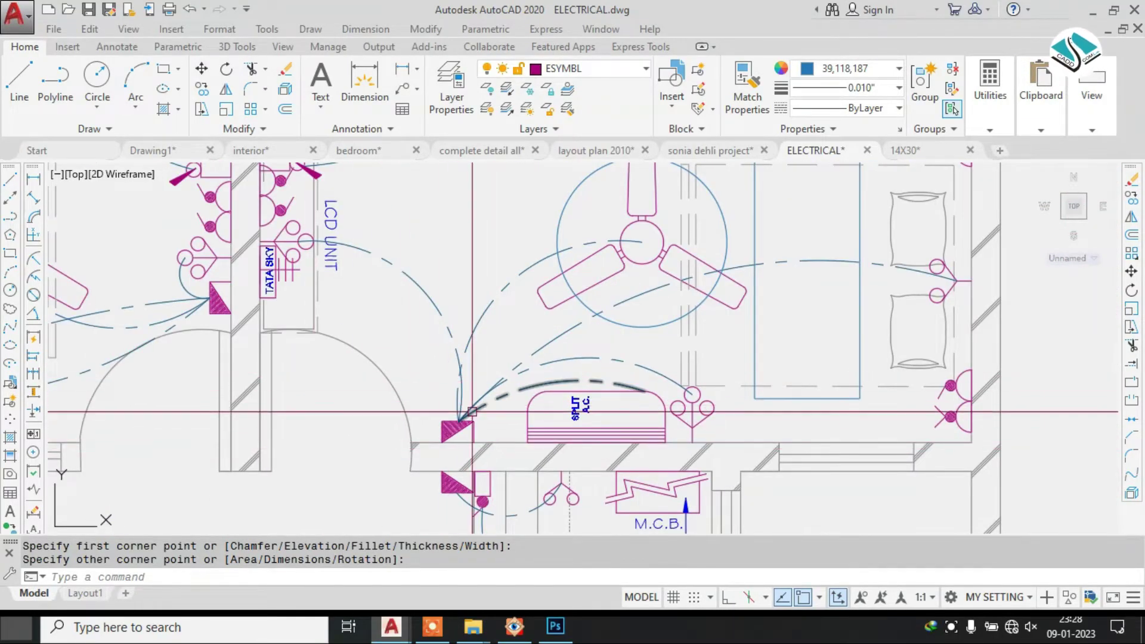
scroll(472, 412, "up", 3)
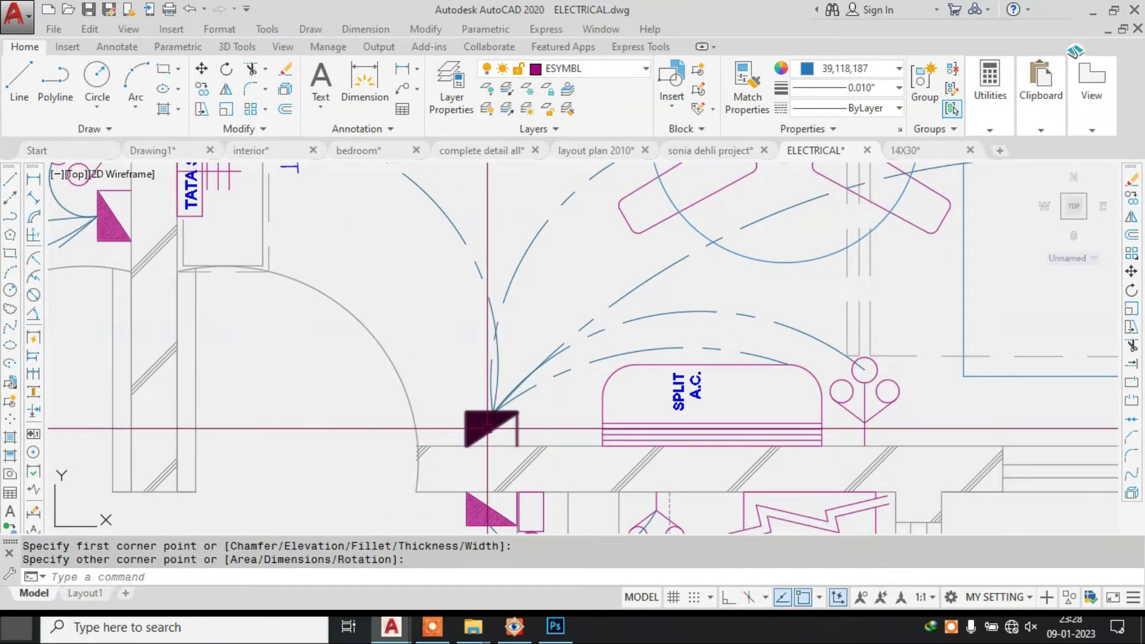
- Compare the marked bedroom's switch board, bedside points and LCD unit symbols with the matching legend rows
scroll(488, 429, "down", 4)
middle_click_drag(481, 427, 381, 427)
scroll(391, 423, "up", 2)
middle_click_drag(742, 361, 608, 369)
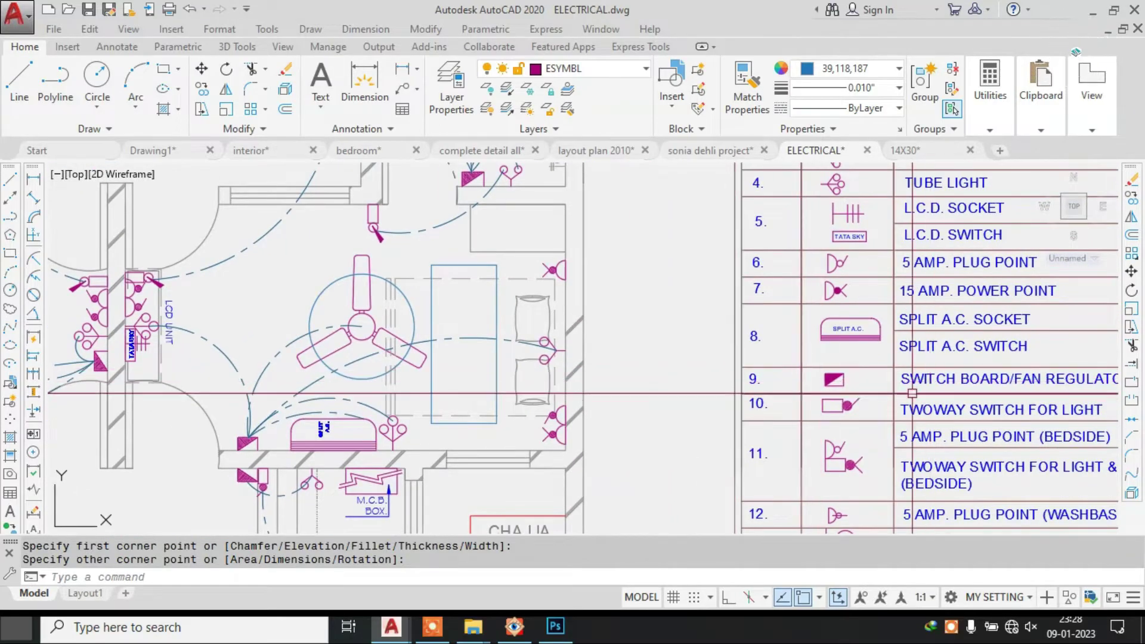
middle_click_drag(913, 376, 827, 363)
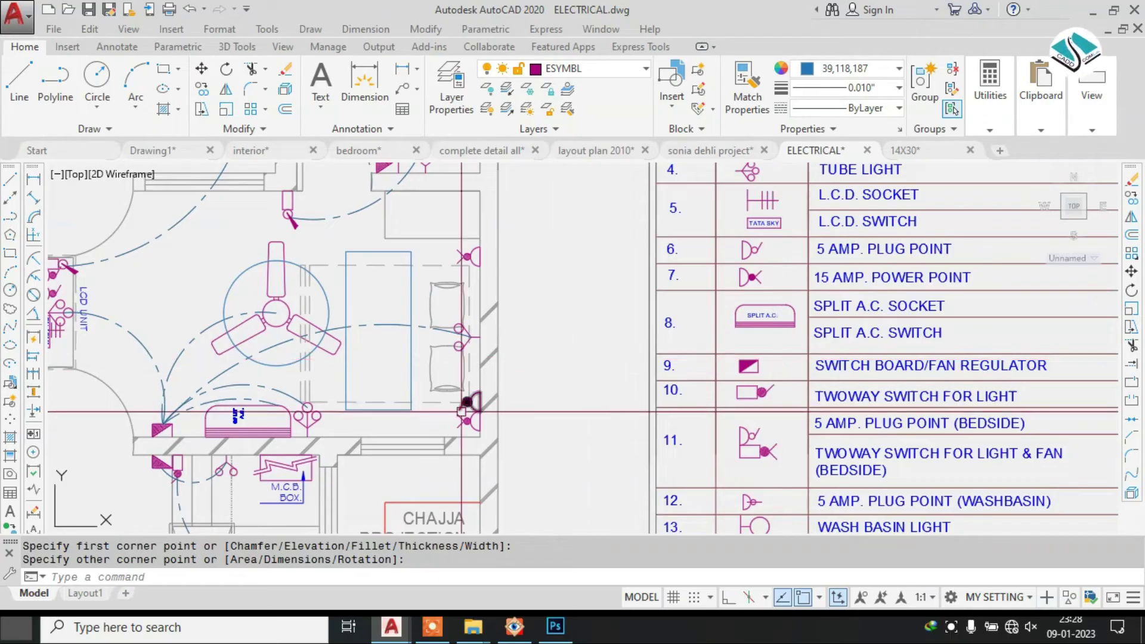
middle_click_drag(462, 409, 615, 372)
scroll(321, 382, "up", 2)
mouse_move(378, 360)
middle_mouse_down()
mouse_move(421, 403)
mouse_move(400, 361)
middle_mouse_up()
scroll(483, 383, "down", 4)
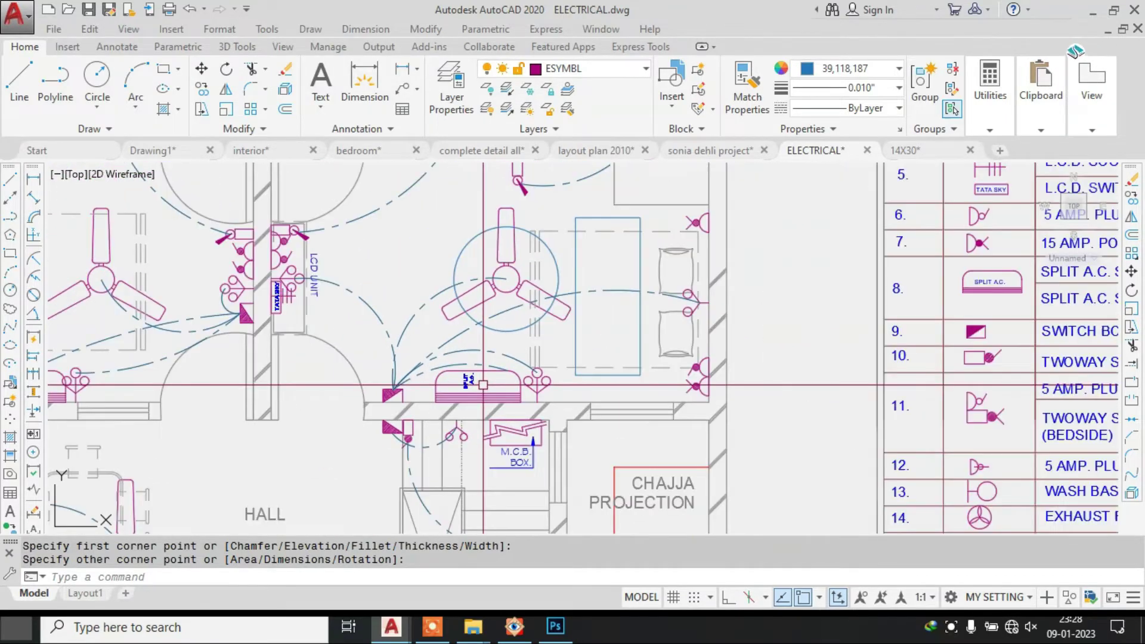
scroll(531, 513, "up", 3)
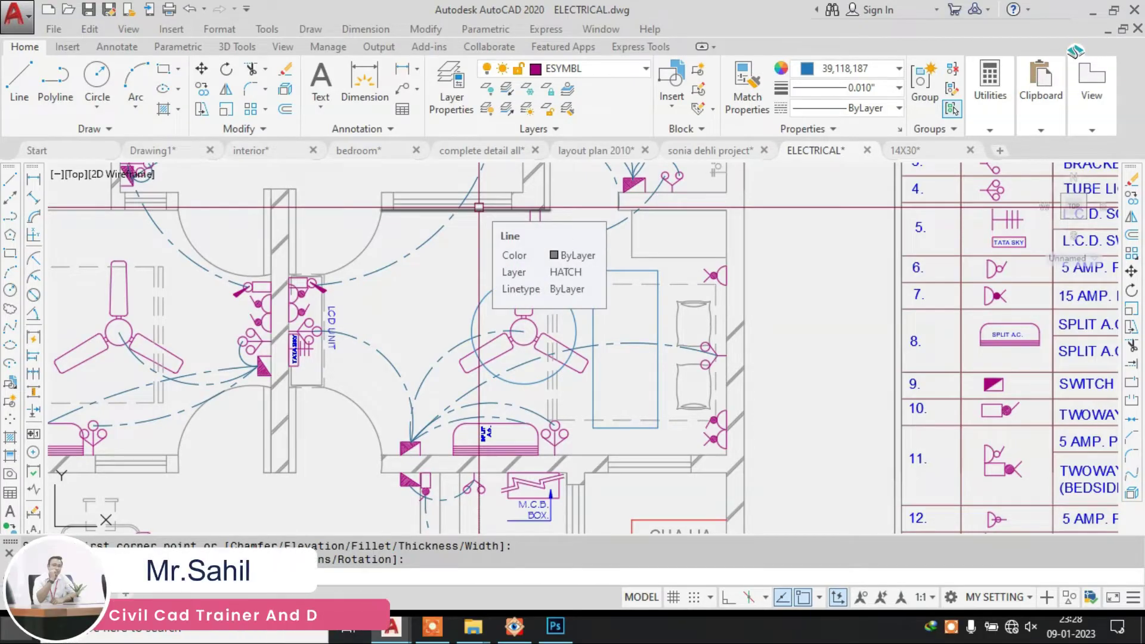
middle_click_drag(479, 206, 307, 206)
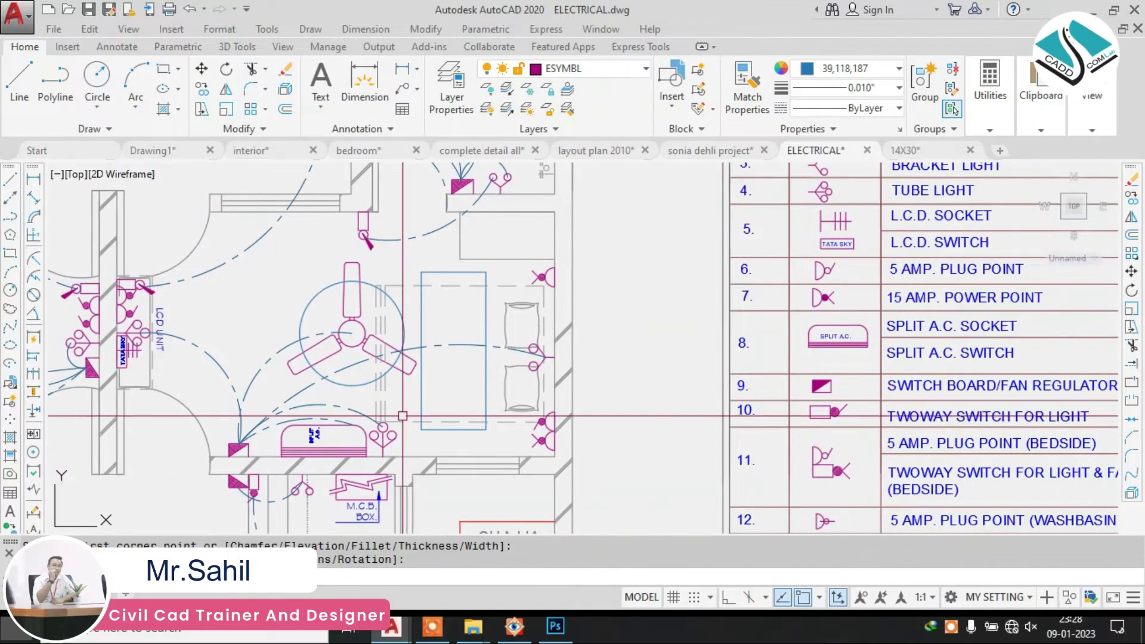
- Examine the LCD unit's tube light, socket and power point symbols in the bedroom alongside legend rows 4 to 9
middle_click_drag(825, 285, 734, 384)
scroll(855, 320, "up", 2)
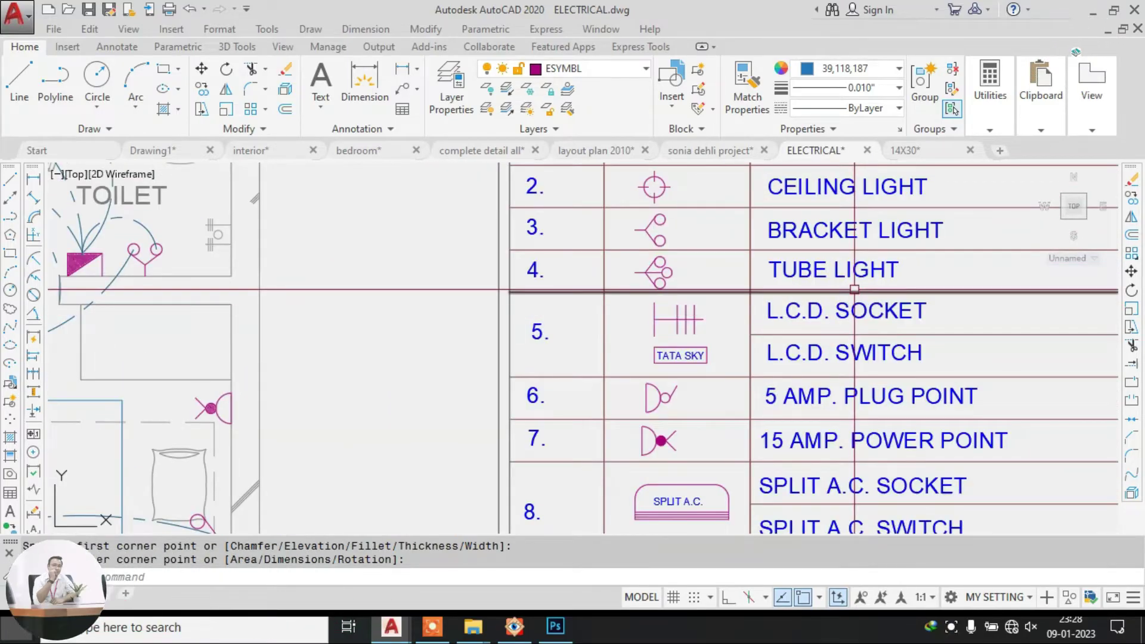
scroll(855, 290, "down", 5)
scroll(453, 250, "up", 8)
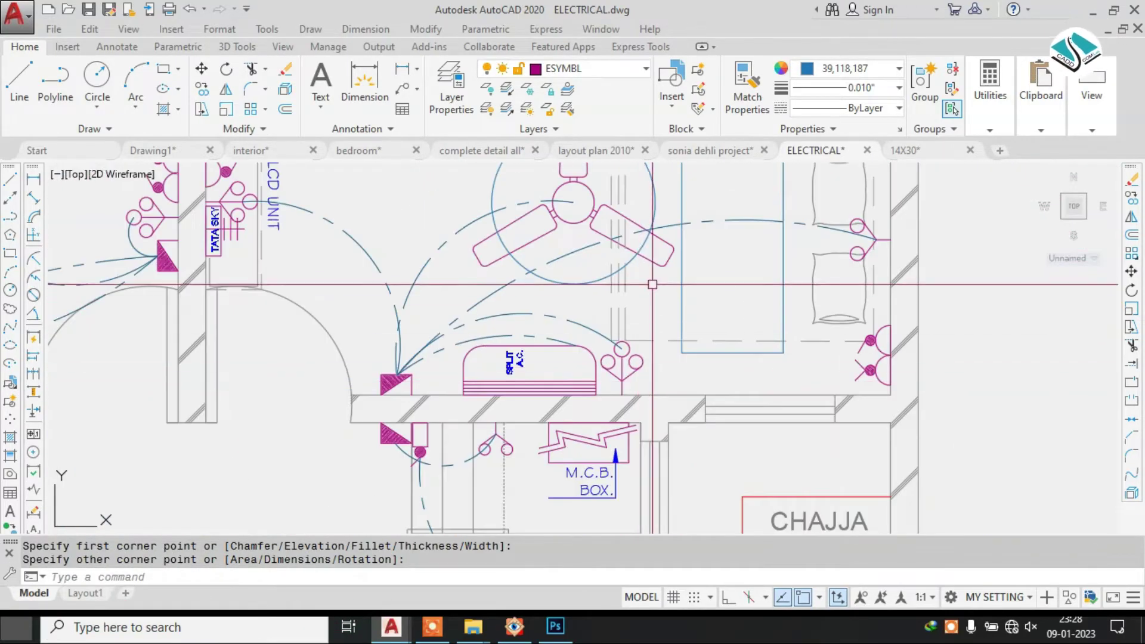
scroll(615, 381, "down", 2)
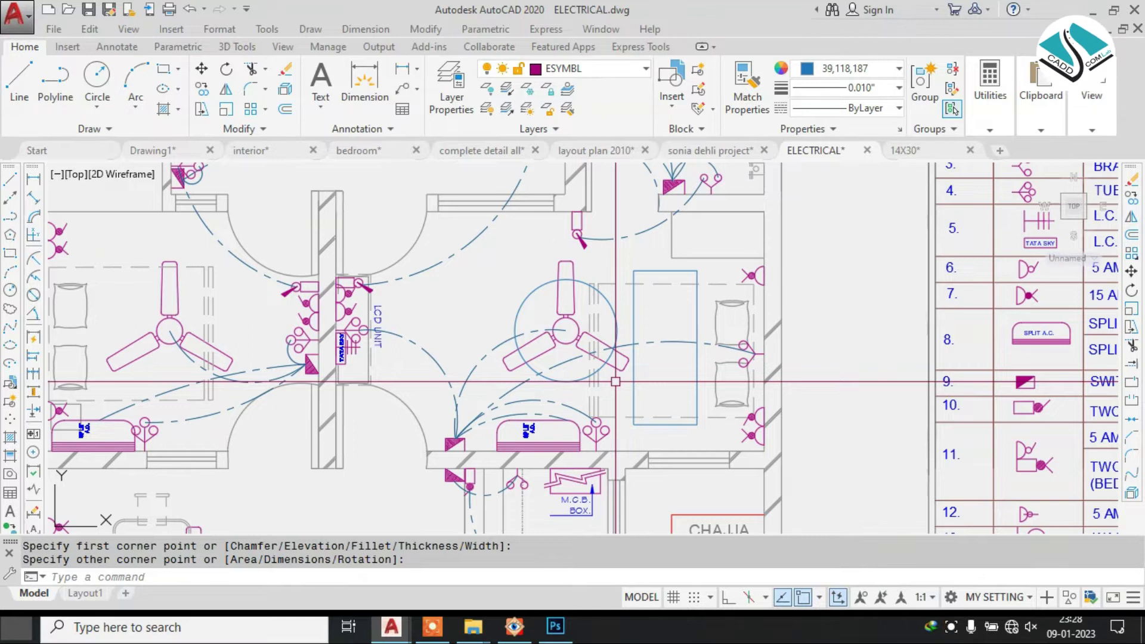
scroll(266, 293, "up", 4)
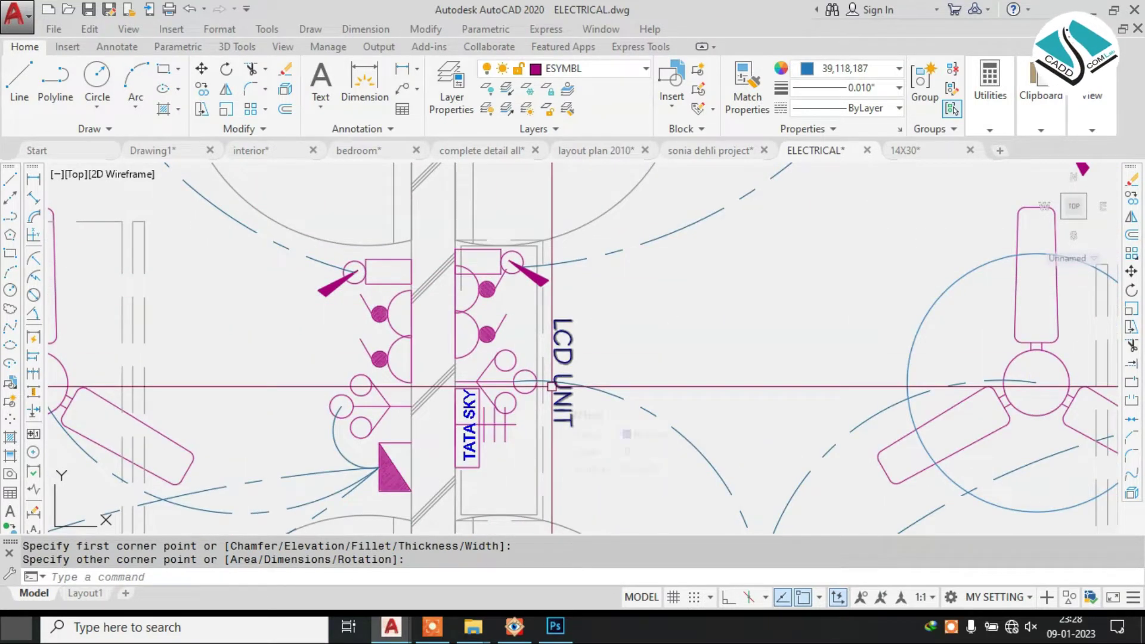
middle_click_drag(485, 359, 392, 330)
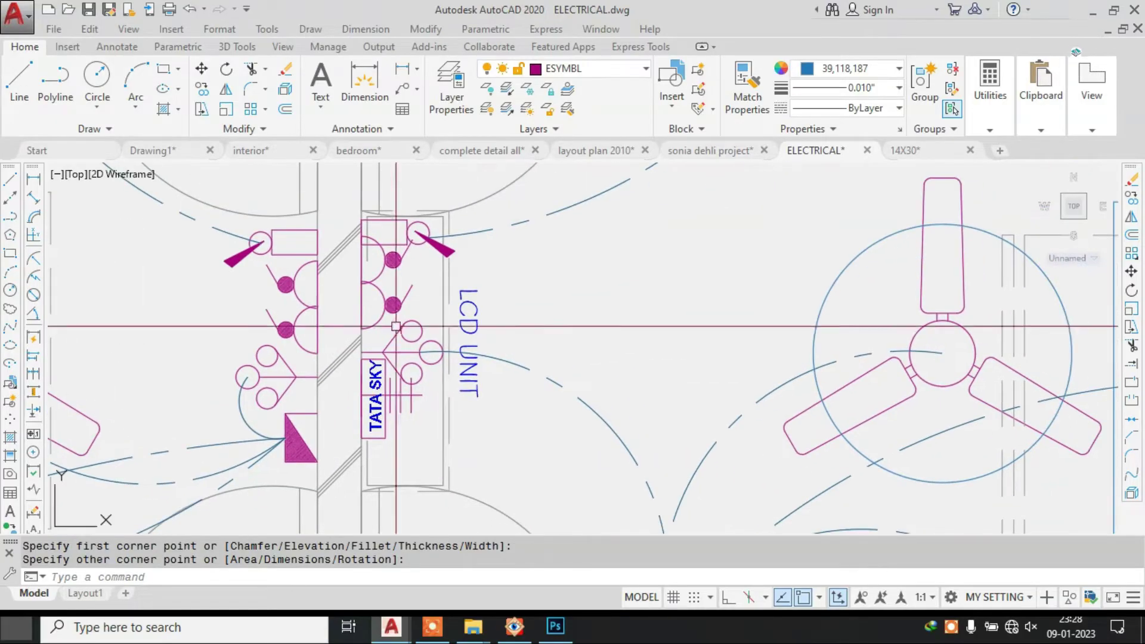
scroll(715, 356, "down", 5)
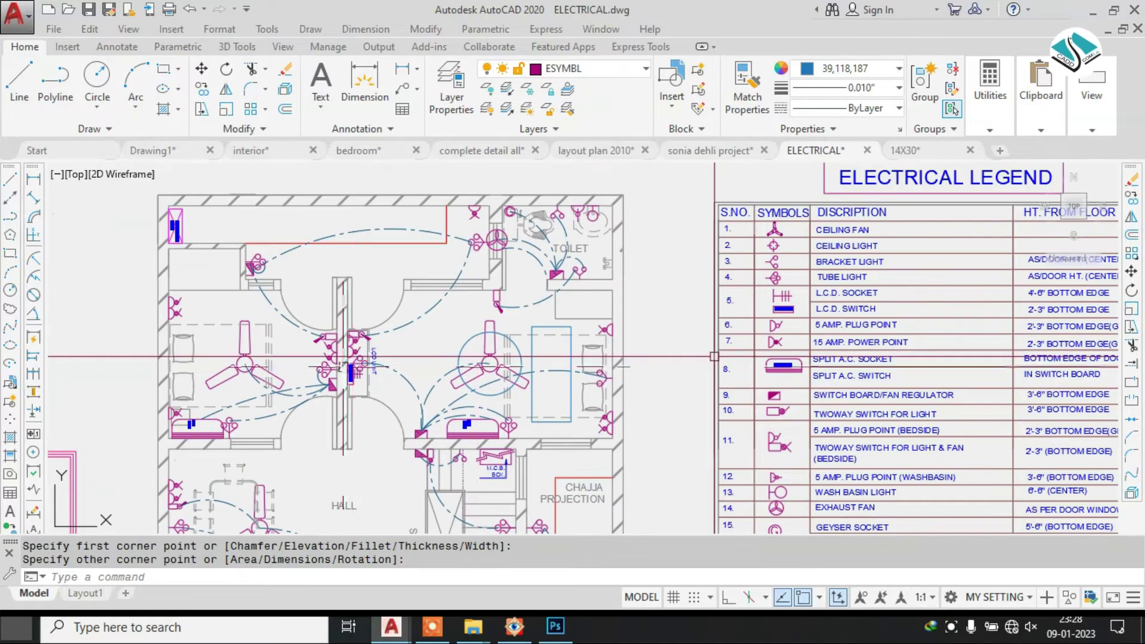
scroll(857, 335, "up", 3)
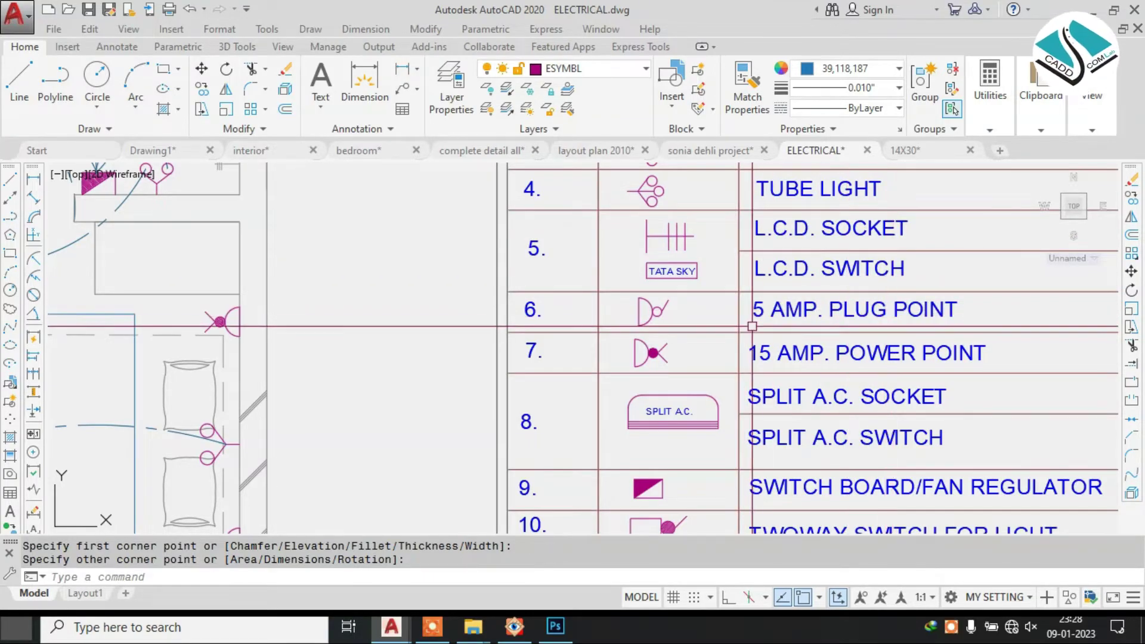
scroll(752, 327, "down", 3)
scroll(337, 325, "up", 4)
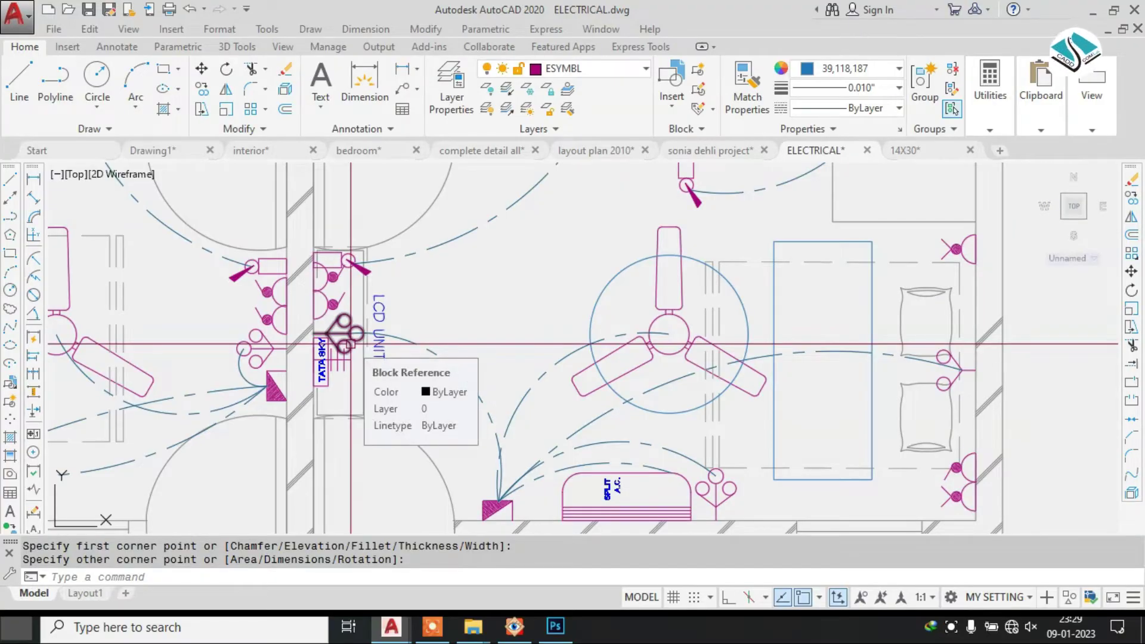
scroll(381, 343, "down", 2)
middle_click_drag(629, 387, 607, 344)
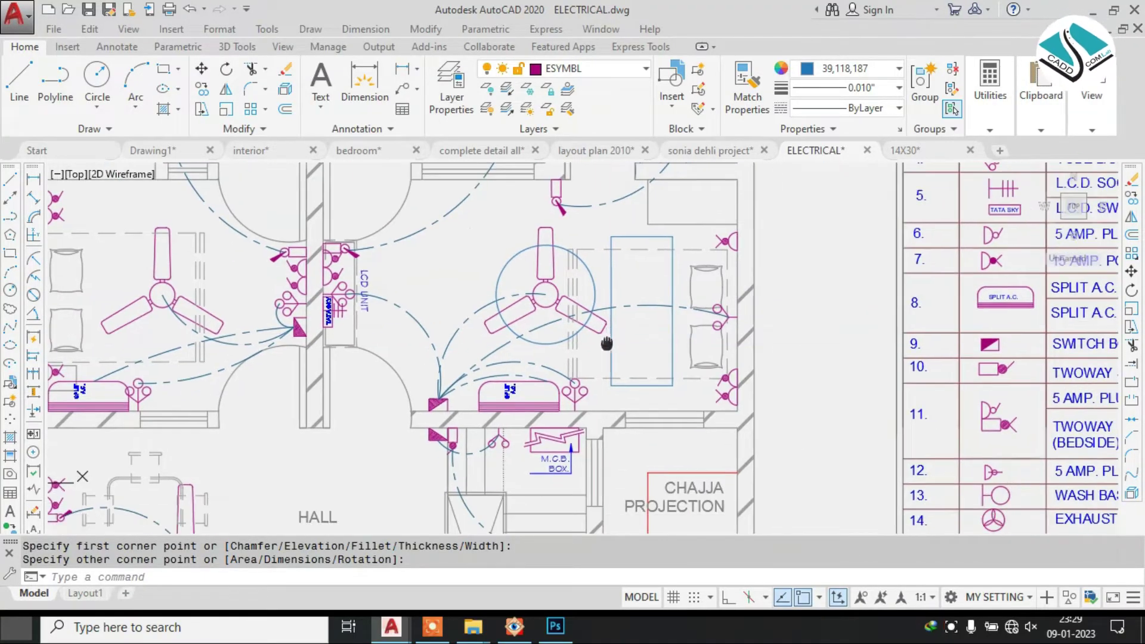
- Erase the bedroom's dashed wiring curves from the switch board to the bedside bracket light and the ceiling fan
scroll(606, 345, "up", 2)
left_click(415, 299)
type("e")
key("Return")
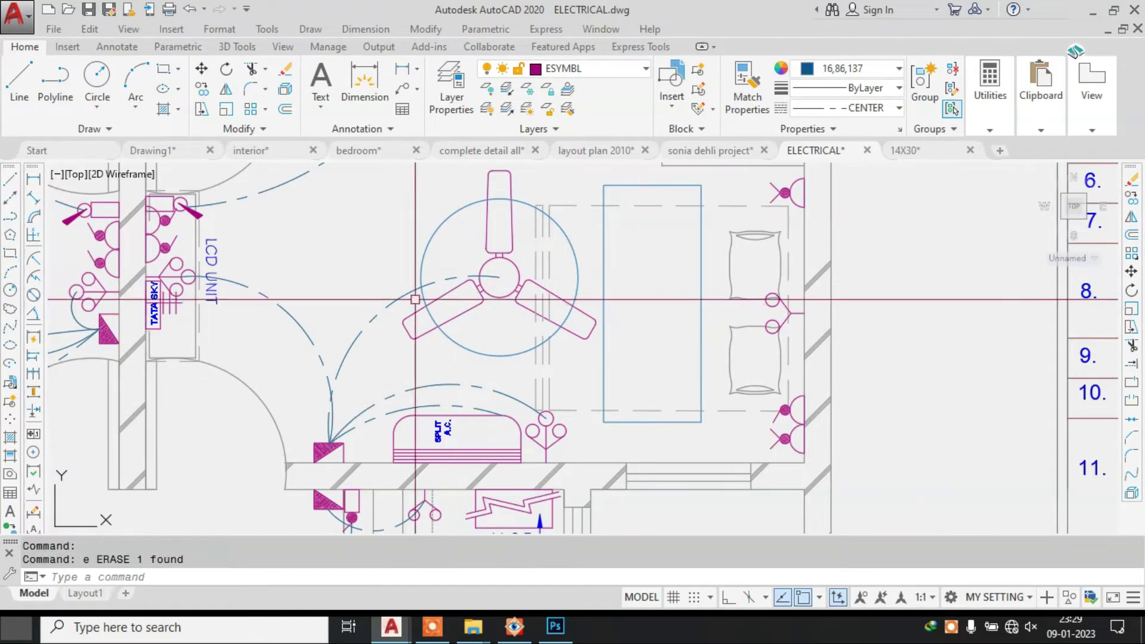
left_click(390, 300)
type("e")
key("Return")
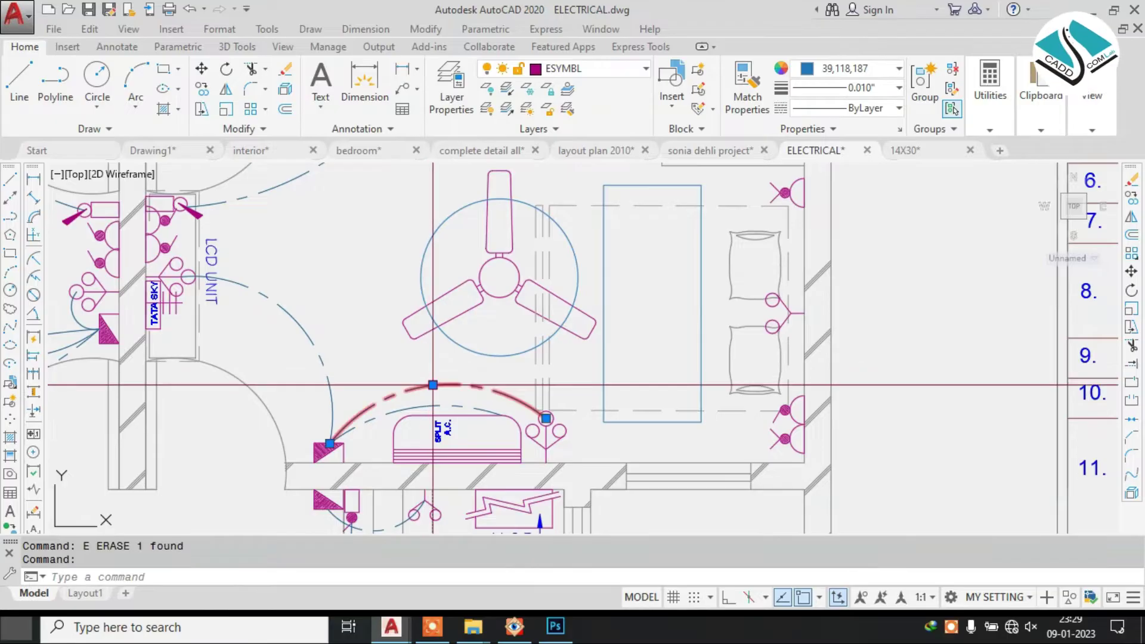
left_click(428, 398)
key("Escape")
left_click(422, 407)
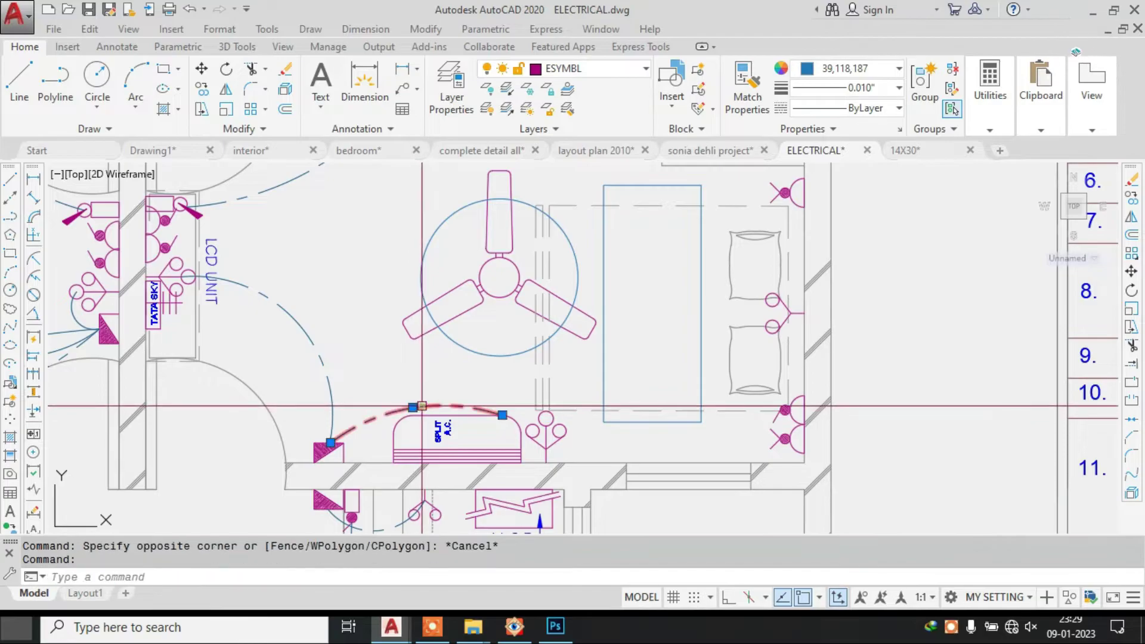
key("Escape")
- Undo the erasure of the bedside light and ceiling fan wiring curves
key("ctrl+z")
key("ctrl+z")
key("ctrl+z")
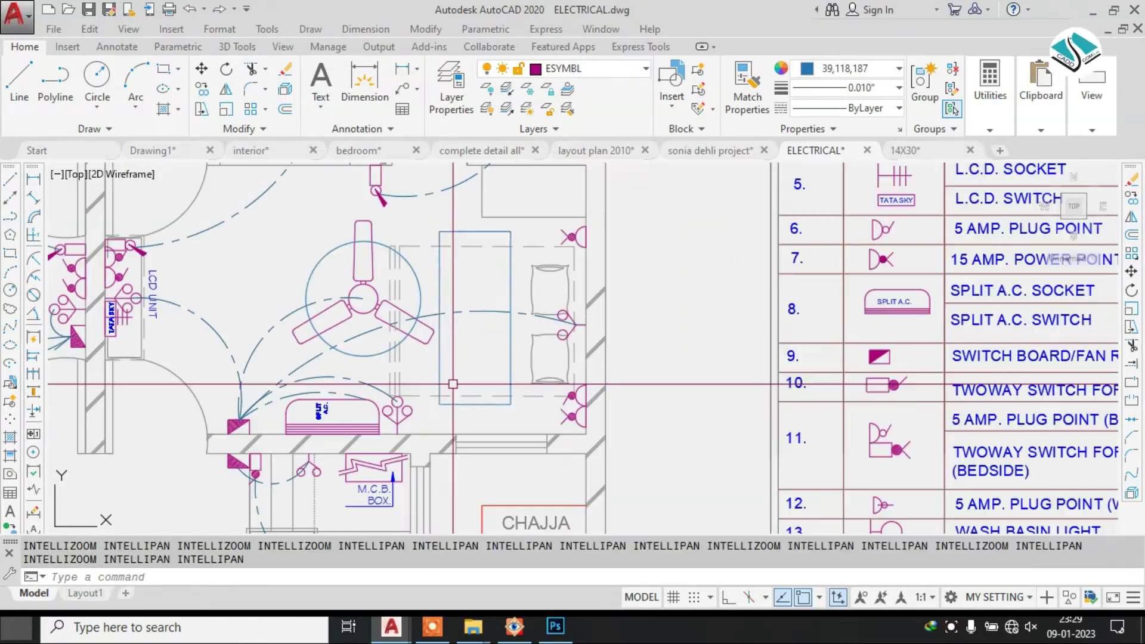
- Erase the marker rectangle over the bed and the dashed wiring curves to the bedside light, ceiling fan and tube light
key("Escape")
left_click(363, 337)
type("e")
key("Return")
left_click(408, 367)
key("Delete")
- Draw a three-point arc from the bedroom switch board to the upper circle of the bracket light behind the bed
scroll(380, 389, "down", 5)
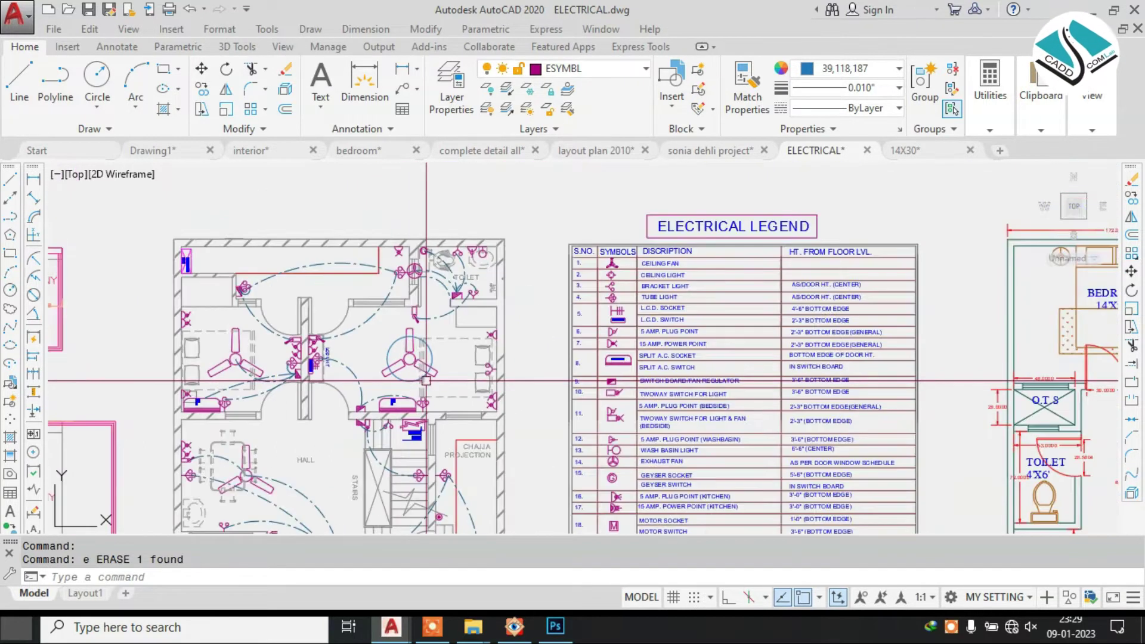
scroll(426, 381, "up", 4)
middle_click_drag(423, 373, 482, 325)
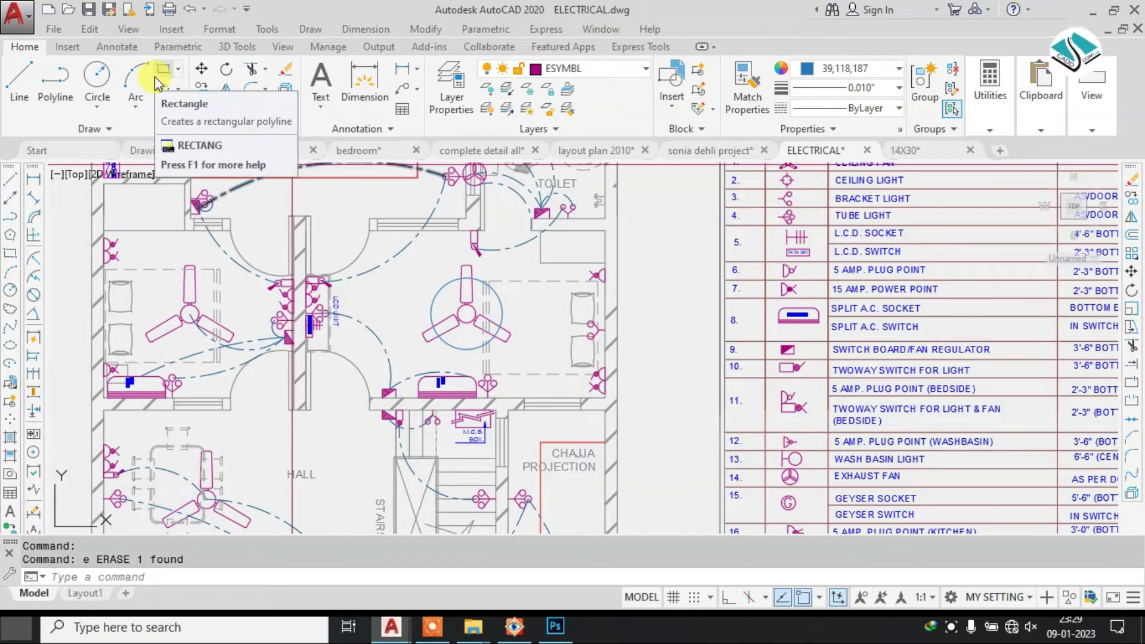
left_click(135, 79)
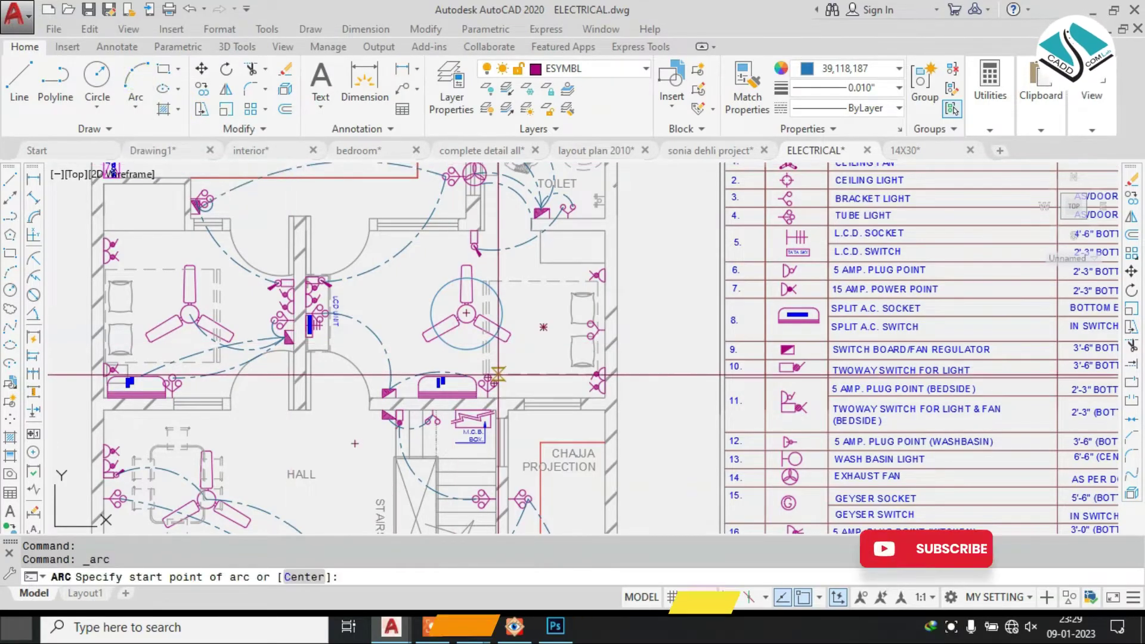
scroll(492, 374, "up", 4)
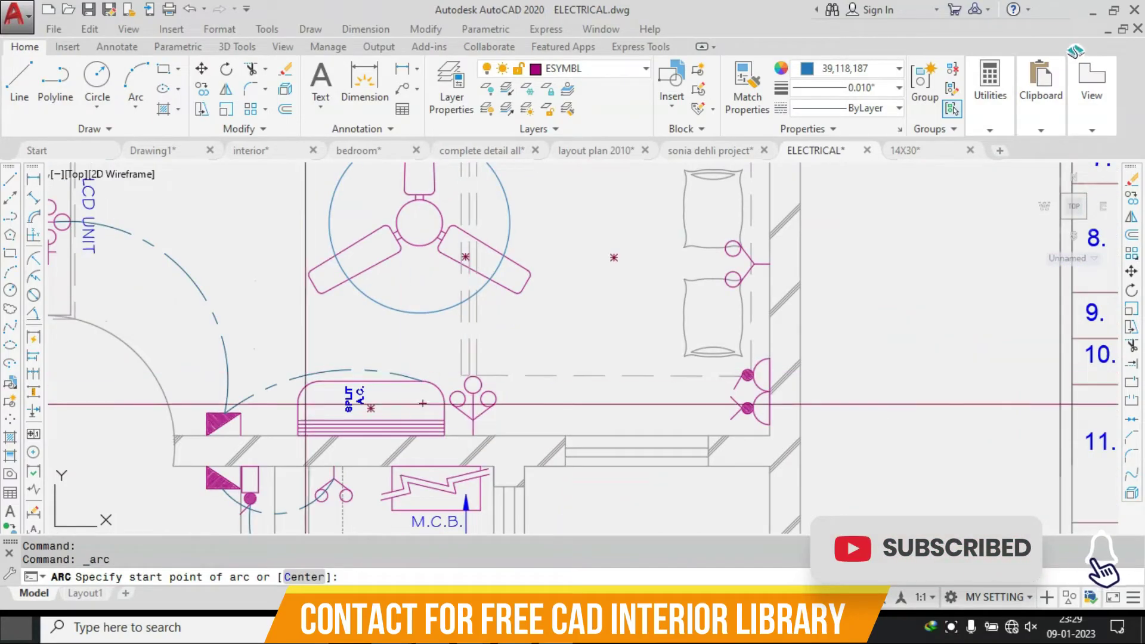
left_click(226, 410)
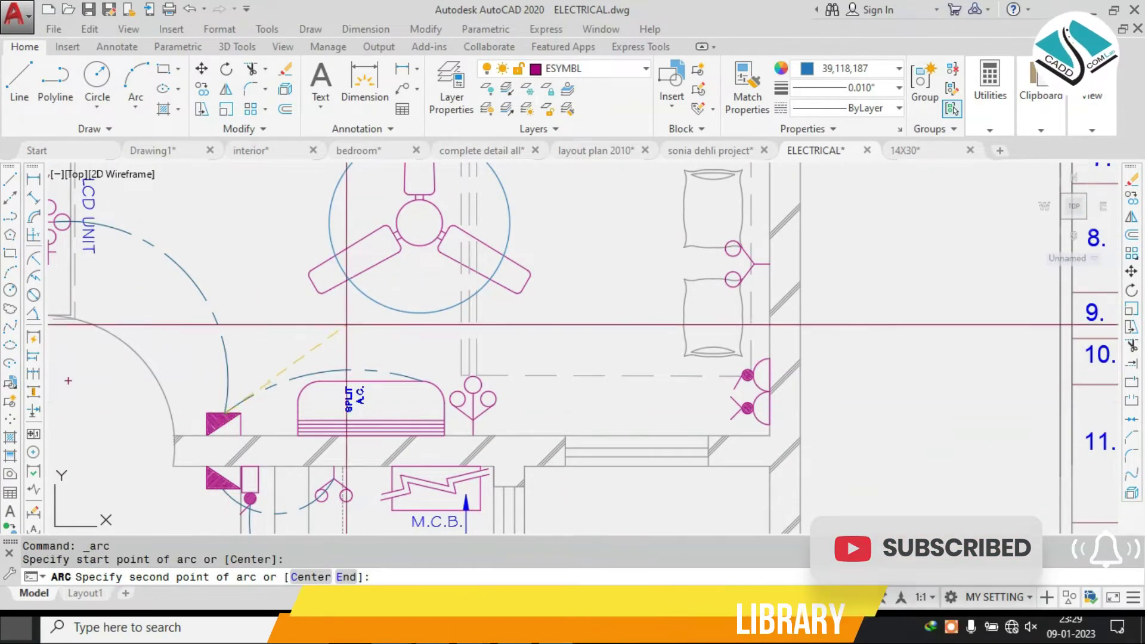
left_click(427, 280)
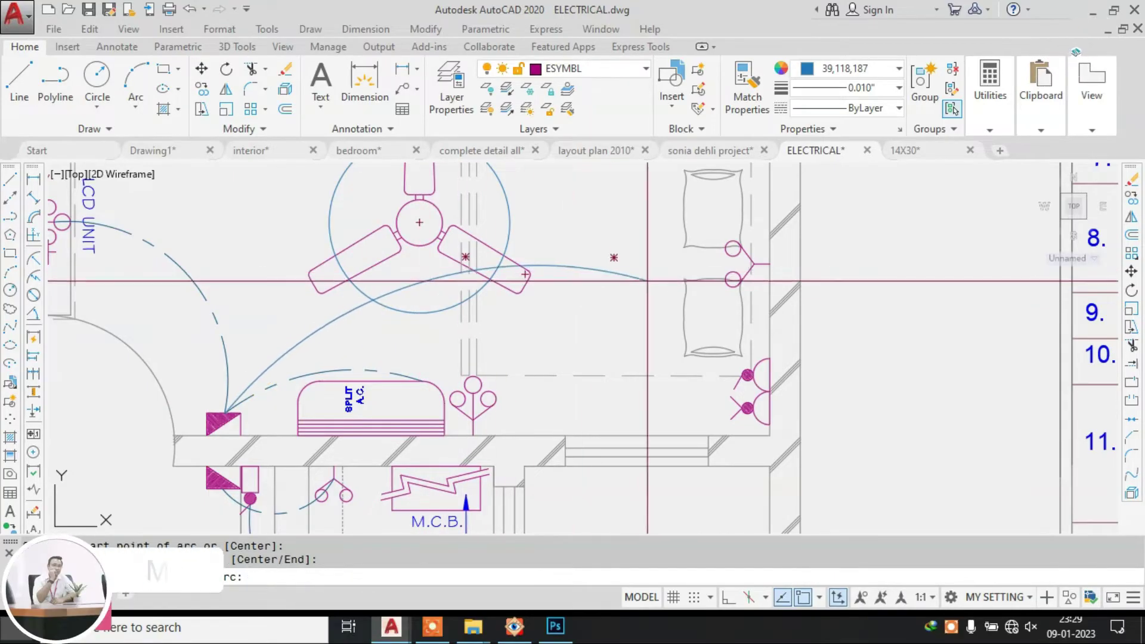
left_click(733, 255)
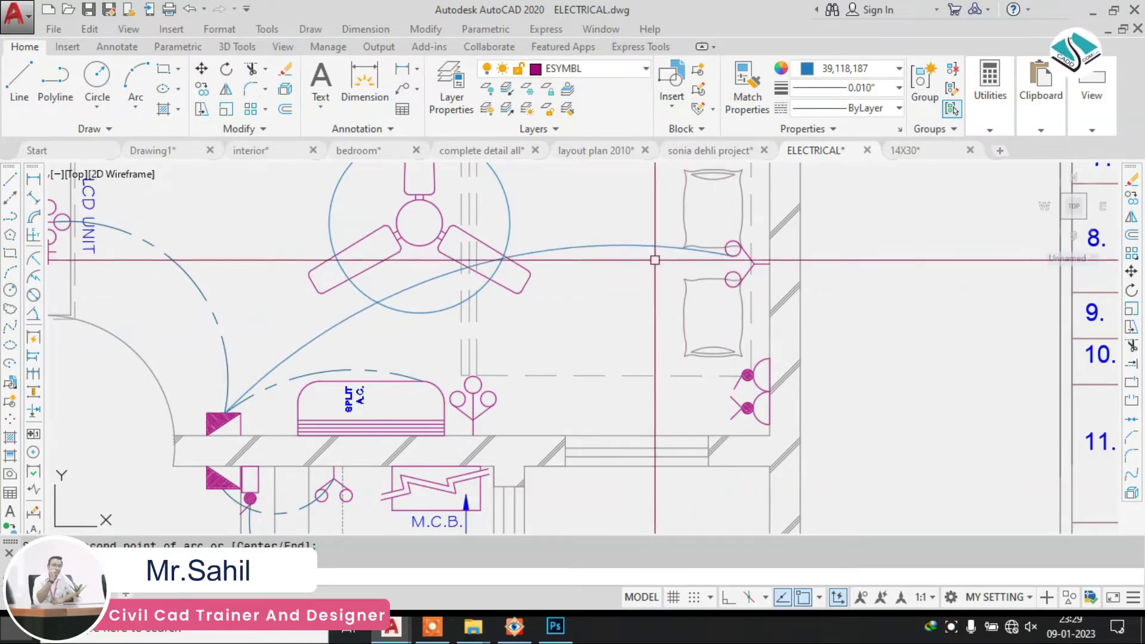
key("Escape")
- Erase the remaining dashed wiring curve between the switch board and the split A.C
key("Return")
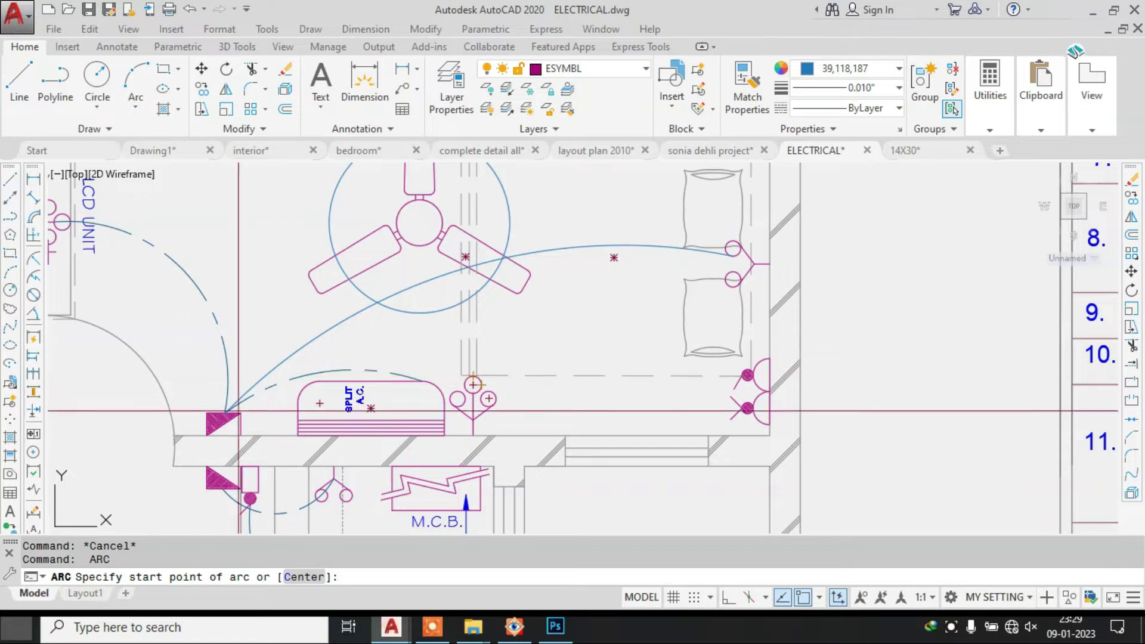
key("Escape")
left_click(331, 371)
type("e")
key("Return")
key("Escape")
- Draw a three-point arc from the switch board to the middle of the split A.C.'s upper edge
left_click(136, 78)
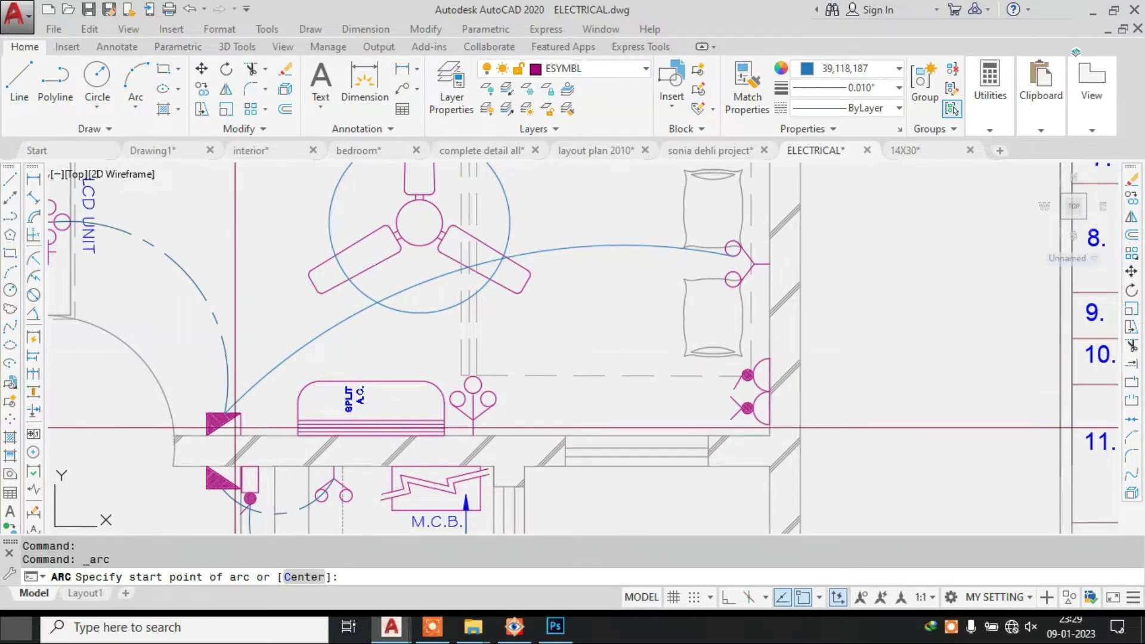
left_click(227, 413)
left_click(313, 365)
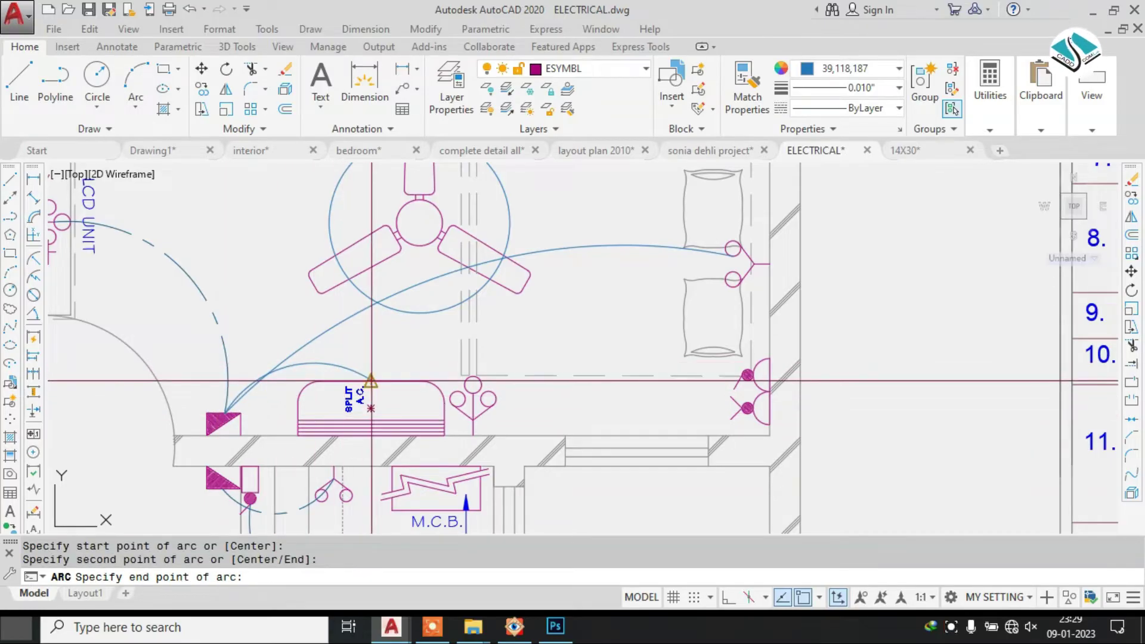
left_click(371, 380)
key("Escape")
- Draw a three-point arc from the switch board over the split A.C. to the tube light beside it
key("Return")
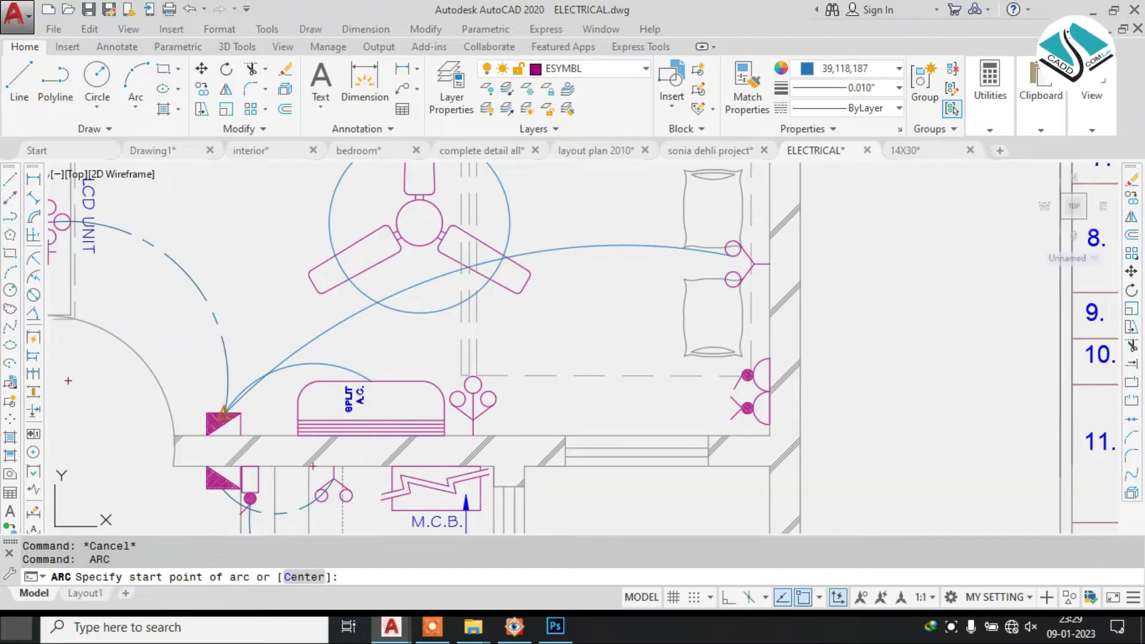
left_click(226, 412)
left_click(334, 303)
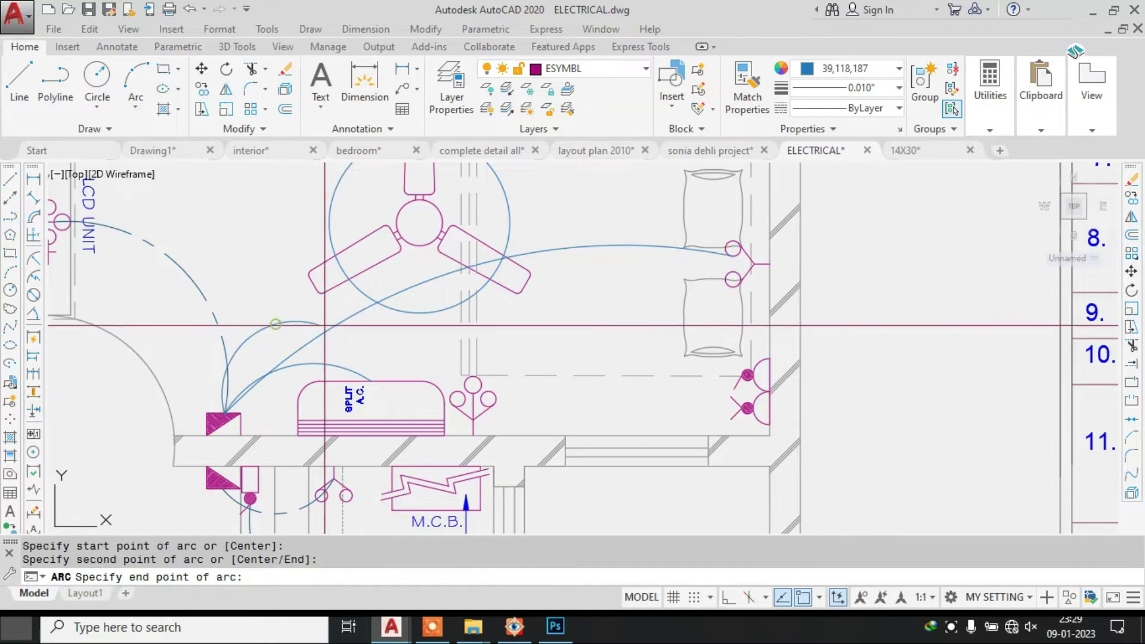
left_click(470, 368)
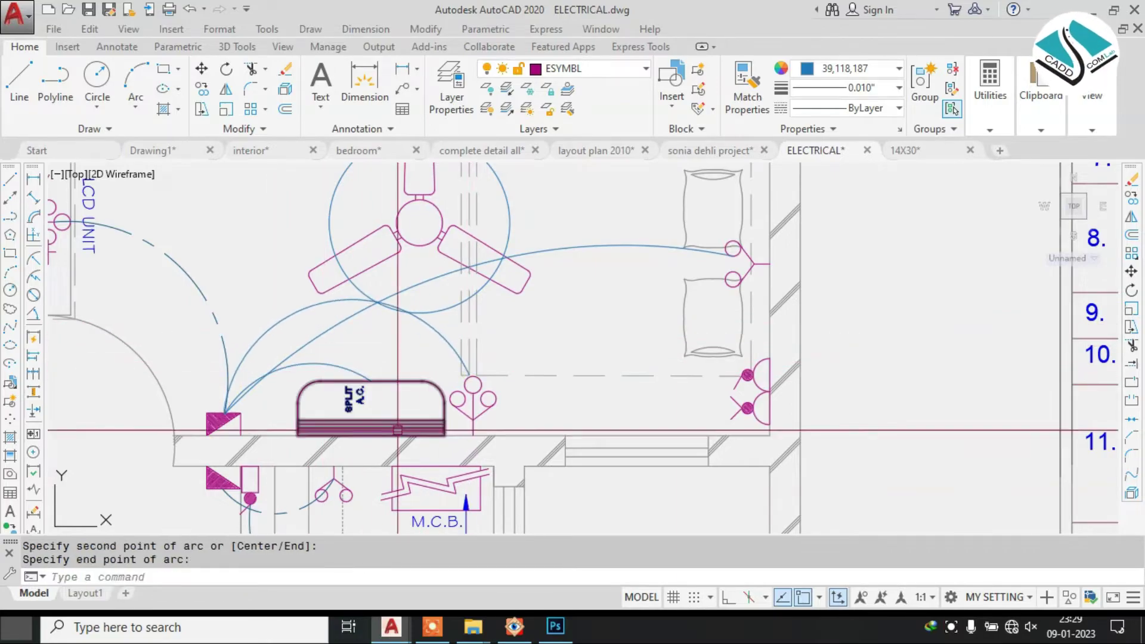
- Draw a three-point arc from the switch board to the hub of the bedroom's ceiling fan
scroll(539, 395, "down", 2)
scroll(439, 345, "up", 2)
key("Escape")
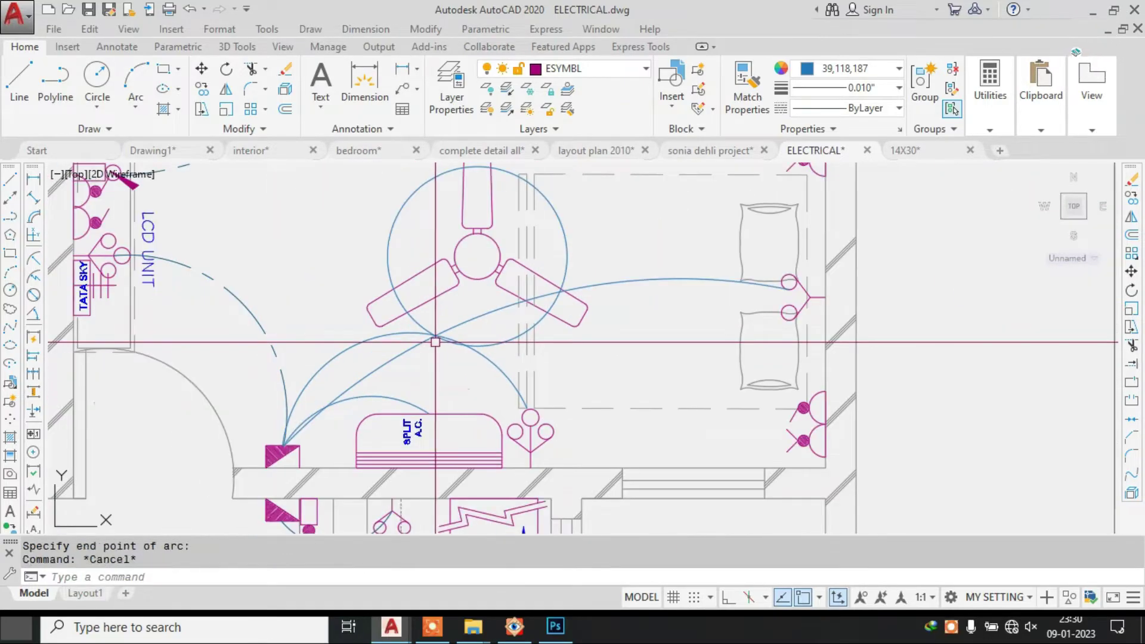
key("Return")
left_click(284, 445)
left_click(444, 262)
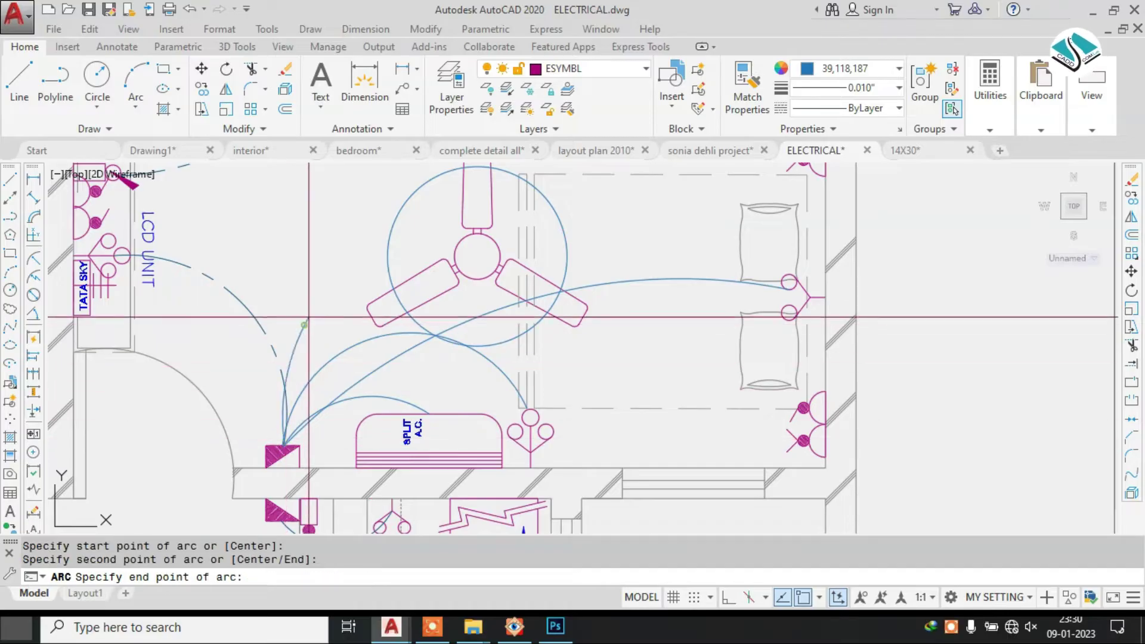
key("Escape")
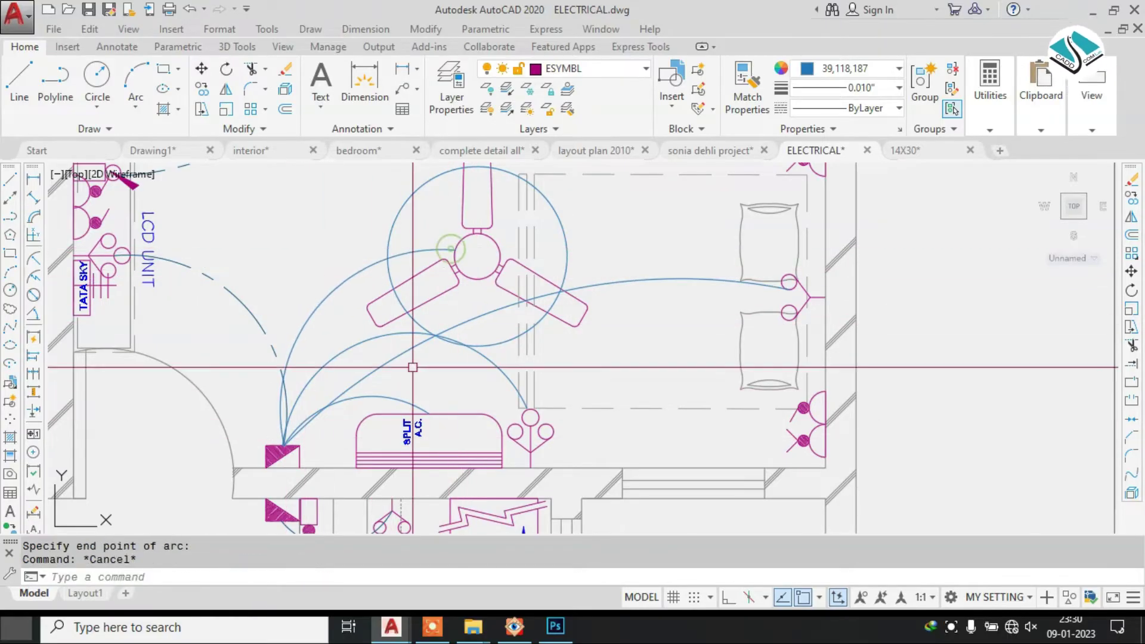
- Erase the marker circle around the bedroom's ceiling fan
scroll(417, 376, "down", 2)
mouse_move(420, 378)
middle_mouse_down()
mouse_move(531, 371)
mouse_move(558, 397)
mouse_move(584, 399)
mouse_move(552, 418)
middle_mouse_up()
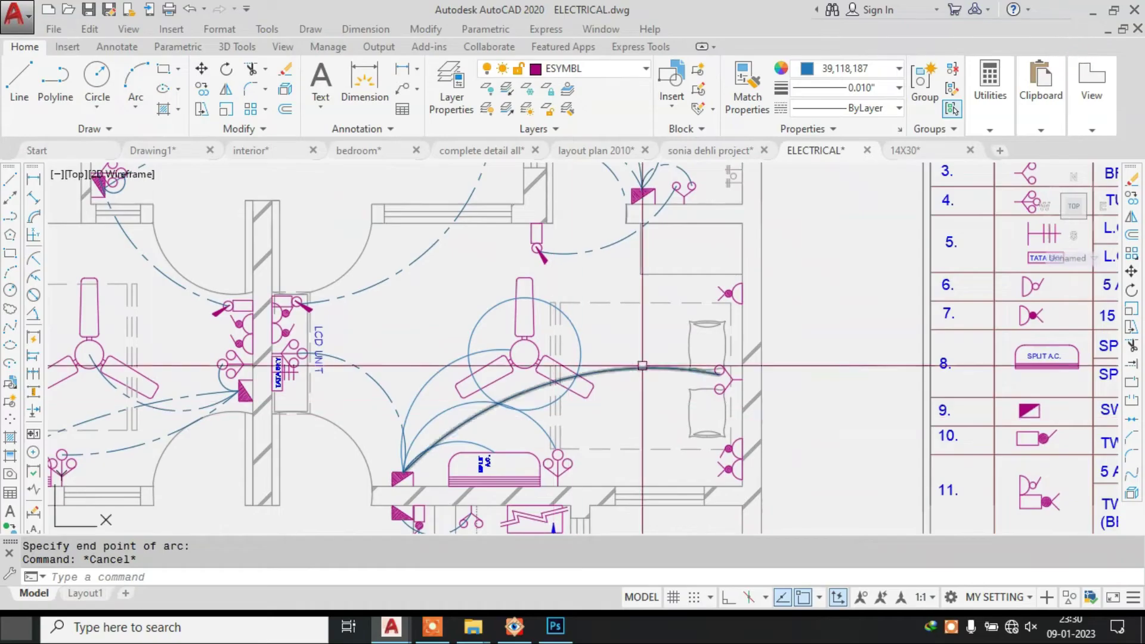
scroll(639, 297, "up", 3)
scroll(600, 291, "down", 3)
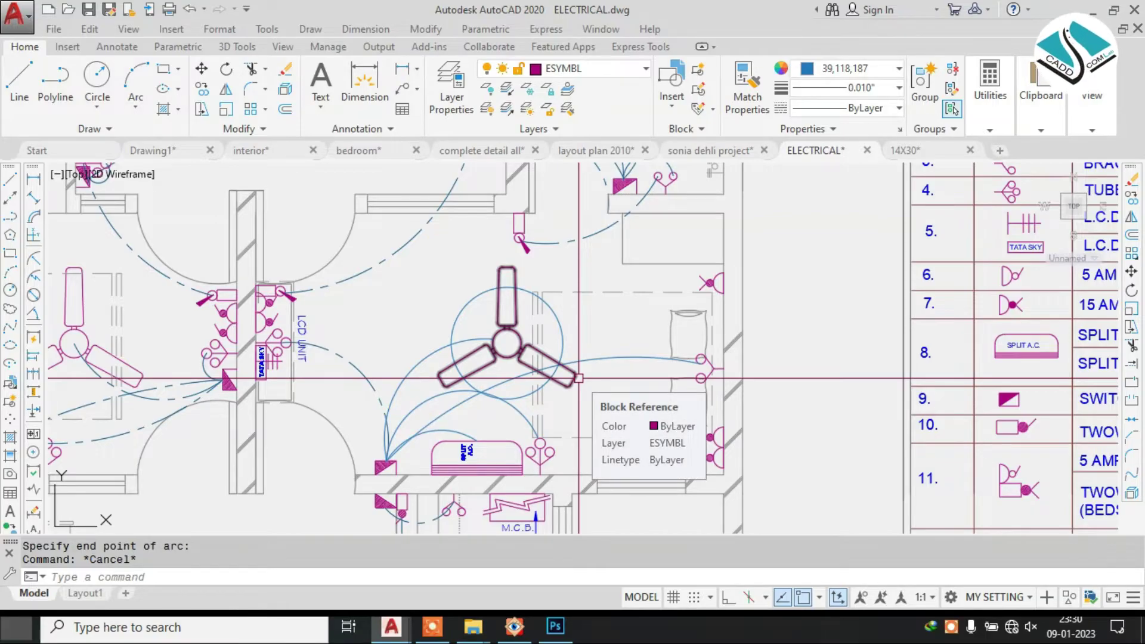
left_click(563, 357)
type("E")
key("Return")
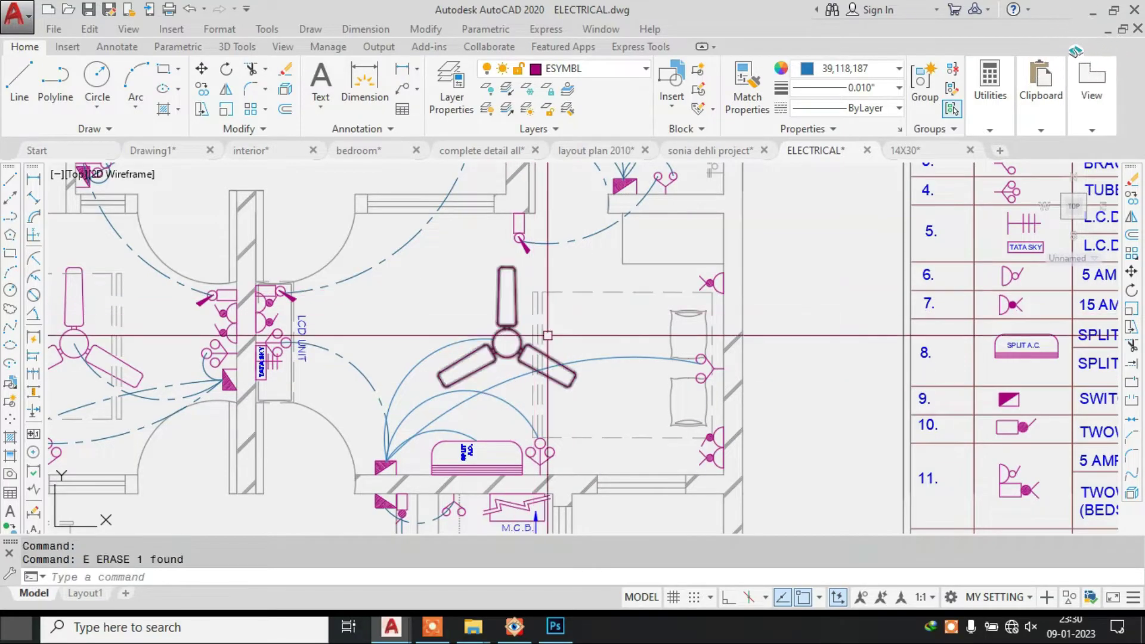
- Change the linetype of the arc running from the bedroom's switch board to its ceiling fan to DASHED
scroll(548, 335, "down", 5)
scroll(525, 232, "up", 4)
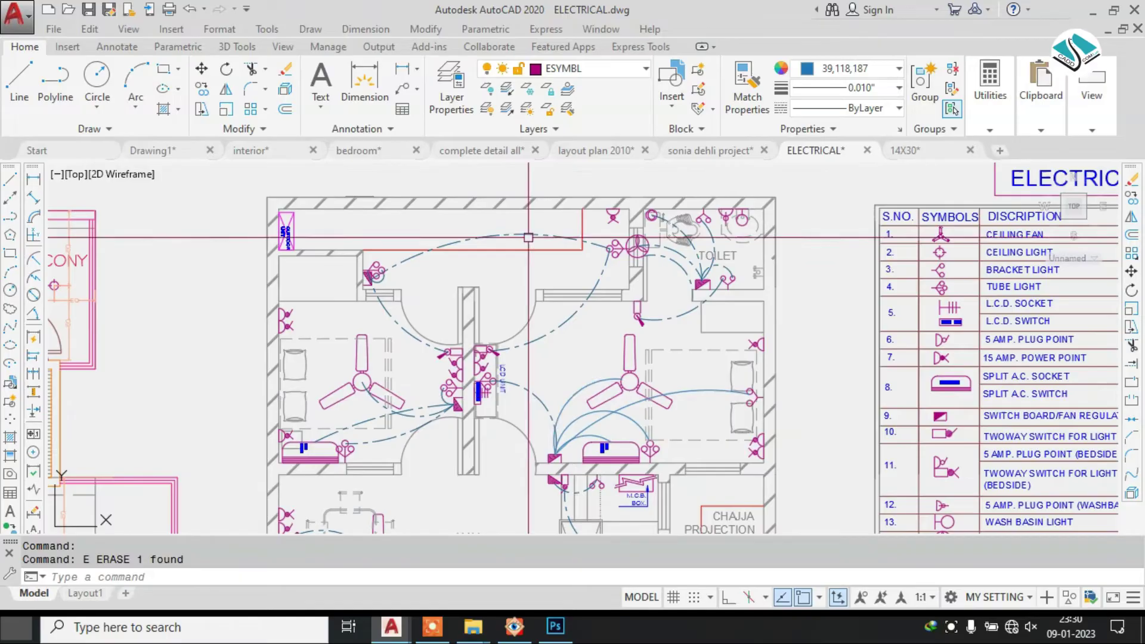
scroll(576, 397, "up", 2)
scroll(577, 398, "down", 2)
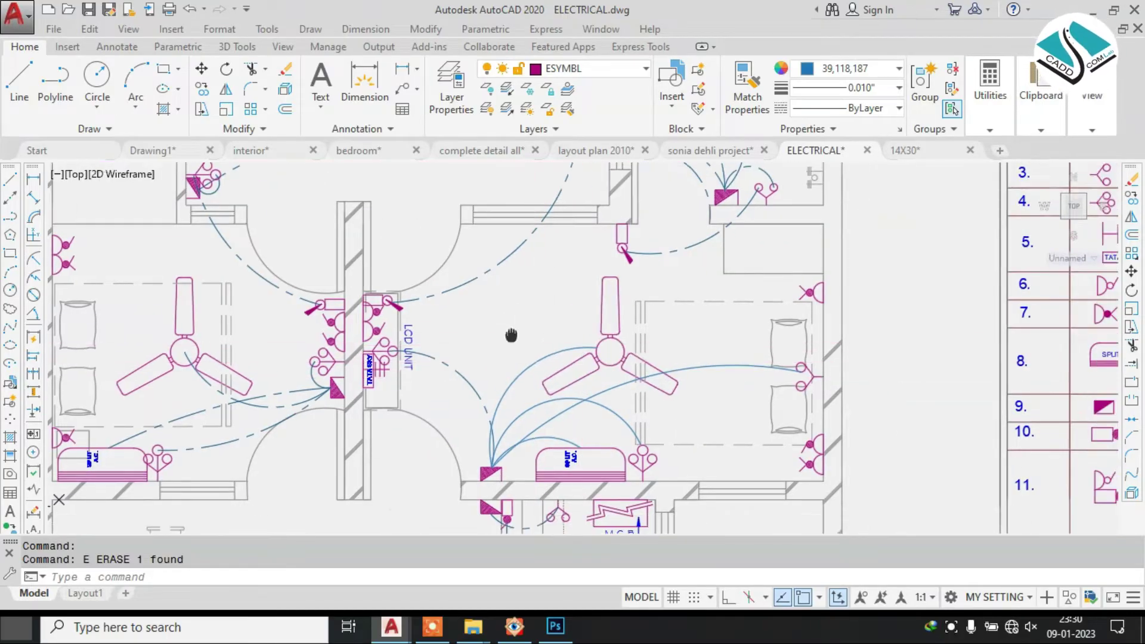
scroll(456, 321, "up", 2)
key("Escape")
left_click(465, 342)
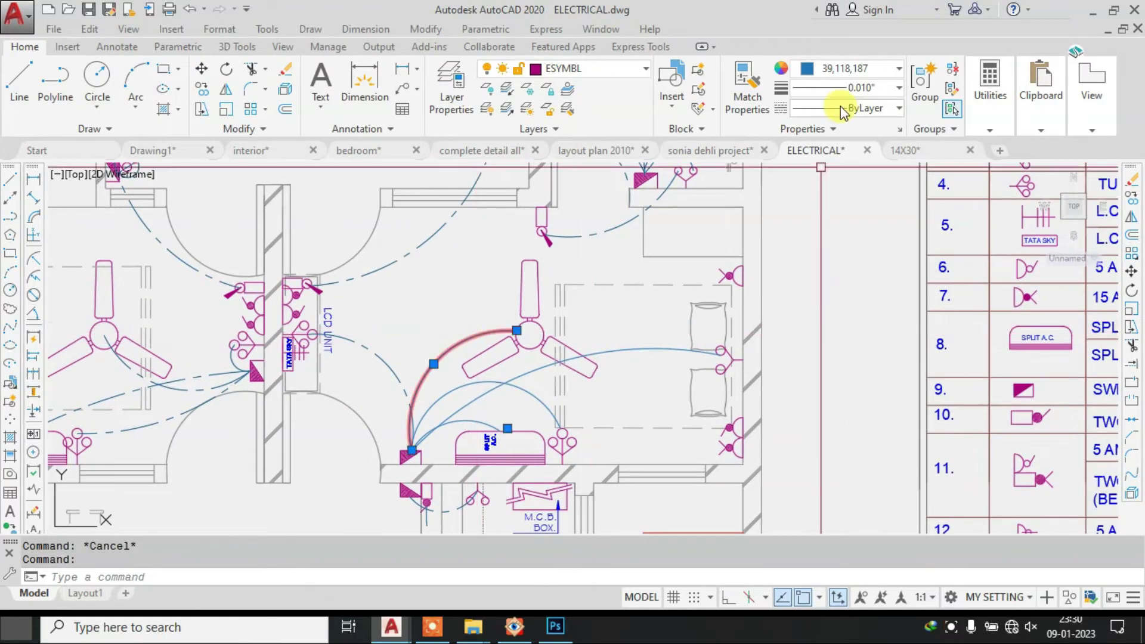
left_click(868, 213)
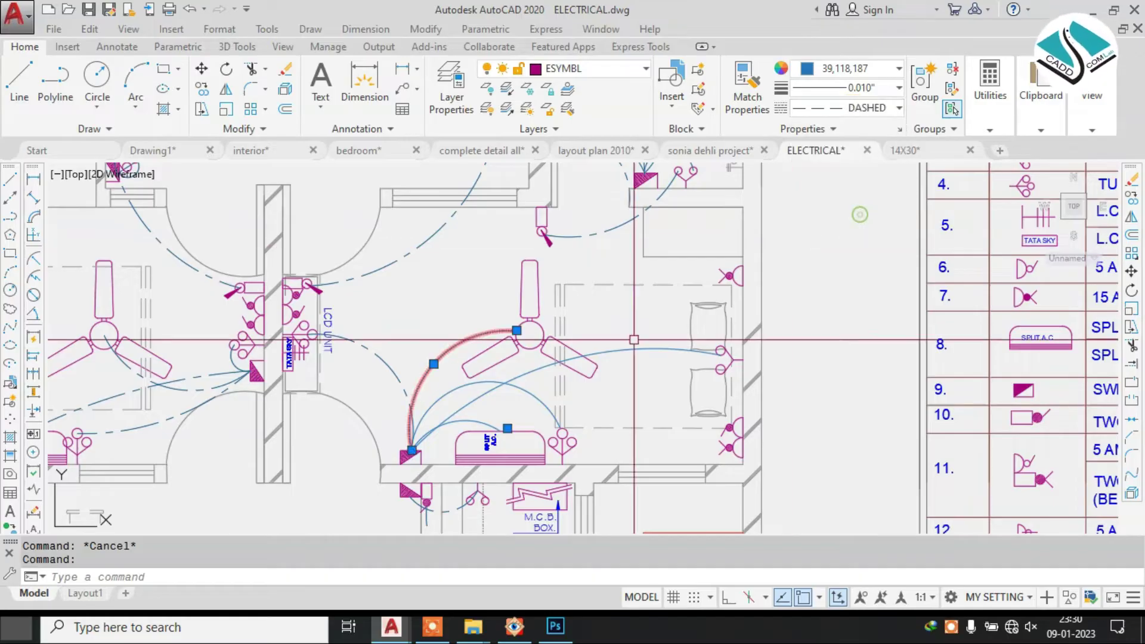
scroll(482, 356, "up", 4)
key("Escape")
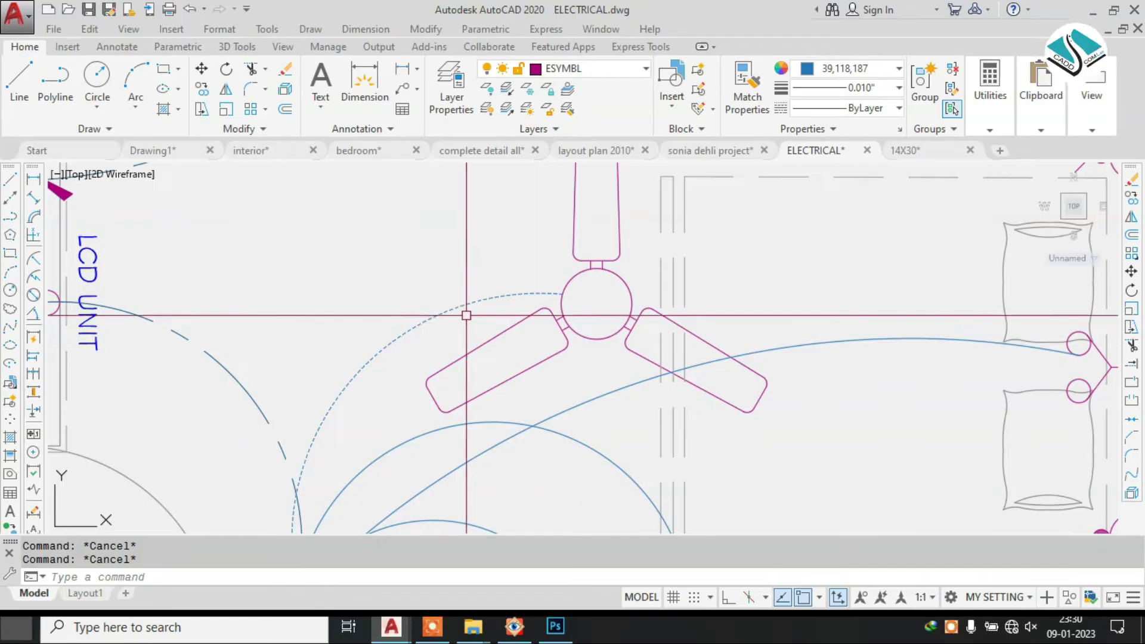
- Set the linetype scale of the ceiling fan's dashed arc to 10
left_click(463, 307)
type("ch")
key("Return")
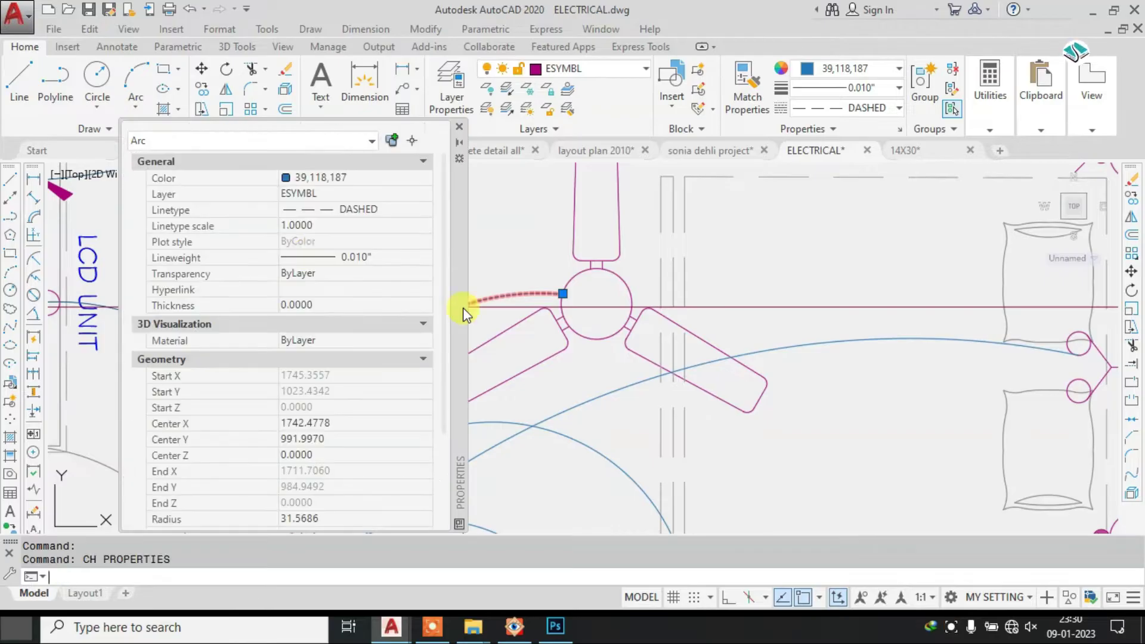
left_click(320, 225)
type("10")
key("Return")
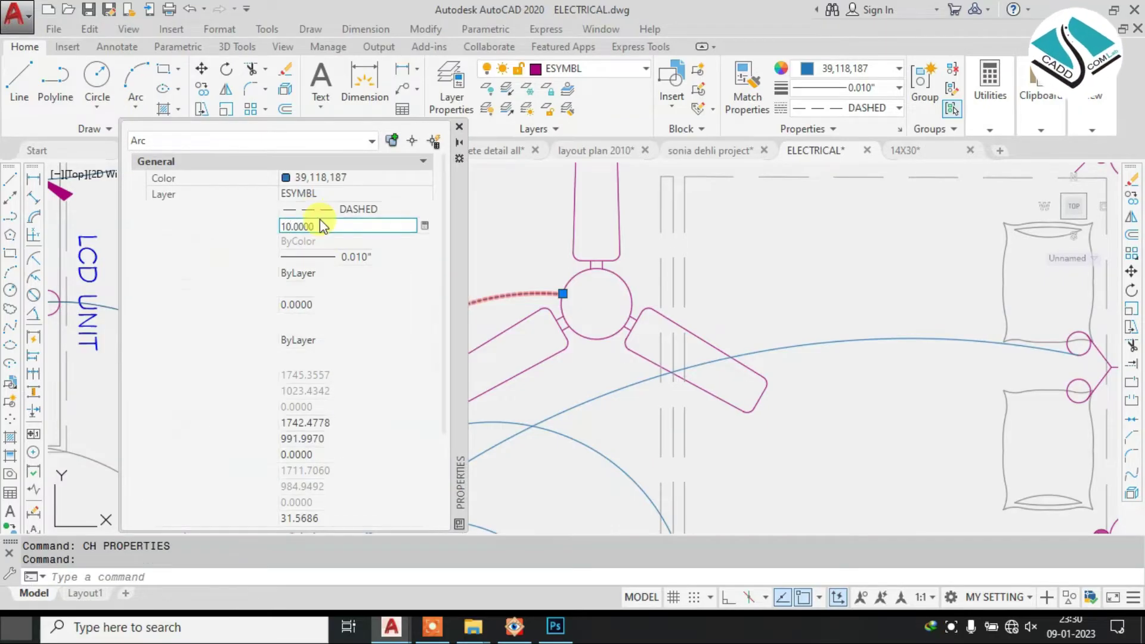
left_click(459, 126)
key("Escape")
- Match the fan arc's properties onto the arcs to the tube light and the bedside bracket light
scroll(490, 286, "down", 2)
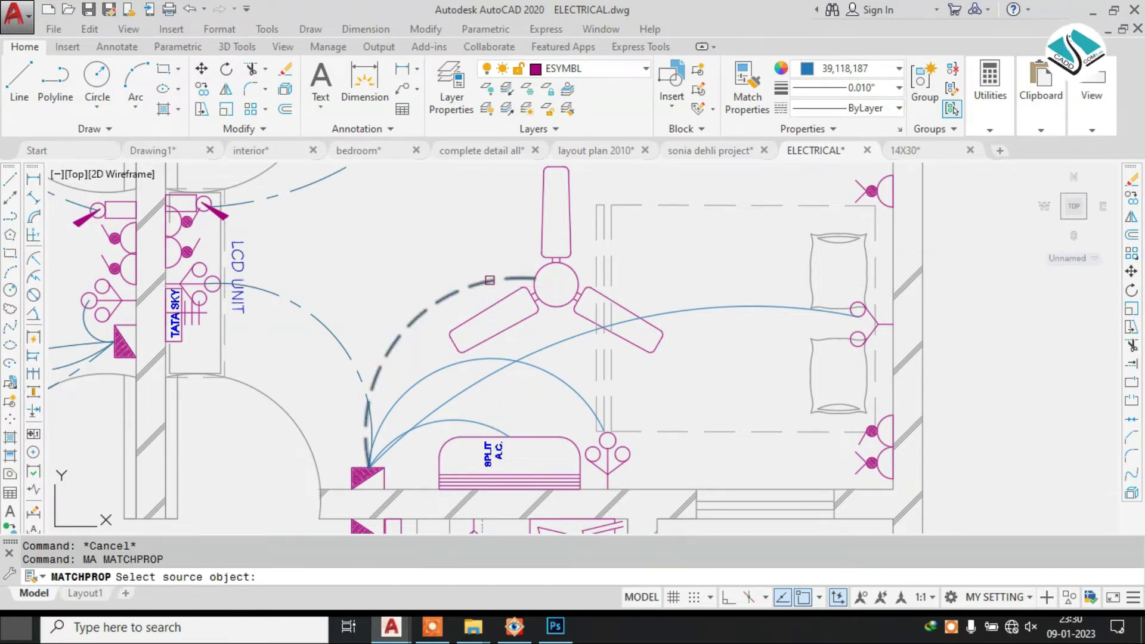
left_click(490, 281)
left_click(506, 359)
key("Escape")
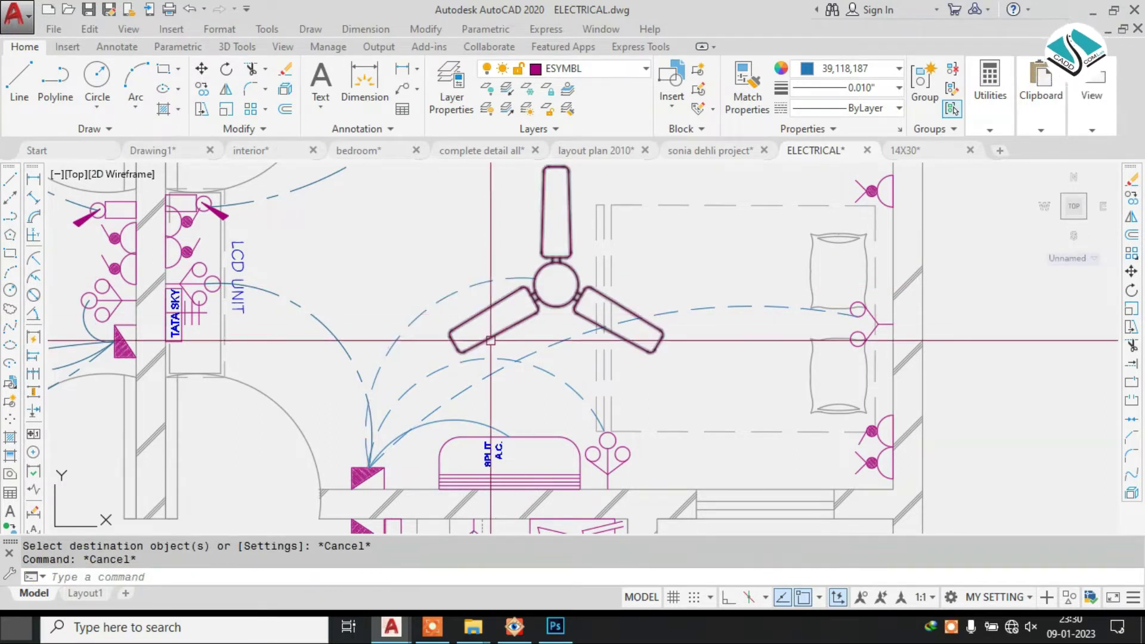
- Examine the bedroom's dashed wiring and the toilet's electrical symbols around its switch board on the example plan
scroll(477, 352, "down", 2)
middle_click_drag(391, 389, 439, 387)
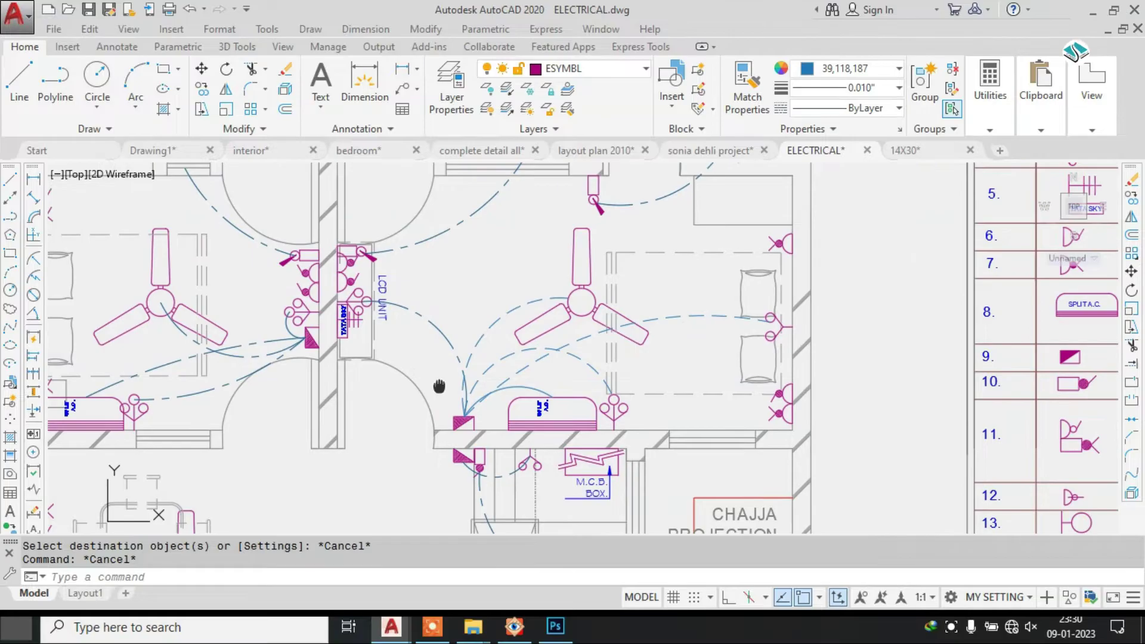
scroll(440, 383, "down", 3)
scroll(567, 248, "up", 6)
middle_click_drag(597, 257, 398, 268)
scroll(108, 287, "up", 2)
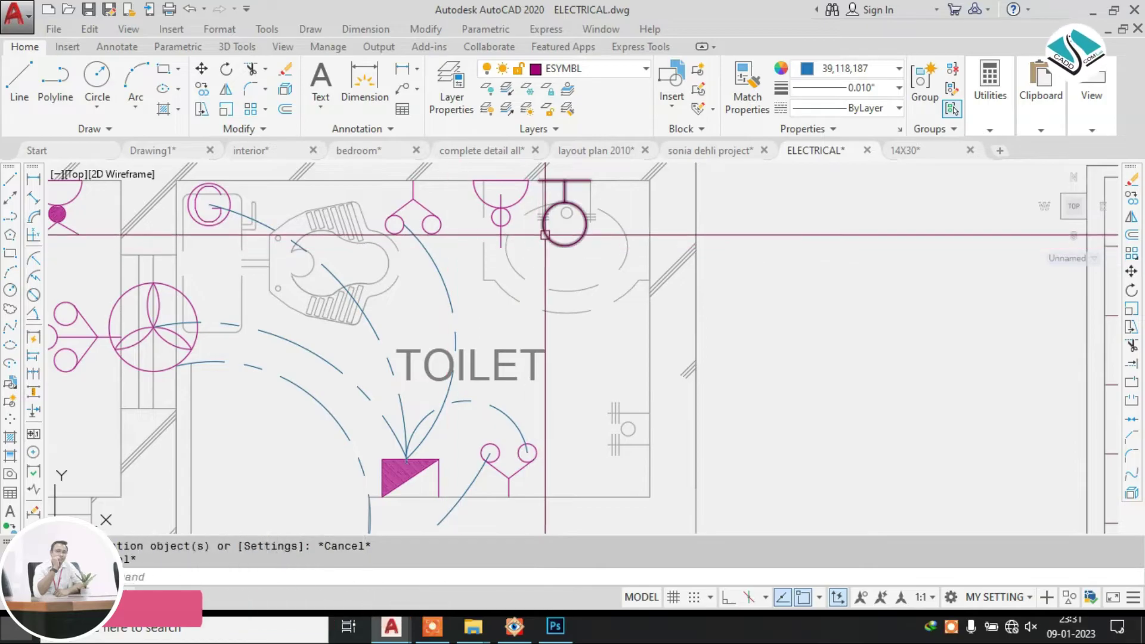
scroll(516, 216, "down", 5)
scroll(758, 357, "up", 6)
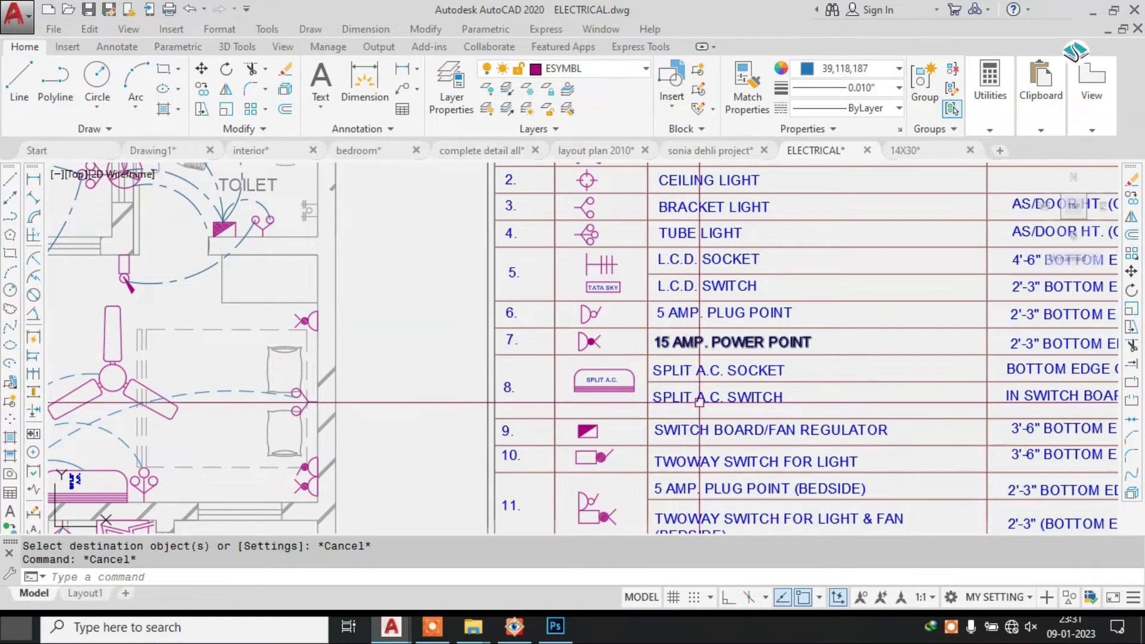
- Read the legend rows for plug points, power points, two-way switches and the wash basin fittings
middle_click_drag(700, 344, 712, 406)
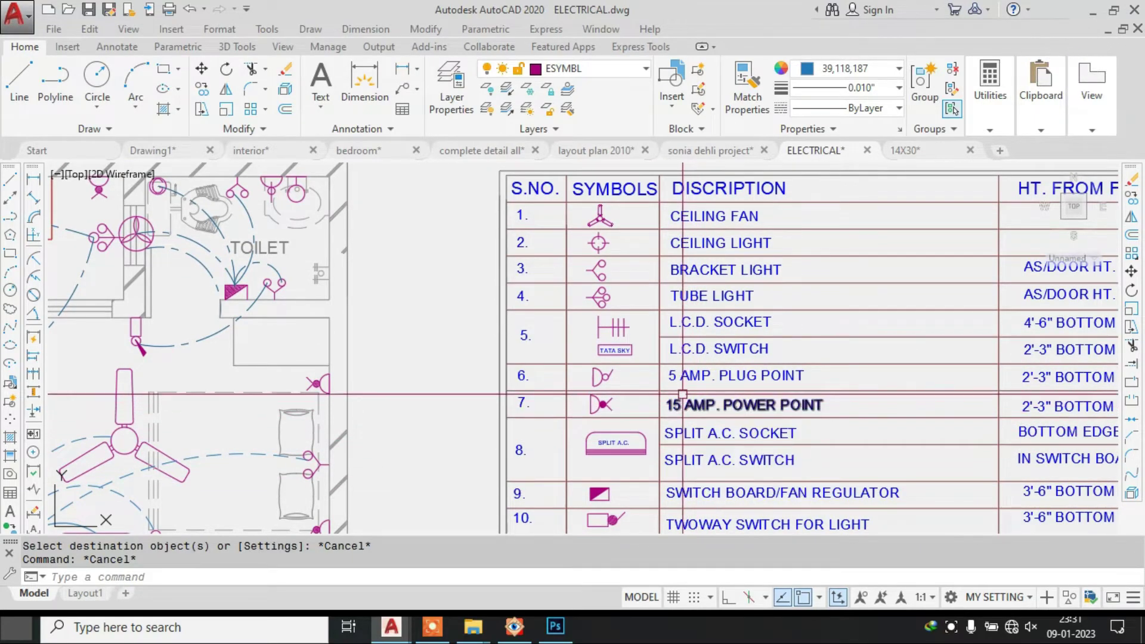
middle_click_drag(668, 436, 656, 249)
scroll(680, 349, "up", 4)
scroll(679, 362, "down", 4)
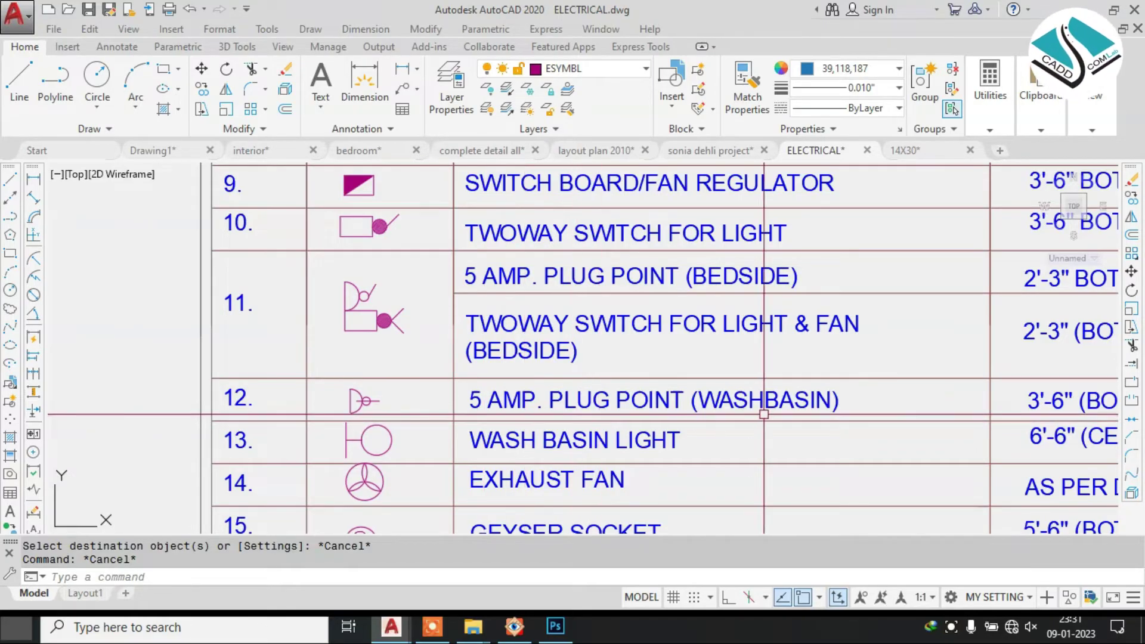
scroll(341, 418, "up", 4)
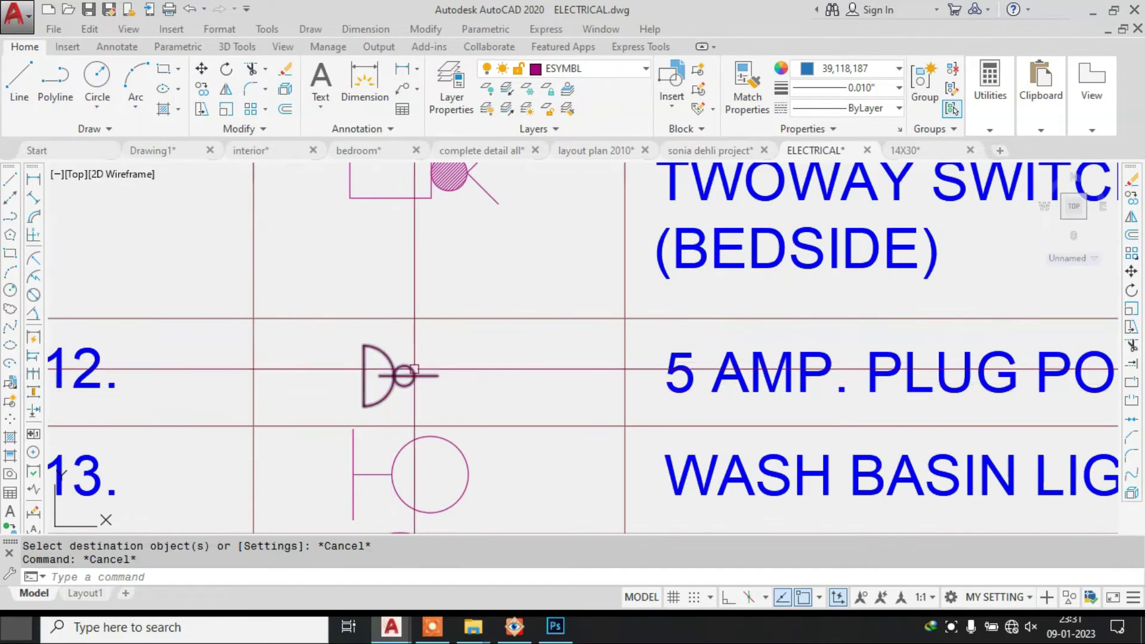
scroll(386, 374, "down", 4)
scroll(512, 412, "up", 2)
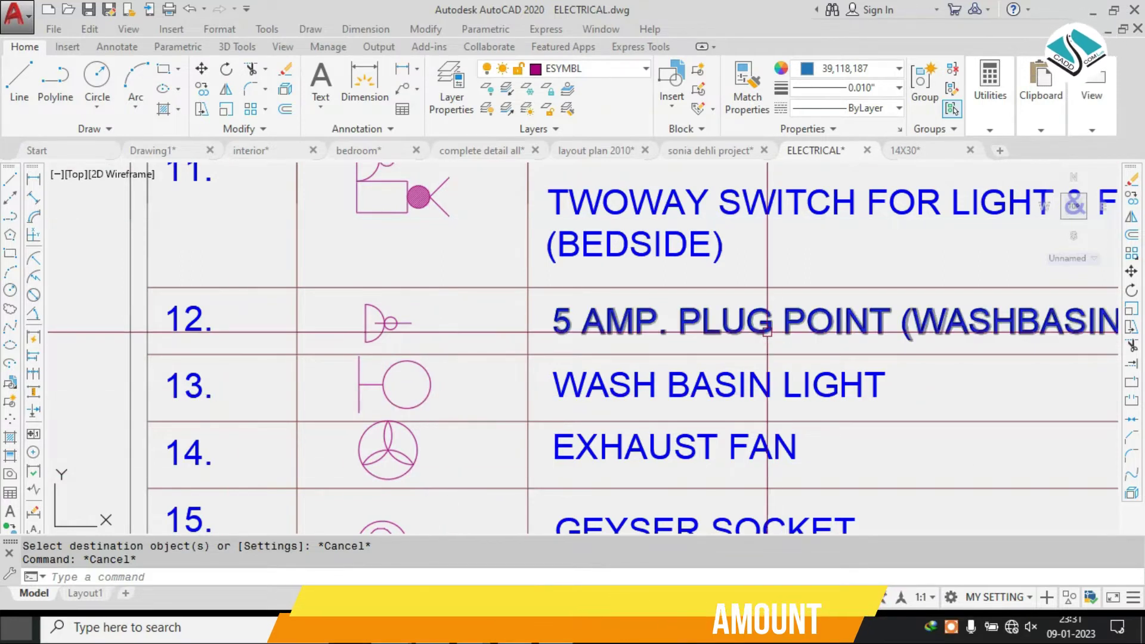
- Examine the bedroom wiring and the hall's ceiling fan, wall lights, plug points and two-way switch on the example plan
scroll(720, 364, "down", 4)
scroll(796, 393, "down", 4)
middle_click_drag(614, 316, 662, 325)
scroll(436, 297, "up", 2)
scroll(435, 298, "up", 2)
middle_click_drag(508, 297, 477, 405)
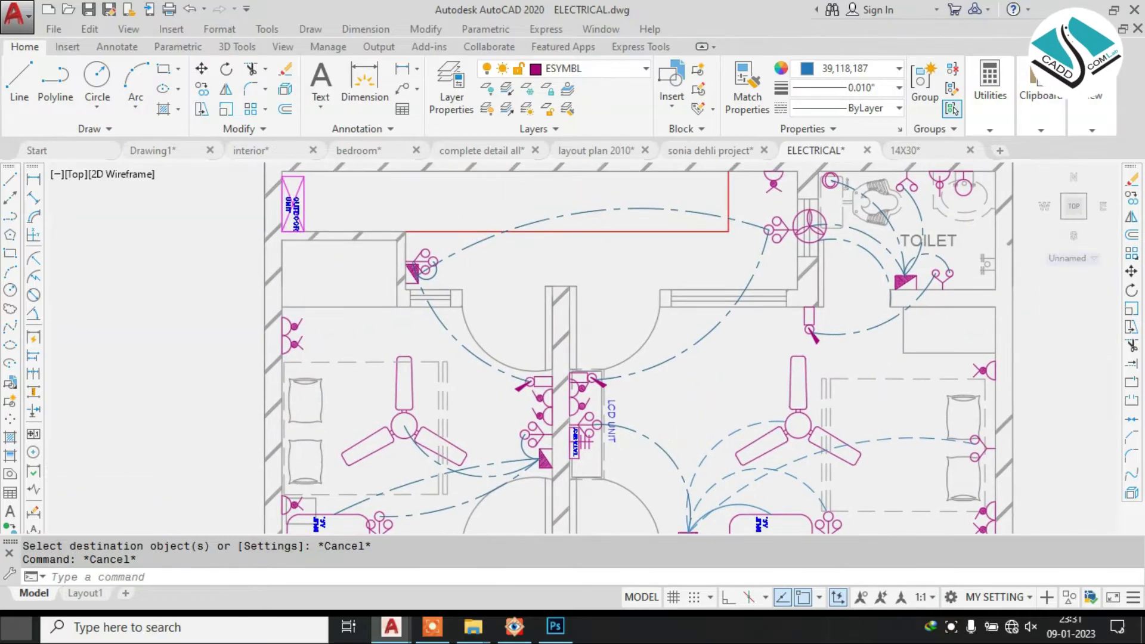
scroll(588, 243, "down", 4)
scroll(515, 426, "up", 4)
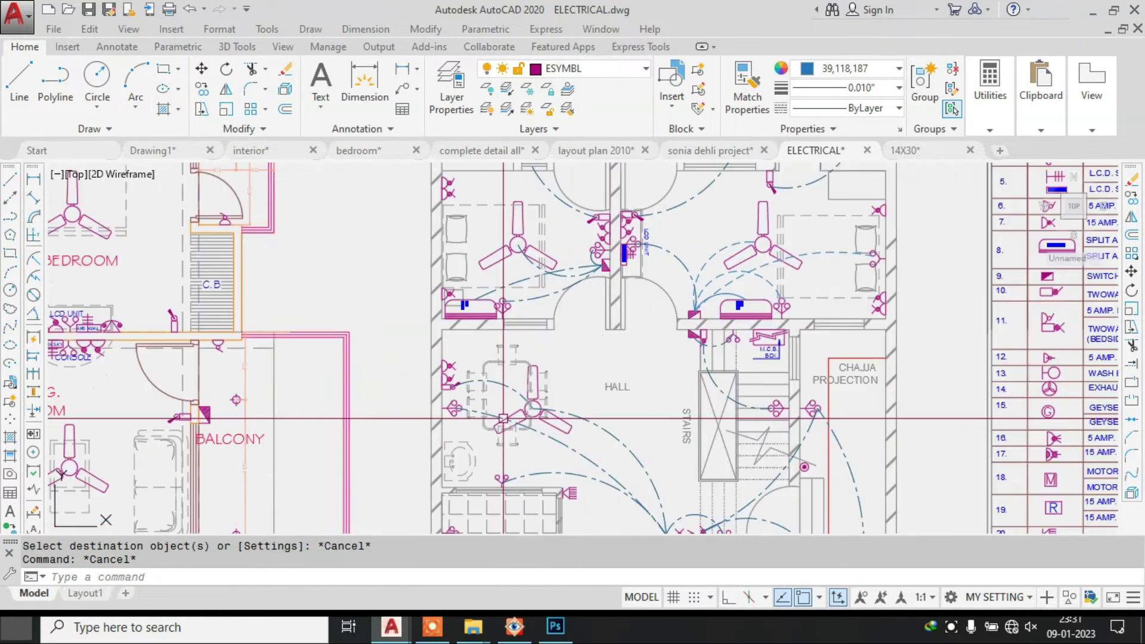
scroll(516, 425, "down", 4)
middle_click_drag(609, 404, 552, 293)
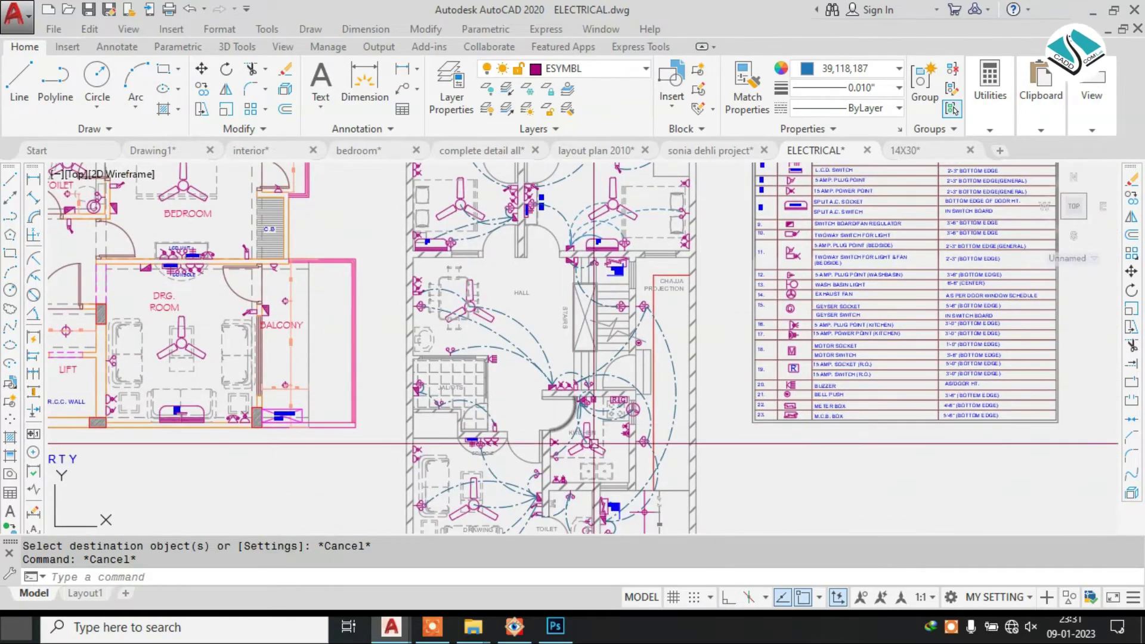
scroll(600, 445, "up", 3)
middle_click_drag(503, 253, 629, 350)
scroll(506, 295, "up", 4)
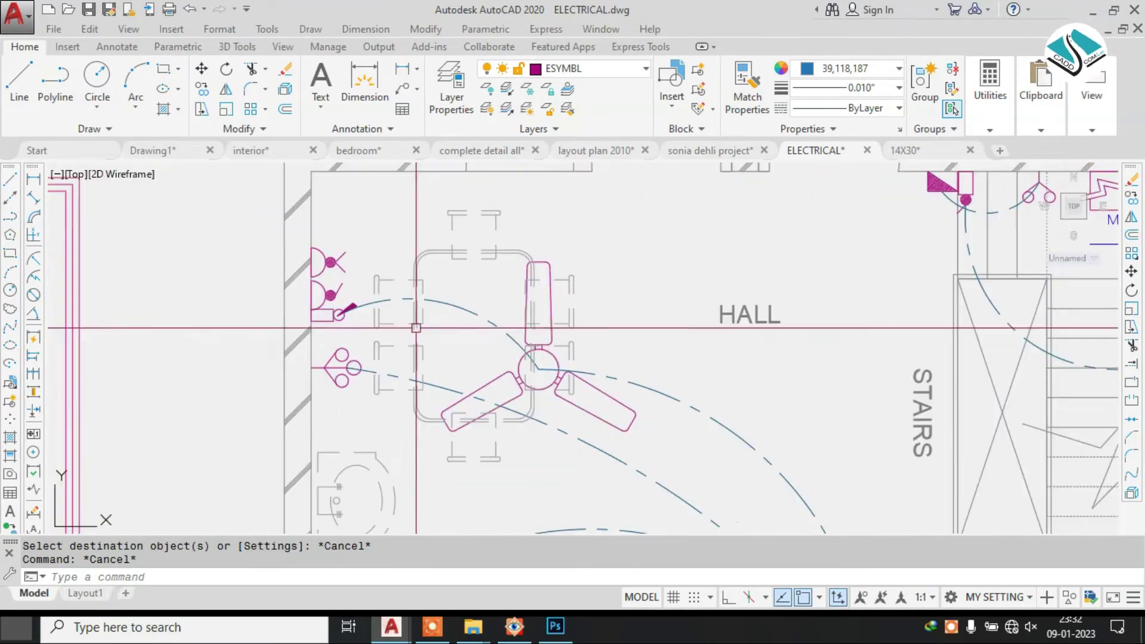
scroll(429, 304, "up", 2)
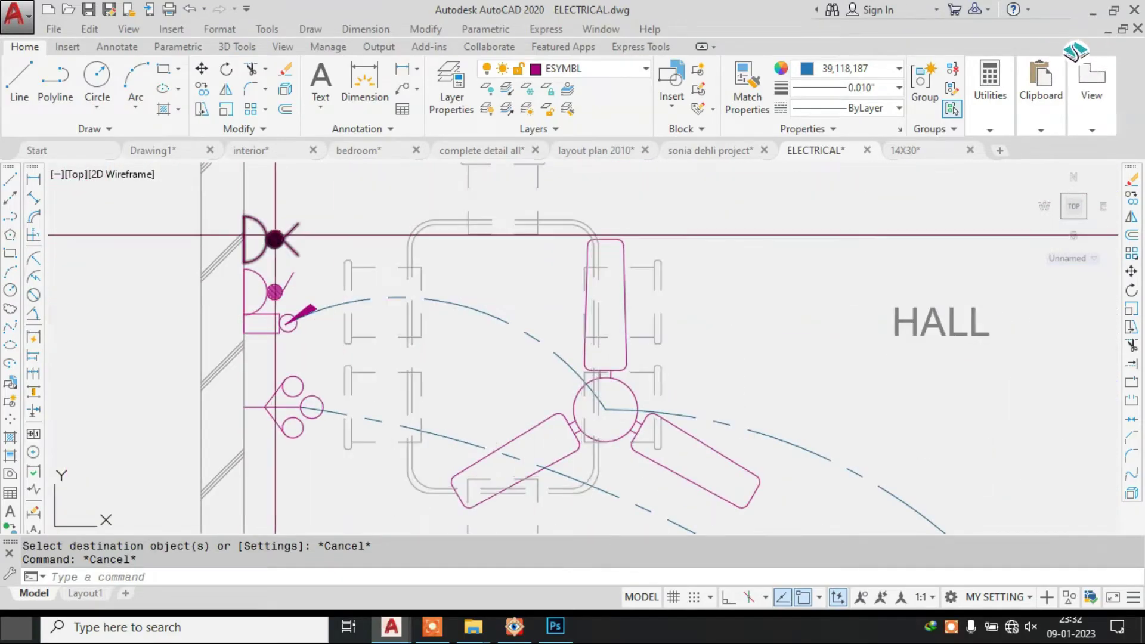
scroll(276, 241, "down", 5)
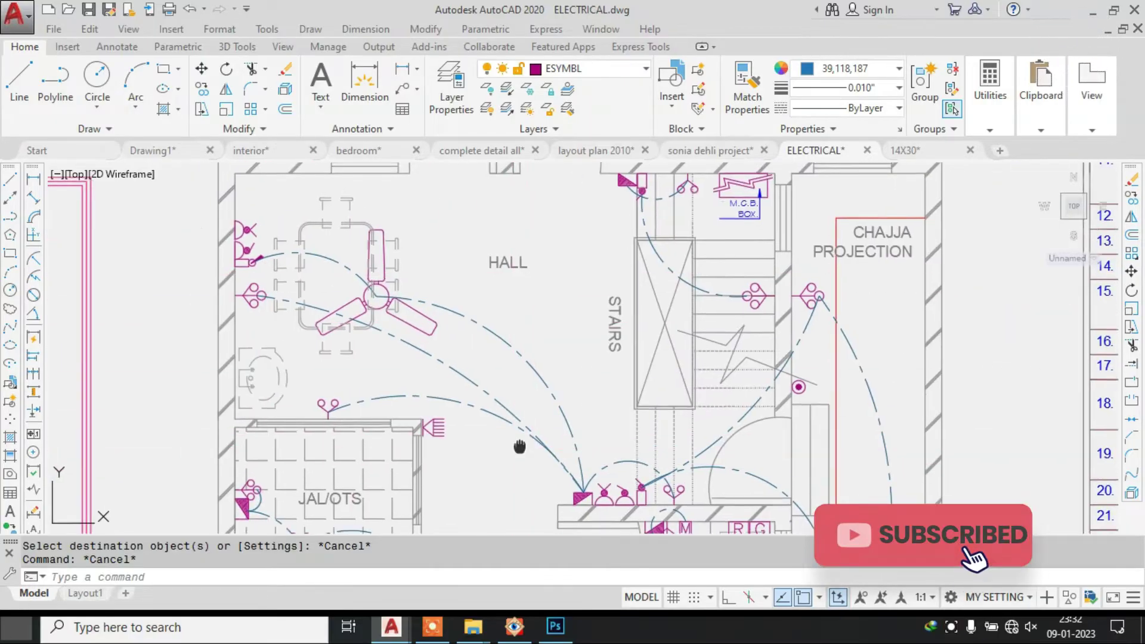
- Examine the hall's switch board and the kitchen's fan, lights, exhaust fan and plug points on the example plan
scroll(531, 429, "up", 3)
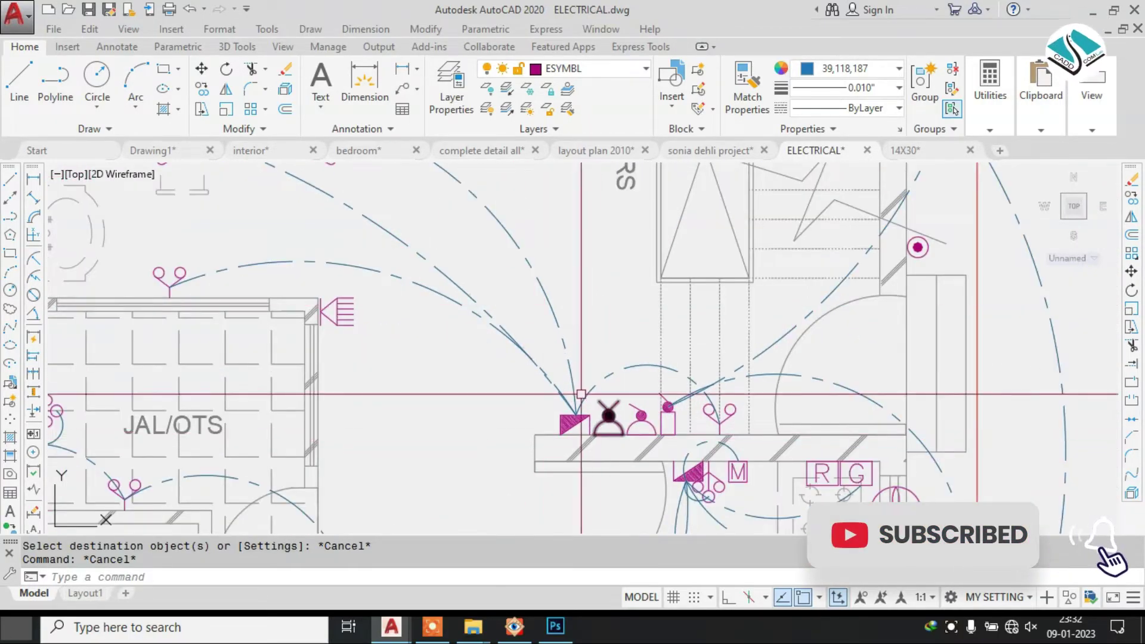
scroll(608, 418, "down", 3)
scroll(675, 432, "up", 3)
middle_click_drag(641, 392, 603, 345)
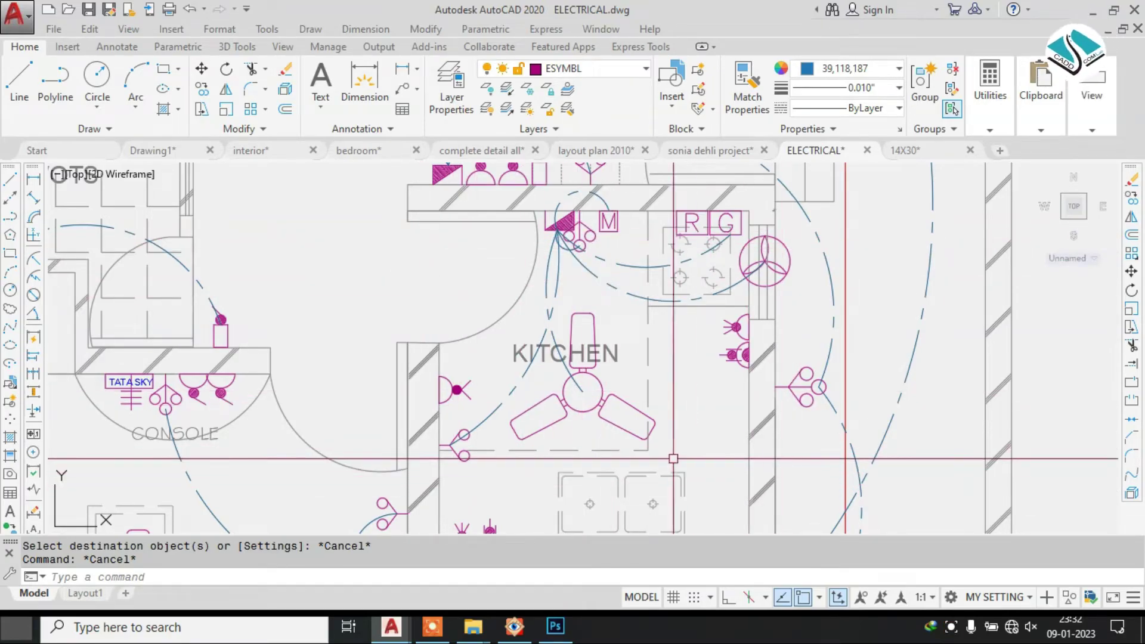
middle_click_drag(673, 459, 658, 356)
middle_click_drag(548, 423, 553, 391)
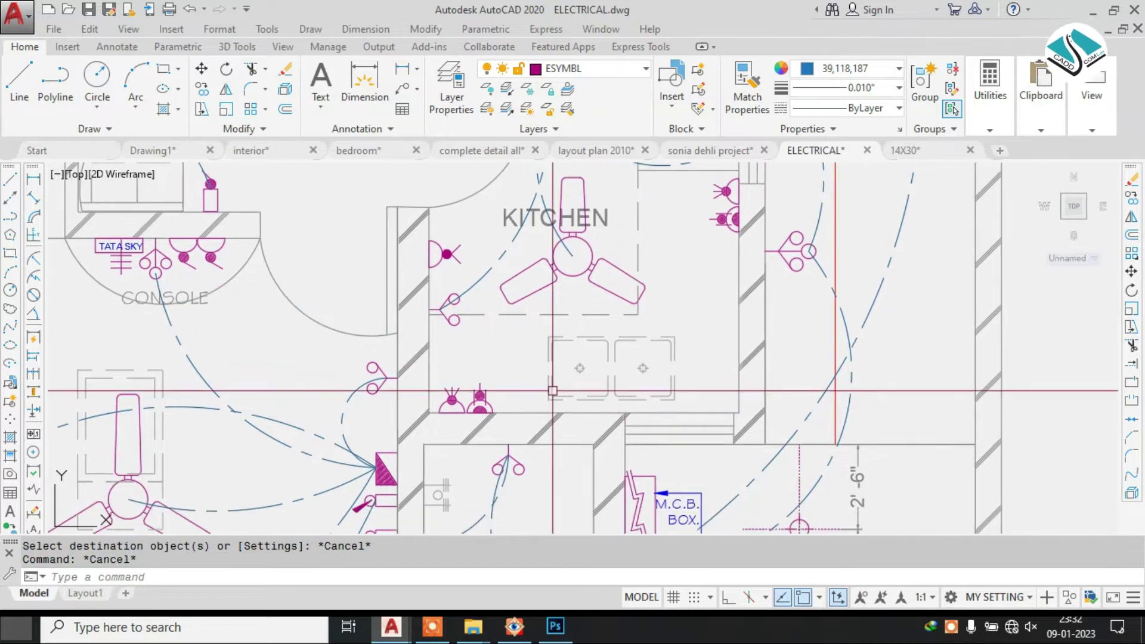
scroll(505, 410, "up", 2)
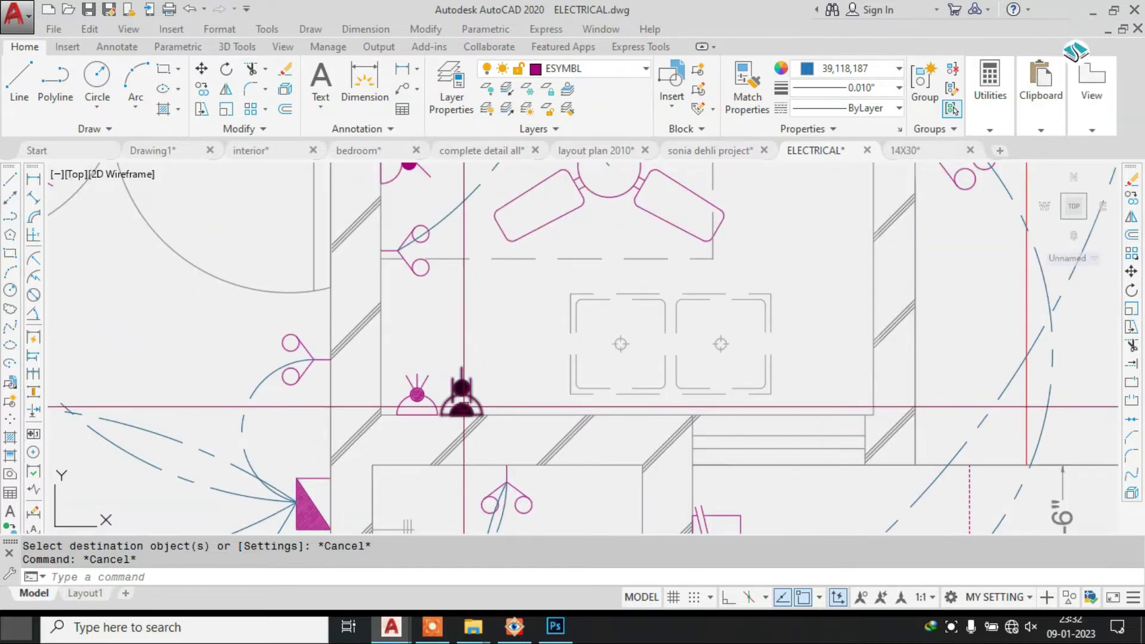
scroll(554, 387, "down", 5)
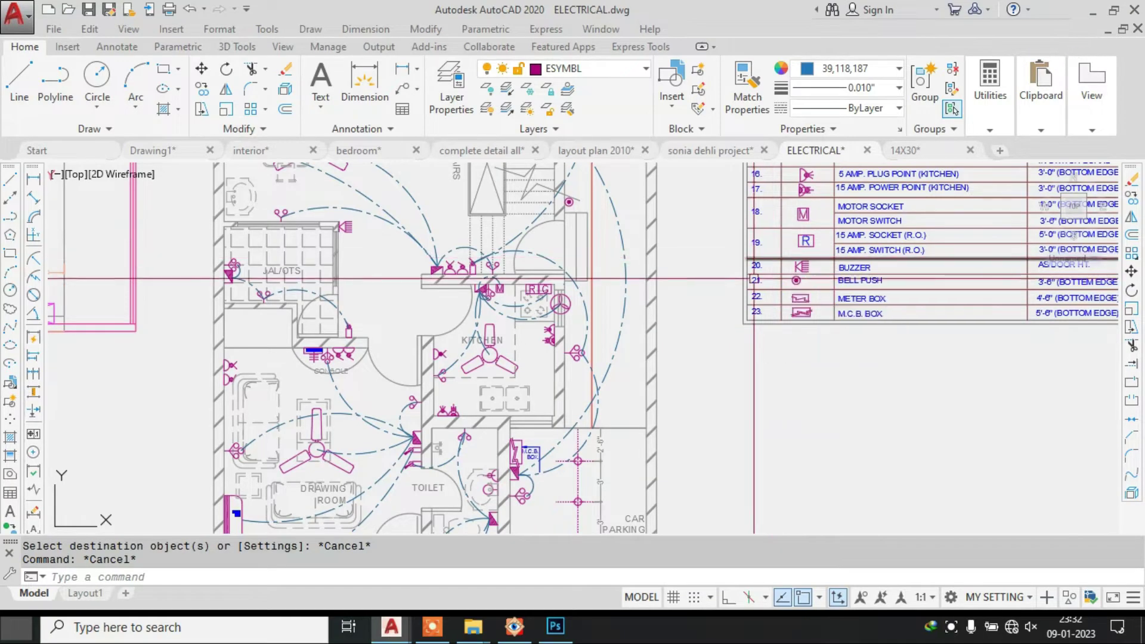
- Review the legend's kitchen, motor and R.O. rows and the light wiring at the front of the example plan
middle_click_drag(799, 263, 755, 291)
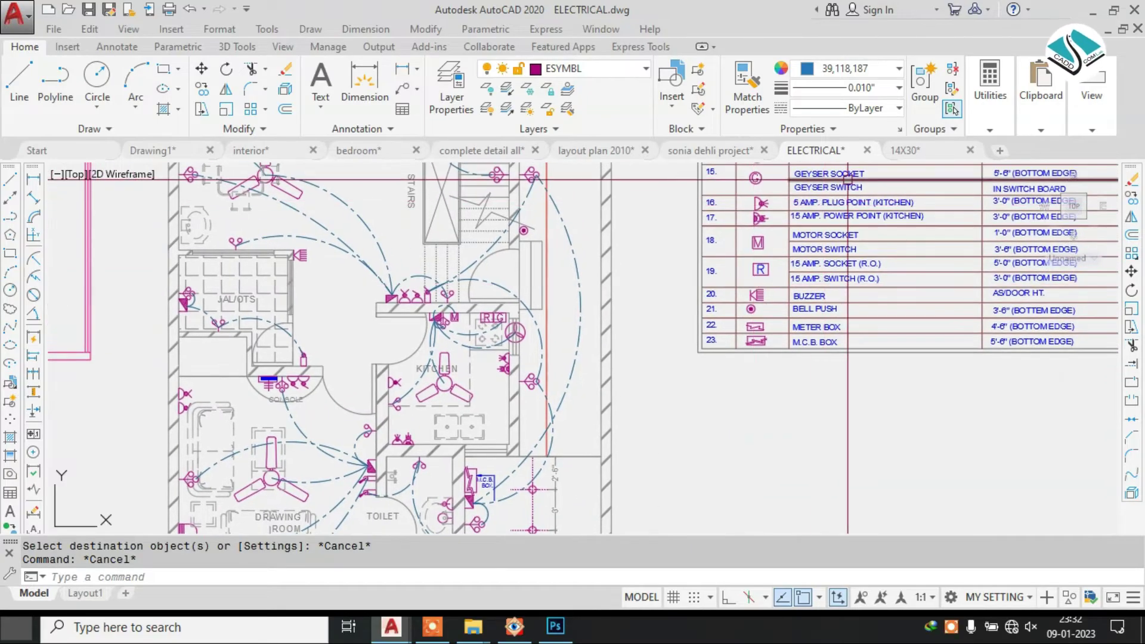
scroll(732, 248, "up", 4)
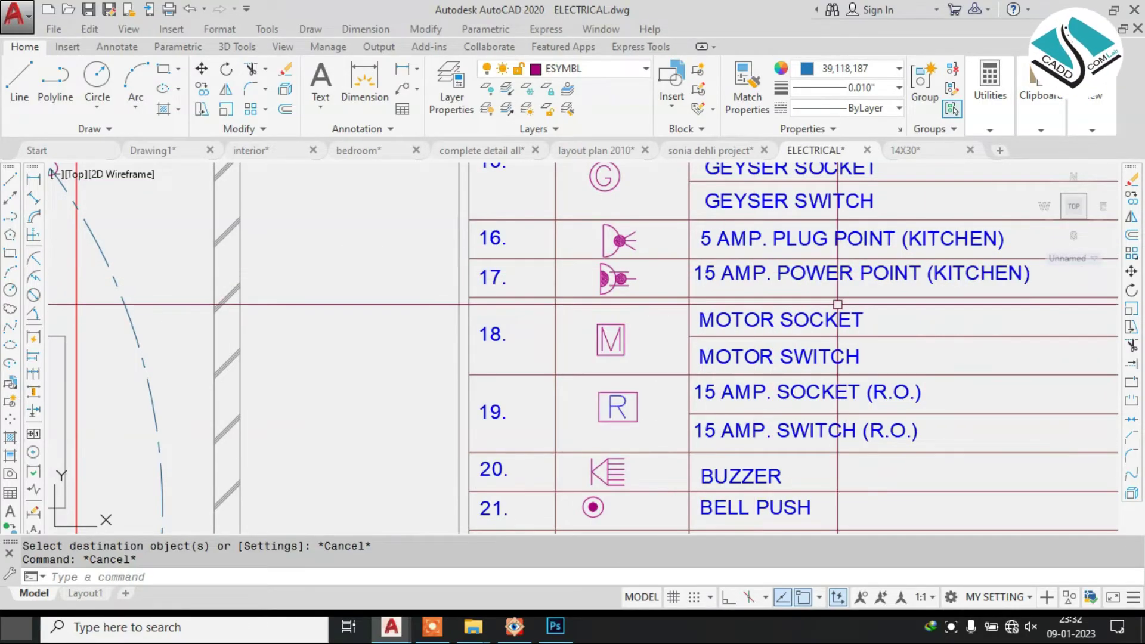
scroll(907, 330, "down", 5)
scroll(518, 423, "up", 4)
middle_click_drag(519, 423, 509, 330)
middle_click_drag(622, 376, 513, 214)
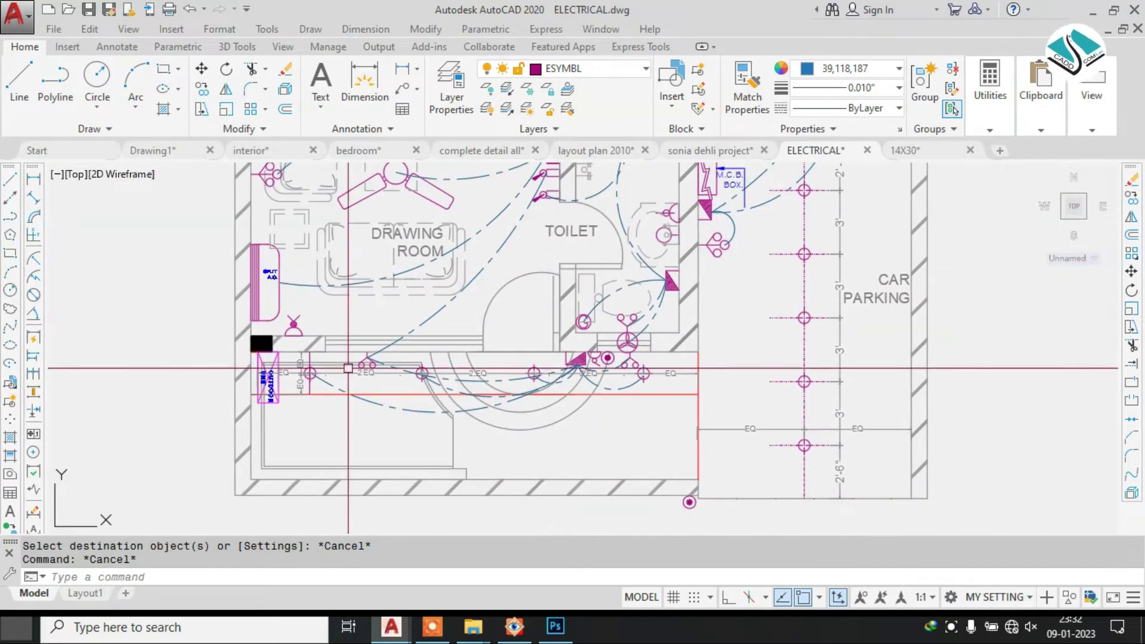
scroll(413, 390, "up", 2)
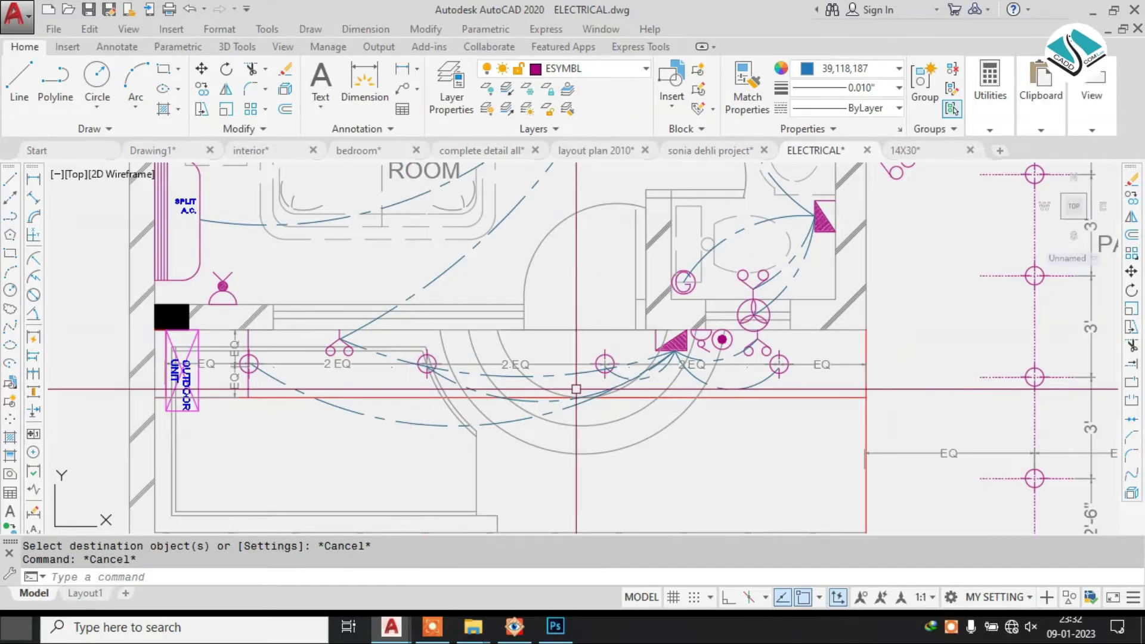
- Copy the legend's switch board symbol onto the ground floor bedroom's lower wall, just beside the door opening above the wash area
scroll(576, 390, "down", 6)
scroll(806, 279, "up", 4)
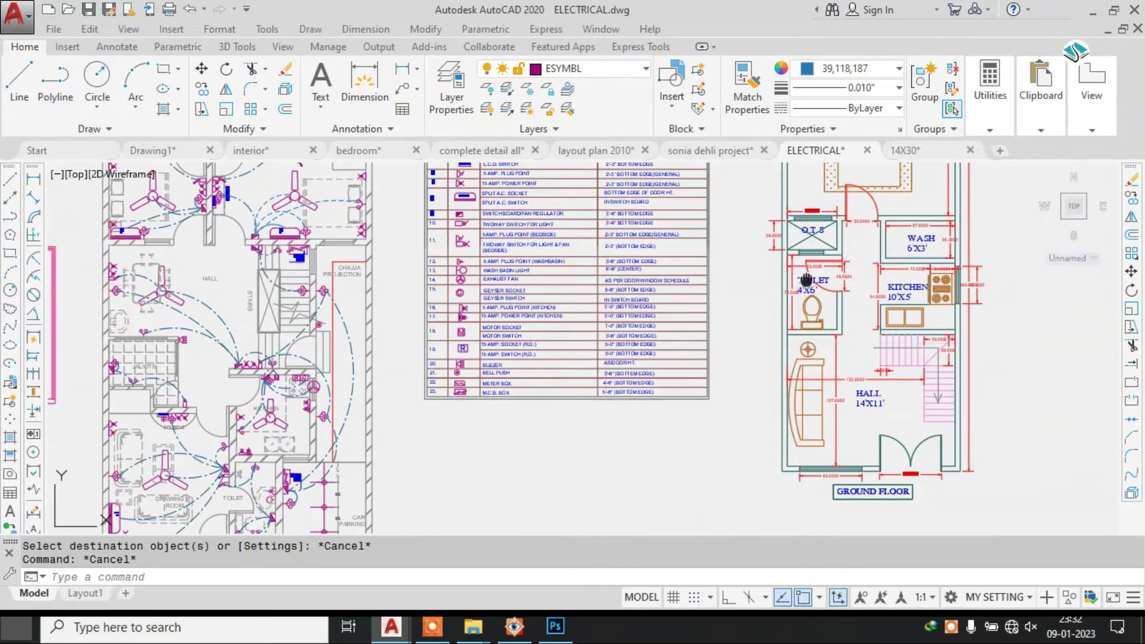
middle_click_drag(806, 279, 763, 429)
scroll(823, 258, "up", 4)
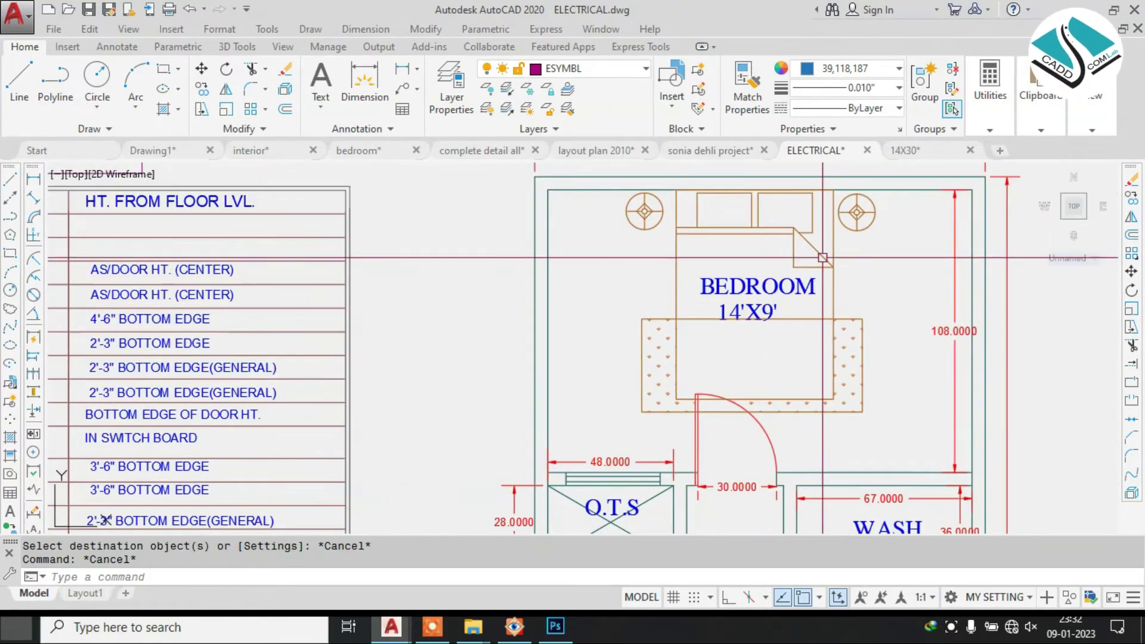
scroll(823, 257, "down", 2)
middle_click_drag(119, 279, 326, 234)
scroll(344, 345, "up", 4)
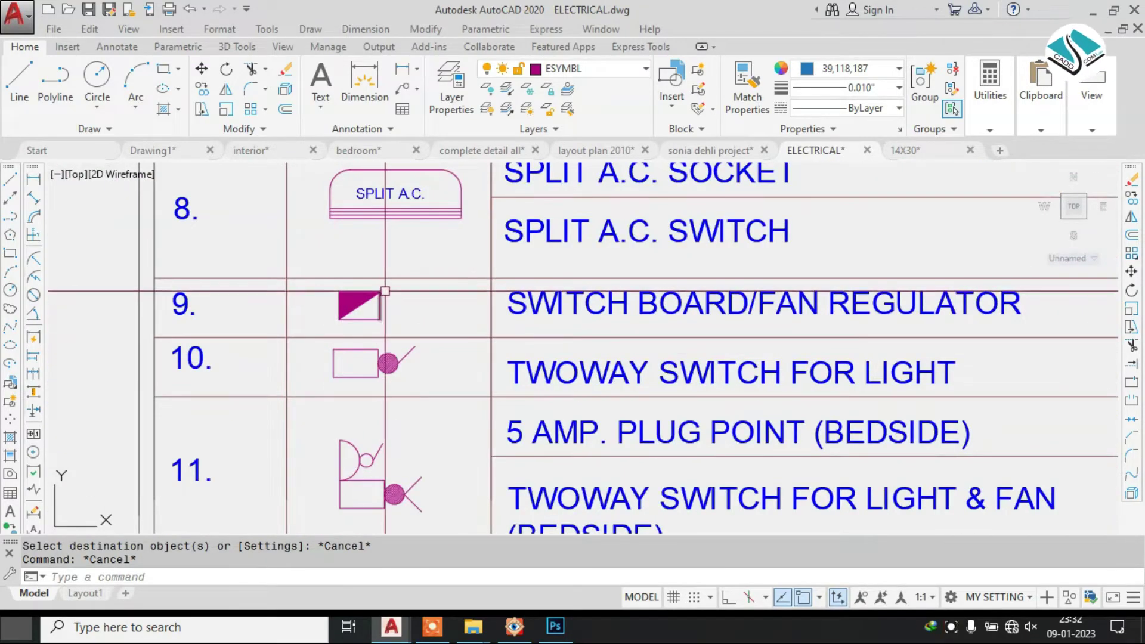
left_click(333, 317)
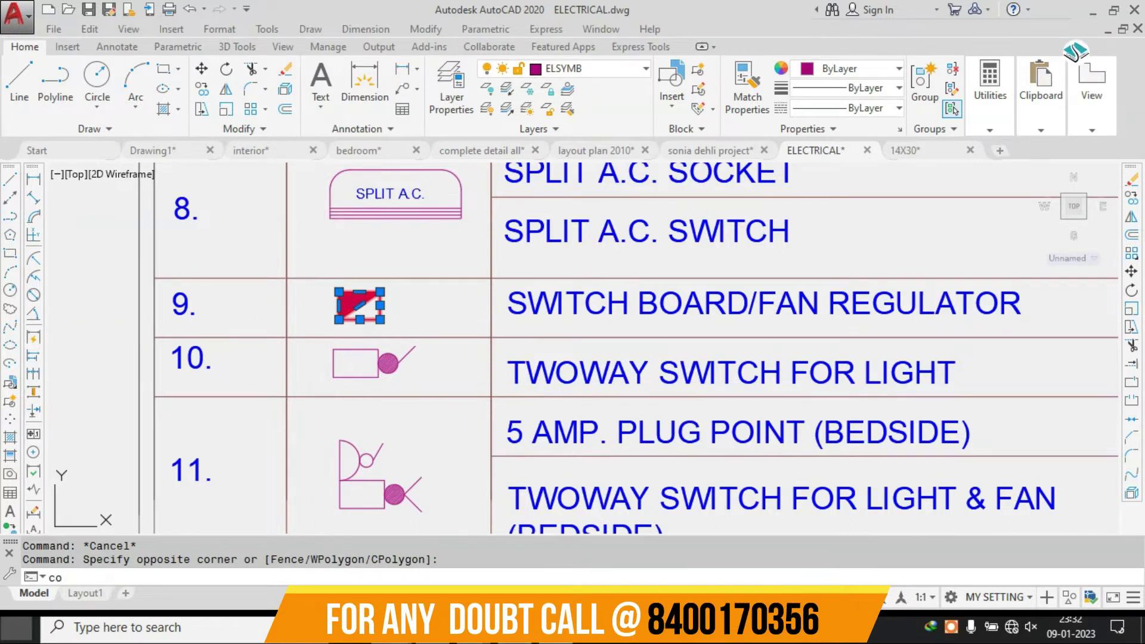
key("Return")
left_click(379, 305)
scroll(393, 316, "down", 8)
scroll(591, 320, "up", 3)
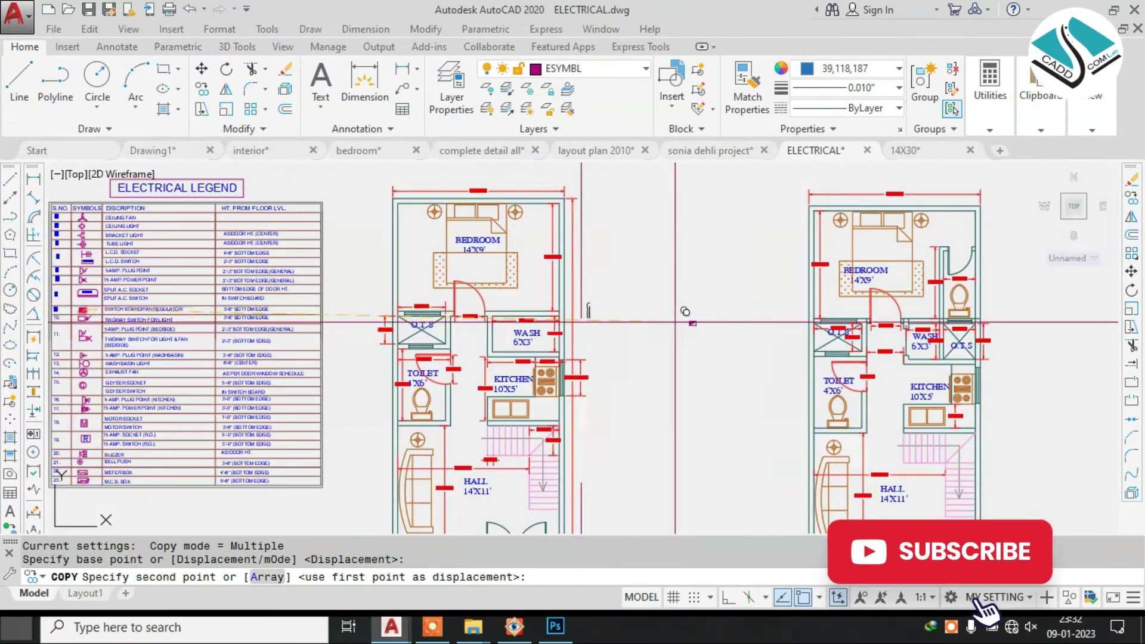
scroll(479, 312, "up", 5)
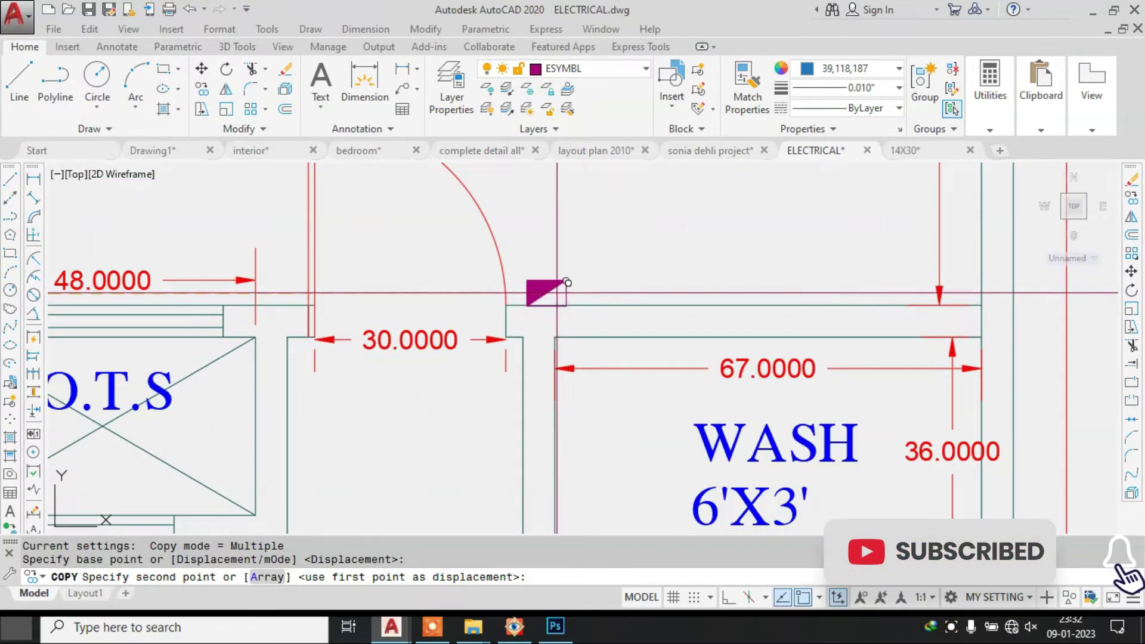
left_click(562, 281)
key("Escape")
scroll(591, 274, "down", 4)
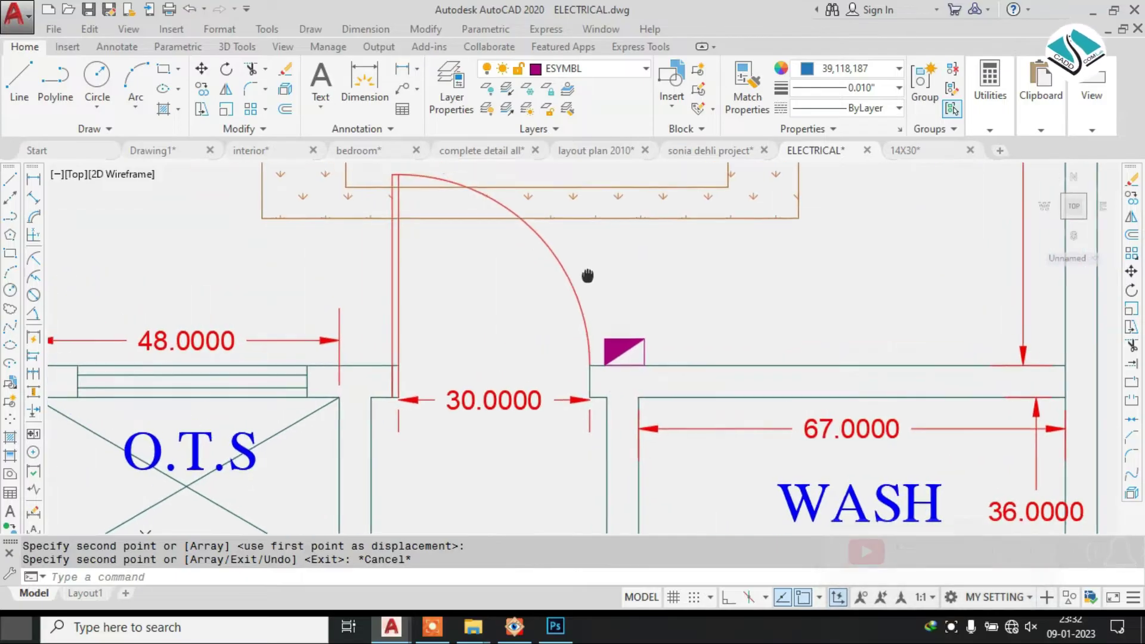
- Copy the ceiling fan symbol from the example plan's bedroom into the ground floor plan's bedroom
scroll(641, 279, "down", 6)
middle_click_drag(126, 296, 458, 295)
scroll(456, 271, "up", 4)
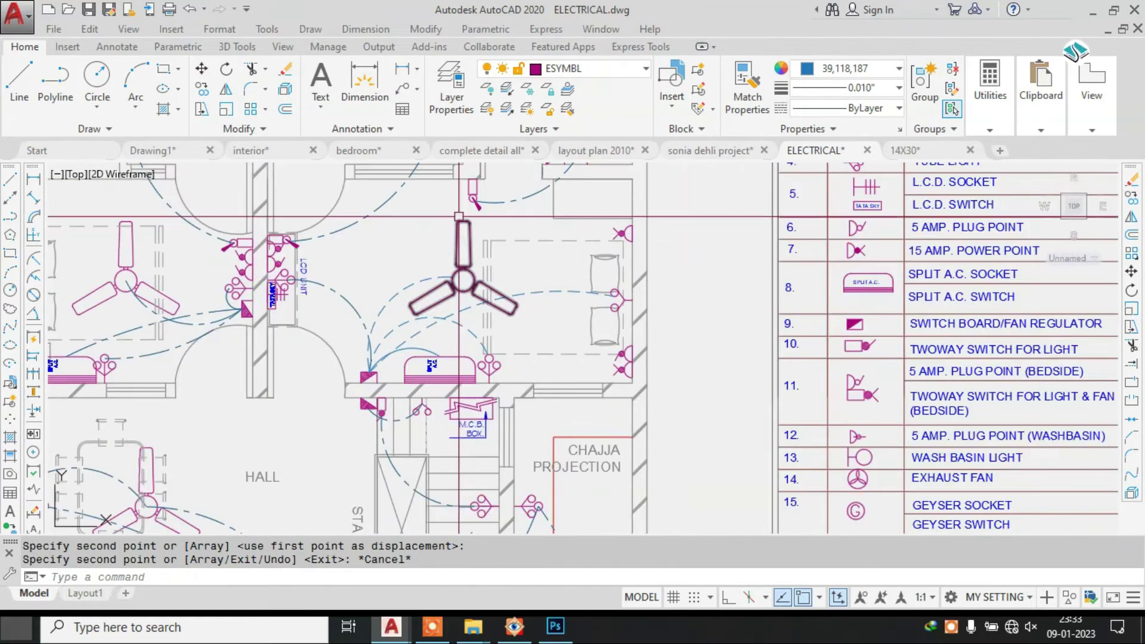
type("co")
key("Return")
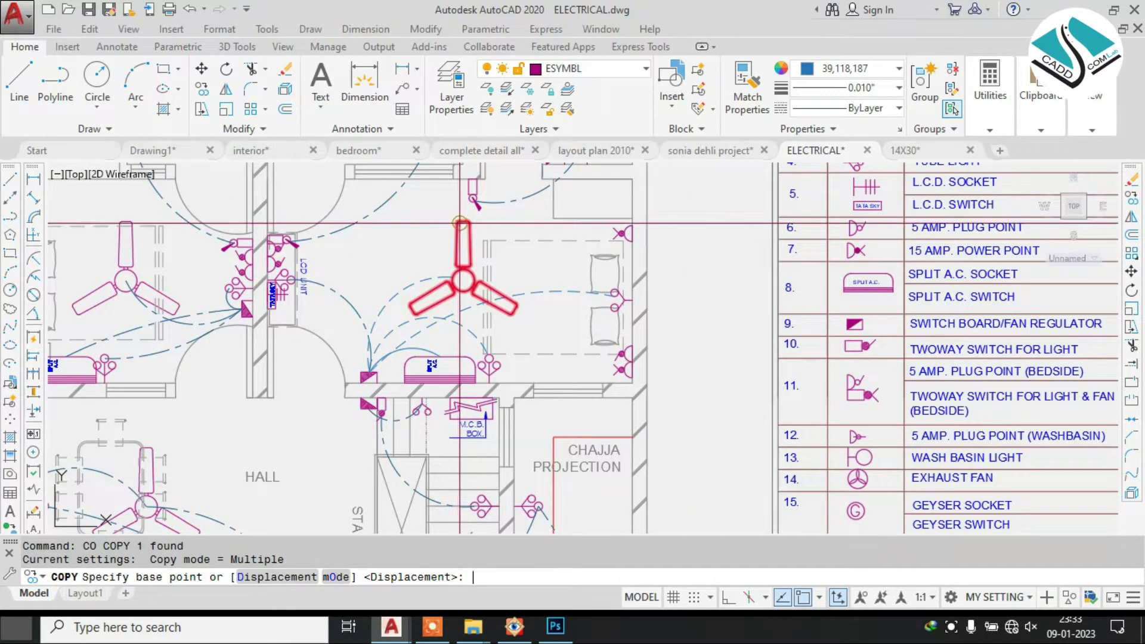
left_click(463, 280)
scroll(463, 281, "down", 4)
scroll(872, 270, "up", 5)
left_click(809, 271)
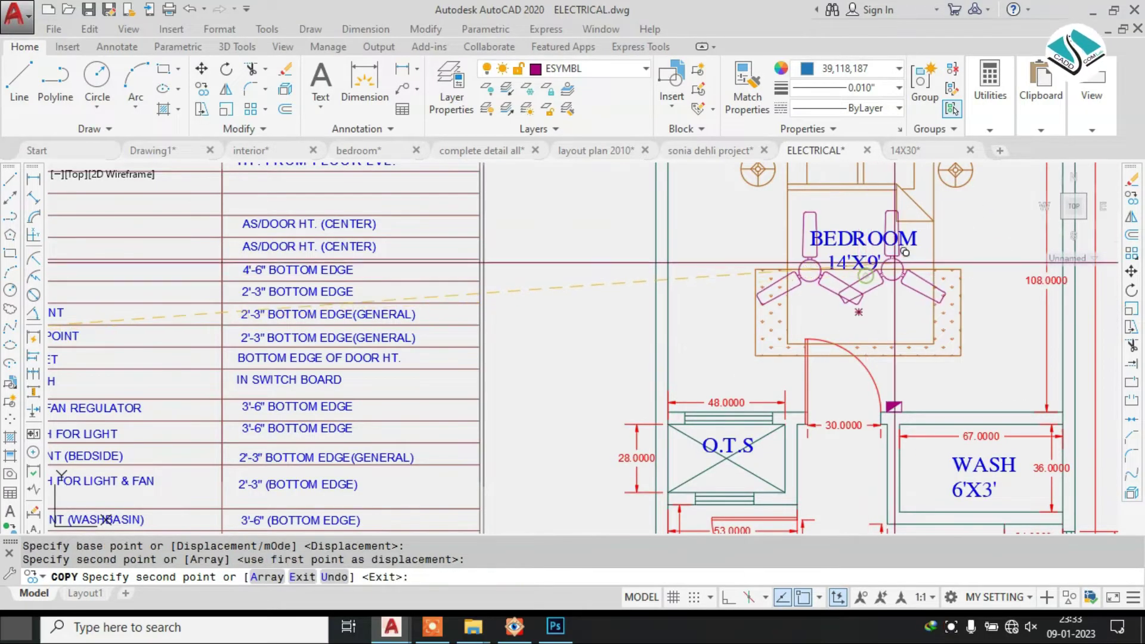
key("Escape")
- Erase the duplicate fan and move the remaining one to the bed's centreline at the upper edge of the rug
left_click(894, 245)
type("e")
key("Return")
left_click(809, 271)
type("m")
key("Return")
left_click(821, 258)
scroll(865, 261, "up", 2)
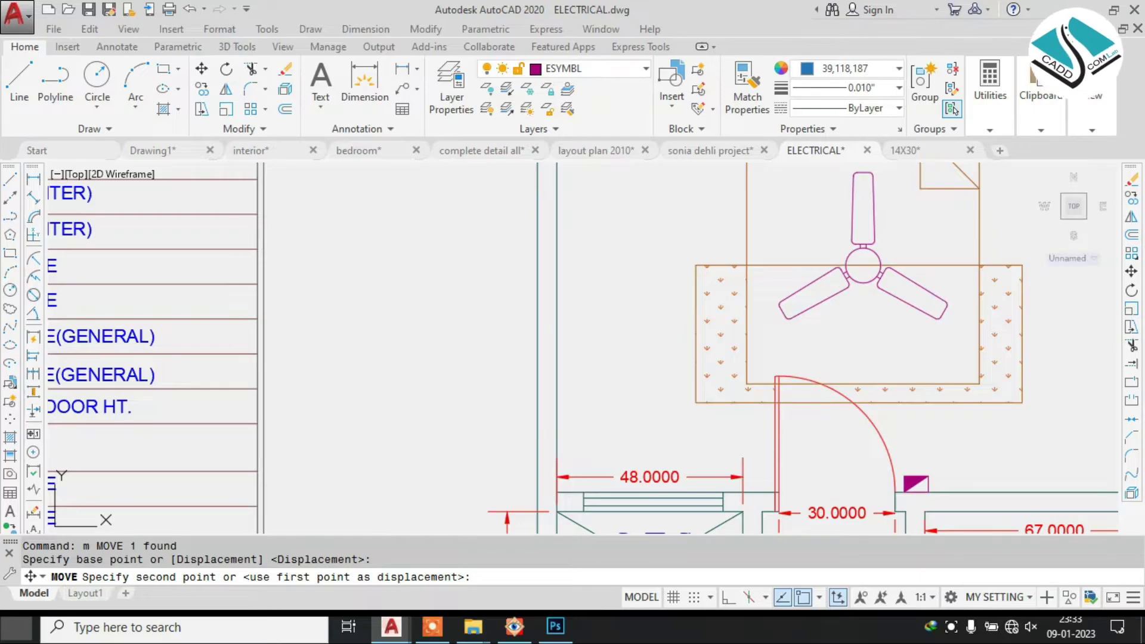
left_click(863, 265)
- Examine the power points on the wall beside the example bedroom's bed against the legend's symbols
scroll(725, 293, "down", 3)
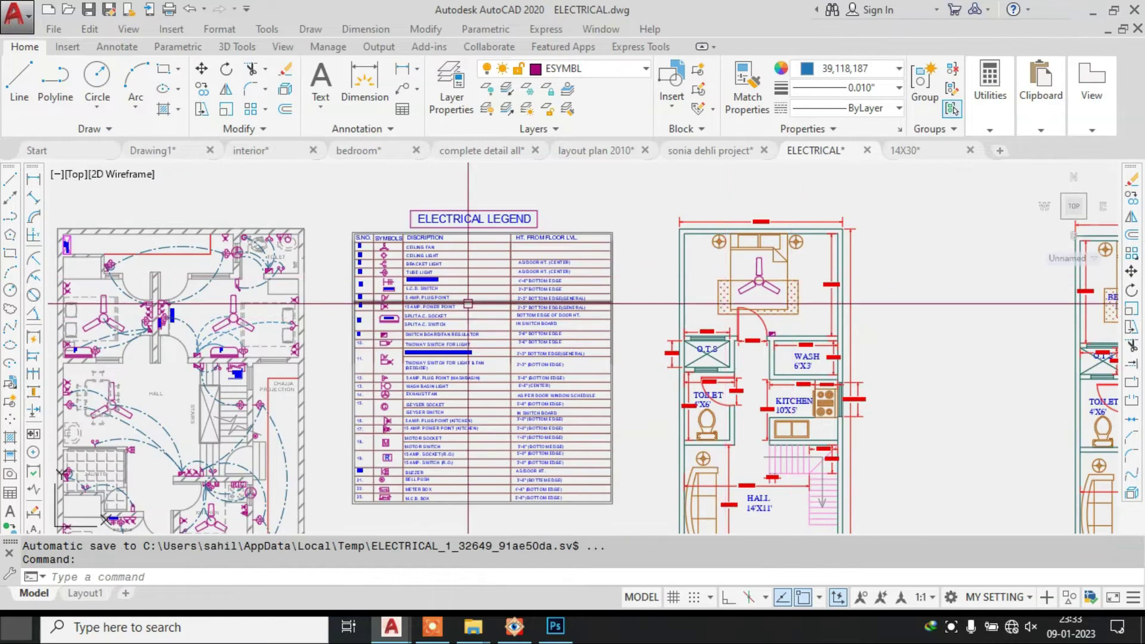
middle_click_drag(228, 317, 479, 248)
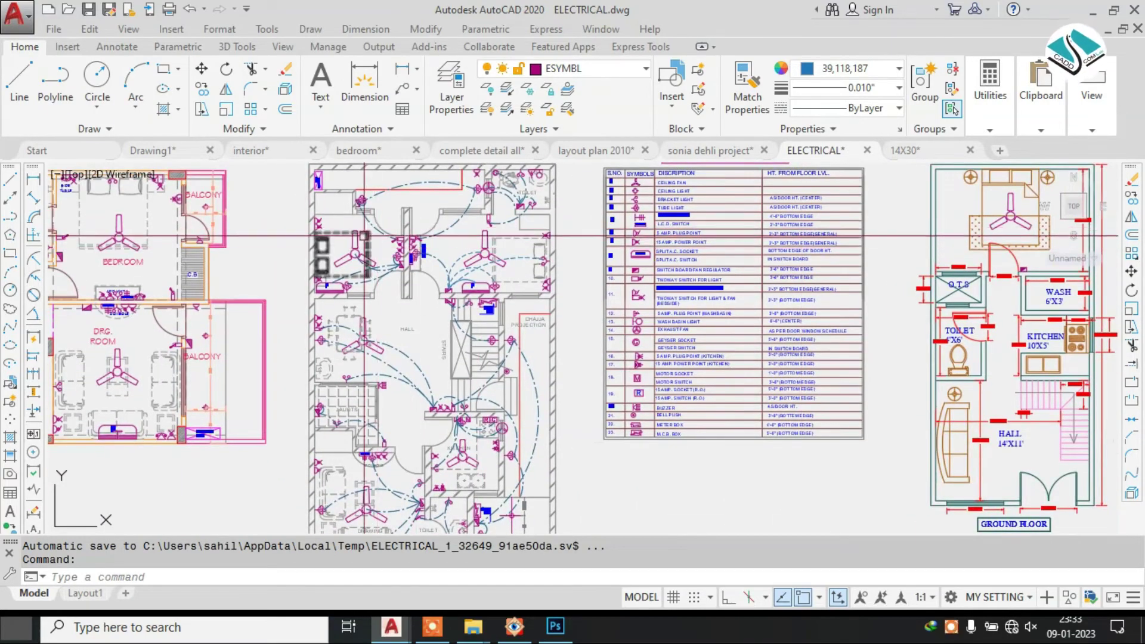
scroll(537, 256, "up", 3)
scroll(575, 254, "up", 2)
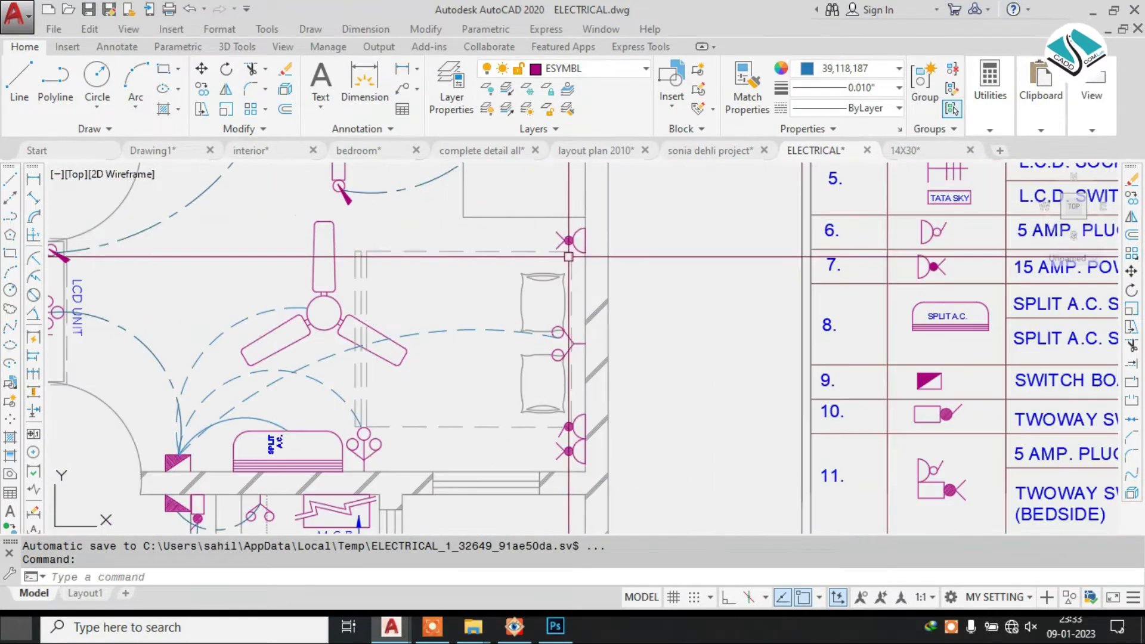
left_click(570, 425)
left_click(567, 450)
middle_click_drag(736, 380, 541, 401)
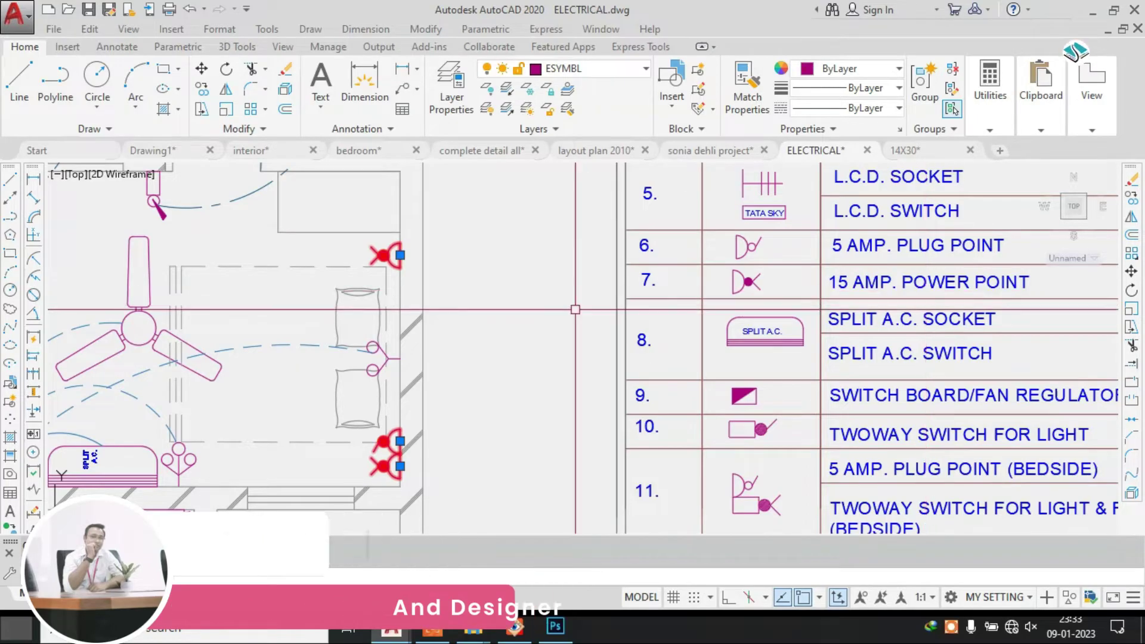
key("Escape")
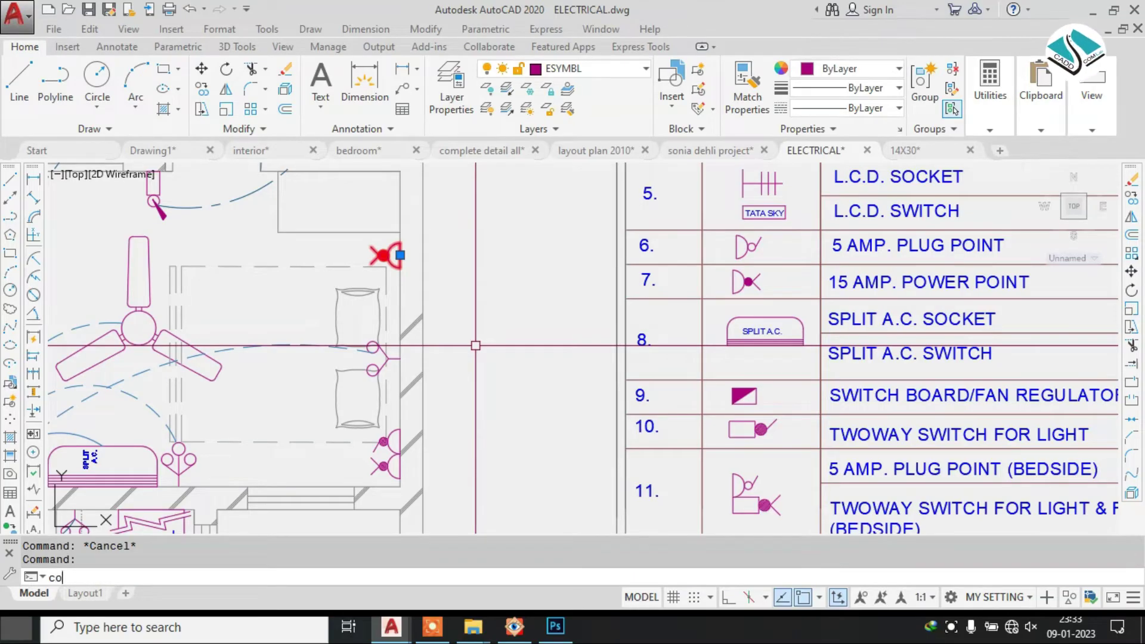
- Copy the example bedroom's power point symbol to the empty space above the ground floor bedroom
key("Return")
left_click(384, 256)
scroll(316, 331, "down", 4)
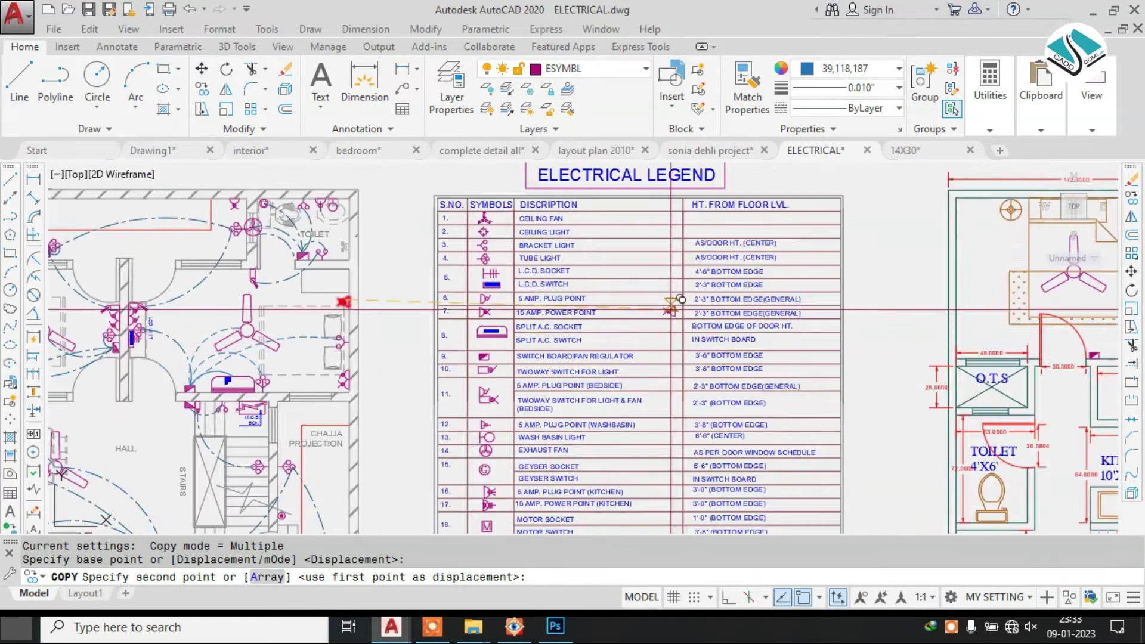
middle_click_drag(672, 309, 222, 426)
scroll(558, 306, "up", 4)
left_click(609, 227)
key("Escape")
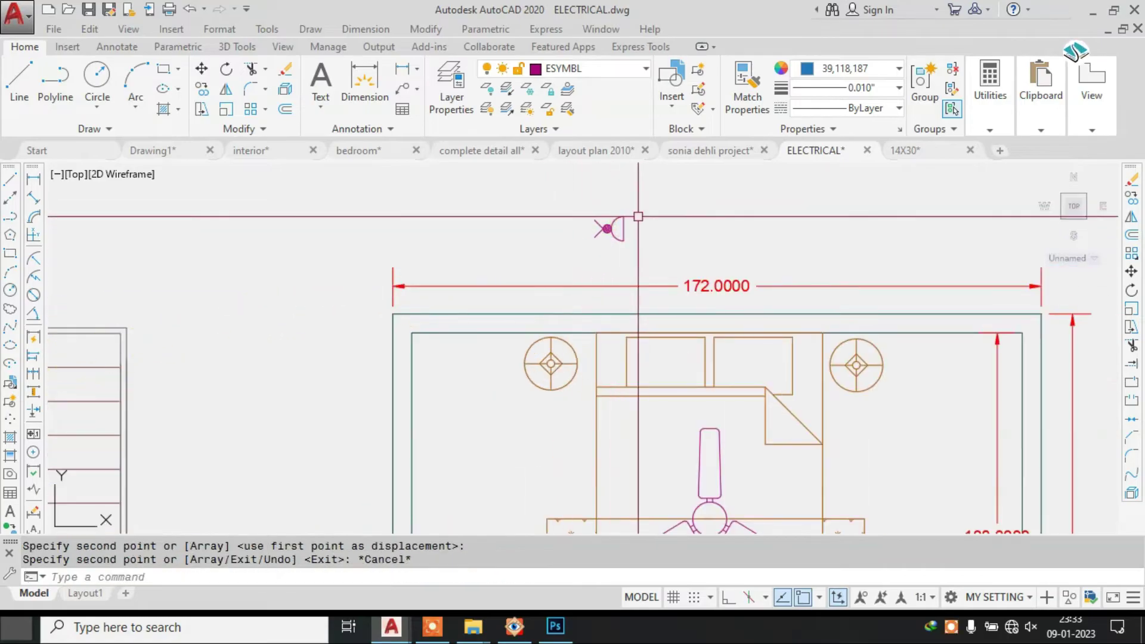
- Rotate the copied power point symbol 90 degrees so its flat side faces up
left_click(542, 264)
type("ro")
key("Return")
left_click(611, 230)
key("Return")
left_click(611, 230)
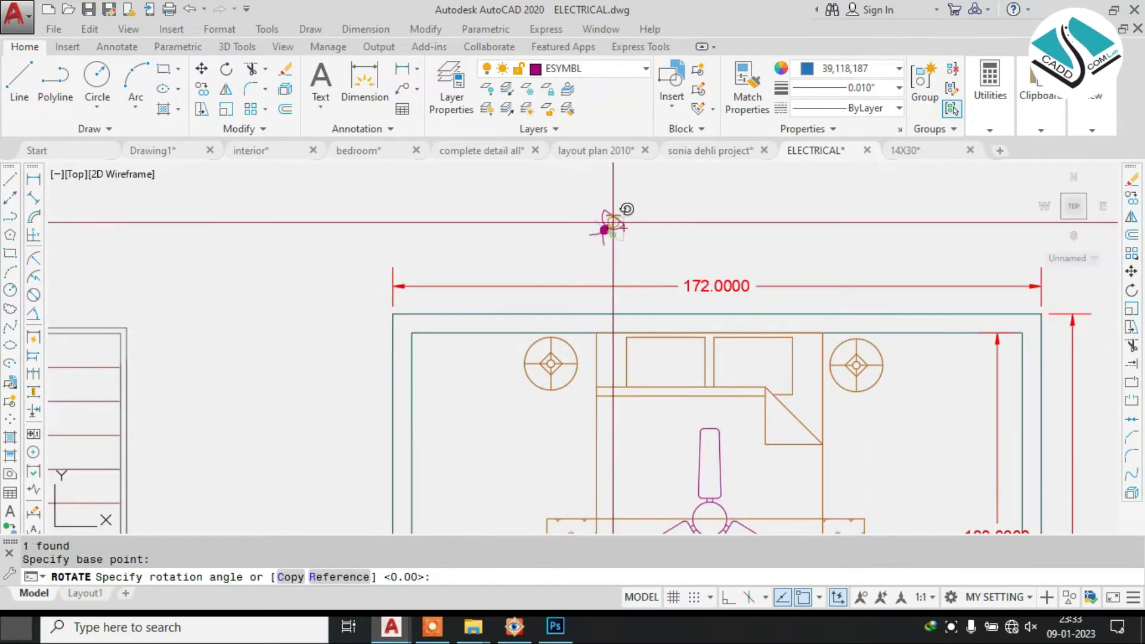
left_click(728, 598)
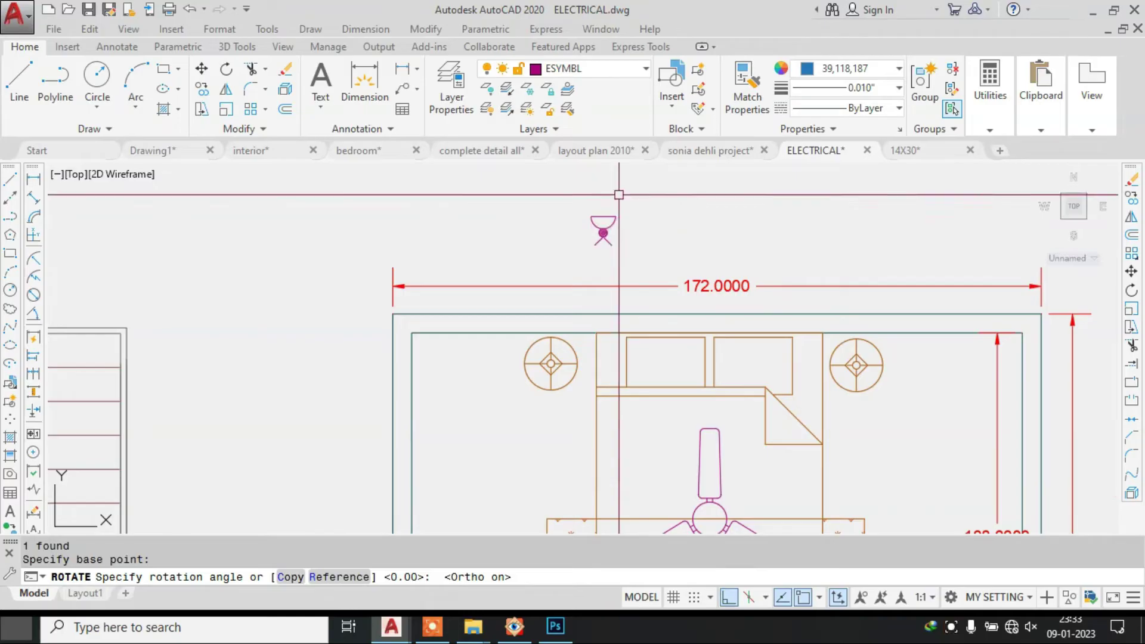
left_click(604, 227)
- Move the rotated power point onto the bedroom's upper wall, between the left bedside lamp and the bed
left_click(674, 210)
left_click(583, 250)
type("m")
left_click(576, 225)
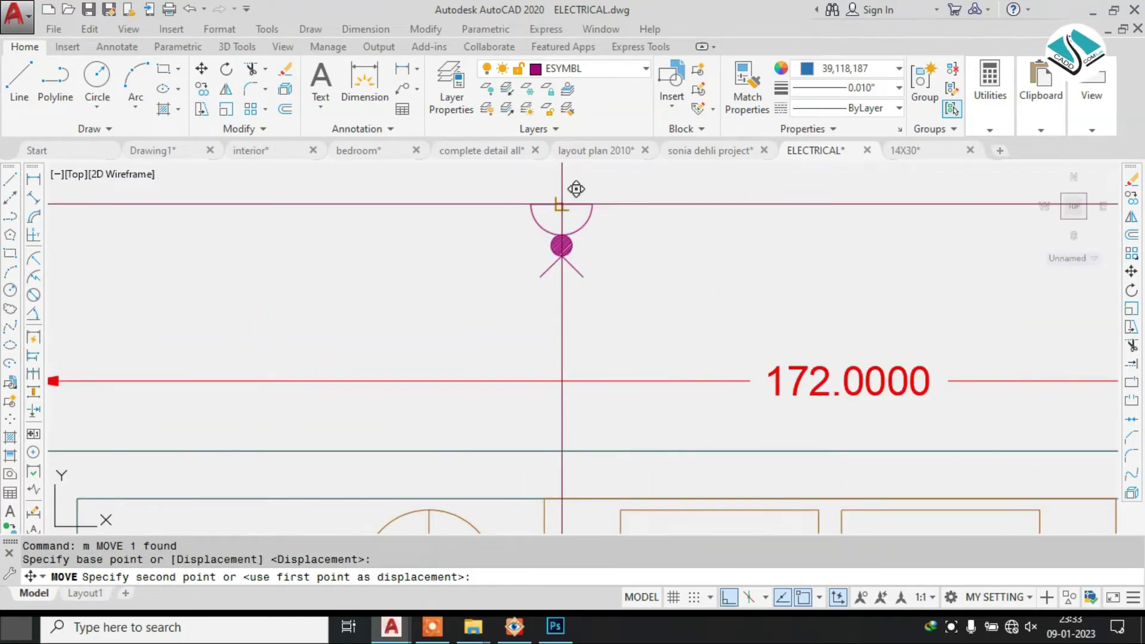
scroll(576, 238, "down", 3)
scroll(622, 381, "up", 5)
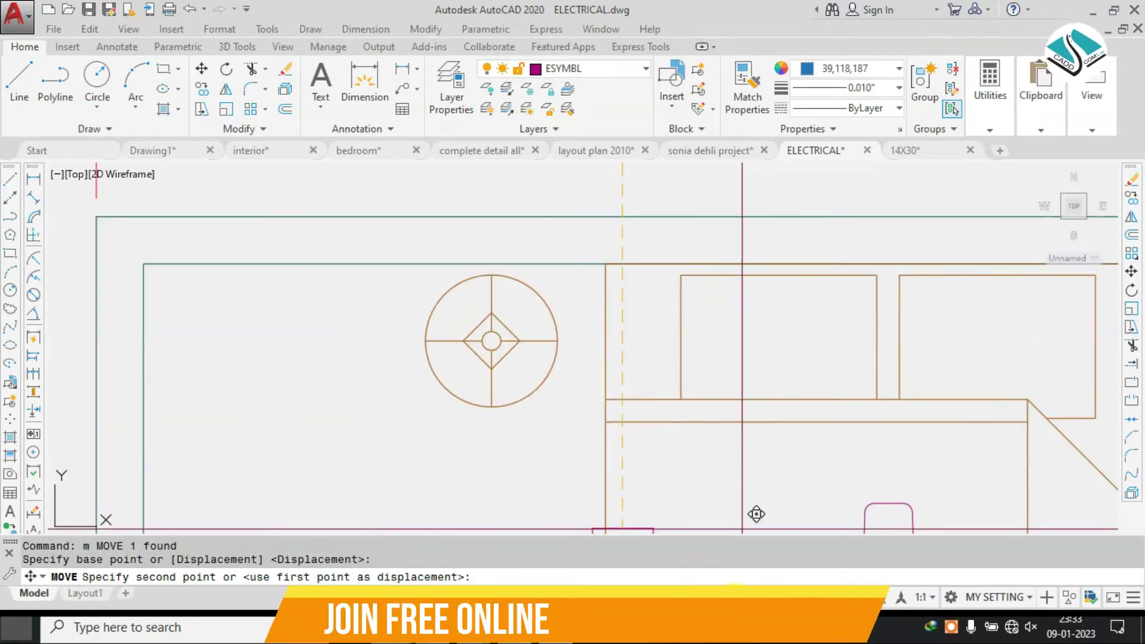
key("F8")
left_click(549, 288)
- Move the left bedside lamp slightly away from the bed to clear the power point symbol
left_click(501, 384)
left_click(478, 404)
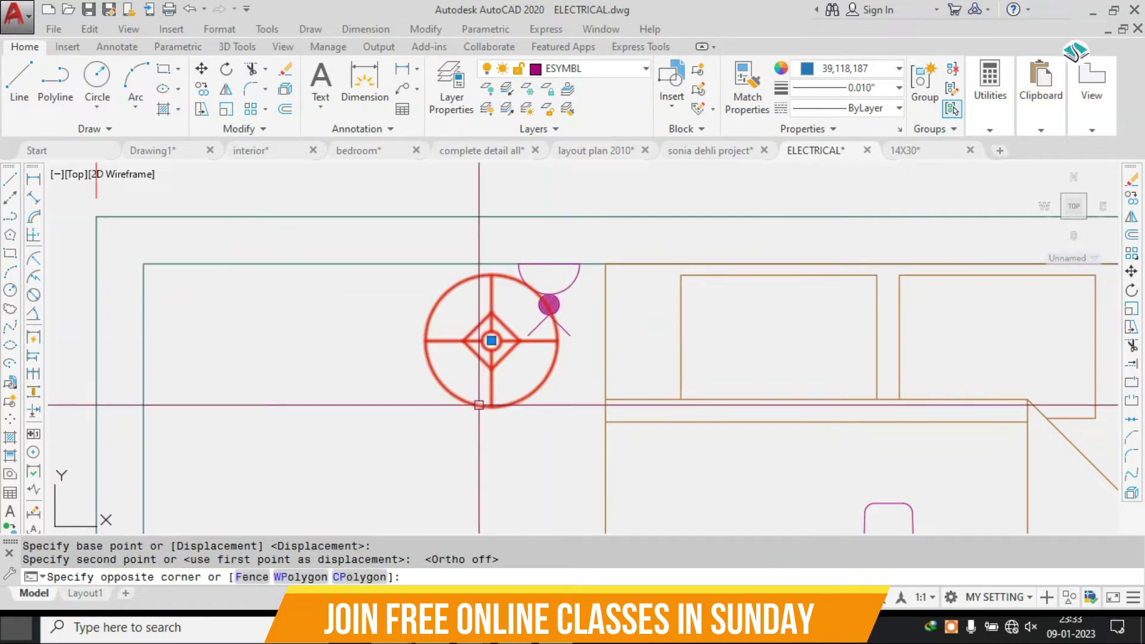
type("m")
key("Return")
left_click(491, 341)
key("Escape")
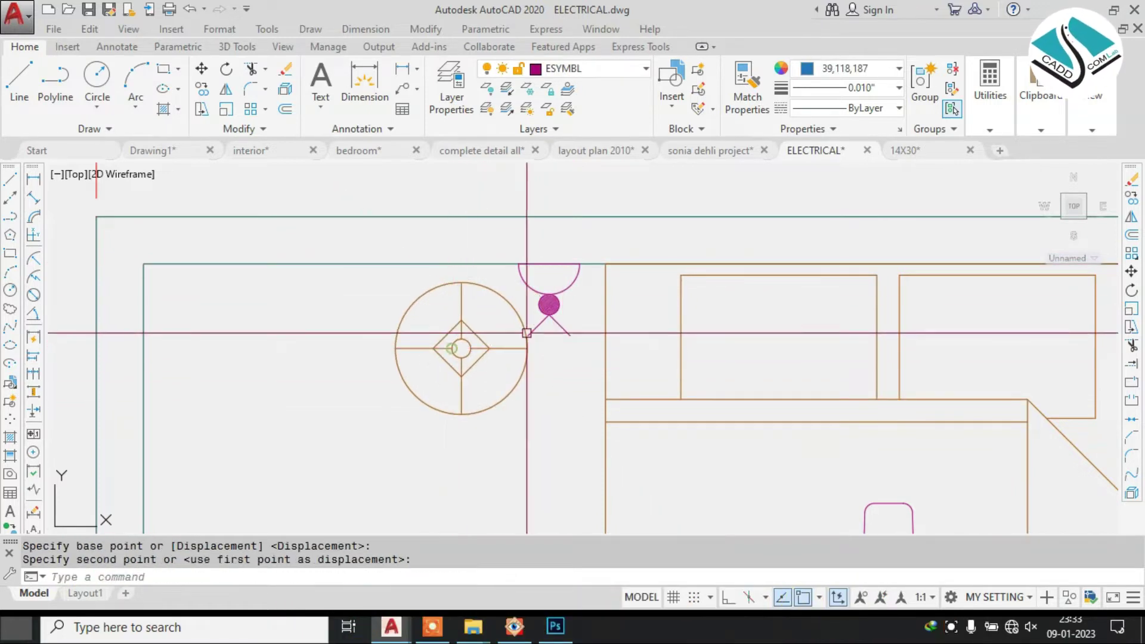
- Copy the two-circle wall light symbol from the example bedroom's bed wall to the head of the ground floor bed
scroll(205, 427, "down", 5)
scroll(205, 428, "up", 9)
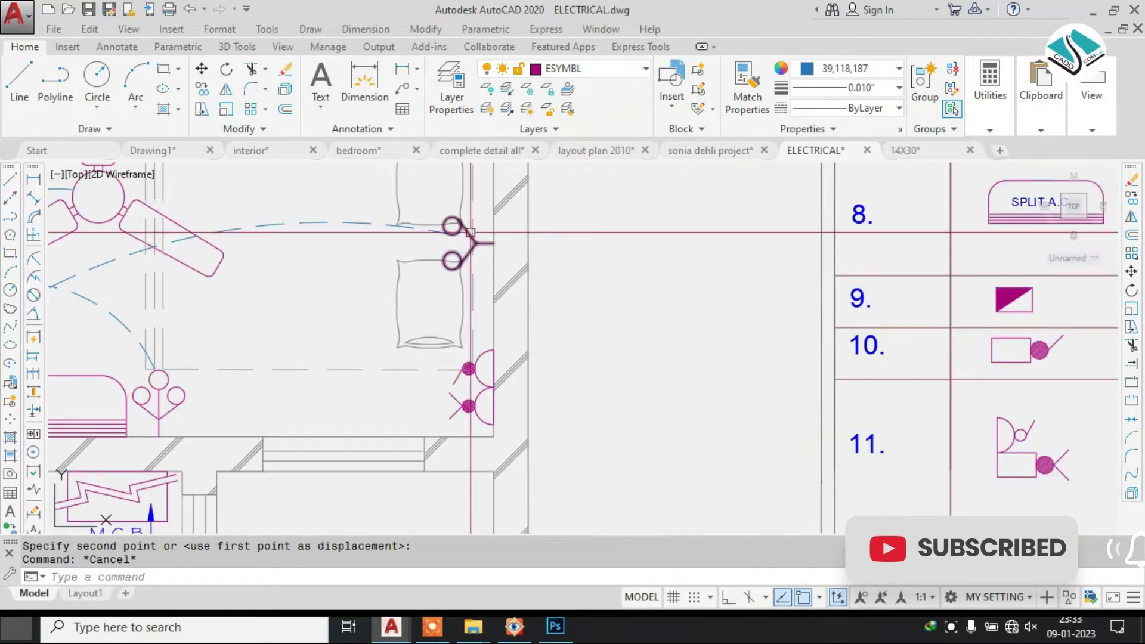
left_click(470, 234)
type("co")
left_click(467, 233)
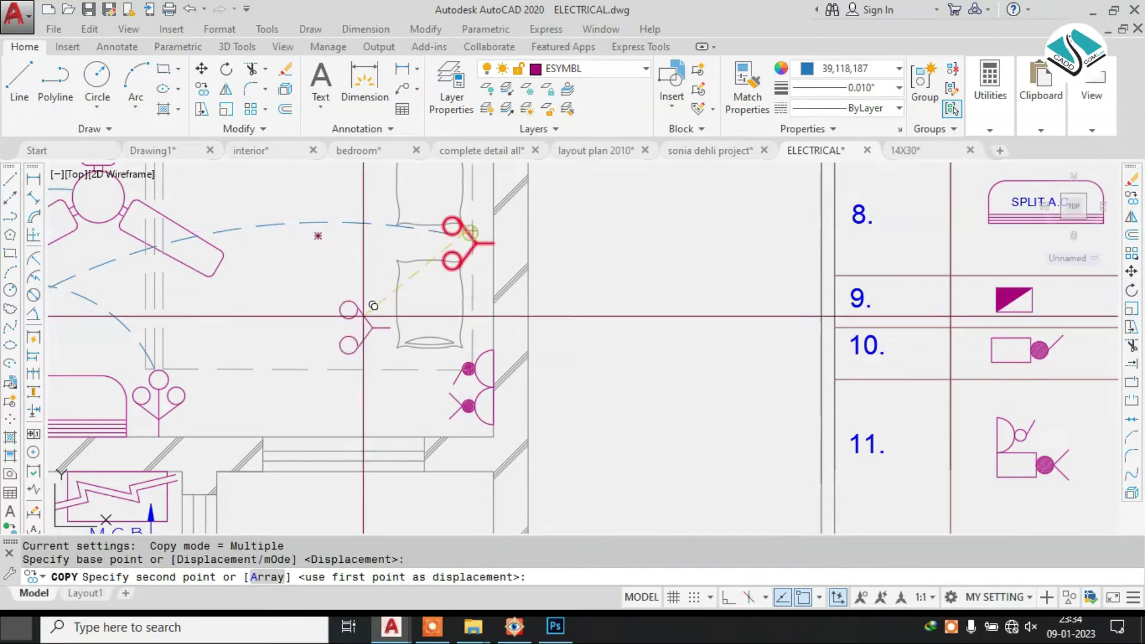
scroll(470, 233, "down", 5)
scroll(644, 264, "up", 8)
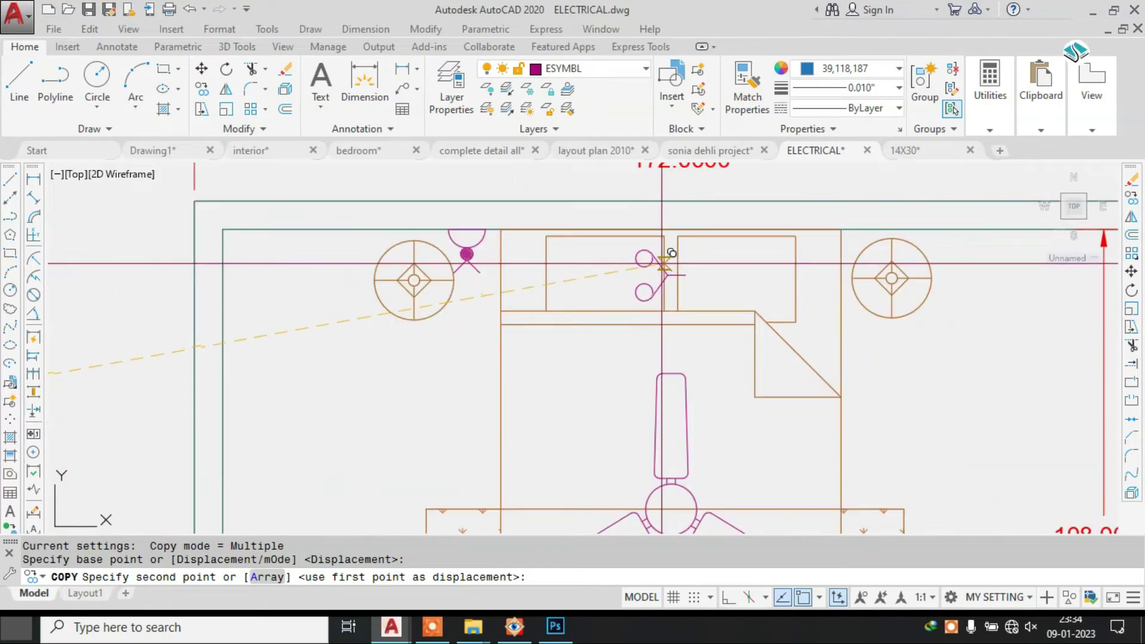
left_click(651, 265)
key("Escape")
- Rotate the copied wall light symbol 90 degrees about its stem end so the stem points up
left_click(650, 264)
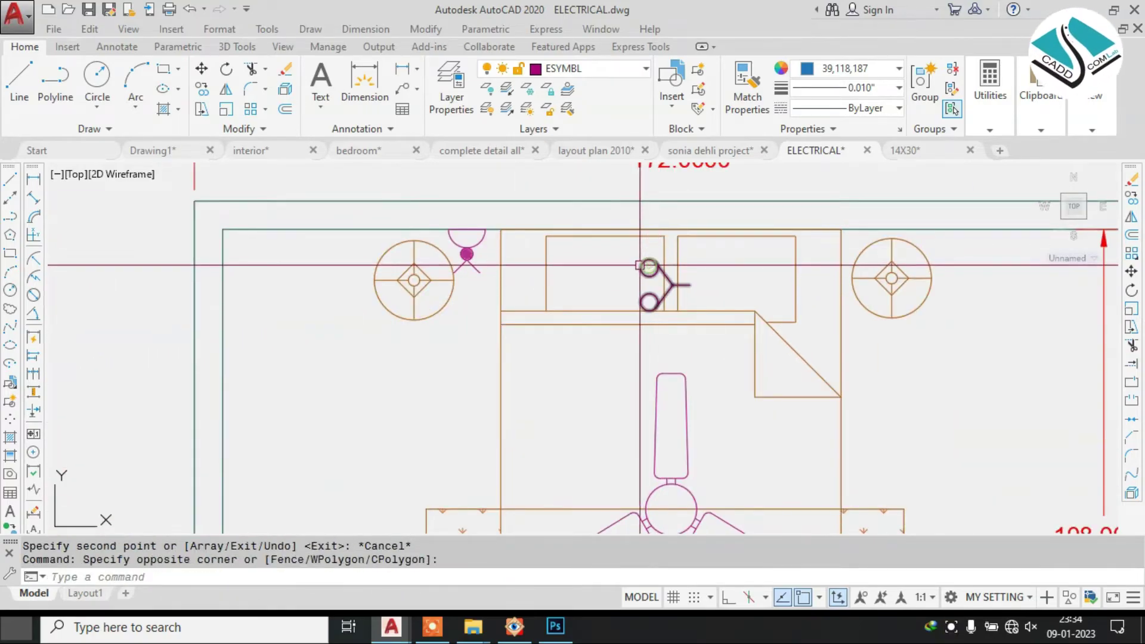
type("r")
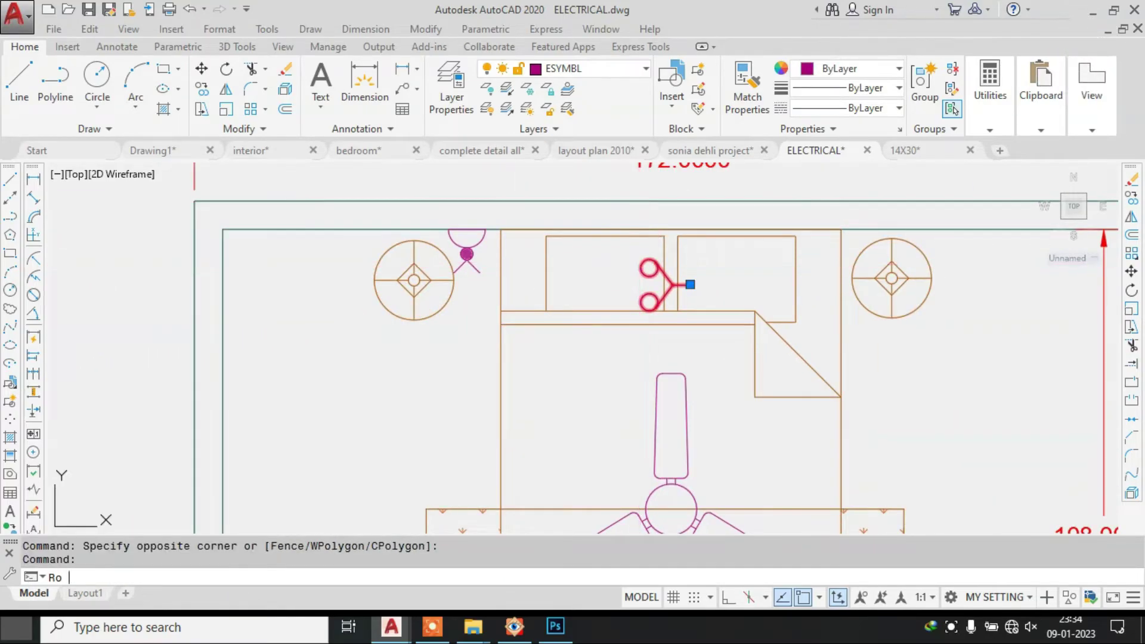
key("Return")
left_click(690, 285)
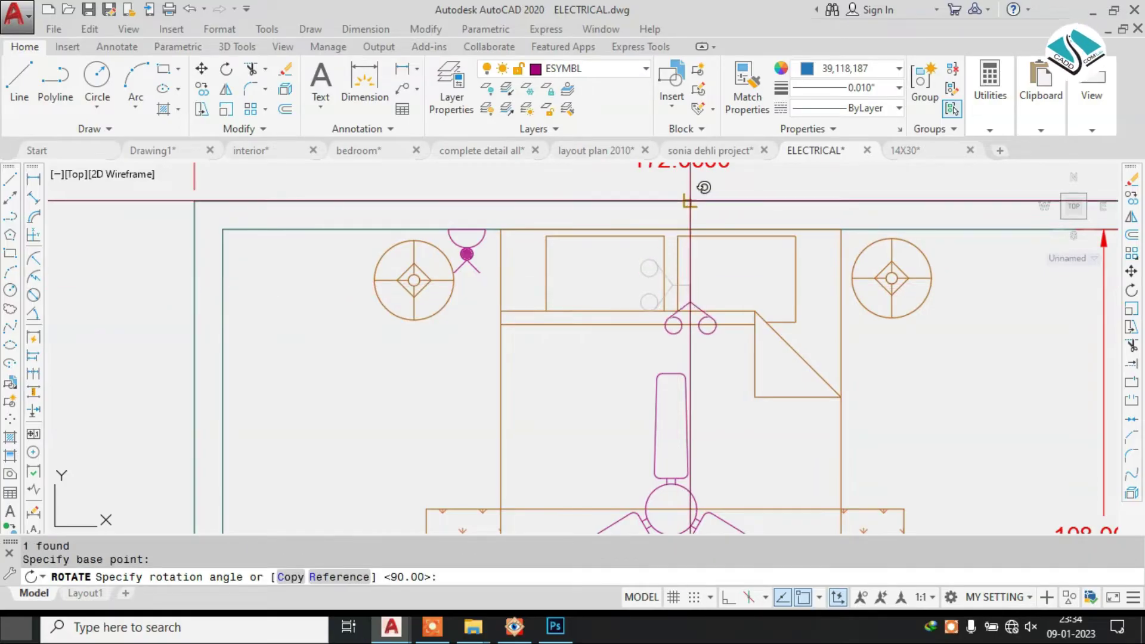
left_click(694, 207)
key("Escape")
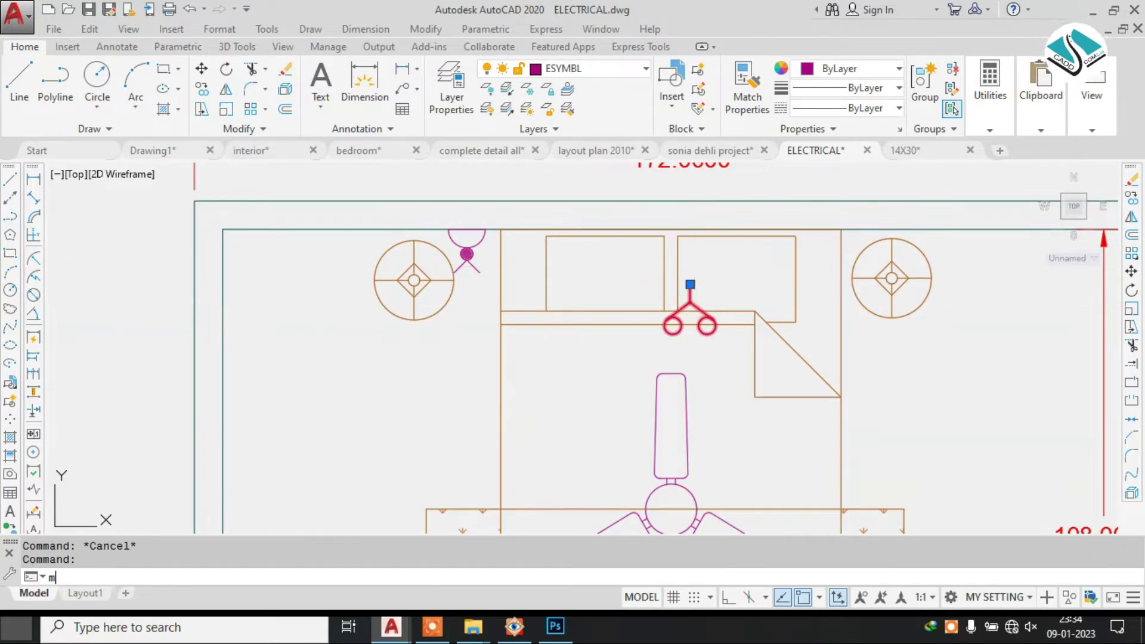
- Move the wall light symbol by its stem end onto the upper wall, centred between the bed's two pillows
key("Return")
left_click(690, 284)
left_click(671, 230)
key("Escape")
- Copy the wall light symbol to the open floor area near the bedroom's left wall
left_click(693, 263)
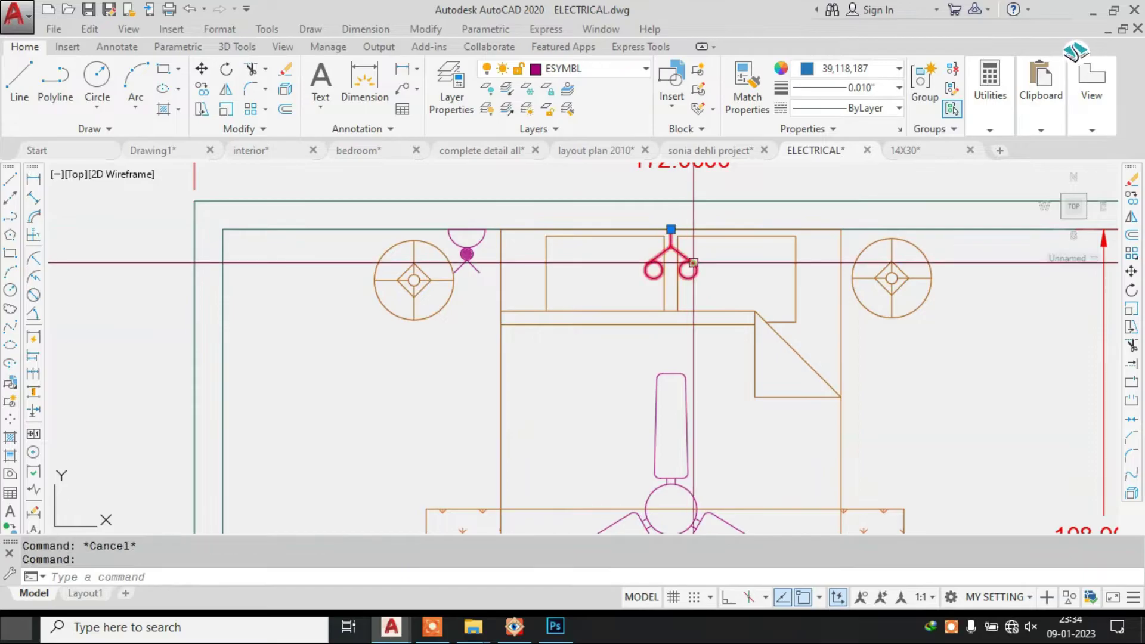
type("co")
key("Return")
left_click(671, 230)
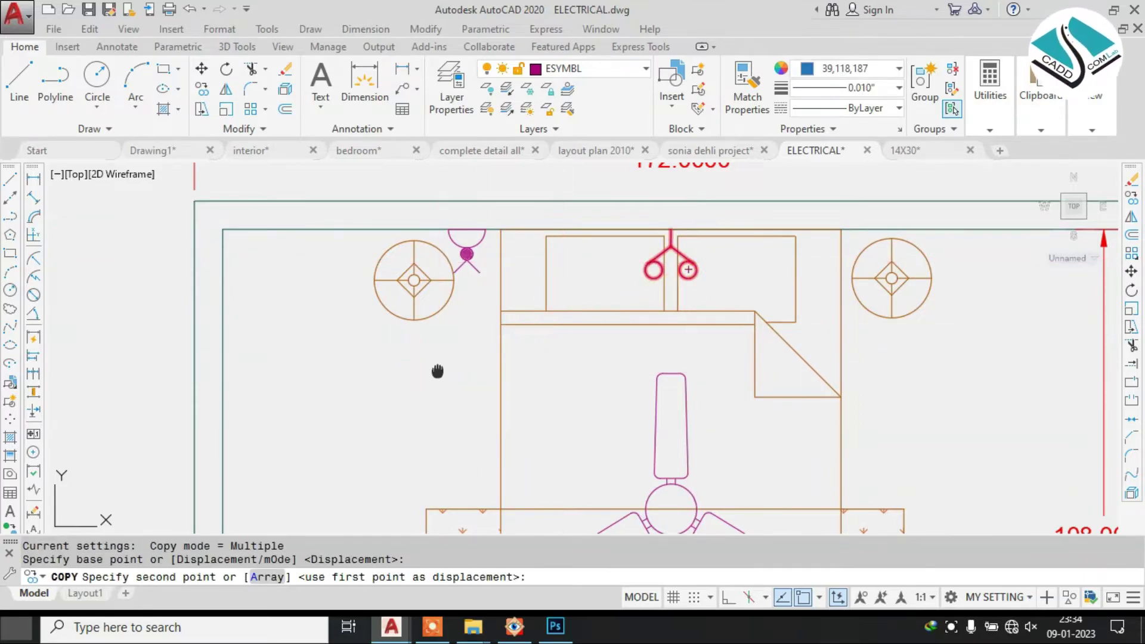
middle_click_drag(338, 453, 524, 286)
key("Escape")
- Rotate the wall light copy near the bedroom's left wall 90 degrees so its stem points toward that wall
left_click(539, 310)
left_click(471, 384)
type("r")
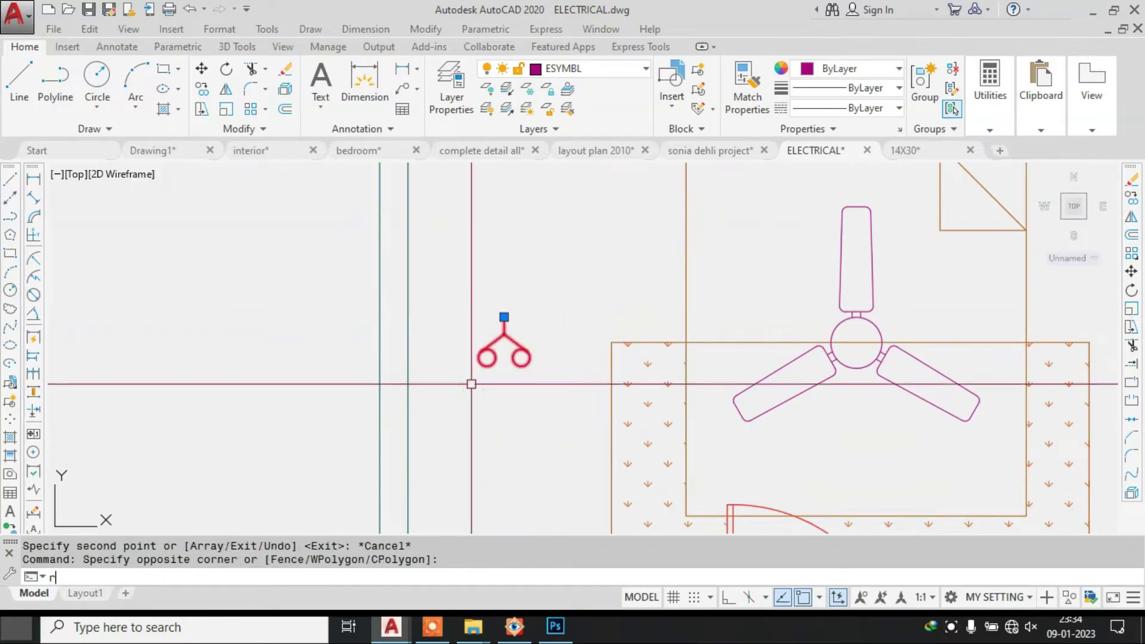
type("o")
key("Return")
left_click(518, 343)
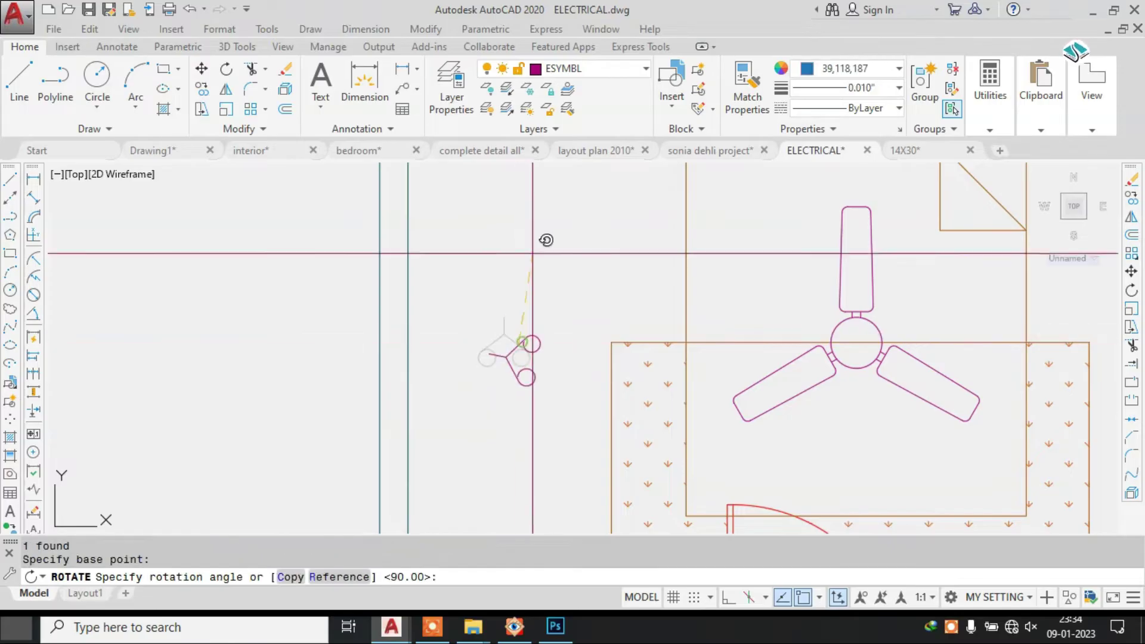
left_click(728, 597)
left_click(525, 248)
- Move the rotated wall light by its stem end onto the inner face of the bedroom's left wall
left_click(563, 256)
left_click(476, 435)
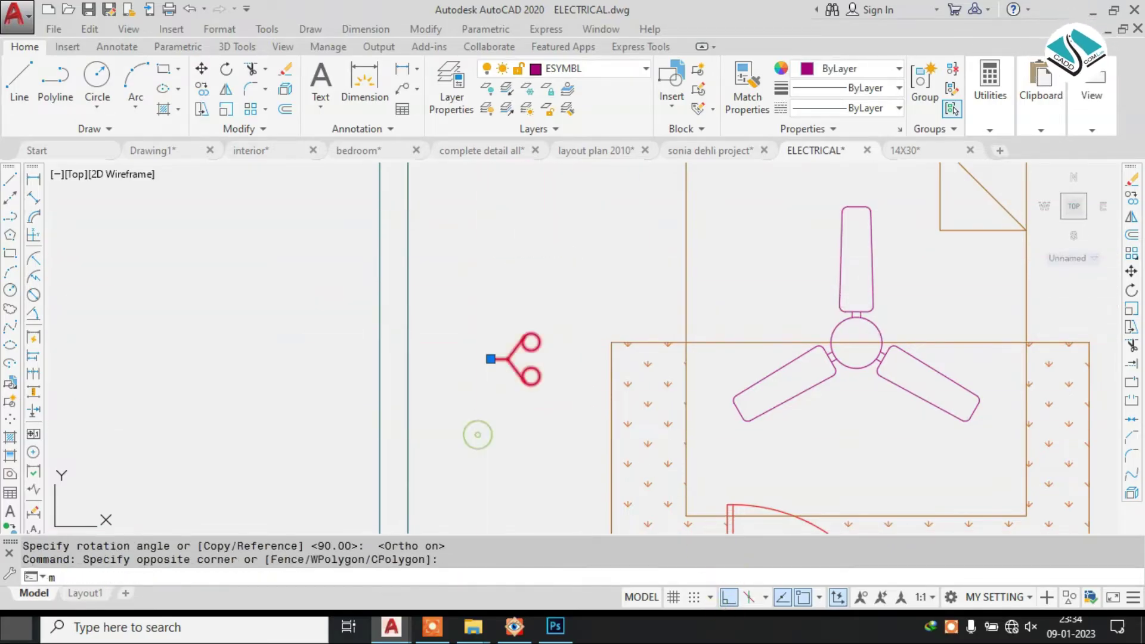
type("m")
key("Return")
left_click(491, 361)
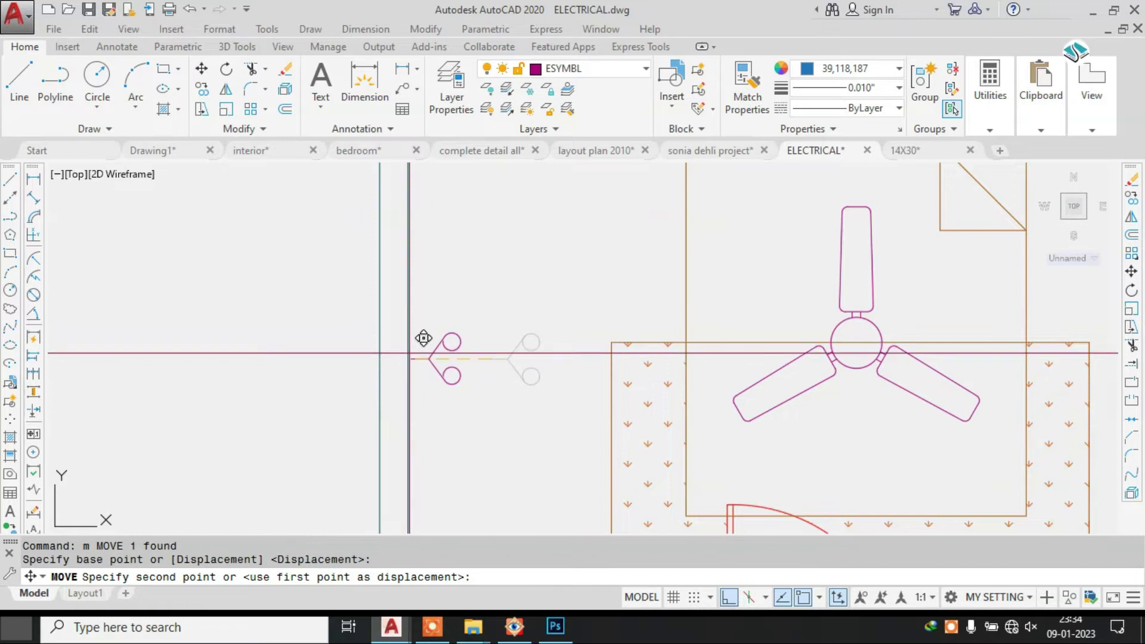
left_click(440, 342)
- Copy the 15 amp power point symbol from beside the example bed to the open area beyond the ground floor bed's right side table
scroll(555, 345, "down", 4)
mouse_move(566, 346)
middle_mouse_down()
mouse_move(788, 343)
mouse_move(881, 326)
middle_mouse_up()
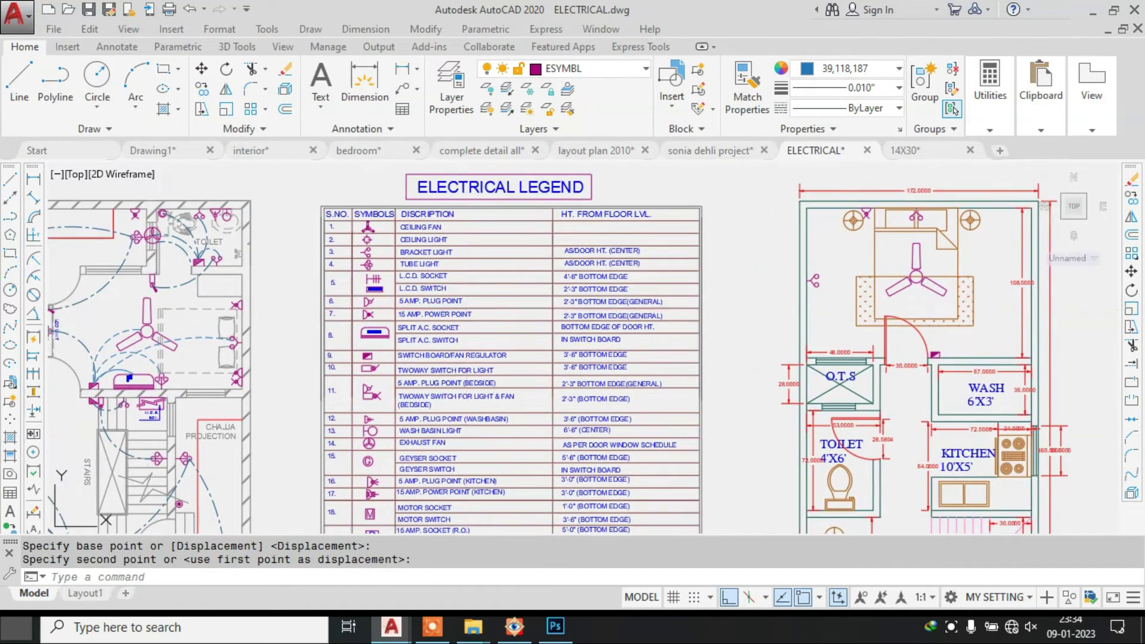
middle_click_drag(186, 321, 306, 307)
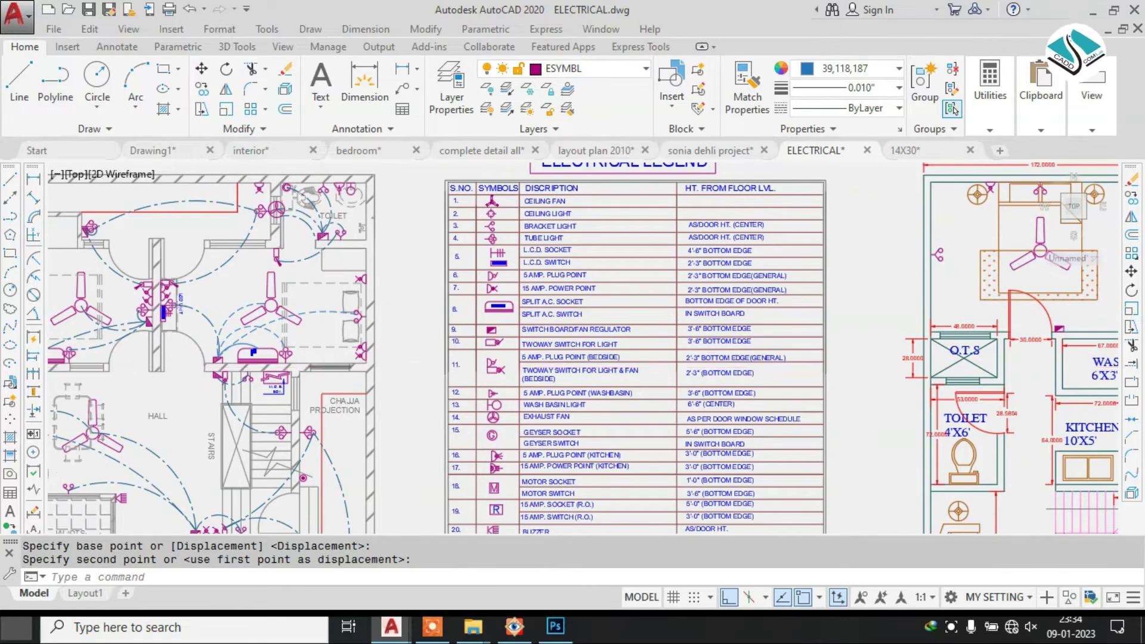
scroll(327, 356, "up", 4)
middle_click_drag(360, 350, 292, 440)
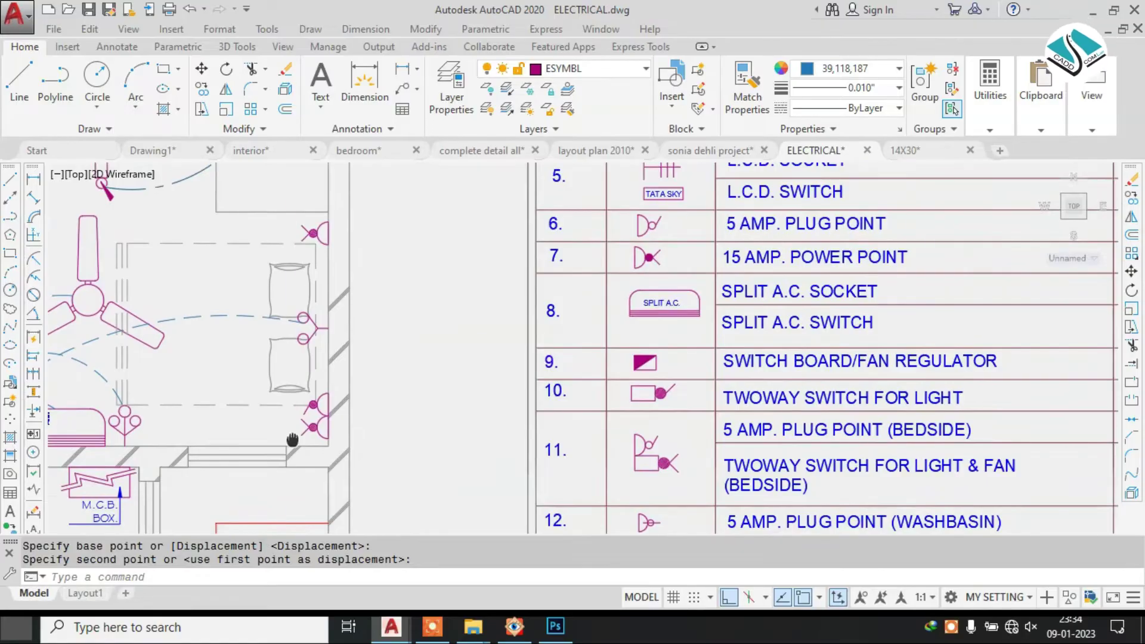
left_click(310, 427)
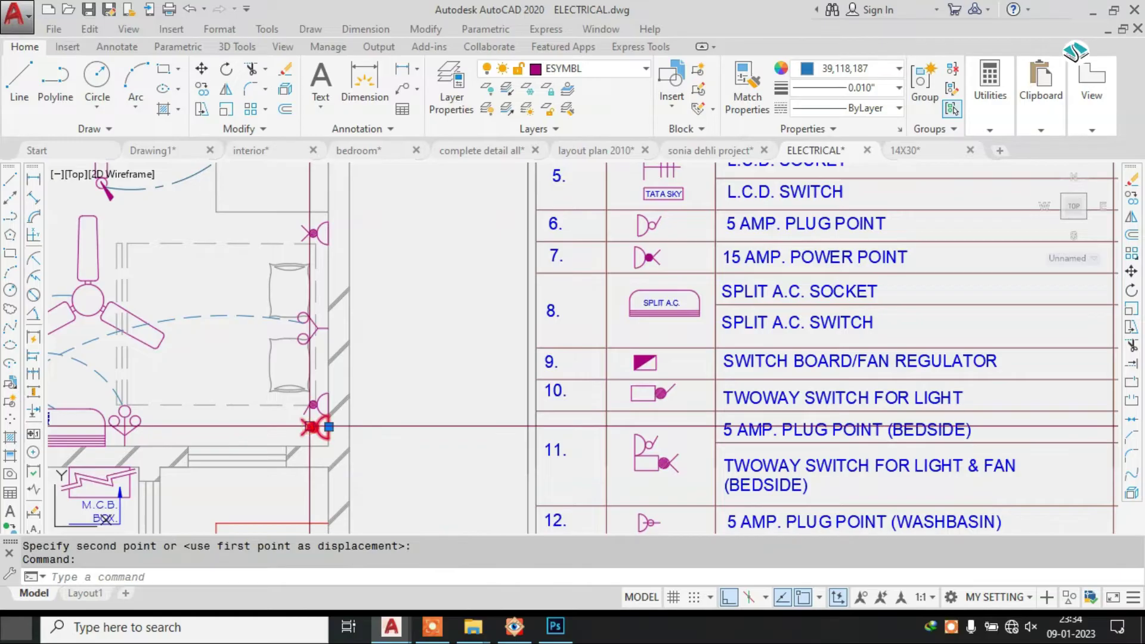
type("co")
key("Return")
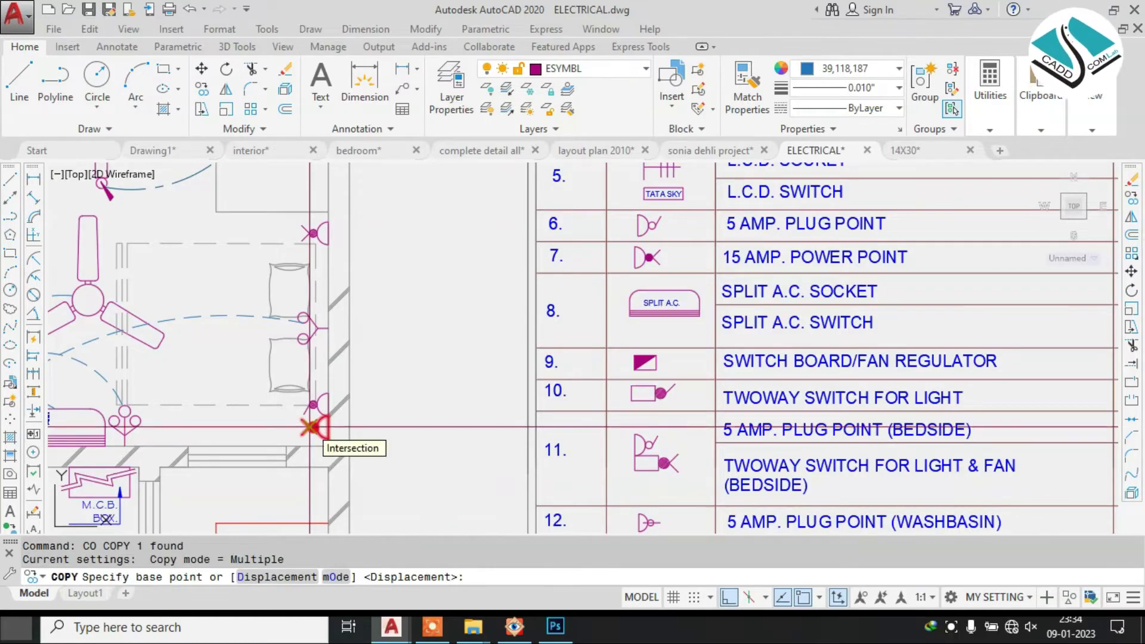
left_click(310, 427)
scroll(385, 486, "down", 5)
left_click(733, 595)
scroll(798, 295, "up", 5)
left_click(801, 406)
key("Escape")
- Rotate the copied power point symbol 90 degrees about its flat side's midpoint so the flat side faces the upper wall
left_click(836, 381)
left_click(787, 439)
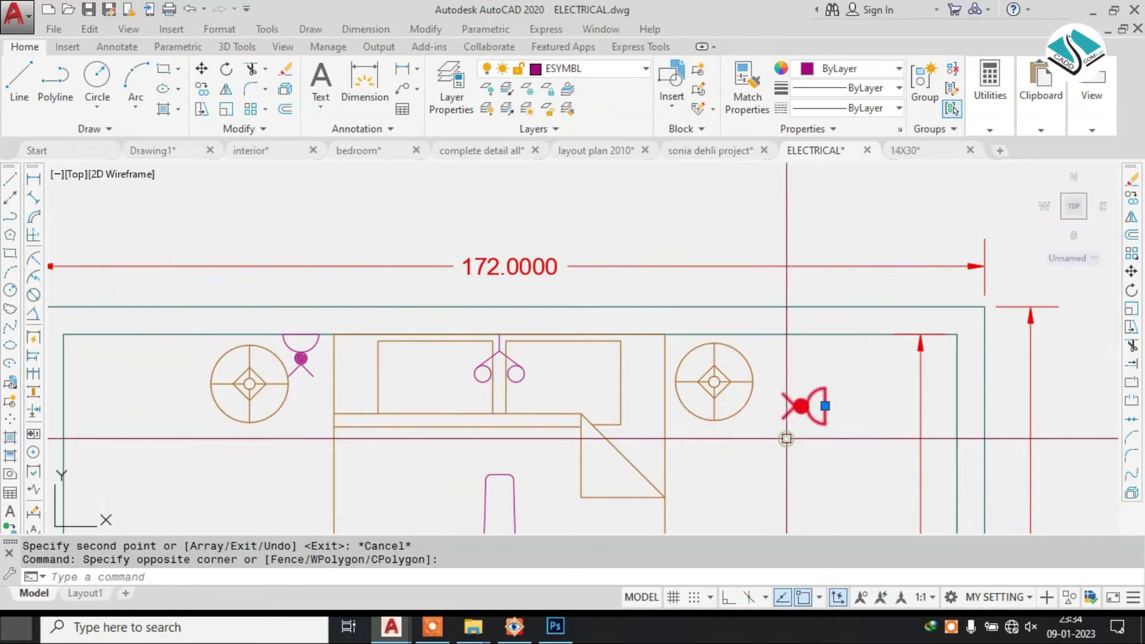
type("ro")
key("Return")
left_click(824, 406)
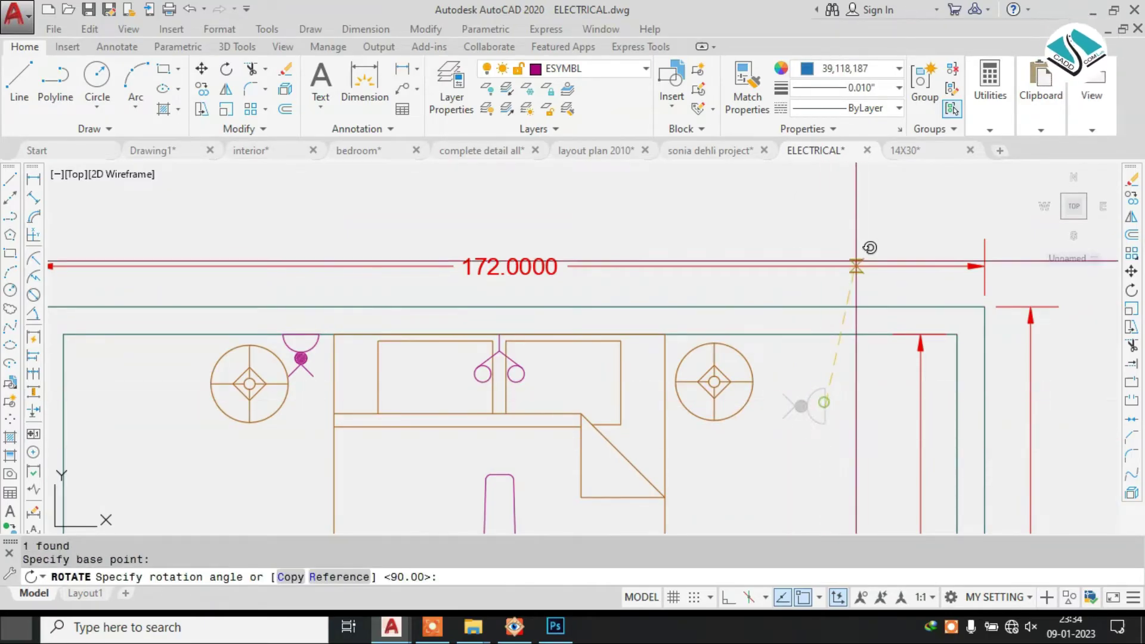
left_click(730, 598)
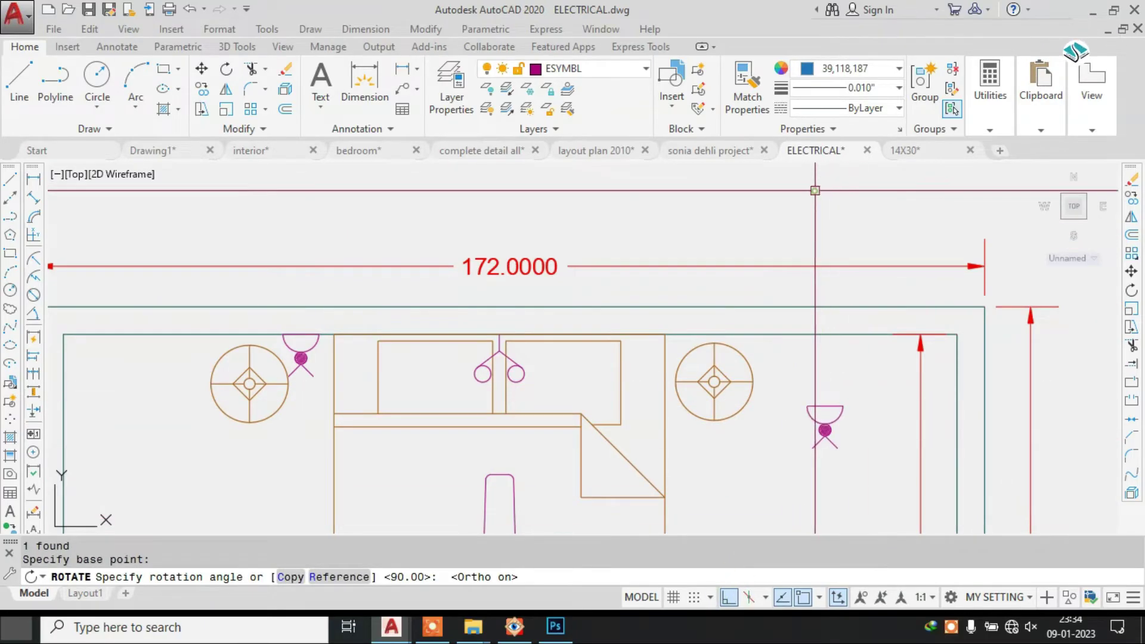
left_click(835, 393)
- Move the power point symbol onto the upper wall, between the bed and the right side table
left_click(832, 403)
type("m")
key("Return")
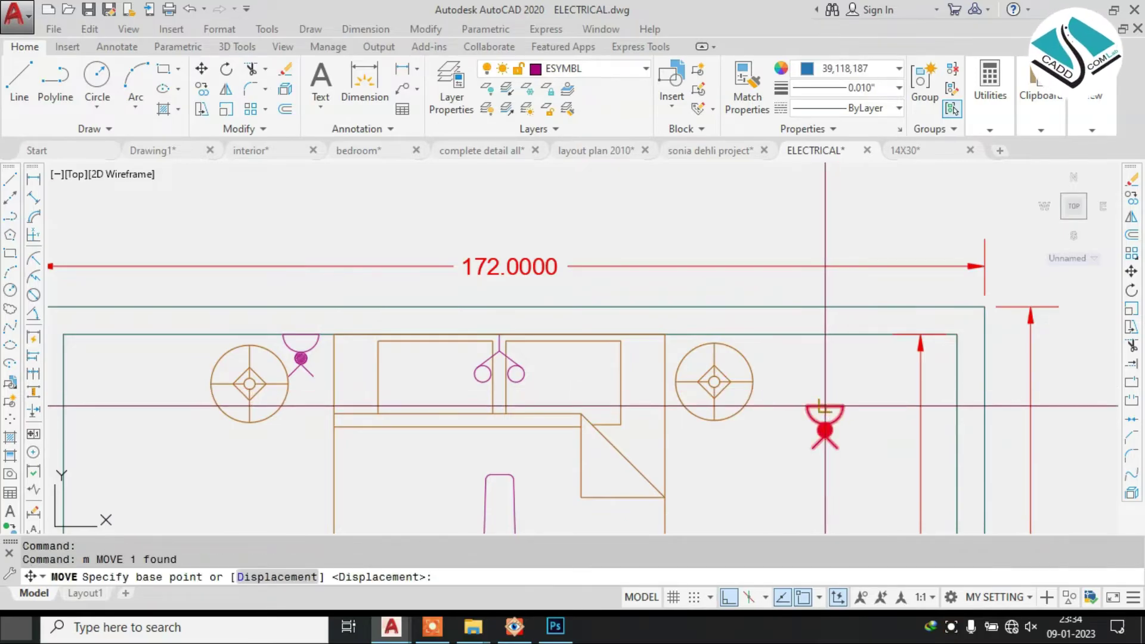
left_click(826, 405)
left_click(694, 336)
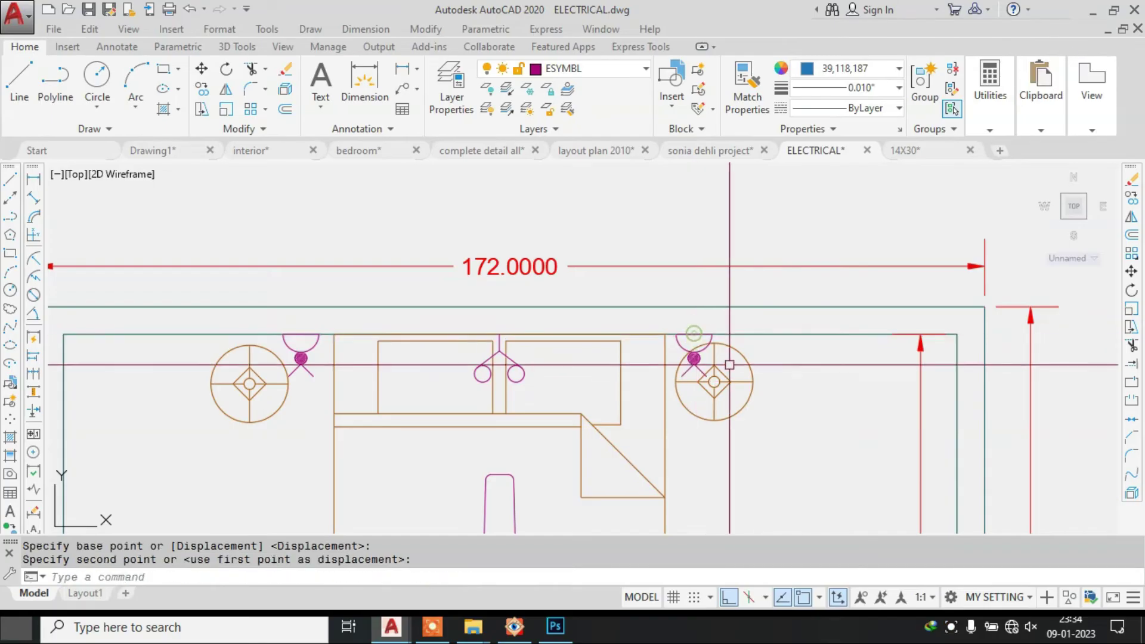
- Move the round right side table farther right, clear of the power point symbol
left_click(715, 381)
type("m")
key("Return")
left_click(715, 382)
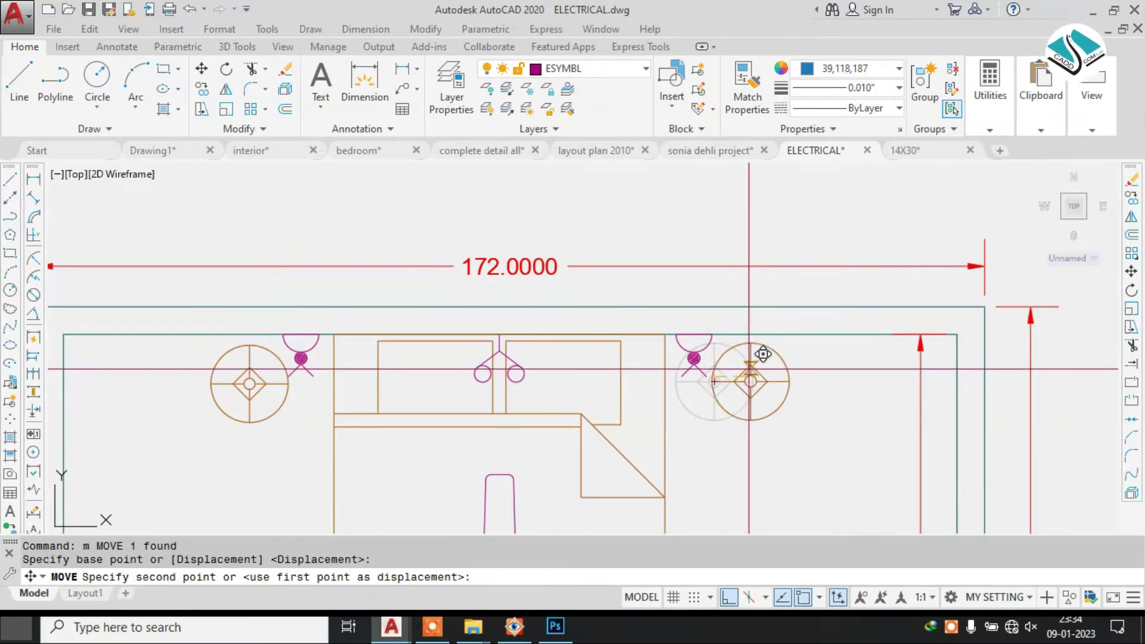
left_click(749, 368)
- Draw a wiring arc from the switchboard beside the bedroom door to the ceiling fan
scroll(452, 290, "down", 2)
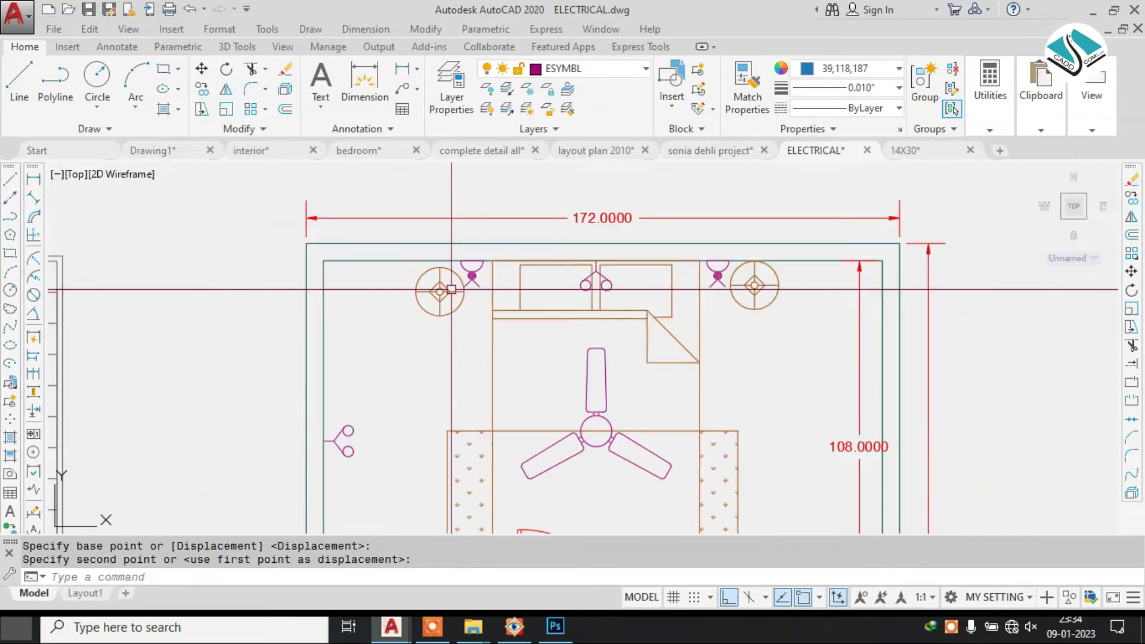
scroll(632, 273, "down", 4)
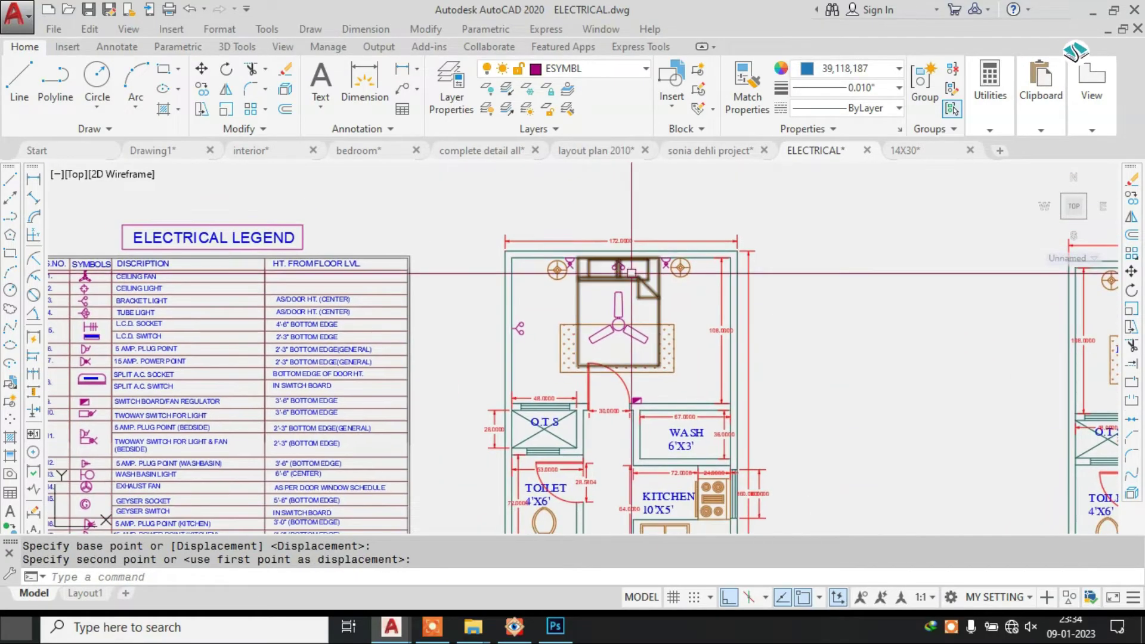
scroll(631, 273, "up", 2)
middle_click_drag(600, 342, 603, 313)
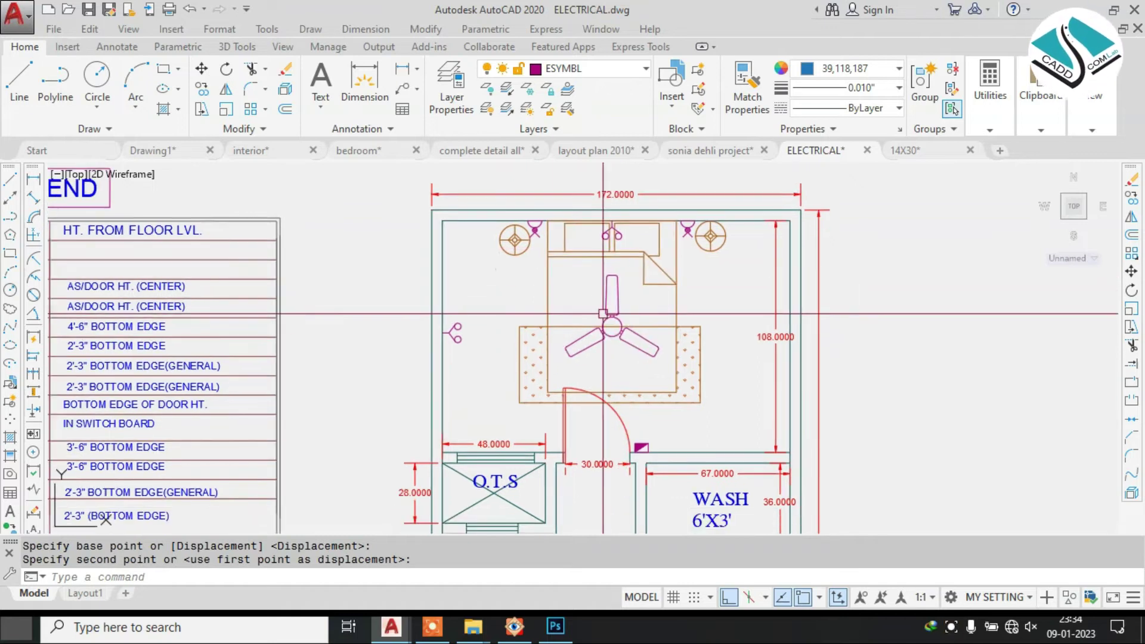
left_click(124, 68)
scroll(652, 400, "up", 2)
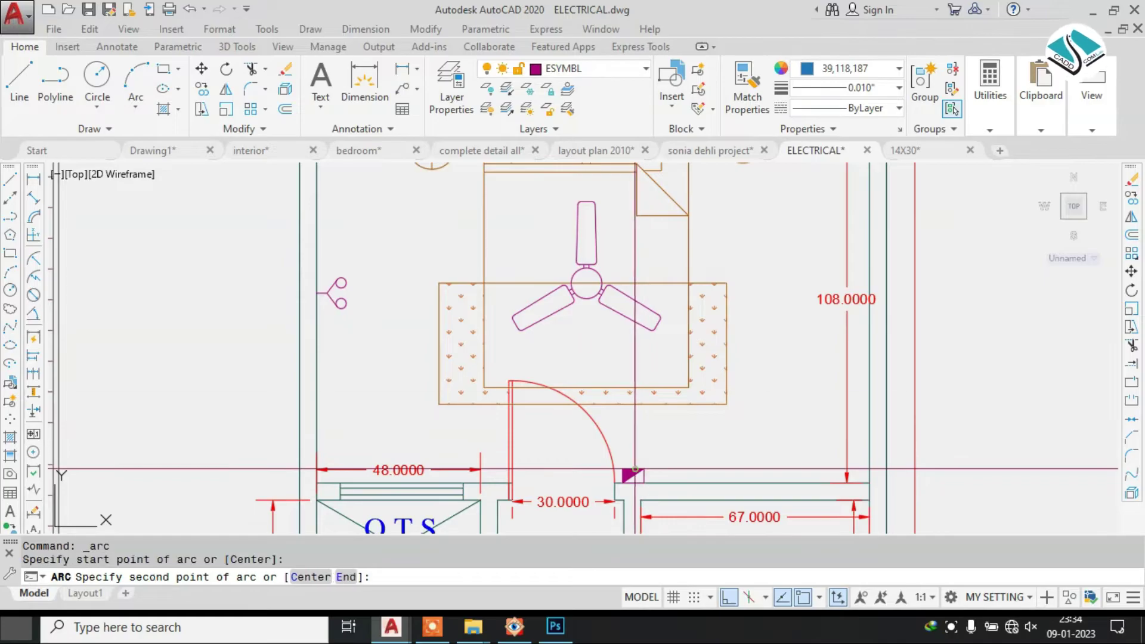
left_click(621, 370)
key("Escape")
left_click(636, 469)
left_click(739, 341)
middle_click_drag(716, 245, 714, 290)
key("Escape")
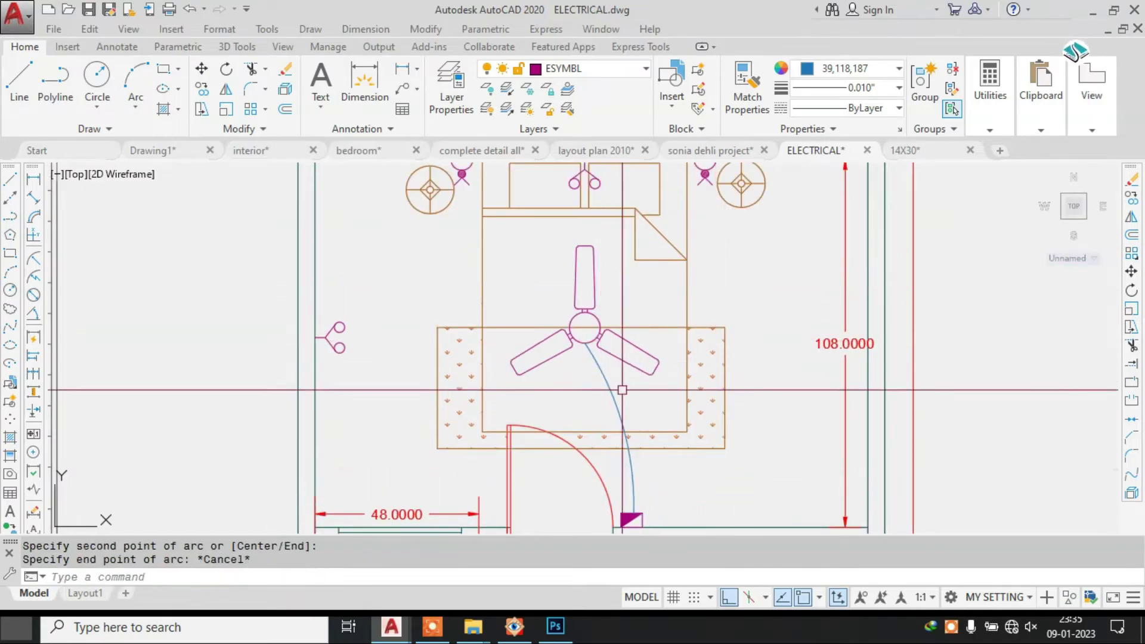
- Draw a wiring arc from the switchboard, bulging right past the fan, to the wall light above the bed
key("space")
left_click(634, 513)
left_click(688, 339)
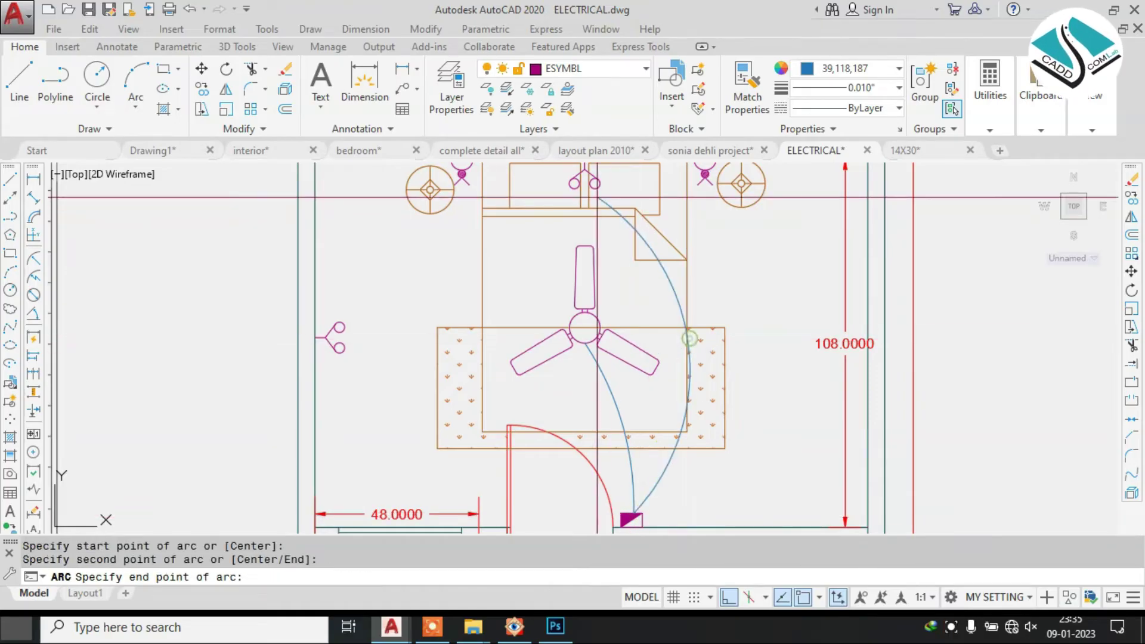
left_click(596, 189)
key("Escape")
- Draw a wiring arc from the switchboard to the wall light on the bedroom's left wall
key("space")
left_click(634, 506)
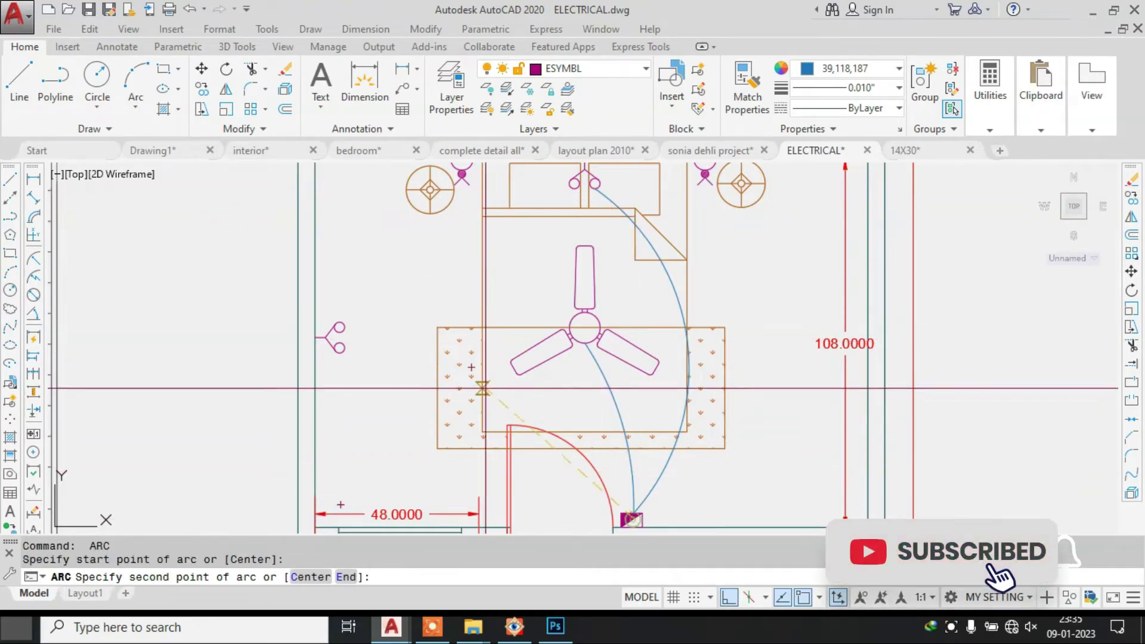
left_click(476, 381)
key("Escape")
- Copy the split A.C. symbol from the example drawing room to the bedroom's lower wall above the wash area
scroll(339, 348, "down", 10)
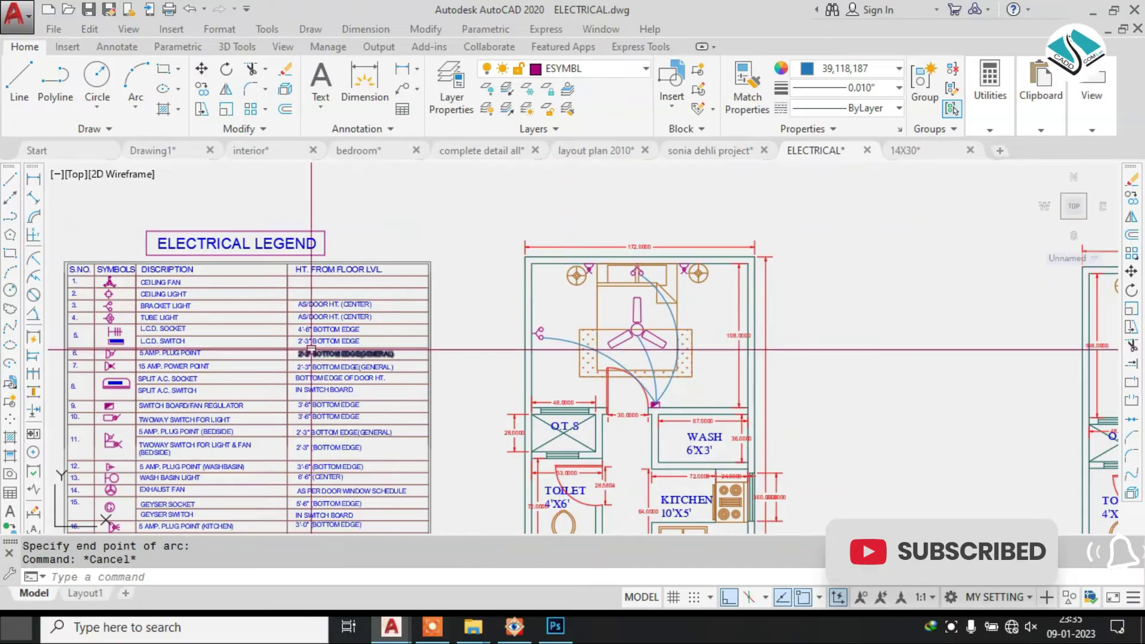
scroll(220, 384, "up", 8)
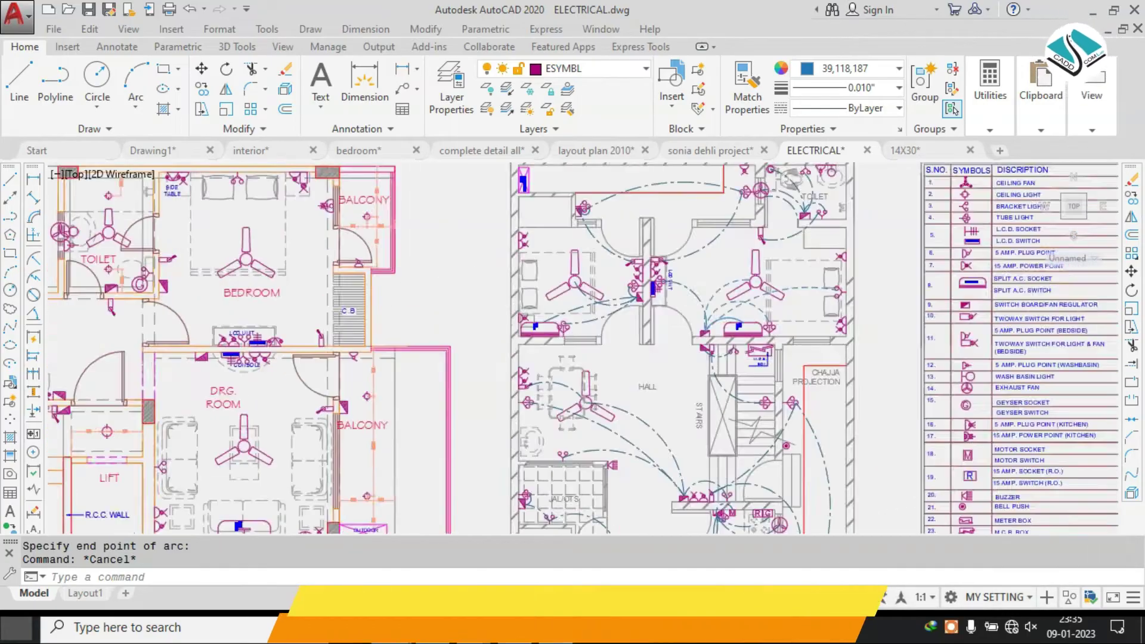
middle_click_drag(306, 490, 368, 370)
scroll(317, 367, "up", 2)
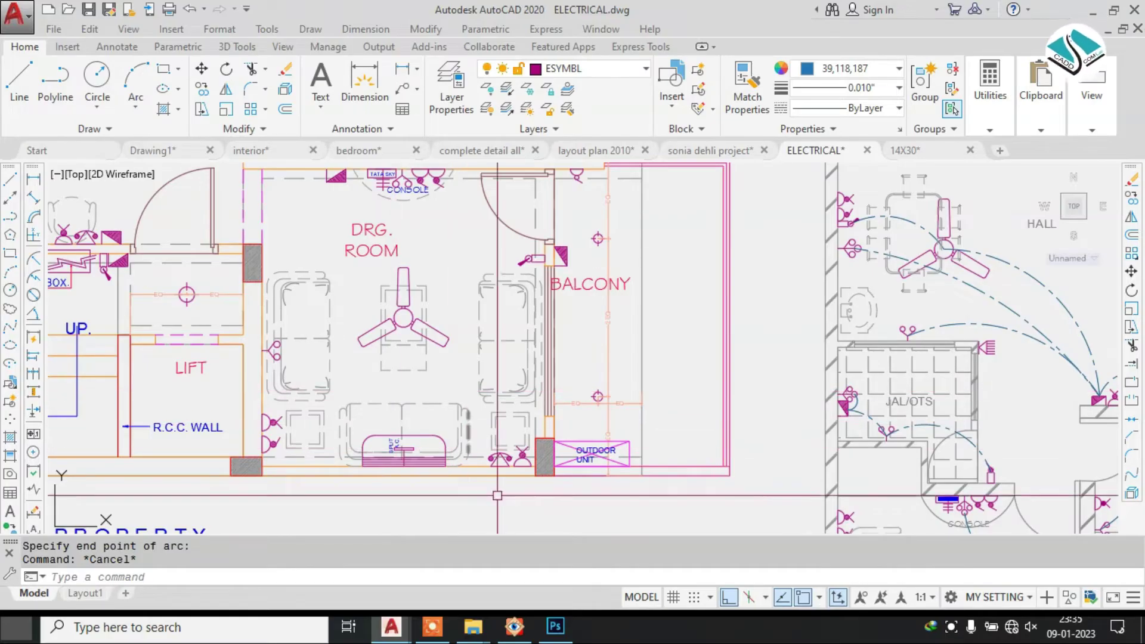
scroll(501, 461, "up", 4)
scroll(505, 419, "down", 4)
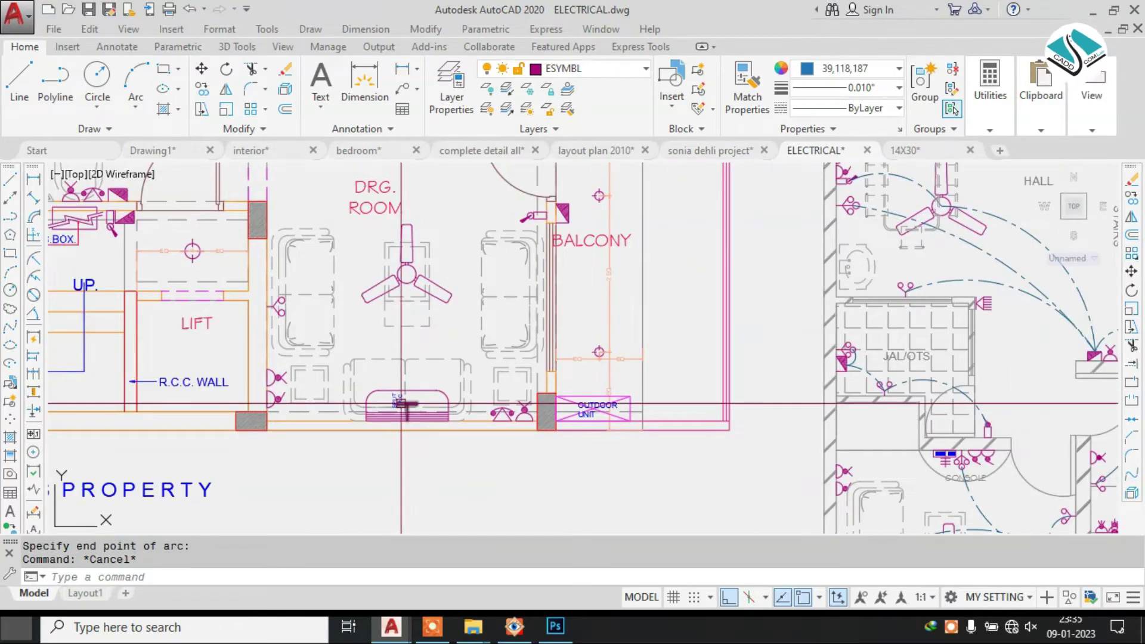
left_click(406, 405)
scroll(405, 408, "up", 2)
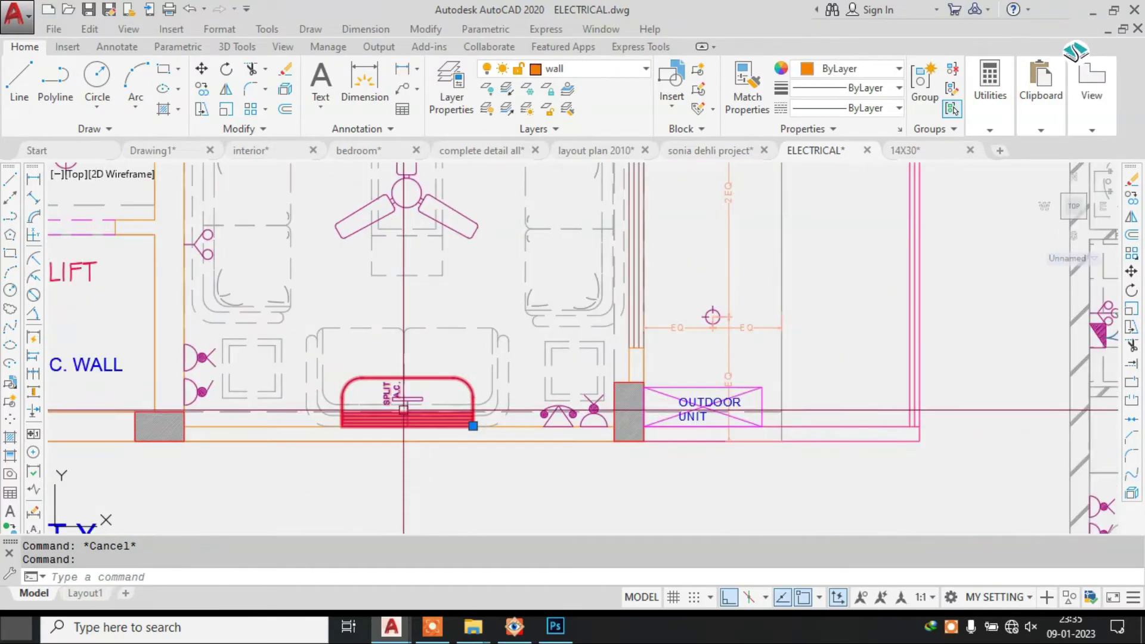
key("Return")
left_click(412, 398)
scroll(615, 409, "down", 6)
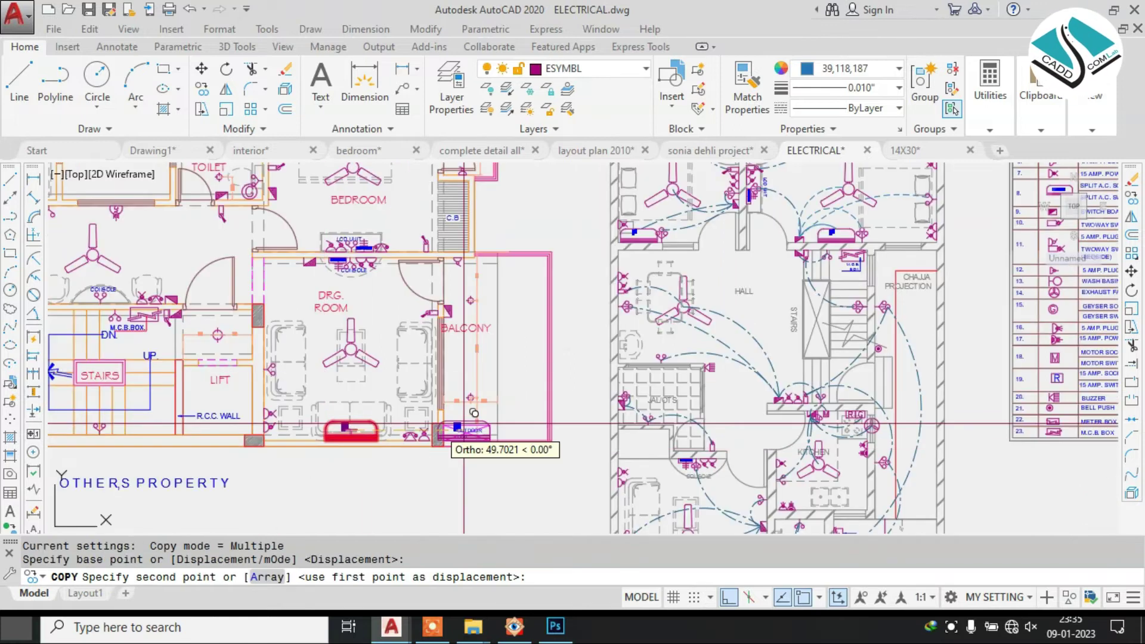
scroll(722, 405, "up", 6)
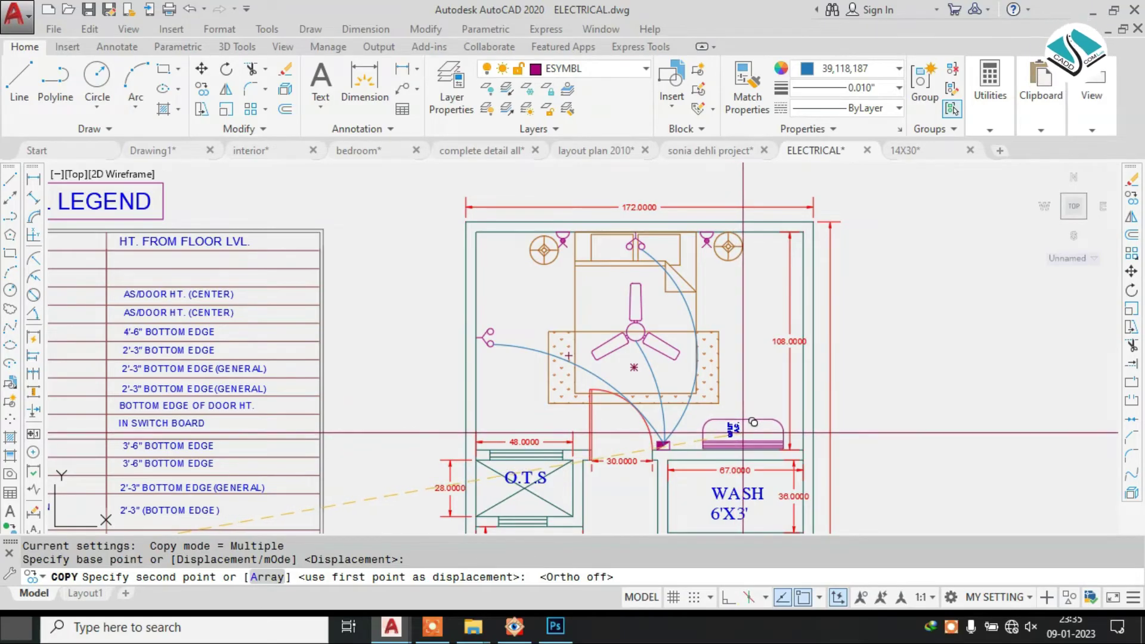
left_click(742, 433)
key("Escape")
- Draw a wiring arc from the switchboard to the top edge of the split A.C. symbol
scroll(716, 435, "down", 8)
scroll(375, 383, "up", 2)
middle_click_drag(430, 434, 431, 376)
scroll(430, 375, "up", 4)
scroll(337, 376, "down", 4)
middle_click_drag(1098, 372, 813, 375)
scroll(684, 373, "up", 4)
middle_click_drag(684, 374, 1030, 380)
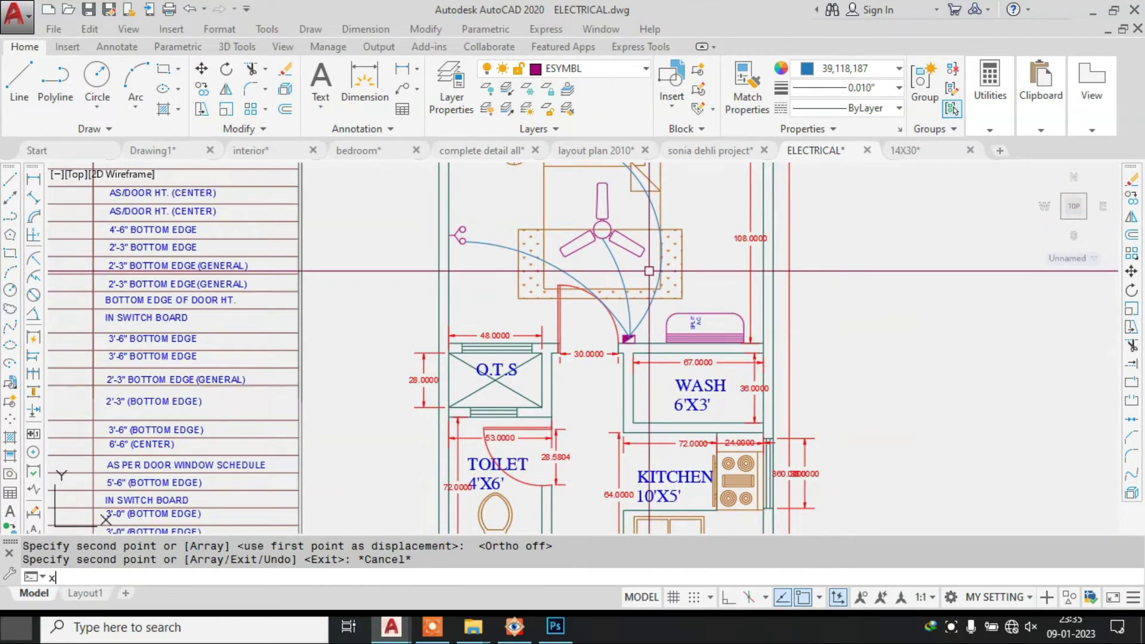
key("Return")
scroll(646, 281, "up", 4)
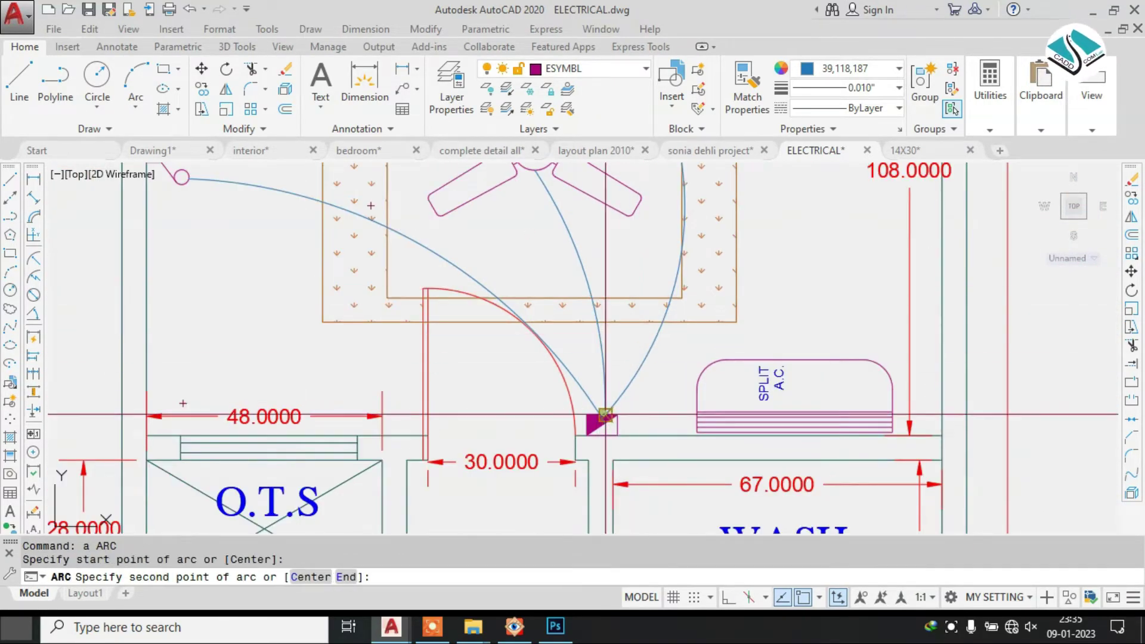
left_click(676, 349)
left_click(784, 360)
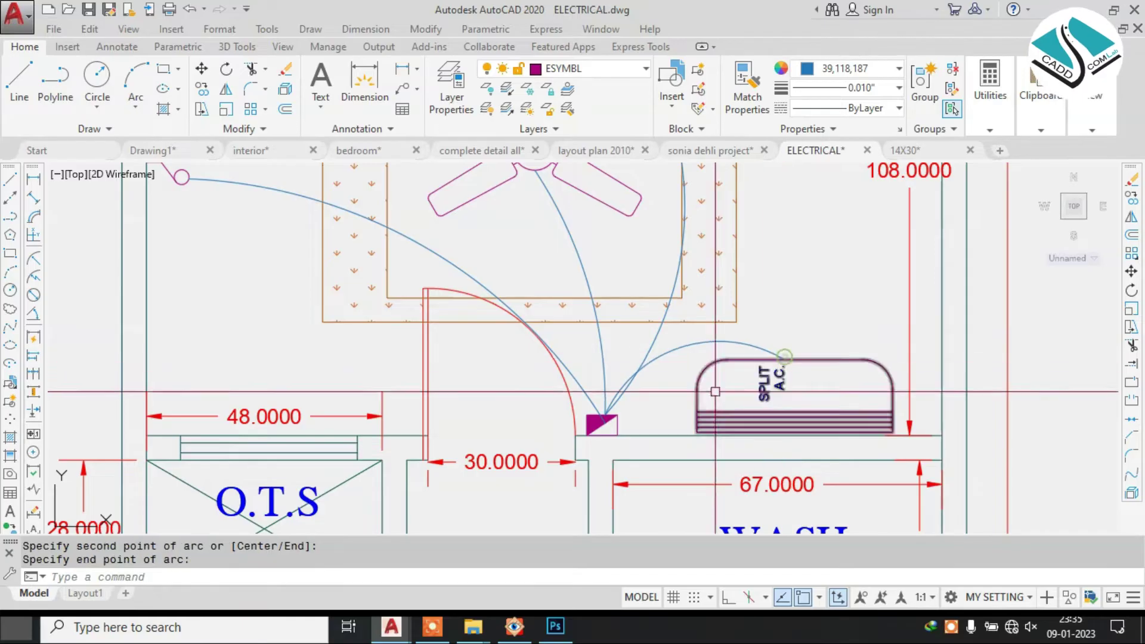
- Stretch the left wall light arc's lower end to the point above the switchboard where the other arcs meet
scroll(597, 423, "up", 3)
left_click(596, 409)
left_click(611, 423)
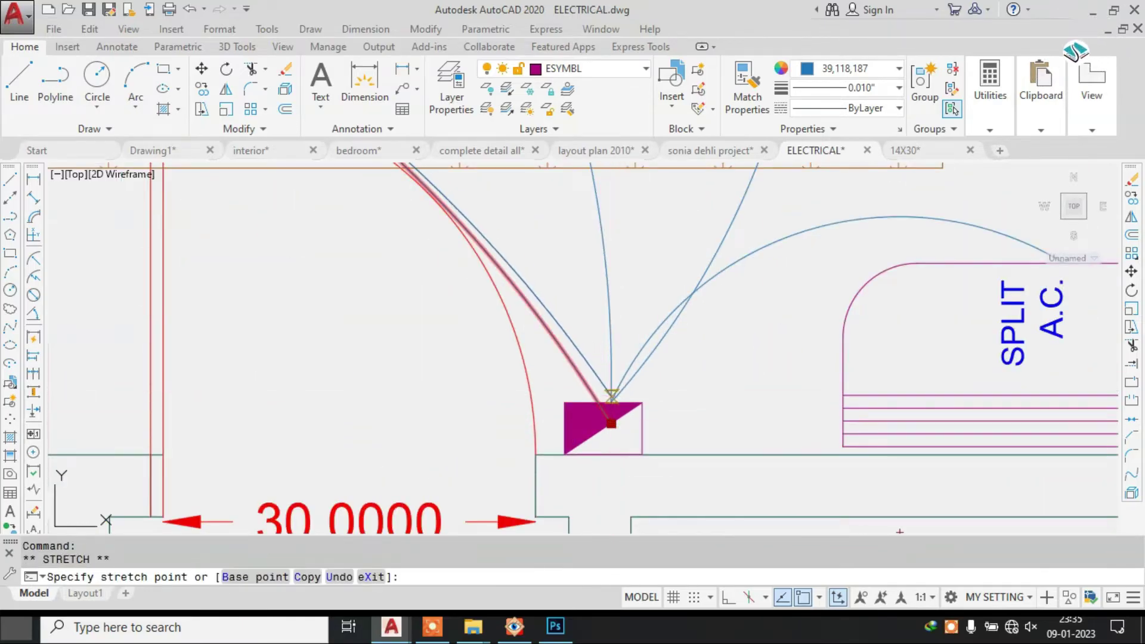
key("Escape")
- Select the four wiring arcs that meet at the bedroom switchboard
left_click(686, 370)
left_click(549, 300)
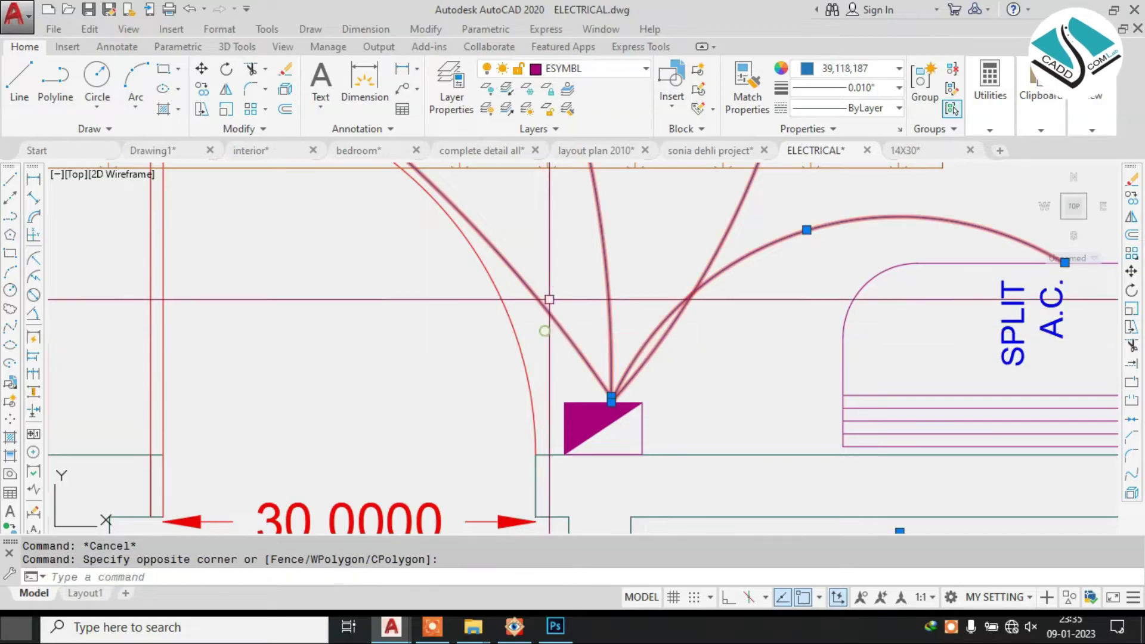
- Give the four selected wiring arcs at the bedroom switch board the DASHED linetype with a linetype scale of 5
left_click(880, 110)
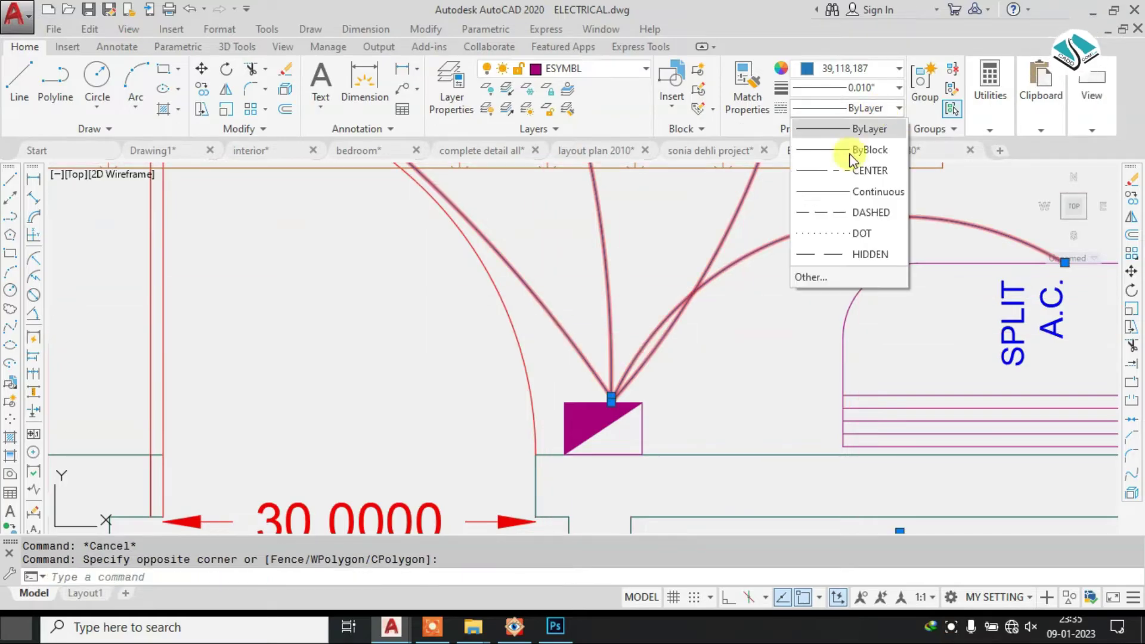
left_click(860, 213)
scroll(663, 324, "down", 1)
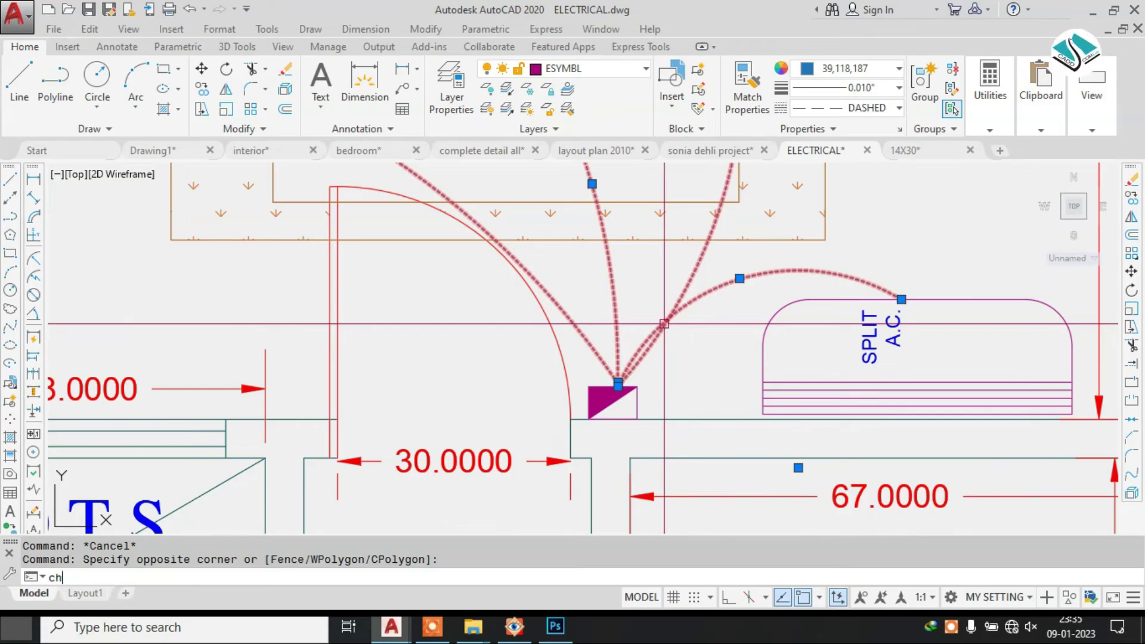
type("ch")
key("Return")
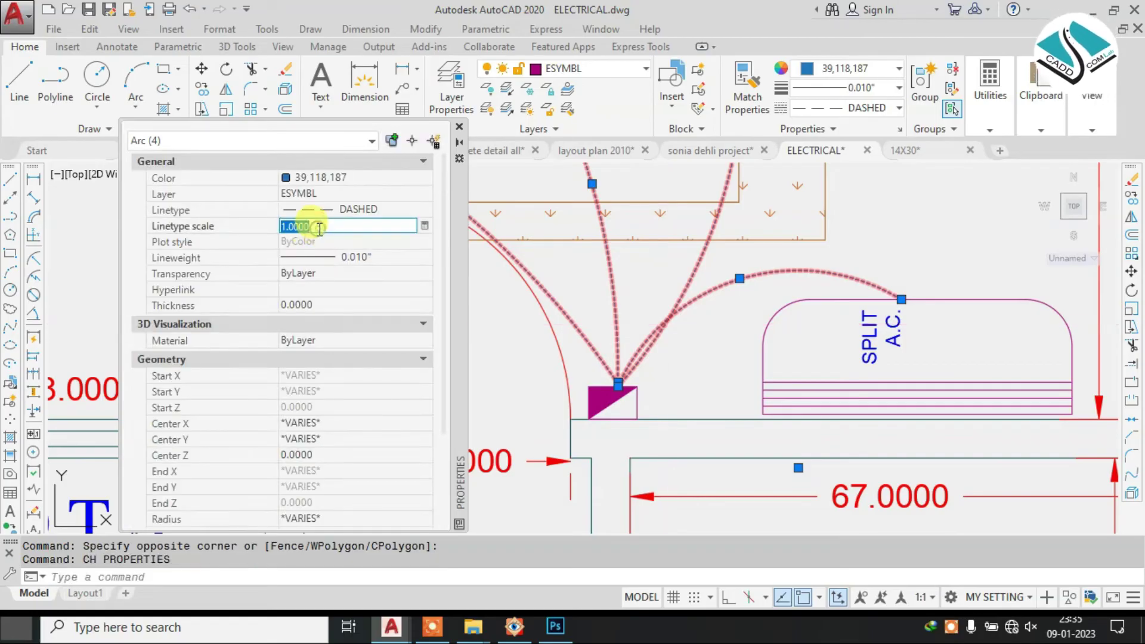
type("5")
key("Return")
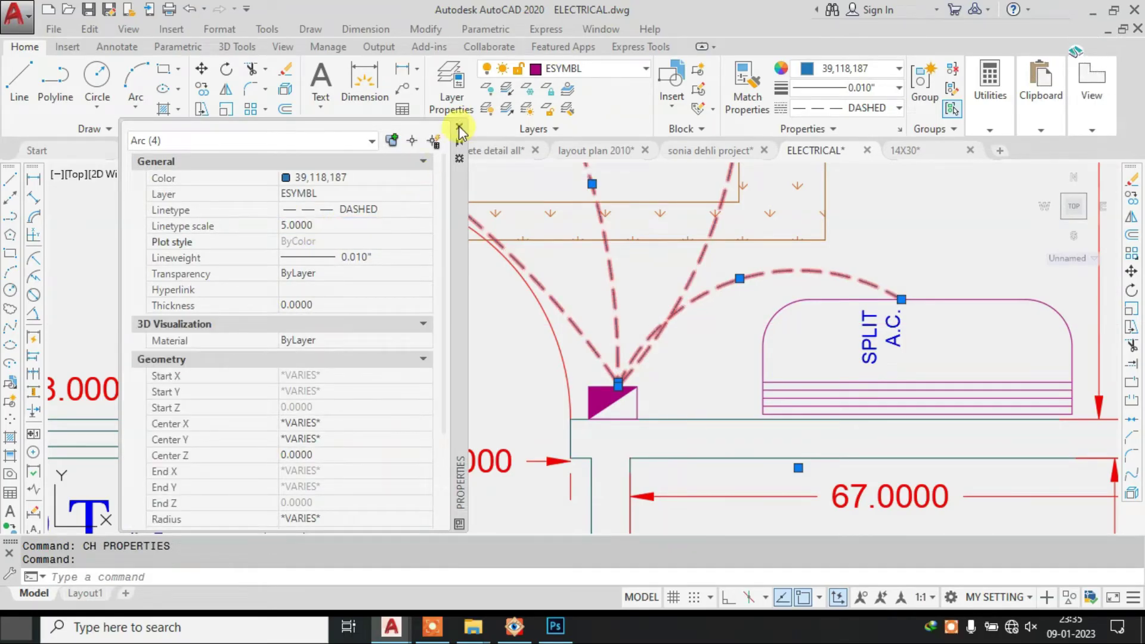
left_click(459, 126)
scroll(691, 263, "down", 3)
key("Escape")
key("Escape")
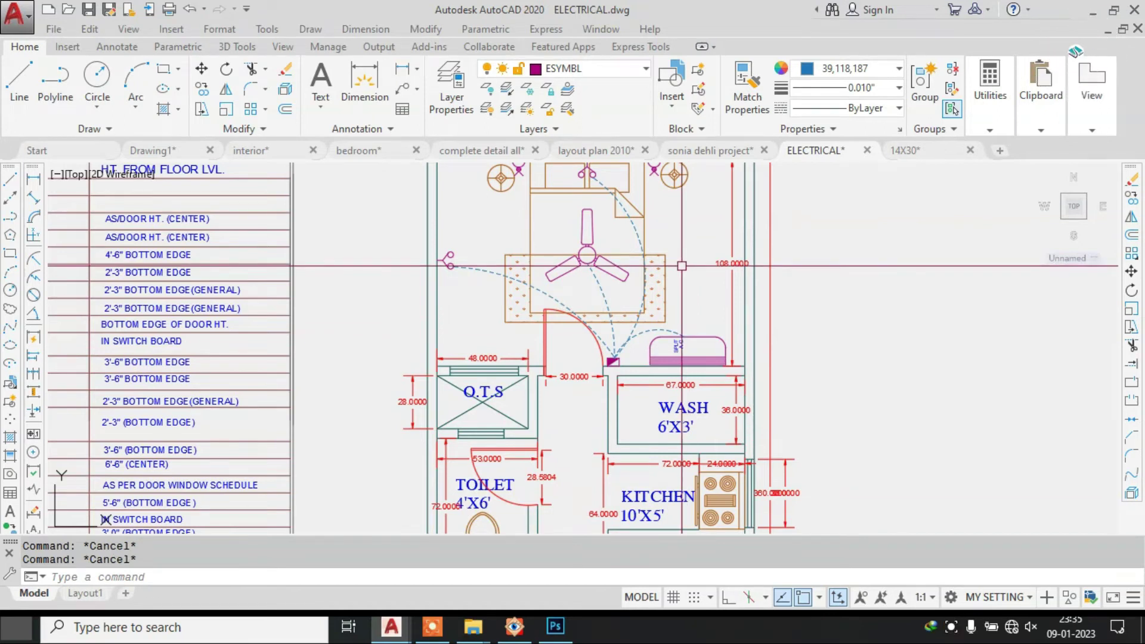
- Review the wired bedroom on the ground floor plan, and examine the wiring routes in the hall of the sample electrical plan
scroll(590, 256, "down", 4)
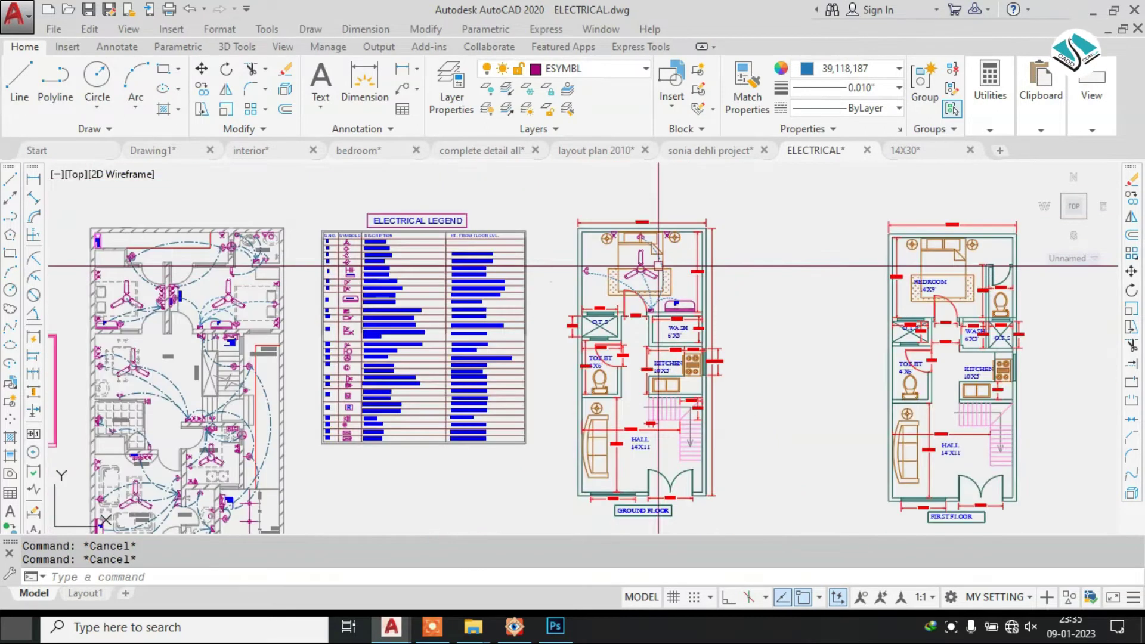
scroll(654, 258, "up", 4)
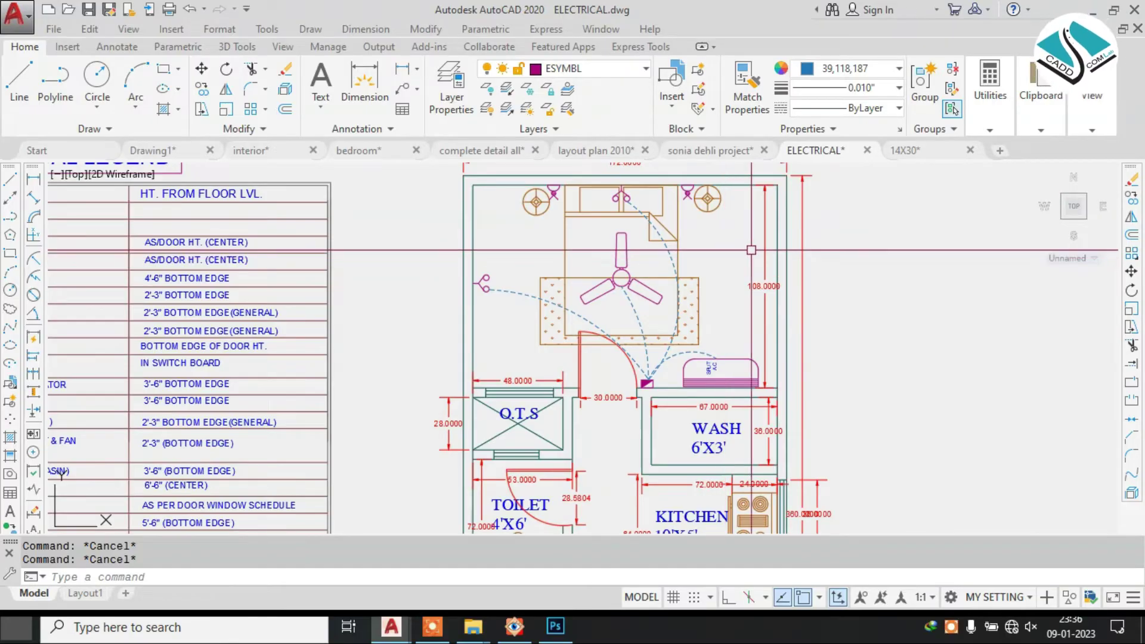
scroll(751, 250, "down", 2)
middle_click_drag(703, 310, 675, 205)
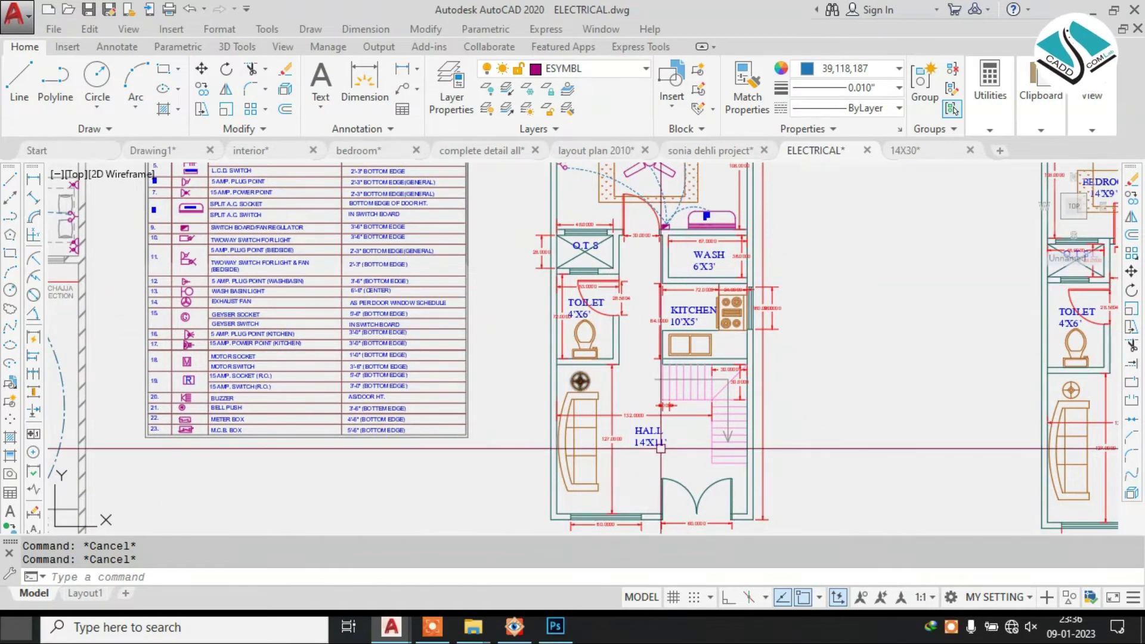
scroll(661, 448, "down", 3)
scroll(446, 379, "up", 5)
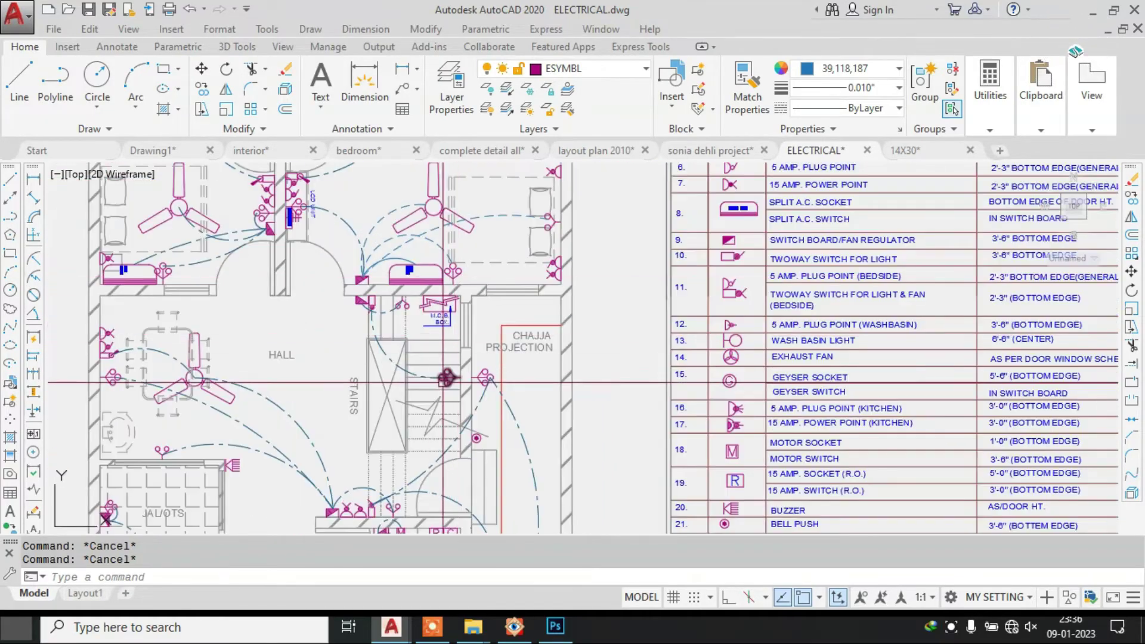
scroll(446, 380, "down", 2)
scroll(446, 332, "up", 2)
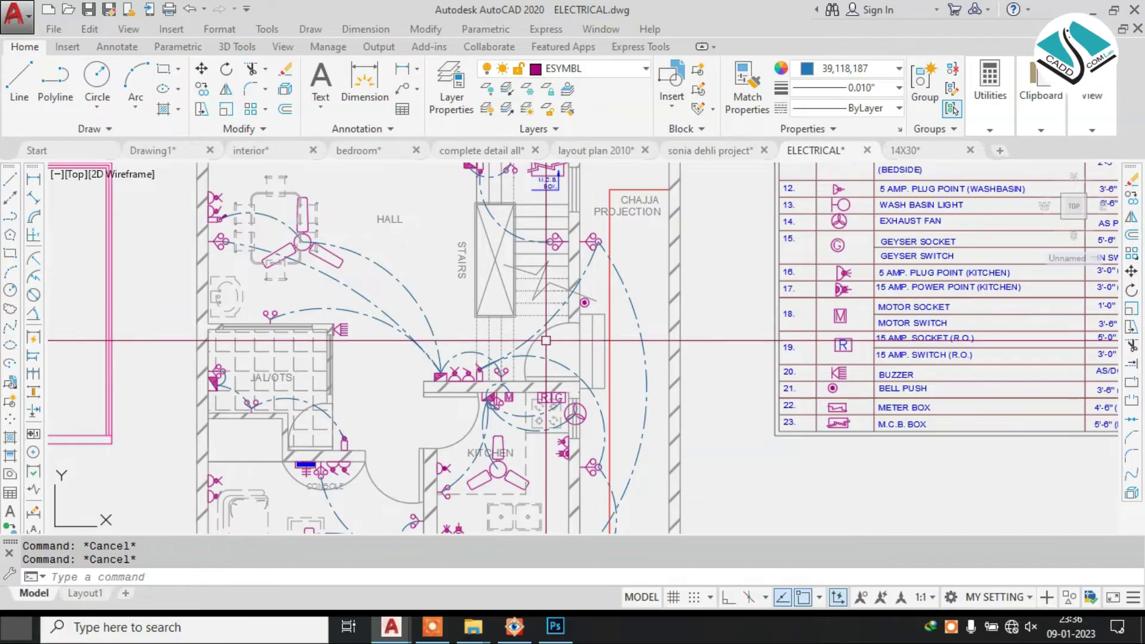
scroll(546, 340, "down", 3)
scroll(636, 230, "up", 3)
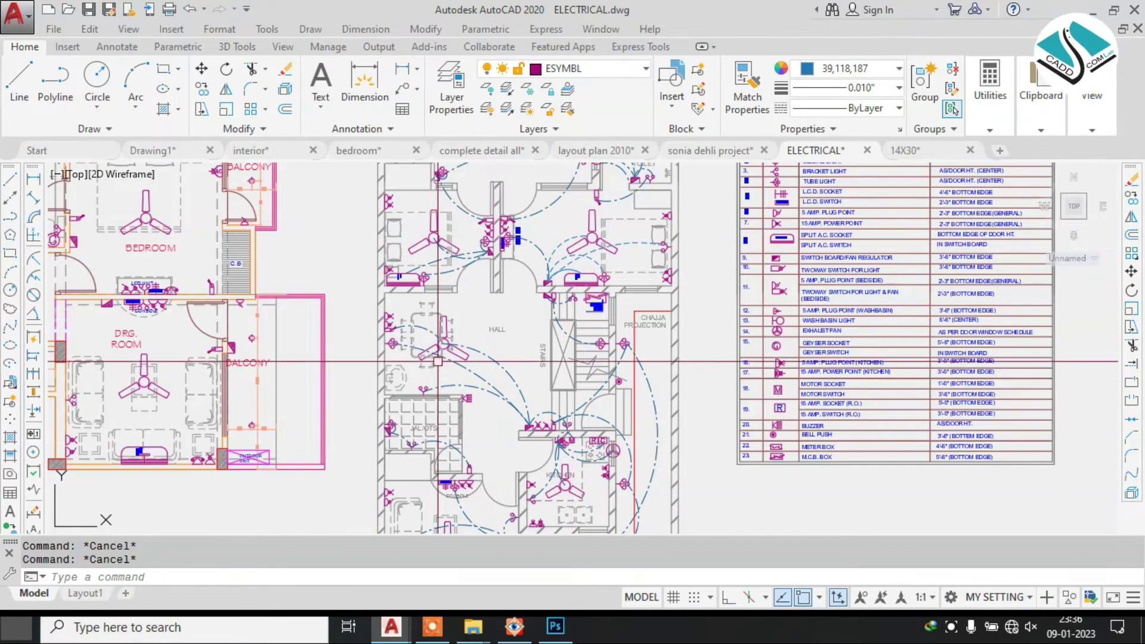
scroll(403, 352, "up", 3)
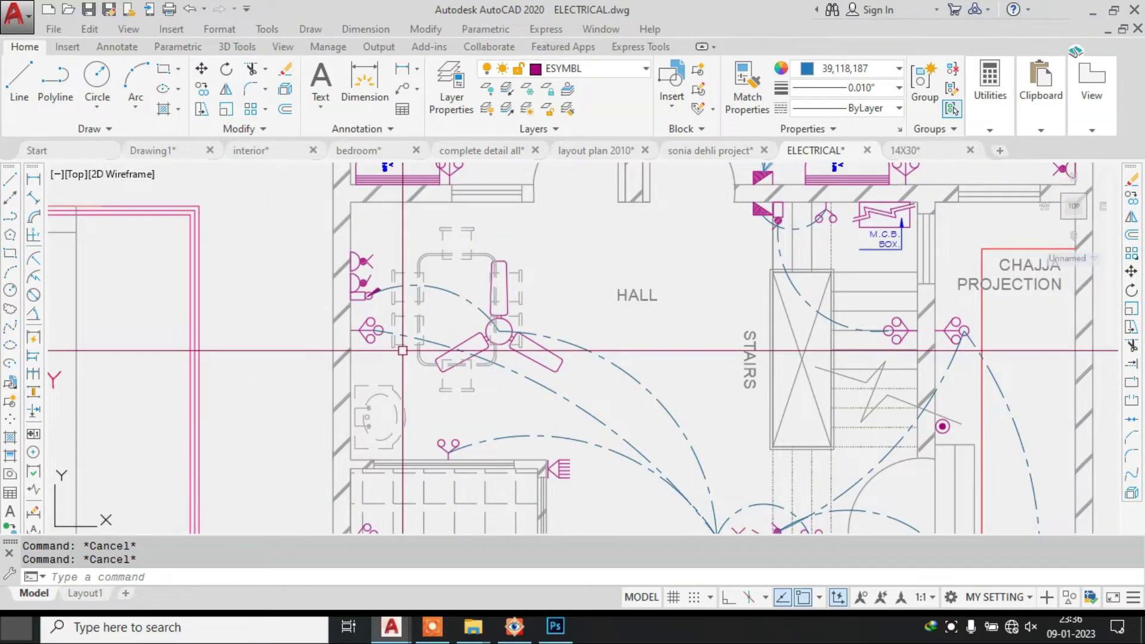
scroll(403, 351, "up", 2)
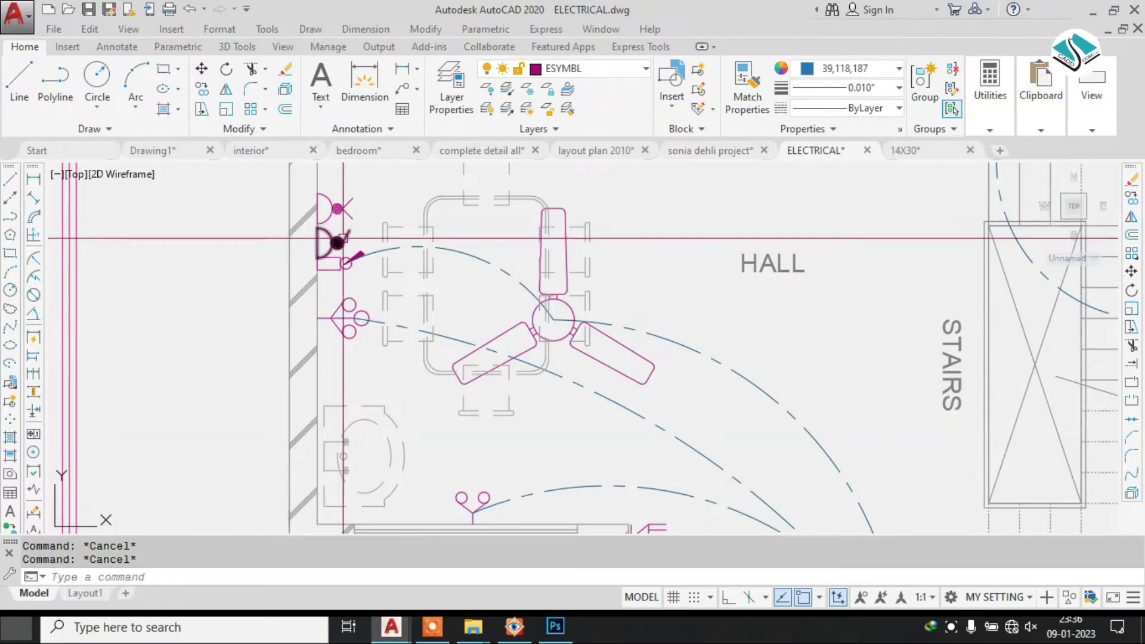
- Examine the kitchen wiring and fittings in the sample electrical plan and the kitchen plug and power point entries in the electrical legend
scroll(421, 261, "down", 4)
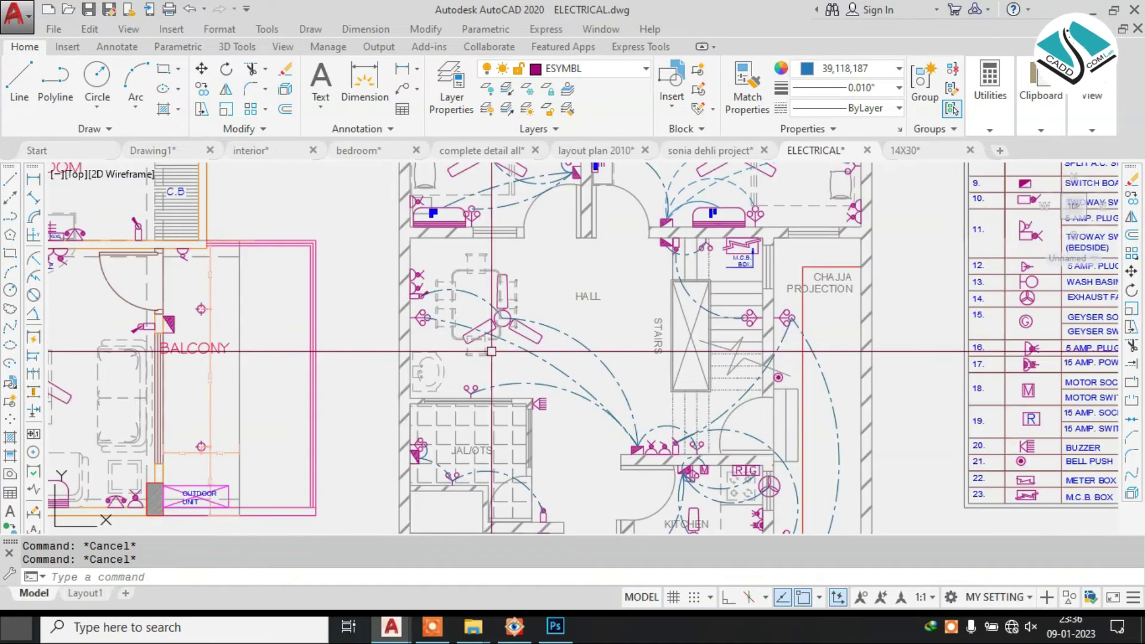
scroll(634, 328, "up", 5)
scroll(604, 377, "down", 5)
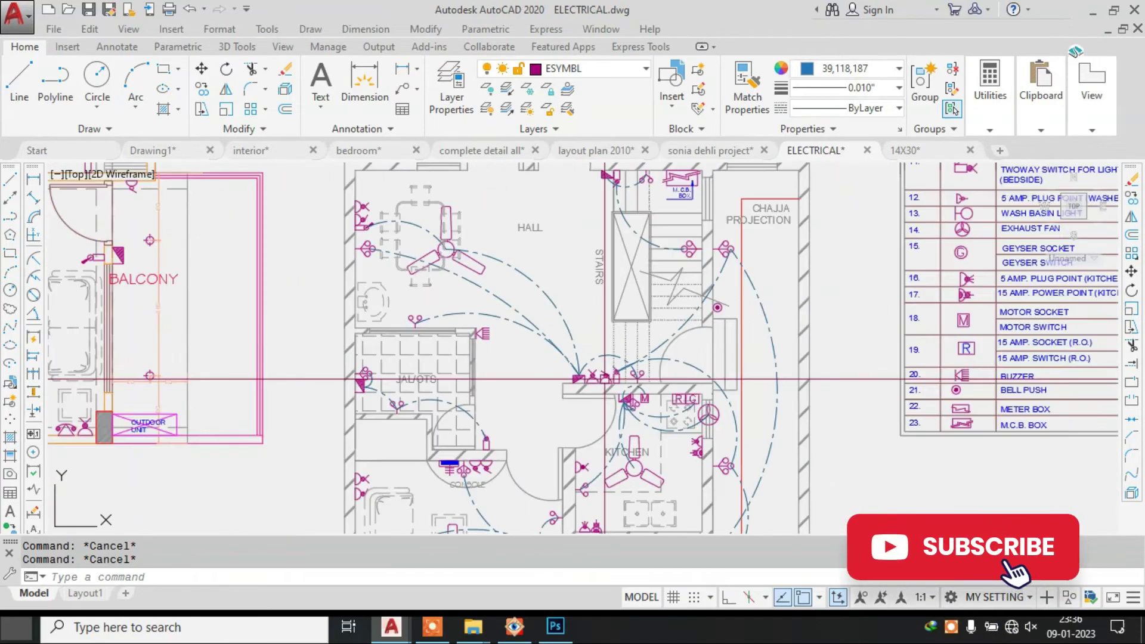
middle_click_drag(397, 436, 388, 334)
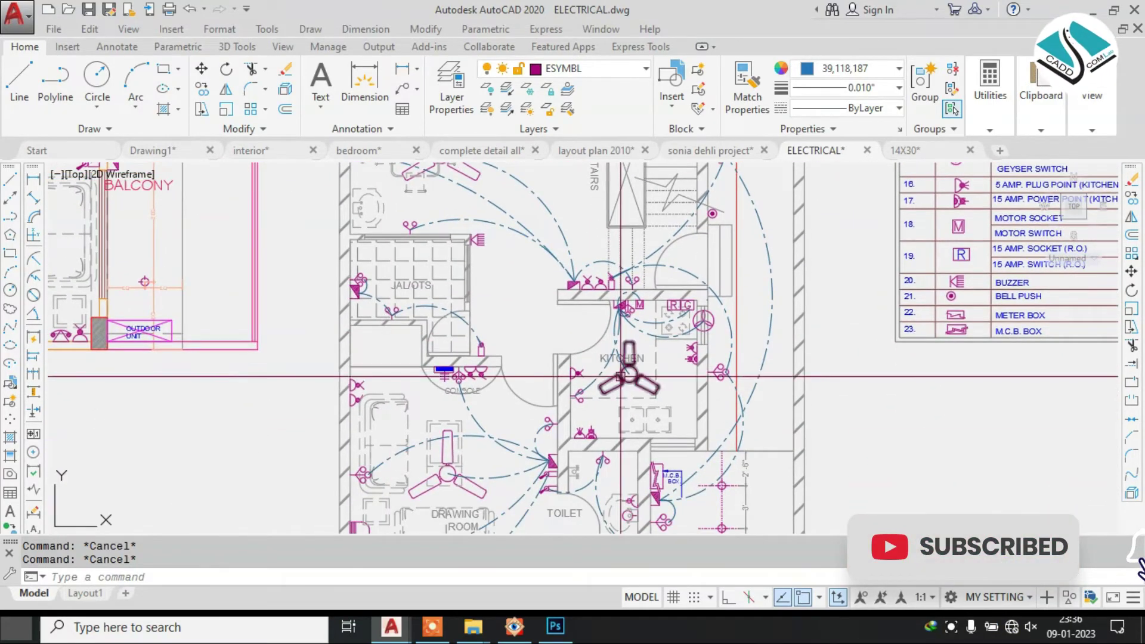
scroll(620, 376, "up", 2)
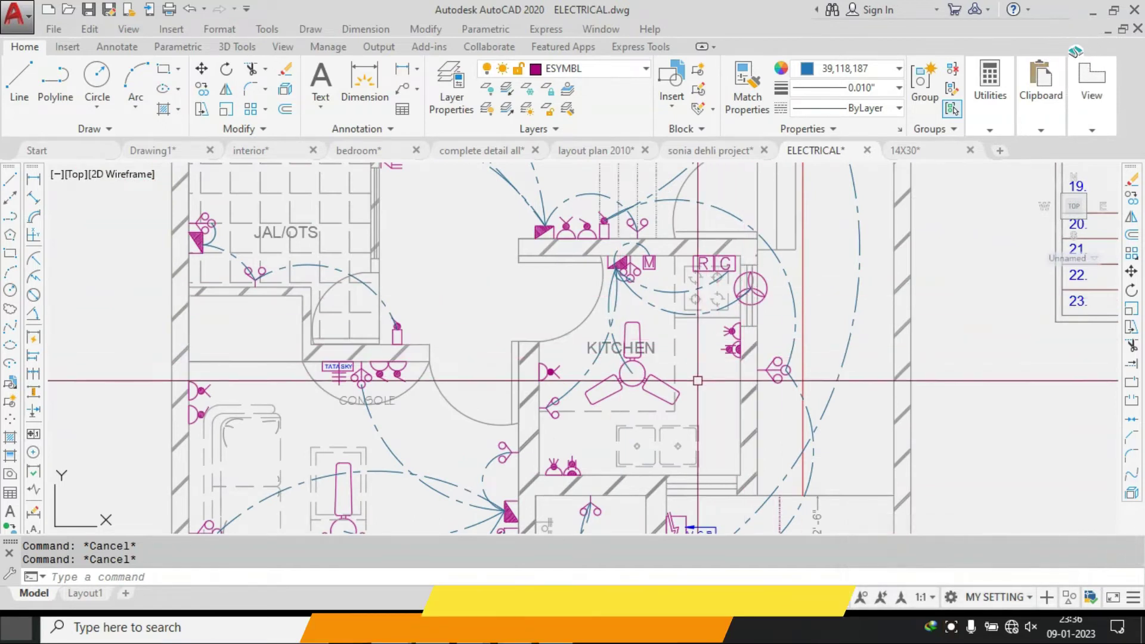
scroll(617, 353, "up", 5)
scroll(577, 356, "down", 3)
scroll(577, 356, "down", 2)
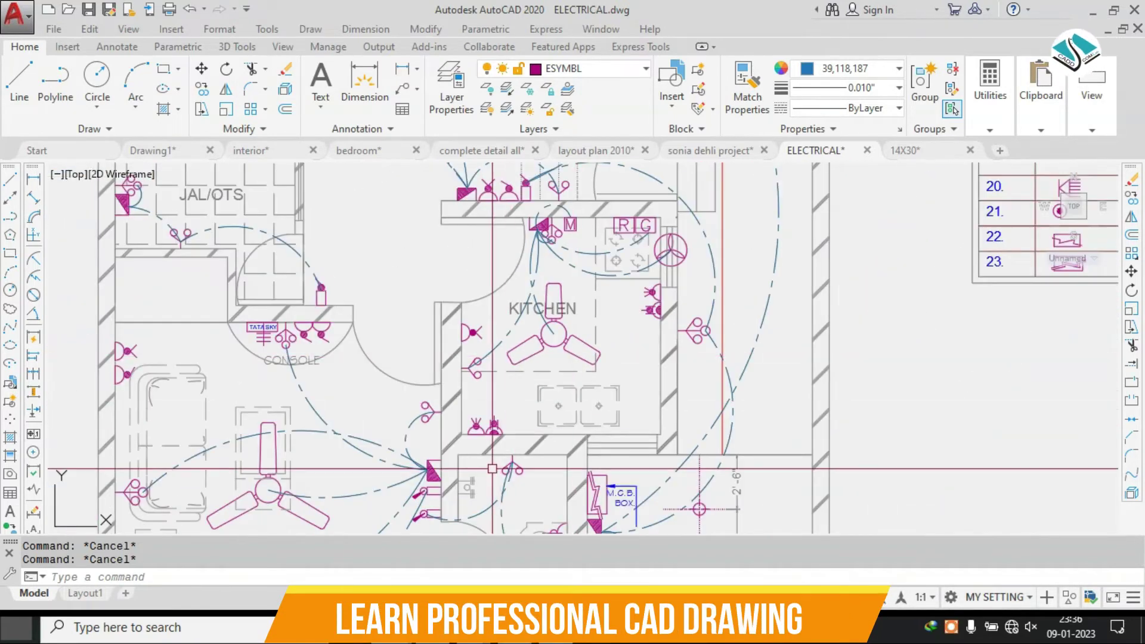
scroll(480, 413, "down", 2)
middle_click_drag(859, 176, 686, 288)
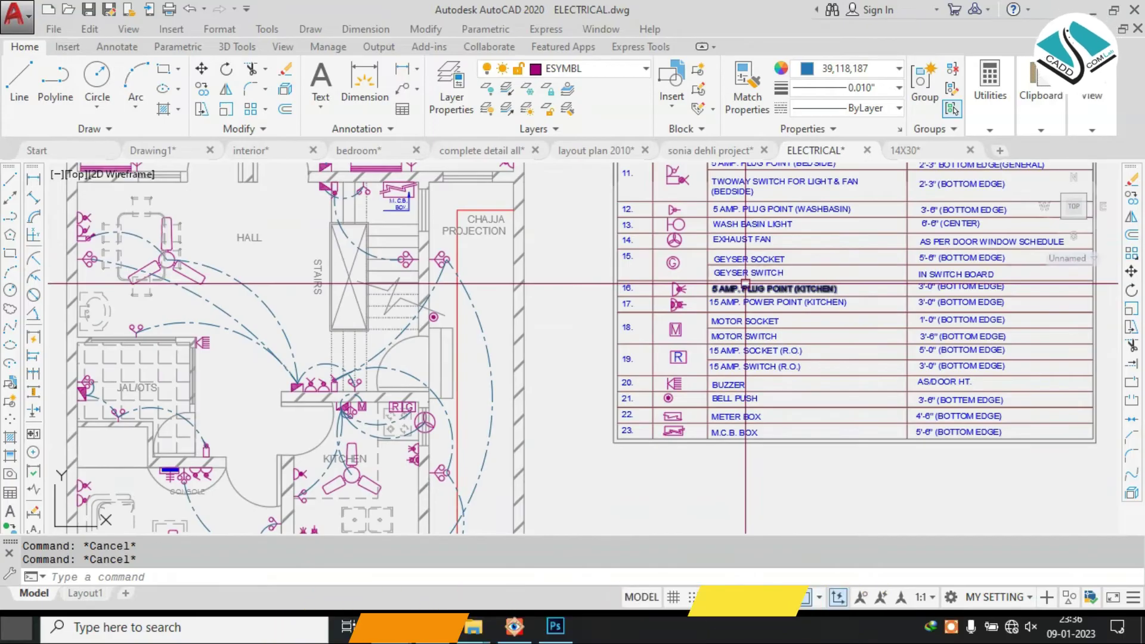
scroll(746, 284, "up", 4)
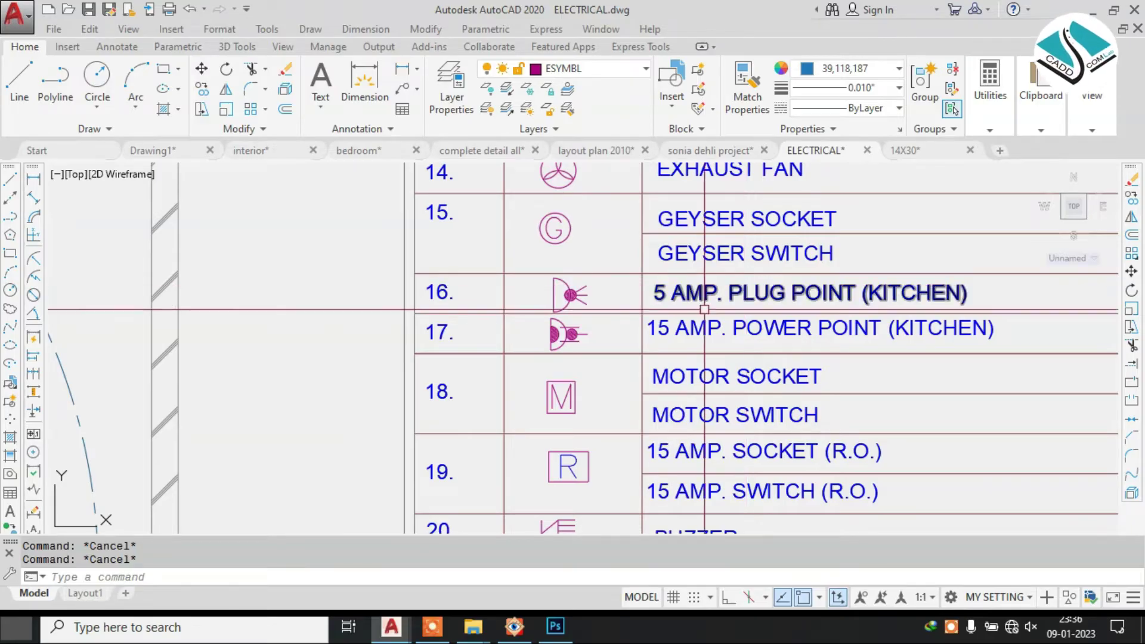
scroll(649, 329, "down", 7)
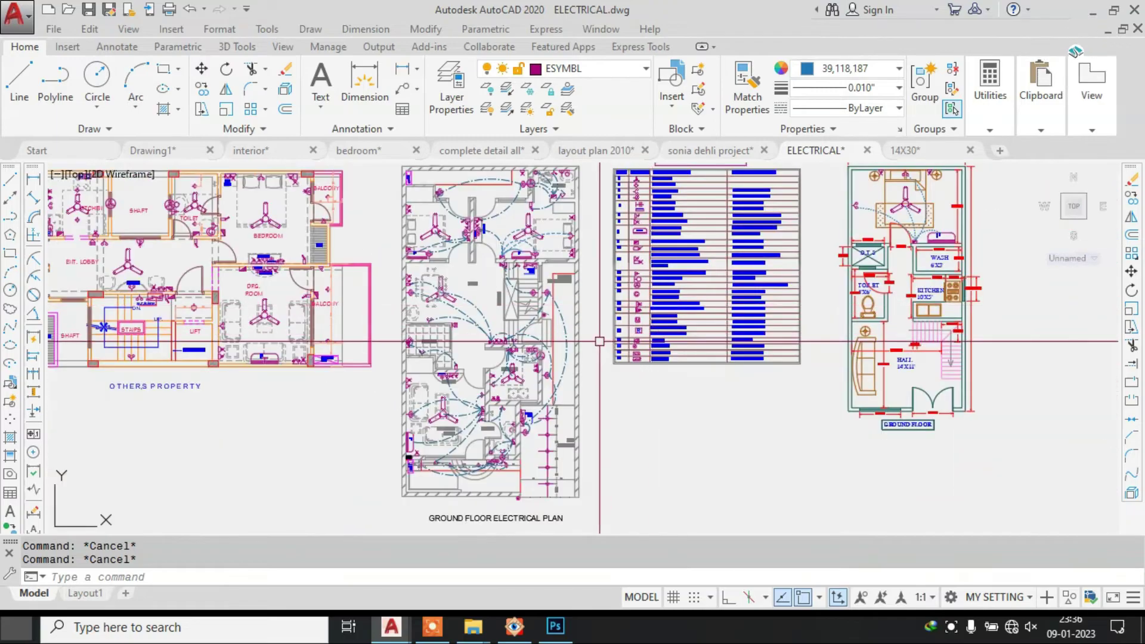
- Erase the entire first floor plan, including its title and dimensions, beside the ground floor plan
scroll(567, 358, "down", 4)
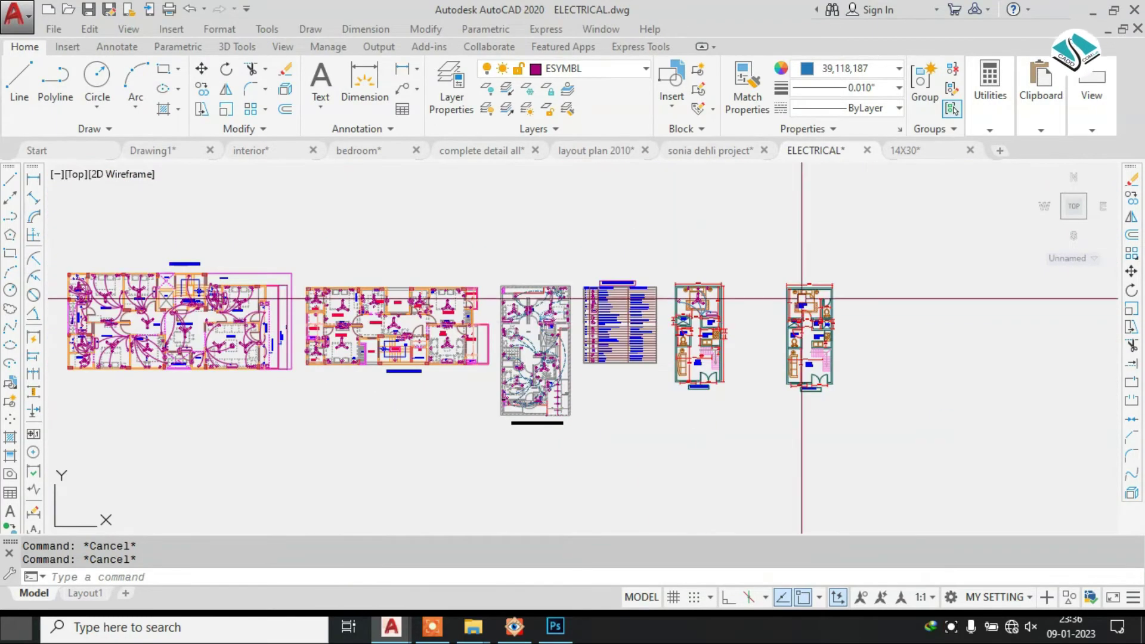
scroll(835, 249, "up", 2)
left_click(890, 245)
left_click(729, 509)
type("e")
key("Return")
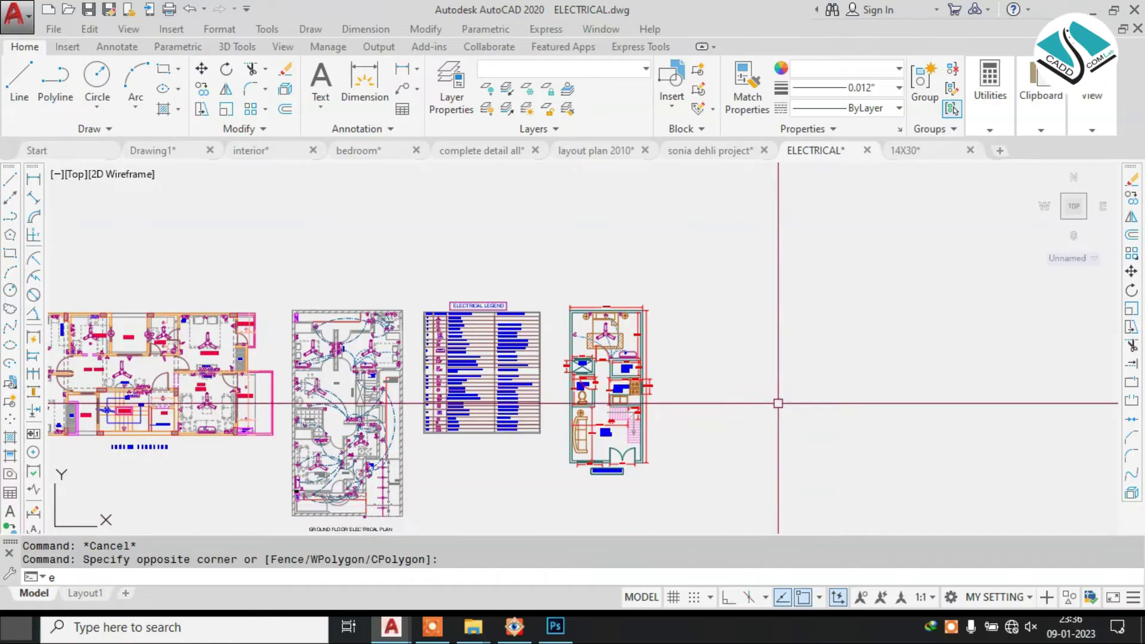
scroll(751, 435, "down", 6)
scroll(717, 401, "up", 8)
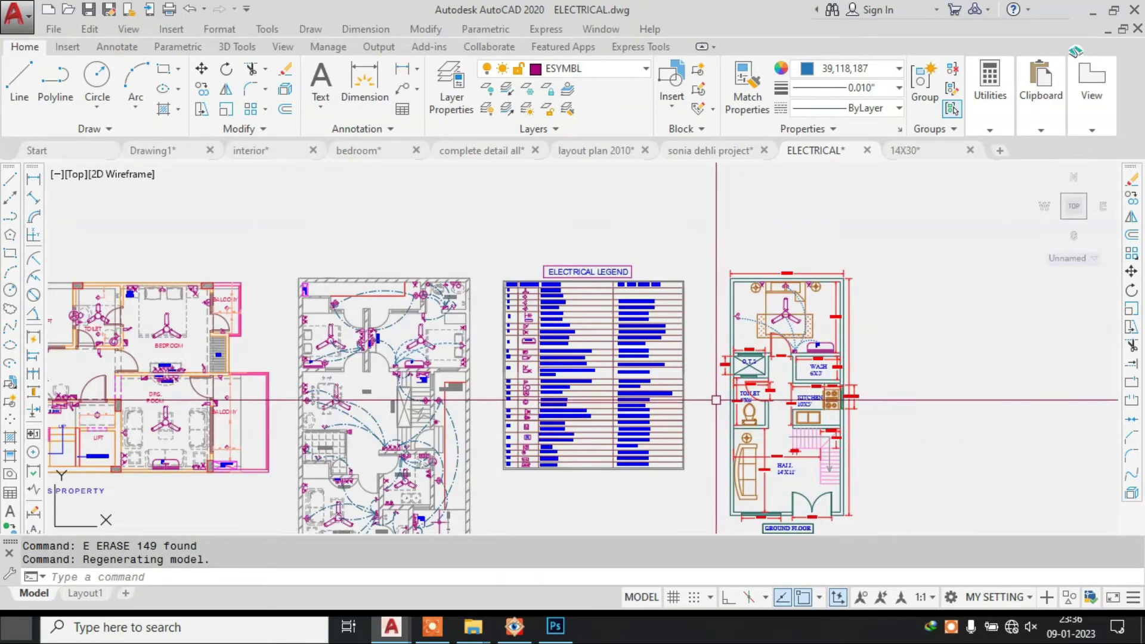
mouse_move(695, 276)
middle_mouse_down()
mouse_move(613, 200)
mouse_move(620, 216)
middle_mouse_up()
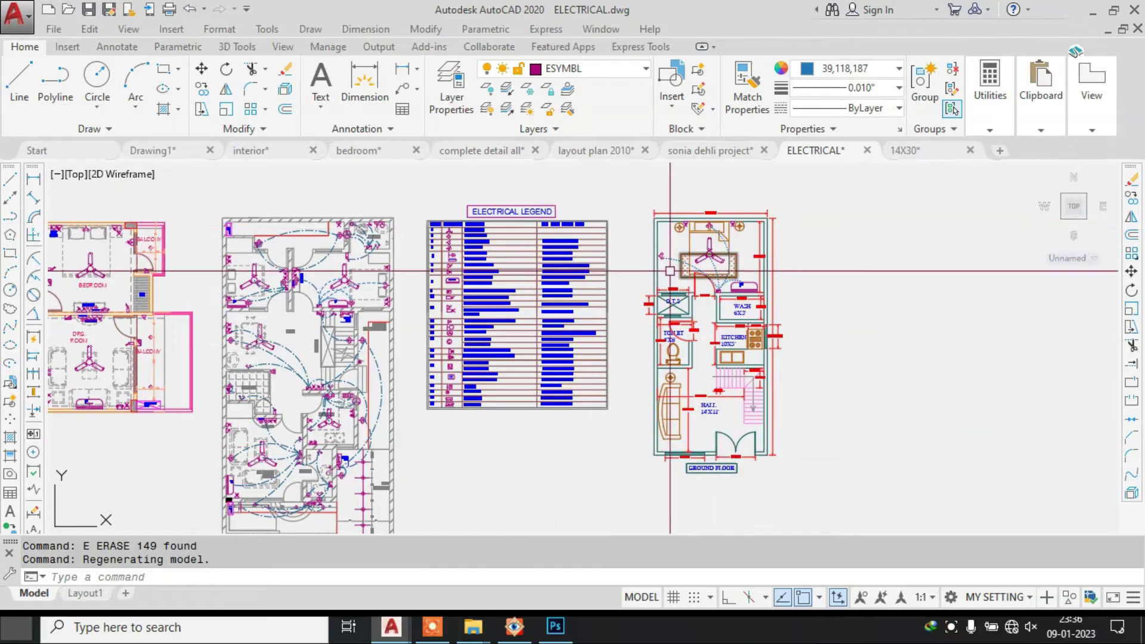
middle_click_drag(394, 368, 712, 322)
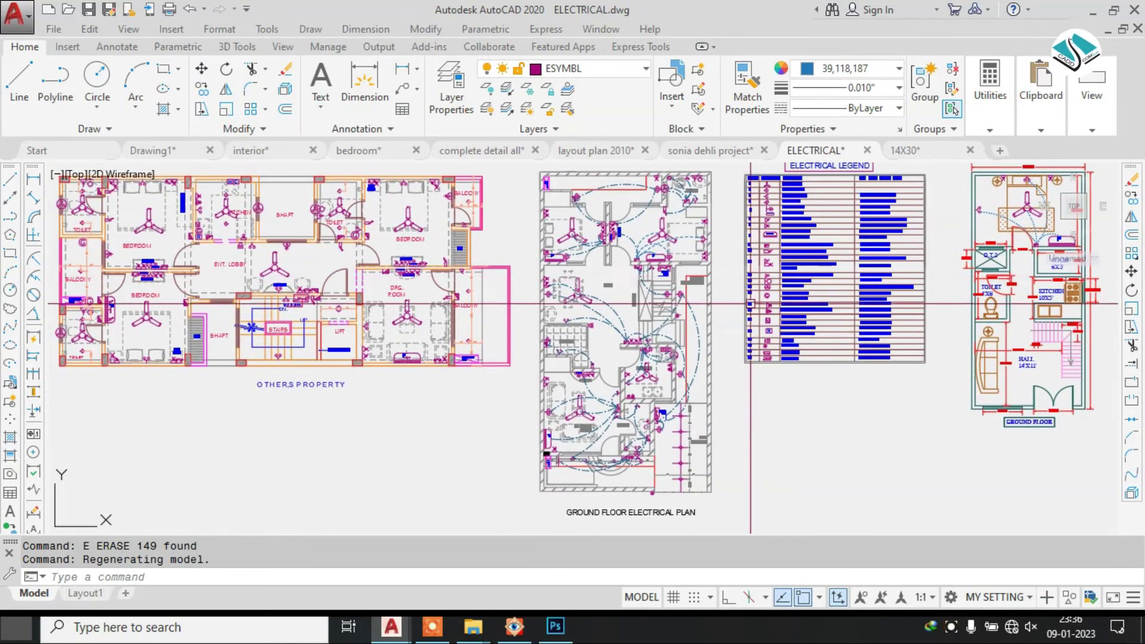
key("Return")
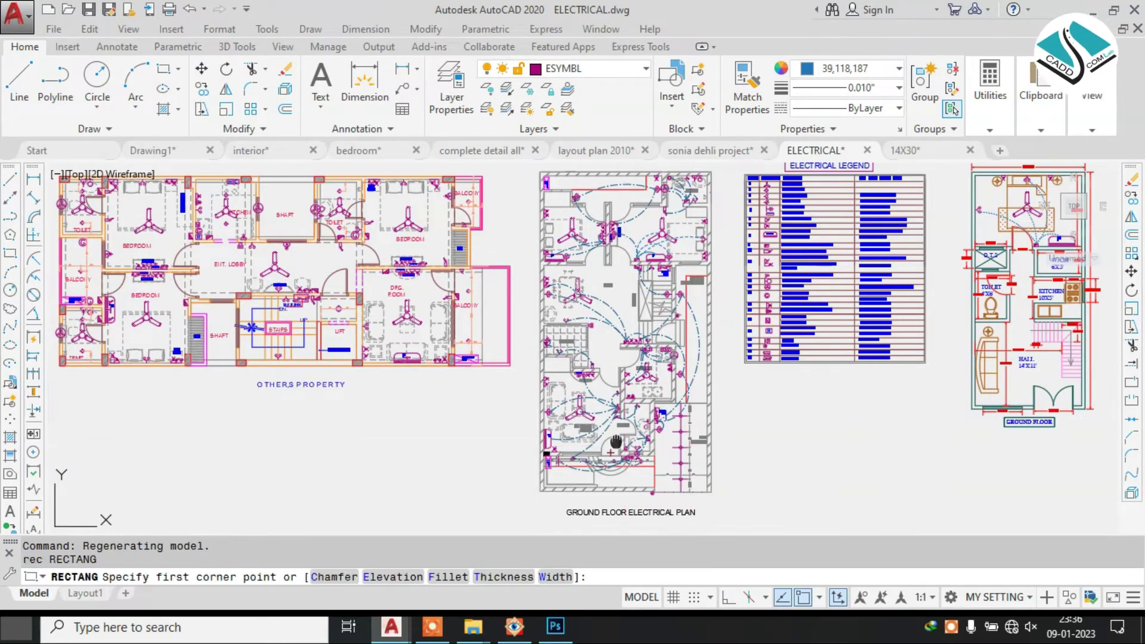
scroll(557, 389, "up", 6)
left_click(505, 378)
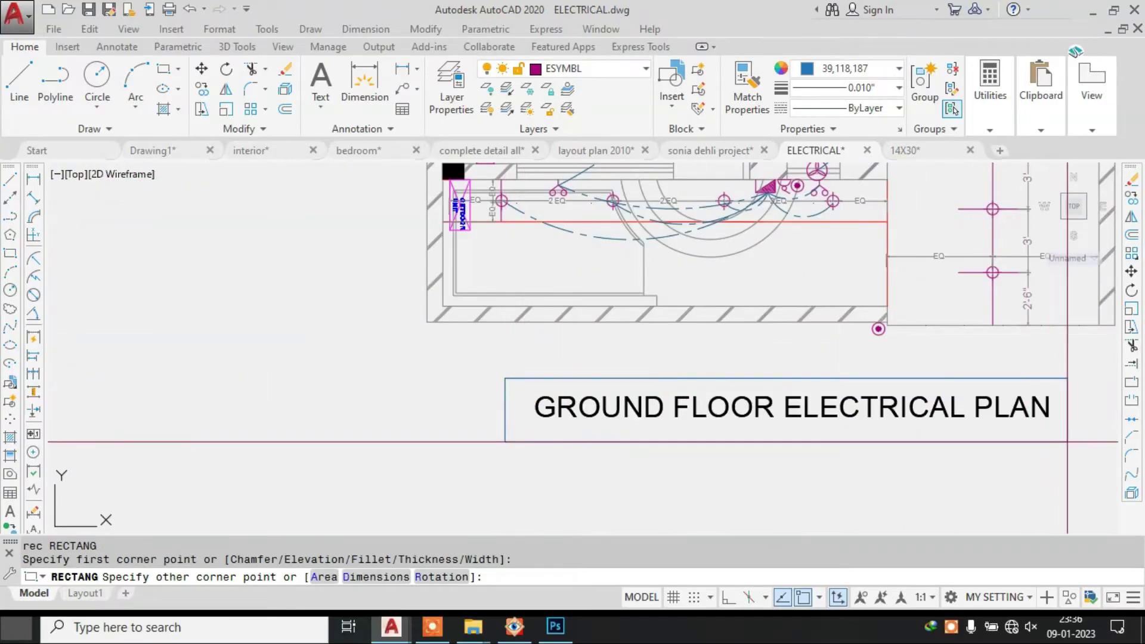
key("Escape")
scroll(741, 432, "down", 6)
middle_click_drag(740, 336, 662, 507)
middle_click_drag(672, 258, 607, 386)
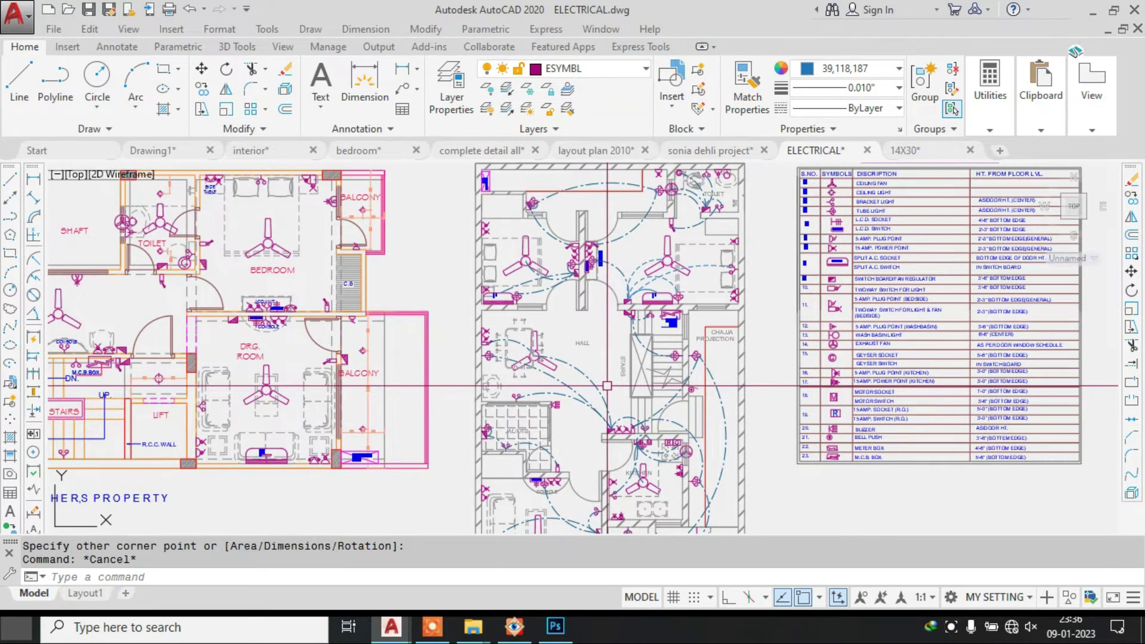
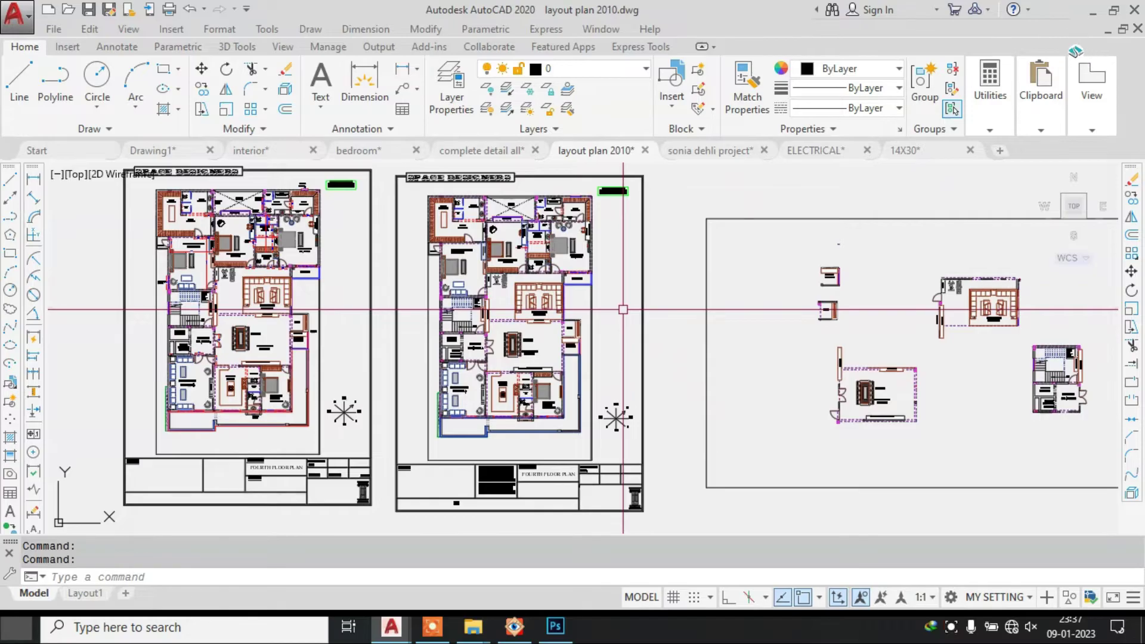
- Examine the furniture layout of the master bedroom and neighbouring rooms in the fourth floor plan of layout plan 2010.dwg
middle_click_drag(273, 278, 592, 313)
scroll(533, 299, "up", 4)
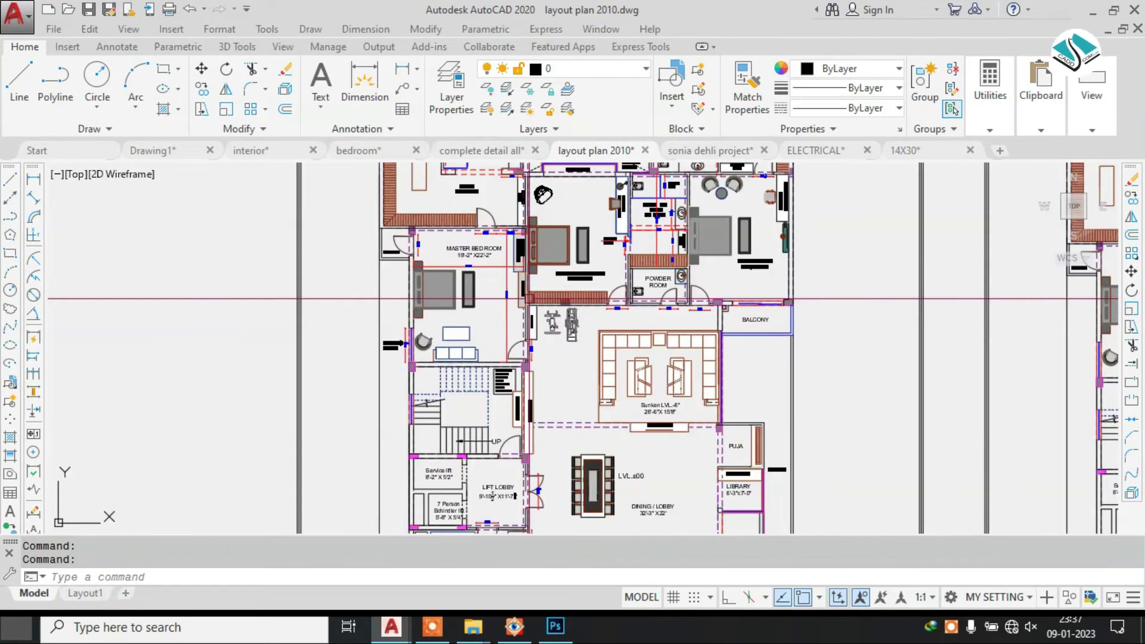
scroll(448, 246, "up", 3)
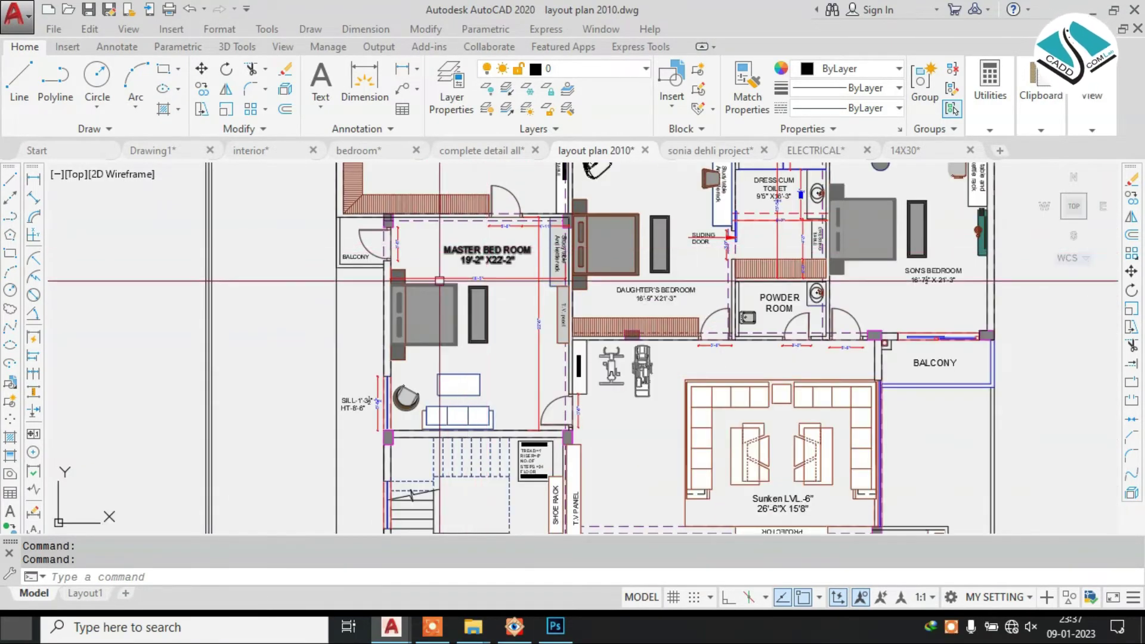
scroll(440, 281, "up", 2)
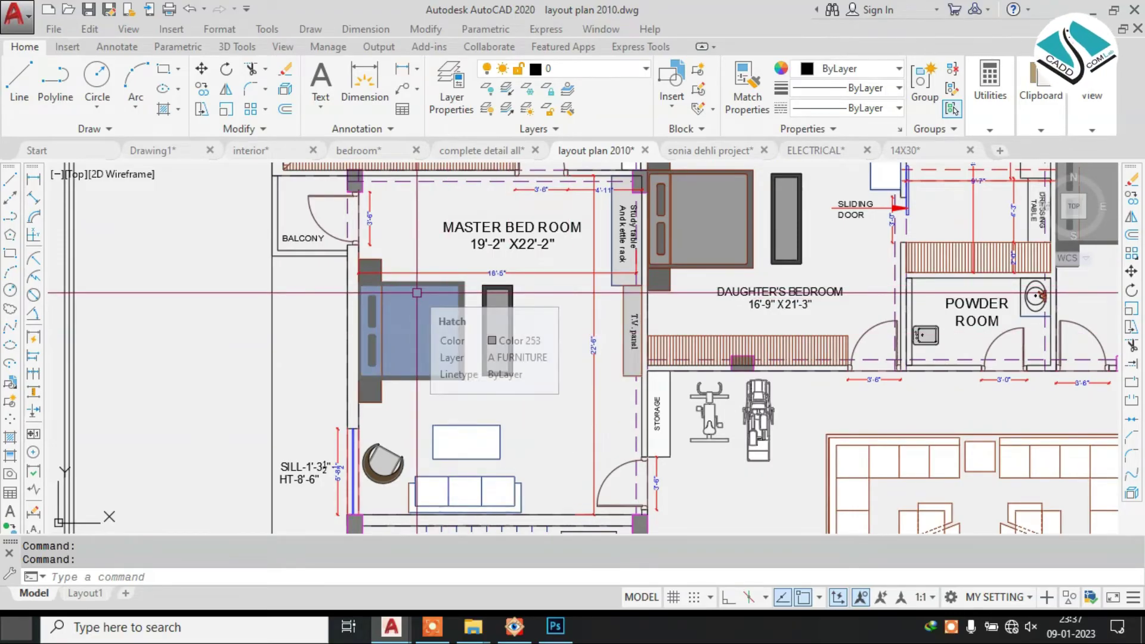
scroll(533, 221, "down", 6)
scroll(532, 220, "up", 3)
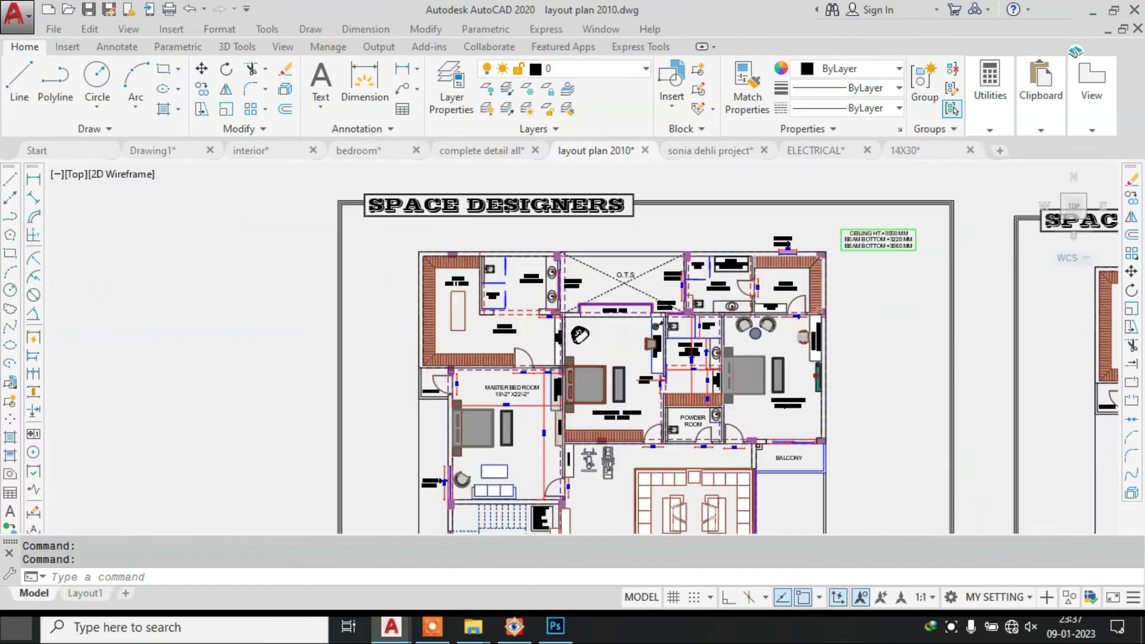
scroll(532, 220, "up", 6)
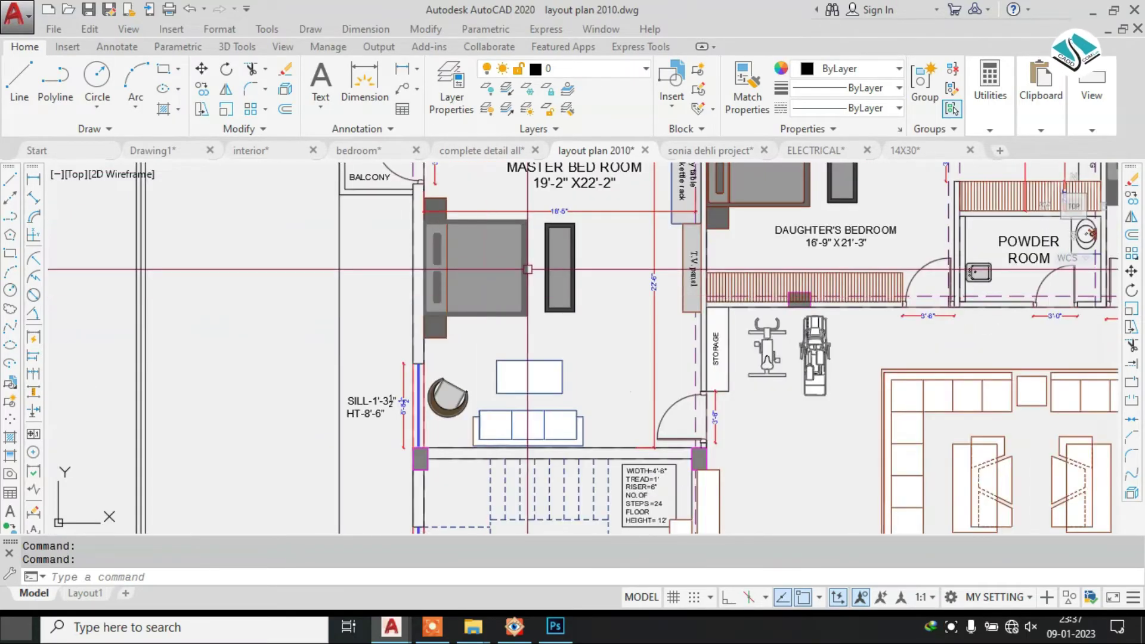
- Examine the study table, T.V. panel and seating positions in the master bedroom furniture layout
scroll(539, 290, "down", 5)
scroll(539, 290, "up", 3)
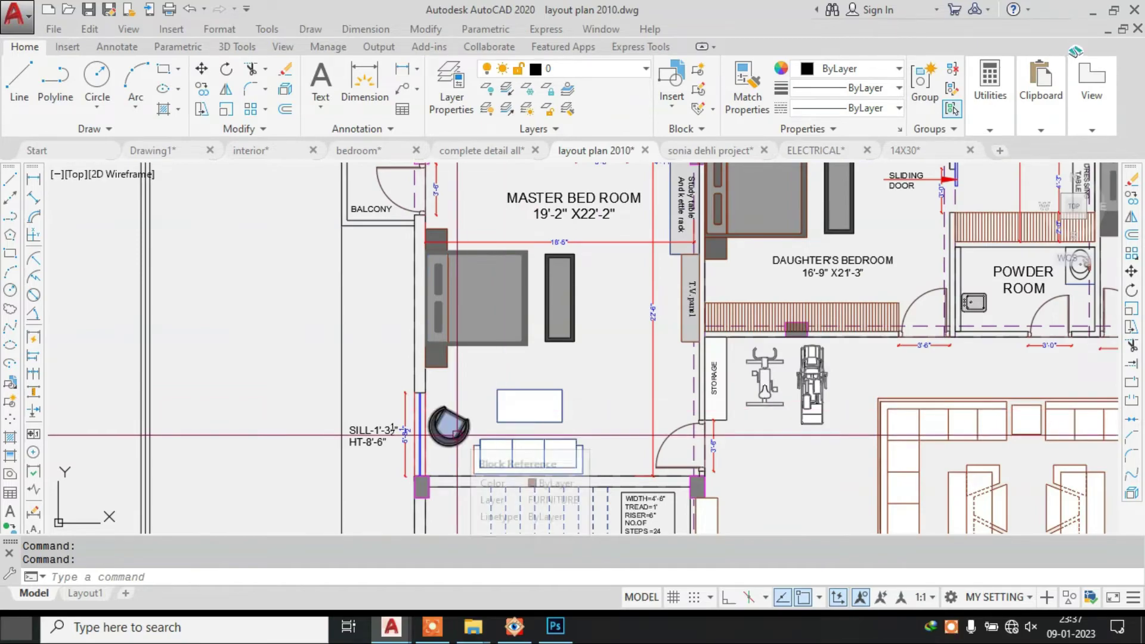
middle_click_drag(588, 266, 559, 295)
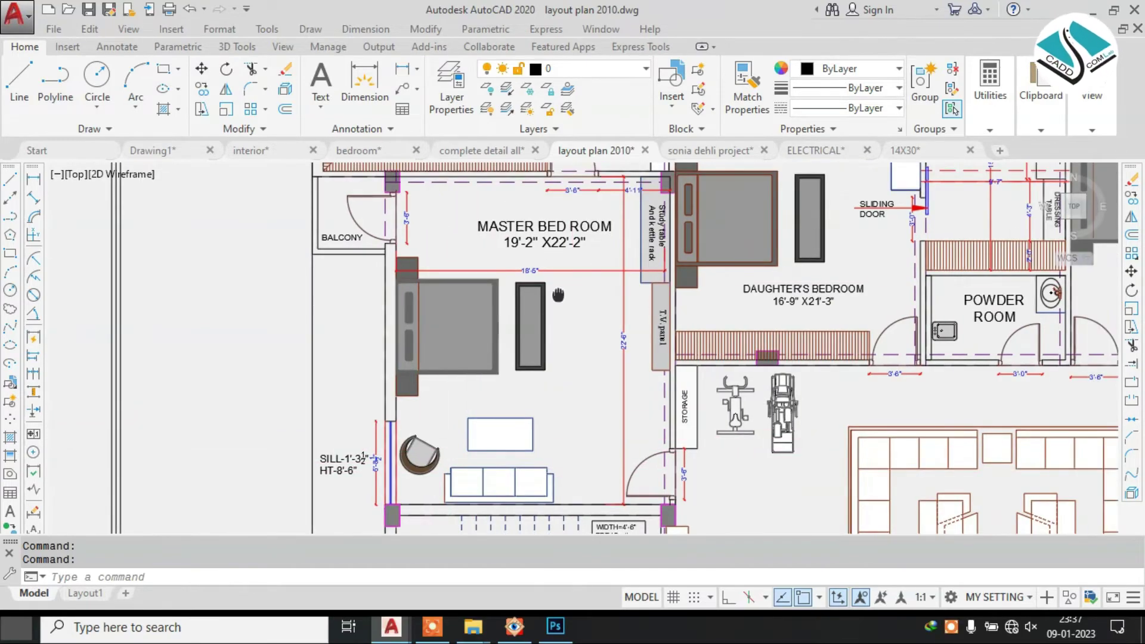
scroll(646, 339, "up", 4)
middle_click_drag(647, 338, 654, 501)
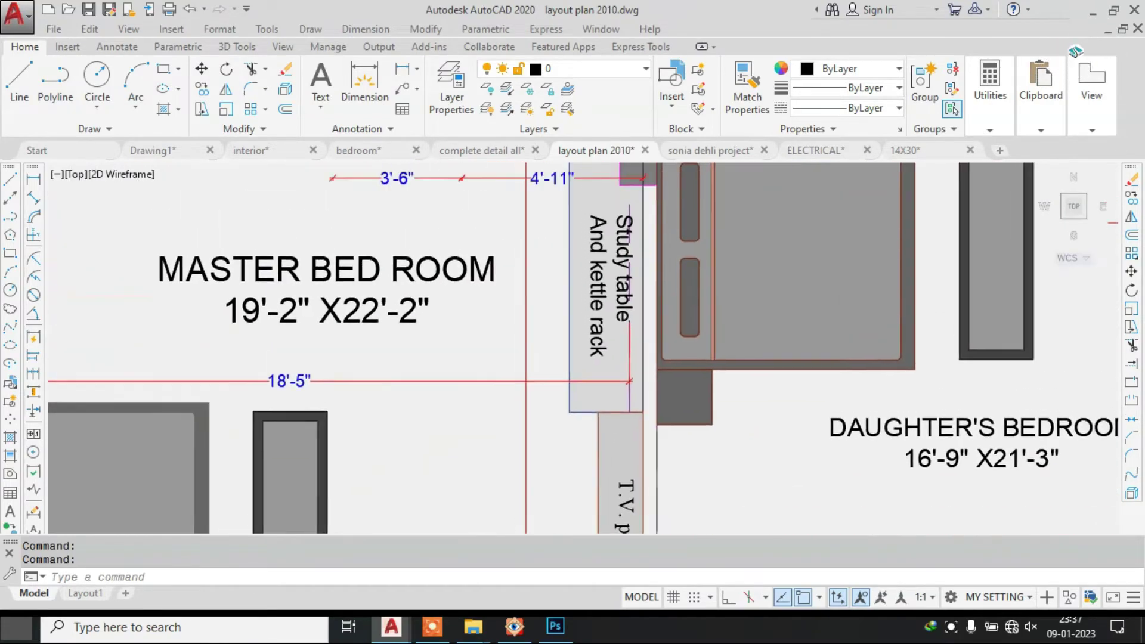
scroll(571, 258, "down", 6)
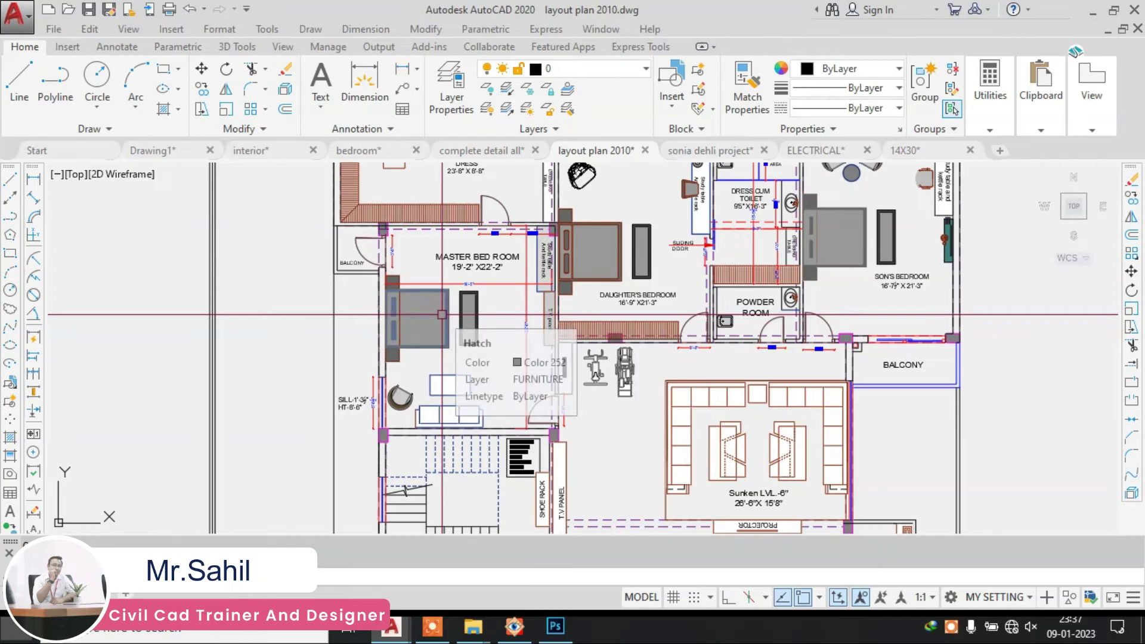
- View the sample electrical plan in ELECTRICAL.dwg, and return to the master bedroom in layout plan 2010.dwg
left_click(815, 152)
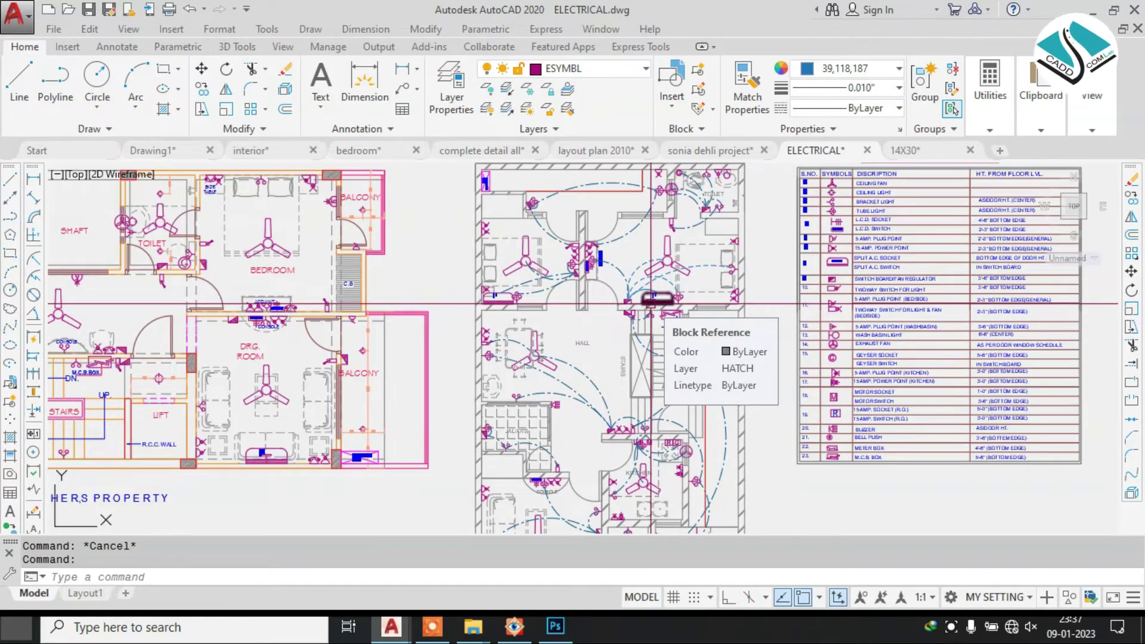
left_click(589, 153)
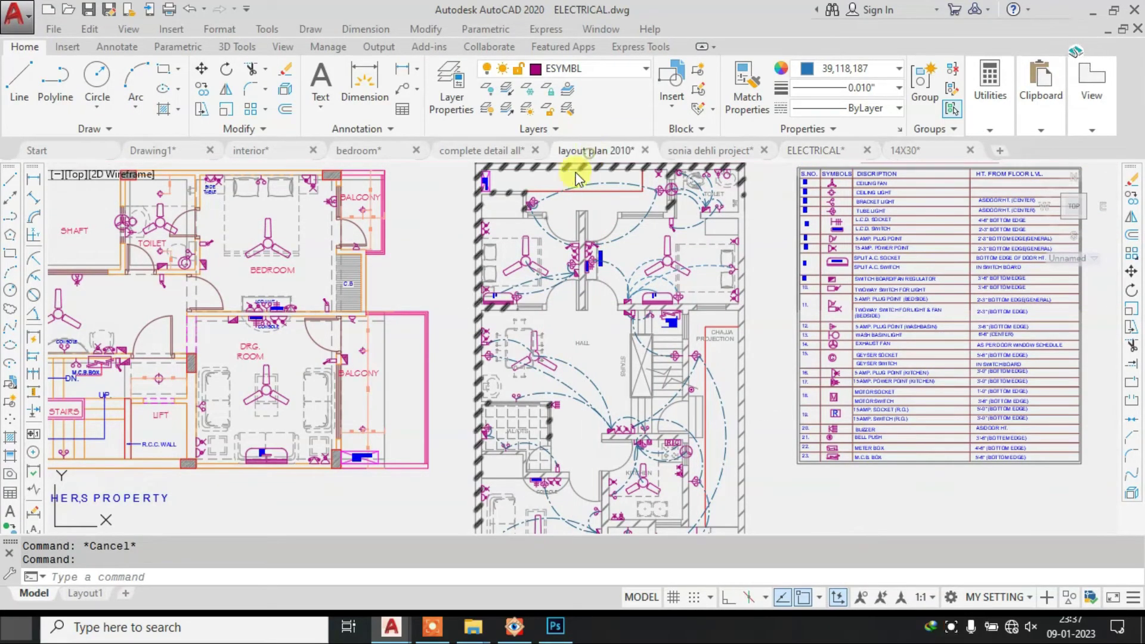
scroll(527, 280, "up", 3)
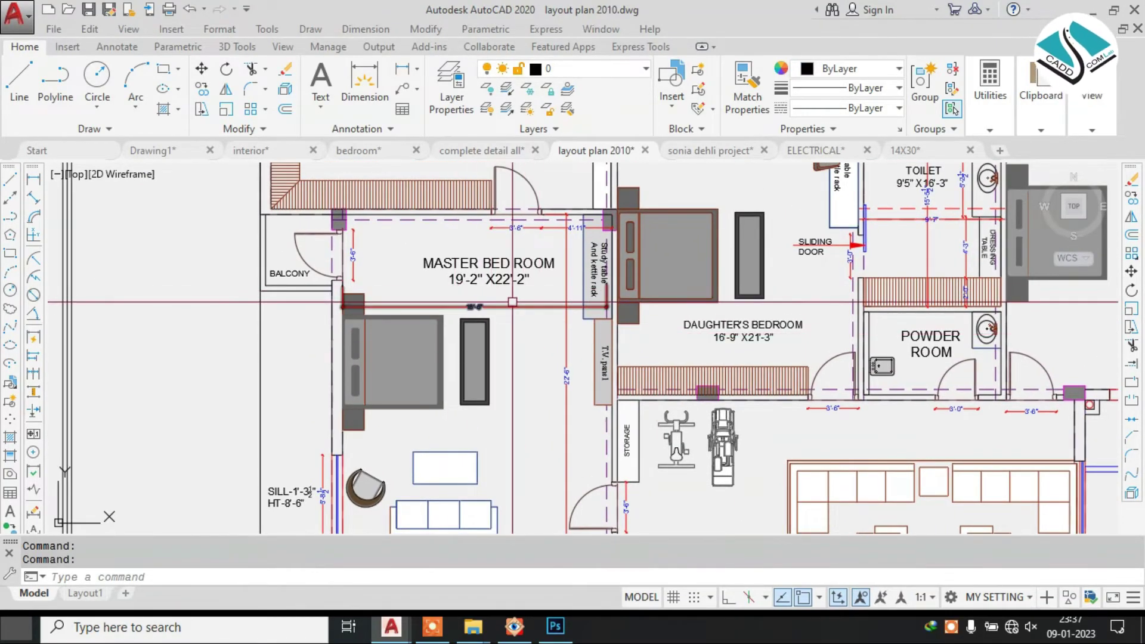
- Erase the large job title text from the title block of the ground floor master bedroom electrical sheet
scroll(406, 307, "down", 5)
middle_click_drag(1085, 441, 787, 383)
scroll(793, 385, "down", 2)
middle_click_drag(1114, 354, 731, 291)
scroll(731, 291, "up", 4)
scroll(578, 225, "up", 6)
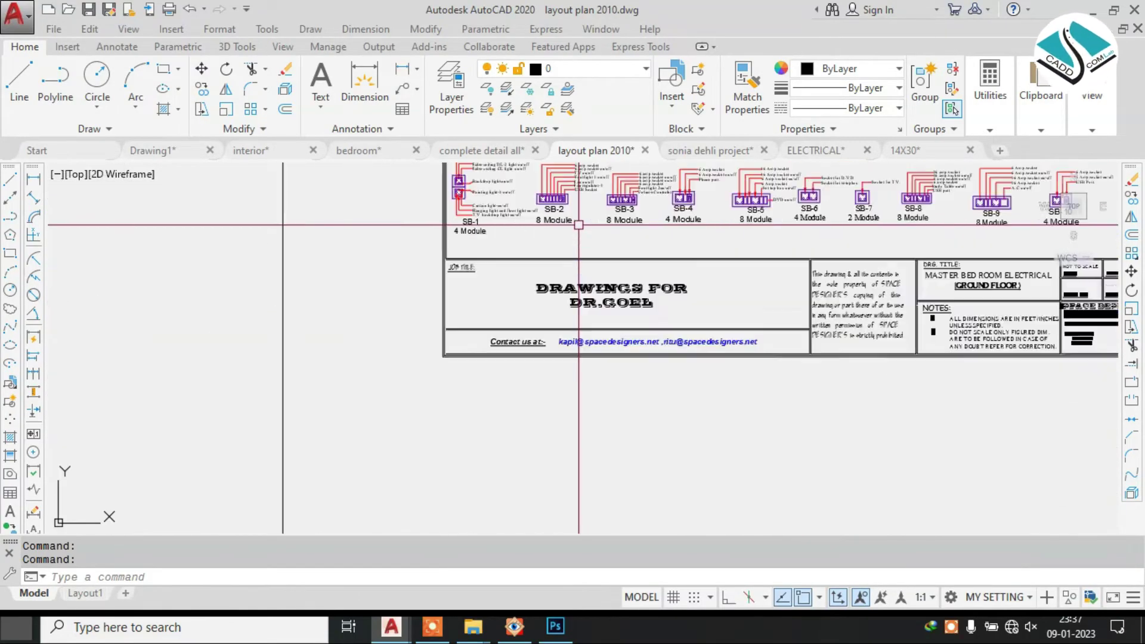
middle_click_drag(594, 264, 460, 406)
left_click(522, 471)
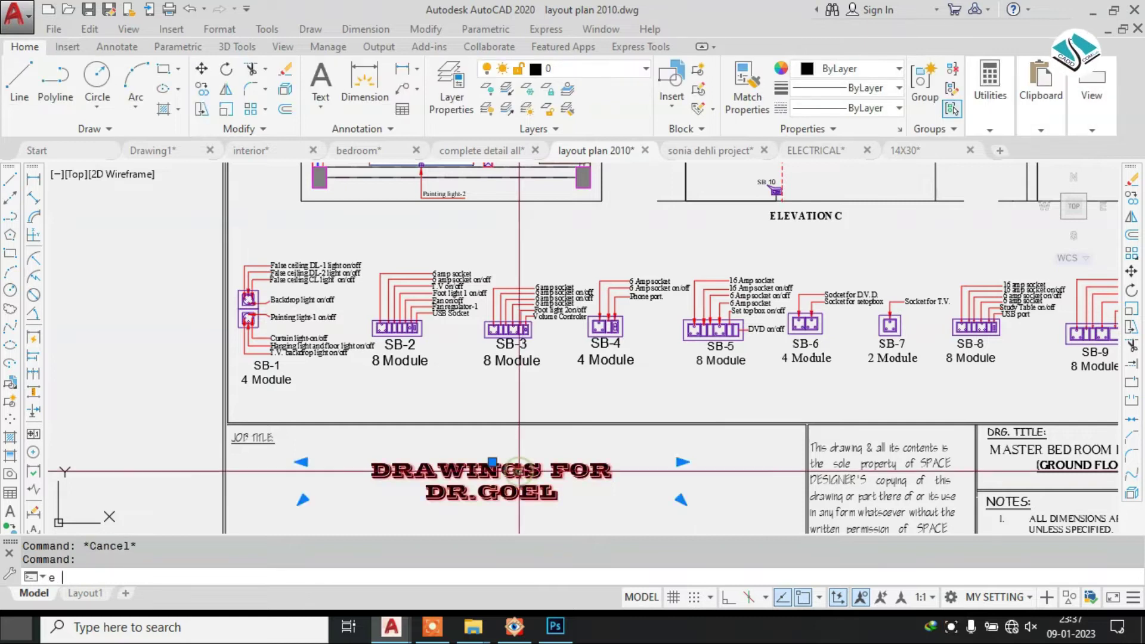
type("e")
key("Return")
middle_click_drag(735, 305, 579, 427)
key("Escape")
- Review the plan, wall elevations and switchboard module details on the master bedroom electrical sheet
mouse_move(503, 328)
middle_mouse_down()
mouse_move(516, 399)
mouse_move(543, 384)
middle_mouse_up()
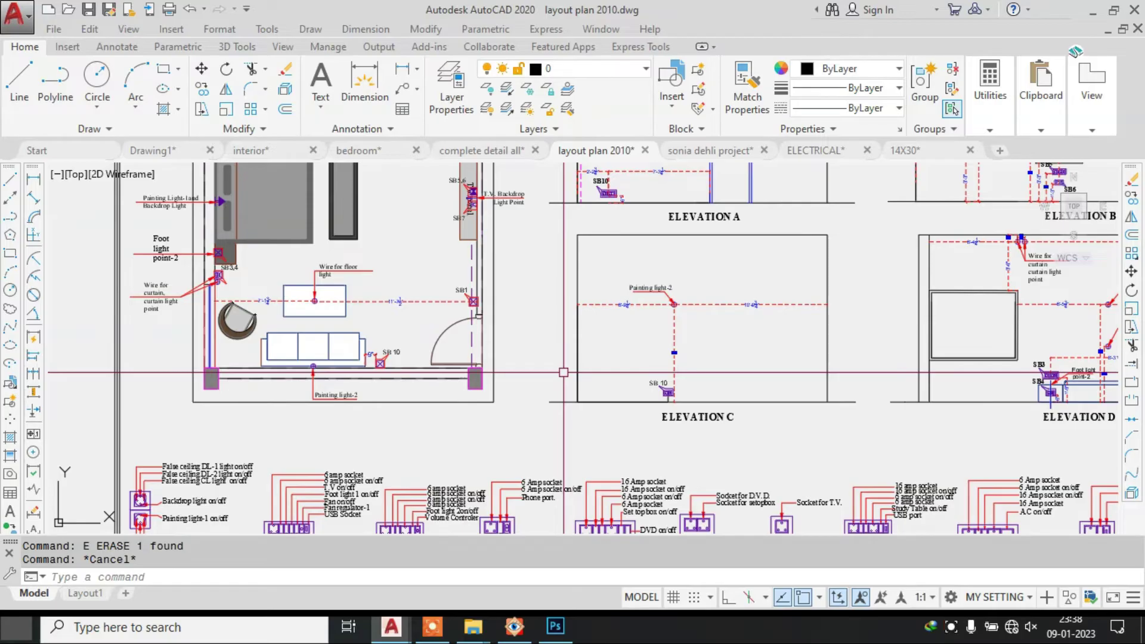
scroll(337, 412, "down", 6)
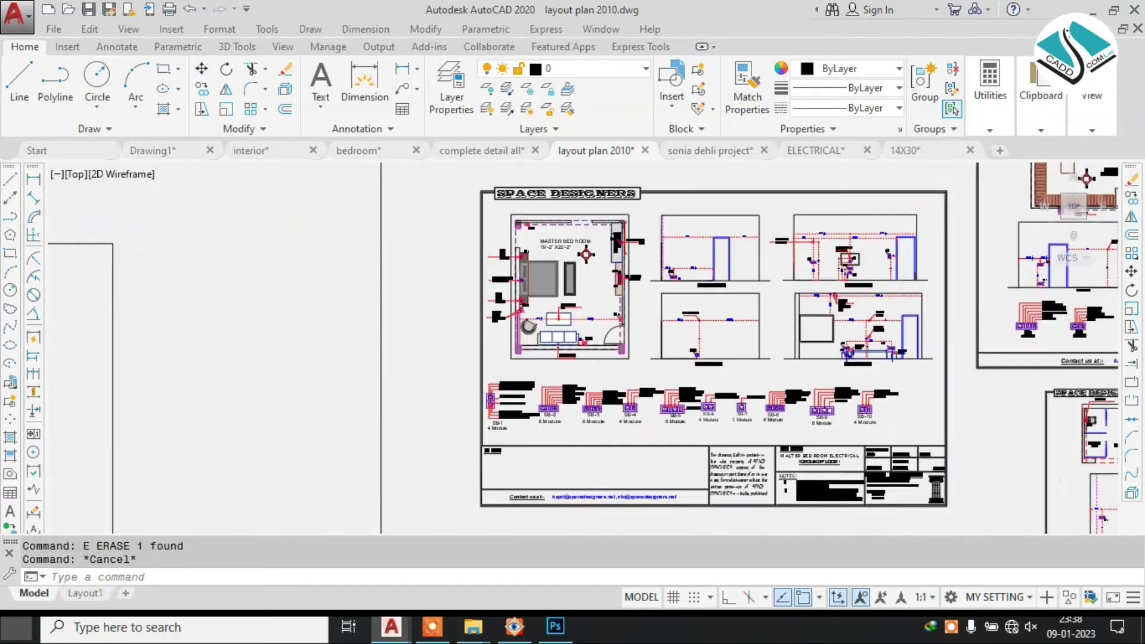
middle_click_drag(235, 409, 249, 407)
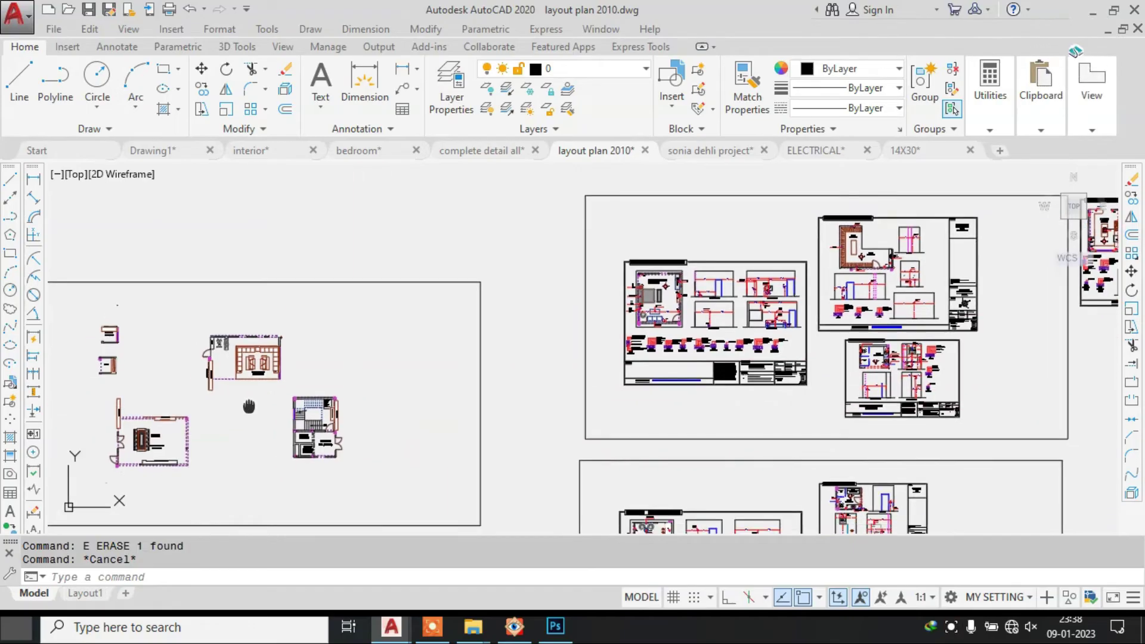
scroll(650, 295, "up", 8)
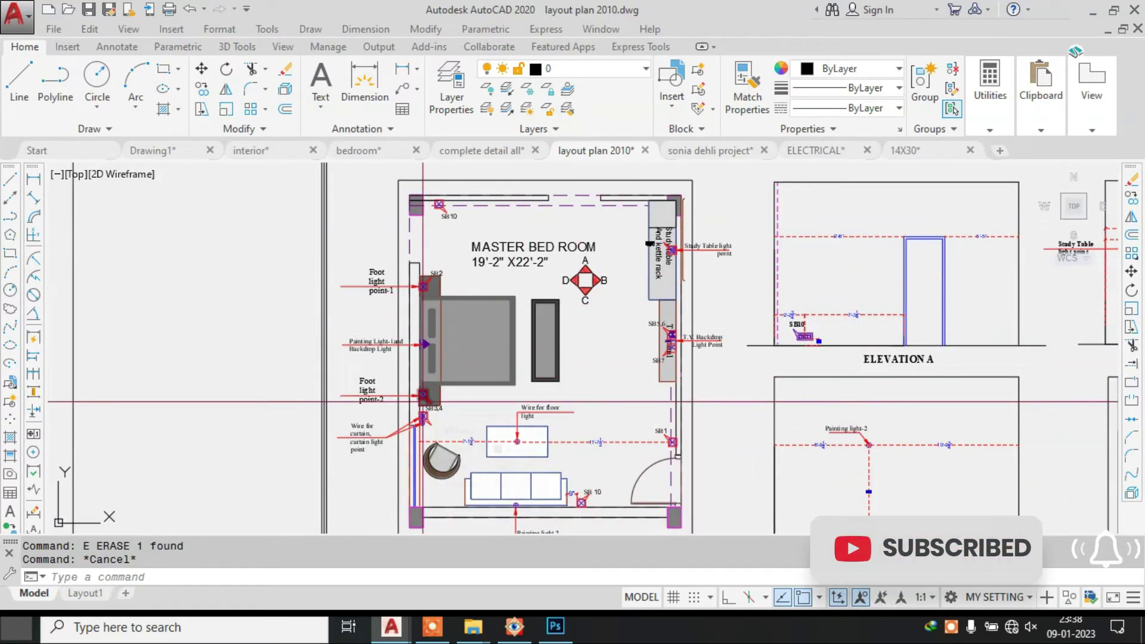
scroll(405, 287, "up", 4)
scroll(511, 244, "down", 4)
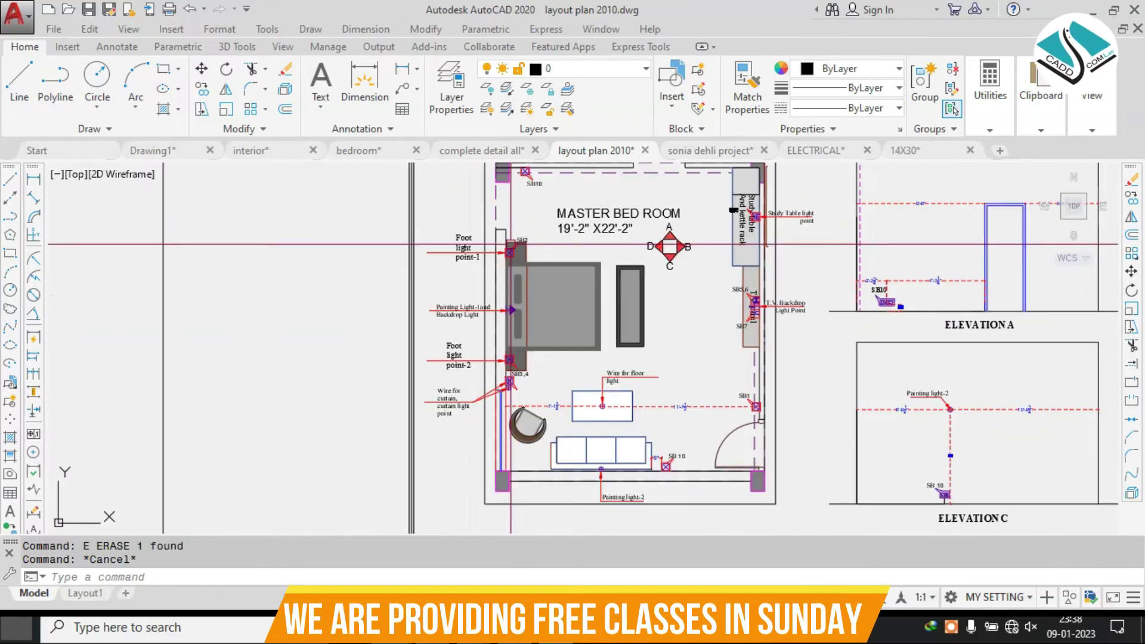
scroll(511, 244, "down", 4)
scroll(488, 255, "up", 2)
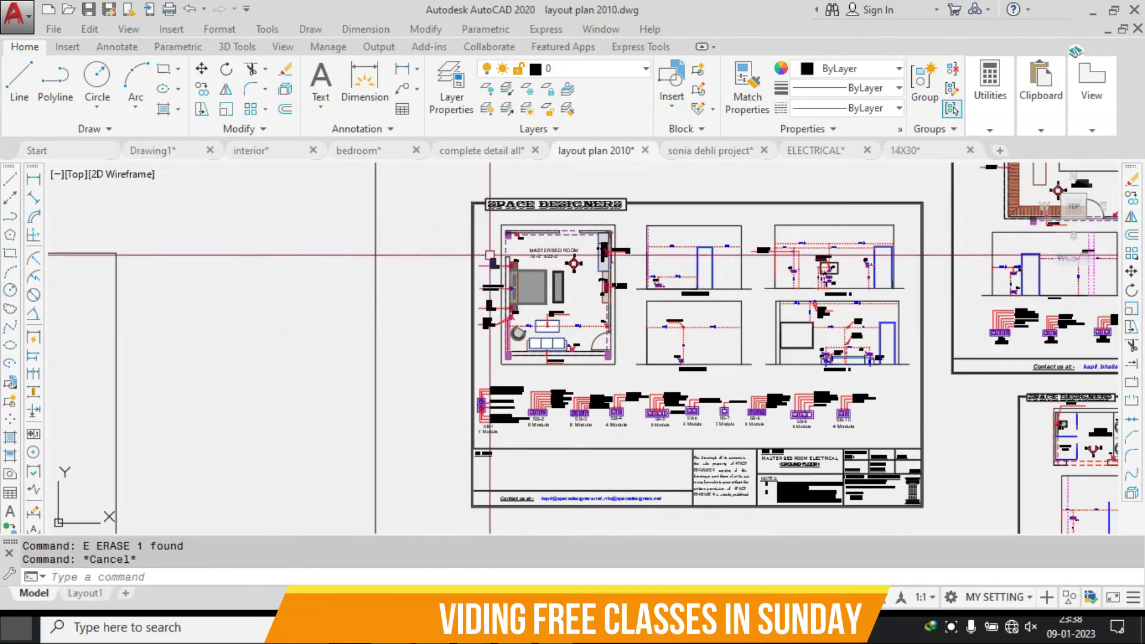
scroll(490, 255, "up", 4)
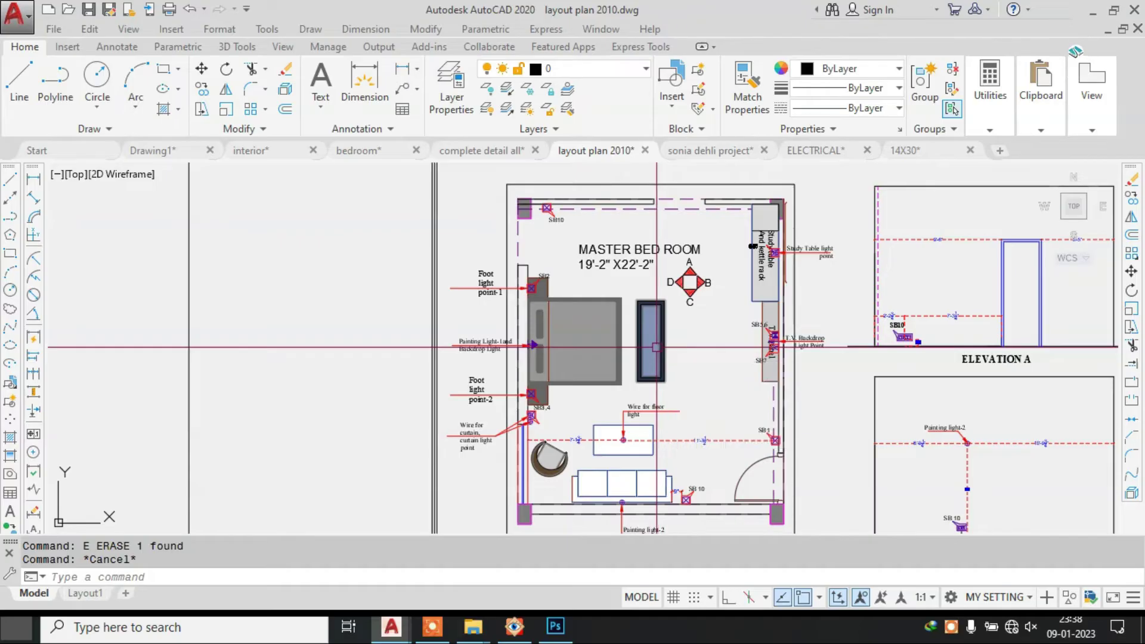
- Examine the foot light points, switchboard SB2 and the painting and backdrop light point along the bed wall
scroll(539, 287, "up", 6)
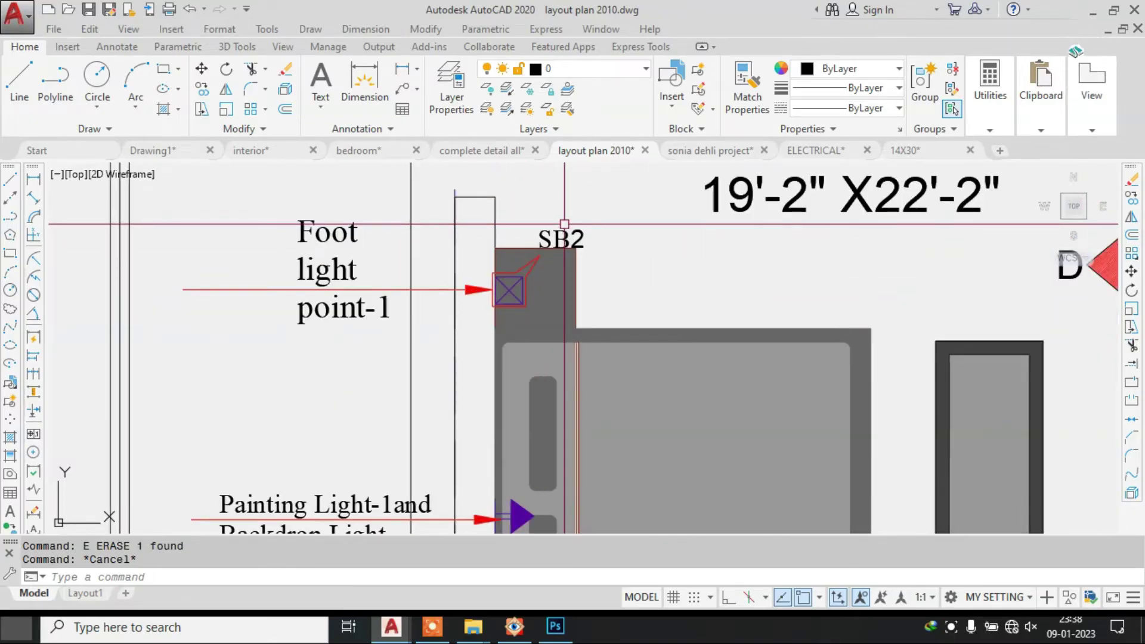
scroll(480, 215, "down", 3)
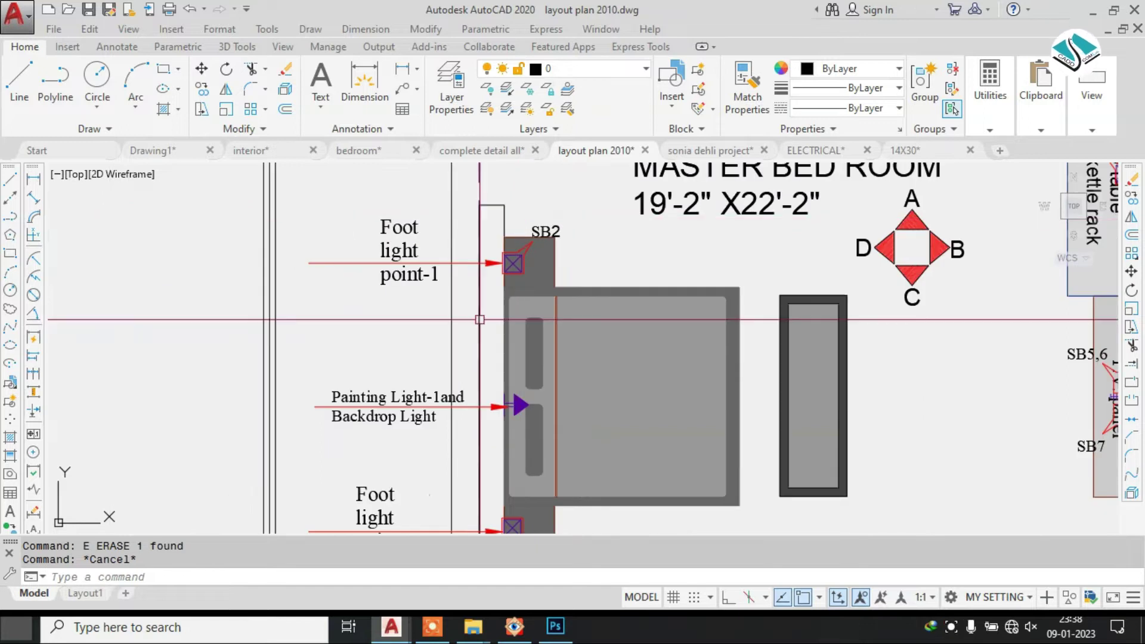
middle_click_drag(436, 381, 428, 349)
scroll(426, 241, "up", 2)
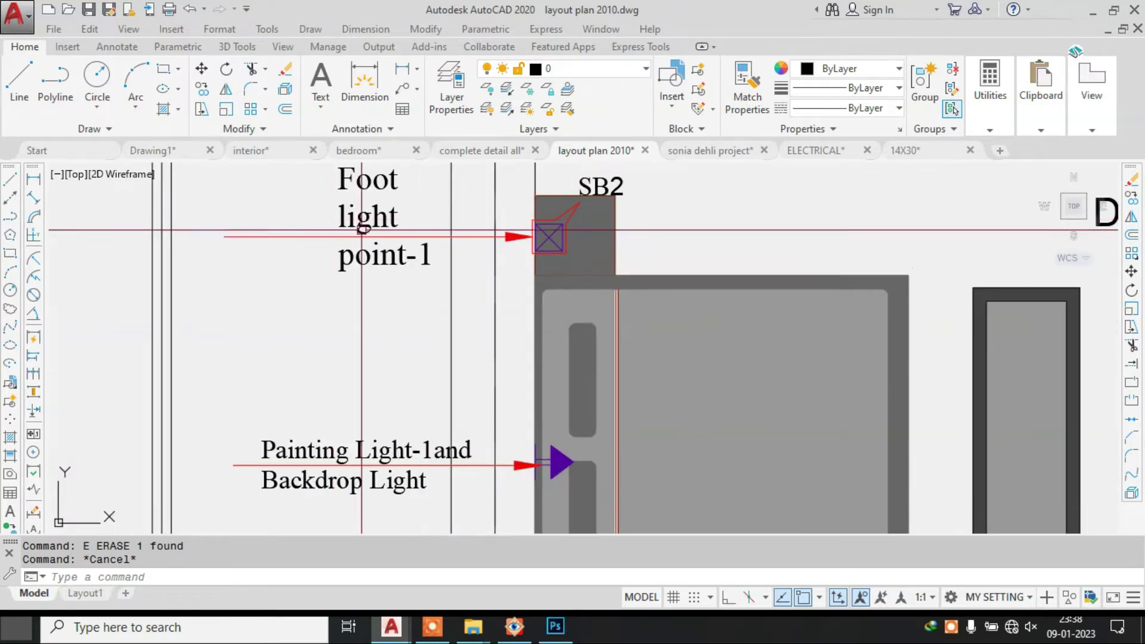
middle_click_drag(451, 423, 455, 256)
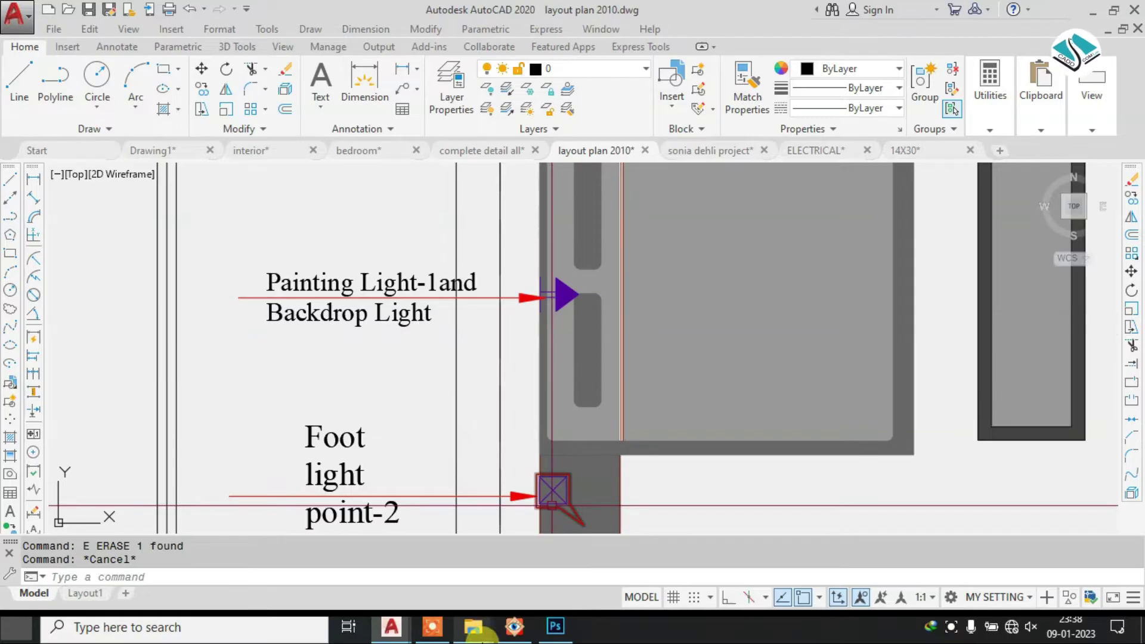
- Switch to FastStone Image Viewer, examine bedroom reference photos for wall, pendant and cove lighting, and return to the AutoCAD drawing
left_click(514, 626)
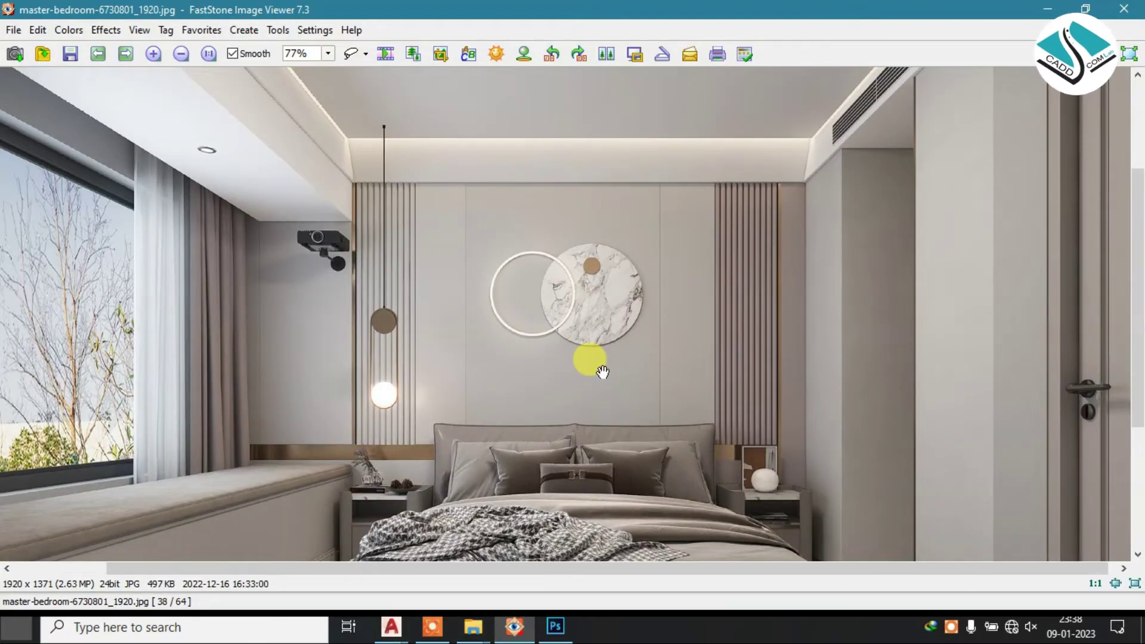
scroll(602, 372, "right", 2)
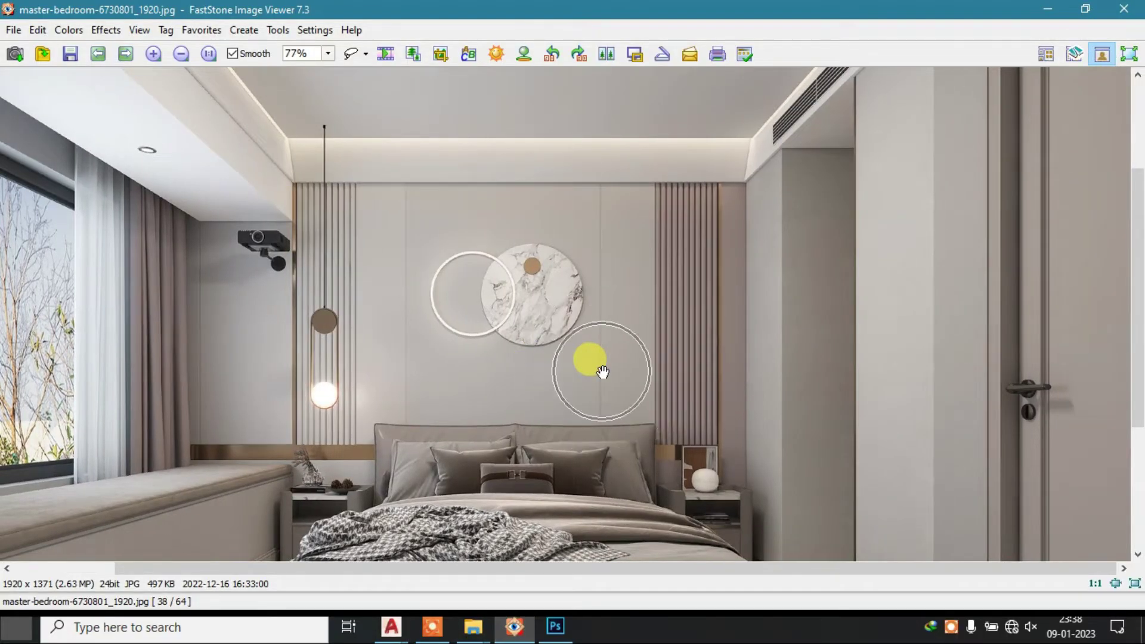
scroll(602, 372, "down", 2)
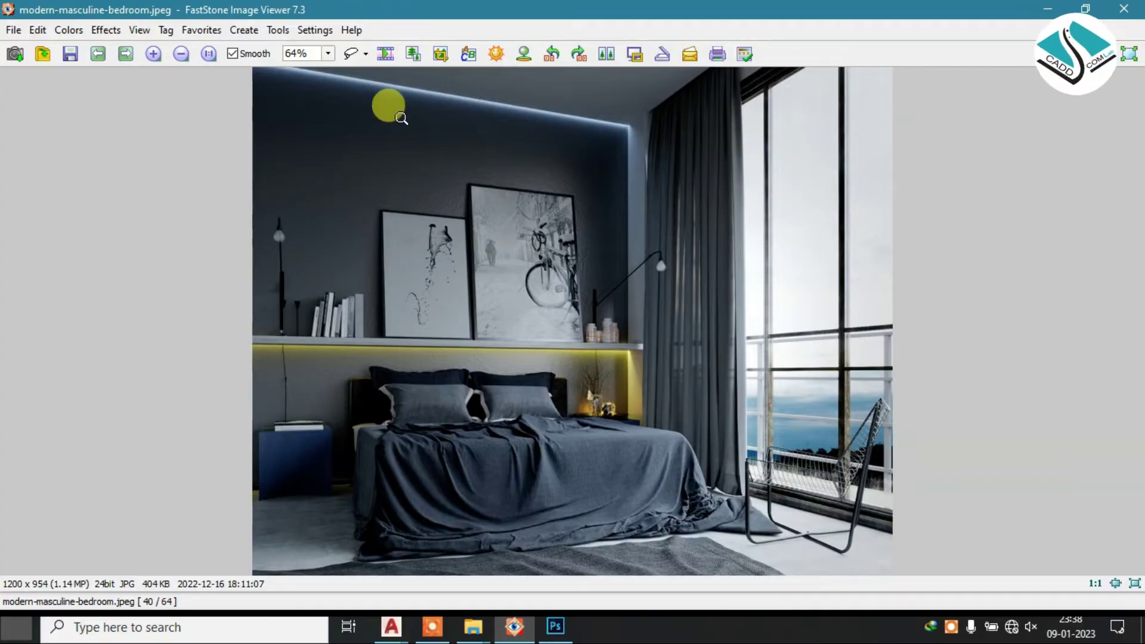
scroll(552, 281, "up", 1)
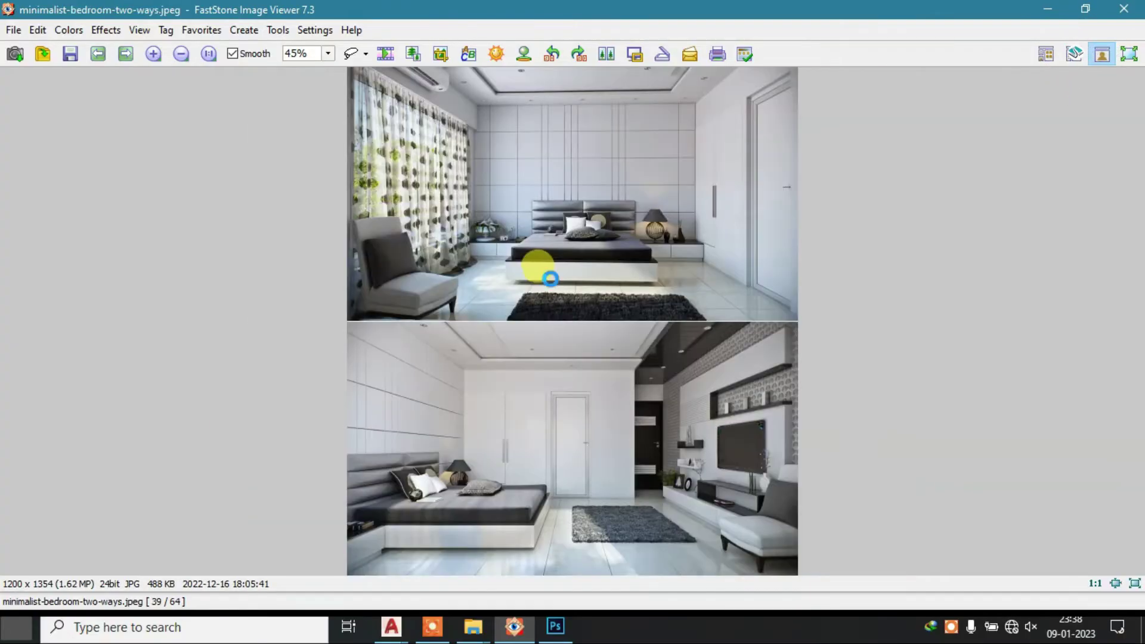
scroll(550, 278, "up", 3)
scroll(552, 280, "up", 3)
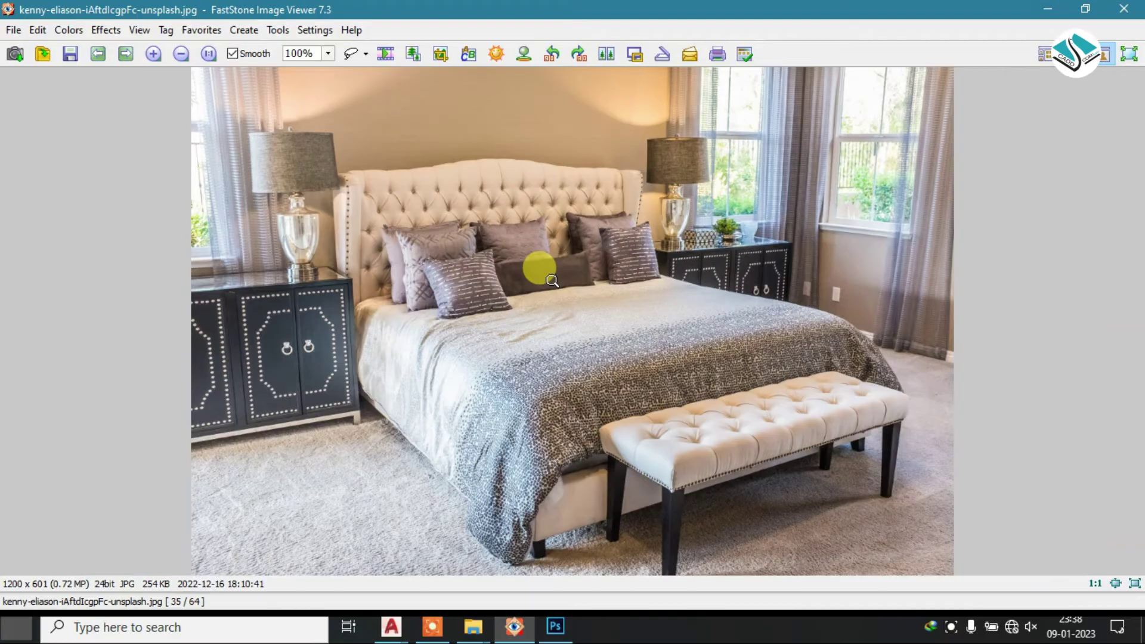
scroll(552, 280, "down", 1)
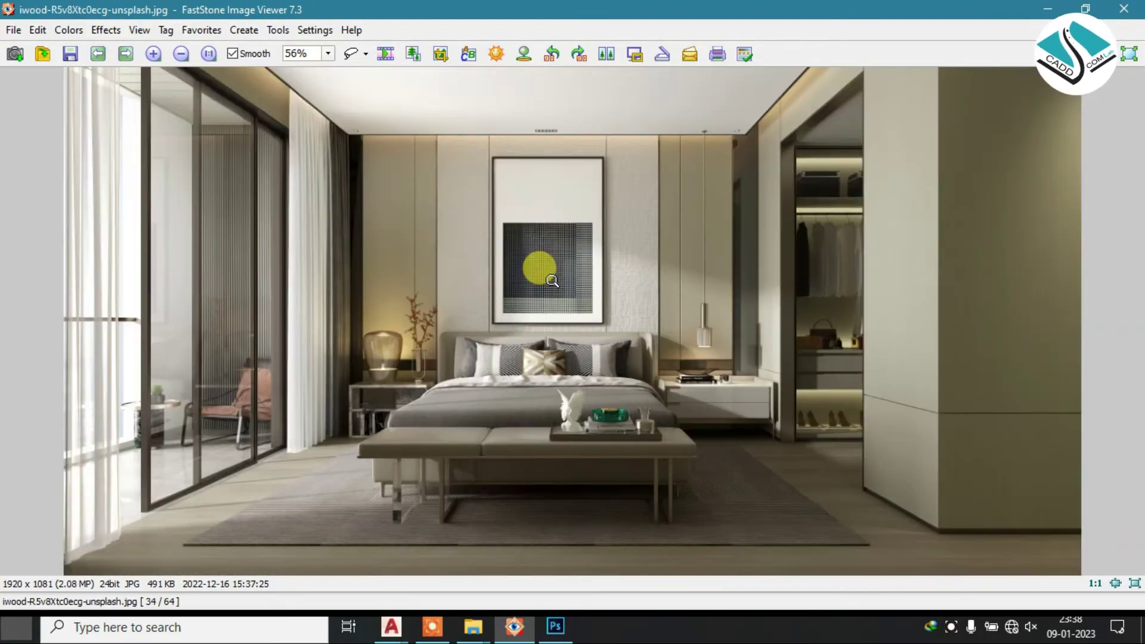
scroll(501, 131, "up", 2, "ctrl")
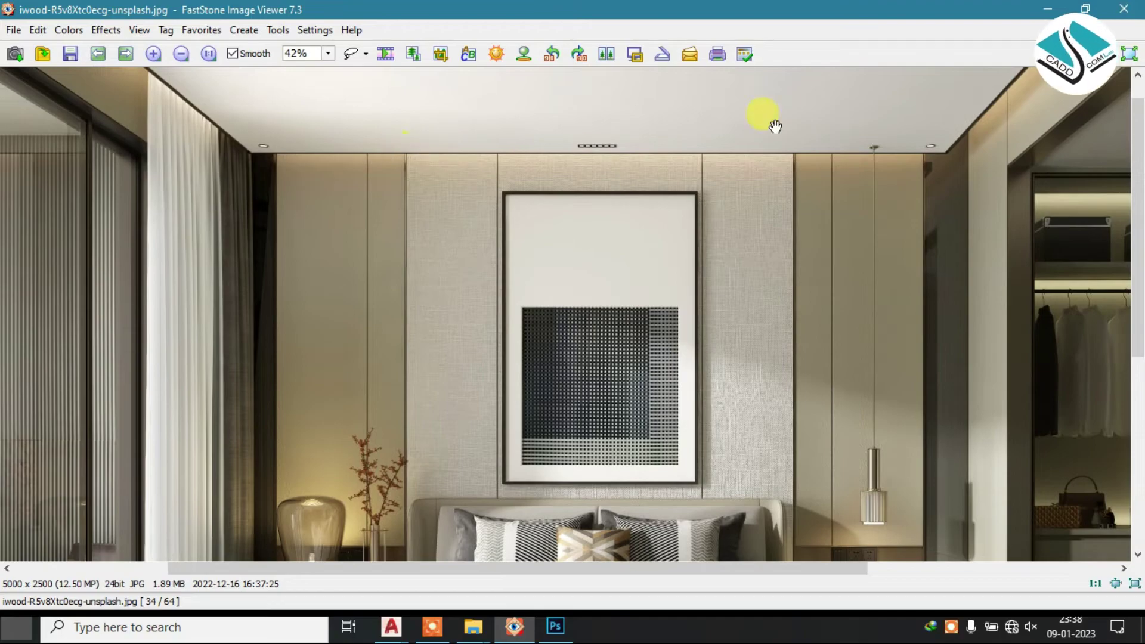
left_click(1054, 8)
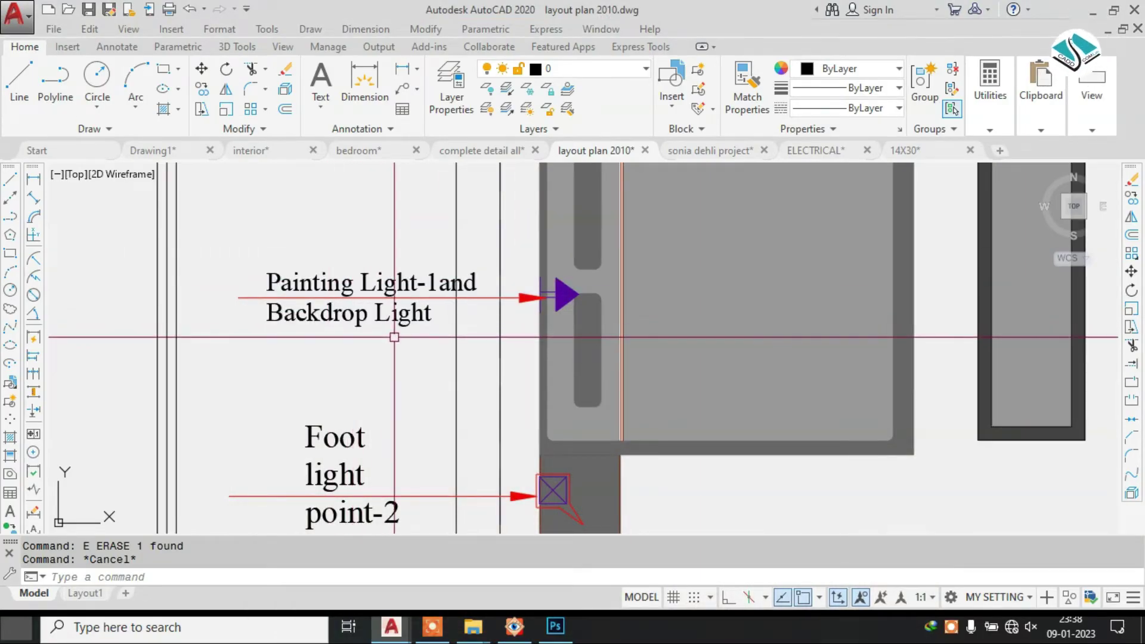
- Examine the curtain and curtain light wiring, the floor light wire, and painting light-2 with SB 10 beside the sofa
middle_click_drag(396, 402, 364, 247)
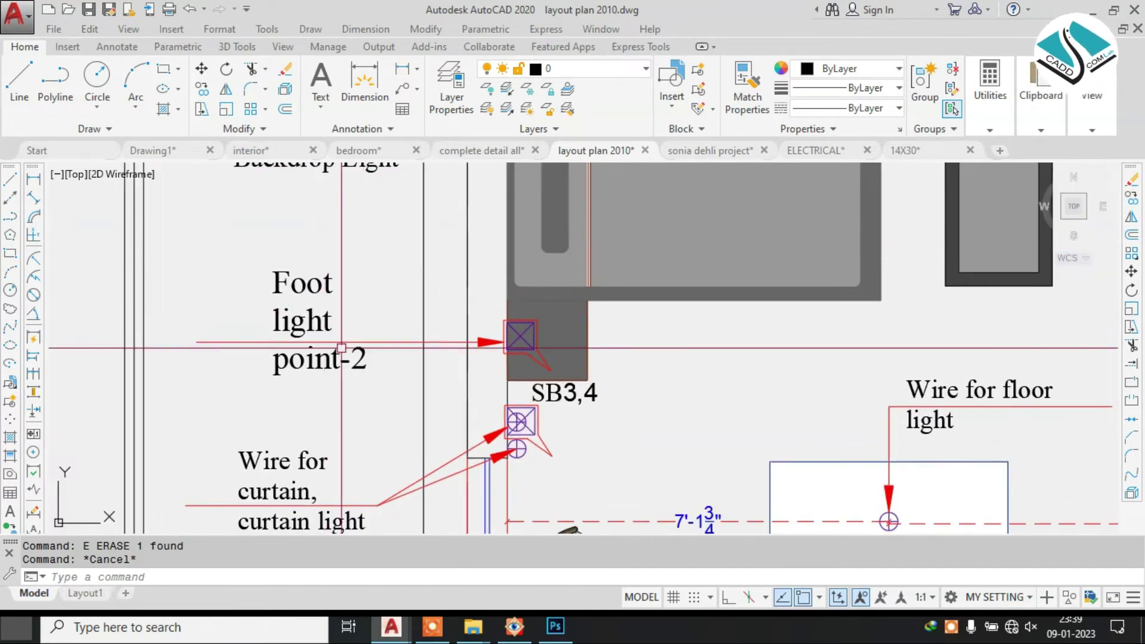
scroll(341, 348, "down", 2)
scroll(478, 285, "up", 2)
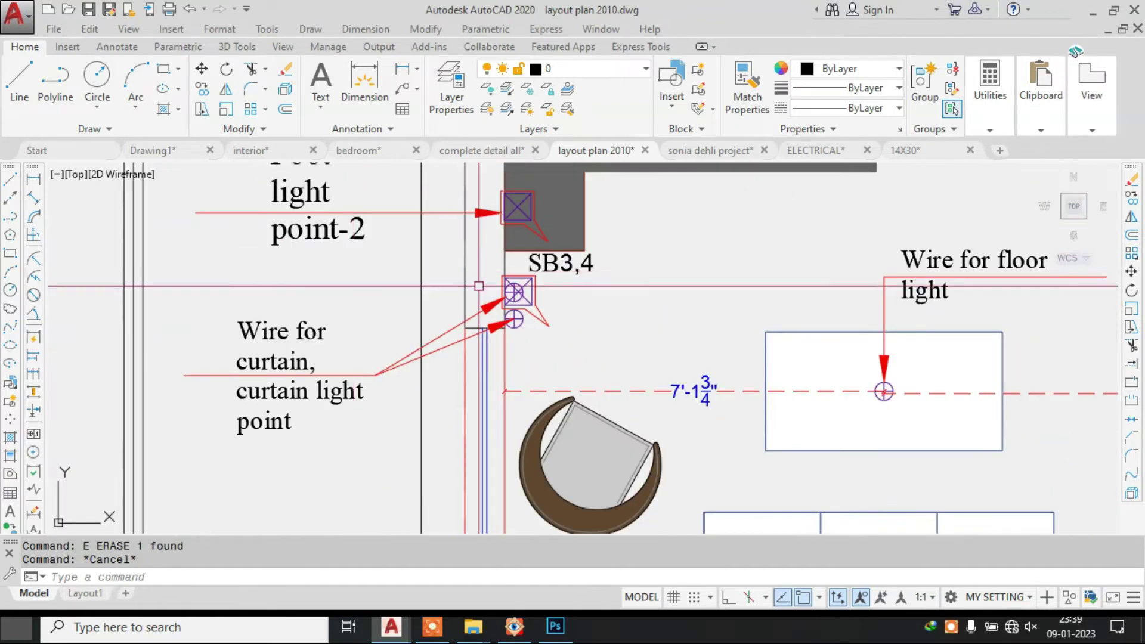
scroll(472, 313, "up", 2)
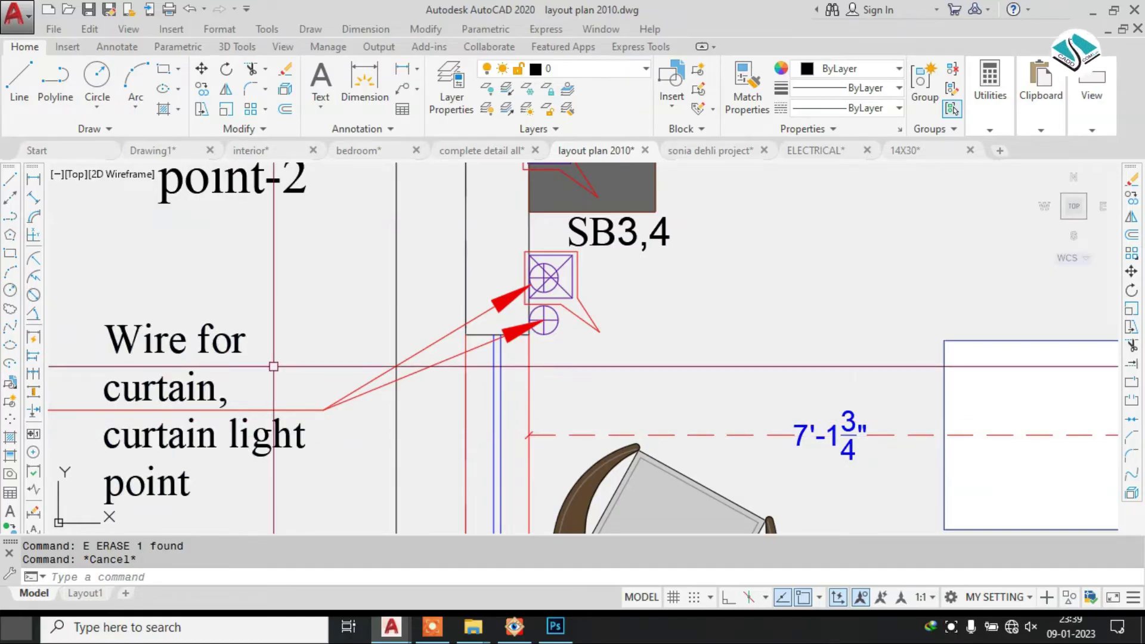
scroll(274, 367, "down", 5)
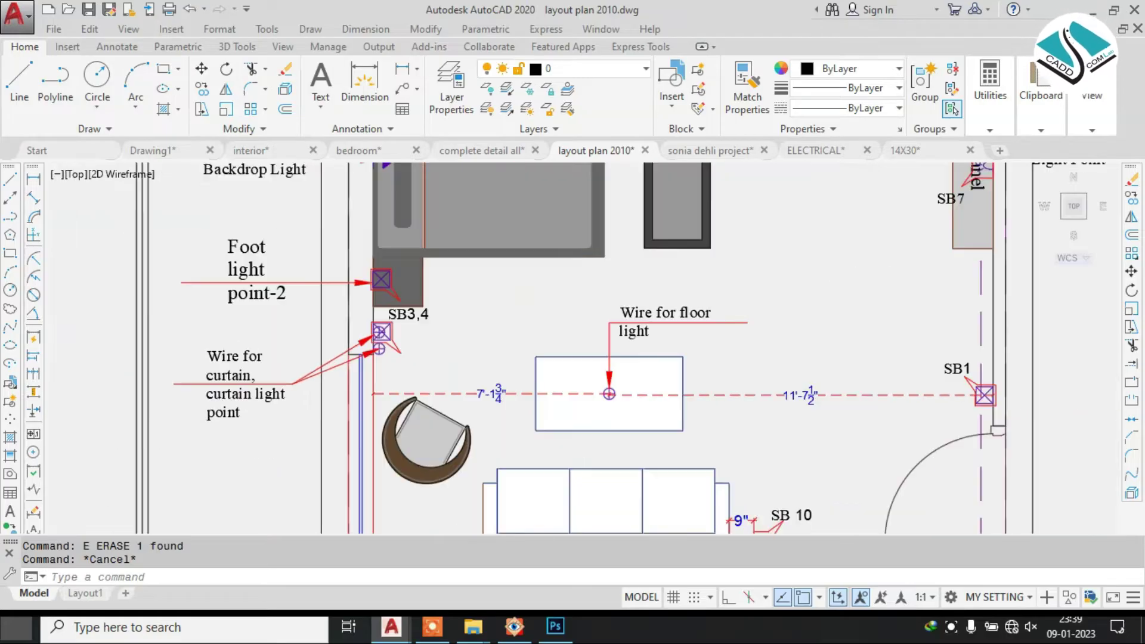
scroll(475, 349, "up", 2)
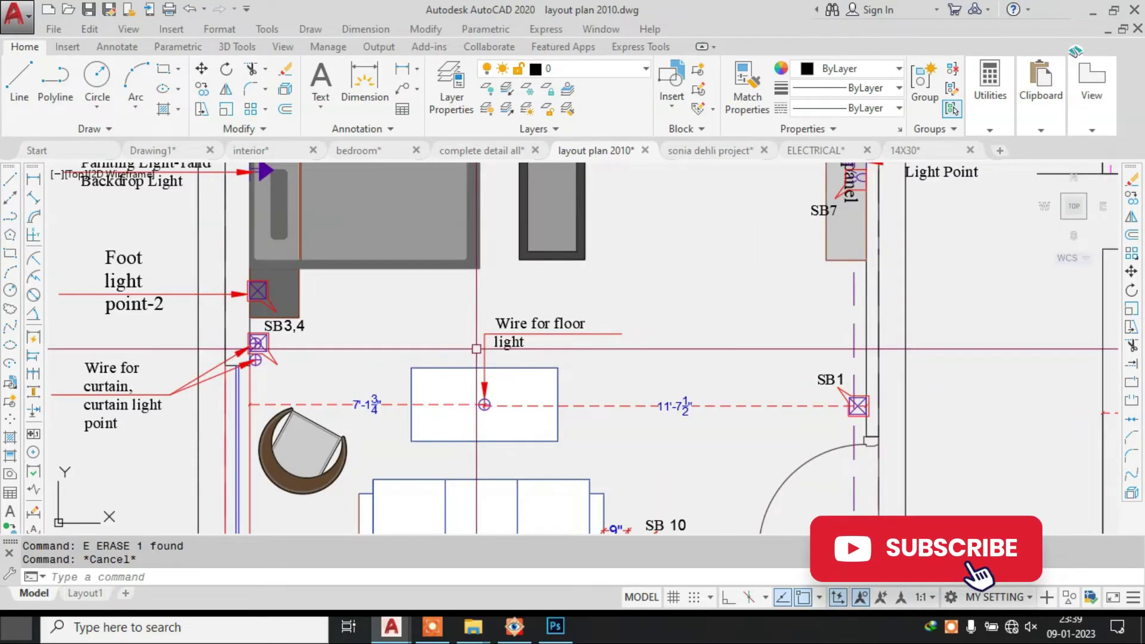
scroll(480, 350, "up", 4)
scroll(579, 371, "down", 2)
scroll(579, 372, "down", 4)
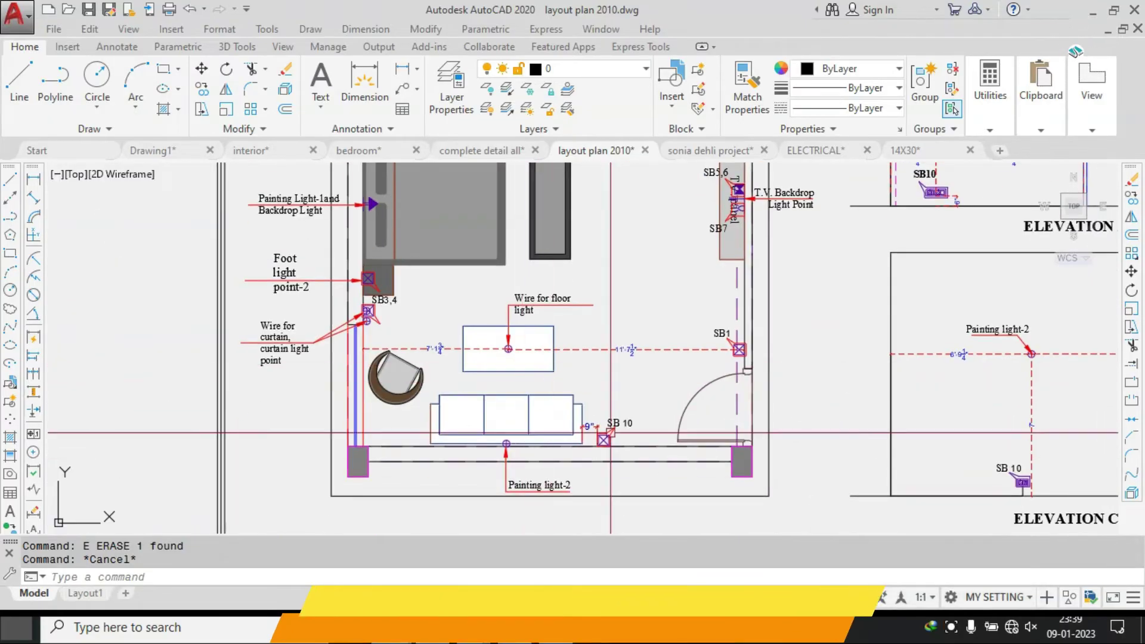
scroll(540, 480, "up", 5)
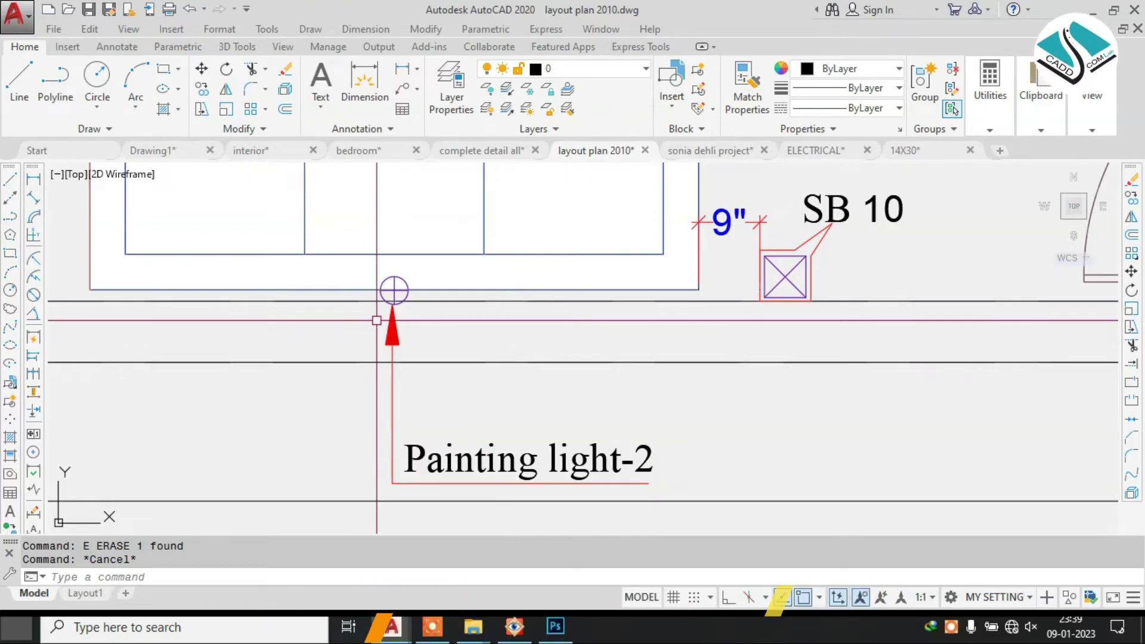
- Examine switchboard SB1, the T.V. panel's SB5,6 and SB7 with the backdrop light point, and the study table light point with SB8
scroll(445, 346, "down", 8)
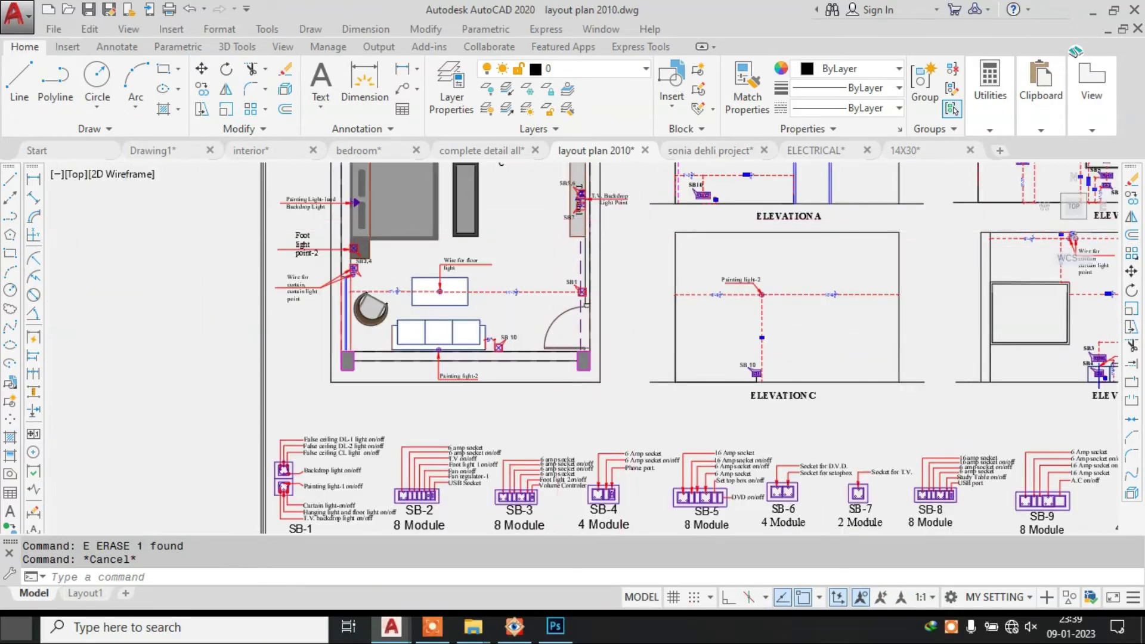
scroll(584, 291, "up", 9)
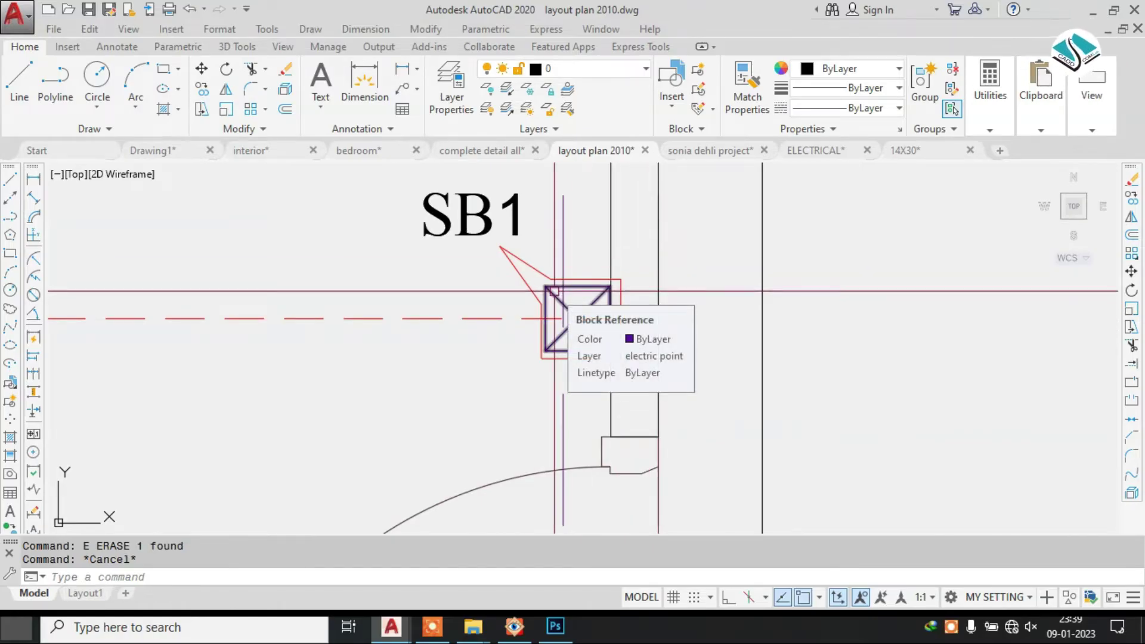
scroll(615, 385, "down", 6)
middle_click_drag(560, 274, 532, 429)
scroll(578, 263, "up", 2)
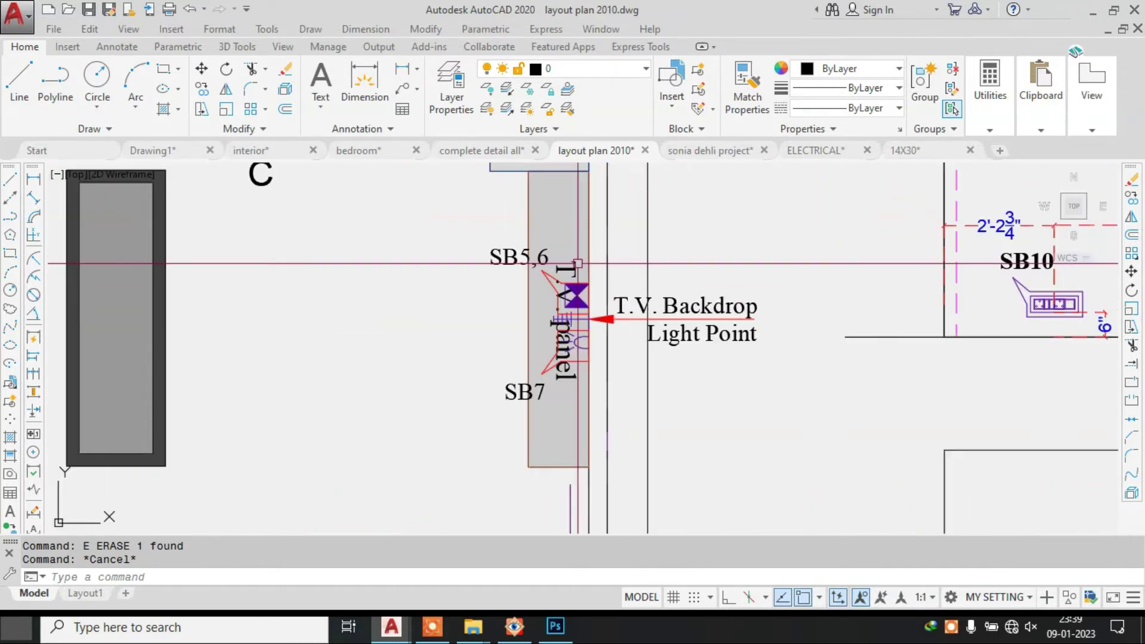
scroll(579, 264, "up", 2)
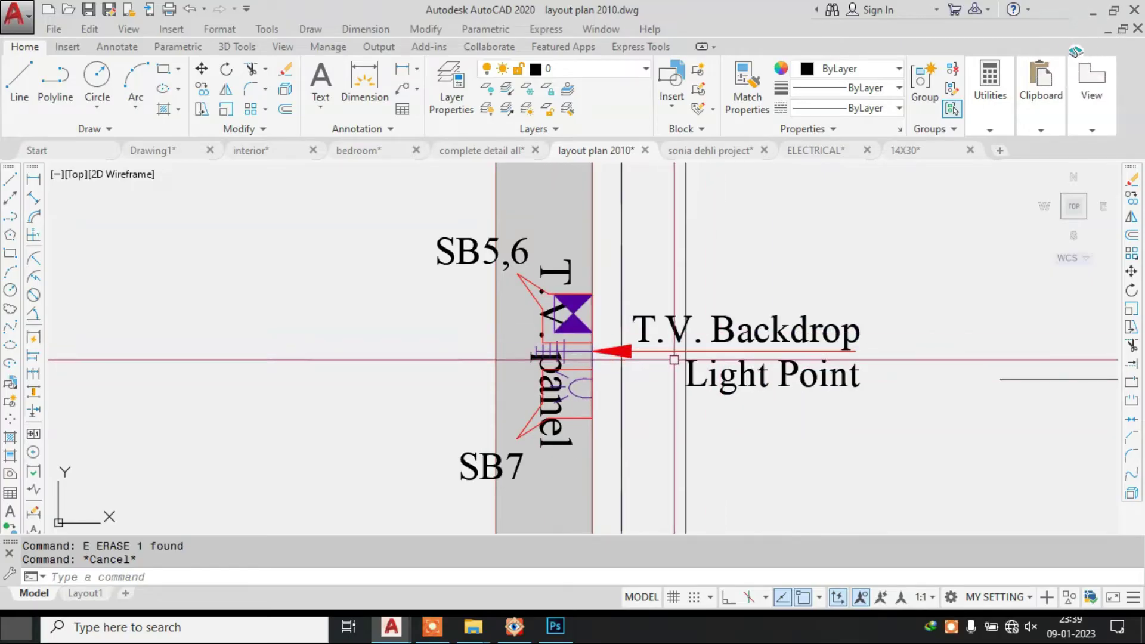
scroll(746, 386, "down", 4)
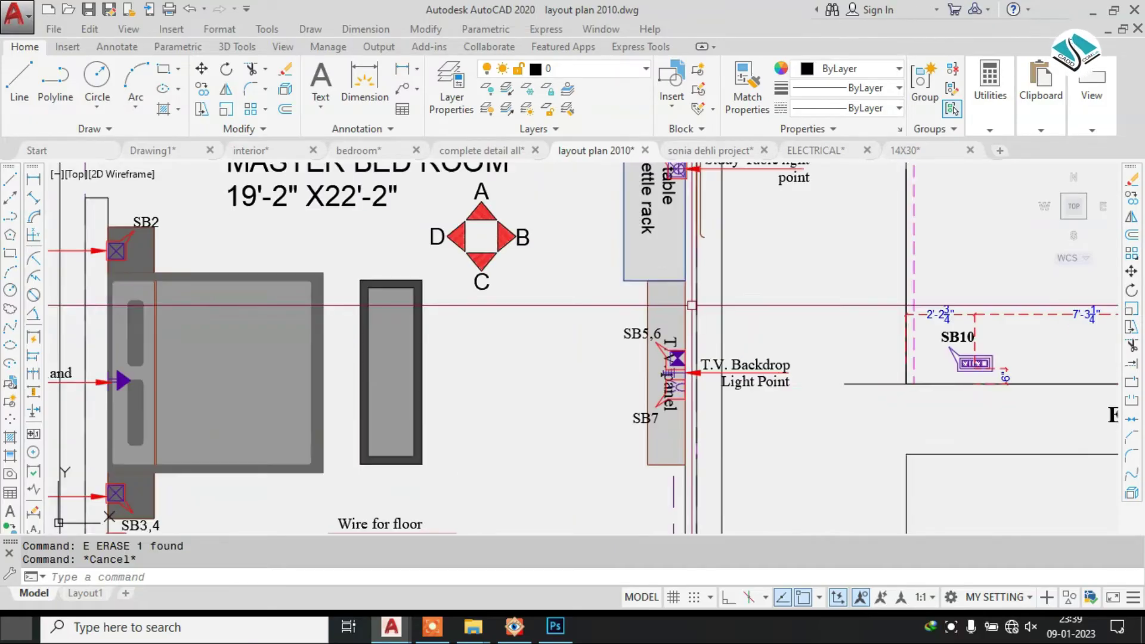
middle_click_drag(652, 238, 606, 363)
scroll(638, 248, "up", 2)
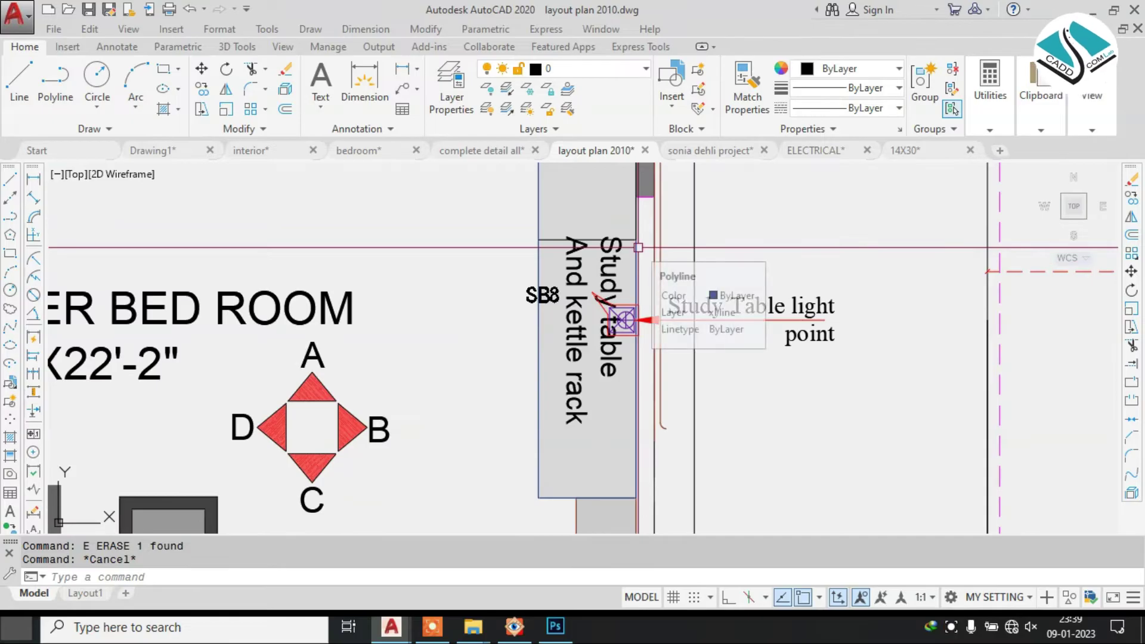
scroll(559, 301, "down", 4)
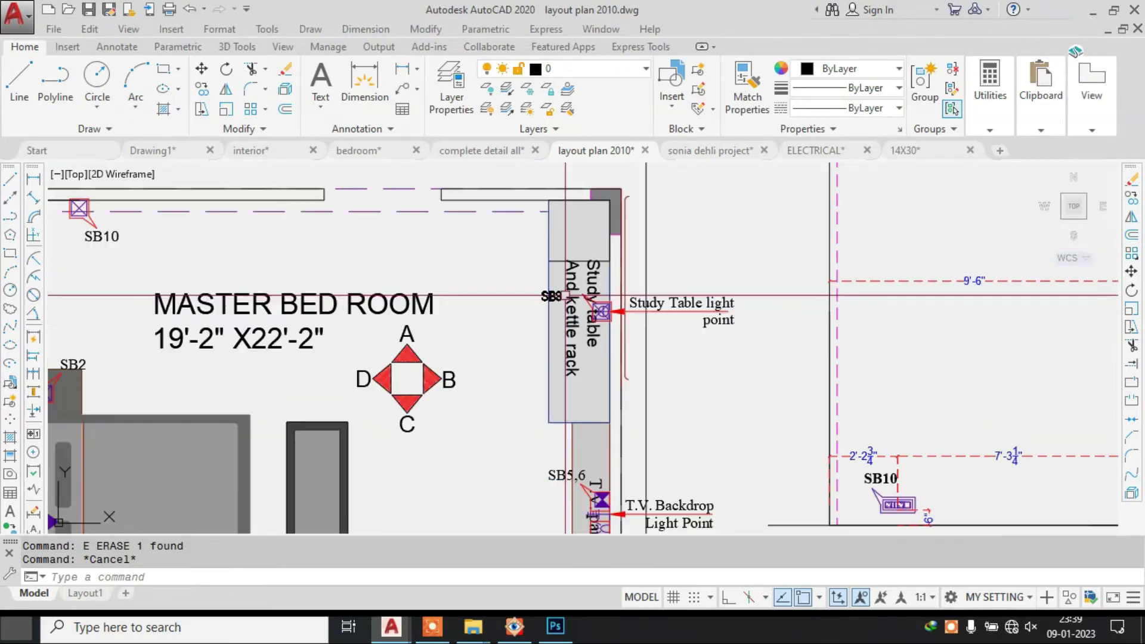
middle_click_drag(399, 364, 430, 312)
scroll(480, 272, "up", 4)
scroll(480, 272, "down", 2)
left_click(588, 267)
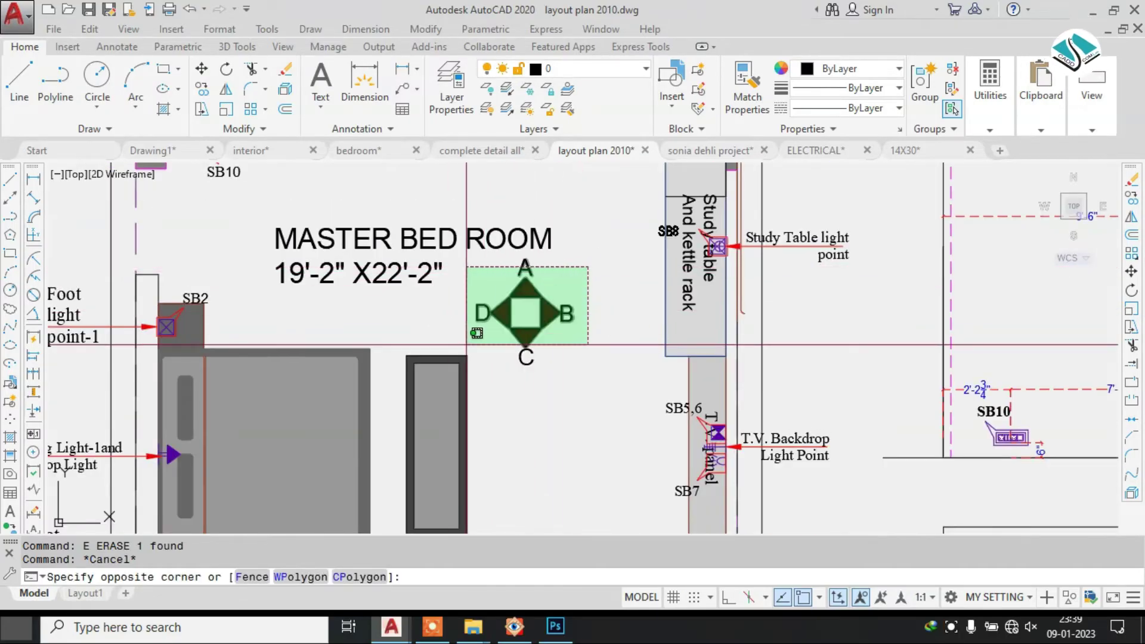
left_click(471, 344)
type("m")
key("Return")
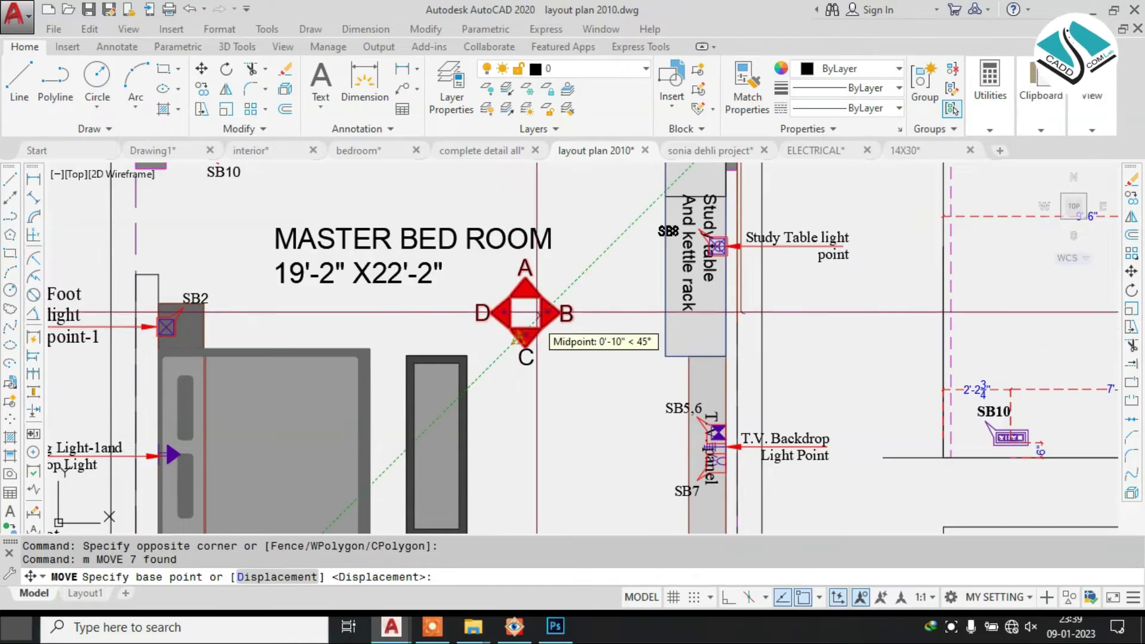
key("Escape")
- Move the A-B-C-D elevation marker down into the open floor between the bed-end bench and the T.V. panel
left_click(575, 268)
left_click(475, 362)
type("m")
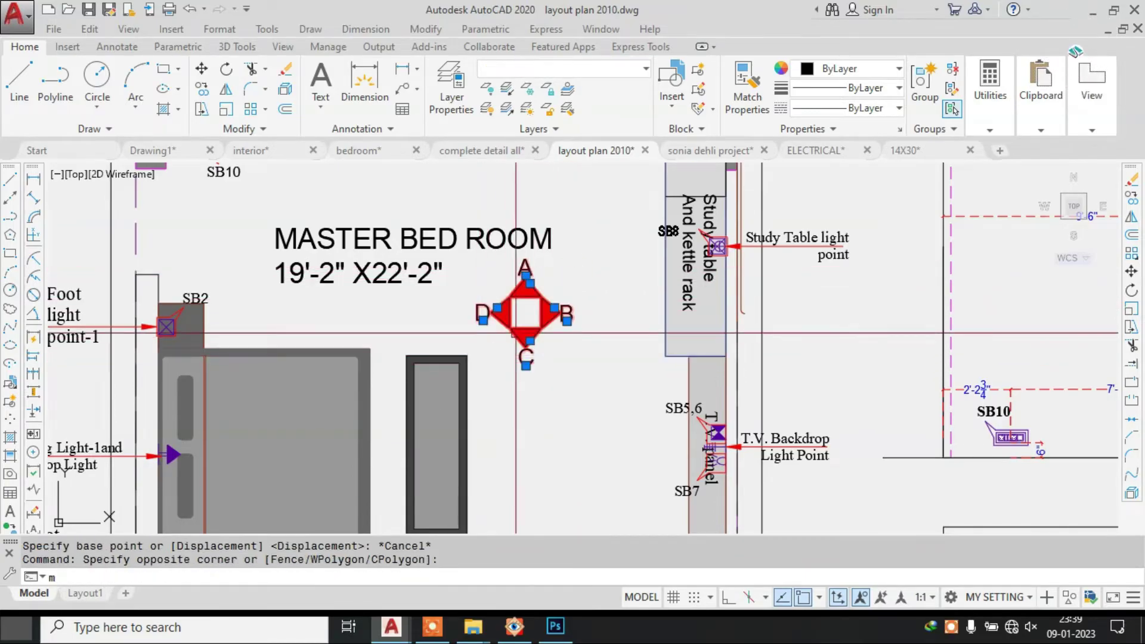
key("Return")
left_click(525, 328)
left_click(538, 448)
key("Escape")
middle_click_drag(538, 437, 547, 322)
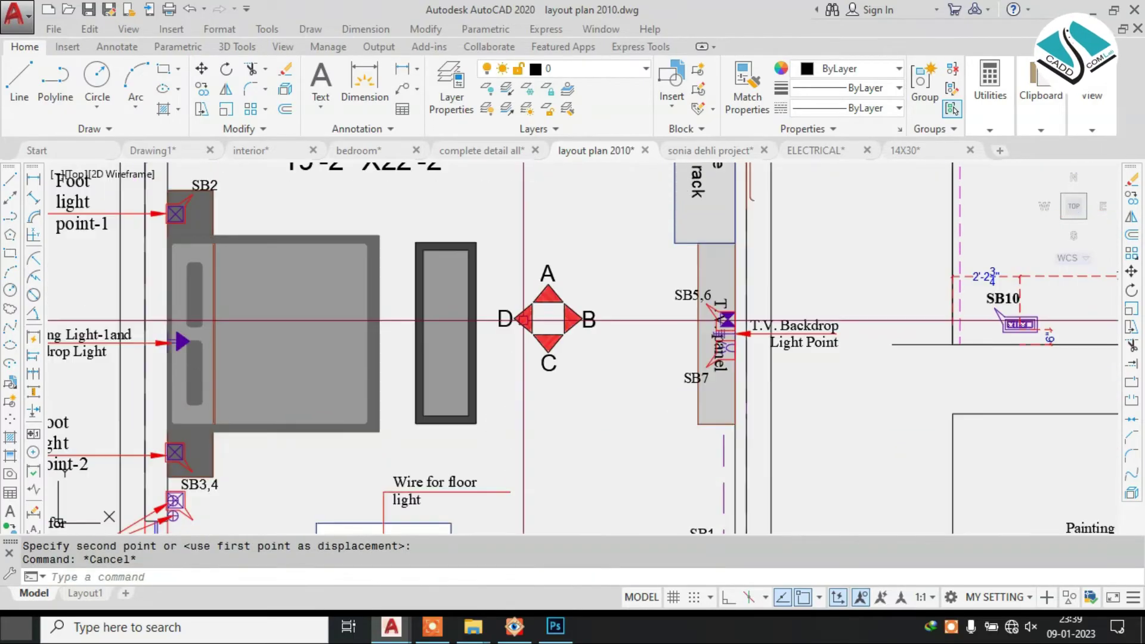
- Draw a vertical direction line with an arrowhead from marker letter A up towards the room's upper wall
scroll(581, 338, "down", 2)
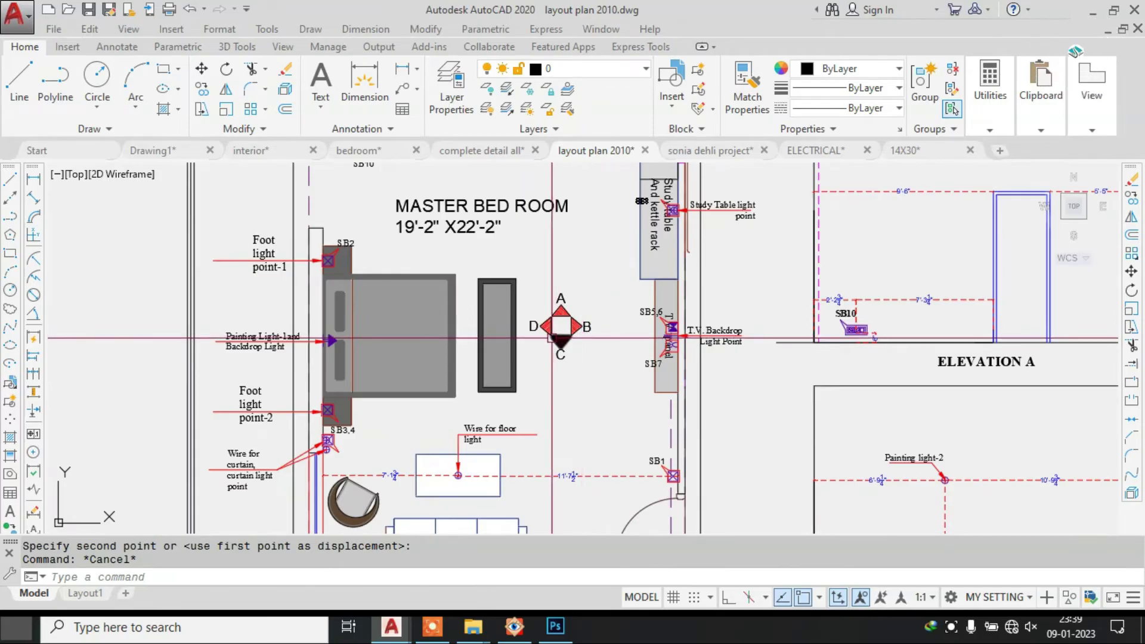
middle_click_drag(574, 325, 564, 358)
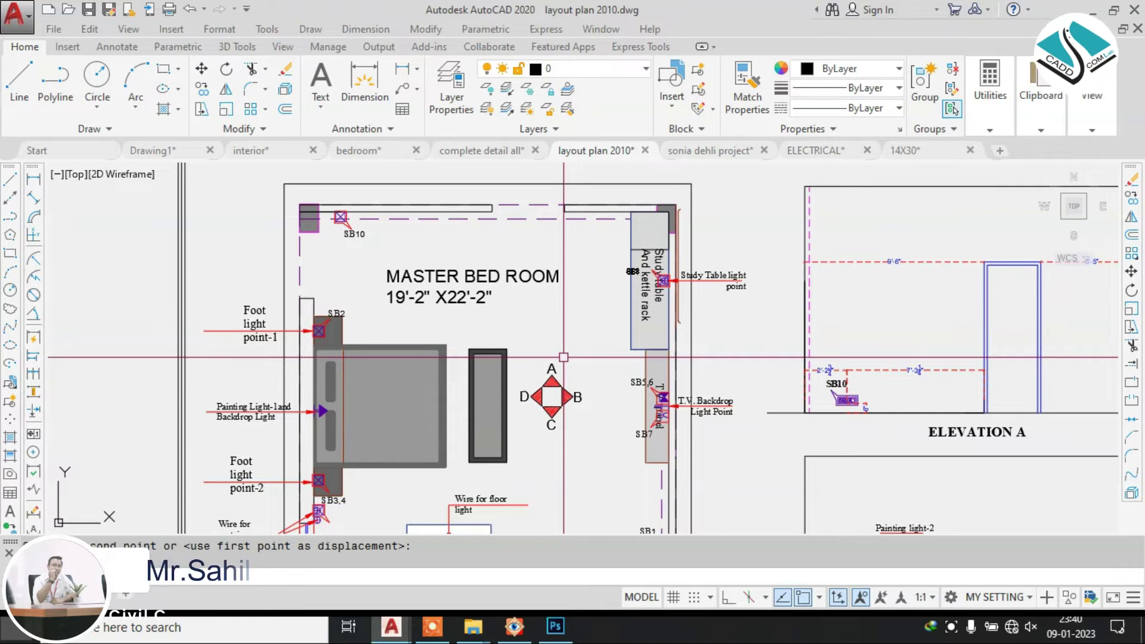
type("l")
key("Return")
left_click(556, 374)
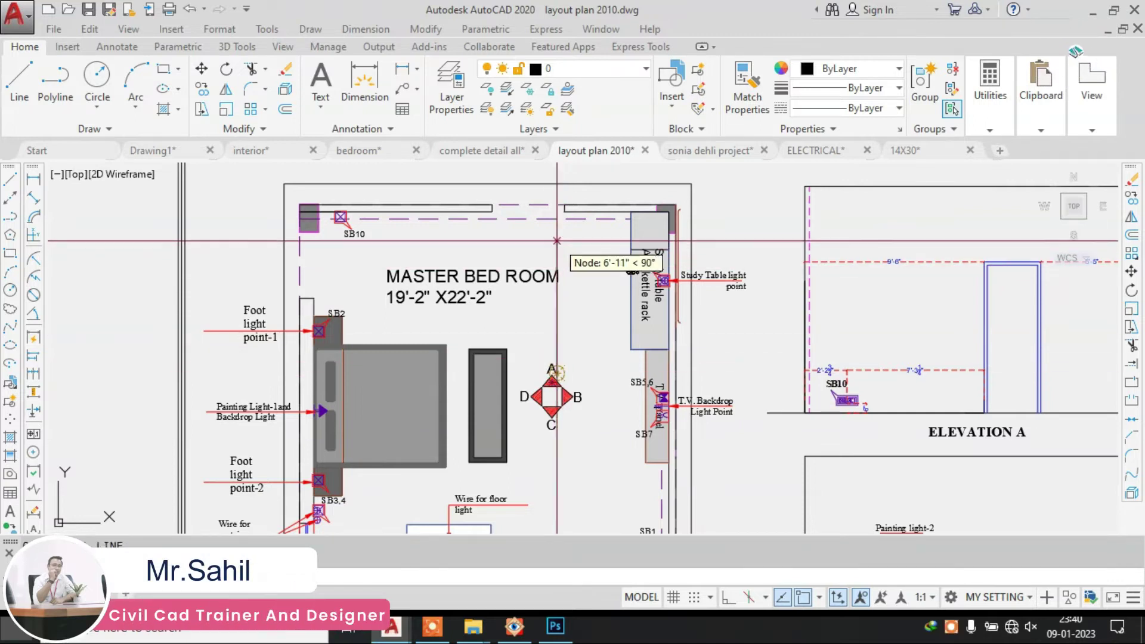
left_click(556, 241)
scroll(557, 245, "up", 2)
key("Escape")
key("Return")
left_click(556, 238)
key("Escape")
- Turn on Ortho and draw horizontal direction lines from marker letter B towards the T.V. panel and from D across the bench onto the bed
middle_click_drag(605, 466, 556, 343)
key("Escape")
key("Return")
left_click(533, 362)
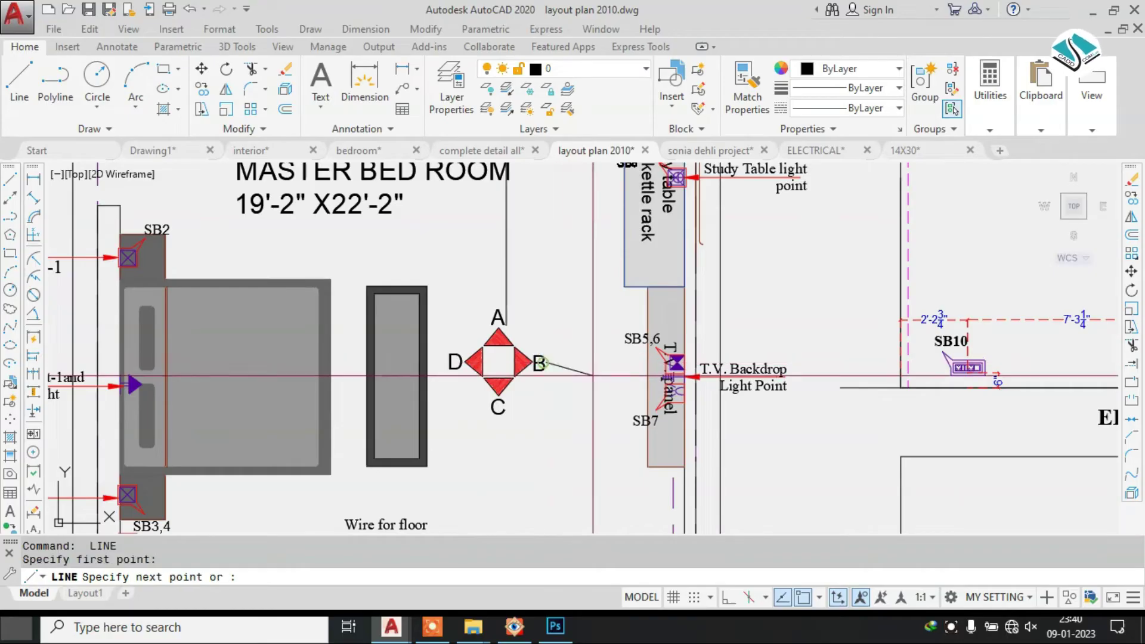
left_click(729, 597)
left_click(604, 362)
key("Escape")
key("Return")
left_click(453, 368)
left_click(269, 360)
key("Escape")
- Draw a vertical direction line from marker letter C down towards the sofa wall
key("Return")
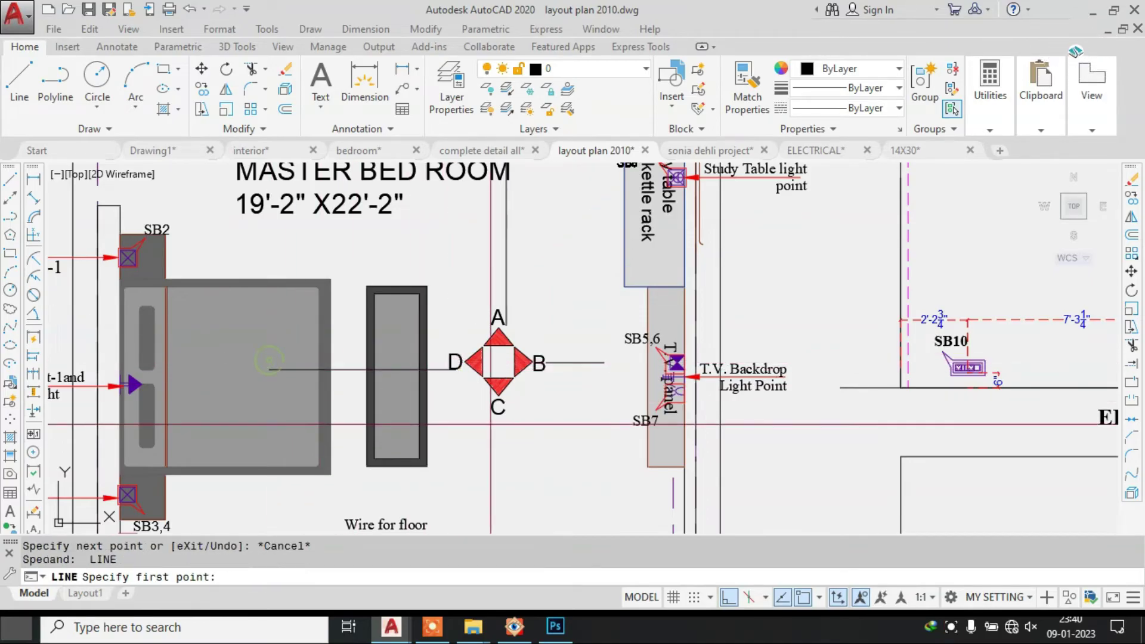
left_click(492, 414)
middle_click_drag(509, 466, 503, 300)
scroll(508, 306, "up", 2)
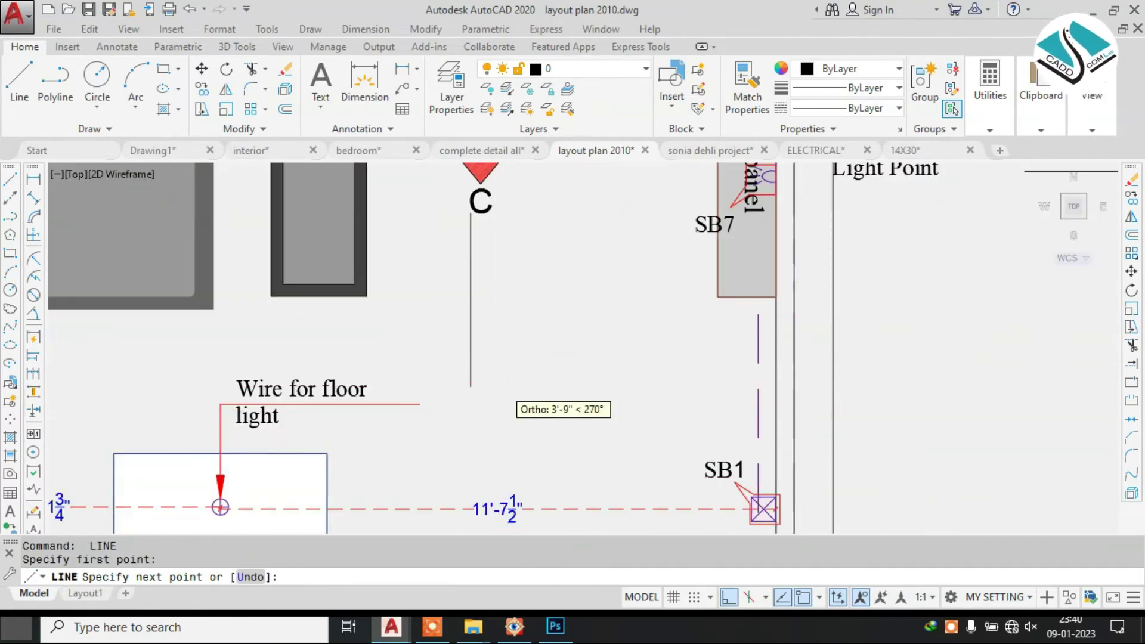
scroll(507, 389, "down", 2)
left_click(507, 500)
key("Escape")
middle_click_drag(597, 298, 612, 383)
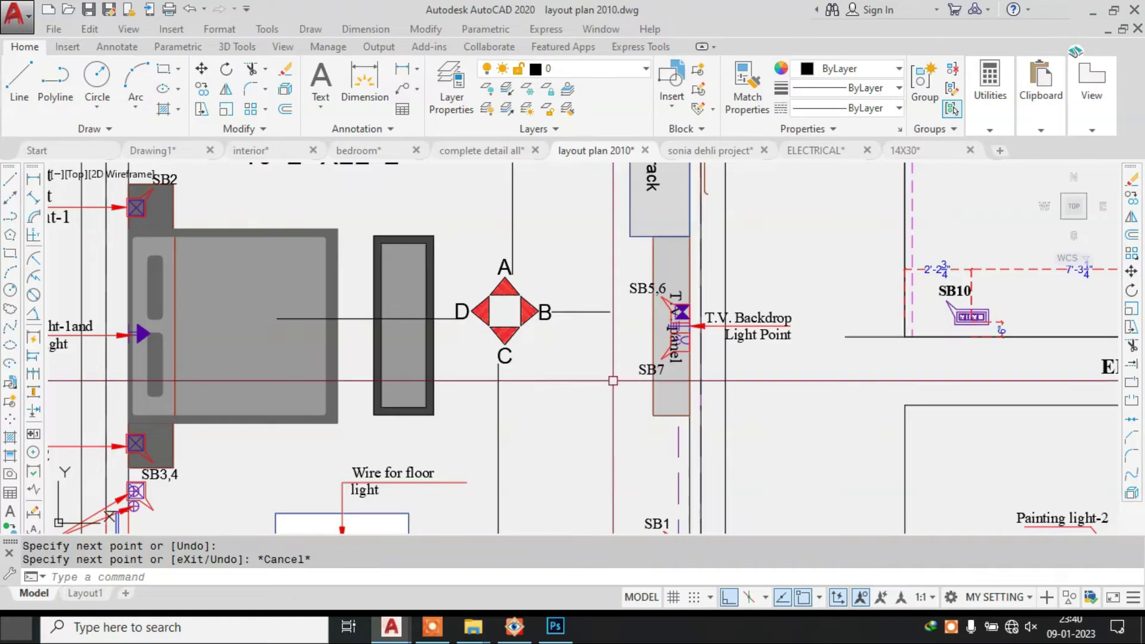
- Compare the upper wall and door opening that marker A faces in the plan with the Elevation A drawing
scroll(515, 354, "down", 3)
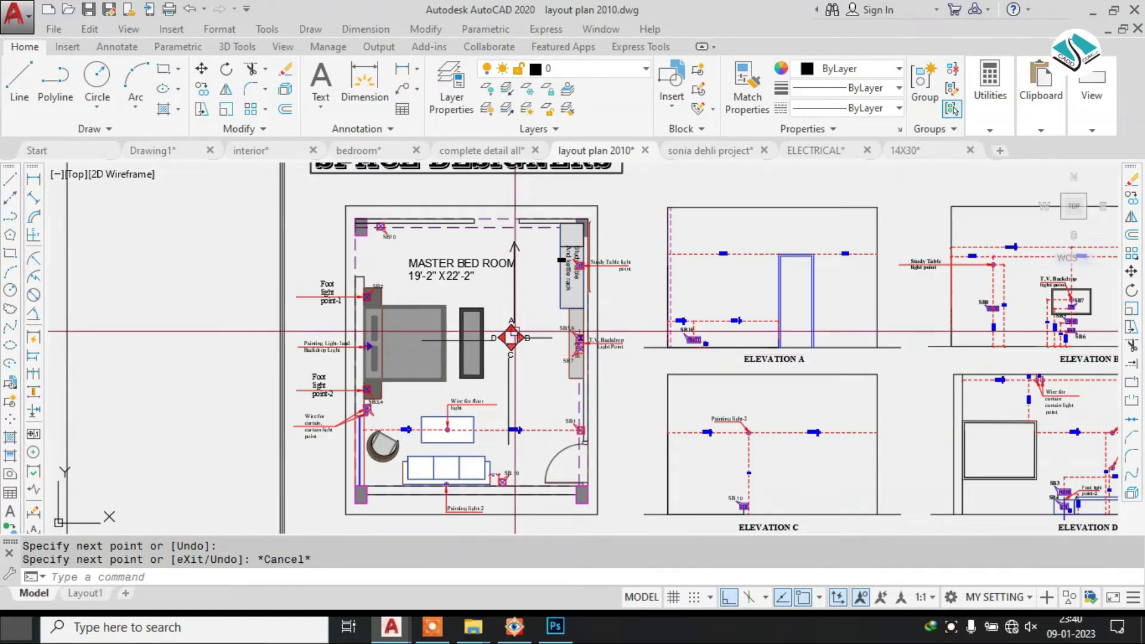
scroll(485, 164, "up", 2)
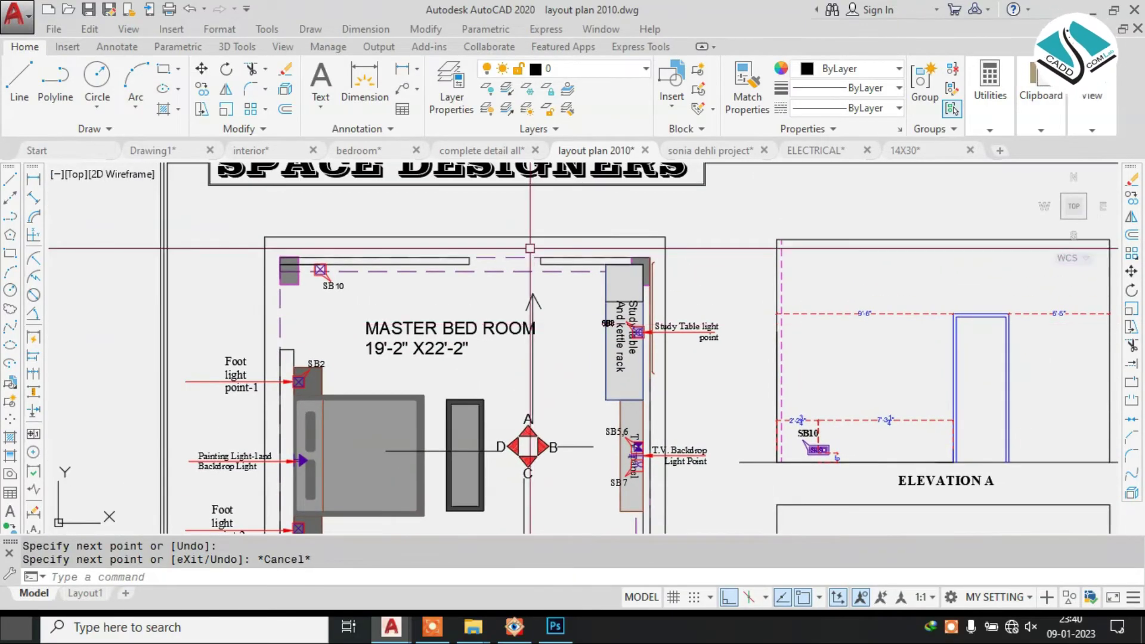
scroll(530, 248, "up", 2)
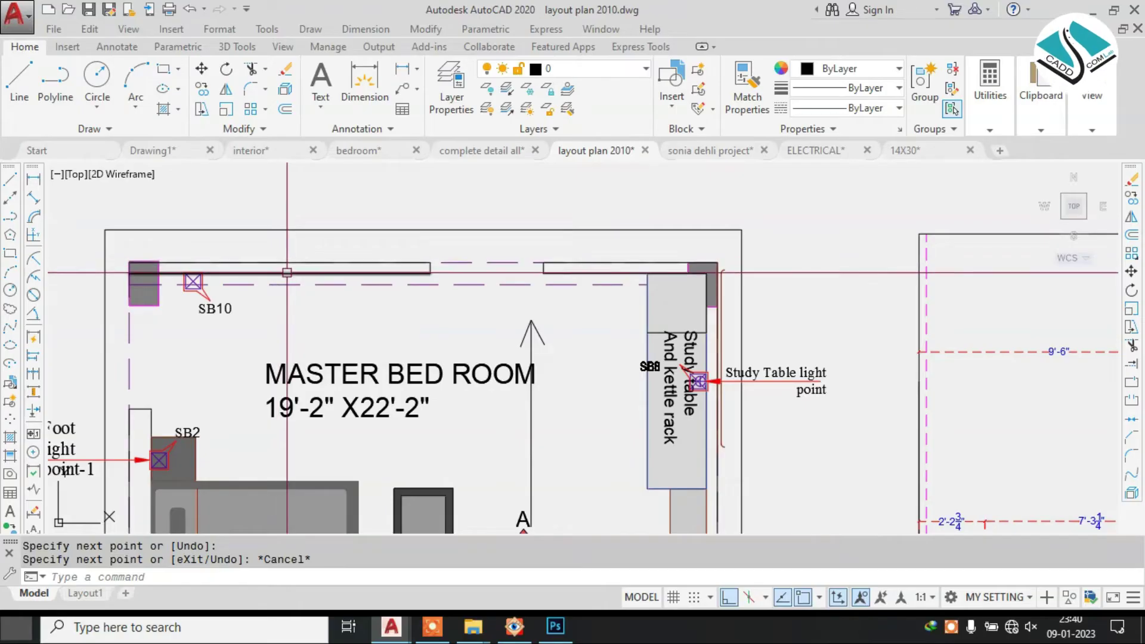
scroll(288, 274, "down", 2)
middle_click_drag(920, 324, 721, 313)
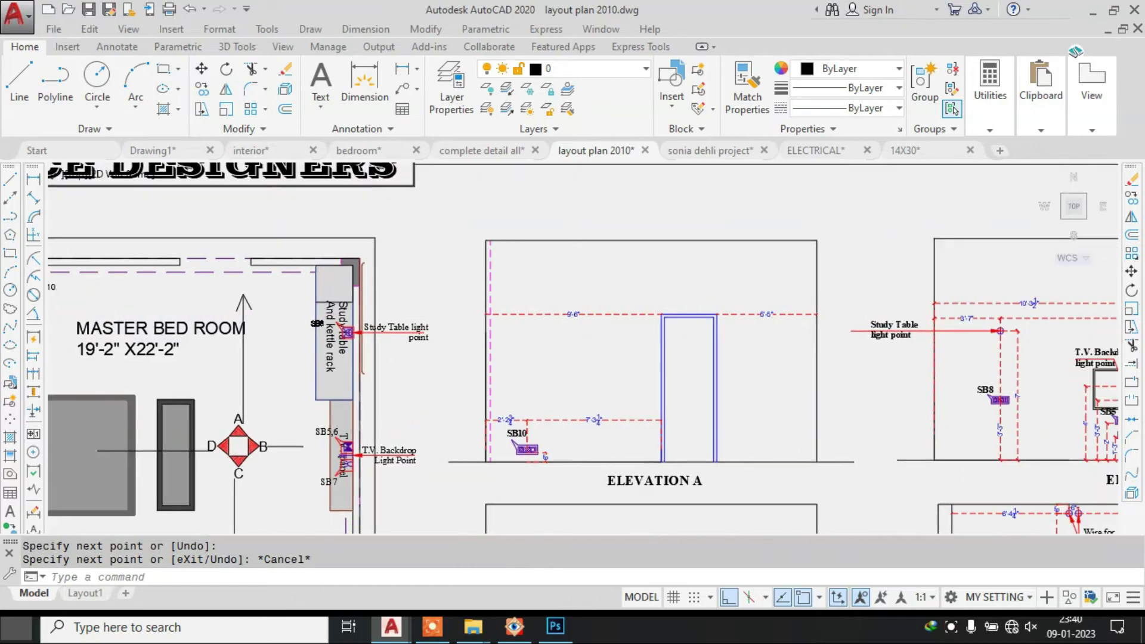
middle_click_drag(721, 411, 845, 400)
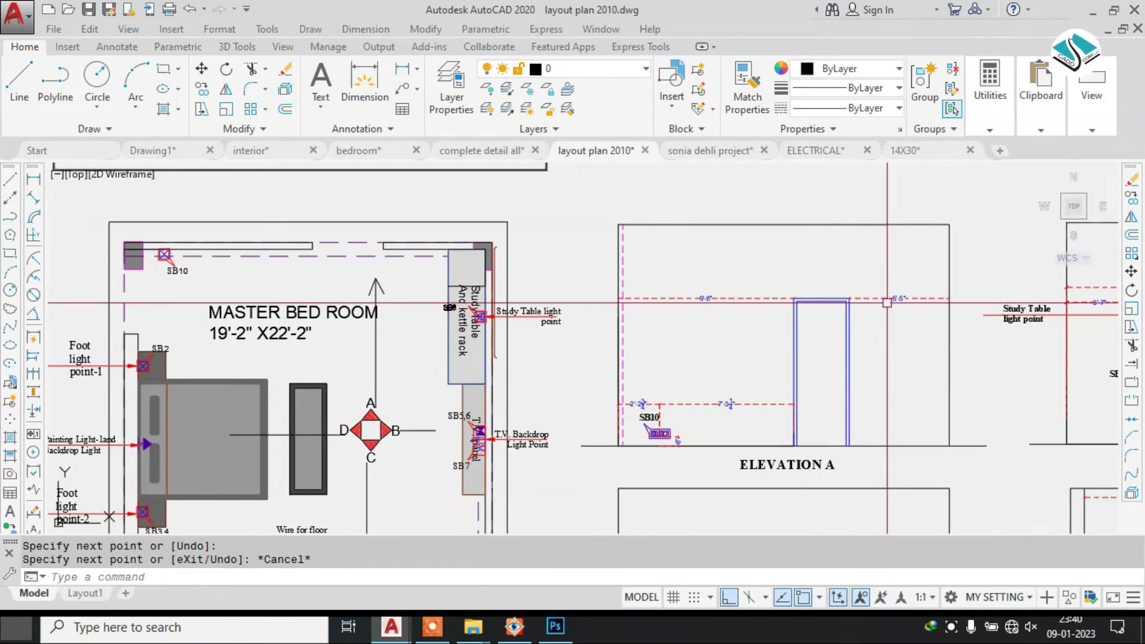
scroll(684, 445, "up", 2)
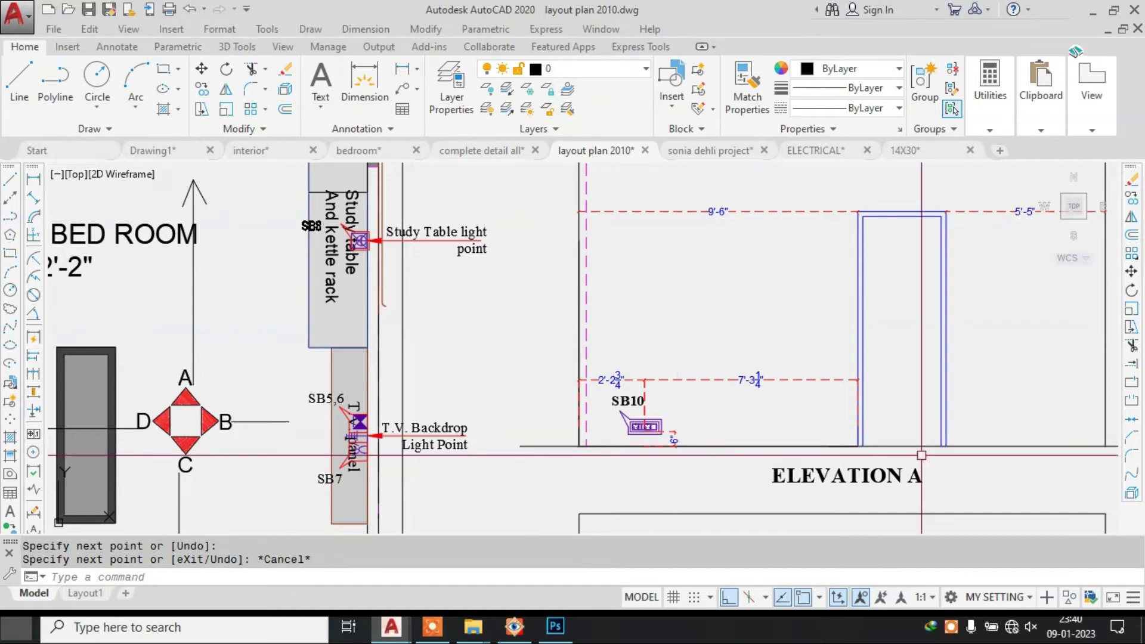
middle_click_drag(383, 302, 842, 508)
- Examine switchboard SB10 in the plan and in Elevation A, including its modules, wall offsets and height above the floor
scroll(300, 361, "up", 4)
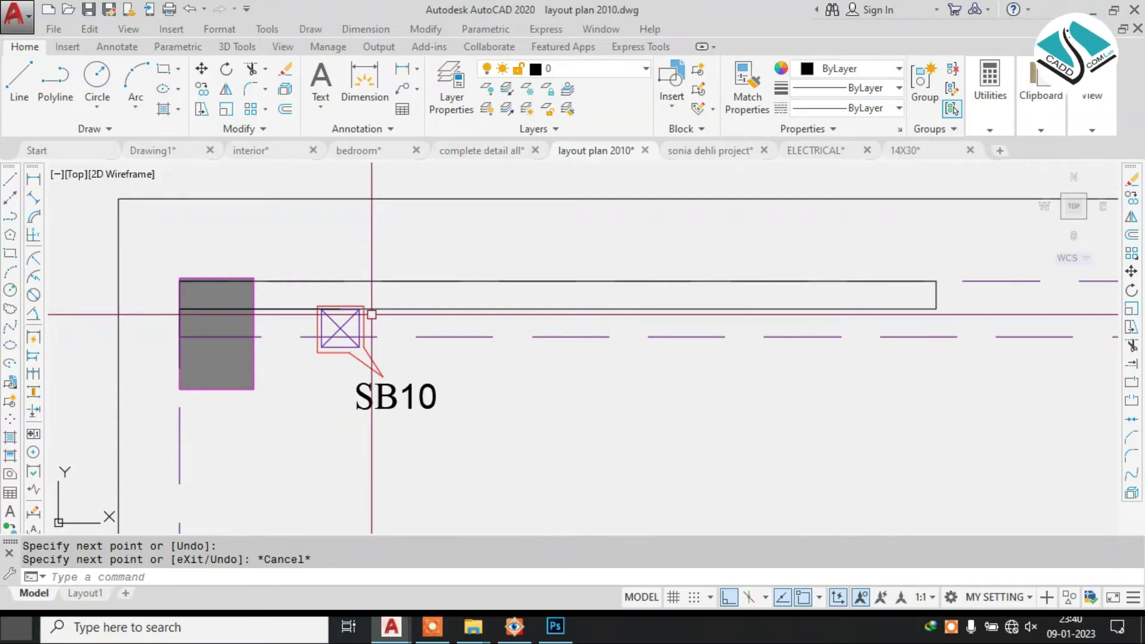
scroll(372, 314, "down", 4)
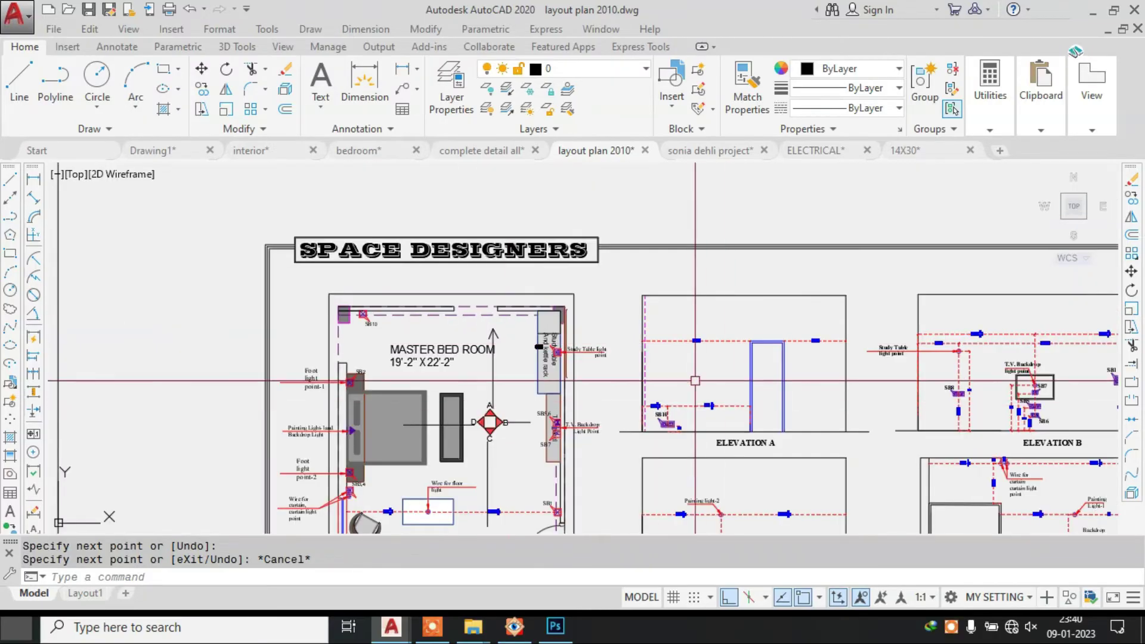
scroll(651, 431, "up", 3)
scroll(650, 430, "up", 10)
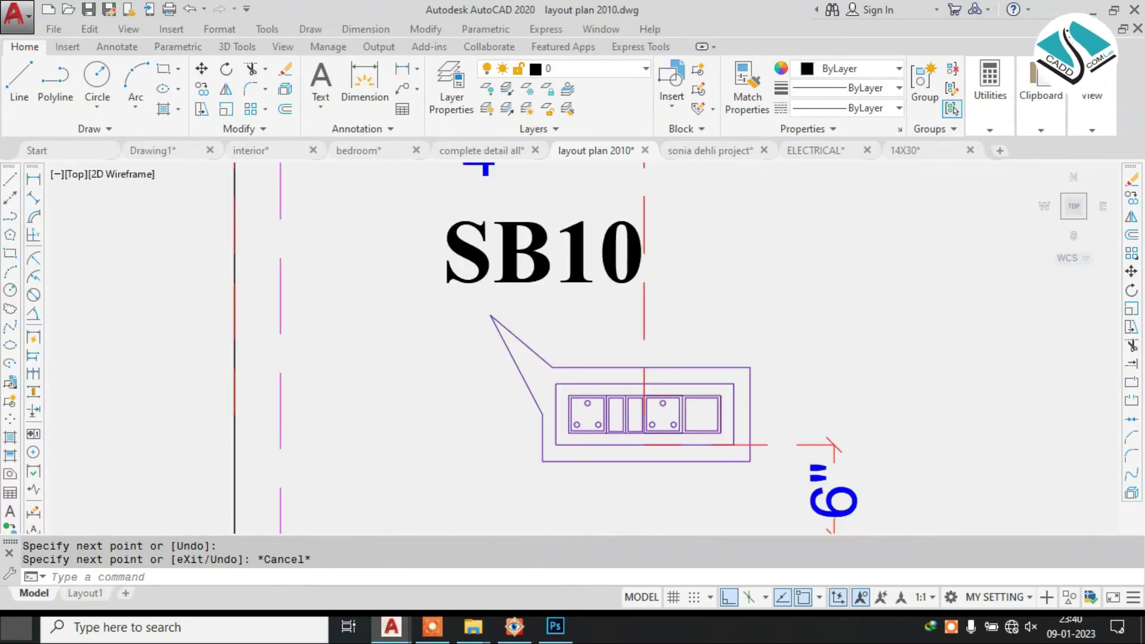
scroll(557, 287, "down", 8)
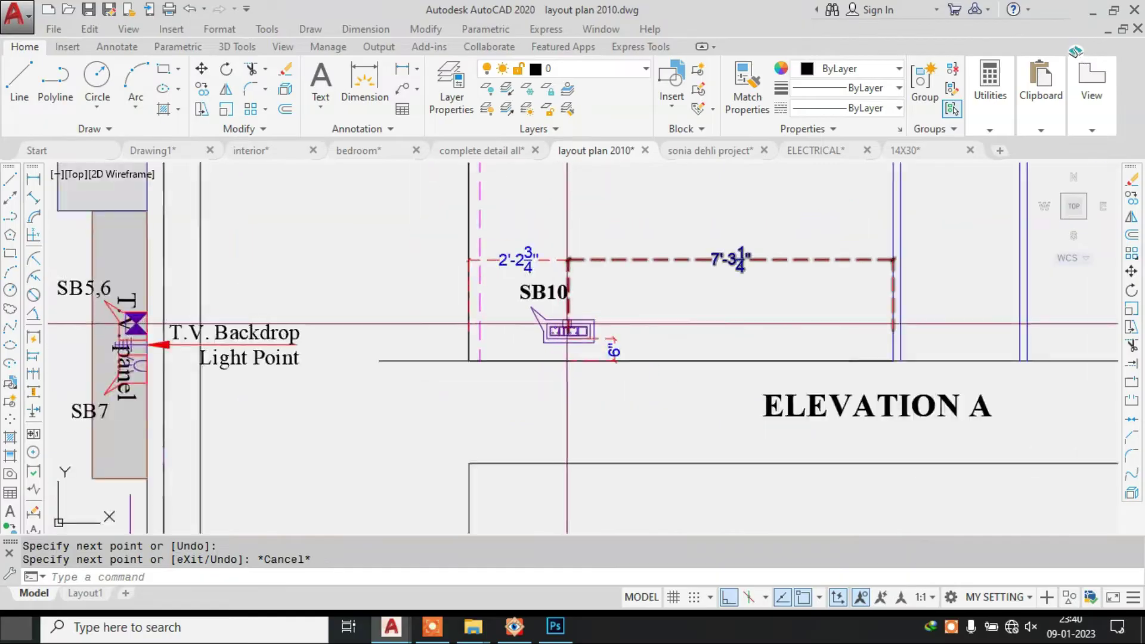
middle_click_drag(823, 407, 626, 401)
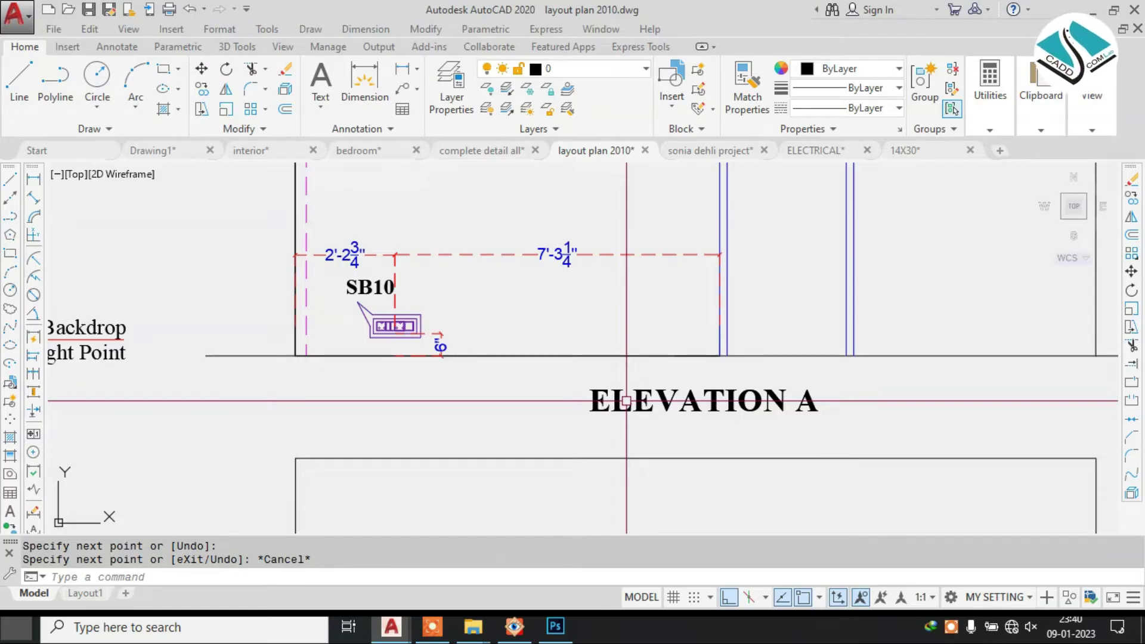
scroll(626, 401, "down", 6)
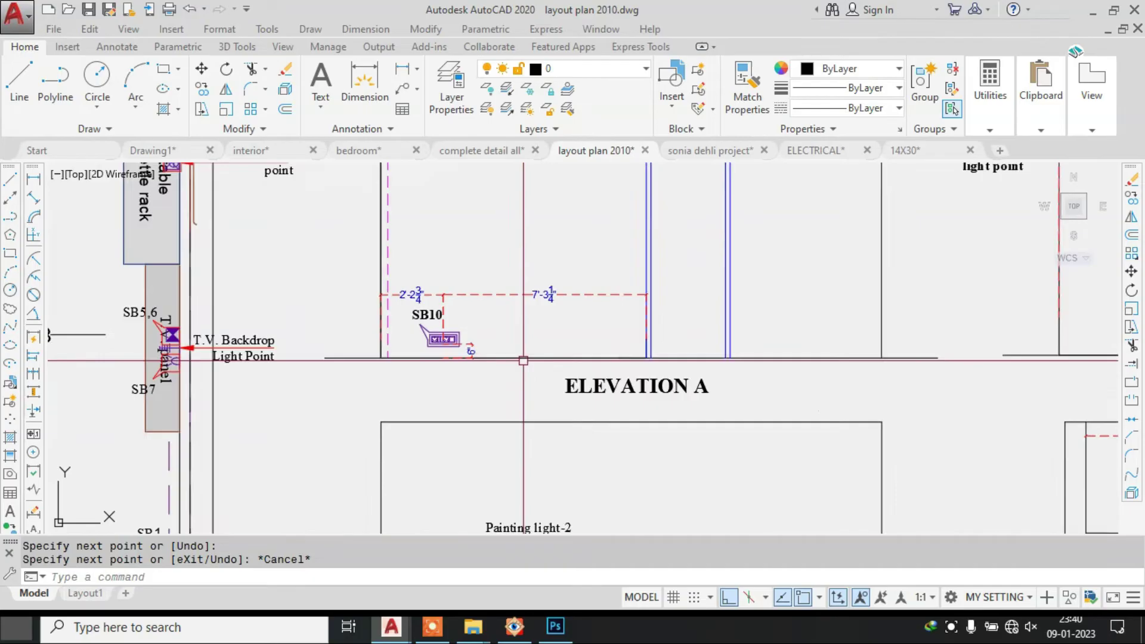
scroll(491, 351, "up", 10)
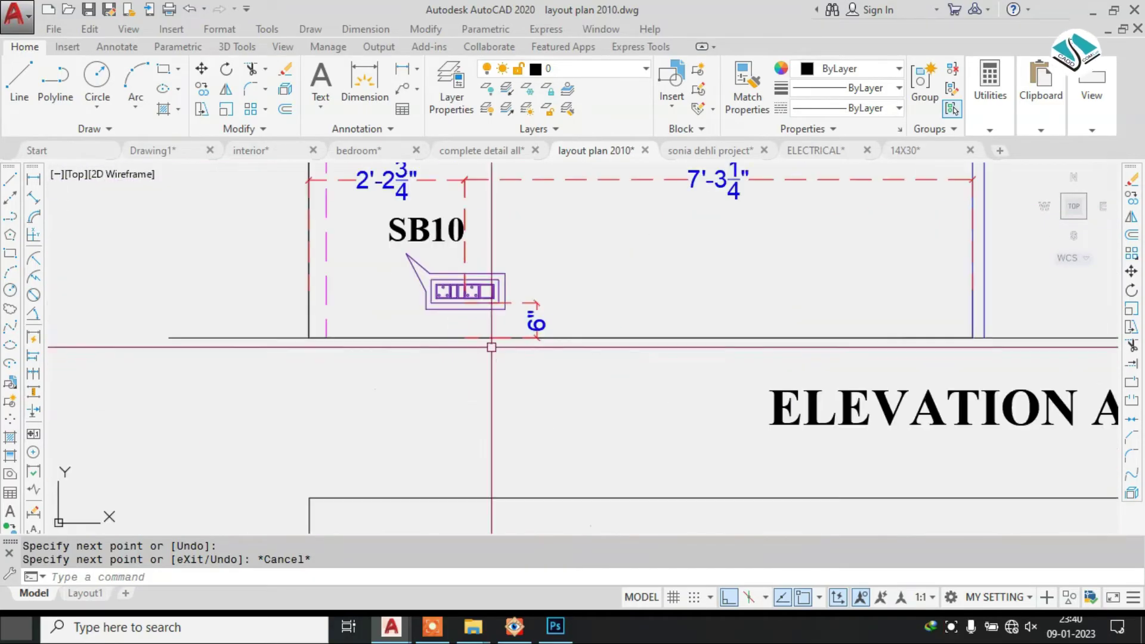
middle_click_drag(558, 265, 502, 356)
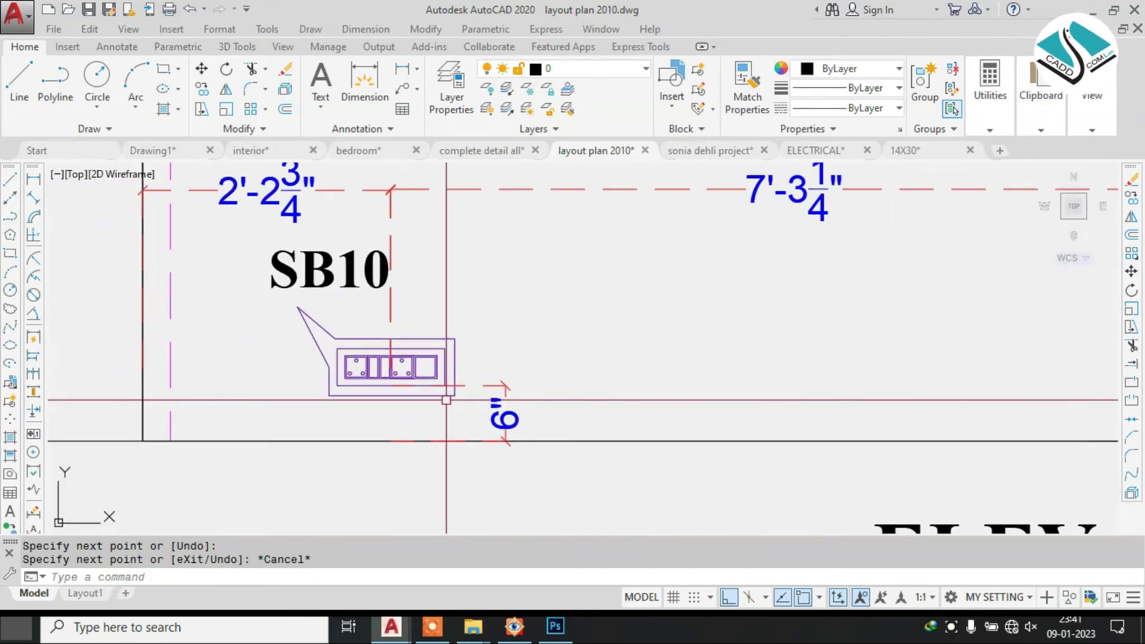
scroll(446, 397, "down", 2)
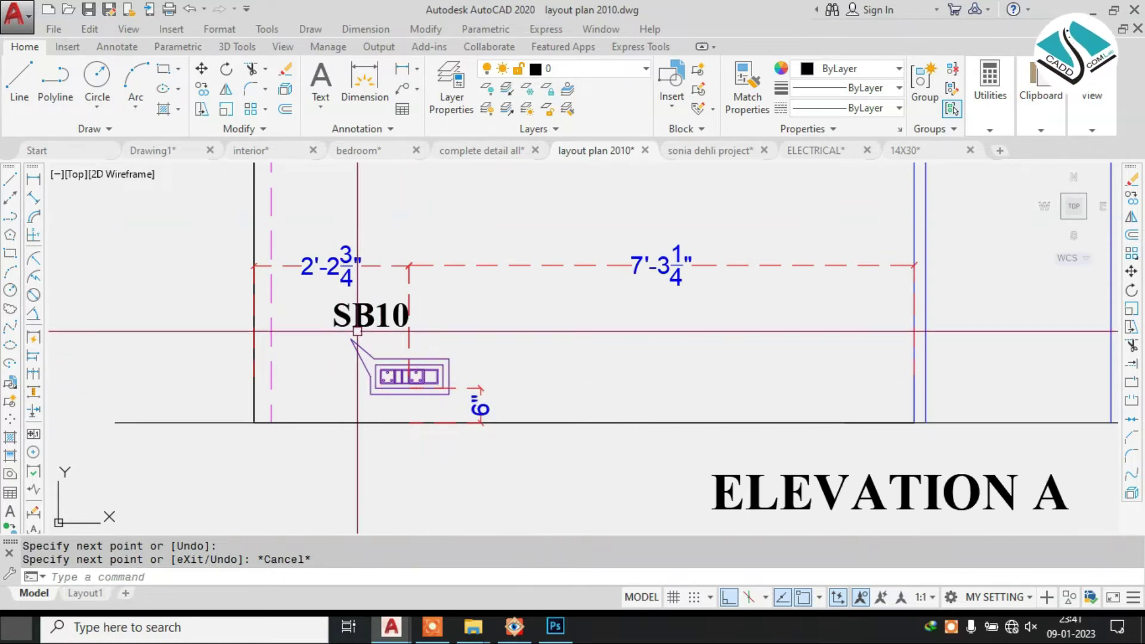
scroll(299, 285, "down", 8)
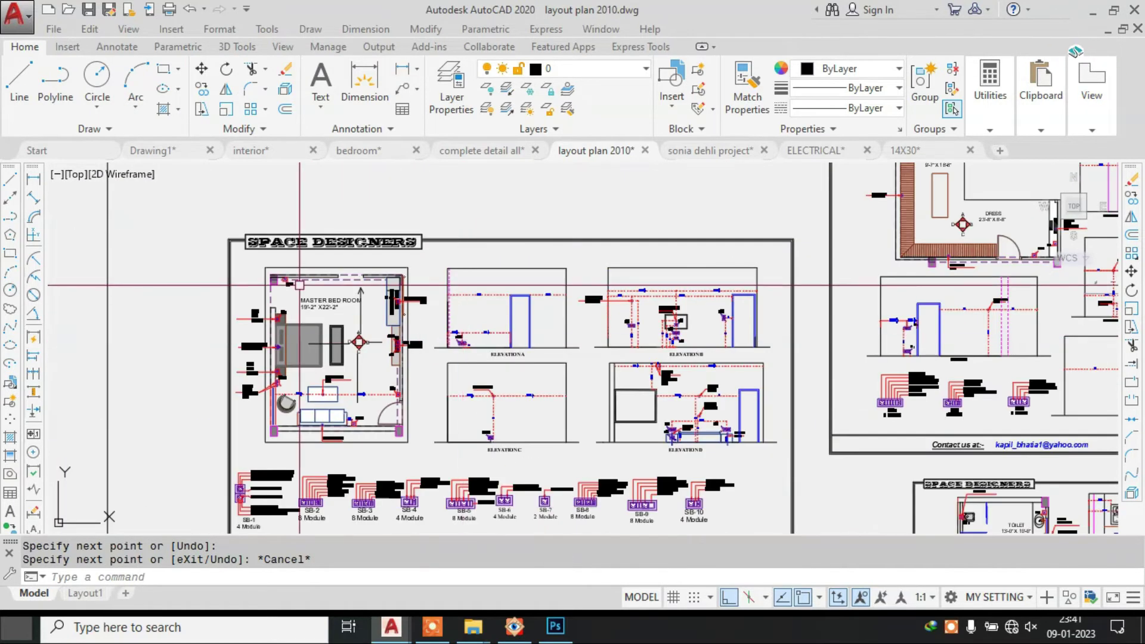
scroll(299, 285, "up", 8)
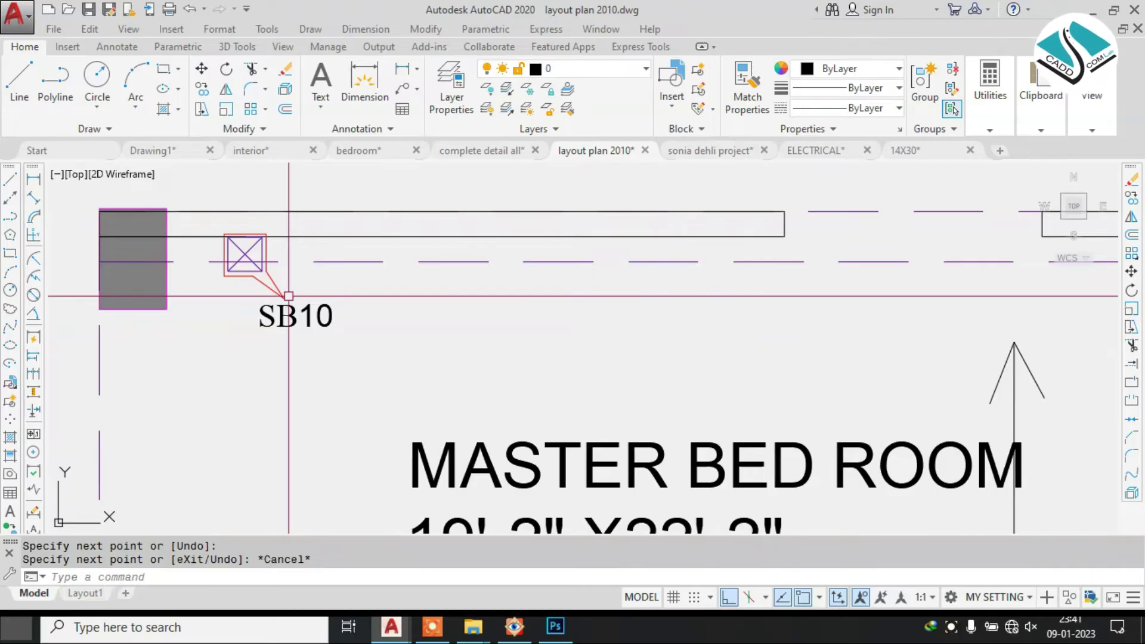
- Inspect the individual socket and switch modules of SB10 in Elevation A, along with the dimensions locating the board
scroll(289, 295, "down", 8)
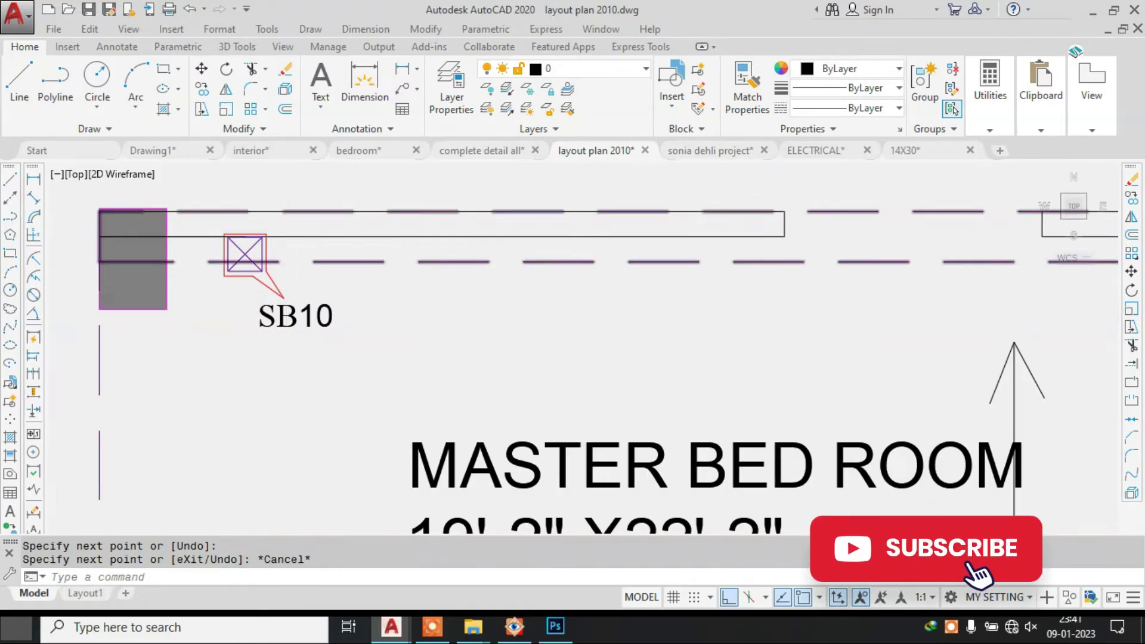
scroll(629, 364, "up", 8)
scroll(710, 403, "up", 6)
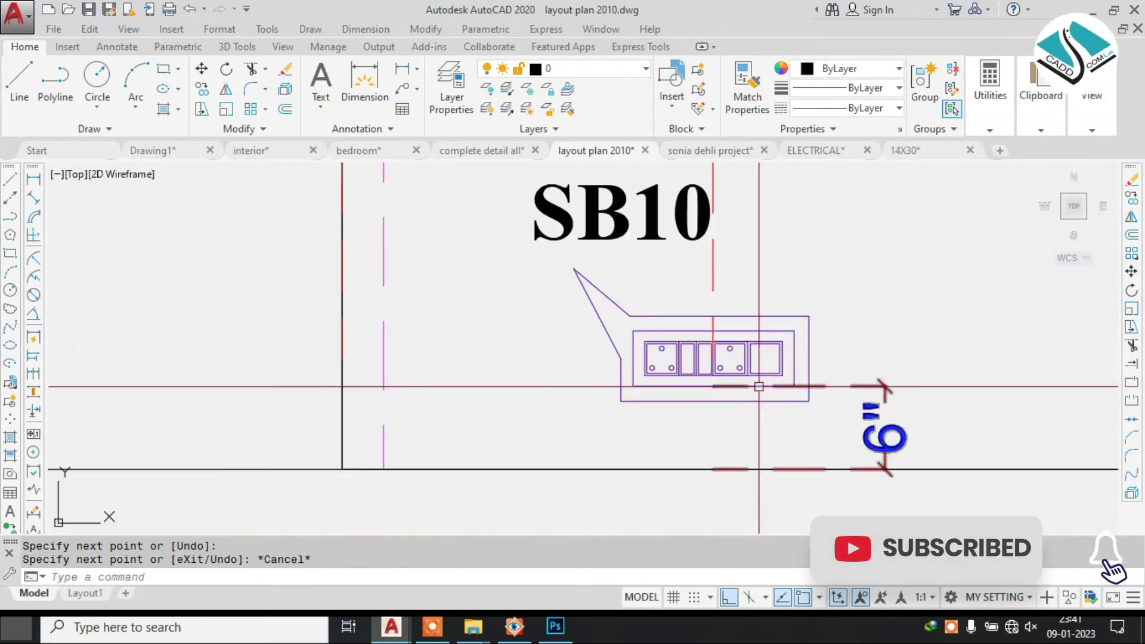
scroll(593, 367, "up", 4)
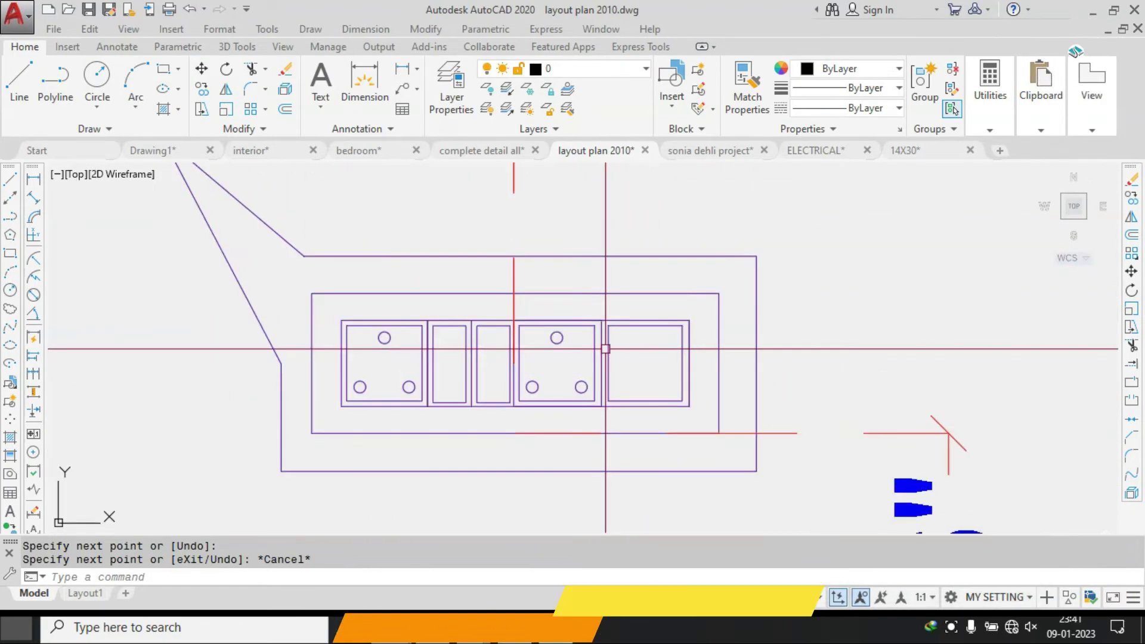
scroll(602, 352, "down", 4)
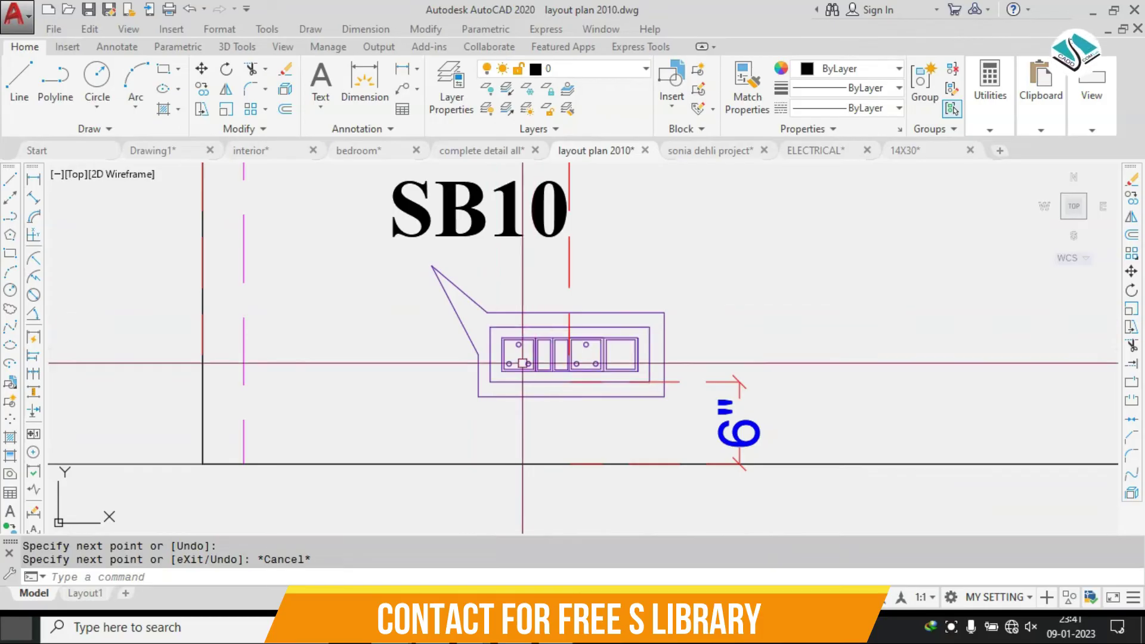
scroll(535, 368, "up", 4)
scroll(489, 327, "down", 2)
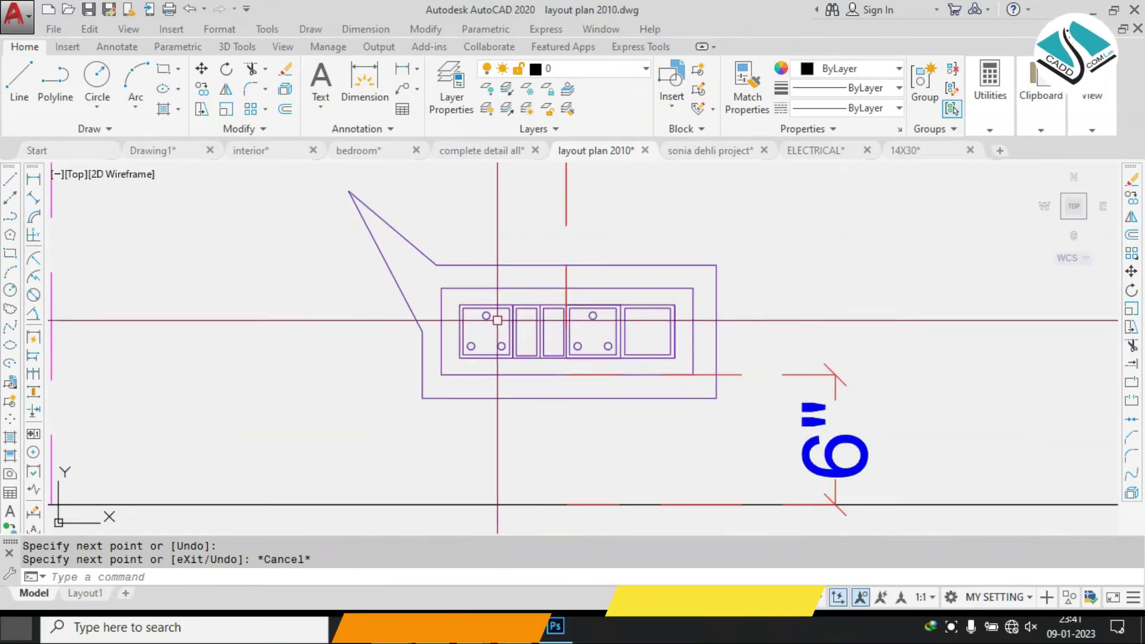
scroll(562, 312, "down", 4)
scroll(567, 363, "up", 4)
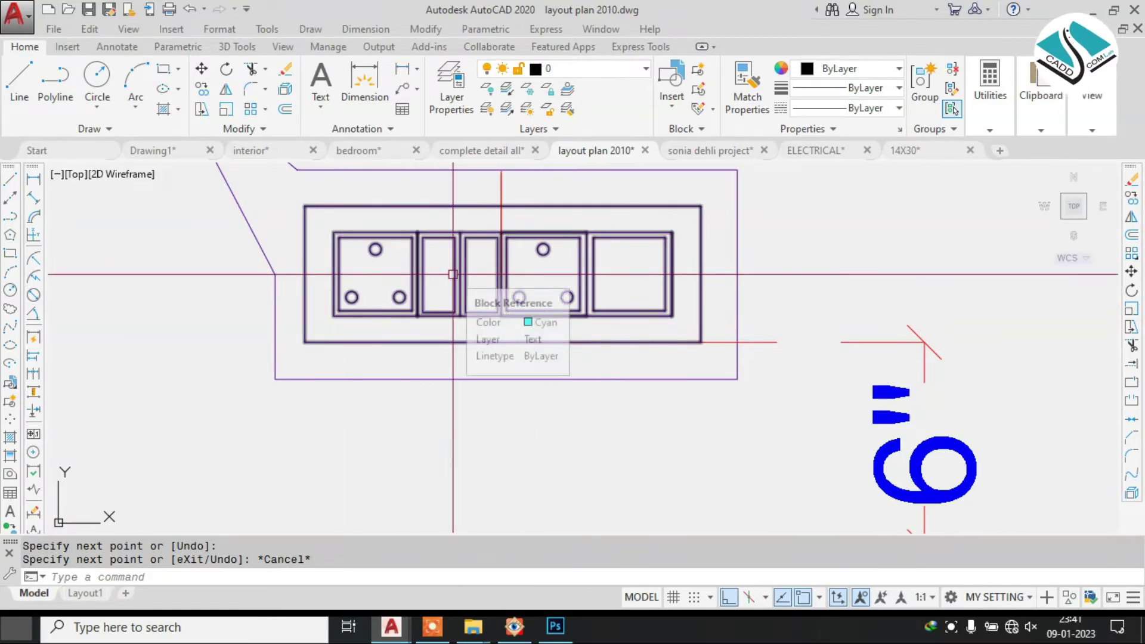
scroll(460, 360, "down", 7)
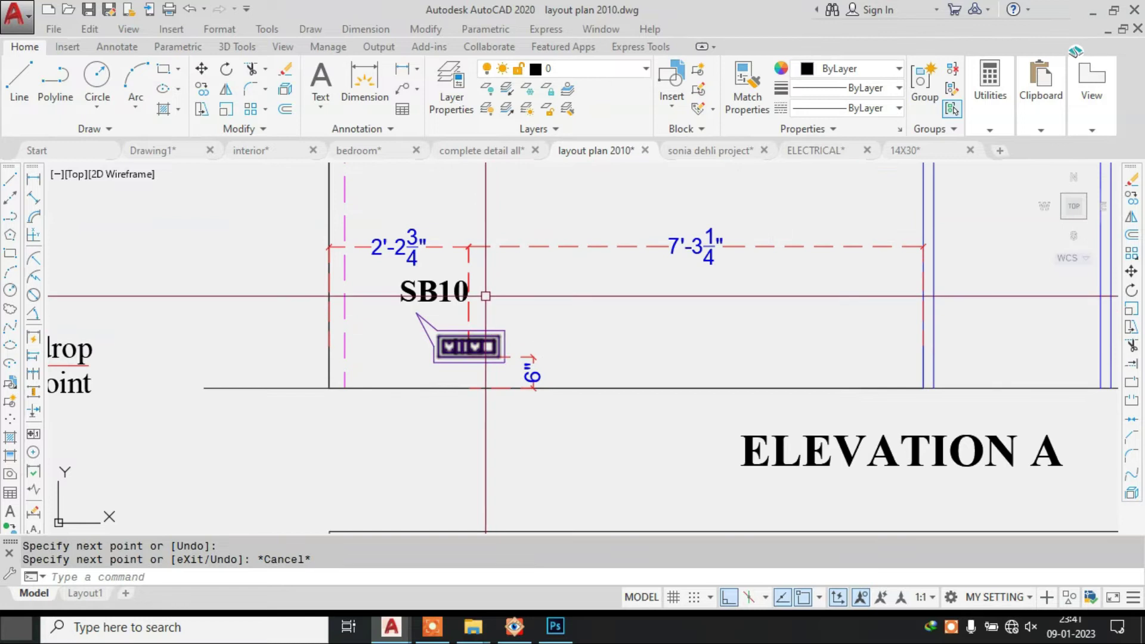
scroll(486, 296, "up", 2)
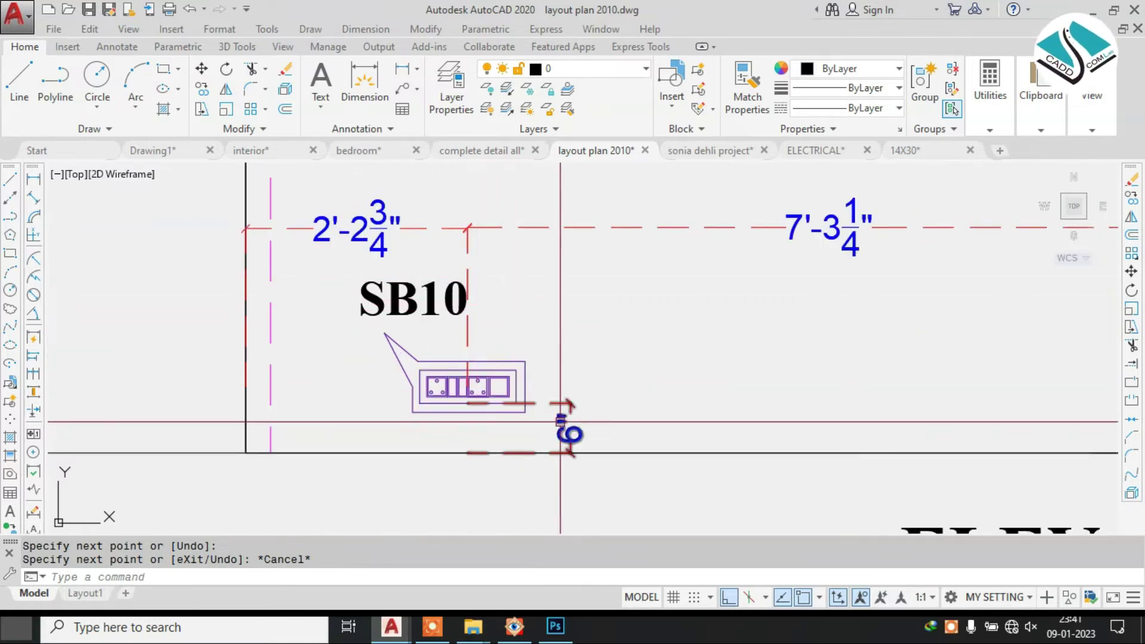
scroll(453, 362, "down", 4)
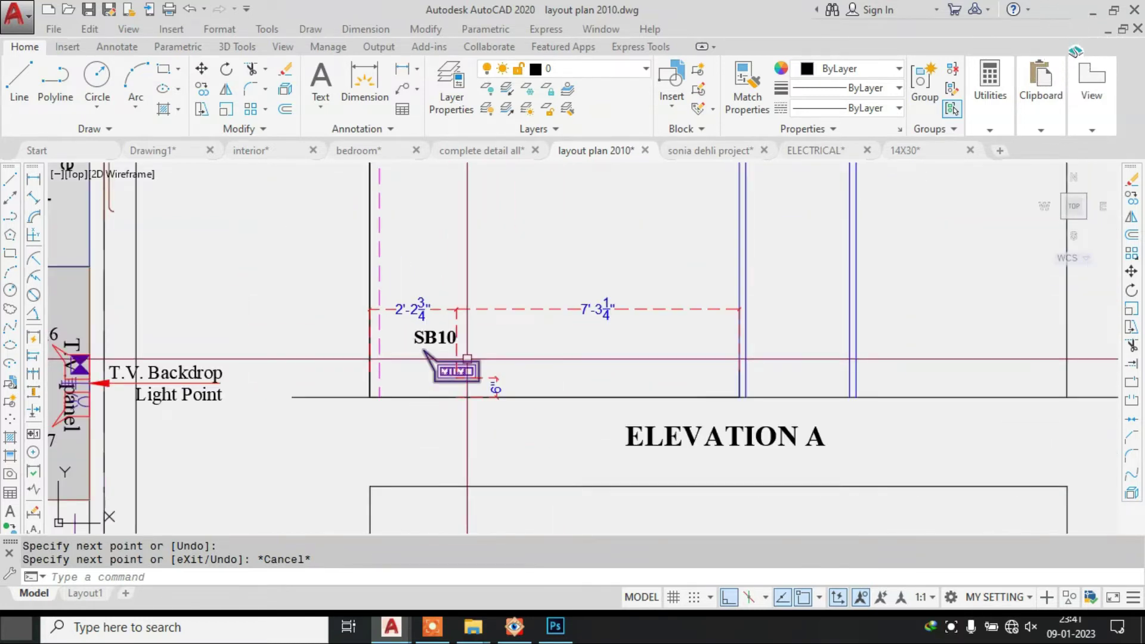
scroll(456, 358, "up", 5)
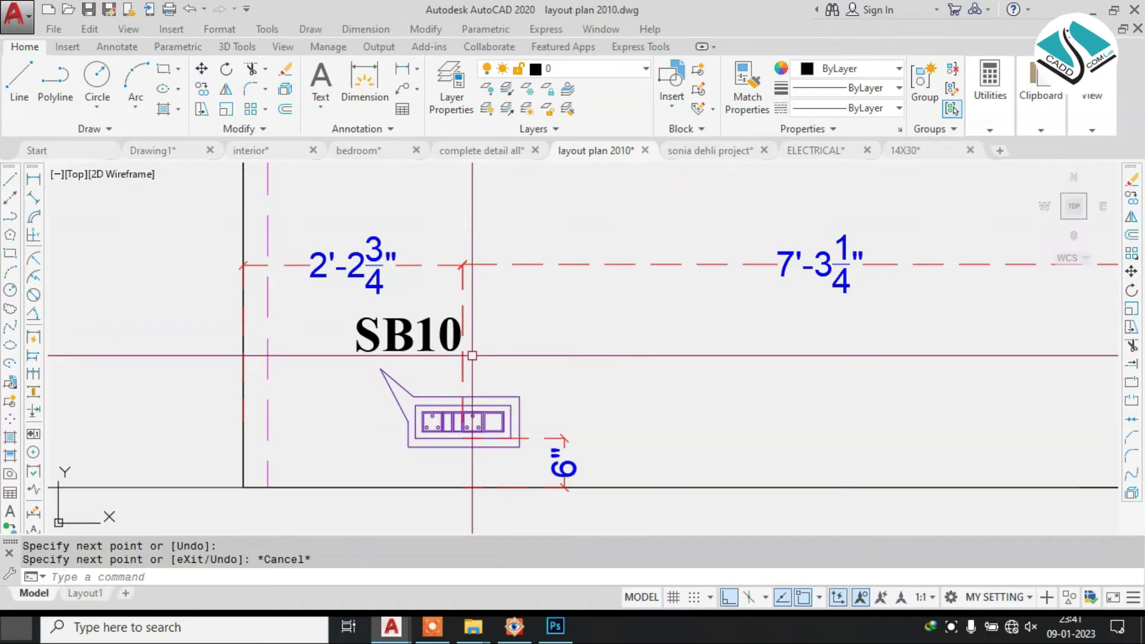
- Compare the study table and T.V. panel wall that marker B faces in the plan with the Elevation B drawing
scroll(492, 279, "down", 8)
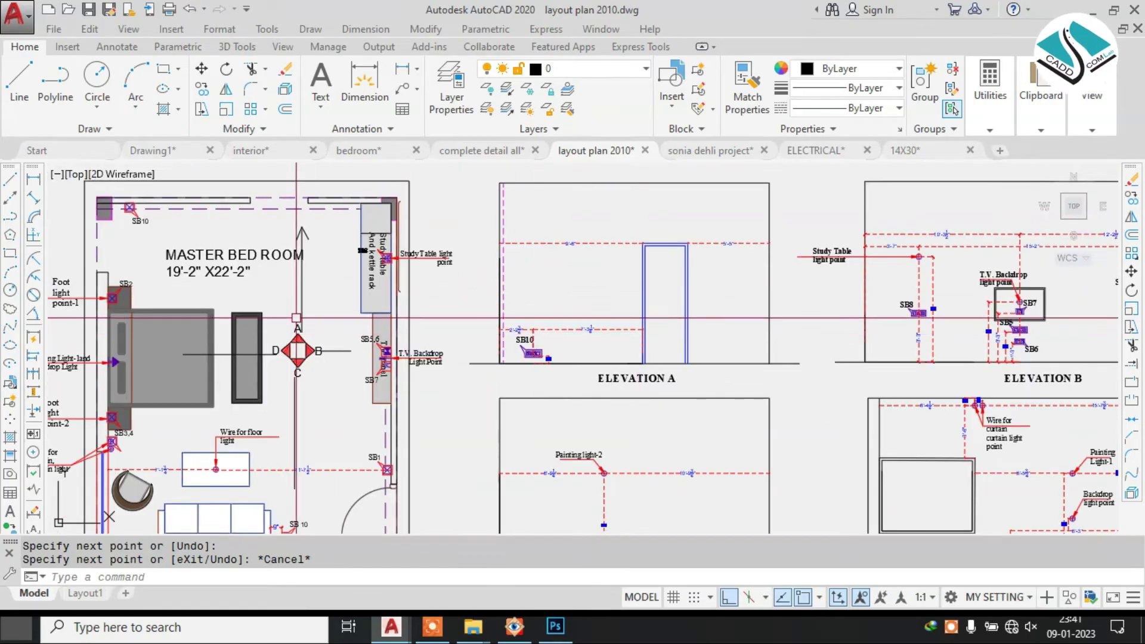
scroll(287, 353, "up", 5)
scroll(525, 339, "down", 3)
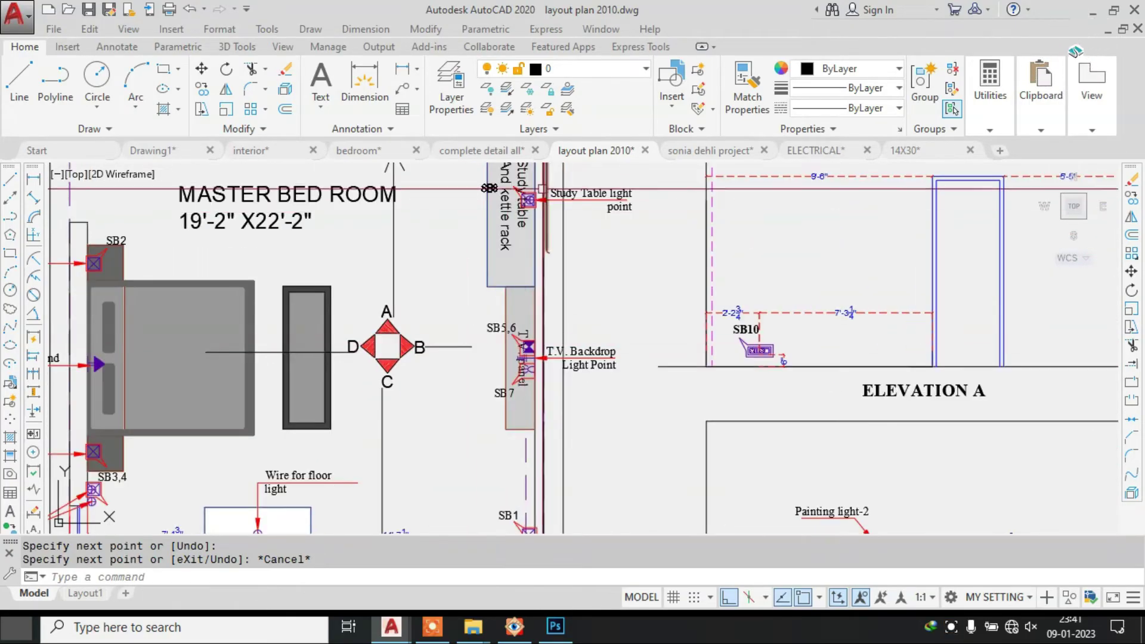
middle_click_drag(543, 189, 542, 196)
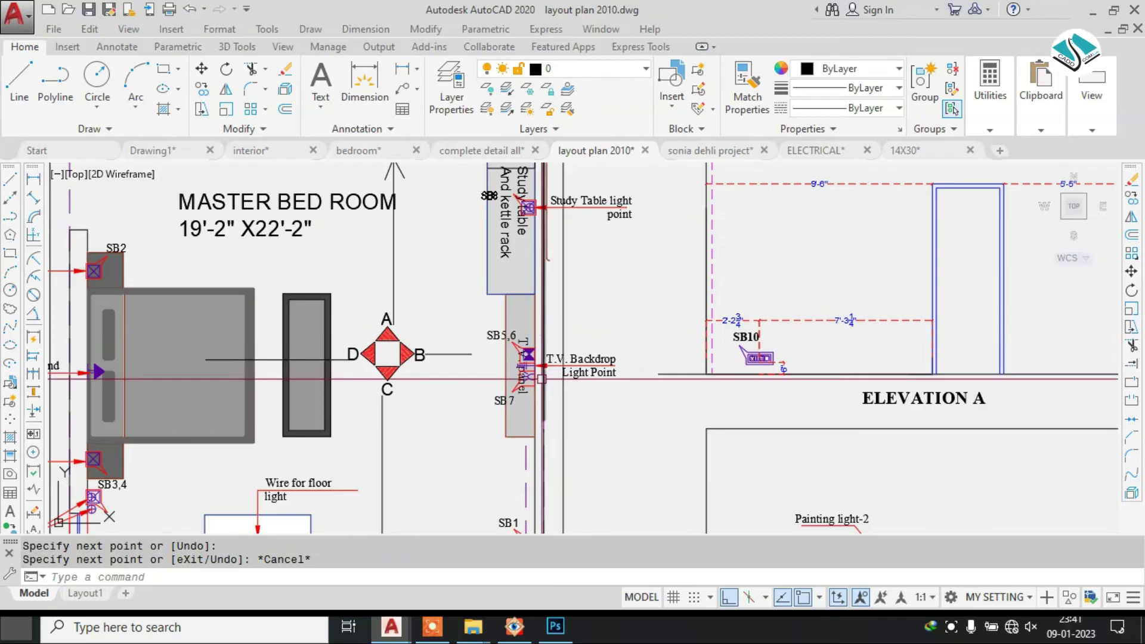
scroll(423, 293, "down", 6)
scroll(736, 265, "up", 6)
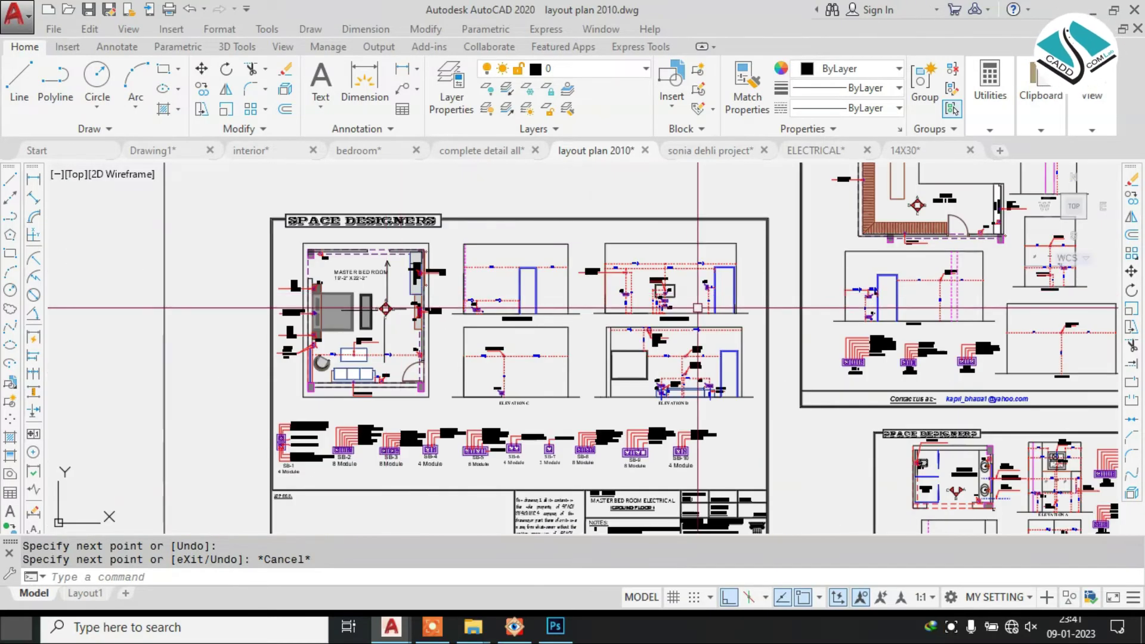
mouse_move(736, 265)
middle_mouse_down()
mouse_move(598, 334)
mouse_move(574, 326)
middle_mouse_up()
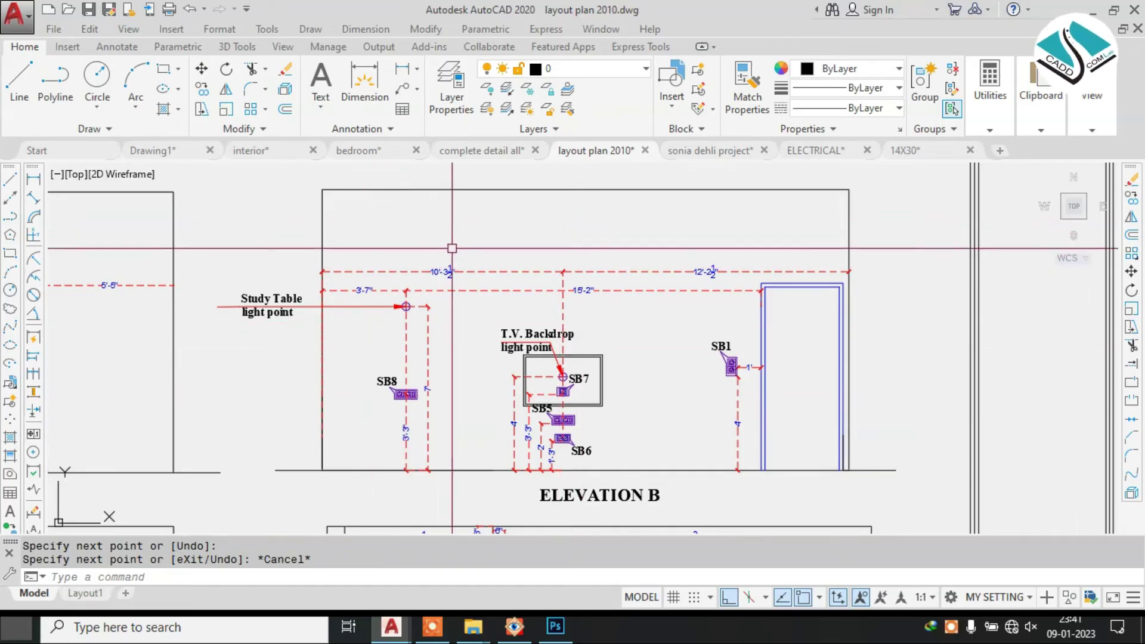
scroll(432, 428, "down", 5)
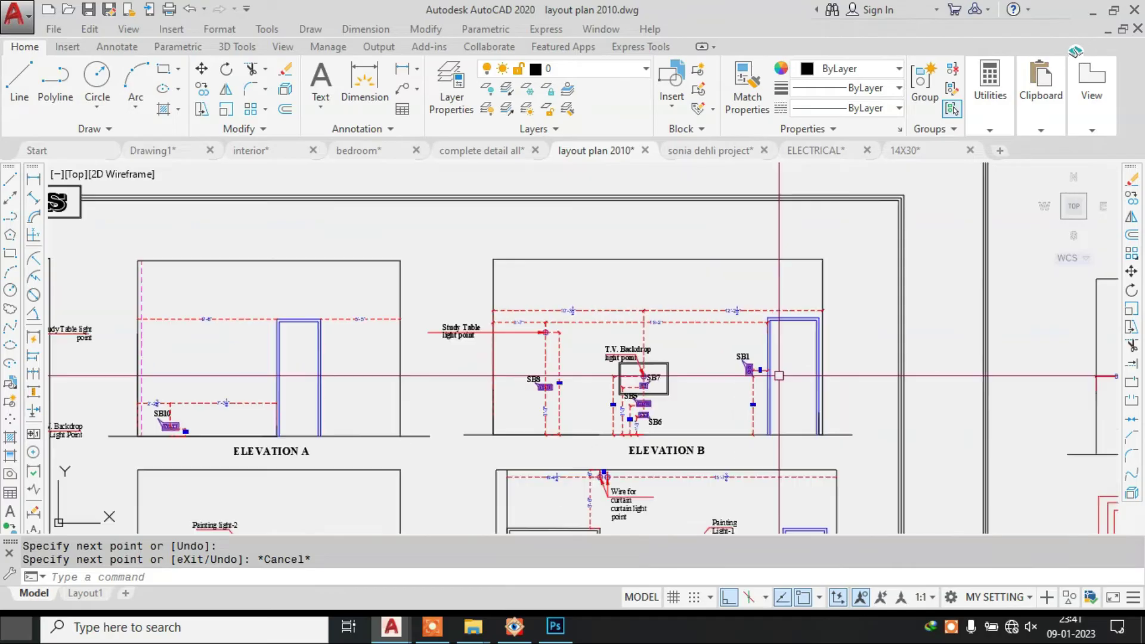
mouse_move(330, 348)
middle_mouse_down()
mouse_move(443, 306)
mouse_move(486, 271)
mouse_move(377, 356)
middle_mouse_up()
scroll(435, 434, "up", 4)
scroll(376, 355, "down", 4)
scroll(796, 256, "up", 4)
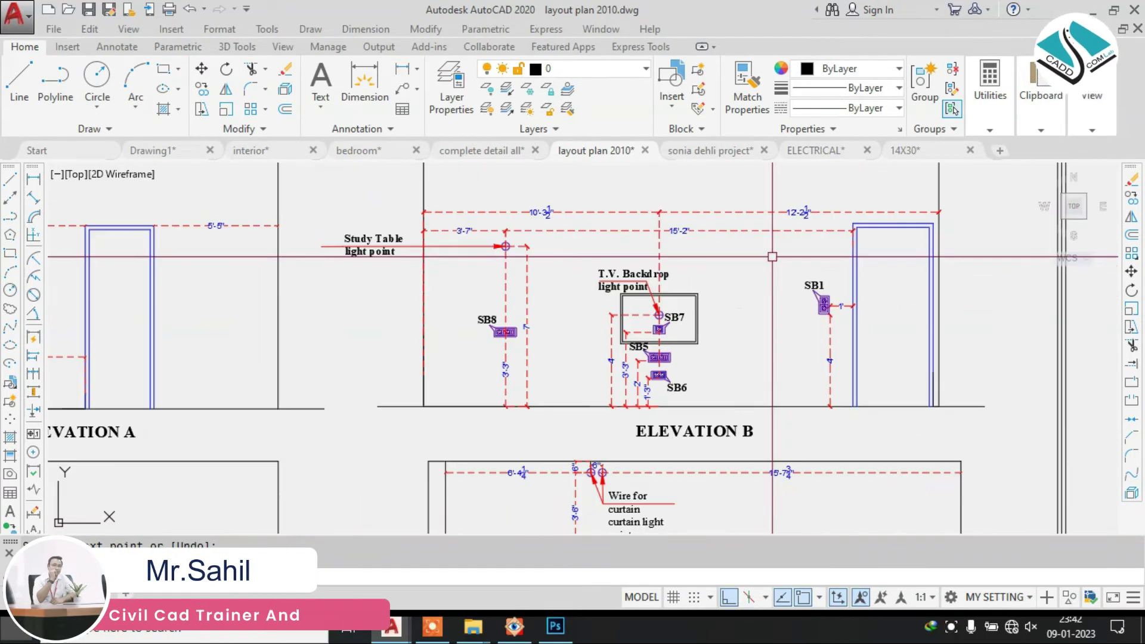
- Examine switchboard SB1 beside the door in Elevation B and in the plan, including its modules, door offset and height above the floor
scroll(841, 321, "up", 4)
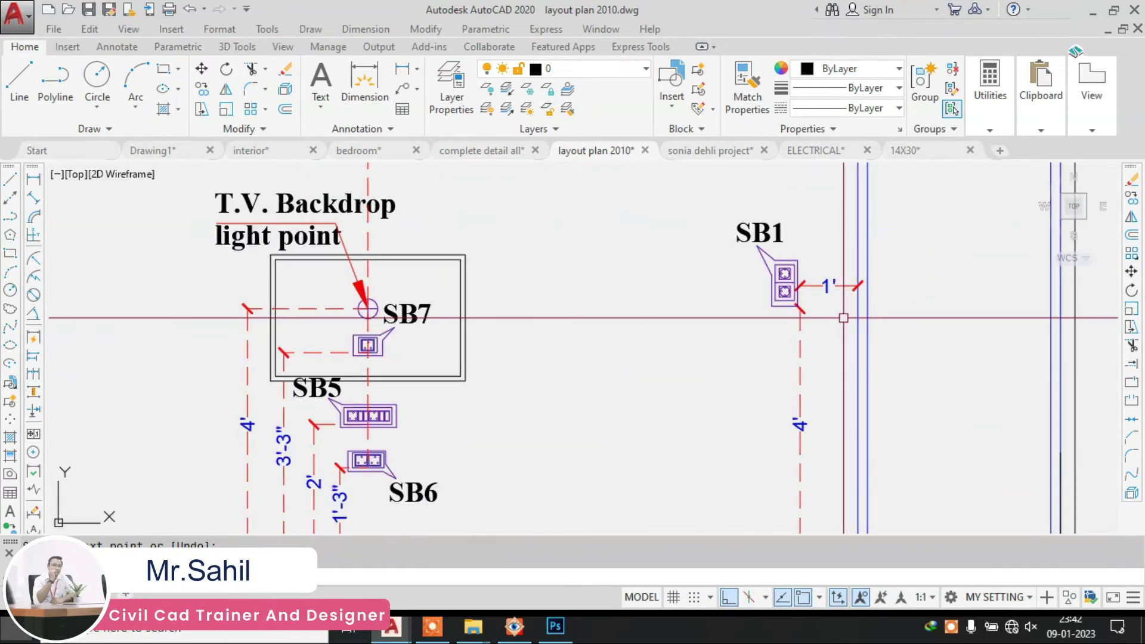
scroll(843, 318, "down", 5)
key("Escape")
scroll(602, 406, "up", 7)
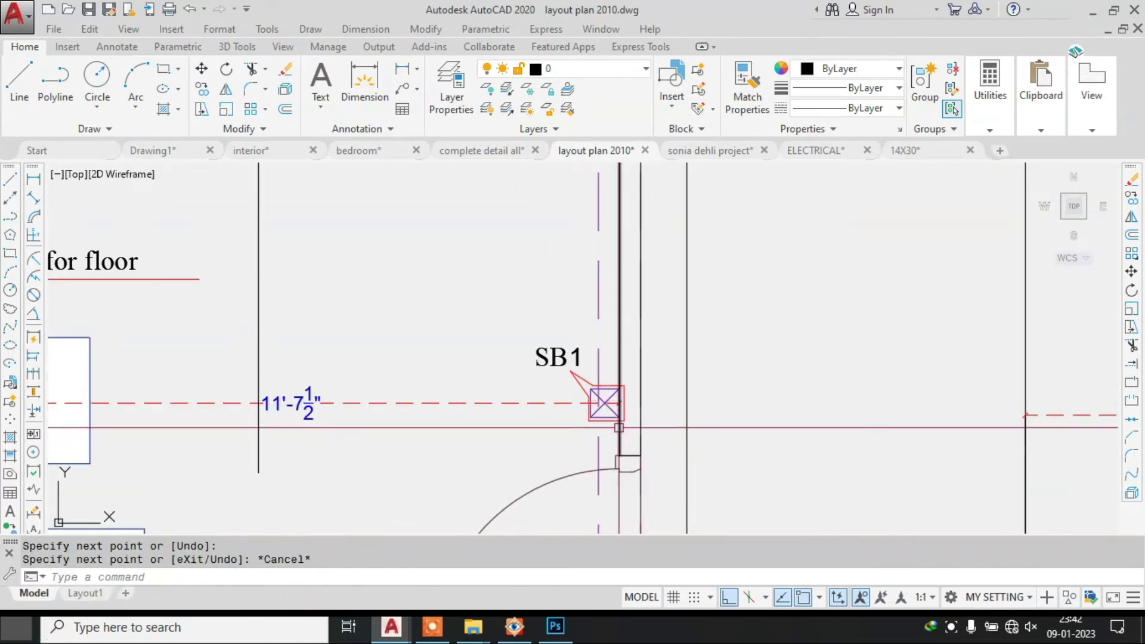
scroll(619, 428, "down", 6)
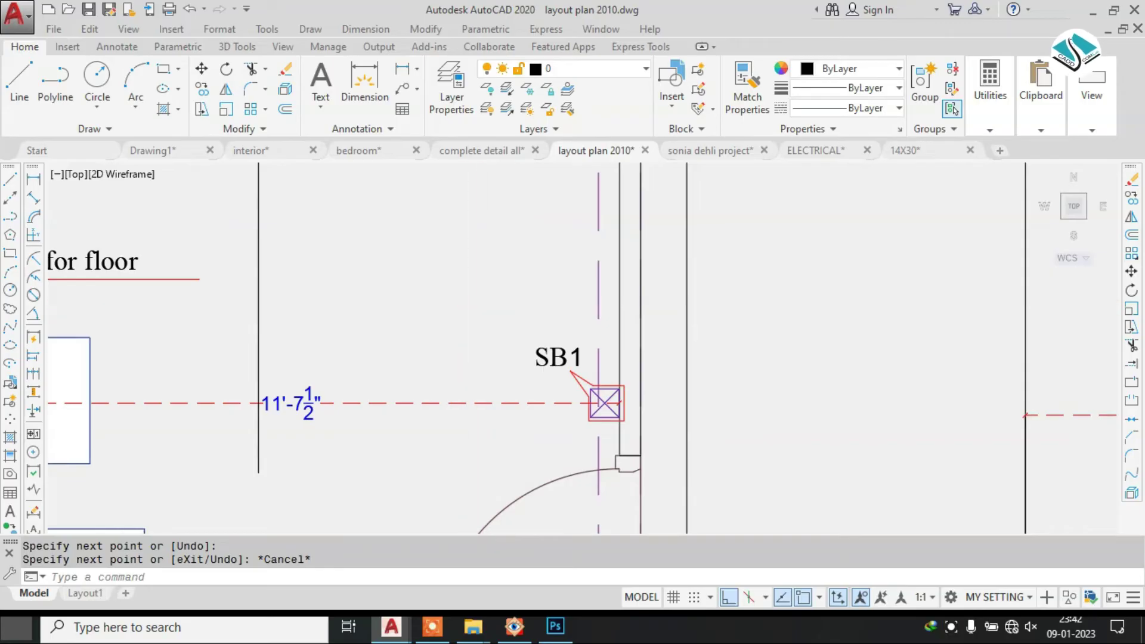
middle_click_drag(977, 260, 565, 369)
scroll(753, 250, "up", 5)
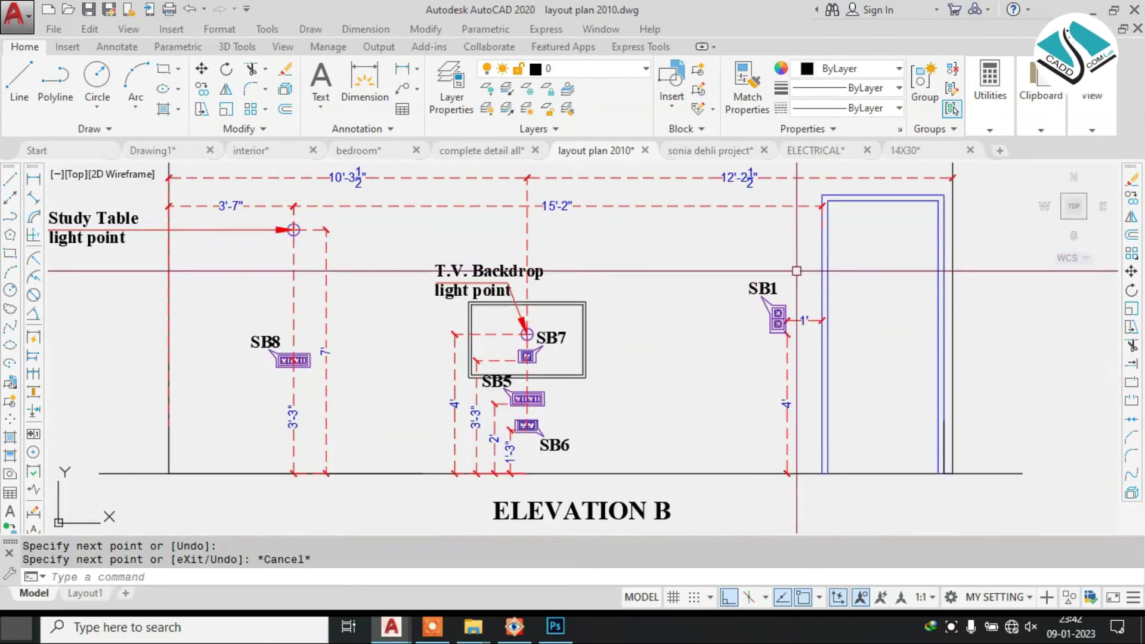
scroll(804, 292, "up", 3)
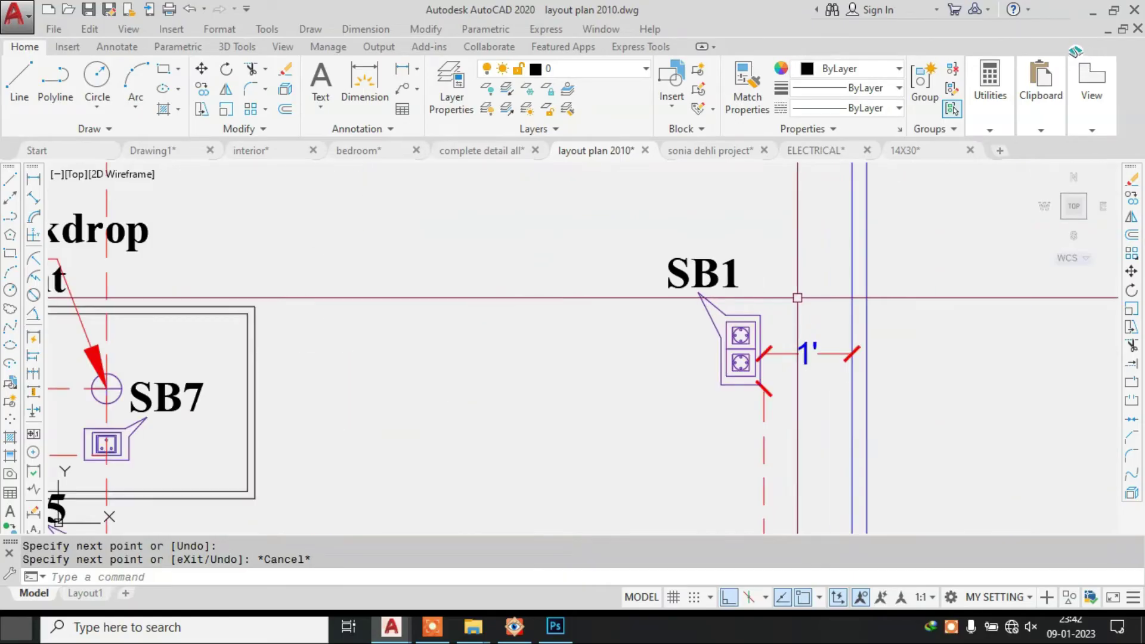
scroll(762, 358, "up", 4)
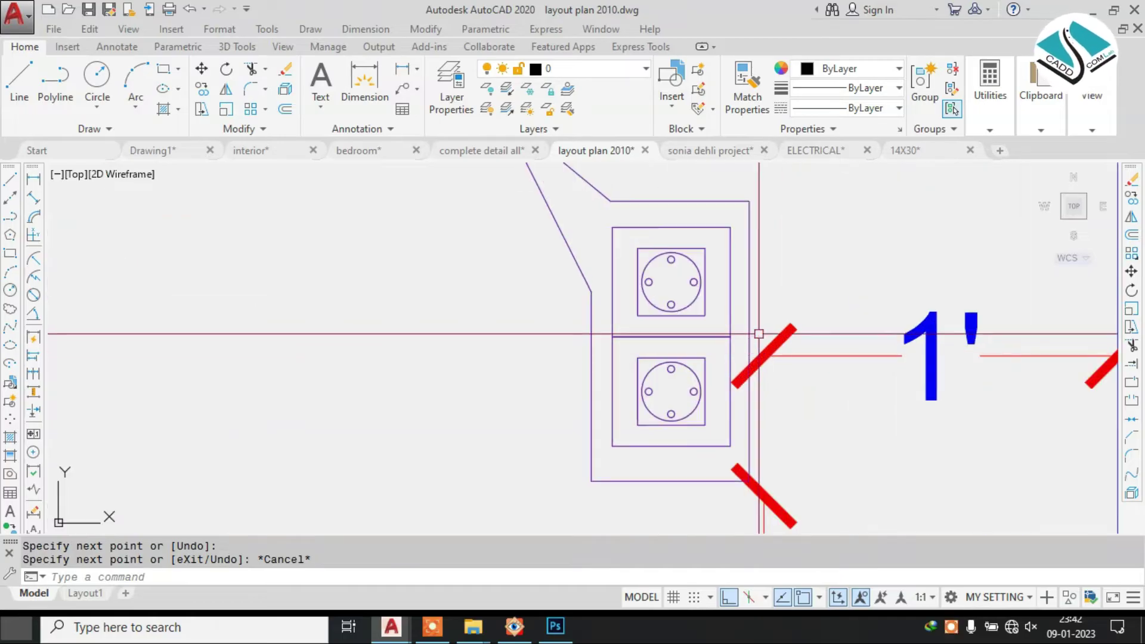
scroll(725, 406, "down", 6)
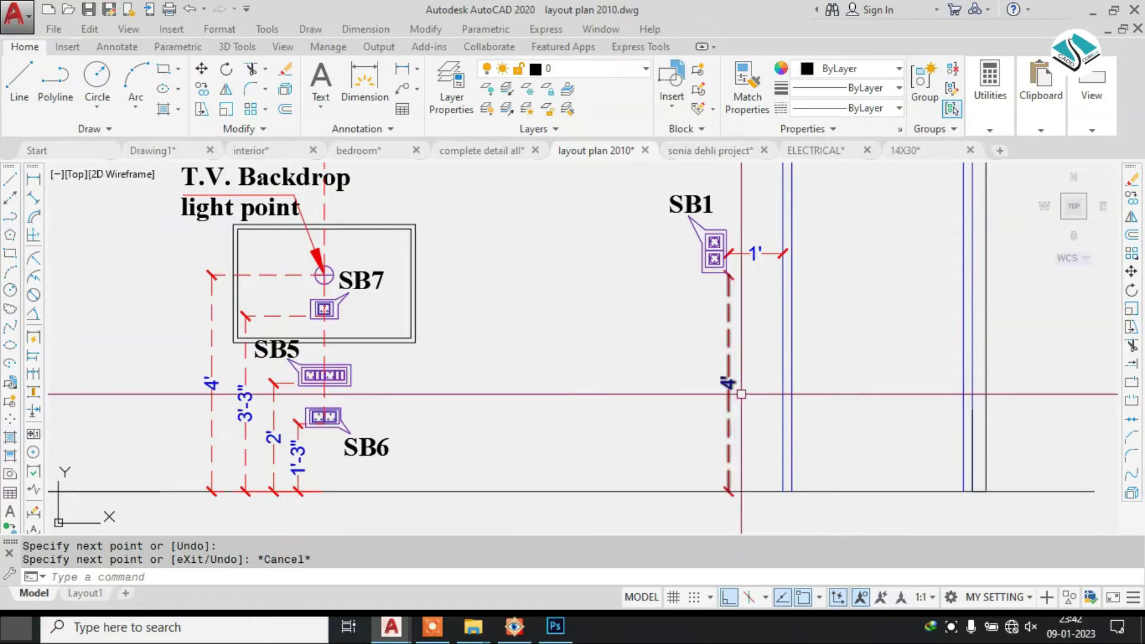
scroll(753, 222, "up", 3)
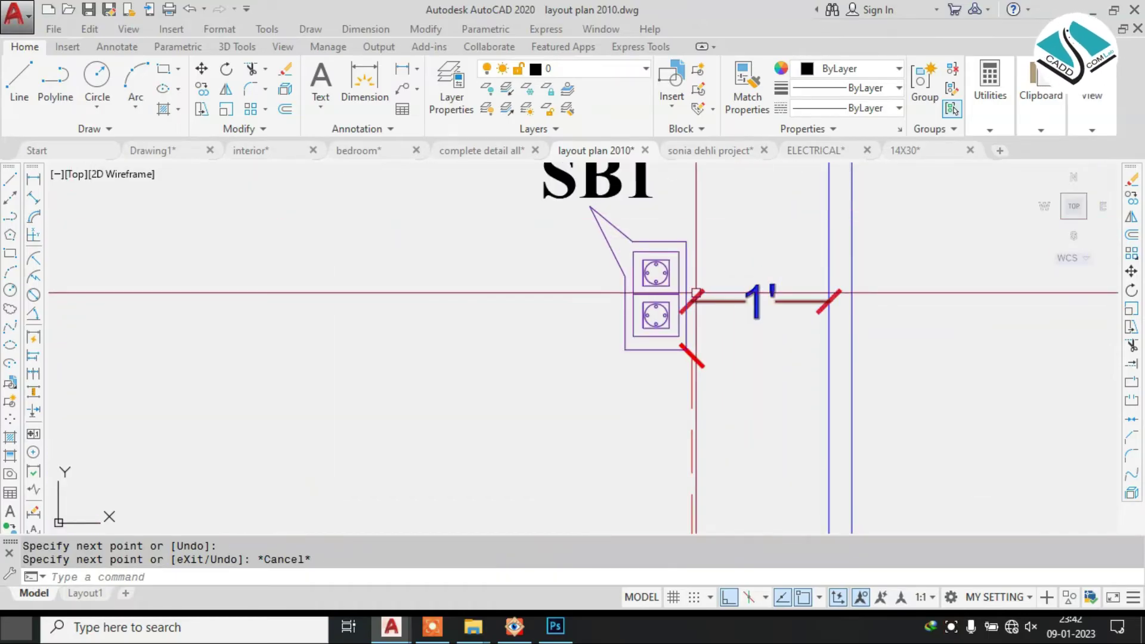
scroll(727, 293, "down", 3)
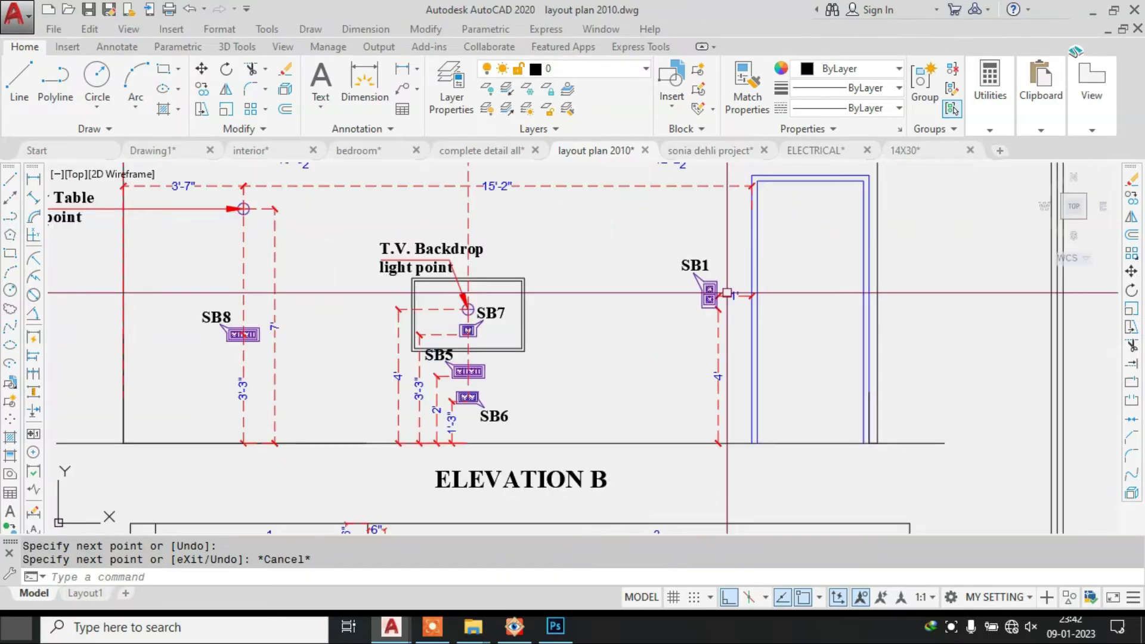
- Examine the T.V. backdrop light point and switchboards SB7, SB5 and SB6 in Elevation B, including their modules and mounting heights
middle_click_drag(478, 350, 624, 363)
scroll(623, 356, "up", 2)
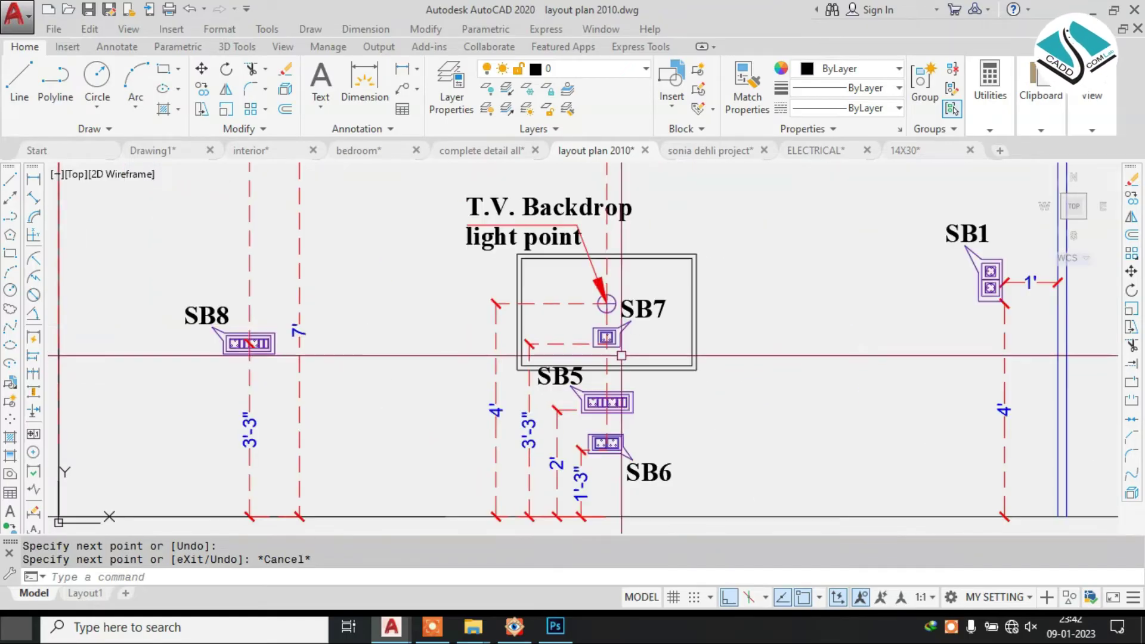
scroll(584, 297, "up", 2)
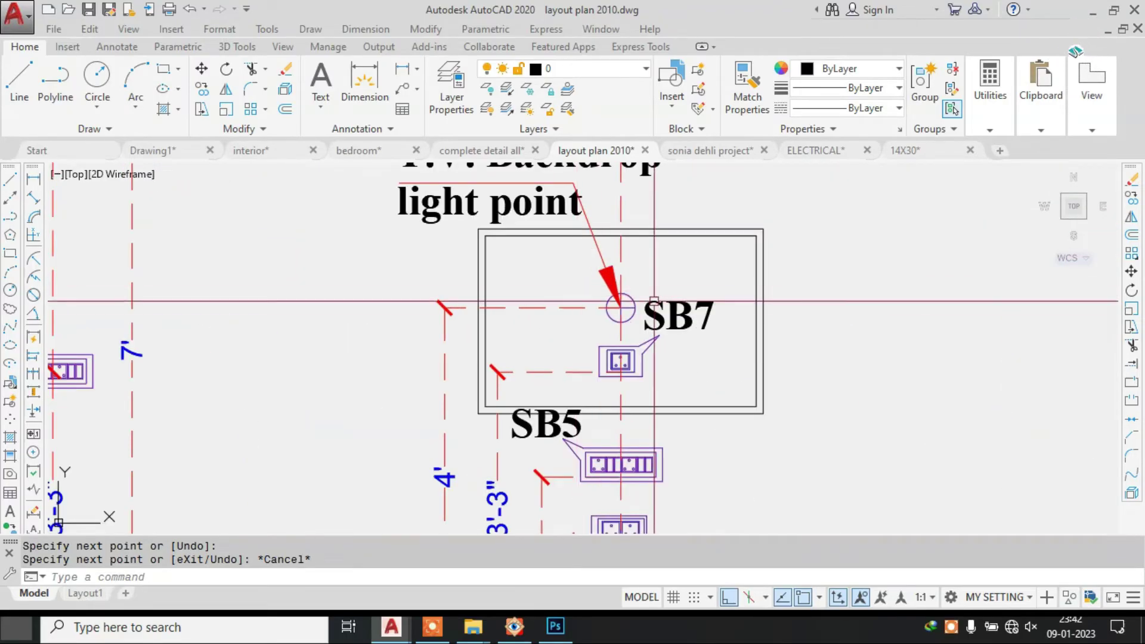
middle_click_drag(648, 239, 657, 198)
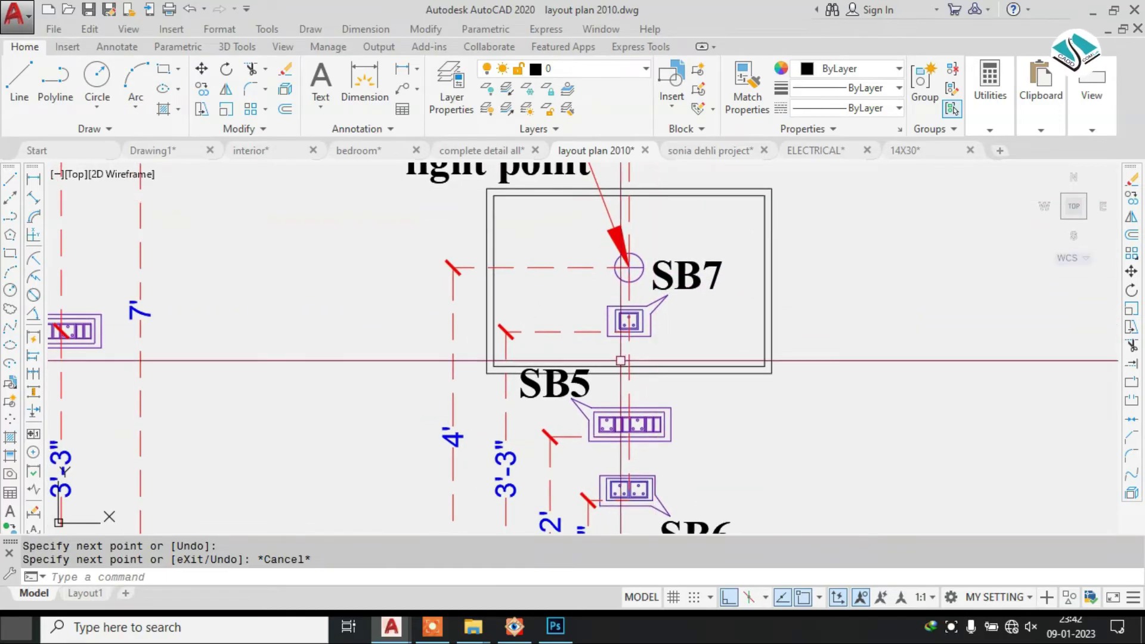
middle_click_drag(621, 360, 609, 287)
middle_click_drag(602, 463, 608, 410)
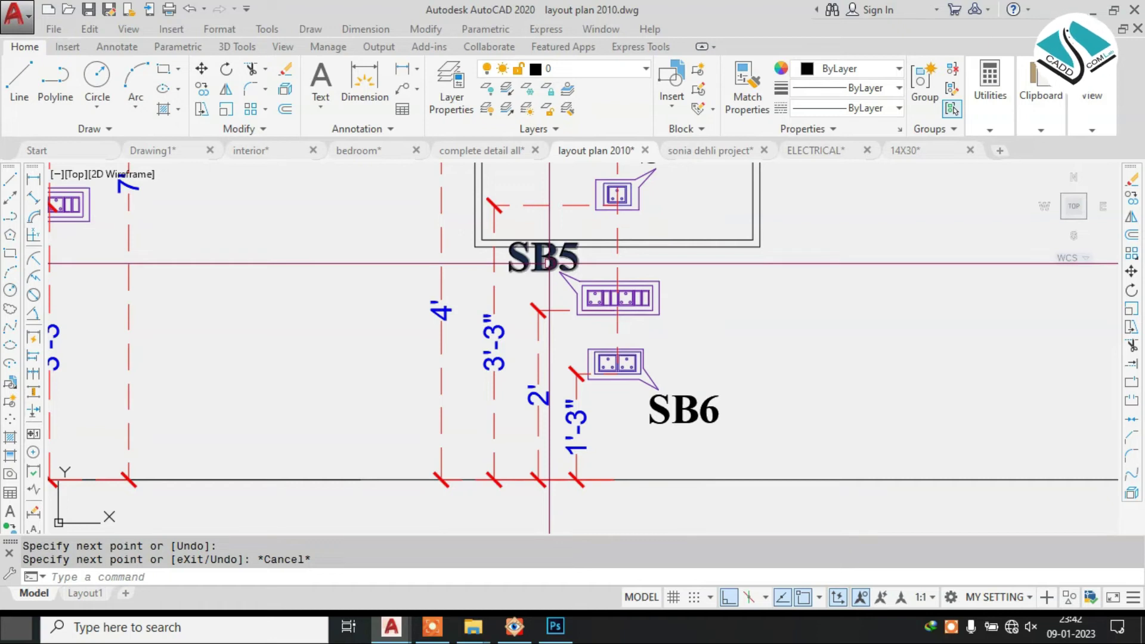
scroll(597, 379, "up", 2)
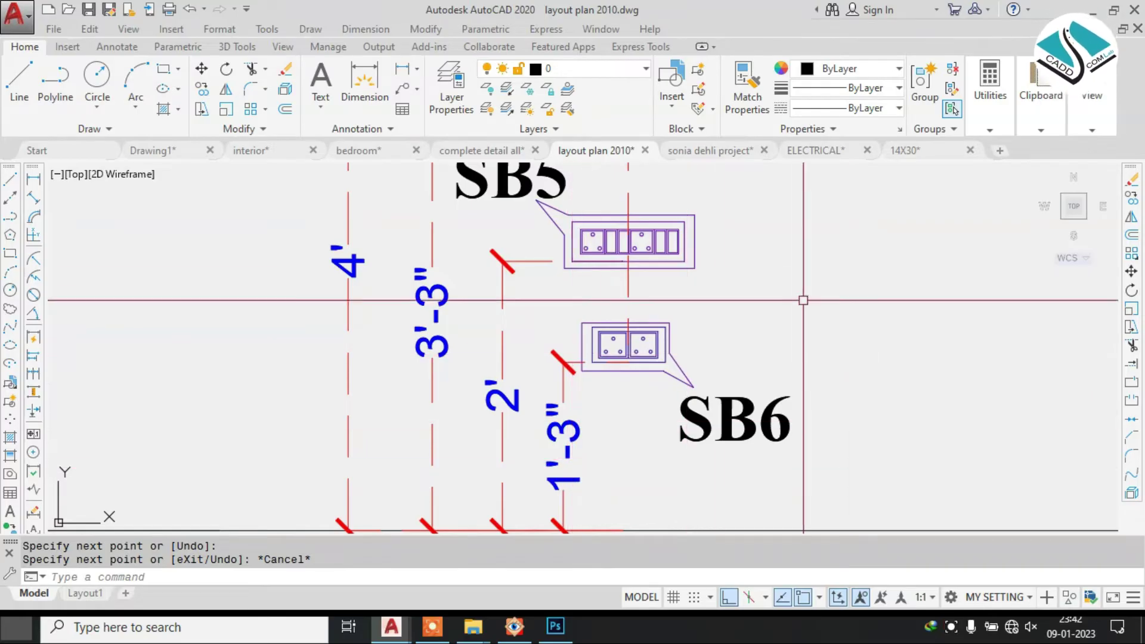
middle_click_drag(638, 310, 634, 458)
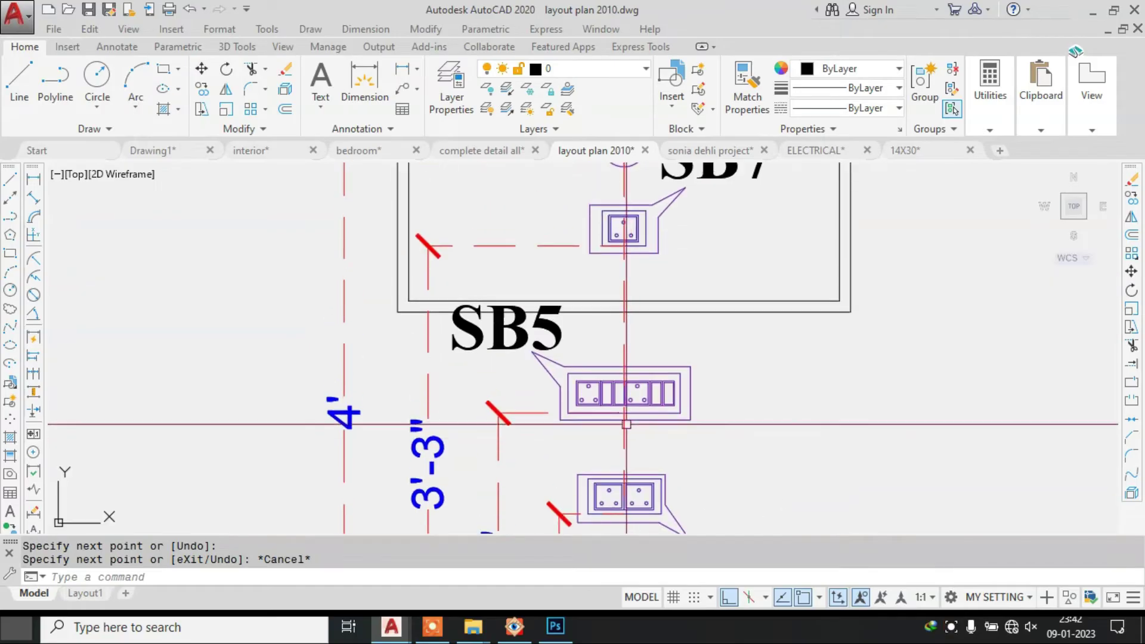
scroll(625, 423, "down", 2)
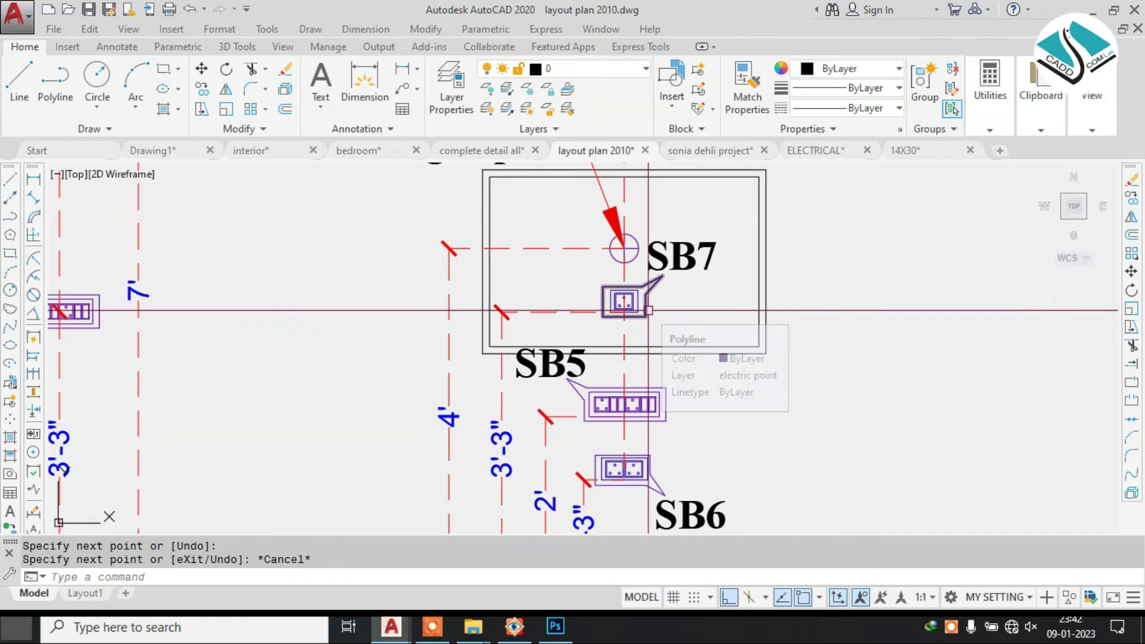
scroll(648, 310, "up", 2)
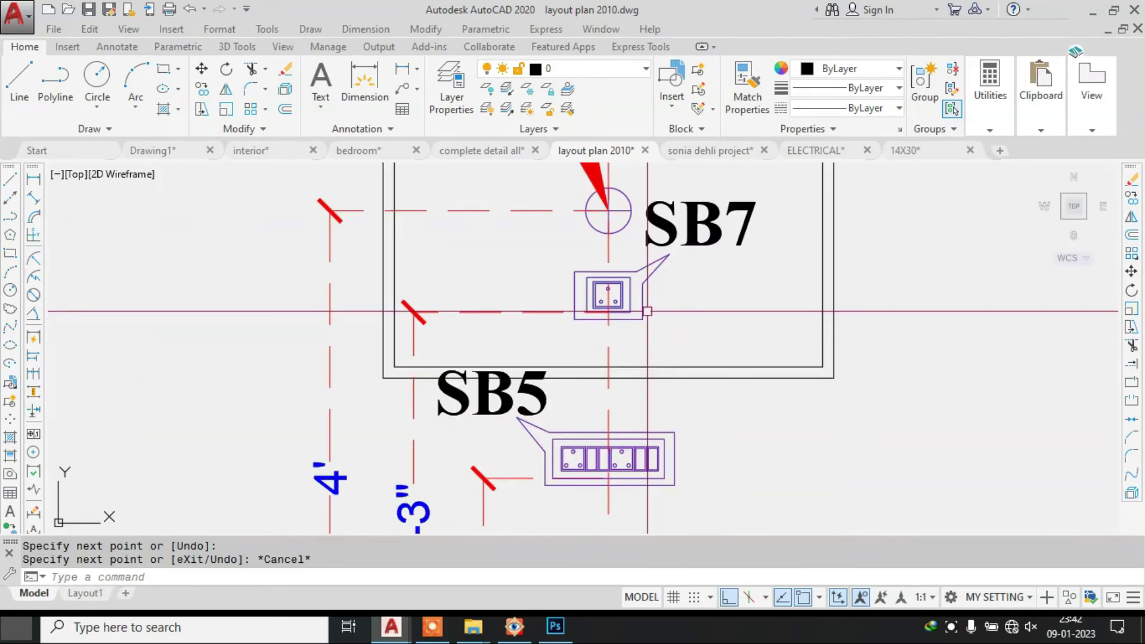
scroll(664, 303, "down", 2)
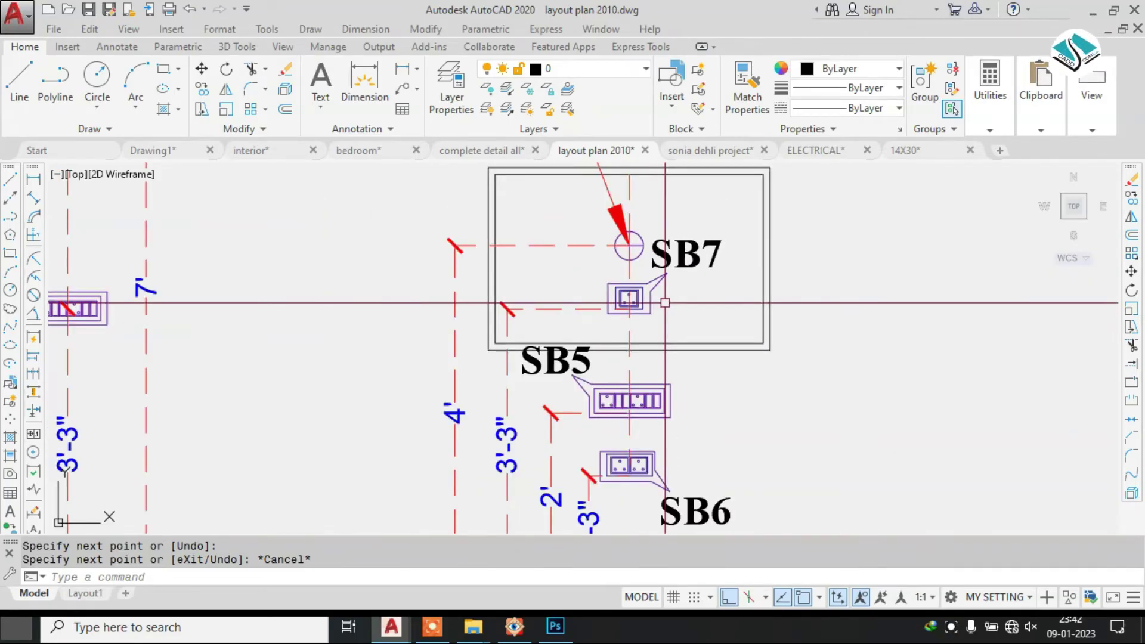
- Examine the socket and switch modules of SB6 and SB5 below the T.V. panel in Elevation B, along with SB7 above them
scroll(665, 303, "down", 2)
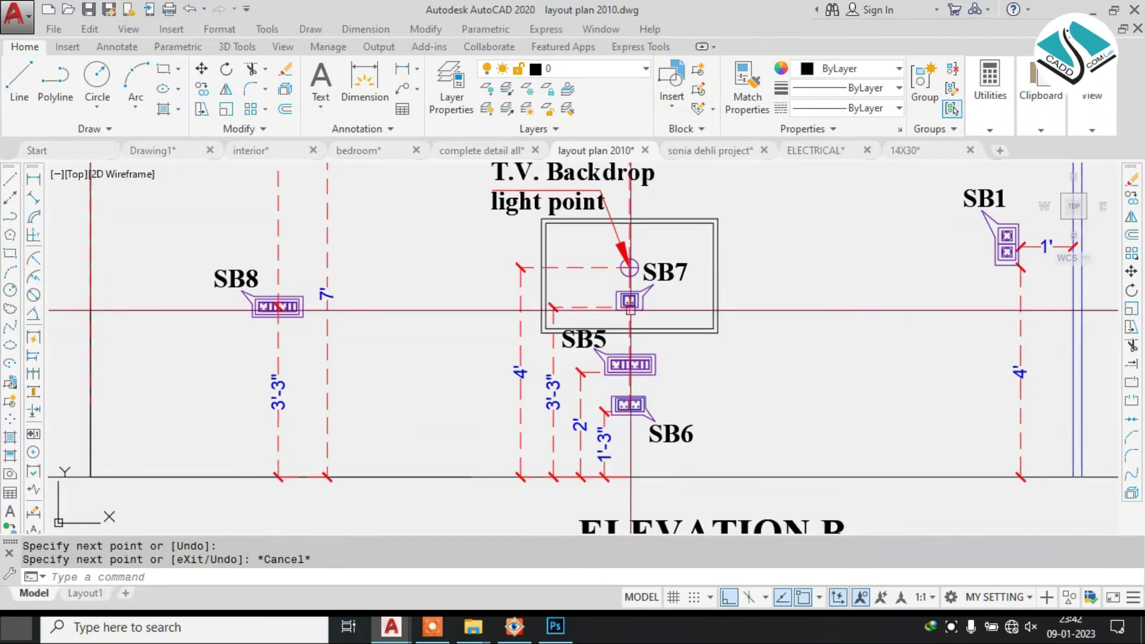
scroll(624, 412, "up", 4)
scroll(624, 412, "down", 2)
mouse_move(624, 412)
middle_mouse_down()
mouse_move(614, 442)
mouse_move(629, 245)
middle_mouse_up()
scroll(625, 369, "up", 6)
middle_click_drag(613, 438, 611, 329)
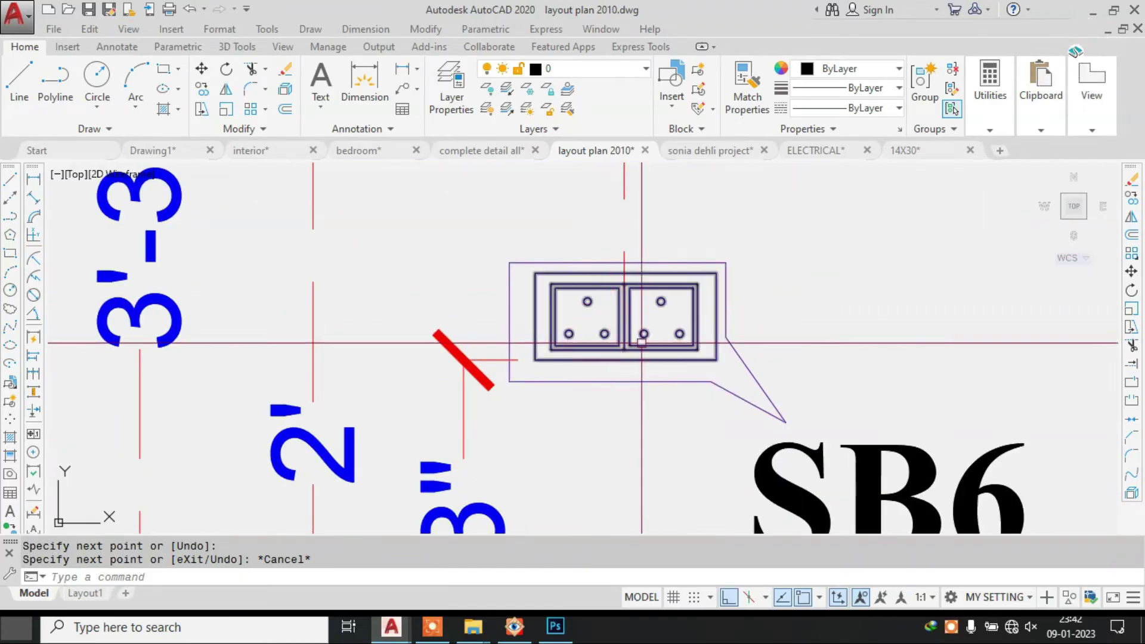
scroll(645, 368, "down", 4)
scroll(632, 263, "up", 4)
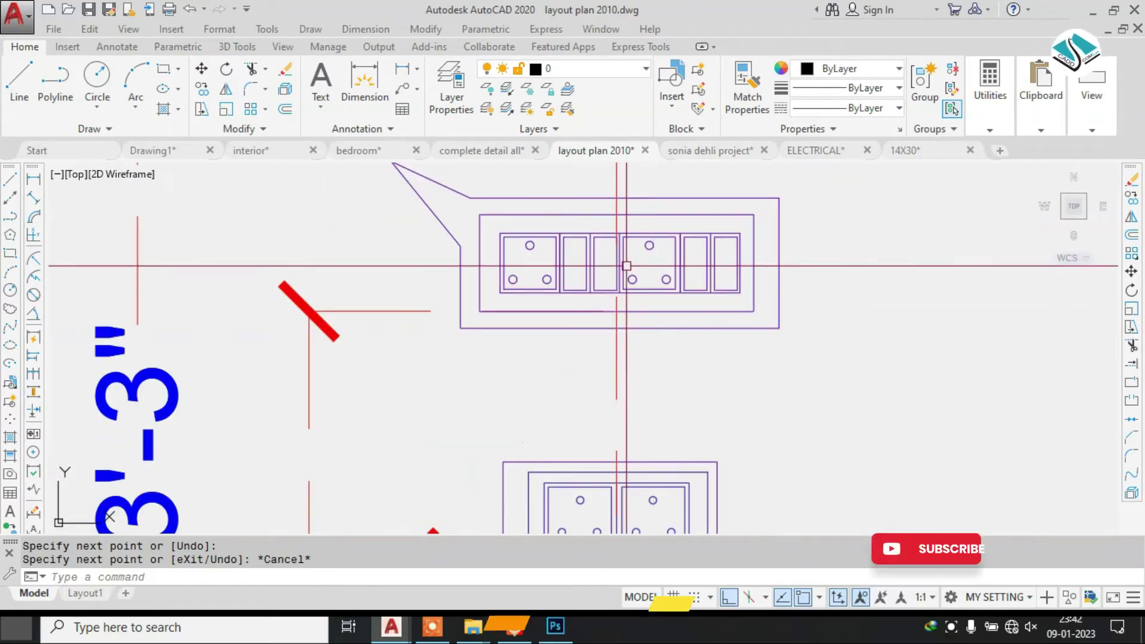
middle_click_drag(652, 299, 645, 349)
scroll(645, 348, "down", 3)
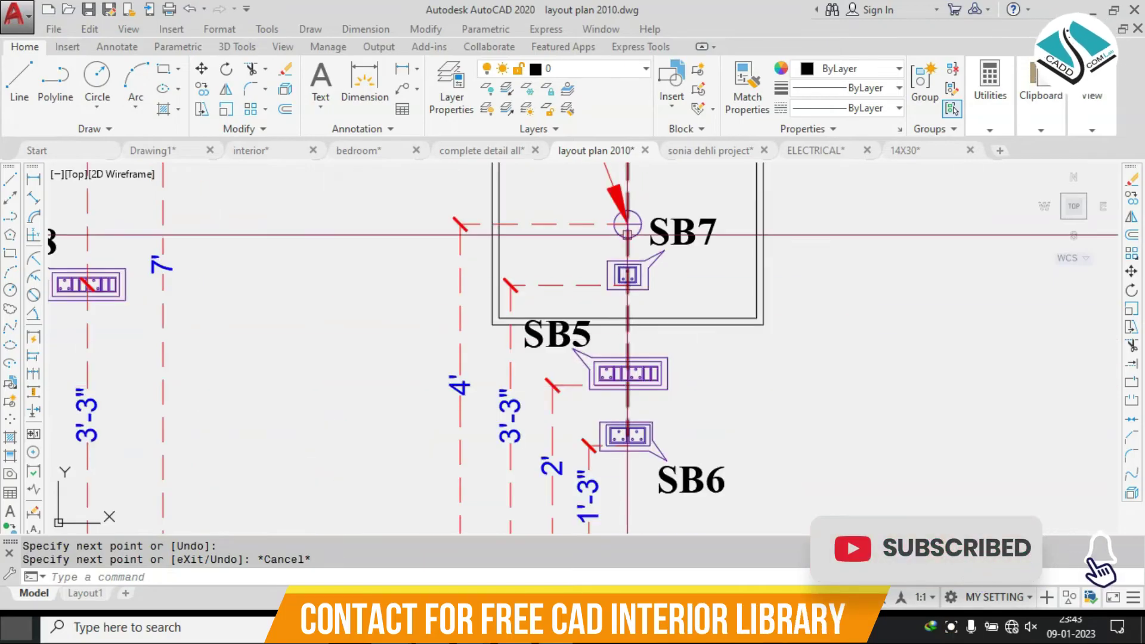
scroll(628, 235, "up", 2)
scroll(683, 245, "down", 5)
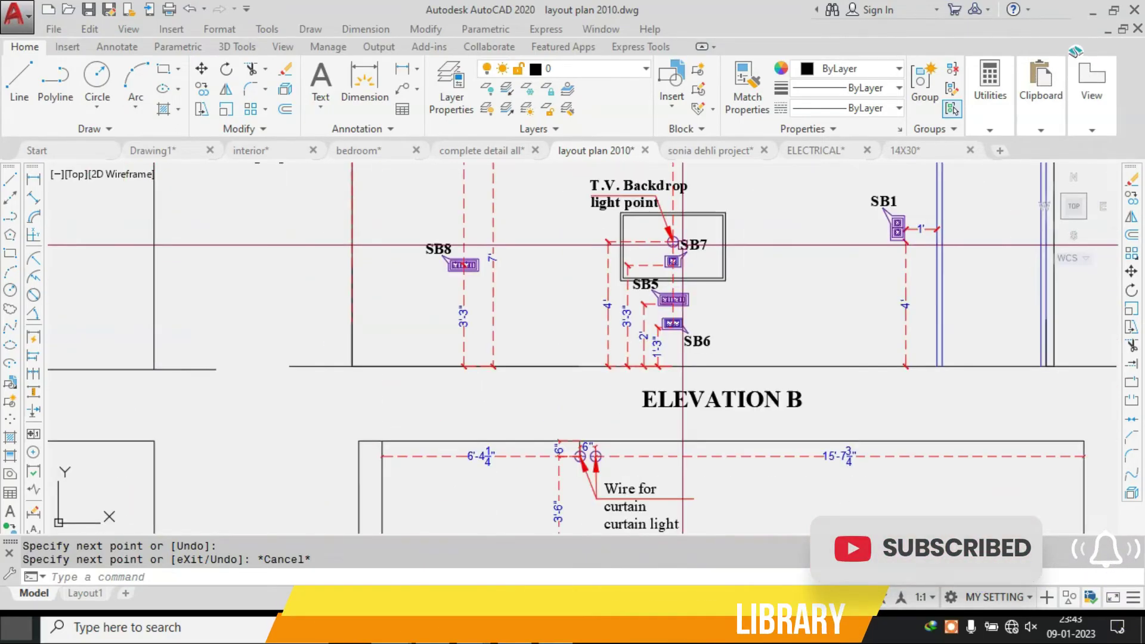
- Examine the study table light point and switchboard SB8 beside the study table and kettle rack in the master bedroom plan
scroll(683, 245, "down", 6)
scroll(288, 250, "up", 5)
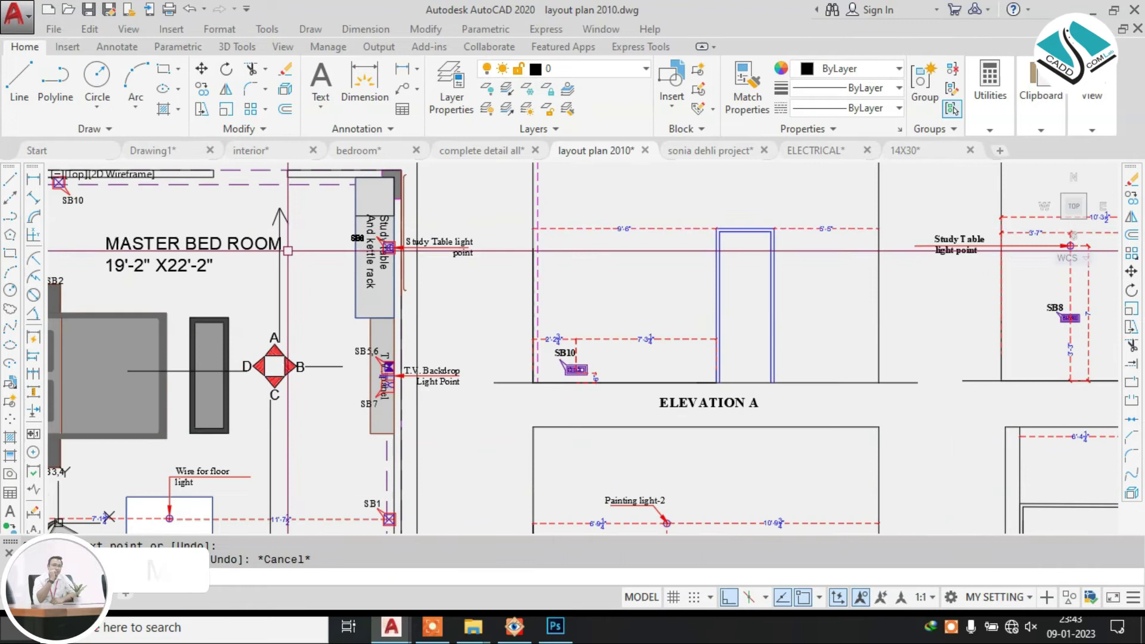
scroll(389, 227, "up", 4)
scroll(453, 280, "up", 2)
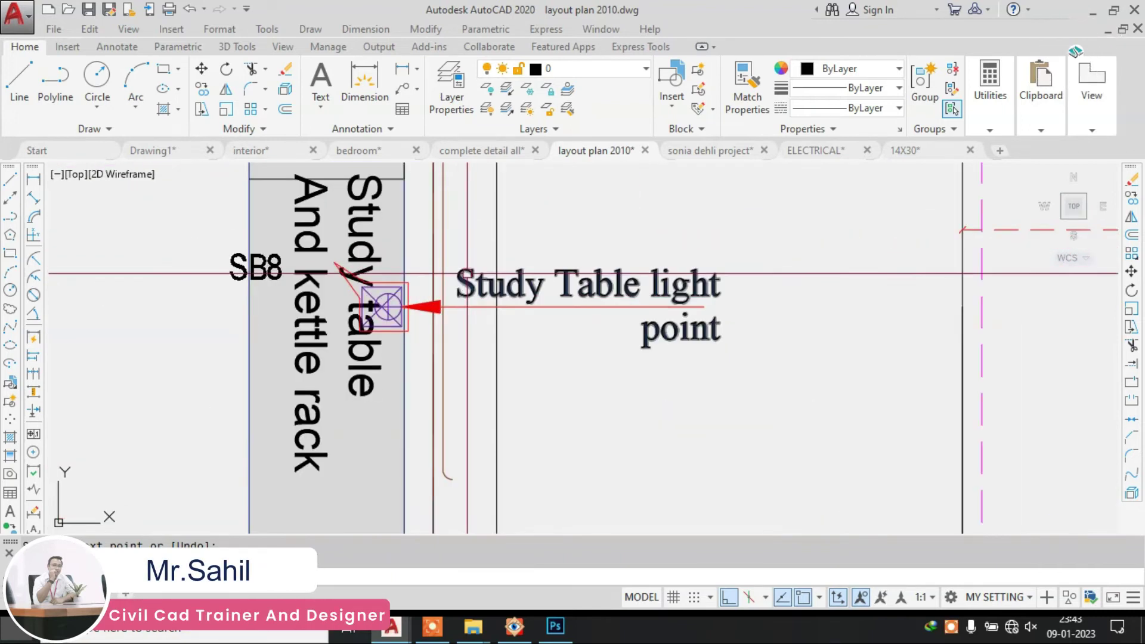
scroll(516, 296, "down", 8)
key("Escape")
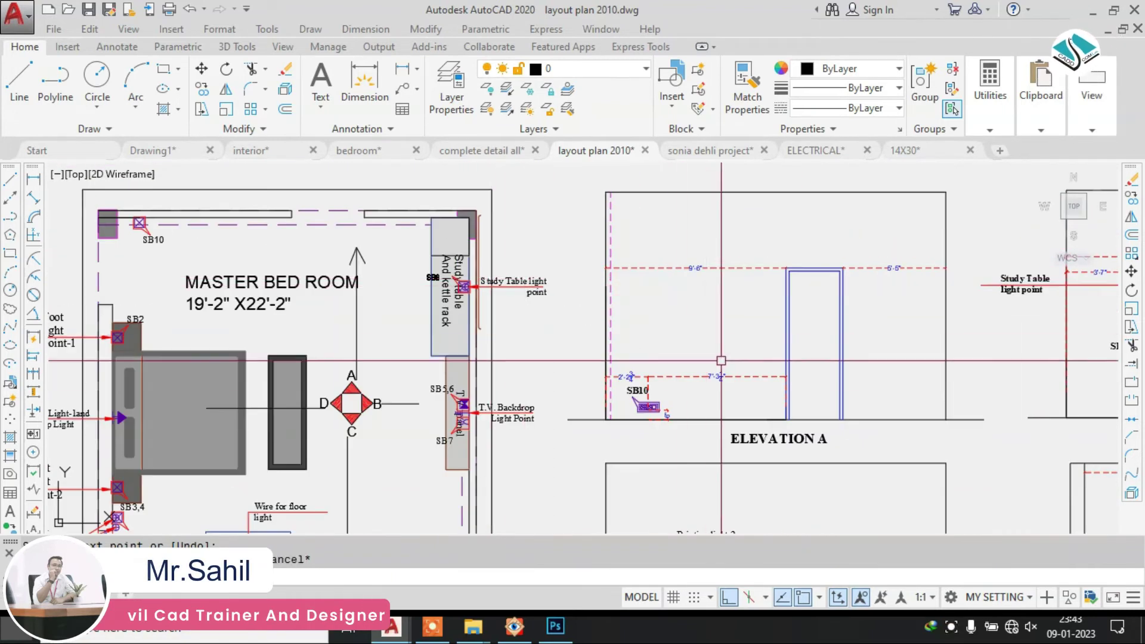
- Review SB10 in Elevation A, and inspect the modules and mounting height of study table switchboard SB8 in Elevation B
scroll(655, 405, "up", 7)
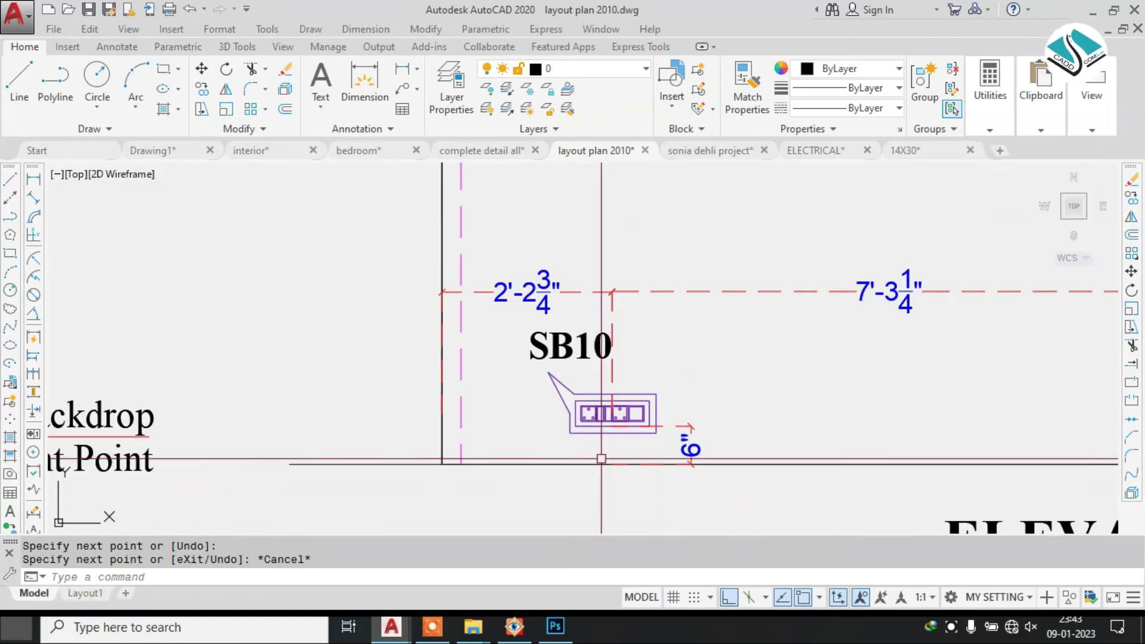
scroll(655, 405, "down", 5)
middle_click_drag(751, 397, 403, 373)
scroll(813, 356, "up", 4)
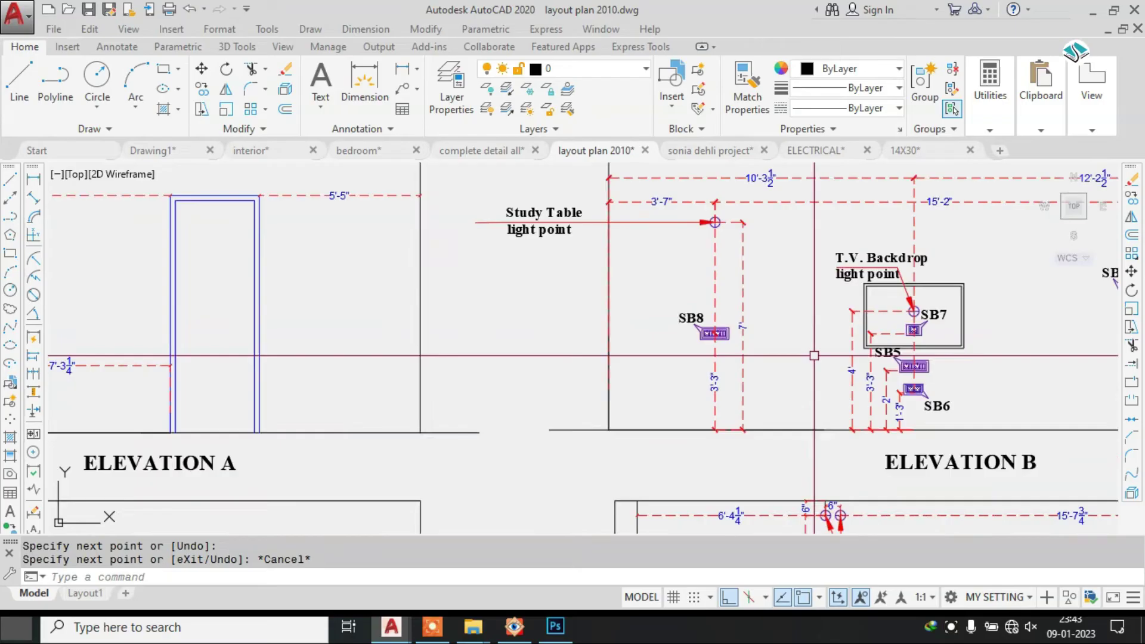
scroll(695, 397, "up", 2)
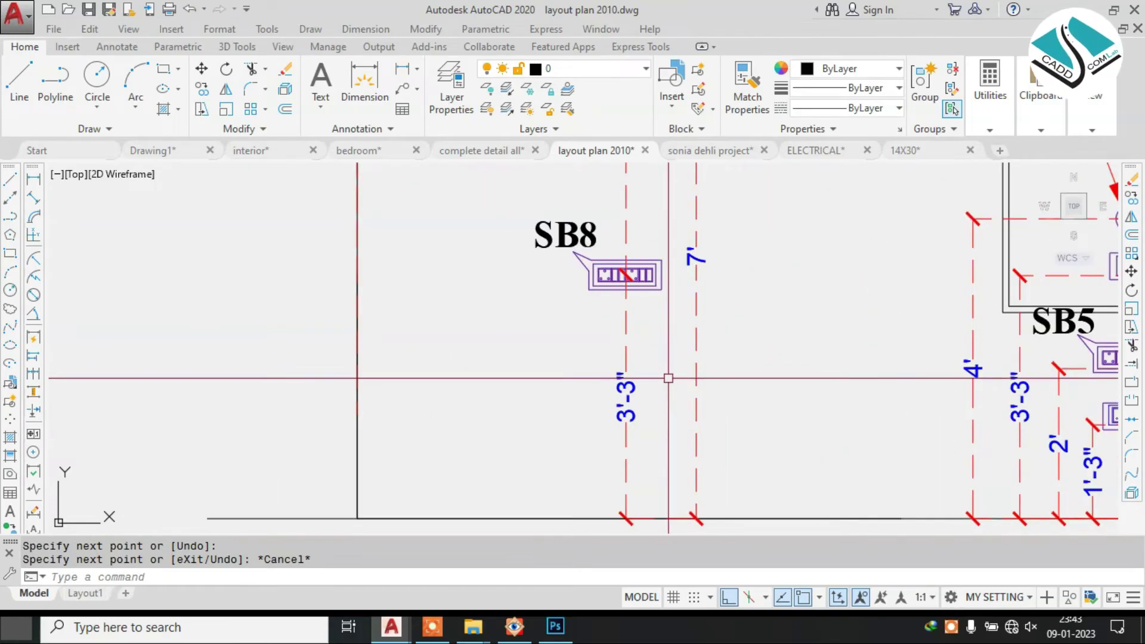
scroll(606, 247, "up", 4)
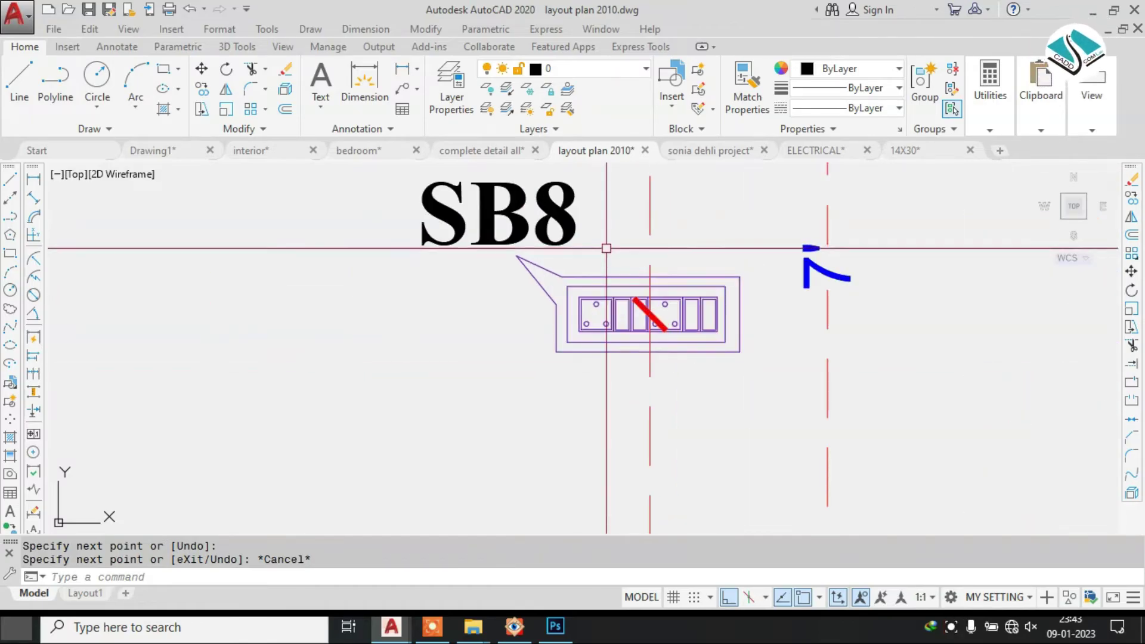
scroll(631, 348, "up", 4)
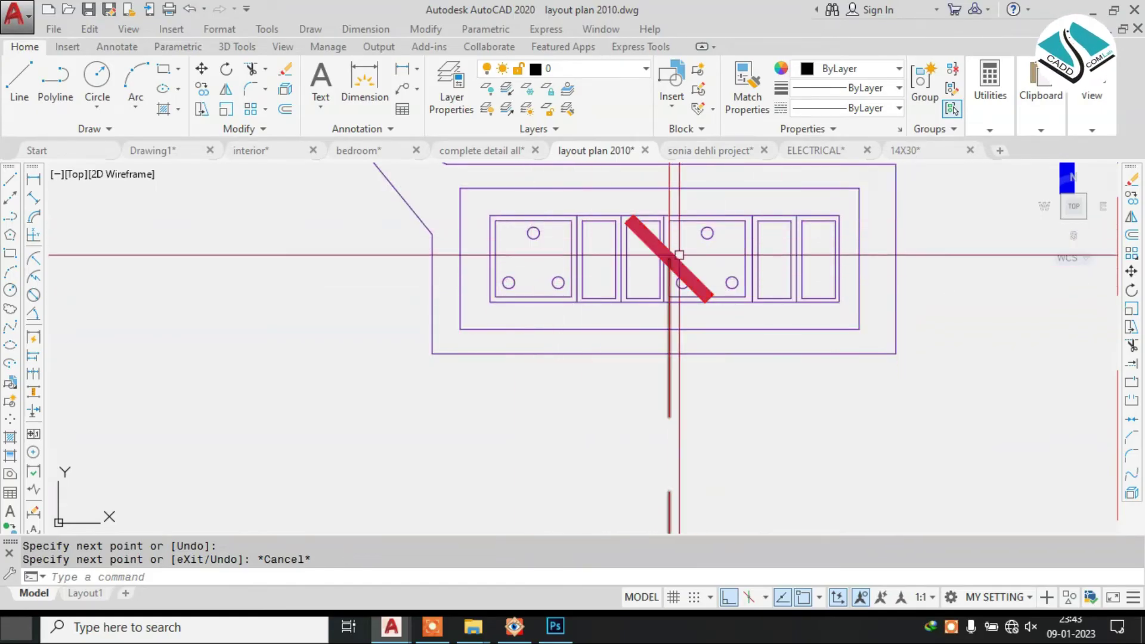
scroll(556, 266, "down", 4)
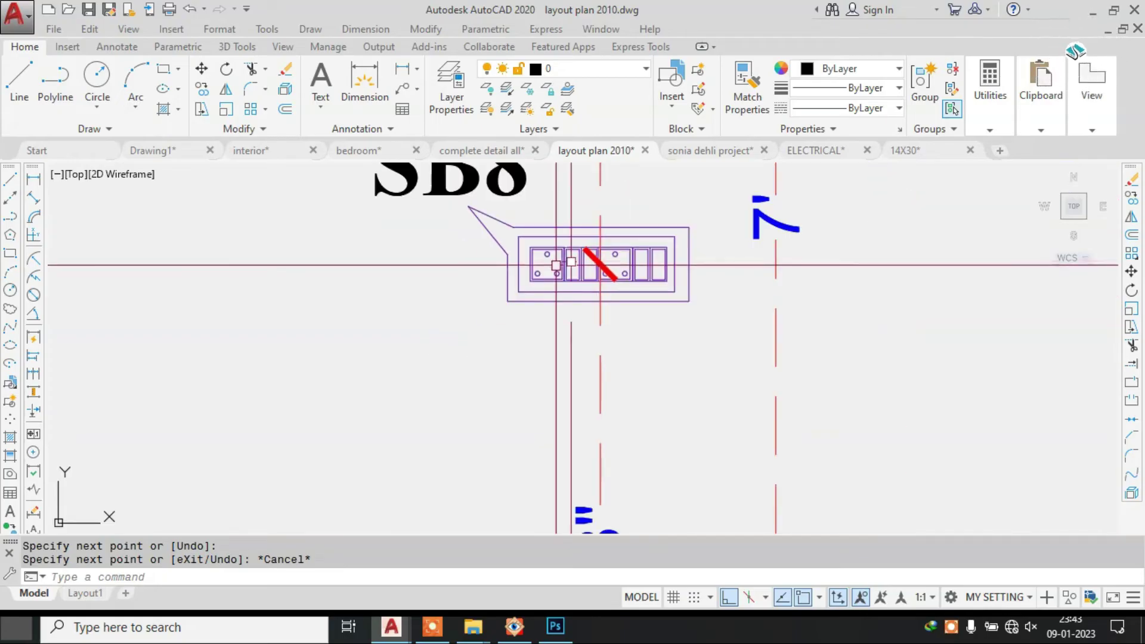
scroll(556, 265, "down", 4)
- Compare the bed wall that marker D faces in the master bedroom plan with the Elevation D drawing
scroll(572, 286, "down", 6)
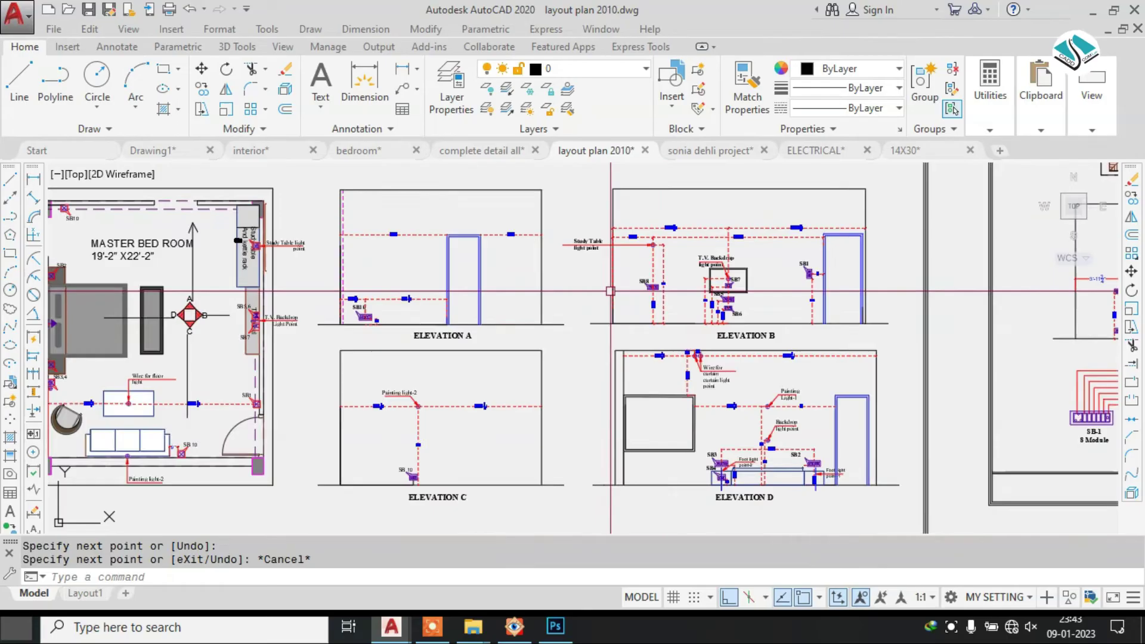
scroll(330, 305, "up", 6)
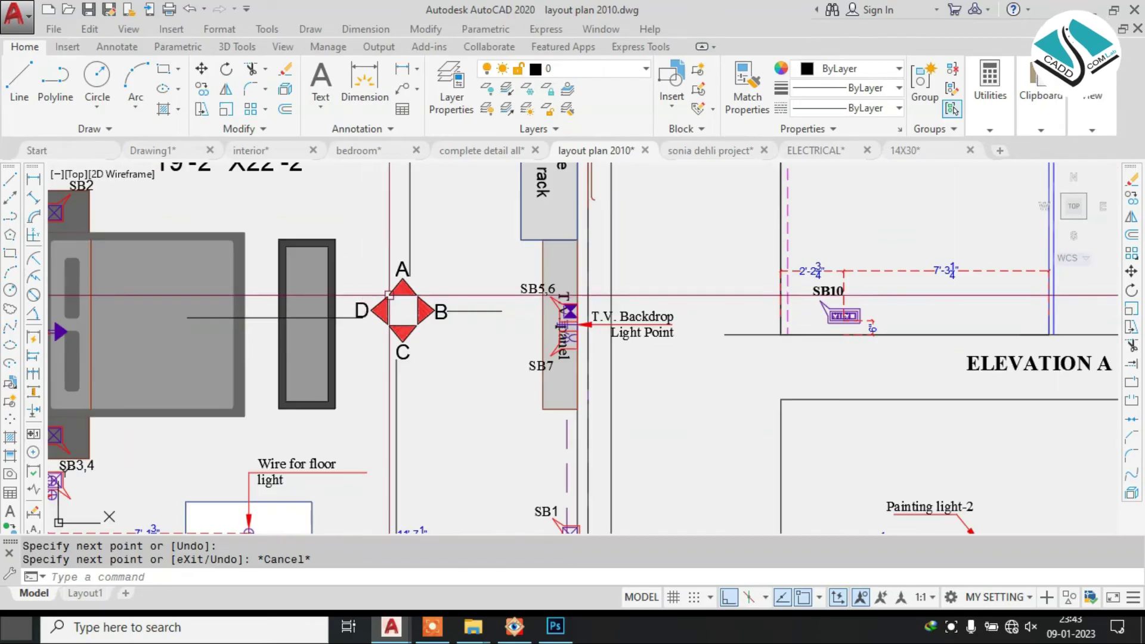
scroll(427, 258, "down", 4)
middle_click_drag(698, 396, 424, 333)
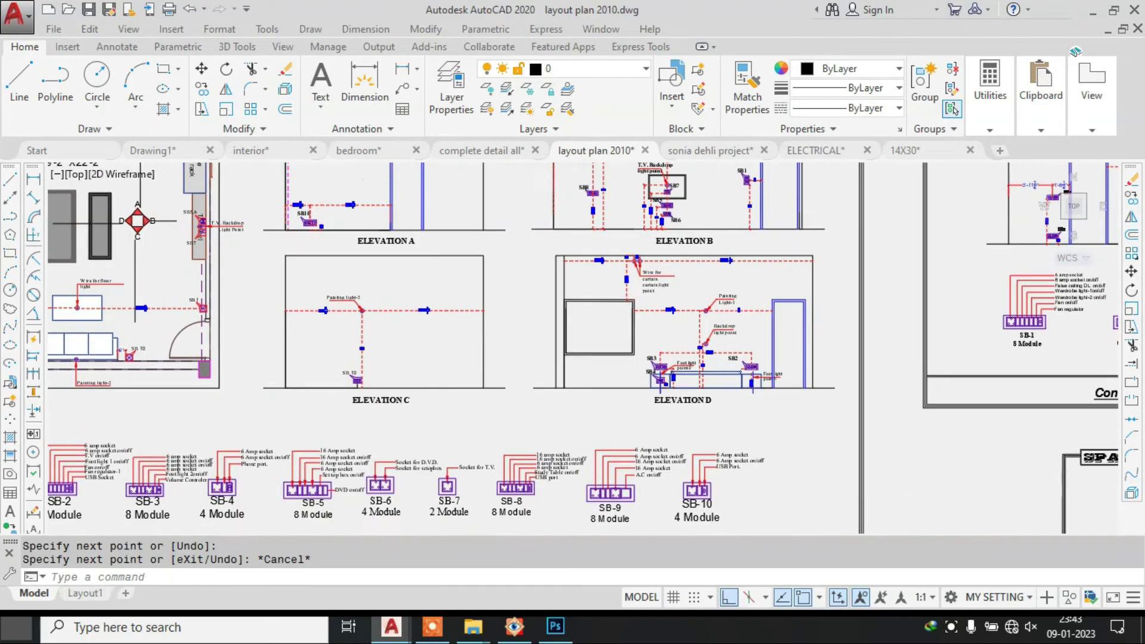
scroll(704, 358, "up", 5)
scroll(702, 361, "up", 3)
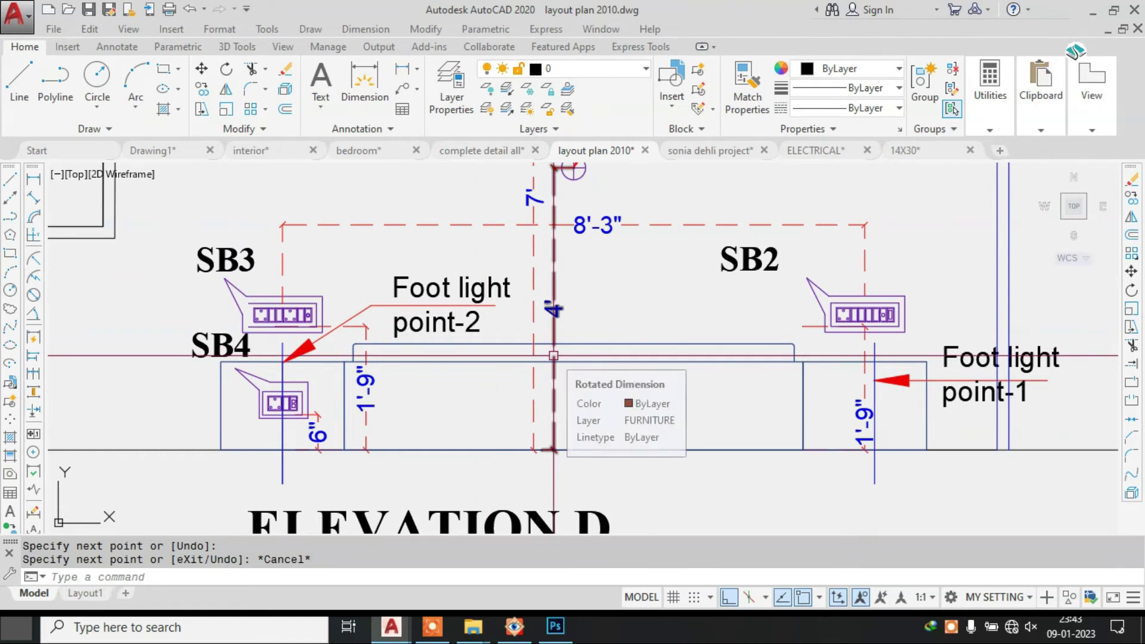
- Examine switchboard SB2 and foot light point-1 at the bedside table near the door in Elevation D, including the mounting height
scroll(808, 401, "down", 2)
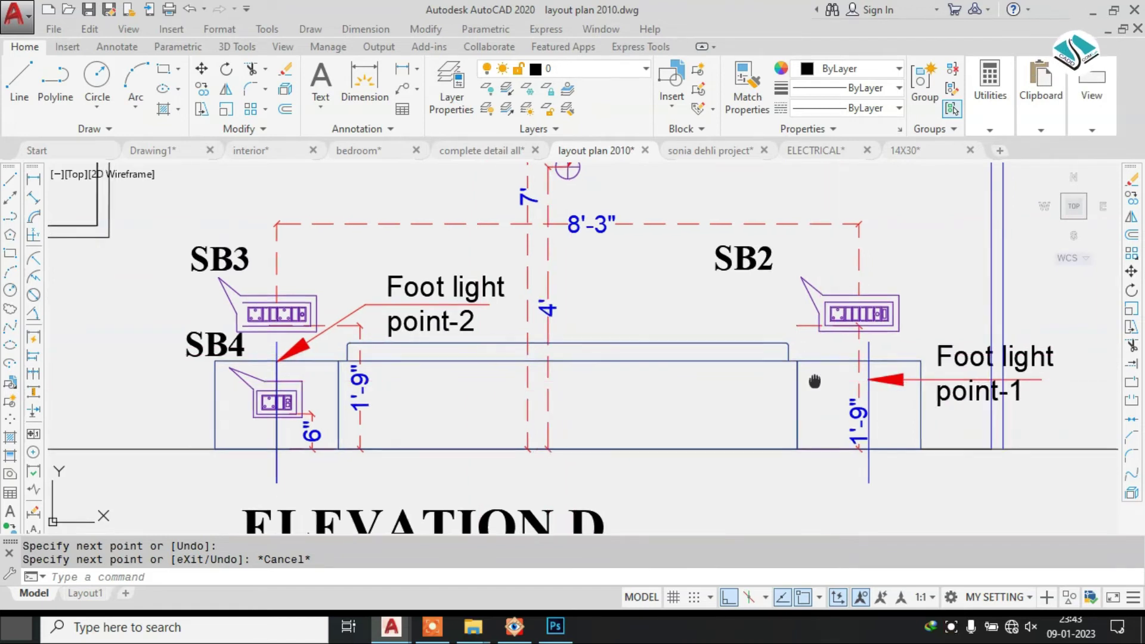
scroll(871, 317, "up", 4)
middle_click_drag(816, 360, 685, 337)
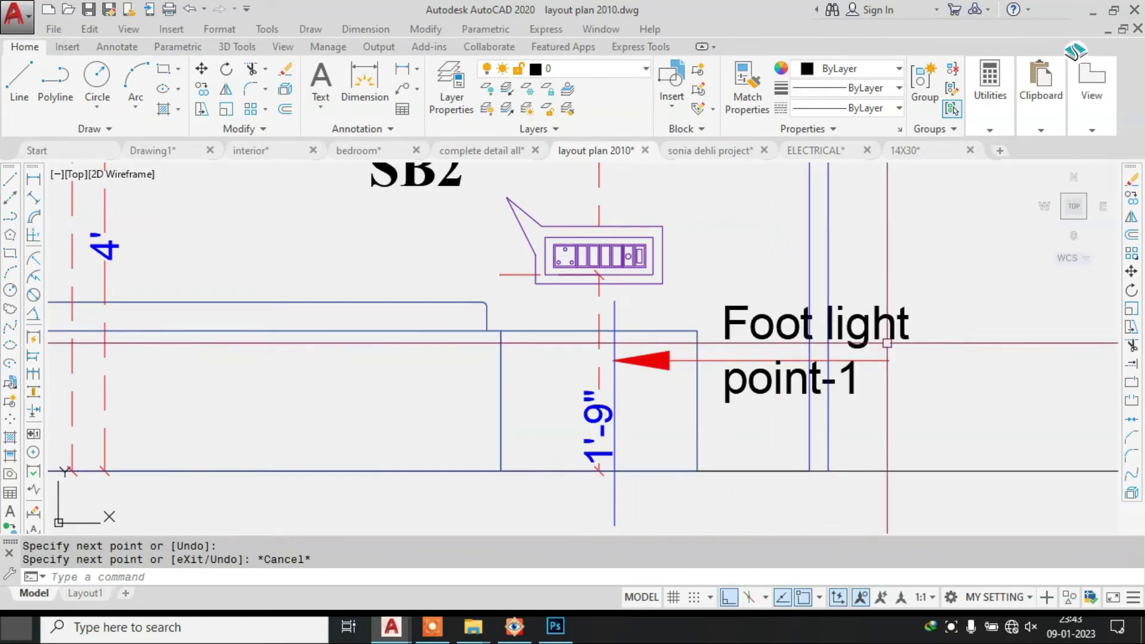
scroll(644, 303, "down", 2)
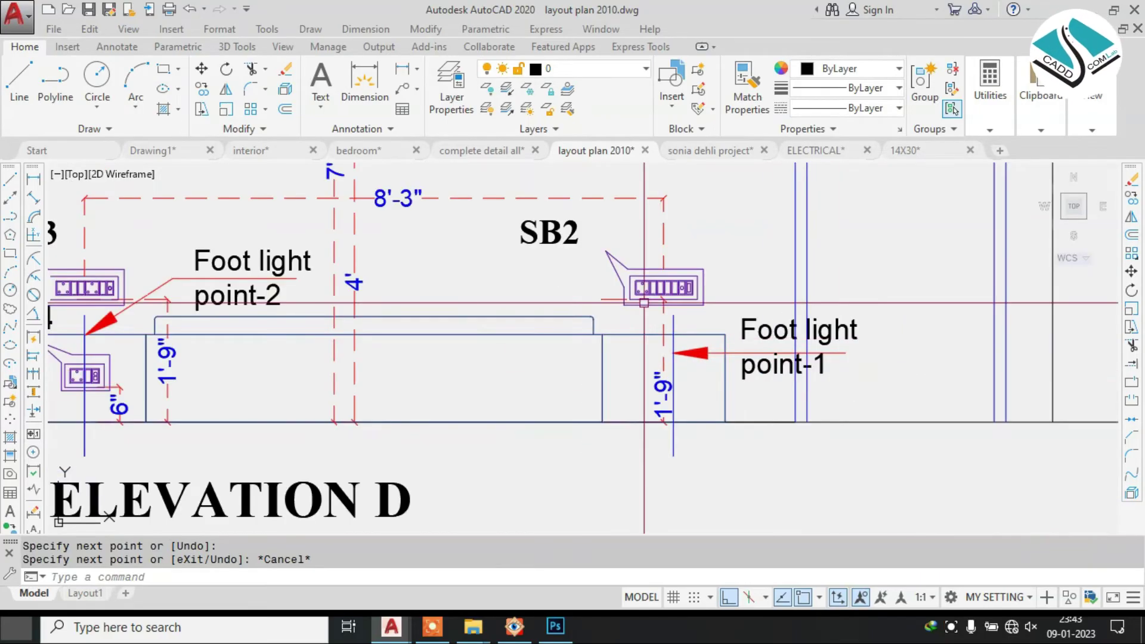
scroll(563, 246, "up", 2)
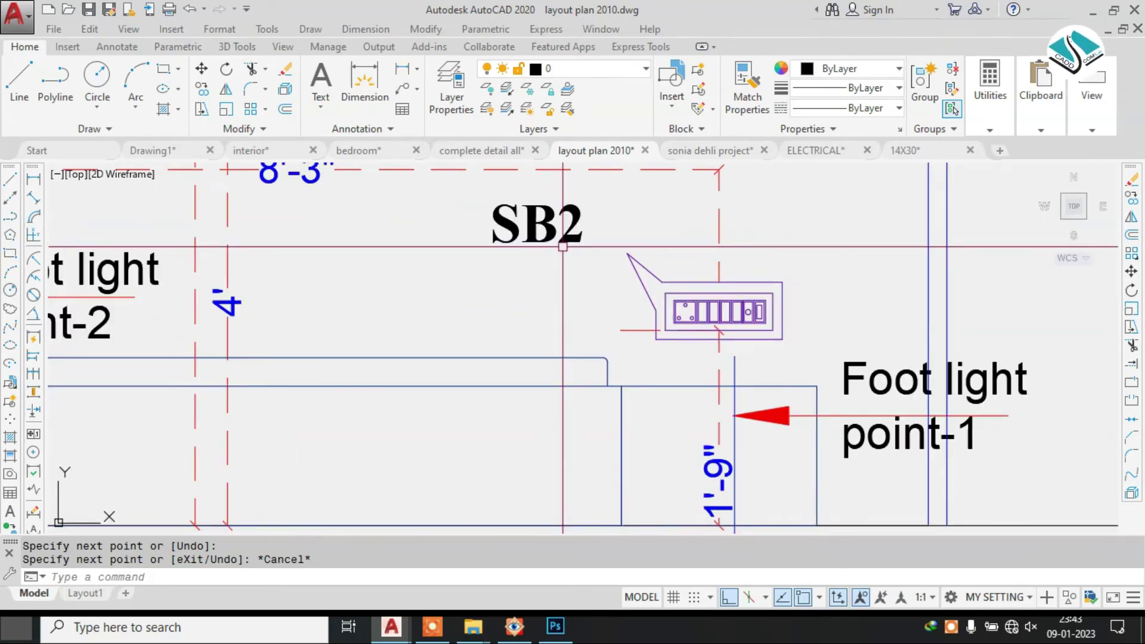
scroll(563, 247, "down", 2)
- Examine switchboards SB3 and SB4 and foot light point-2 at the other bedside table in Elevation D, including their heights
scroll(313, 325, "up", 2)
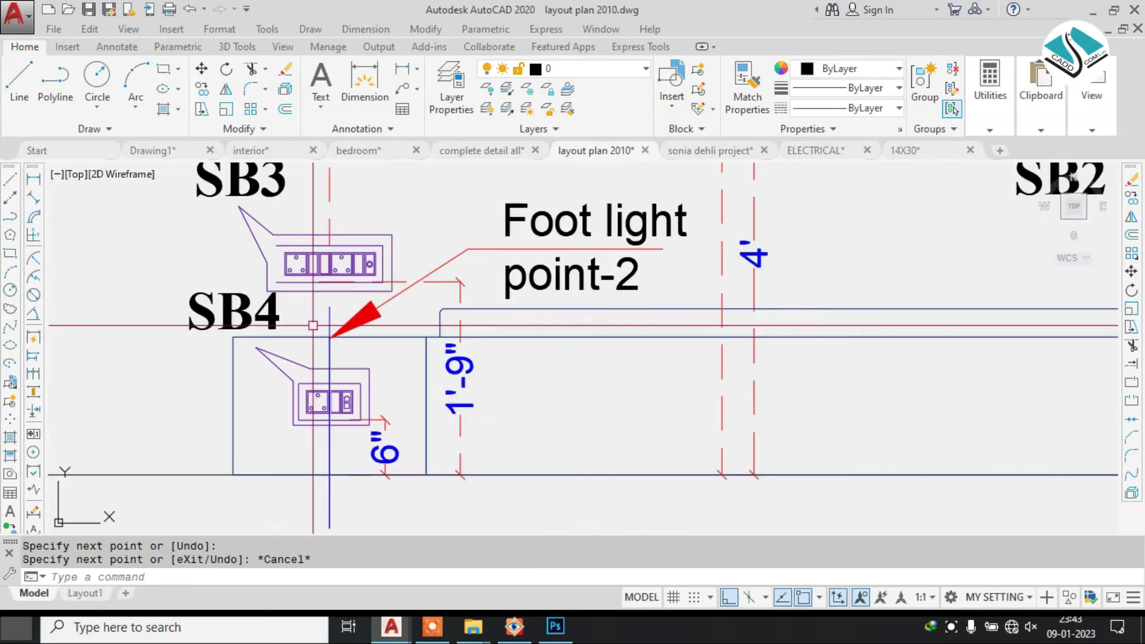
middle_click_drag(313, 325, 382, 370)
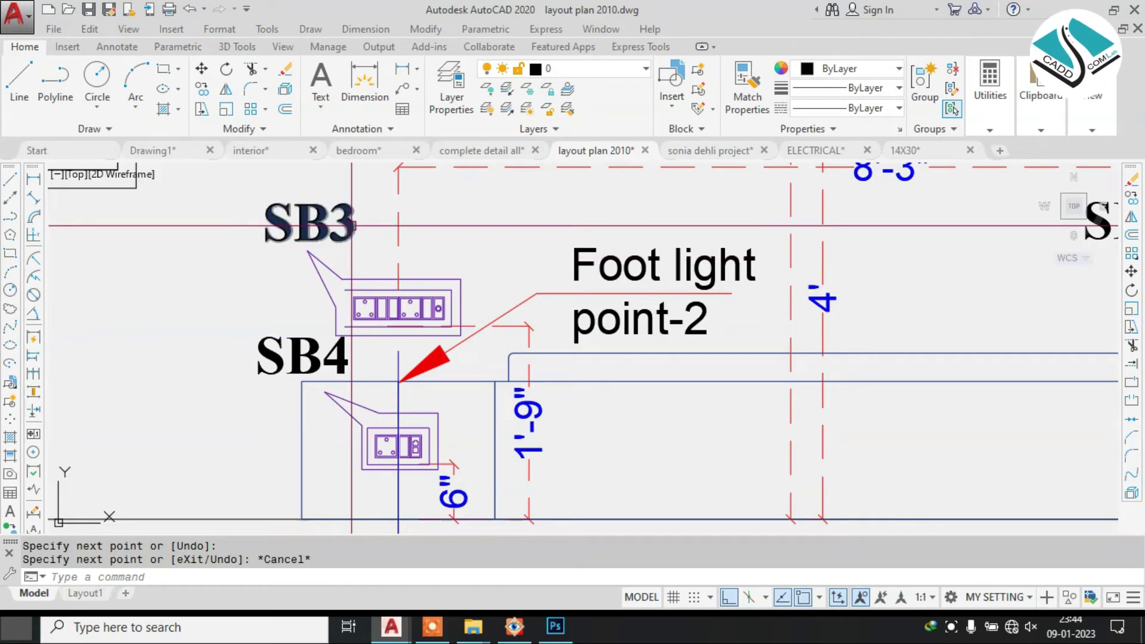
middle_click_drag(470, 435, 463, 389)
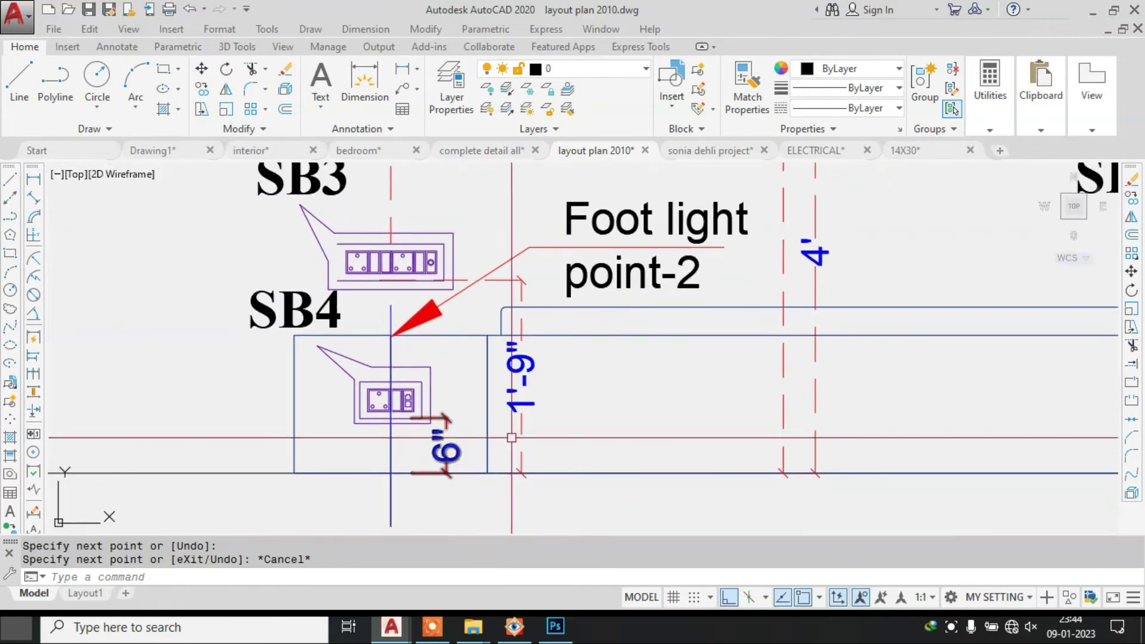
scroll(532, 294, "down", 4)
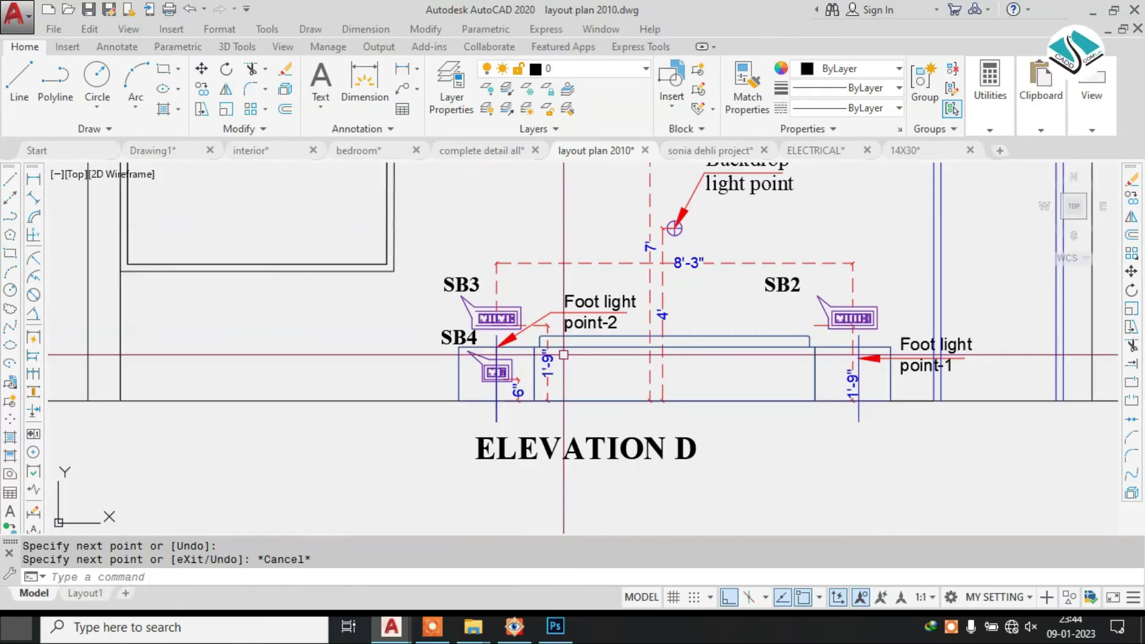
- Examine the backdrop light point and Painting Light-1 above the bed in Elevation D, including their locating dimensions
scroll(655, 274, "up", 3)
scroll(655, 274, "down", 1)
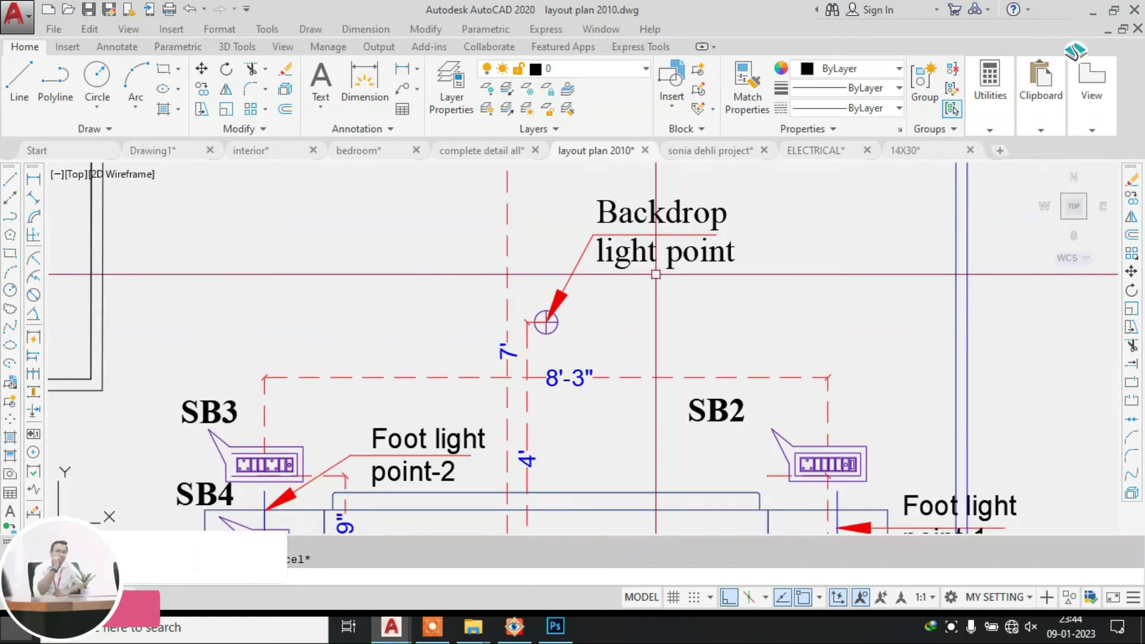
scroll(656, 274, "up", 2)
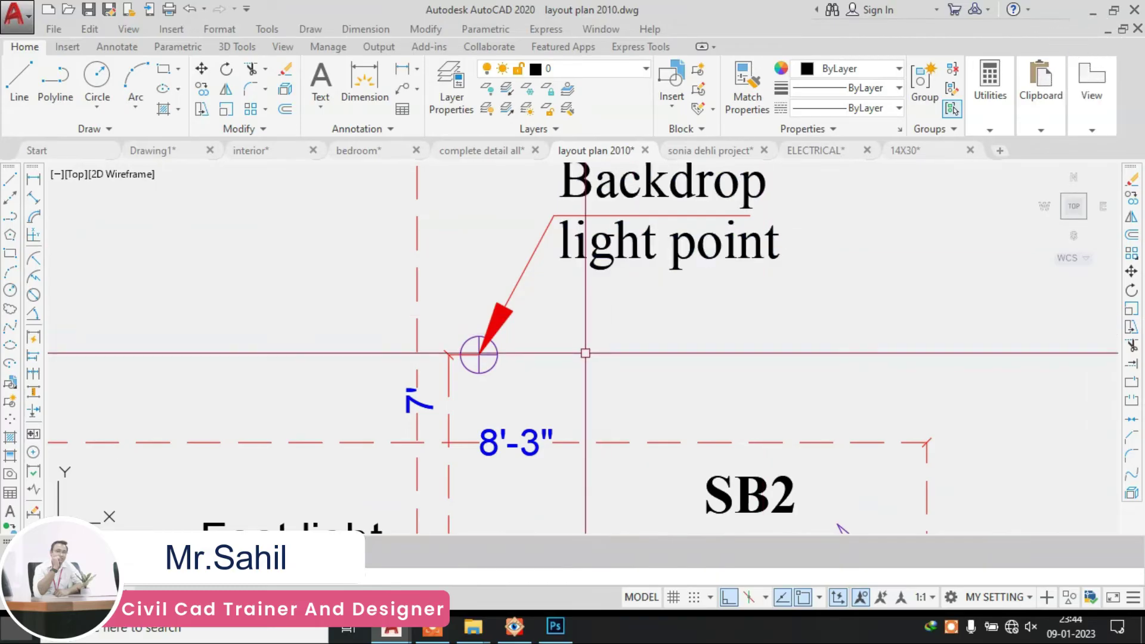
scroll(585, 353, "down", 4)
scroll(575, 256, "up", 3)
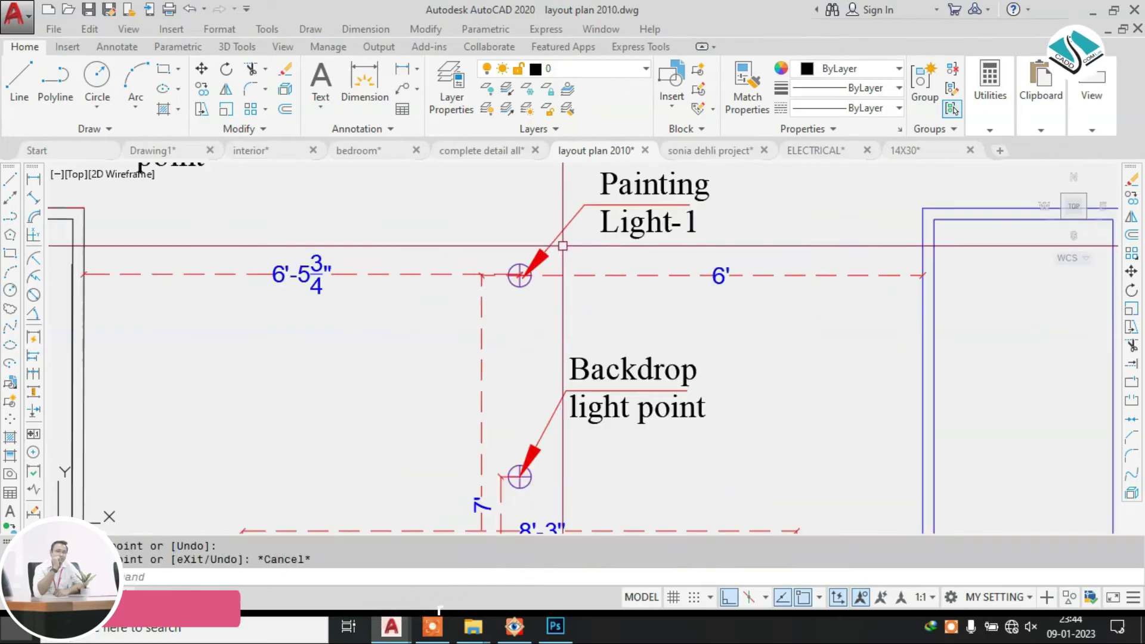
scroll(562, 245, "up", 1)
scroll(655, 248, "down", 1)
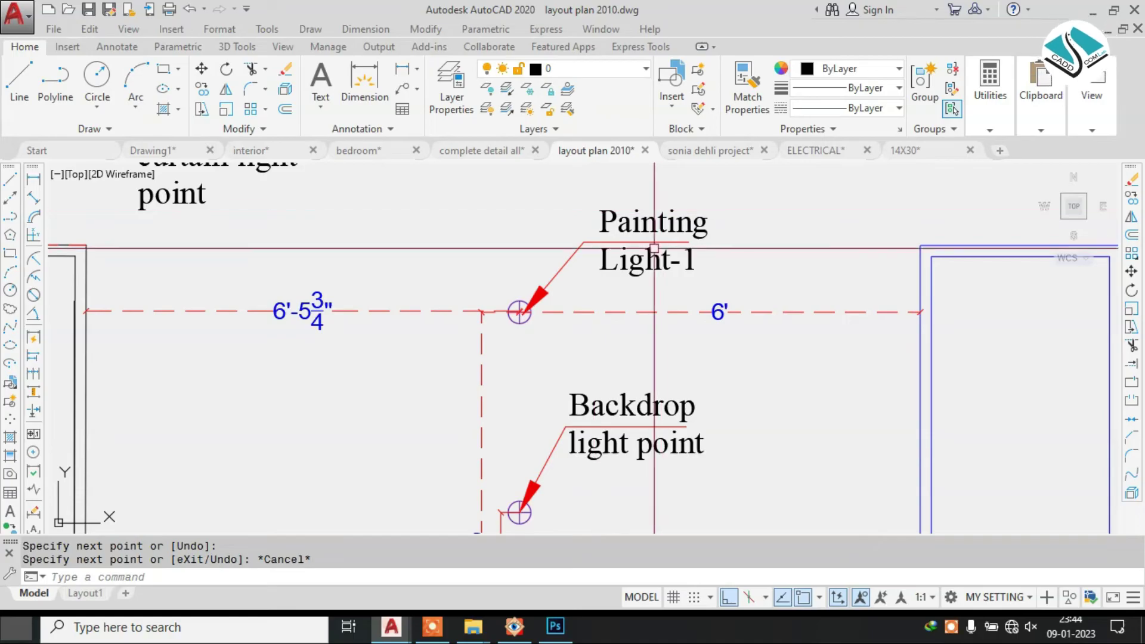
scroll(573, 269, "down", 2)
mouse_move(607, 361)
middle_mouse_down()
mouse_move(599, 267)
mouse_move(628, 308)
middle_mouse_up()
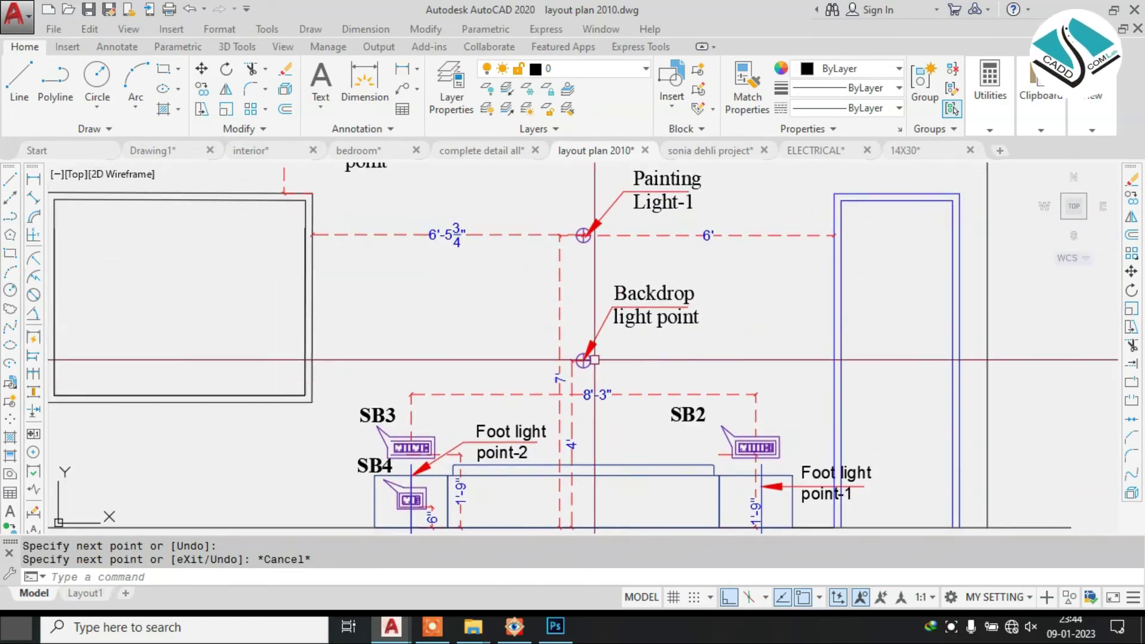
- Examine the curtain wire and curtain light points above the window in Elevation D, including their offsets from ceiling and walls
scroll(611, 348, "down", 4)
scroll(493, 253, "up", 2)
scroll(492, 252, "up", 2)
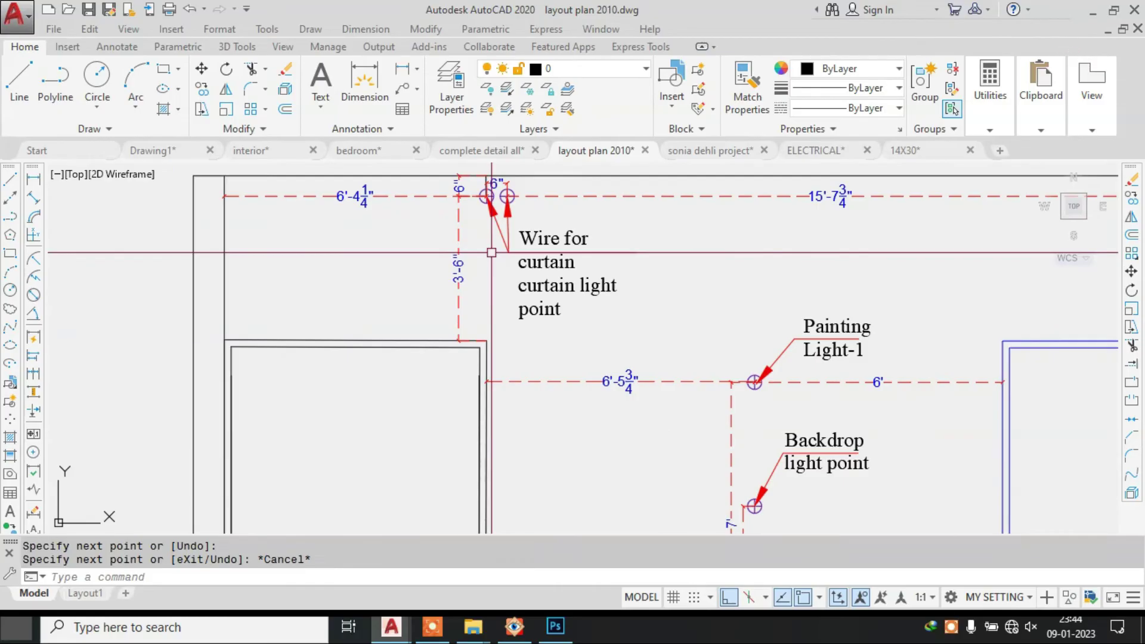
middle_click_drag(560, 211, 524, 278)
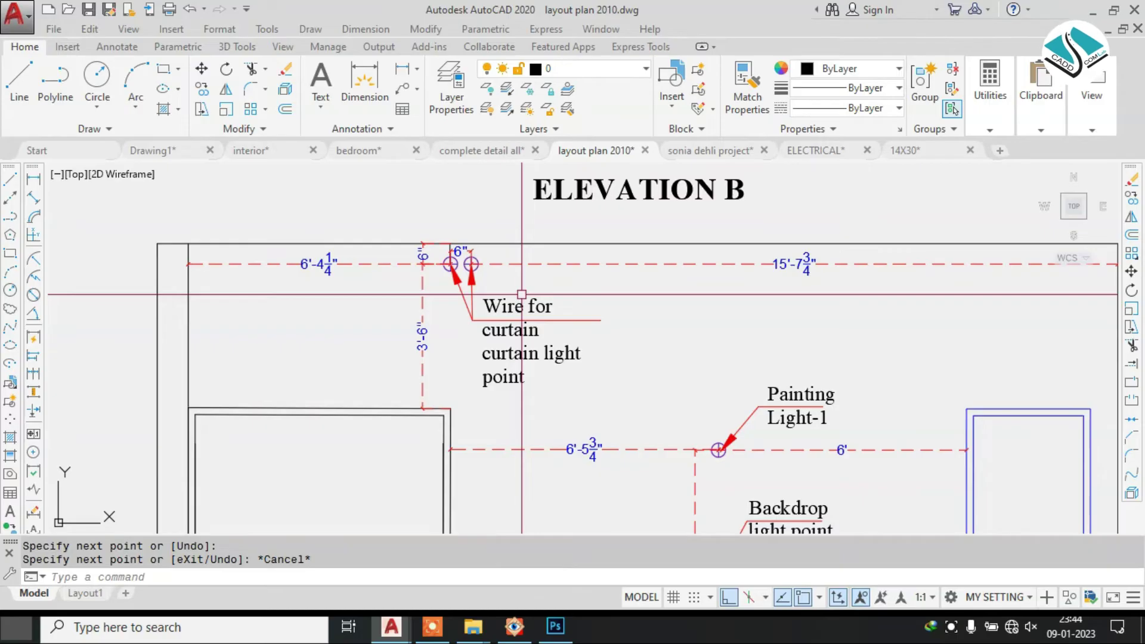
scroll(501, 320, "up", 2)
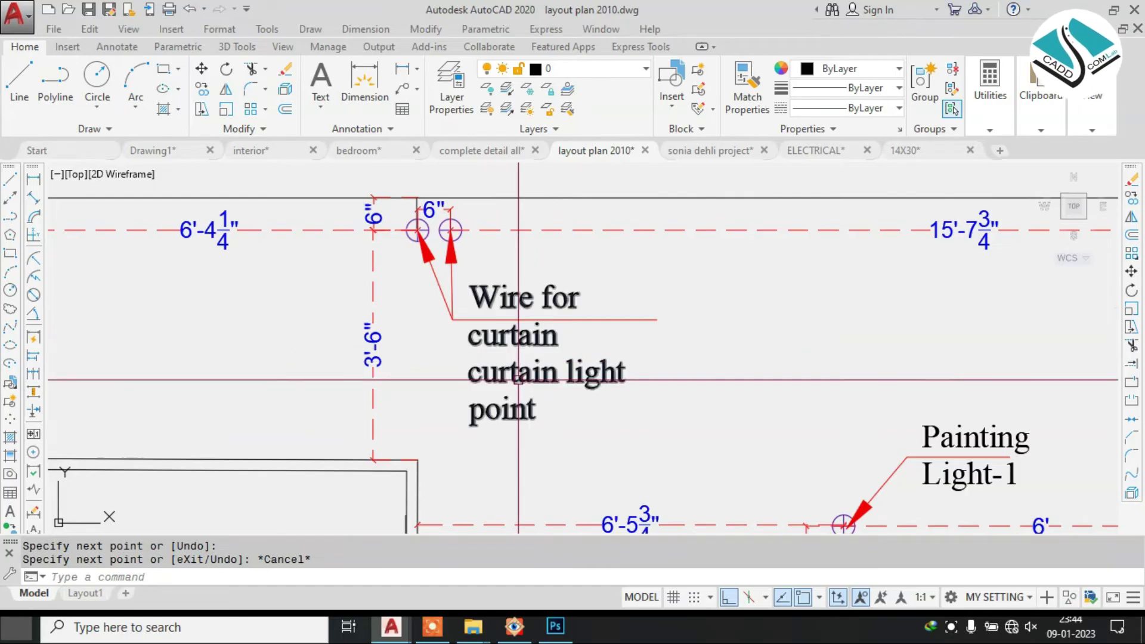
scroll(494, 245, "down", 5)
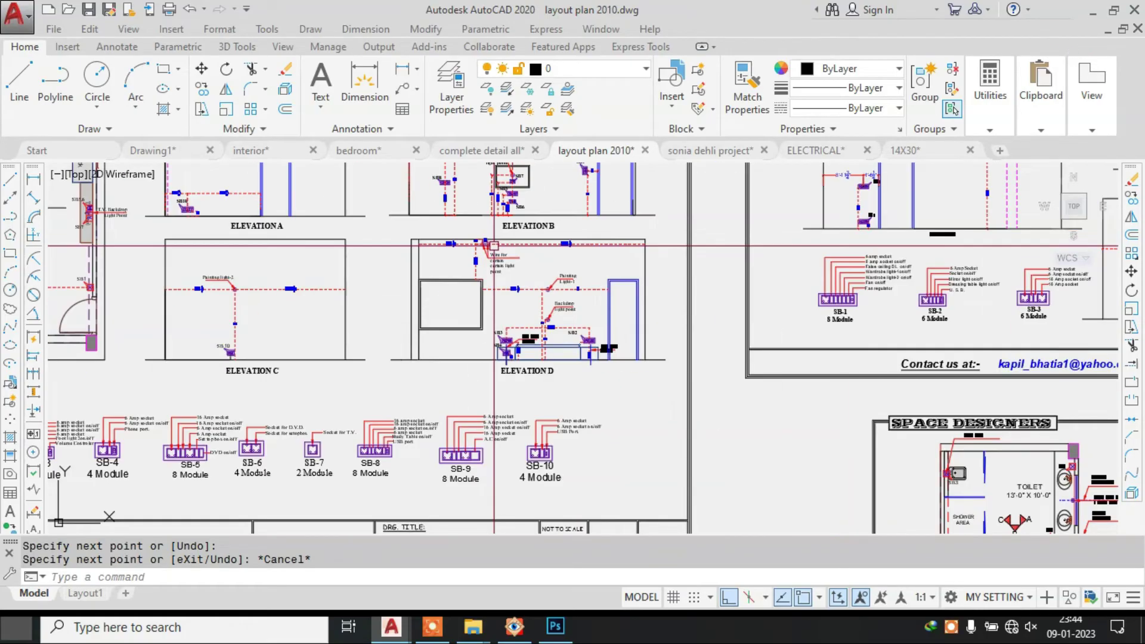
- Examine Painting light-2 and switchboard SB 10 along the sofa wall in the master bedroom plan
mouse_move(311, 263)
middle_mouse_down()
mouse_move(620, 310)
mouse_move(644, 299)
middle_mouse_up()
scroll(353, 263, "up", 3)
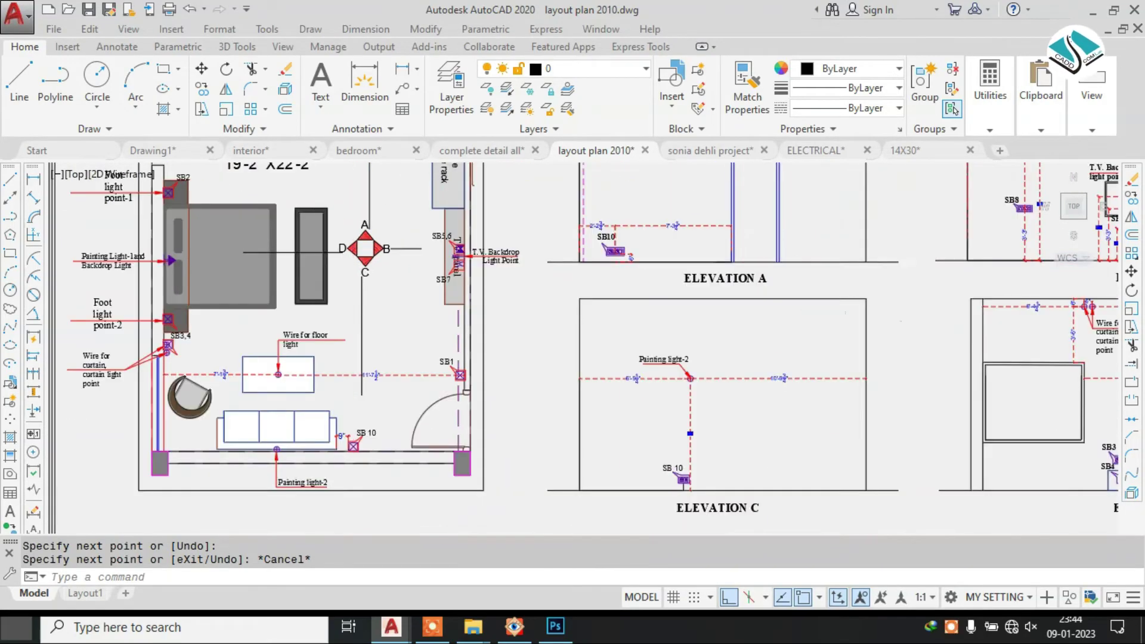
scroll(353, 263, "down", 3)
scroll(280, 352, "up", 3)
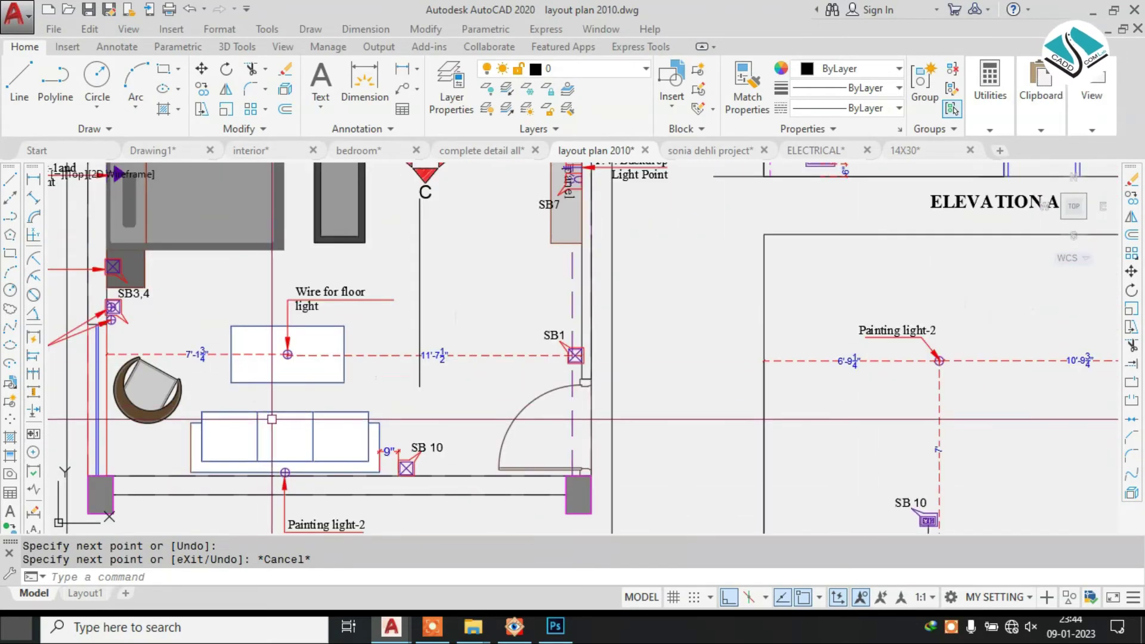
scroll(265, 353, "down", 2)
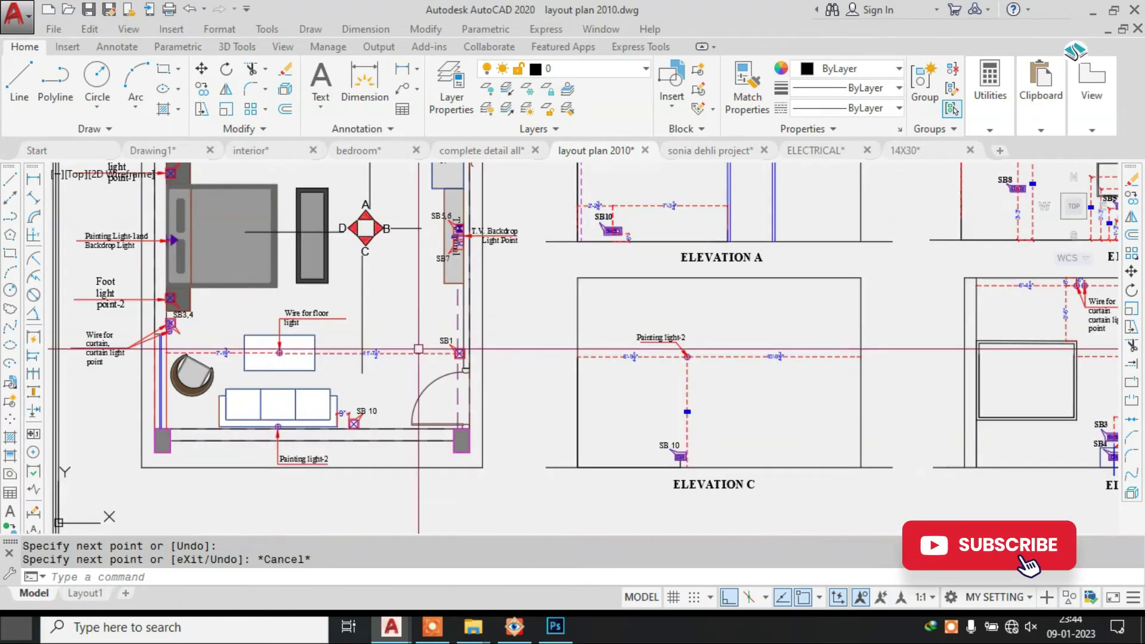
- Examine Painting light-2 and switchboard SB 10 in Elevation C, including the wall offsets and mounting height
scroll(677, 394, "up", 4)
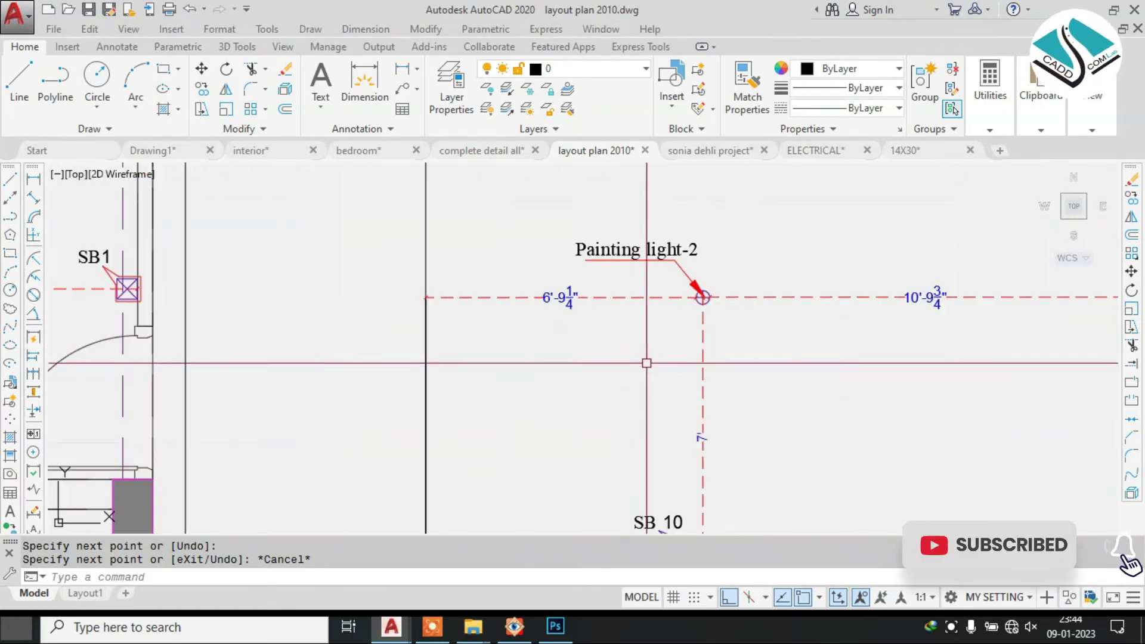
scroll(765, 272, "down", 3)
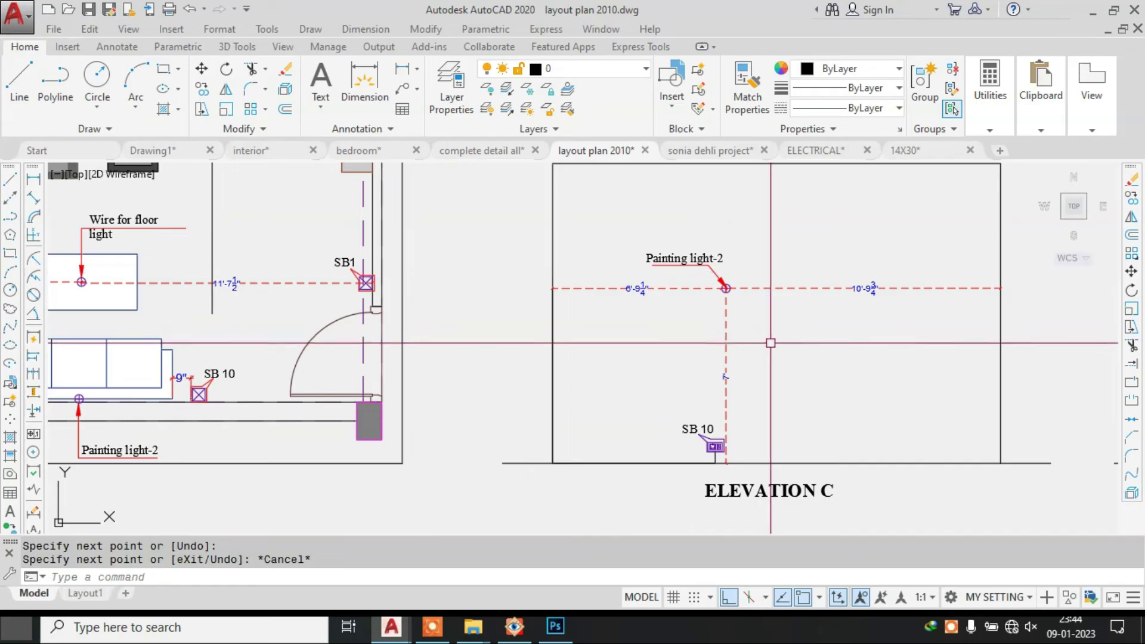
scroll(703, 394, "down", 1)
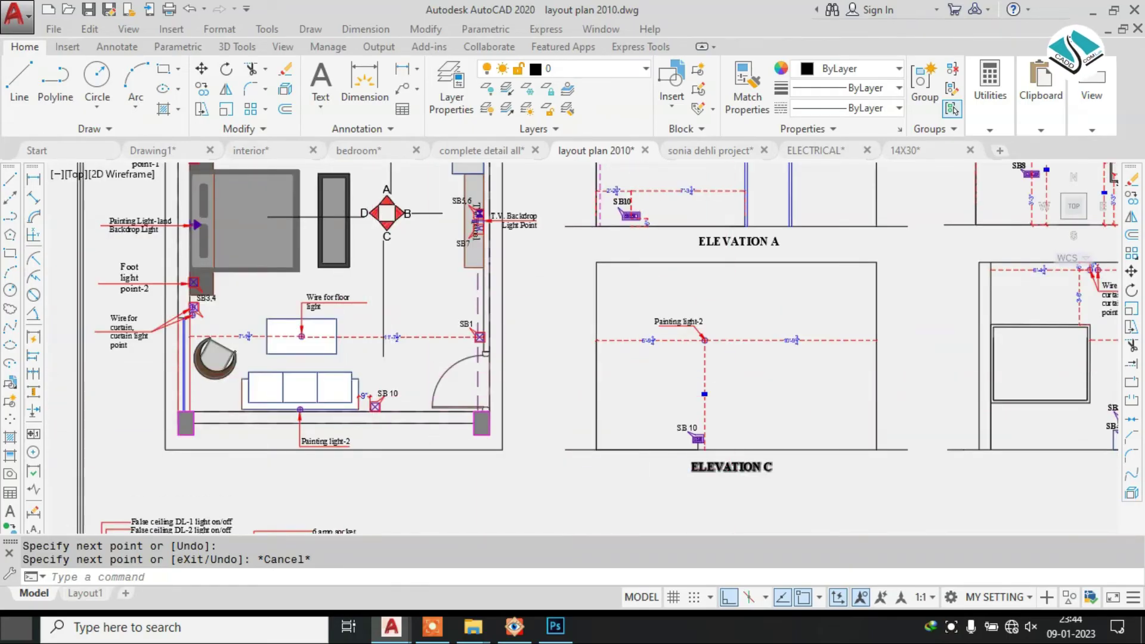
scroll(640, 396, "up", 5)
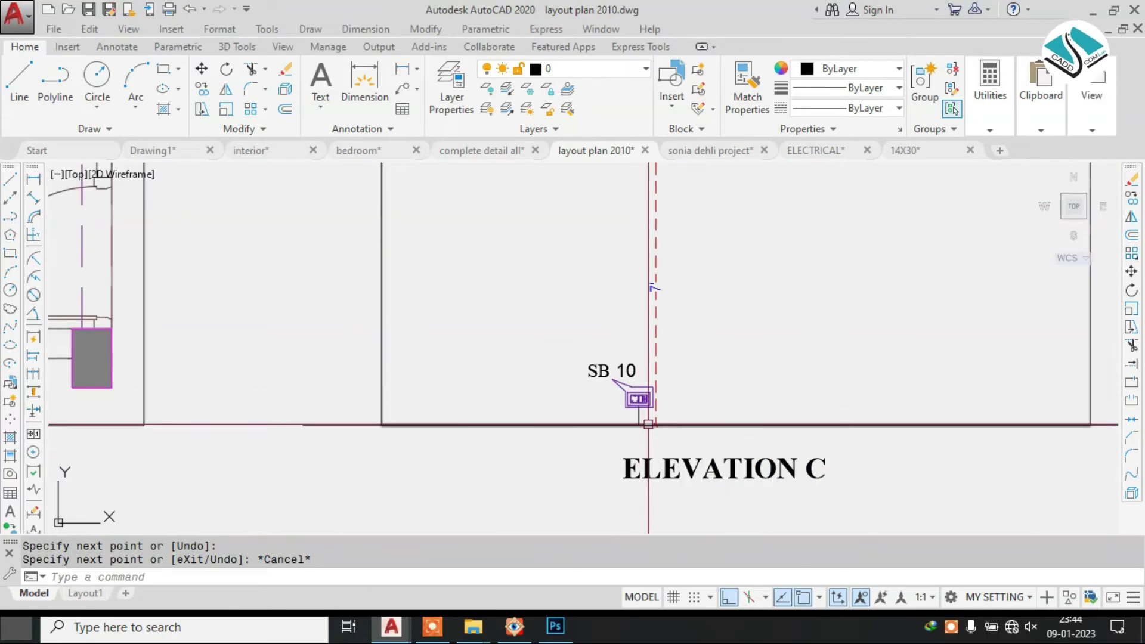
scroll(640, 397, "down", 2)
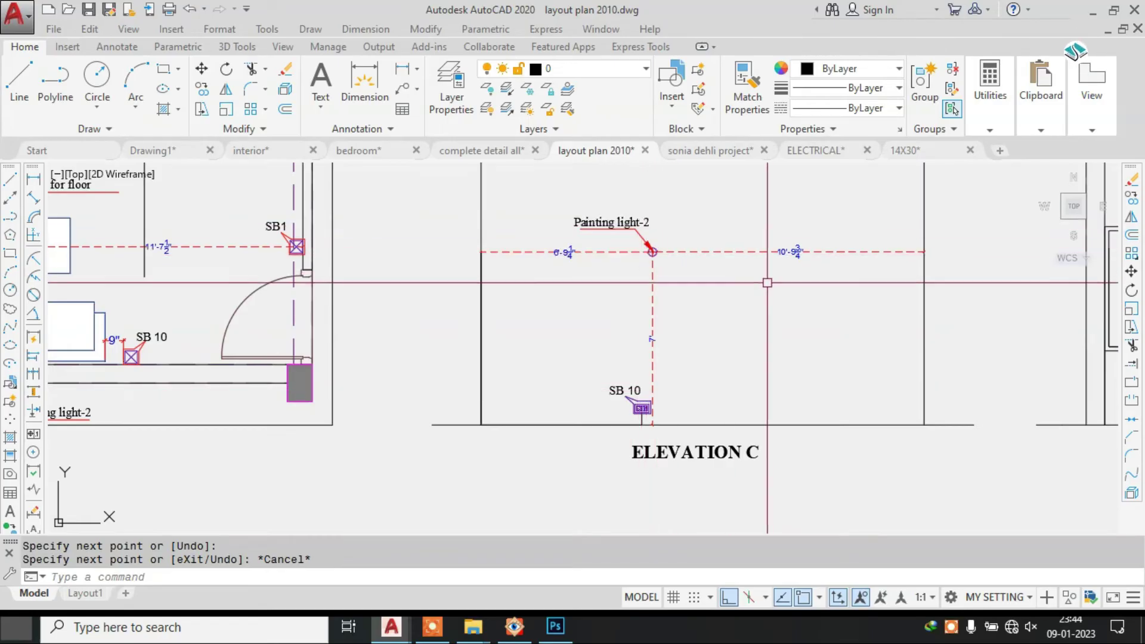
scroll(767, 279, "down", 2)
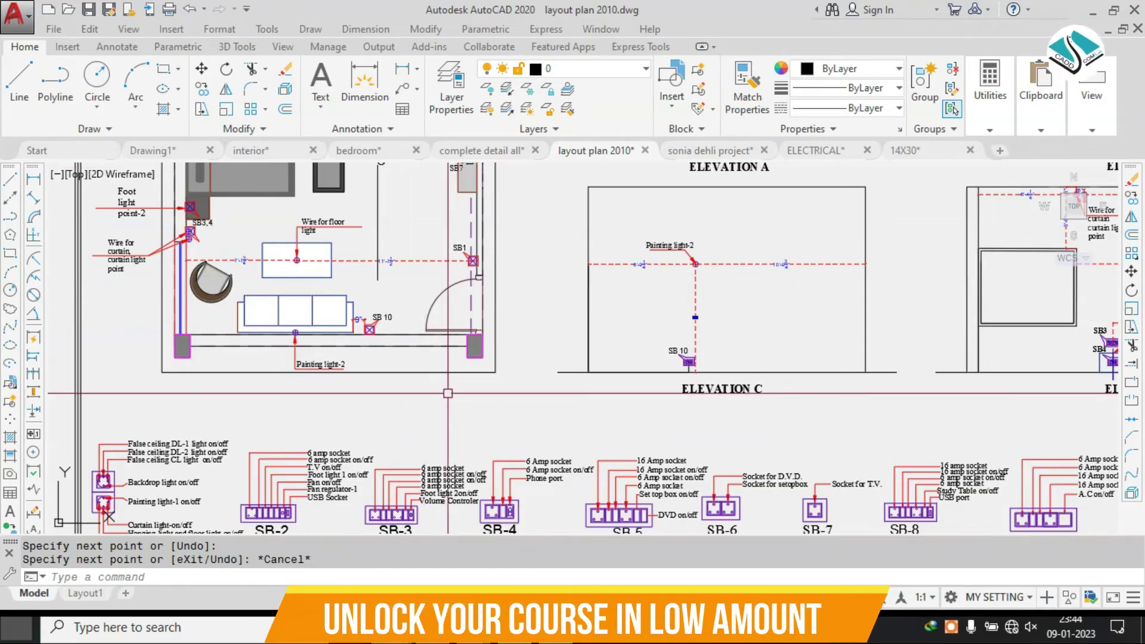
- Review the master bedroom elevations together, and view the floor plans and symbol schedule in the ELECTRICAL drawing
scroll(418, 504, "down", 2)
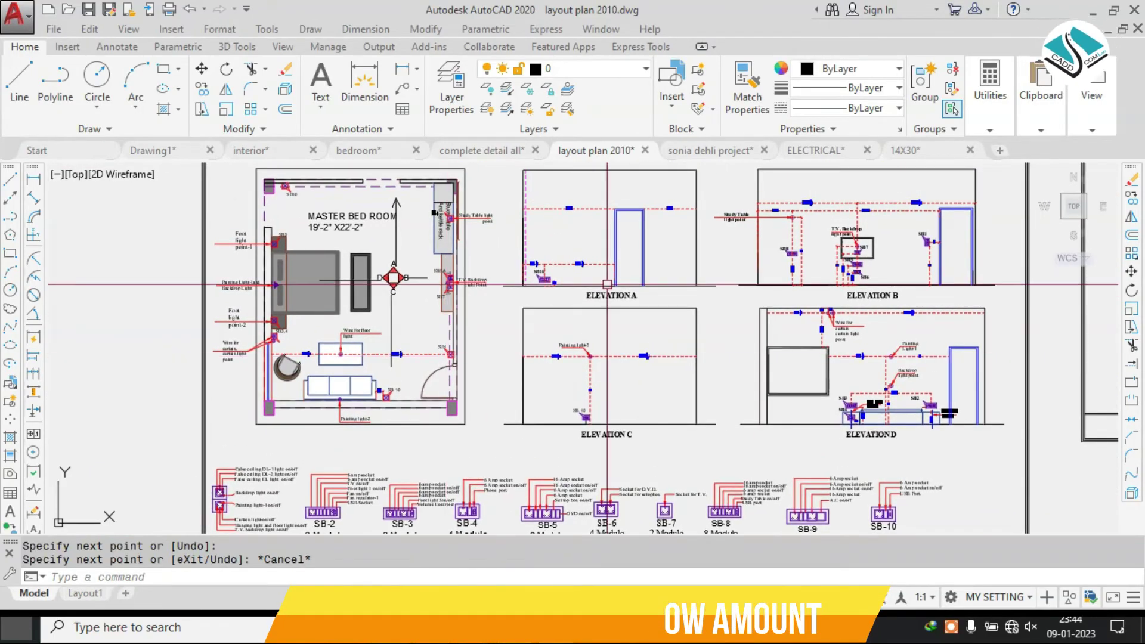
scroll(648, 273, "up", 4)
scroll(515, 270, "down", 2)
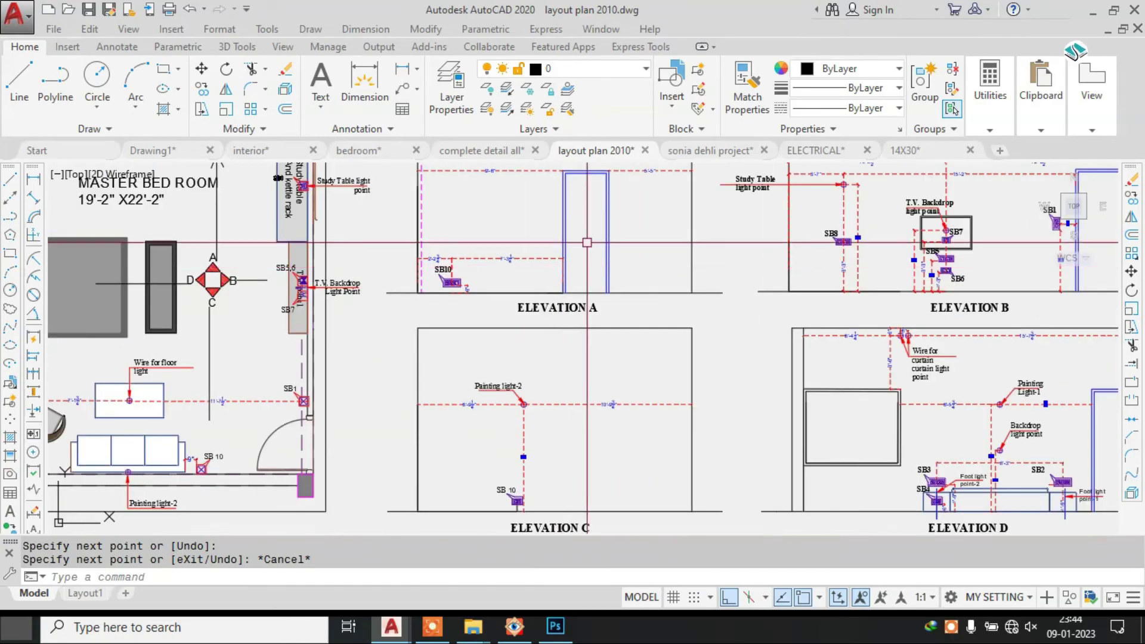
left_click(811, 153)
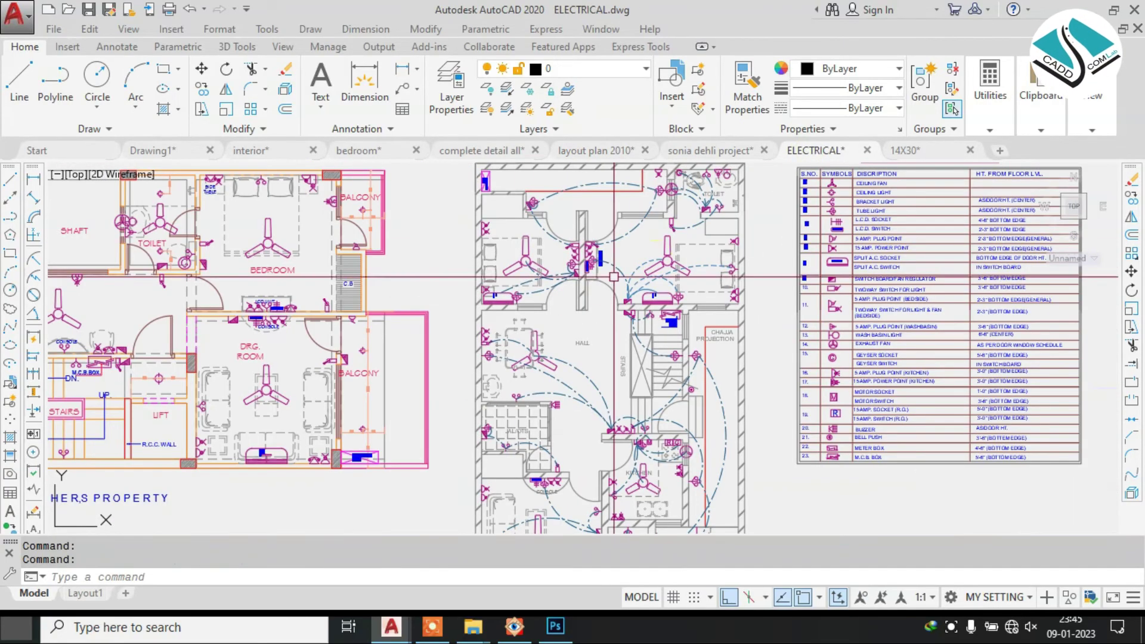
scroll(659, 257, "down", 3)
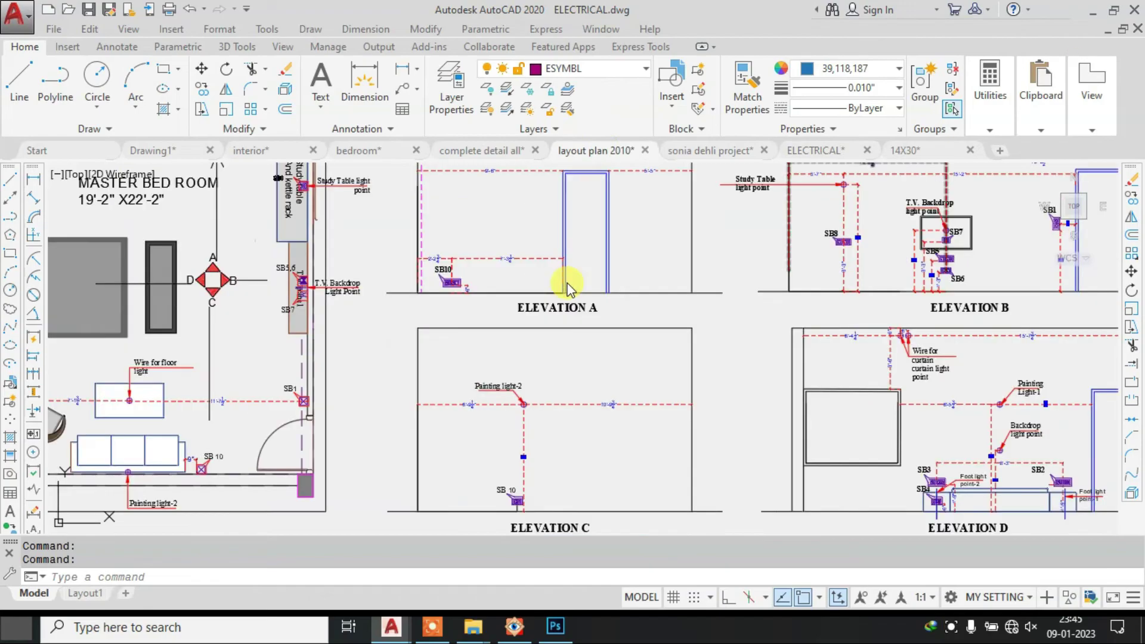
- Return to the layout plan 2010 drawing and examine the dress room plan's switchboards and wardrobe light points
scroll(509, 259, "down", 4)
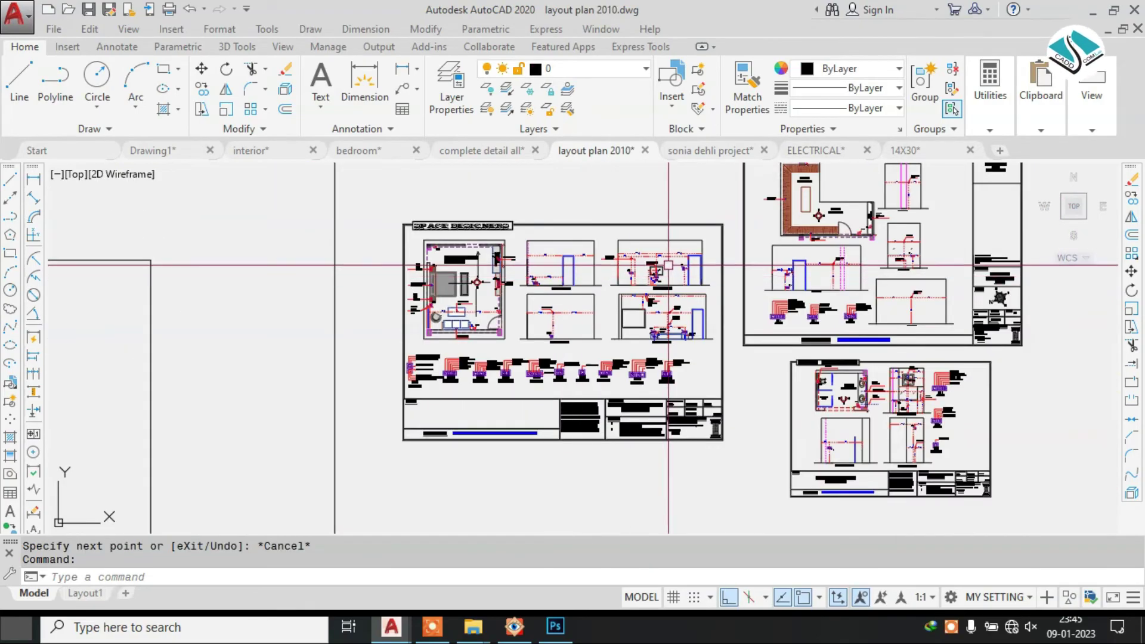
scroll(486, 275, "up", 2)
scroll(723, 315, "up", 5)
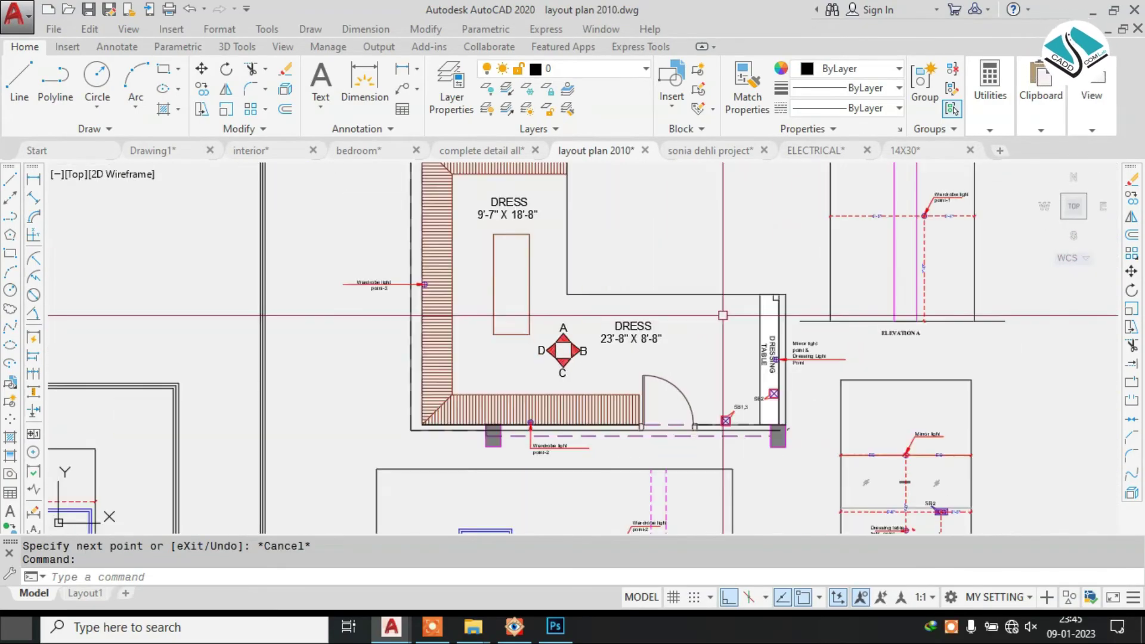
mouse_move(608, 299)
middle_mouse_down()
mouse_move(573, 351)
mouse_move(584, 212)
middle_mouse_up()
scroll(611, 216, "down", 4)
mouse_move(596, 353)
middle_mouse_down()
mouse_move(611, 217)
mouse_move(650, 288)
mouse_move(678, 229)
middle_mouse_up()
- Compare the toilet plan with its Elevation A, checking the exhaust fan wire and mirror light point
scroll(747, 315, "up", 6)
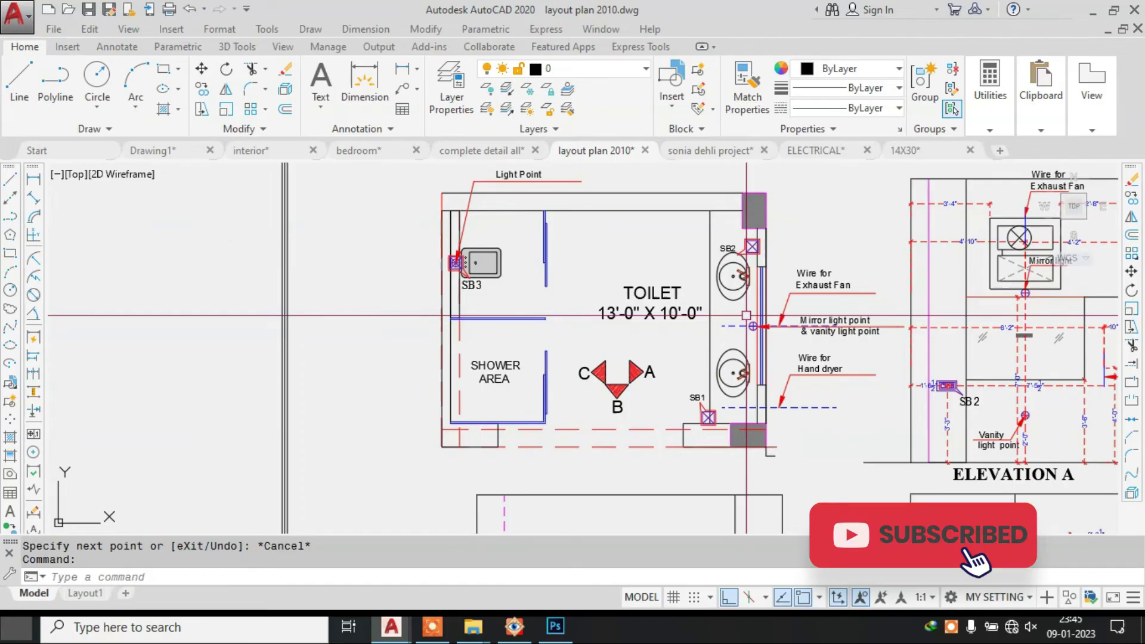
middle_click_drag(747, 315, 711, 207)
middle_click_drag(779, 196, 422, 307)
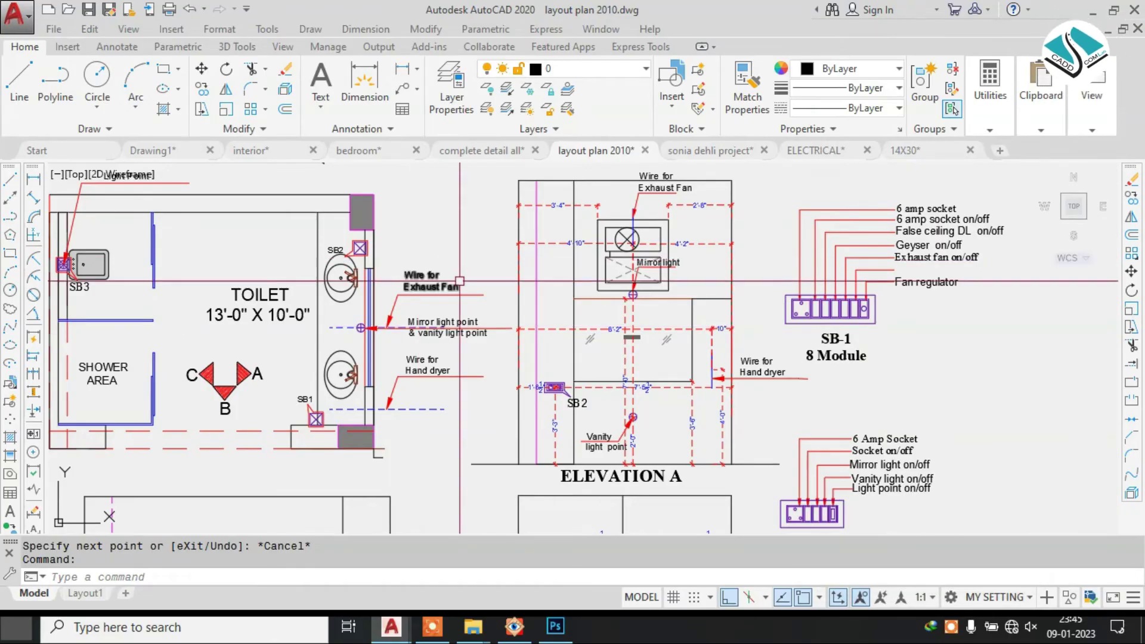
scroll(650, 259, "up", 5)
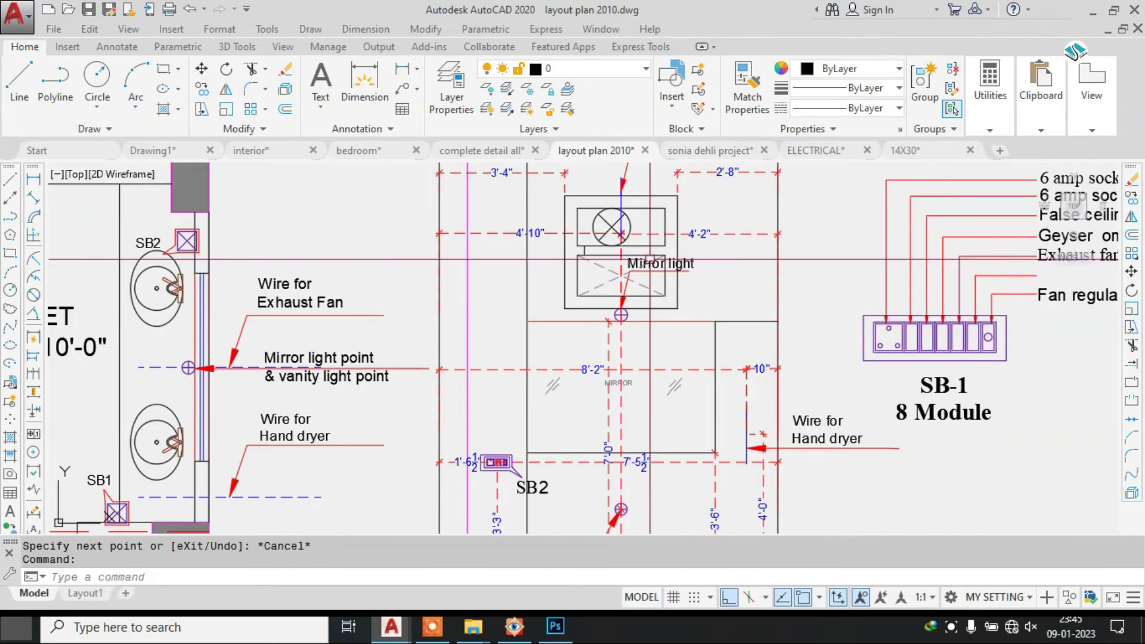
scroll(640, 267, "down", 3)
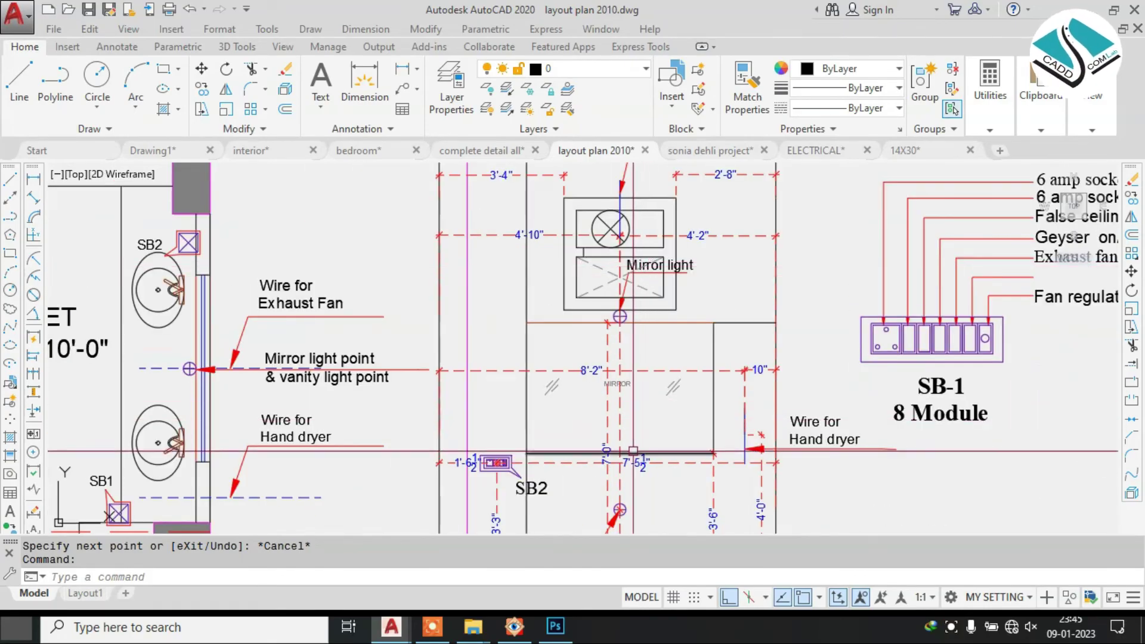
- Examine the vanity light point, switchboard SB2 and hand dryer wire in the toilet's Elevation A, including their heights
middle_click_drag(634, 452, 649, 314)
scroll(548, 353, "up", 3)
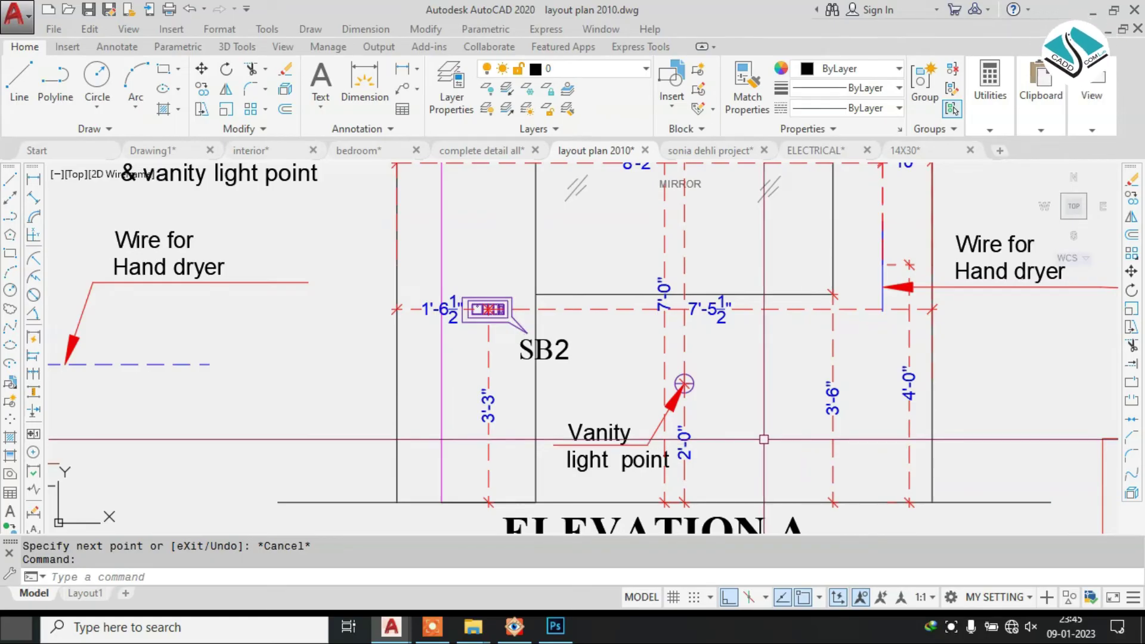
scroll(700, 394, "down", 2)
middle_click_drag(784, 341, 771, 364)
scroll(824, 340, "up", 2)
scroll(732, 322, "down", 2)
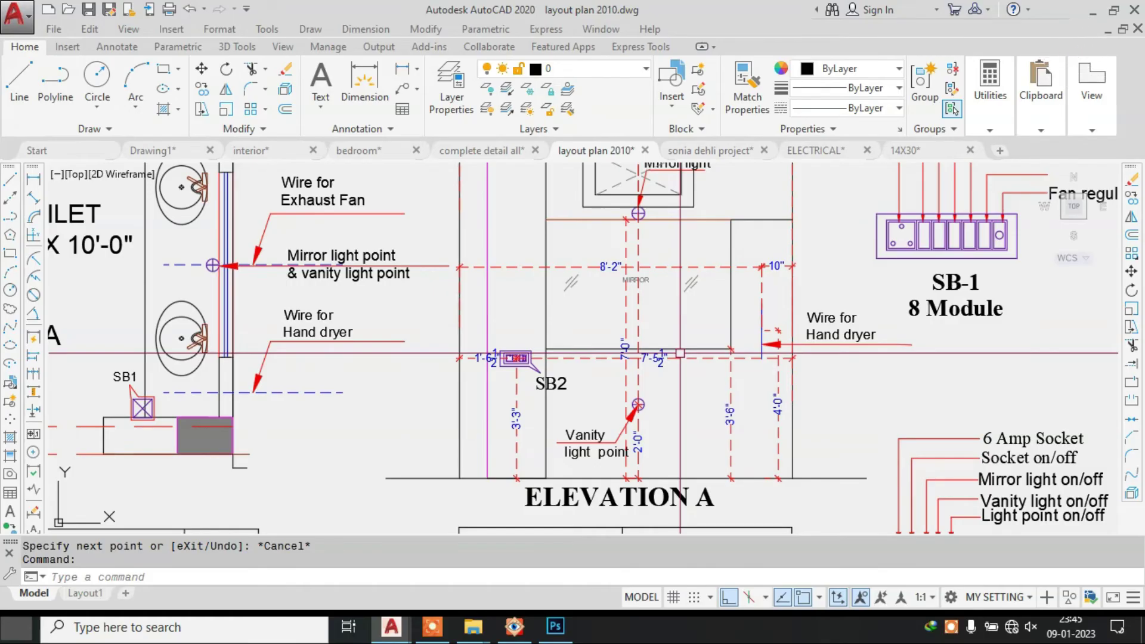
- View the dress room's Elevation C and switchboard details, and return to the master bedroom sheet
scroll(679, 353, "down", 5)
scroll(589, 363, "up", 8)
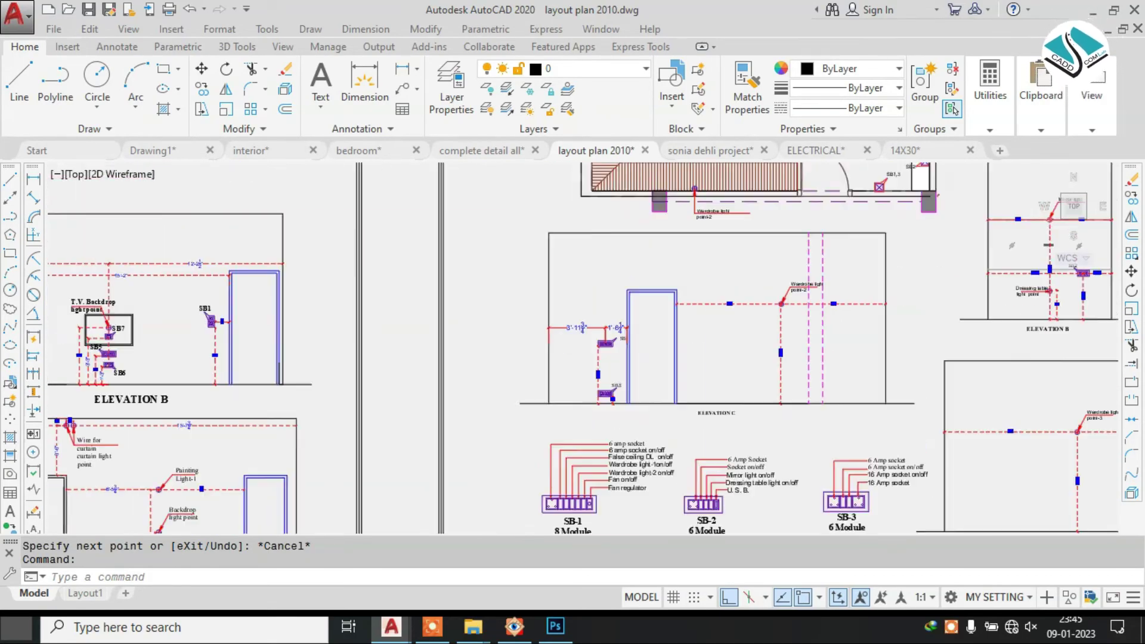
scroll(622, 306, "down", 2)
scroll(622, 306, "down", 4)
scroll(238, 409, "up", 2)
middle_click_drag(305, 373, 513, 361)
scroll(586, 227, "up", 2)
middle_click_drag(582, 226, 580, 245)
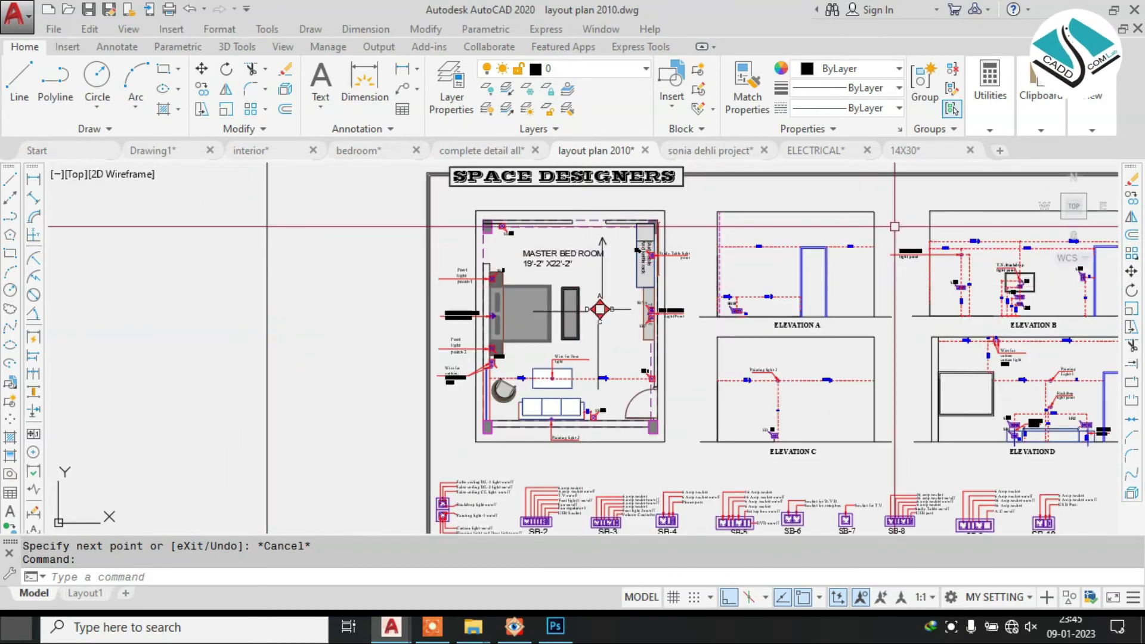
- Examine the SB-1 switchboard detail below the master bedroom plan, including the light assigned to each switch
scroll(995, 278, "down", 2)
middle_click_drag(659, 410, 472, 246)
scroll(465, 262, "up", 5)
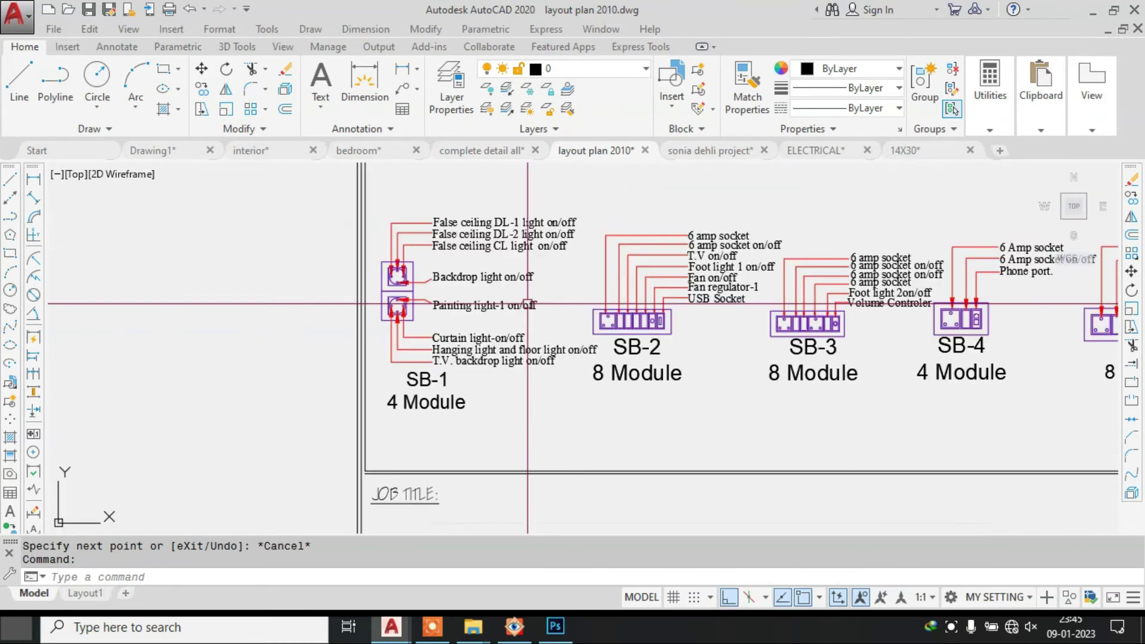
scroll(385, 256, "down", 4)
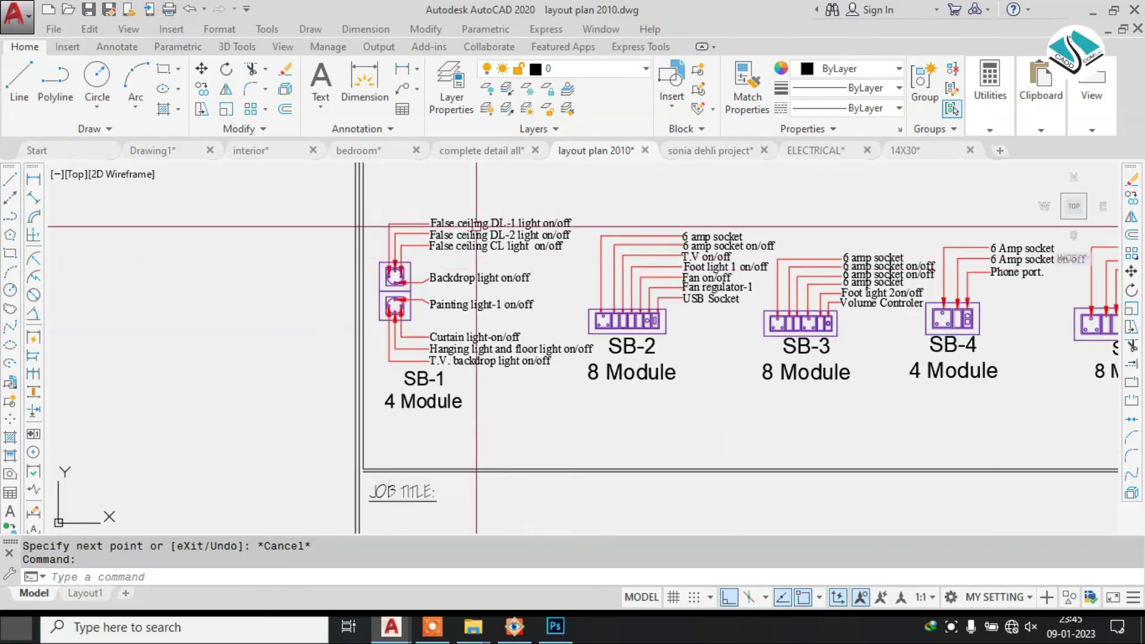
scroll(477, 226, "up", 2)
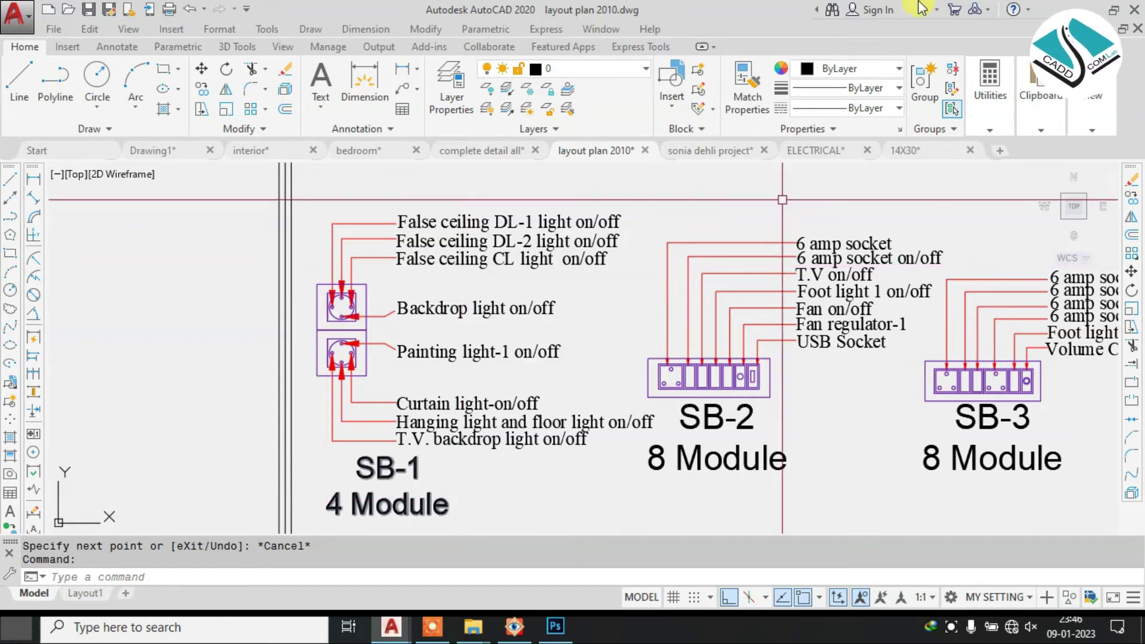
- Examine the module arrangement of the SB-2 switchboard detail beside SB-1
middle_click_drag(740, 325, 579, 304)
scroll(564, 369, "up", 2)
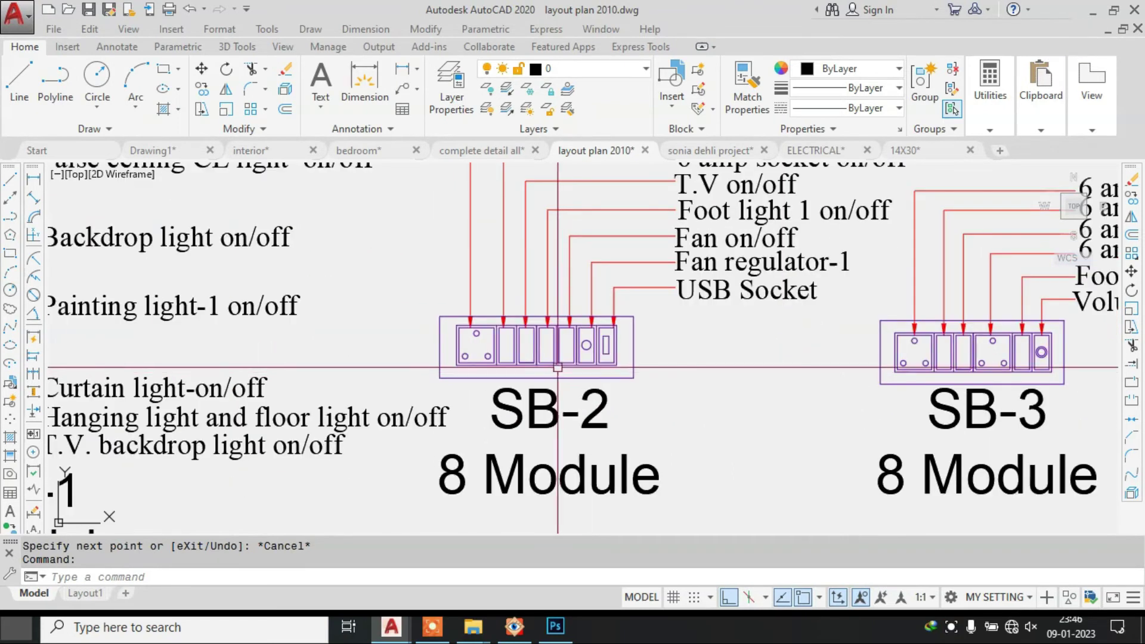
scroll(577, 398, "down", 2)
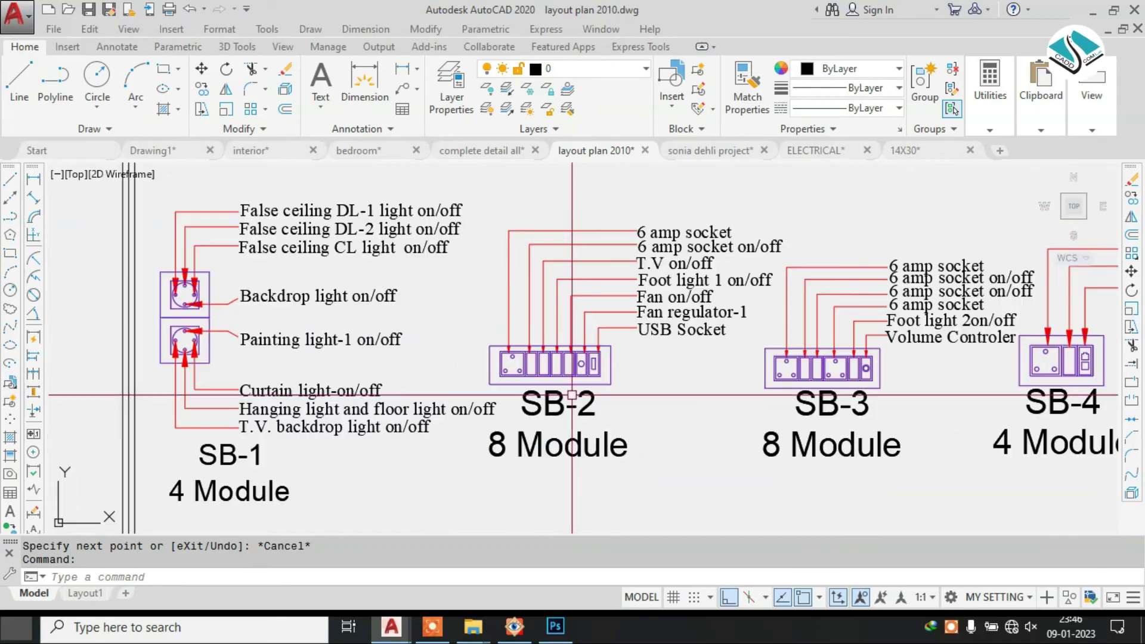
- Cross-check the switchboard details against the switchboard positions in the master bedroom plan and SB10 in Elevation A
scroll(572, 407, "down", 7)
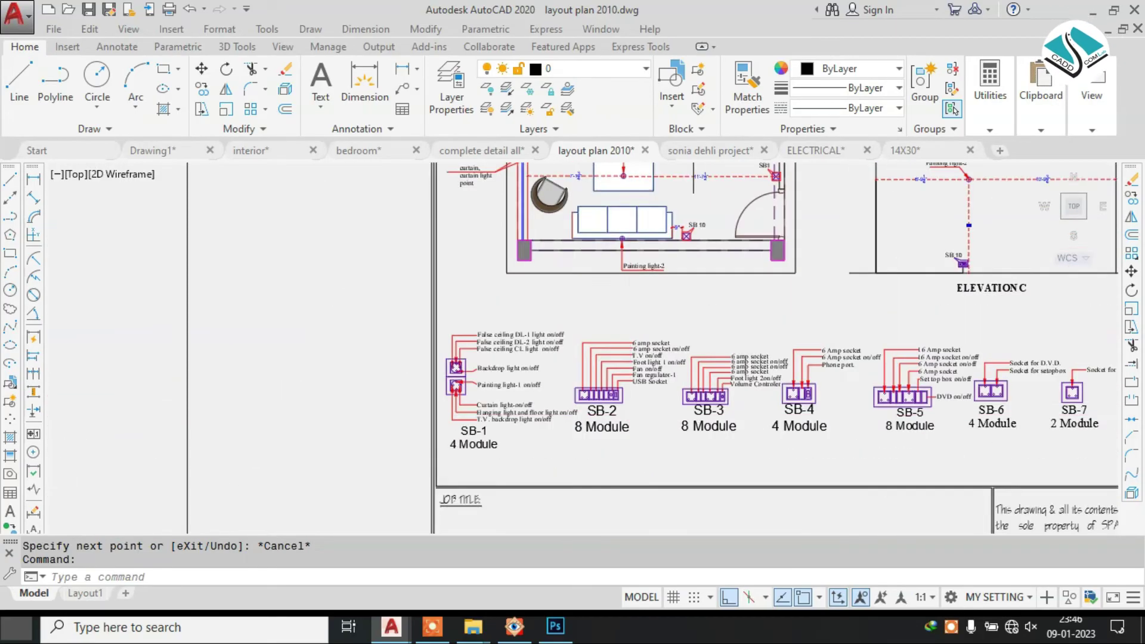
scroll(660, 277, "up", 8)
scroll(708, 352, "up", 2)
mouse_move(703, 406)
middle_mouse_down()
mouse_move(679, 343)
mouse_move(659, 197)
middle_mouse_up()
scroll(667, 358, "up", 1)
scroll(674, 334, "down", 9)
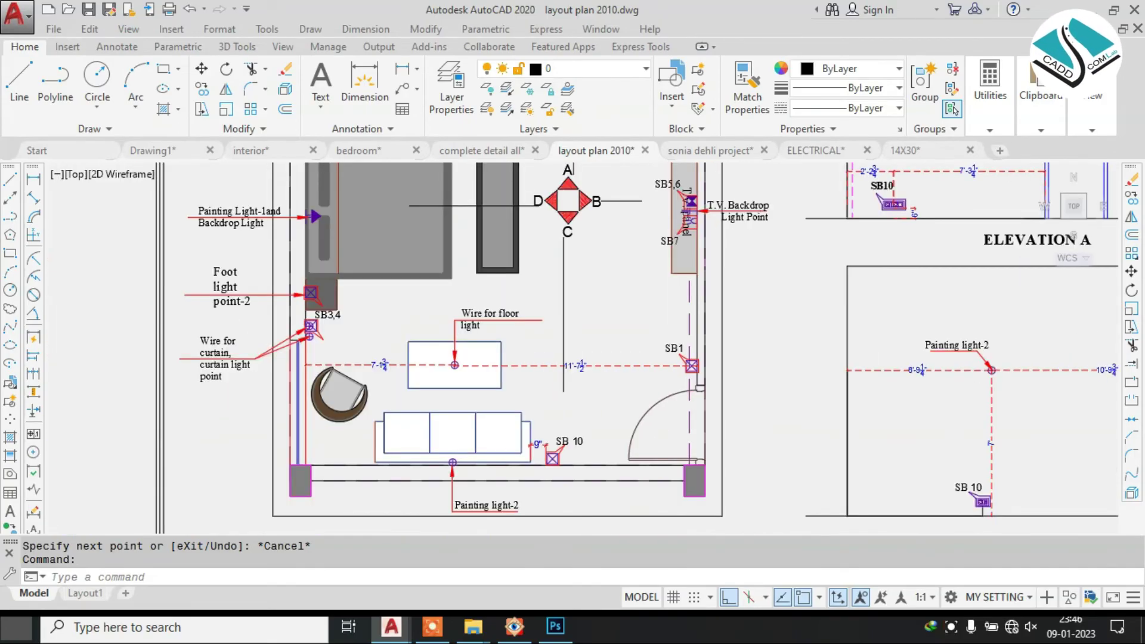
scroll(704, 238, "up", 8)
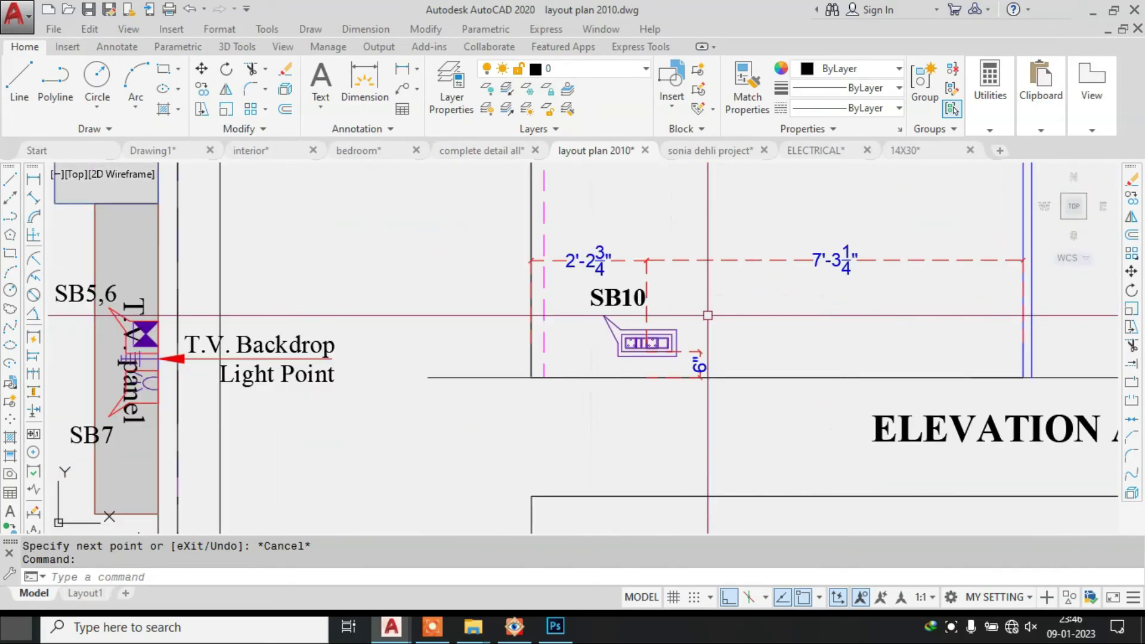
scroll(650, 199, "down", 11)
scroll(650, 199, "up", 10)
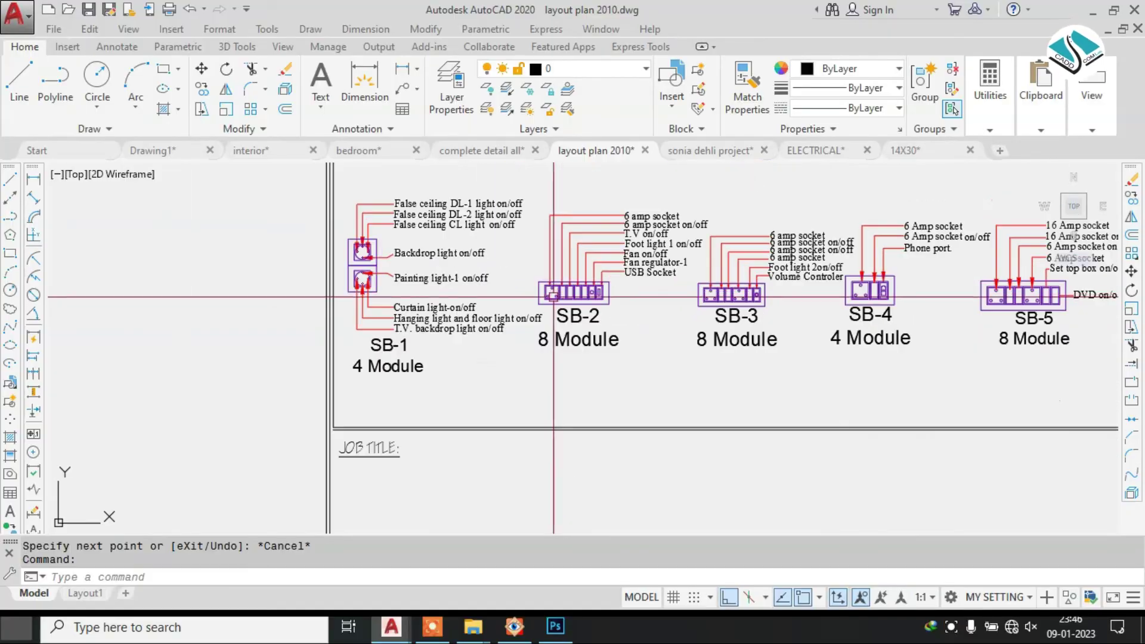
- Read the SB-2 detail's labels one by one, from the 6 amp socket to the USB socket
middle_click_drag(613, 317, 568, 378)
scroll(573, 328, "up", 2)
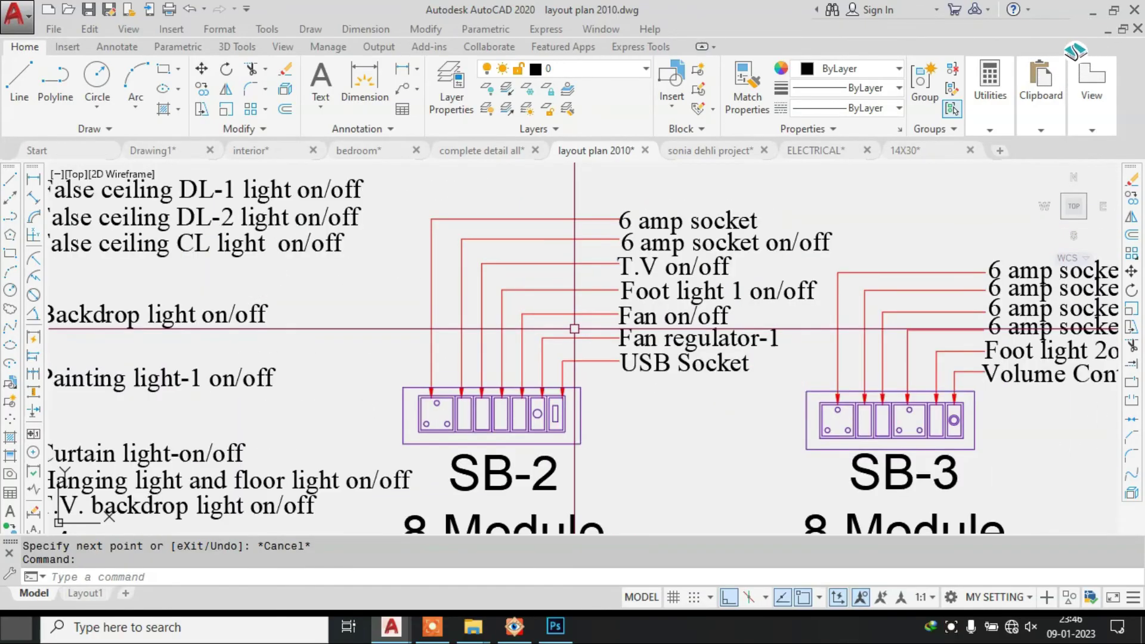
scroll(430, 387, "up", 2)
scroll(428, 387, "down", 2)
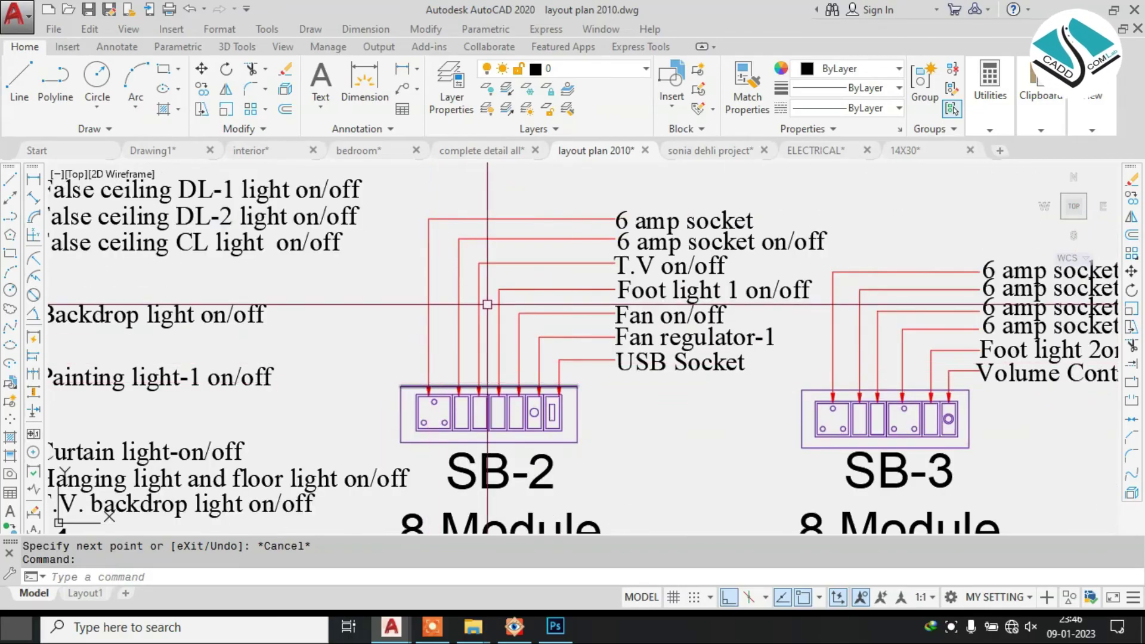
scroll(487, 304, "up", 1)
mouse_move(695, 207)
middle_mouse_down()
mouse_move(669, 256)
mouse_move(644, 254)
middle_mouse_up()
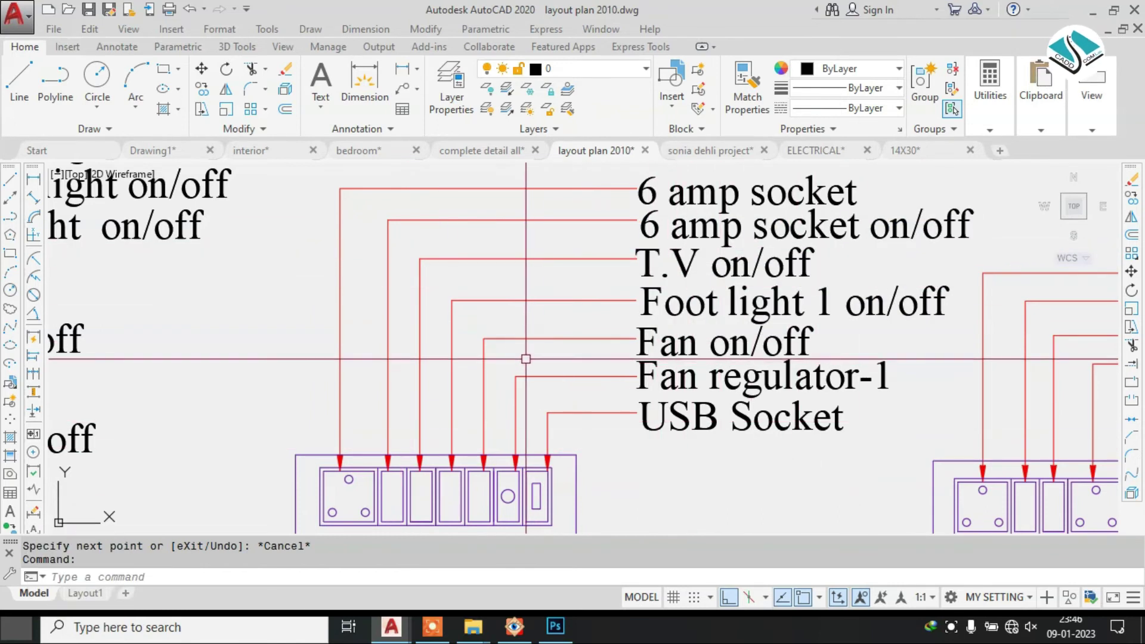
- Read the SB-3 switchboard detail's module labels, from the first 6 amp socket to the volume controller
middle_click_drag(514, 346, 501, 291)
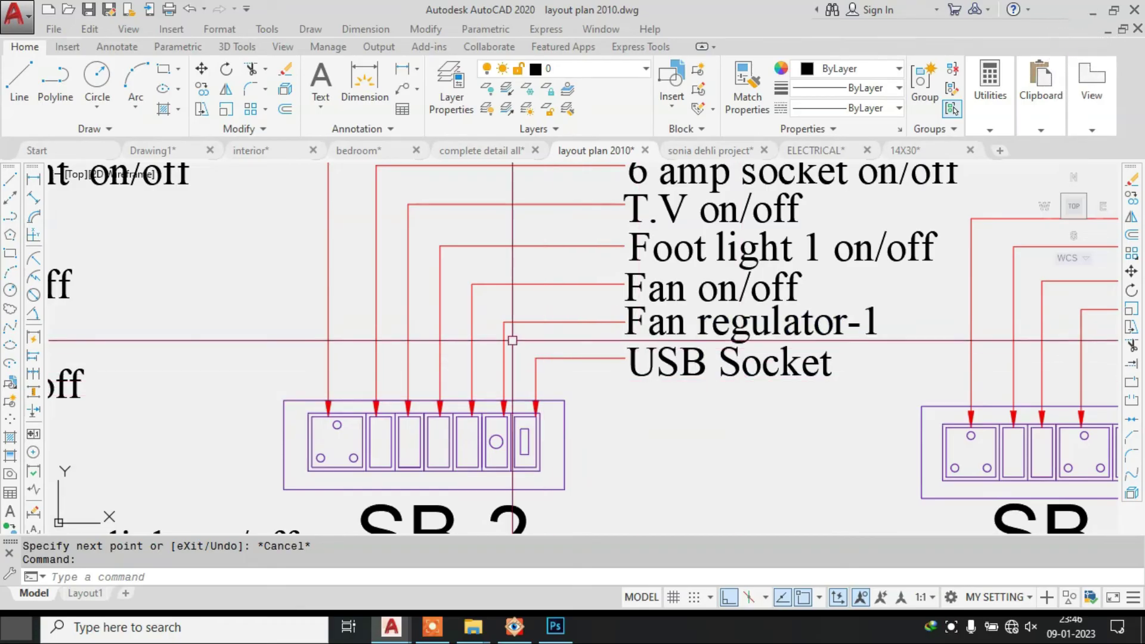
scroll(468, 309, "down", 5)
middle_click_drag(792, 303, 606, 299)
scroll(609, 300, "up", 2)
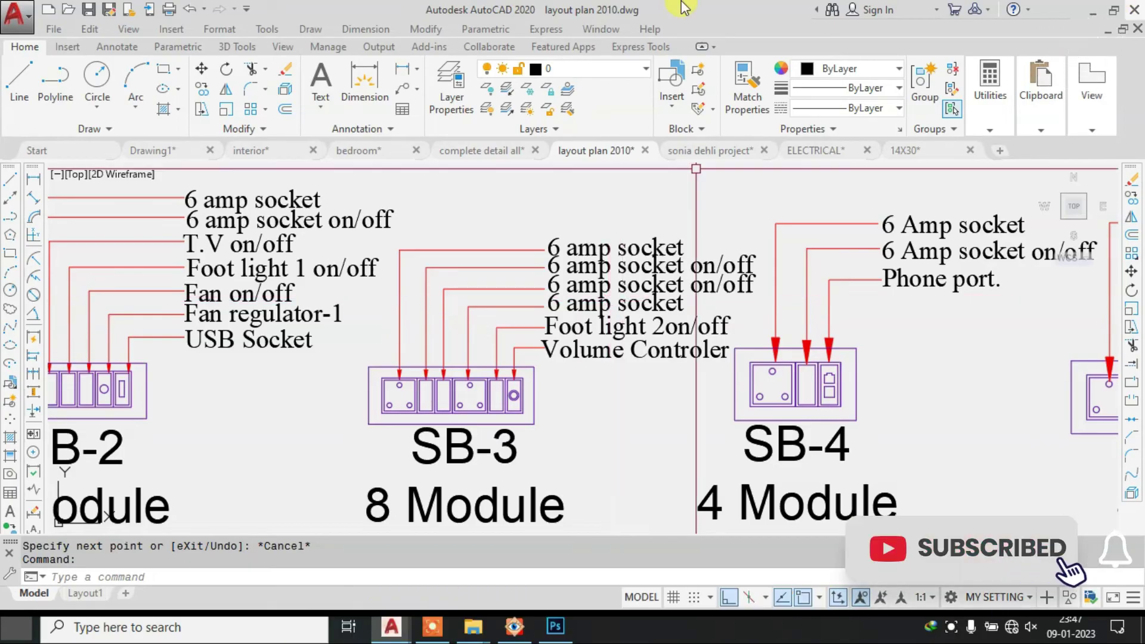
scroll(568, 303, "up", 2)
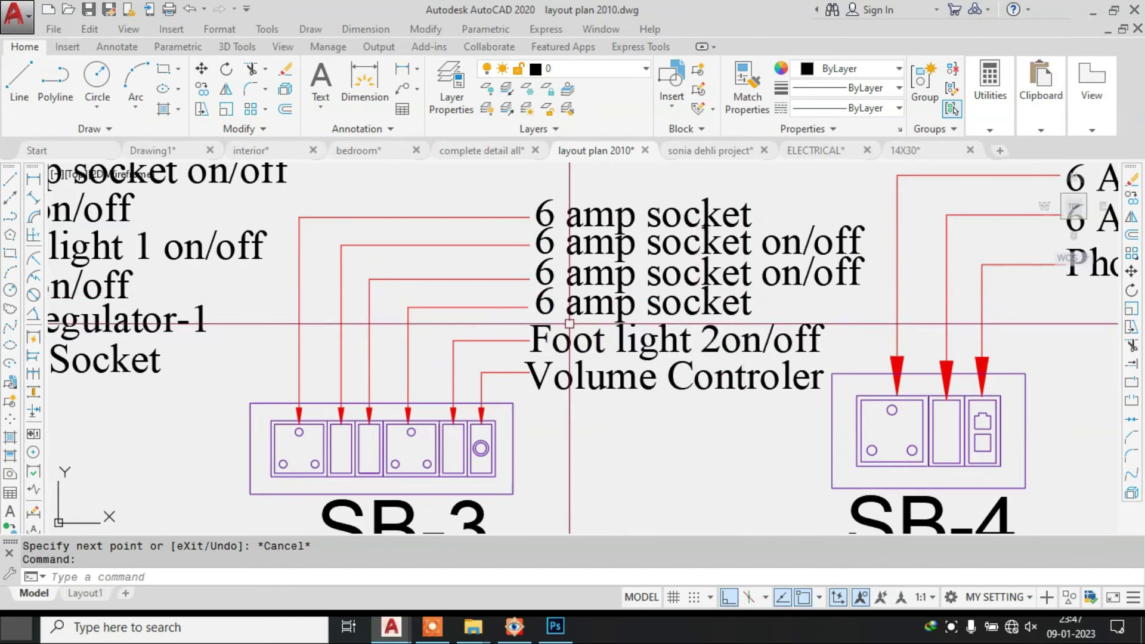
middle_click_drag(658, 324, 671, 288)
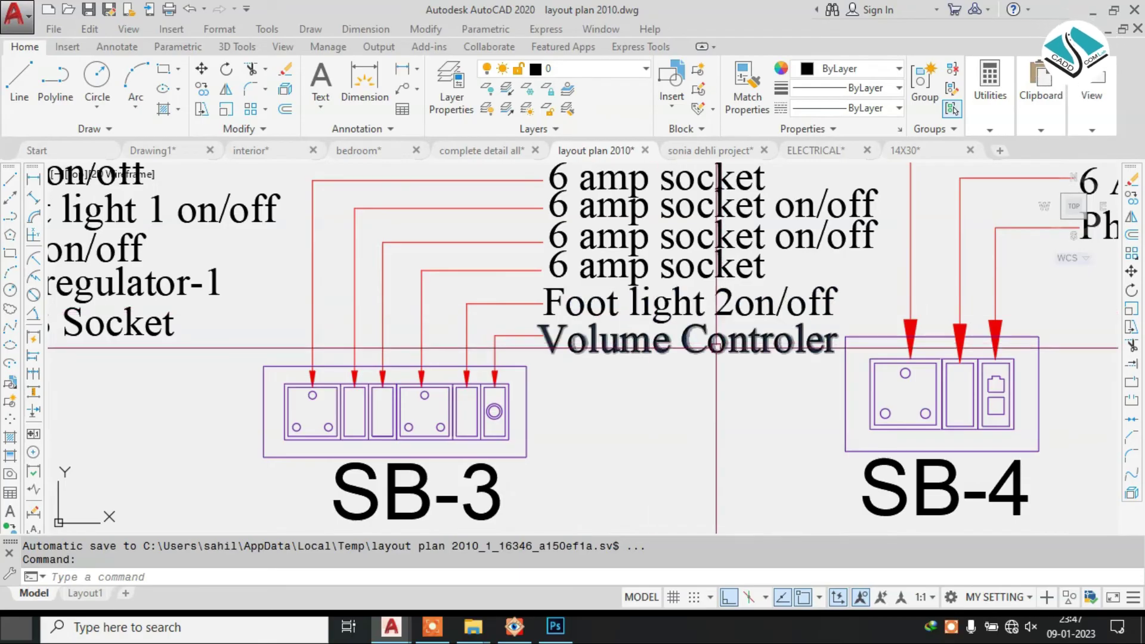
scroll(446, 337, "down", 2)
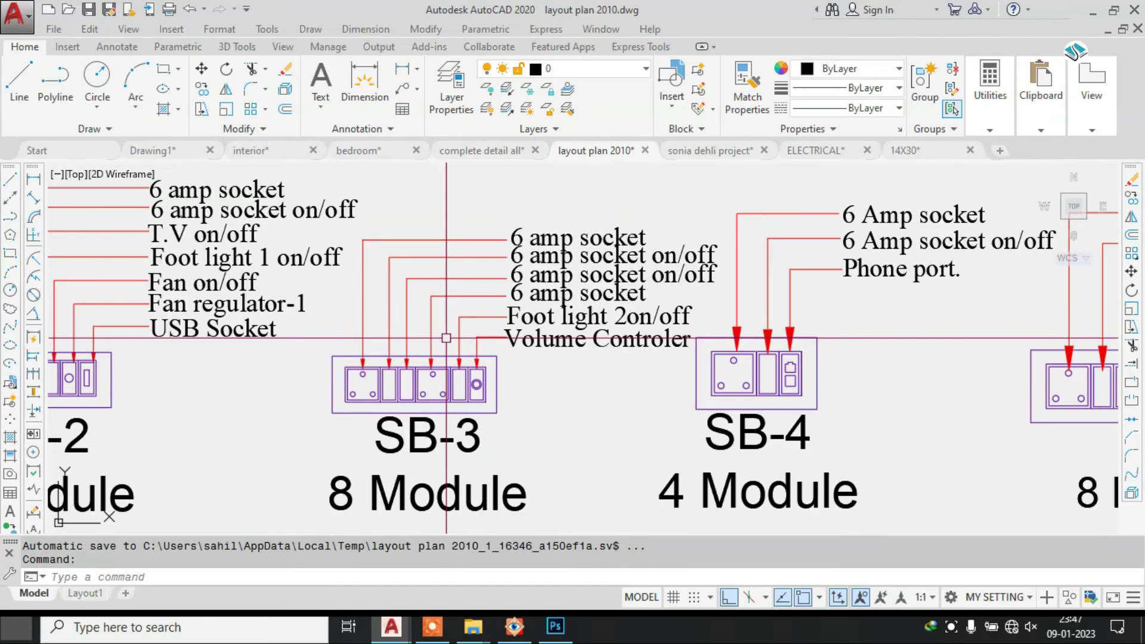
- Examine the SB-4 switchboard detail's modules, including the 6 amp socket, its switch and the phone port
mouse_move(774, 372)
middle_mouse_down()
mouse_move(637, 343)
mouse_move(550, 394)
middle_mouse_up()
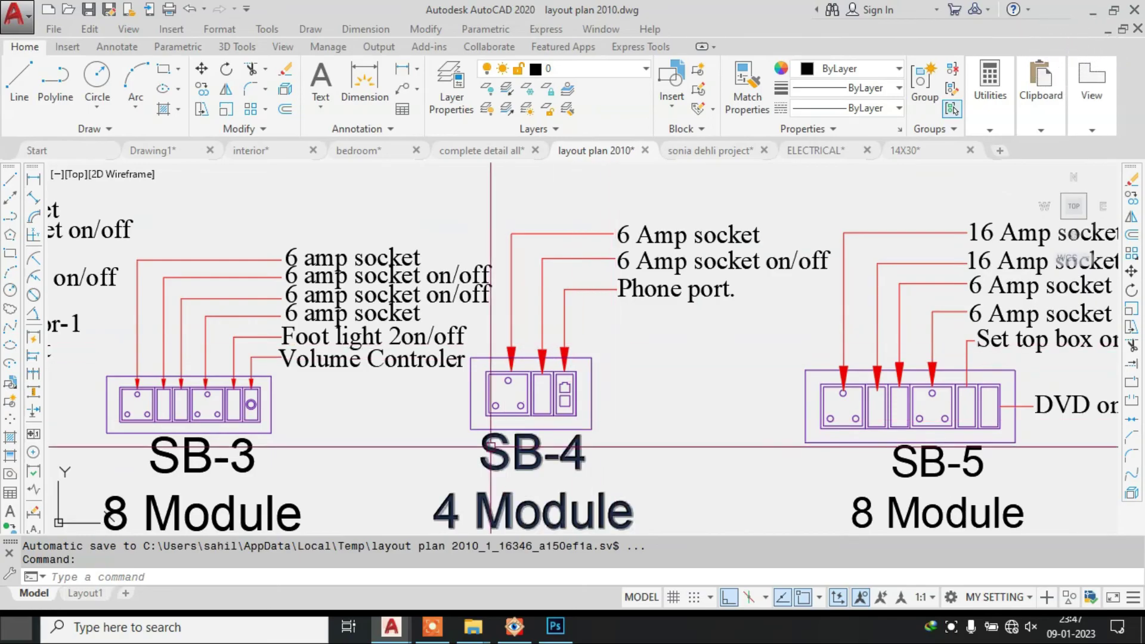
scroll(525, 348, "up", 2)
middle_click_drag(525, 347, 503, 378)
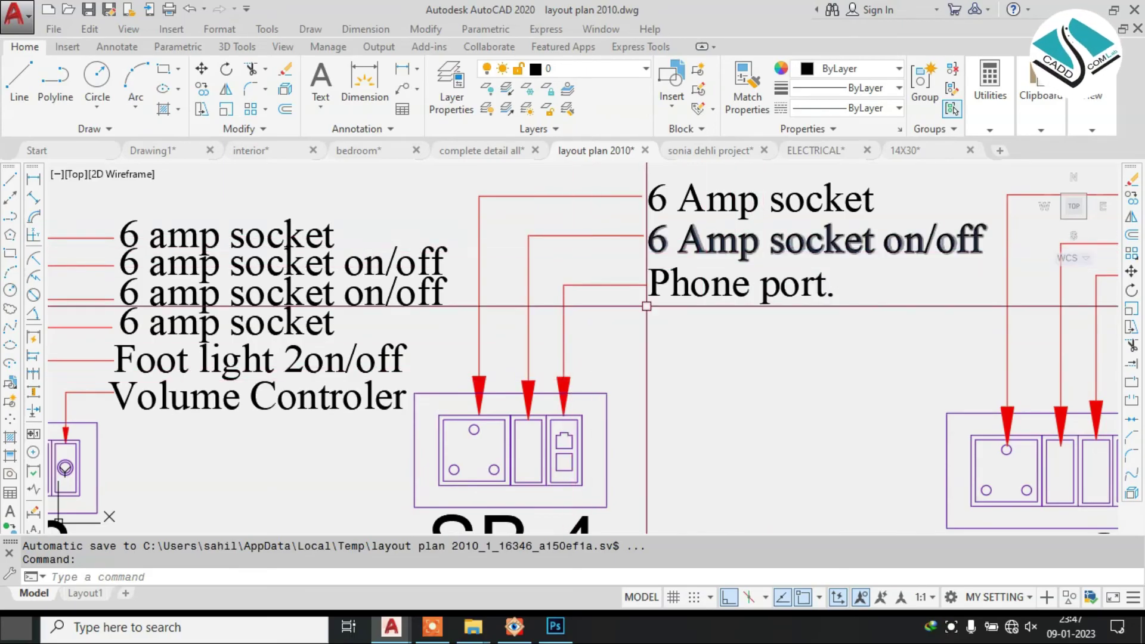
- Read the SB-5 switchboard detail's labels, from the 16 amp socket to the set top box and DVD switches
scroll(540, 420, "down", 5)
middle_click_drag(670, 376, 557, 370)
scroll(728, 343, "up", 3)
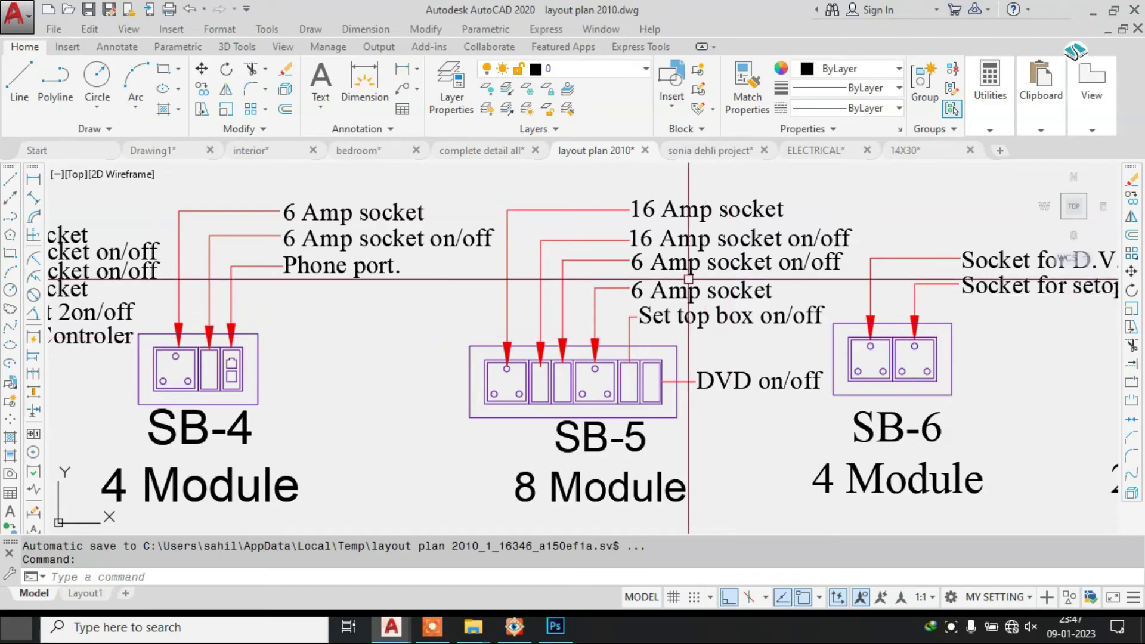
scroll(686, 278, "down", 1)
scroll(642, 283, "up", 1)
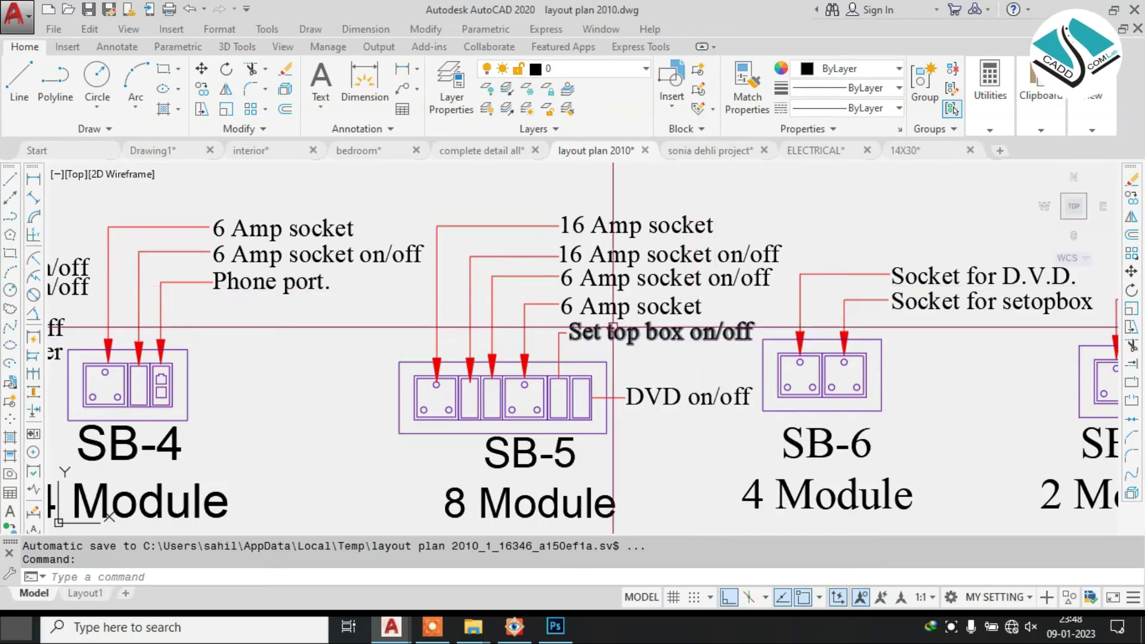
scroll(612, 326, "down", 2)
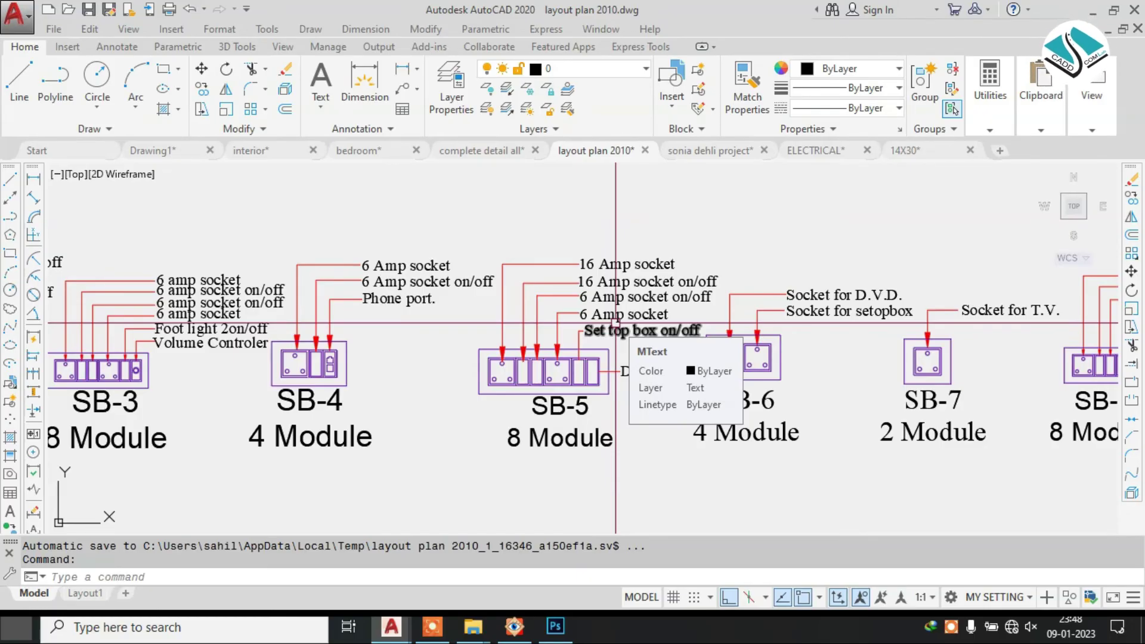
scroll(291, 291, "up", 2)
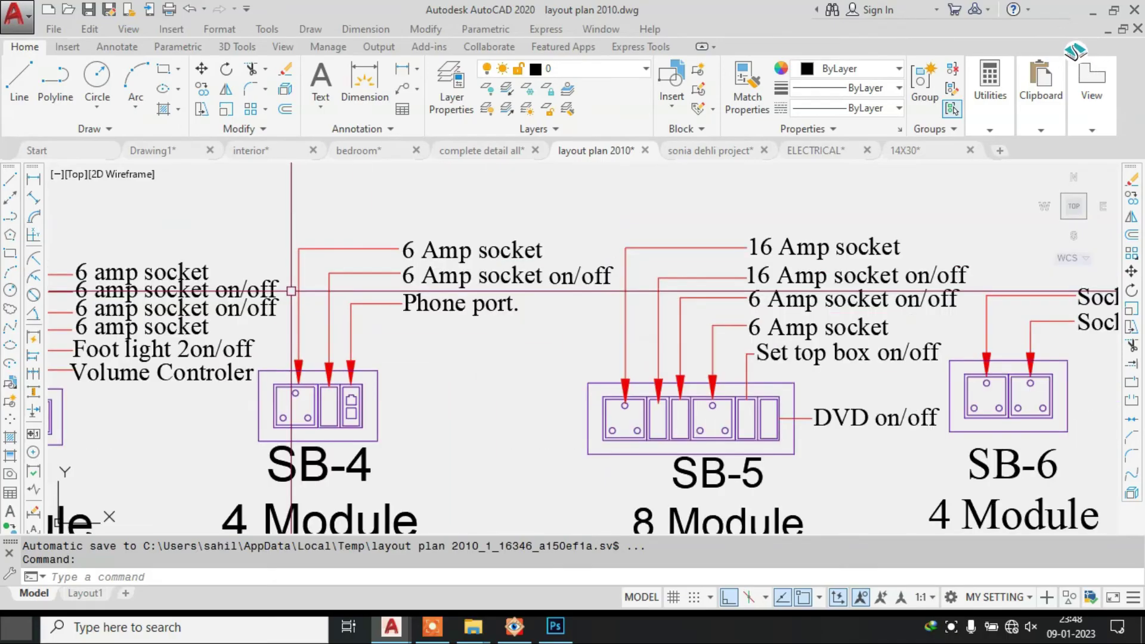
- Examine the socket assignments in the SB-6 and SB-7 switchboard details
scroll(429, 296, "down", 2)
middle_click_drag(816, 345, 582, 338)
scroll(607, 341, "up", 2)
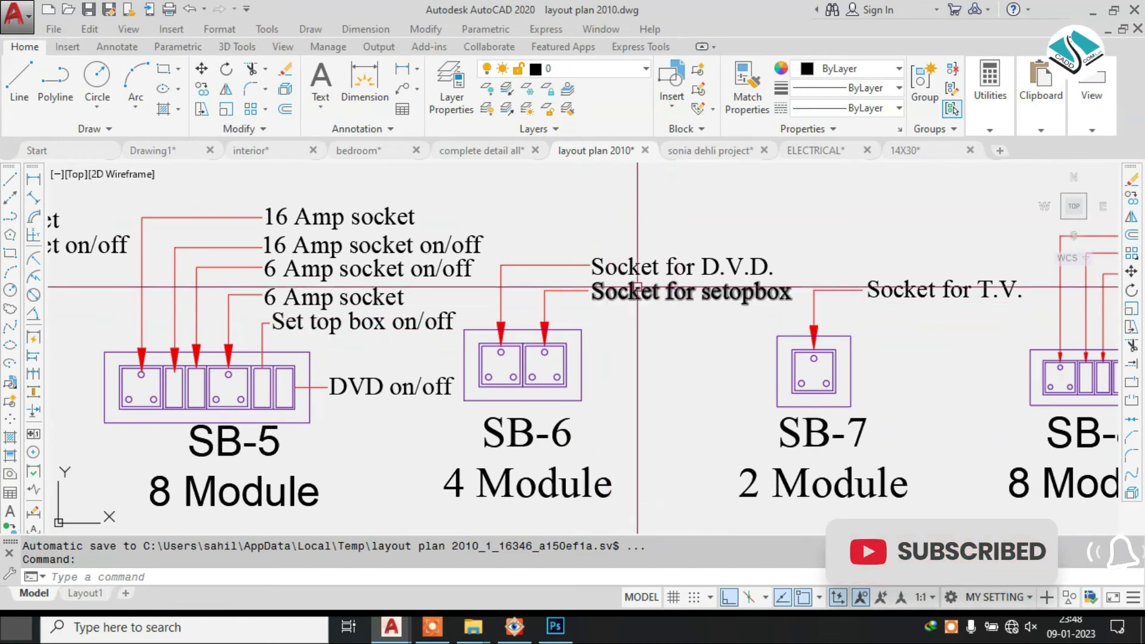
middle_click_drag(791, 332, 536, 297)
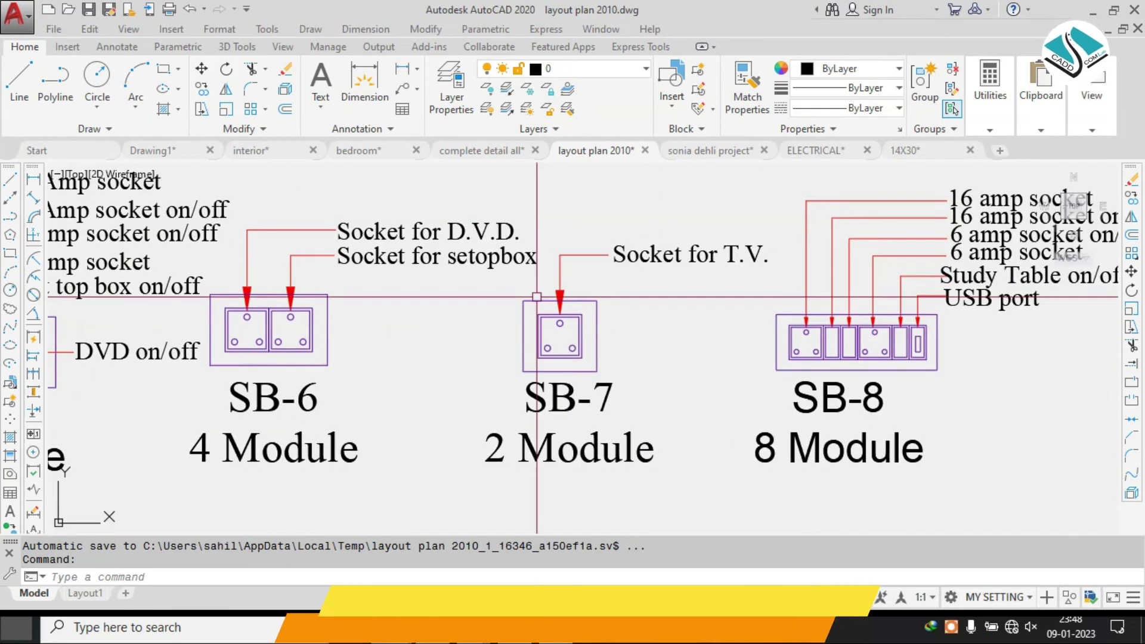
- Read the SB-8 switchboard detail's labels, including the study table switch and the USB port
middle_click_drag(675, 286, 404, 327)
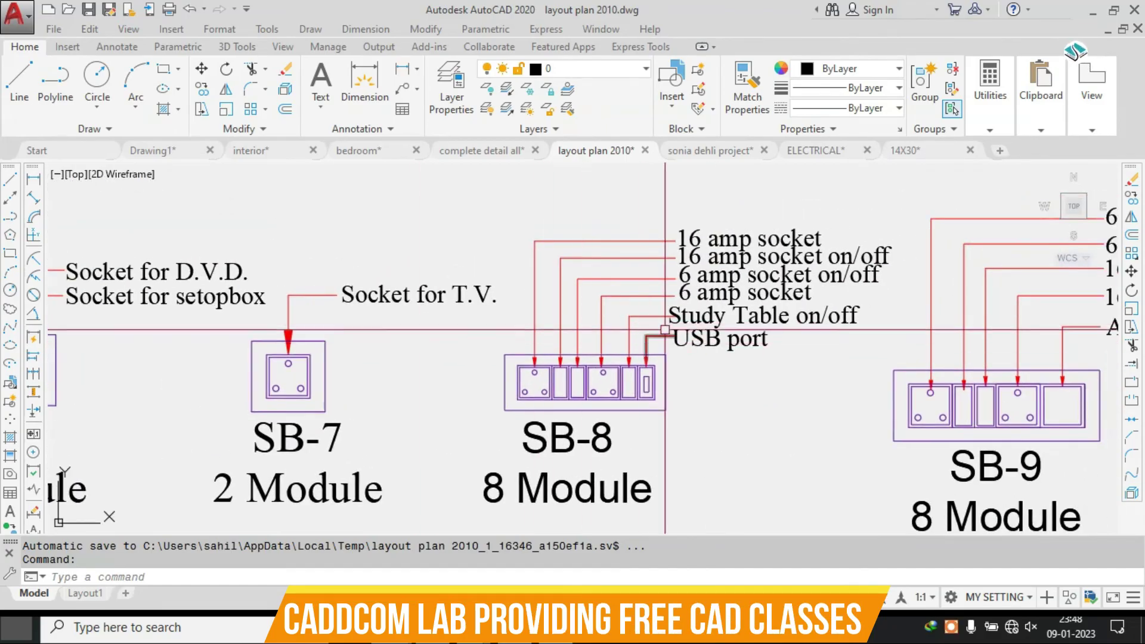
middle_click_drag(665, 329, 634, 328)
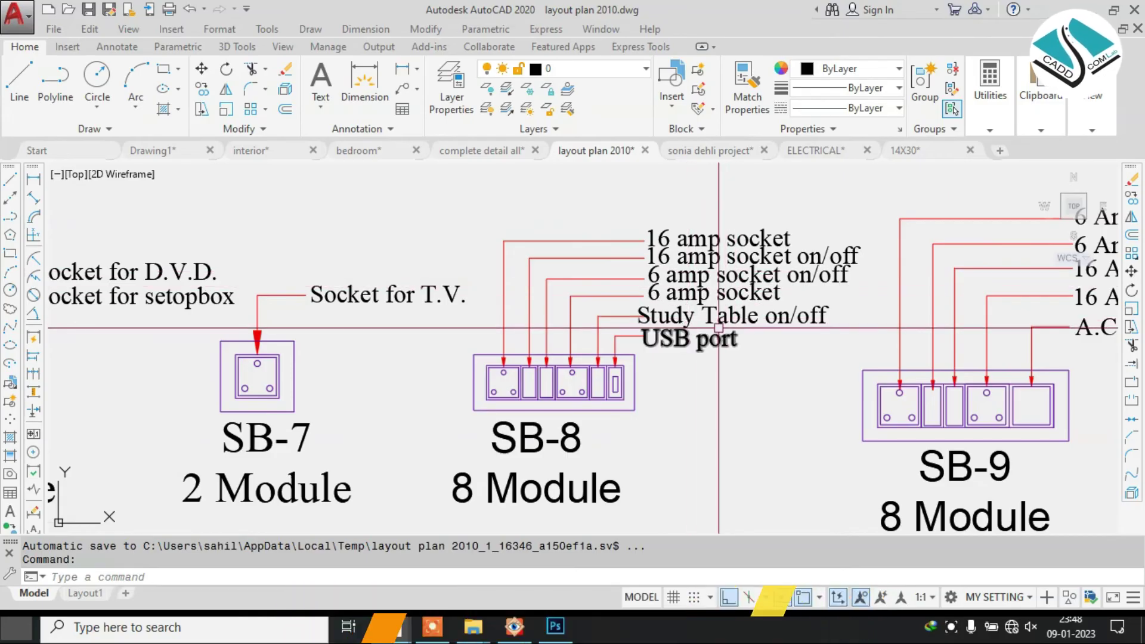
scroll(540, 328, "down", 3)
- Examine the SB-9 detail with its A.C. switch and the SB-10 detail with its USB port
scroll(691, 276, "up", 5)
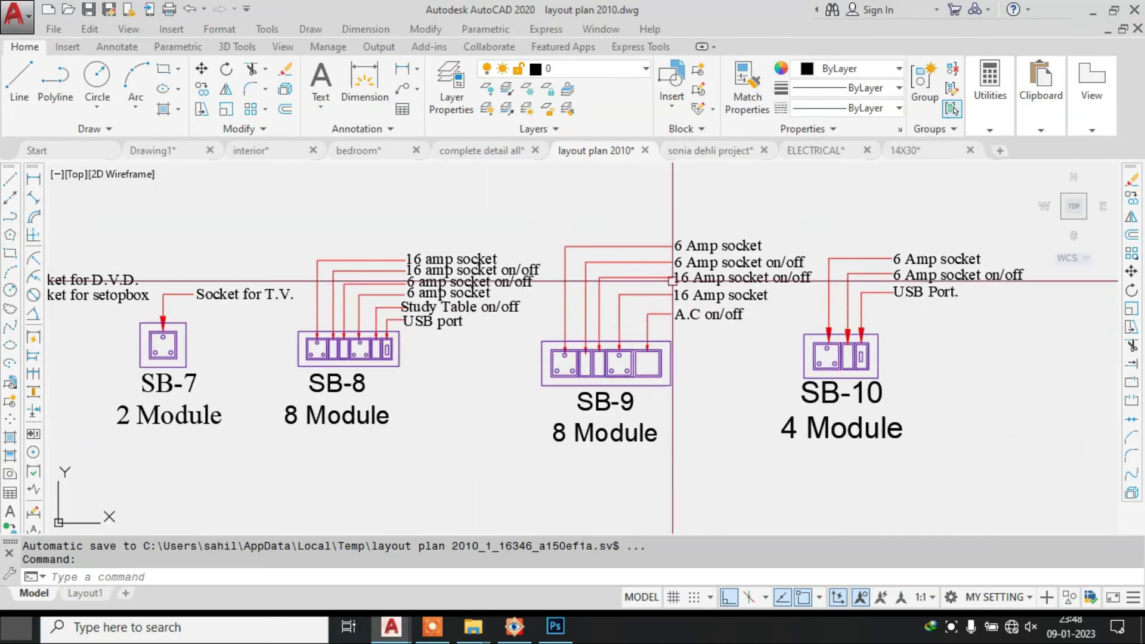
scroll(691, 276, "down", 2)
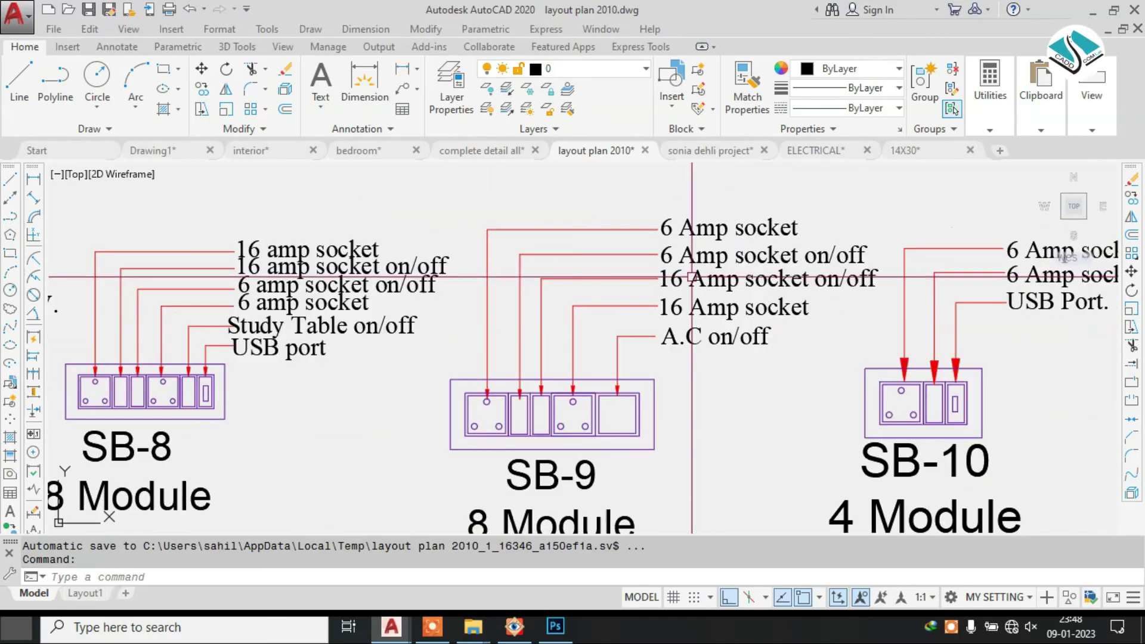
scroll(691, 276, "down", 2)
scroll(554, 305, "up", 5)
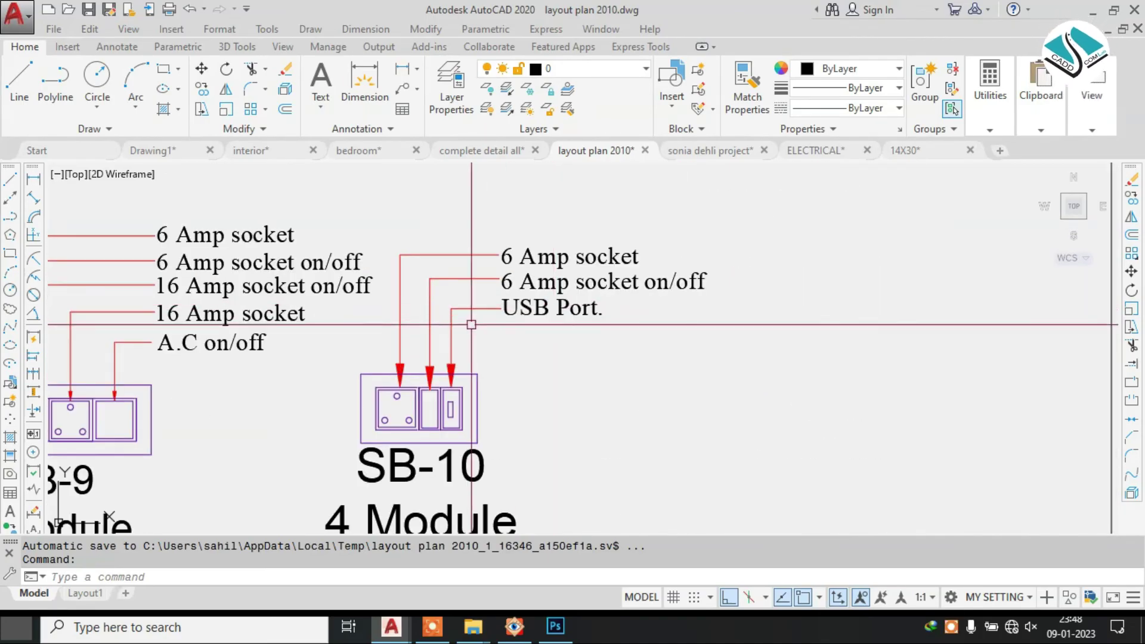
scroll(471, 324, "down", 6)
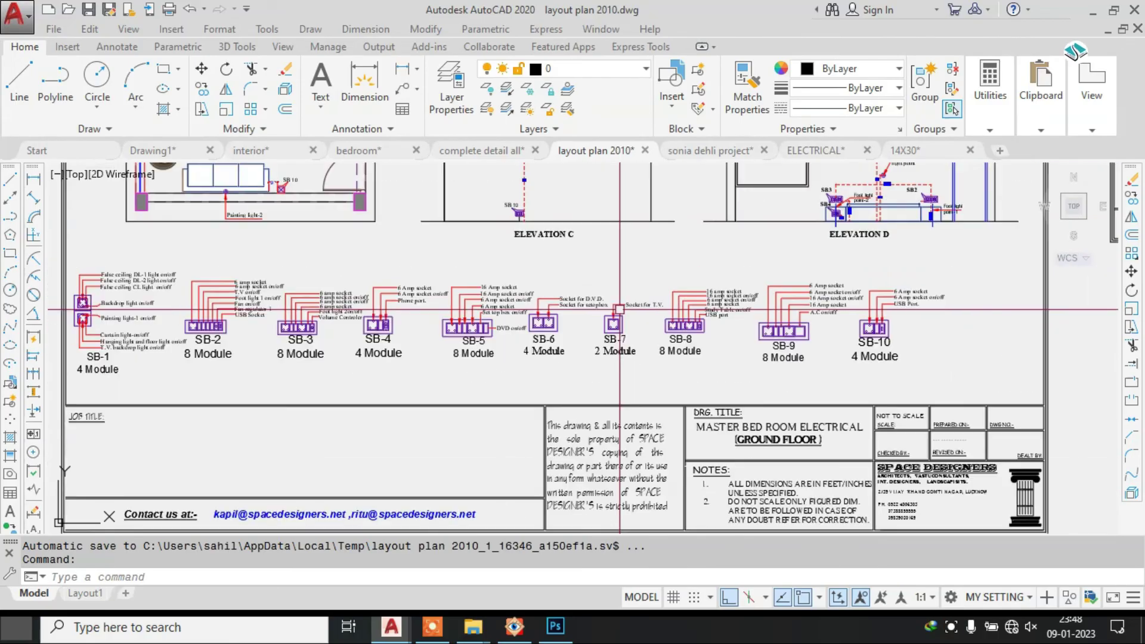
- Switch to the ELECTRICAL drawing and review the Electrical Legend's symbols, descriptions and heights from floor level
mouse_move(519, 287)
middle_mouse_down()
mouse_move(573, 402)
mouse_move(582, 501)
middle_mouse_up()
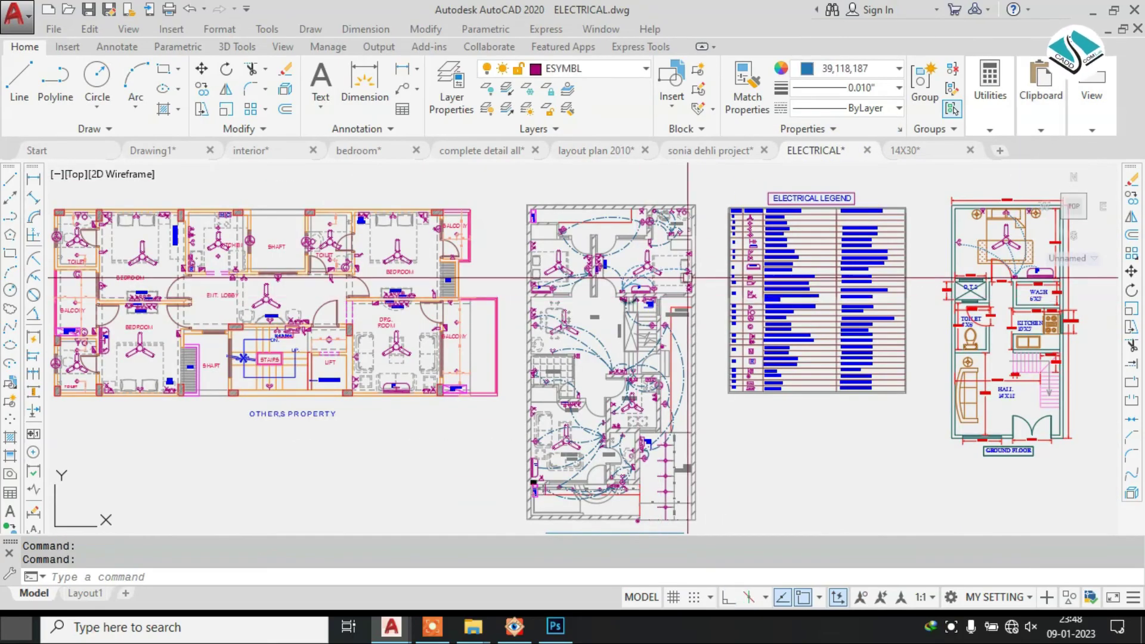
scroll(397, 320, "up", 4)
middle_click_drag(429, 302, 751, 256)
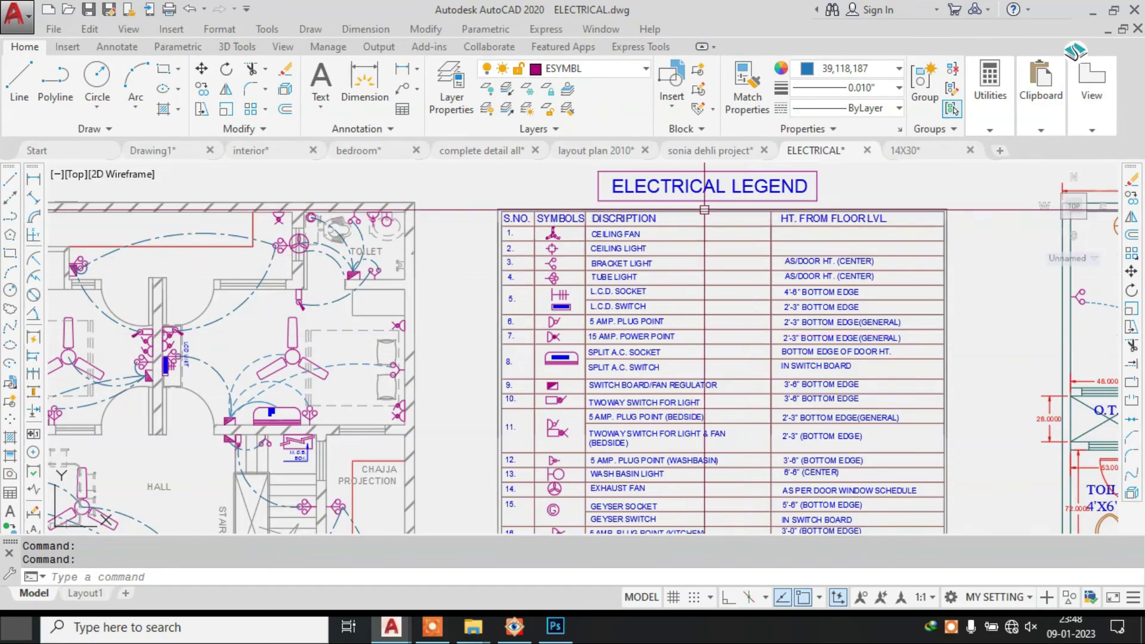
- Return to the layout plan 2010 drawing and compare the master bedroom plan's A–D direction markers with Elevation A
left_click(608, 153)
middle_click_drag(475, 300, 633, 343)
scroll(370, 269, "up", 4)
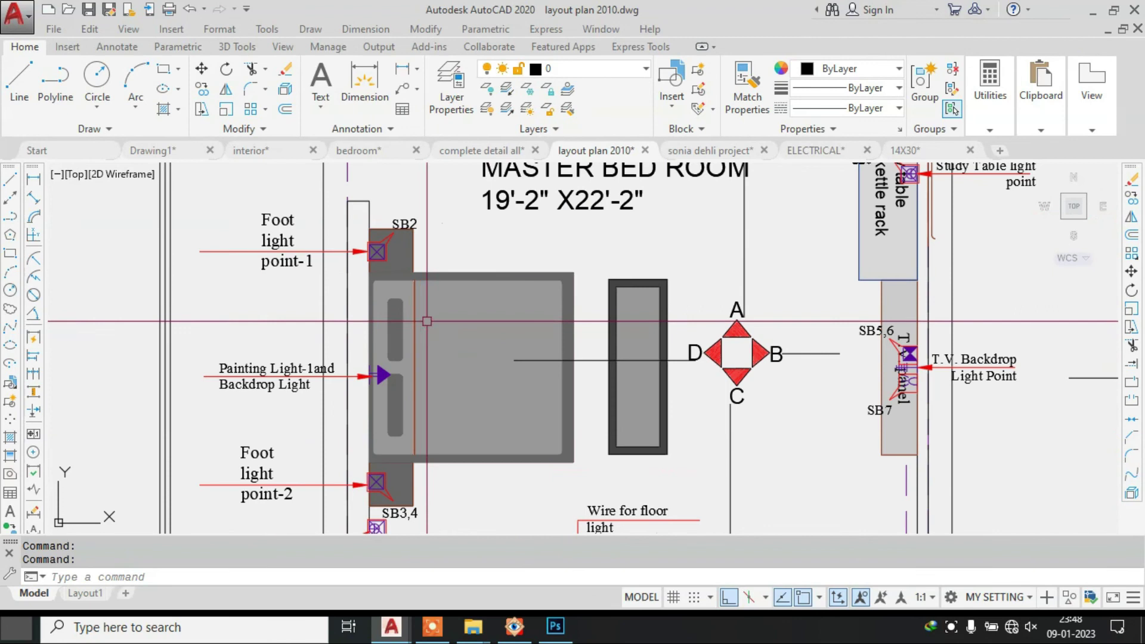
scroll(537, 263, "down", 5)
scroll(537, 263, "up", 6)
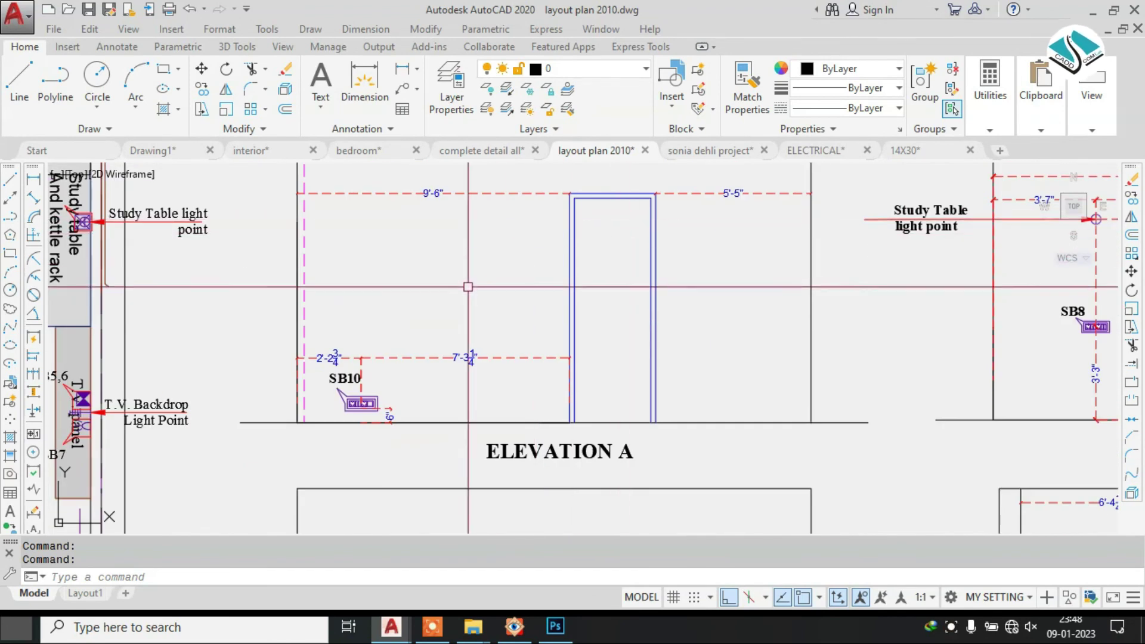
scroll(550, 301, "down", 3)
scroll(281, 326, "up", 3)
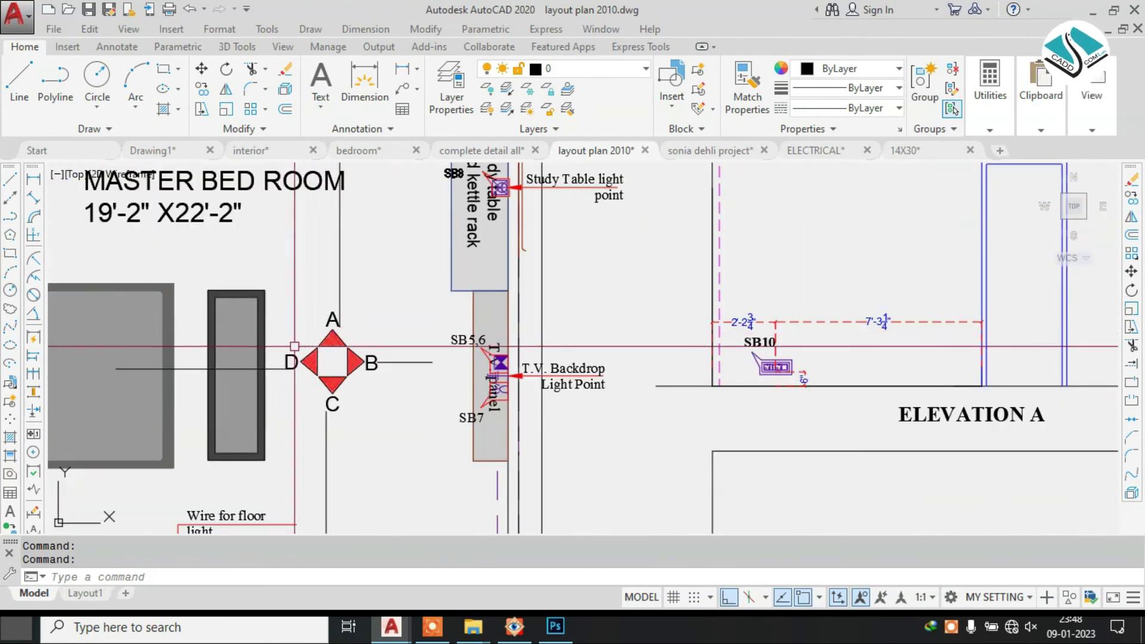
scroll(335, 345, "up", 5)
scroll(412, 310, "down", 6)
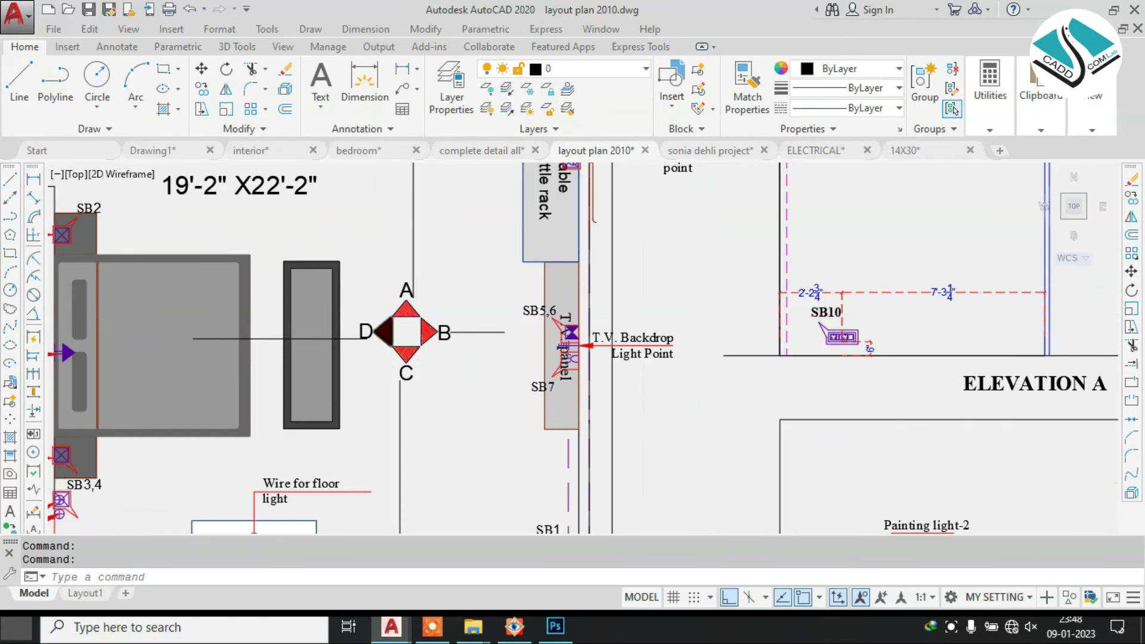
- Review the master bedroom's Elevations A to D for switchboard and light point positions
scroll(394, 319, "down", 2)
middle_click_drag(597, 300, 431, 353)
middle_click_drag(711, 315, 443, 299)
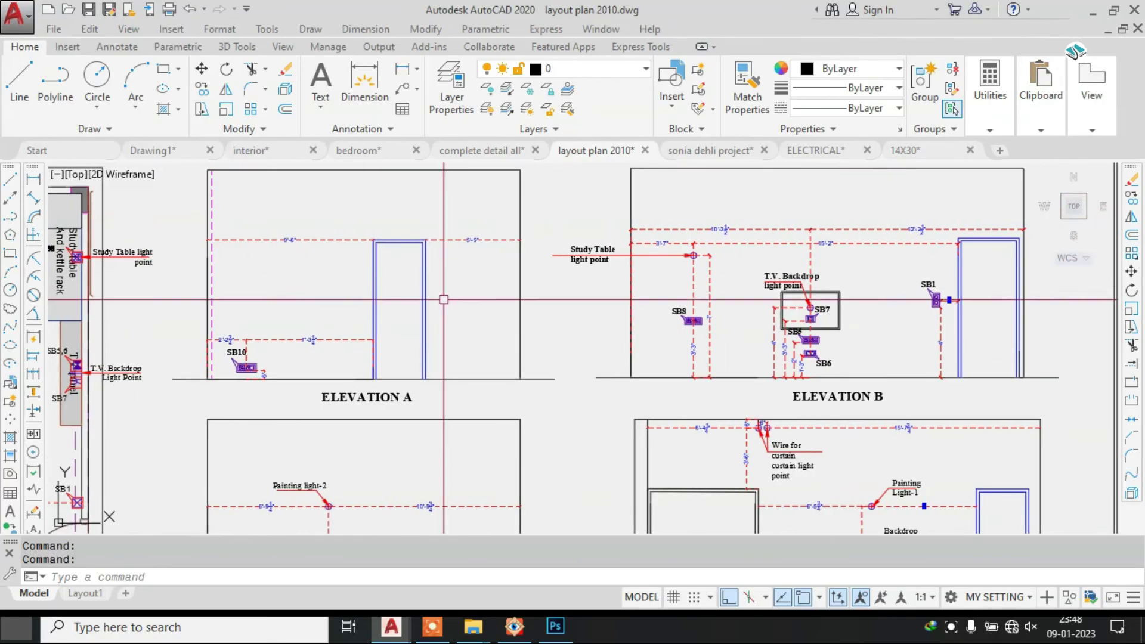
middle_click_drag(566, 397, 674, 199)
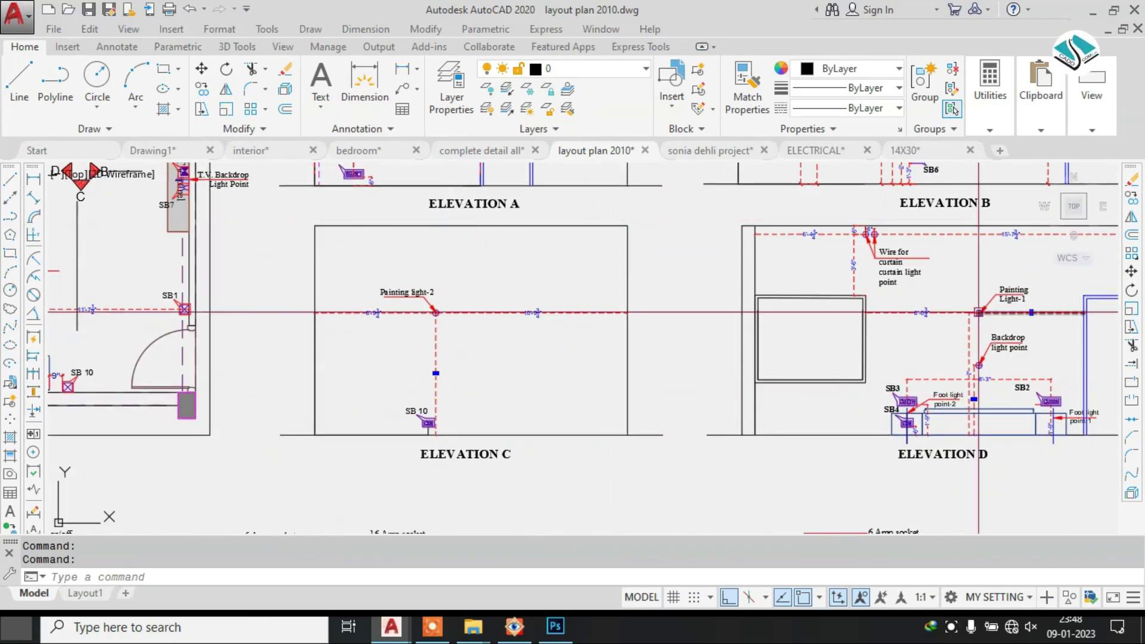
middle_click_drag(978, 312, 605, 329)
scroll(625, 413, "down", 4)
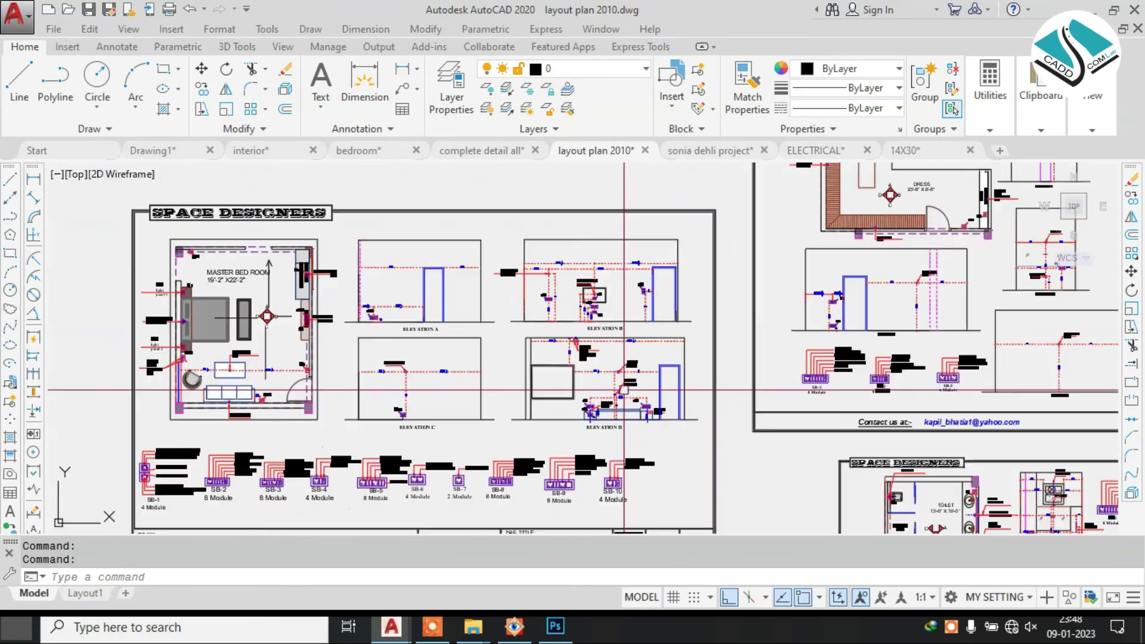
- Find the son's bedroom electrical sheet and examine its plan with Elevations A and B
scroll(625, 390, "down", 2)
middle_click_drag(665, 412, 601, 301)
middle_click_drag(636, 386, 622, 319)
scroll(784, 296, "up", 5)
scroll(784, 296, "down", 5)
scroll(784, 295, "down", 4)
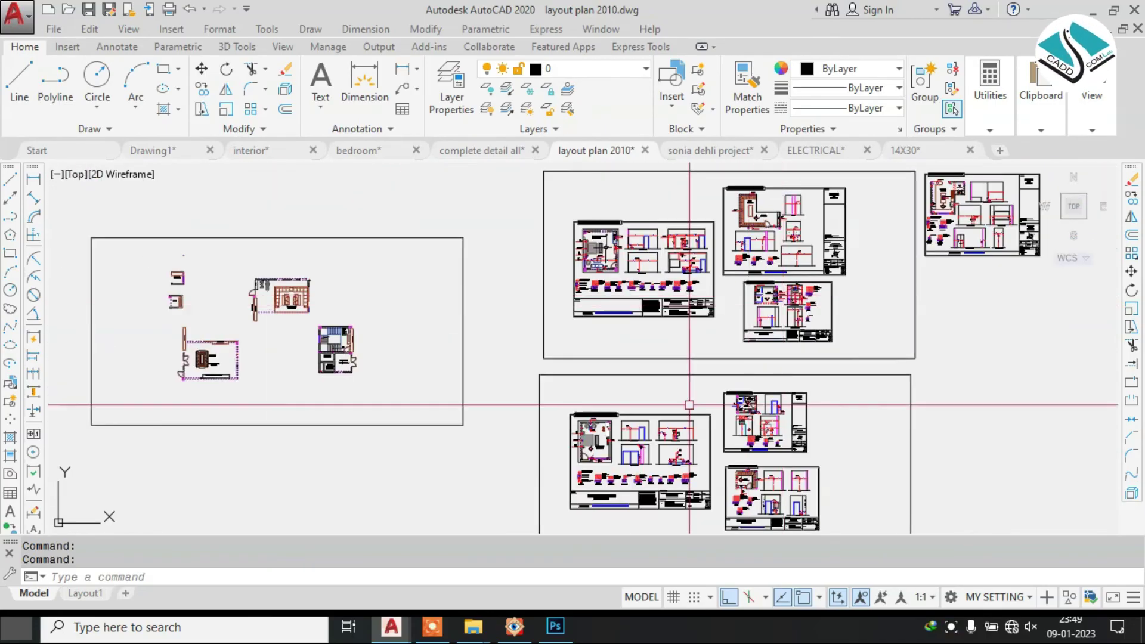
middle_click_drag(674, 426, 684, 320)
scroll(685, 321, "up", 8)
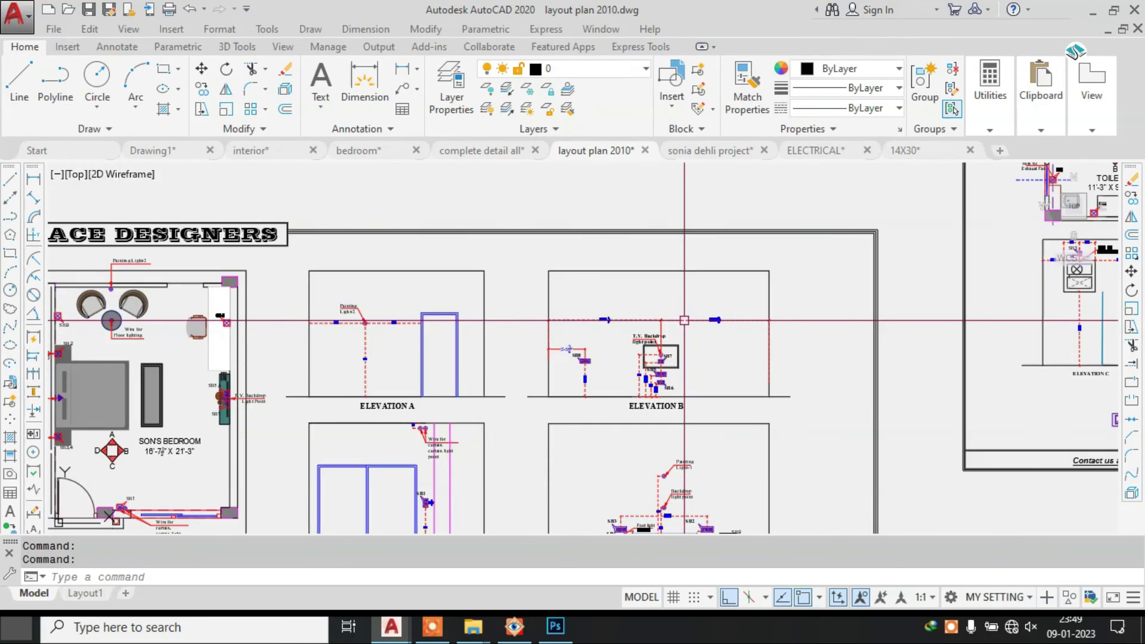
scroll(671, 377, "up", 2)
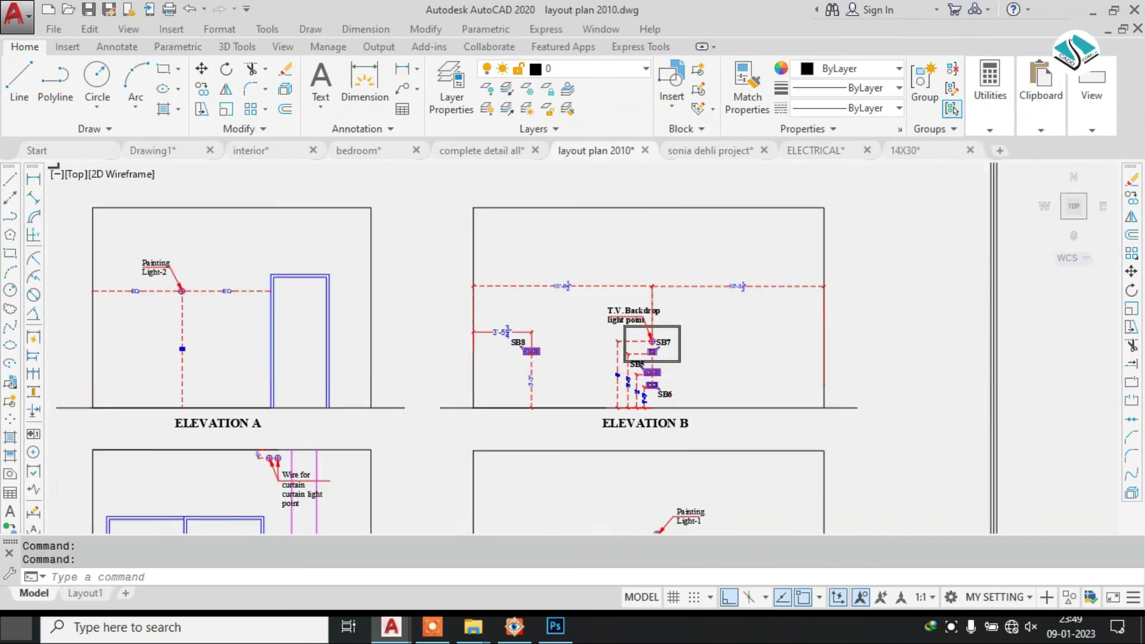
- Examine the son's bedroom toilet sheet for its switchboard, mirror light, hand dryer and exhaust fan points
scroll(650, 367, "down", 6)
scroll(870, 308, "up", 6)
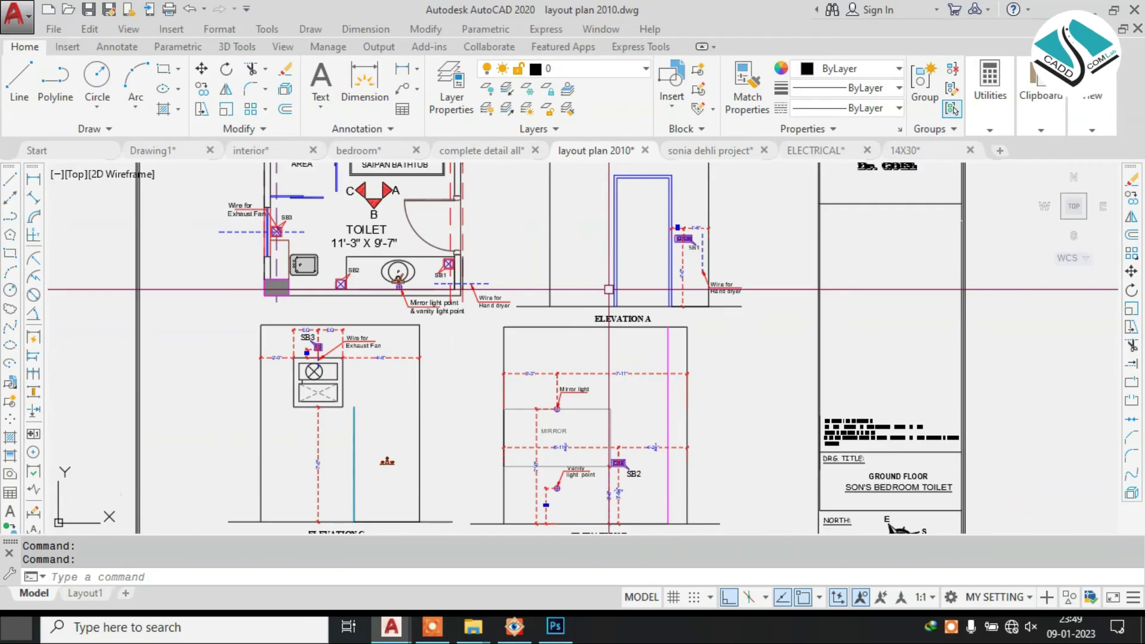
scroll(665, 296, "down", 9)
- Locate the complete floor plan sheets under the ACCORDING TO MEASUREMENT title and examine the room layout
middle_click_drag(445, 291, 839, 446)
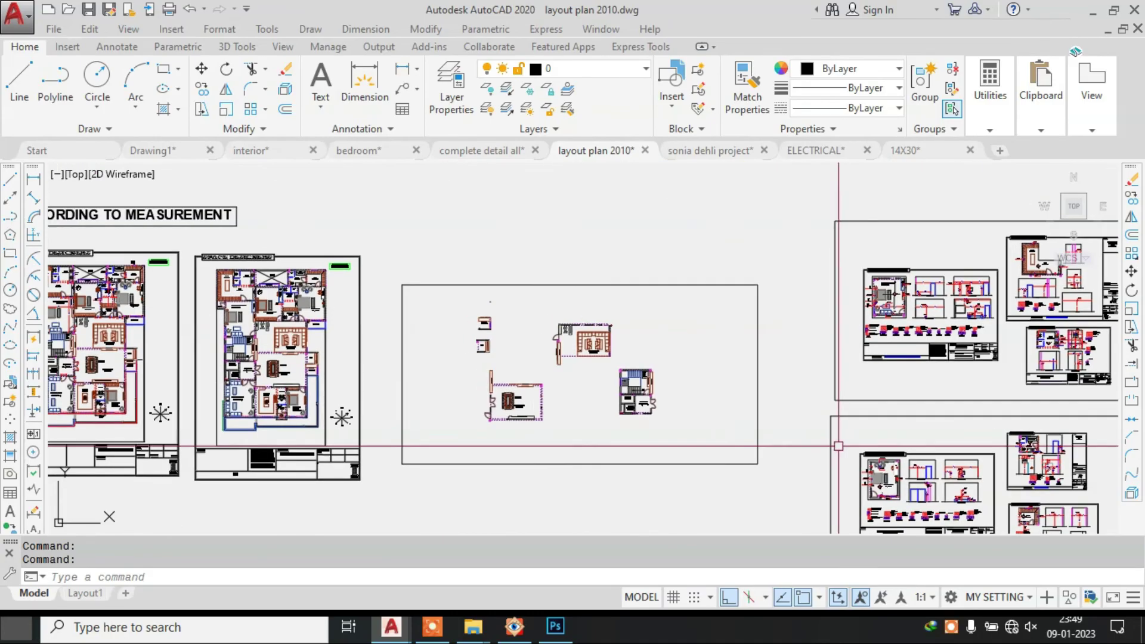
scroll(612, 399, "up", 5)
scroll(654, 389, "down", 5)
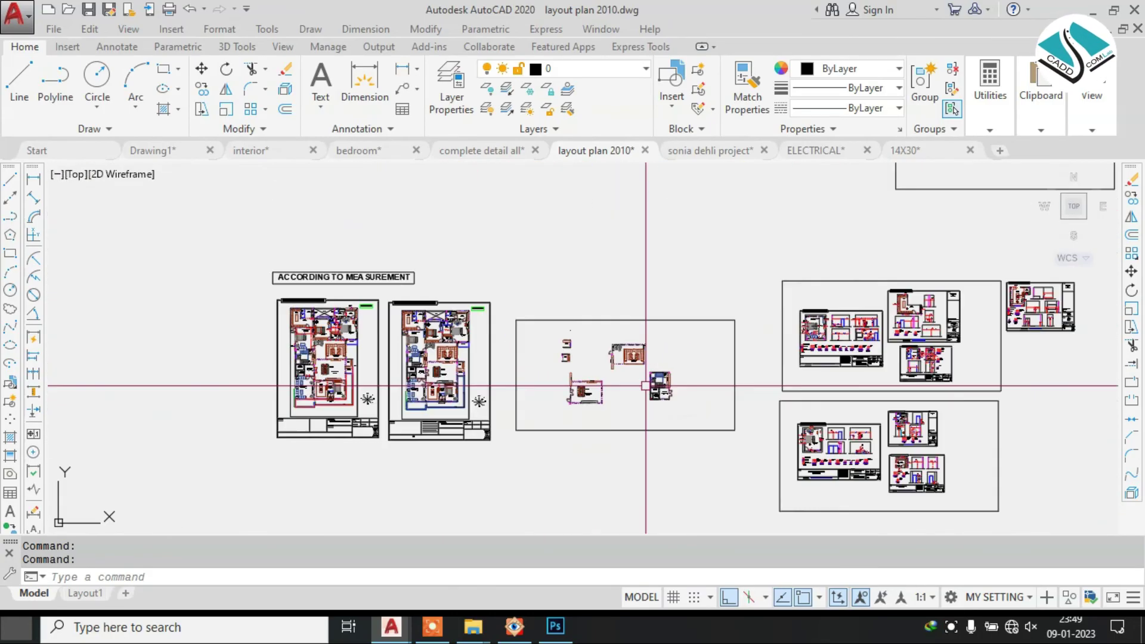
scroll(414, 358, "up", 5)
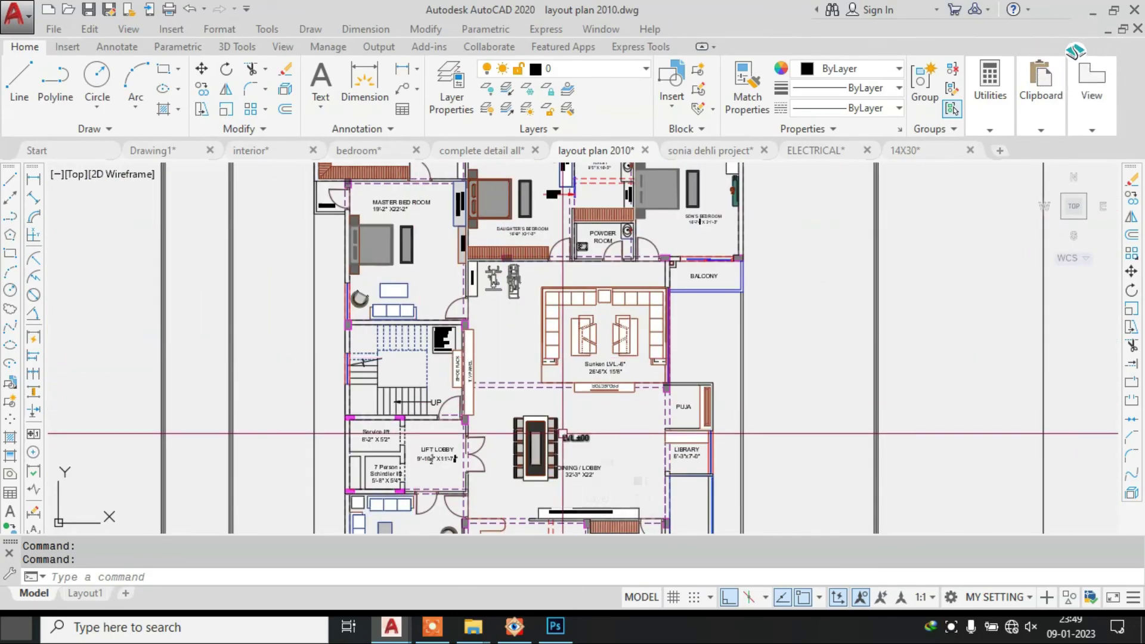
- Compare the two floor plan sheets with the MASTER BED ROOM ELECTRICAL sheet, examining its plan, elevations and switchboards SB-1 to SB-10
scroll(563, 433, "down", 4)
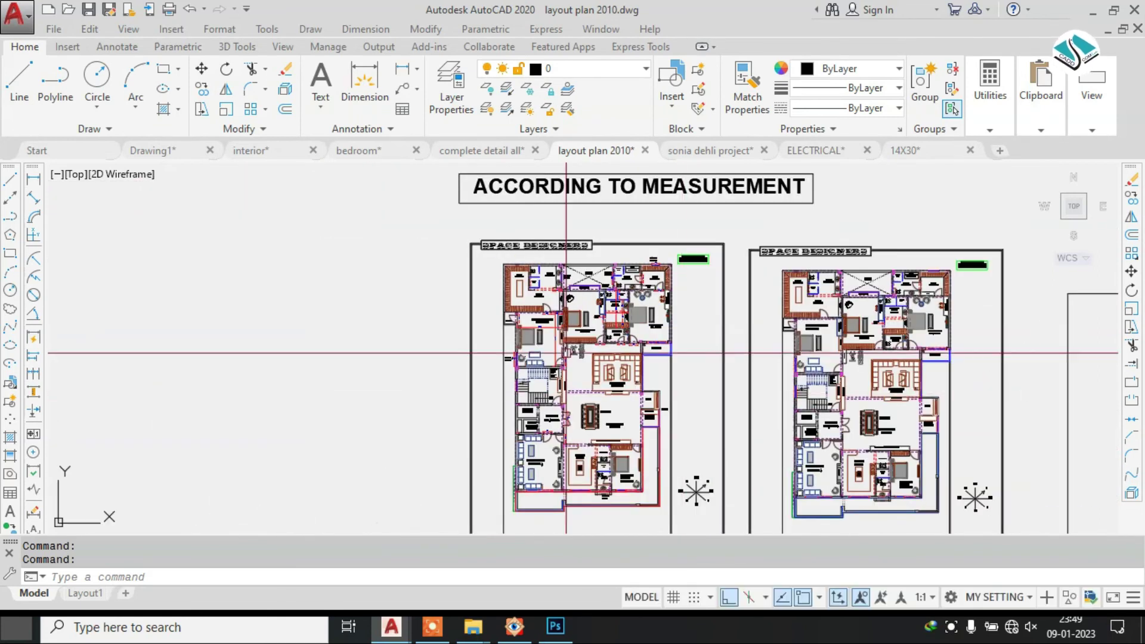
scroll(566, 353, "up", 4)
scroll(565, 352, "down", 5)
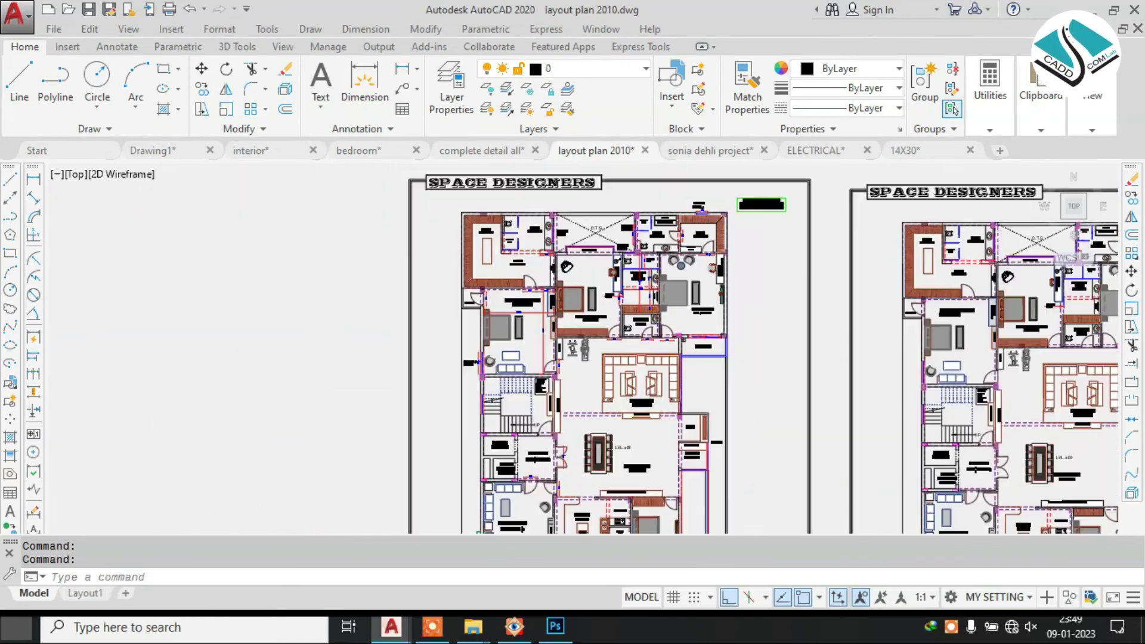
mouse_move(775, 302)
middle_mouse_down()
mouse_move(427, 273)
mouse_move(286, 280)
middle_mouse_up()
middle_click_drag(907, 287, 525, 290)
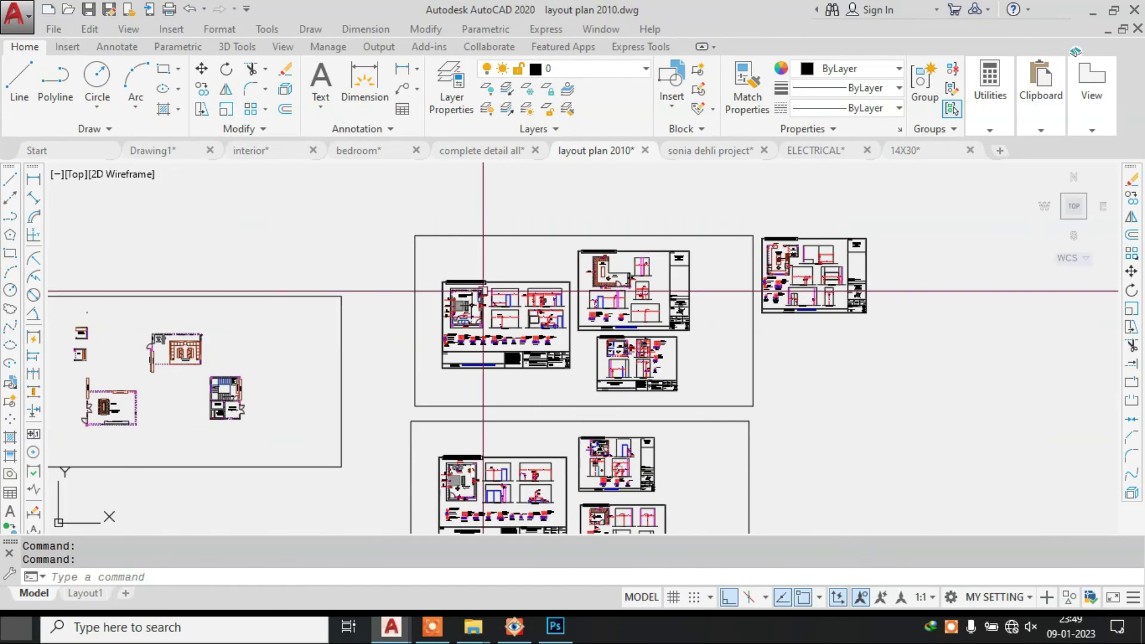
scroll(493, 320, "up", 5)
middle_click_drag(587, 361, 625, 482)
scroll(620, 461, "up", 2)
middle_click_drag(618, 429, 619, 395)
middle_click_drag(578, 474, 578, 391)
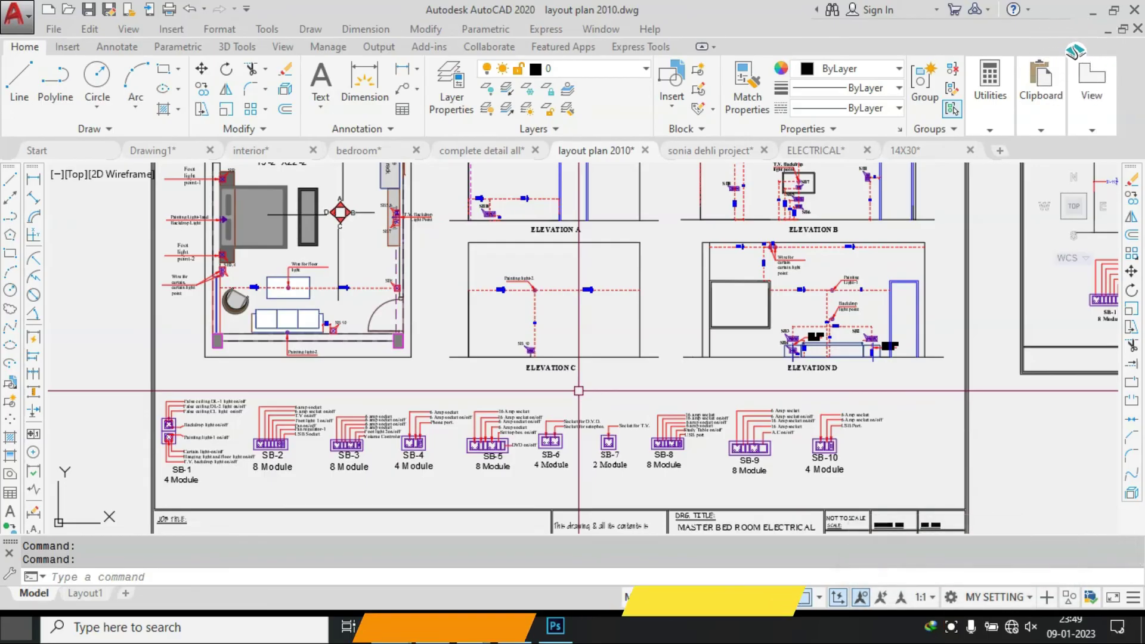
- Find the master bedroom dress electrical sheet and examine Elevations B to D for switchboard and wardrobe light points
scroll(820, 330, "down", 2)
mouse_move(835, 274)
middle_mouse_down()
mouse_move(542, 378)
mouse_move(501, 411)
middle_mouse_up()
scroll(753, 398, "up", 2)
middle_click_drag(704, 421, 647, 381)
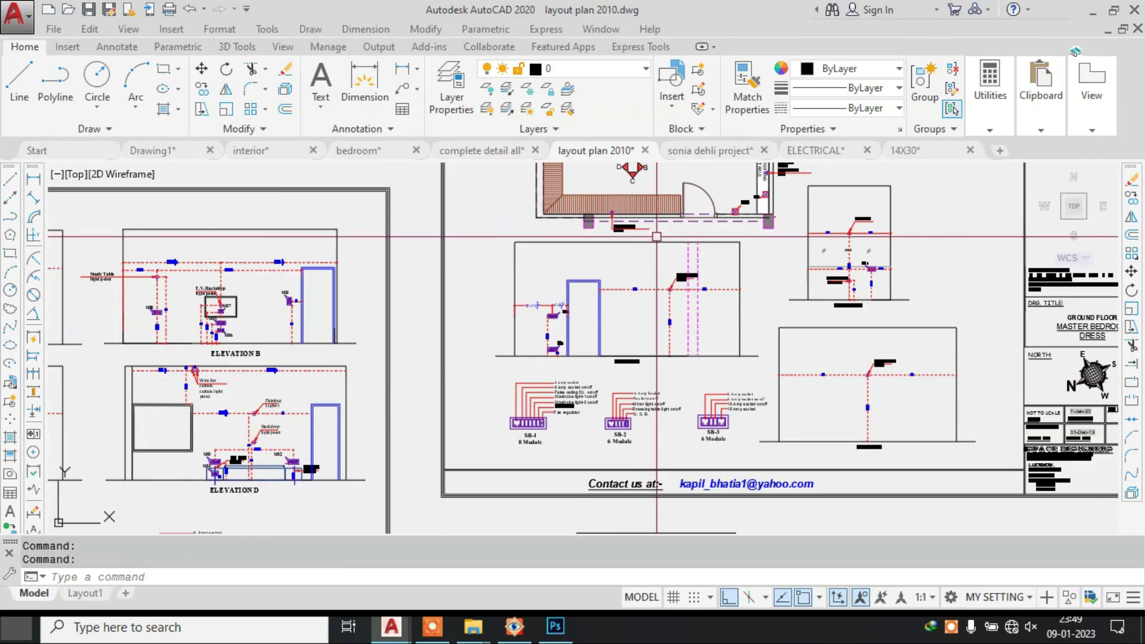
scroll(647, 381, "up", 4)
scroll(607, 384, "down", 2)
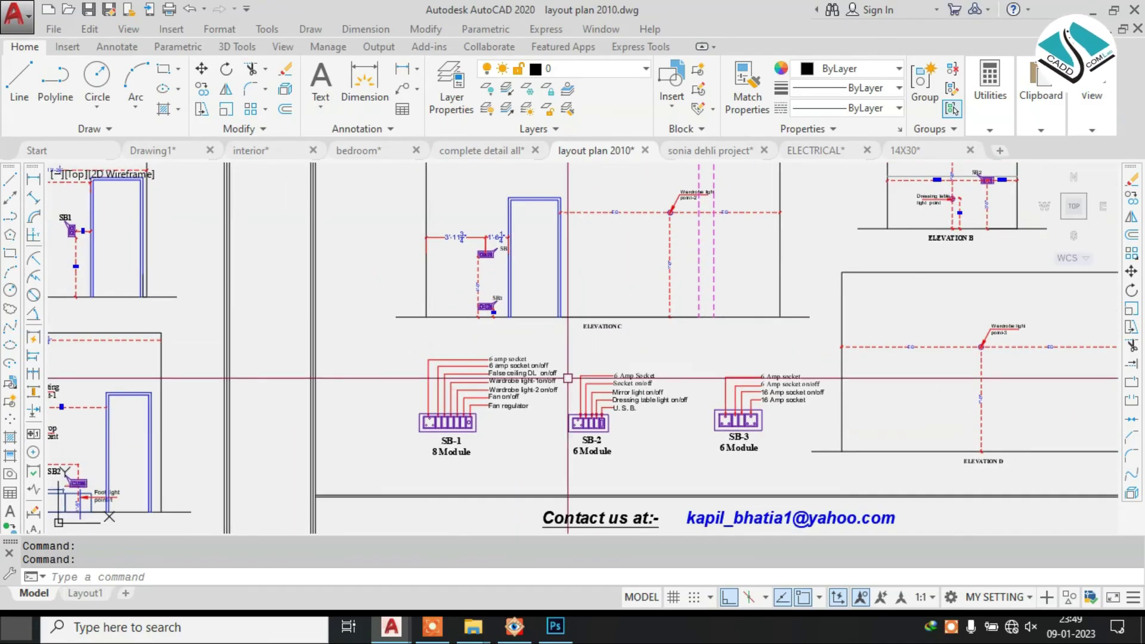
- Read the socket, switch and regulator labels in the dress sheet's SB-1, SB-2 and SB-3 switchboard details
scroll(607, 384, "up", 3)
middle_click_drag(670, 314, 737, 266)
scroll(443, 348, "up", 2)
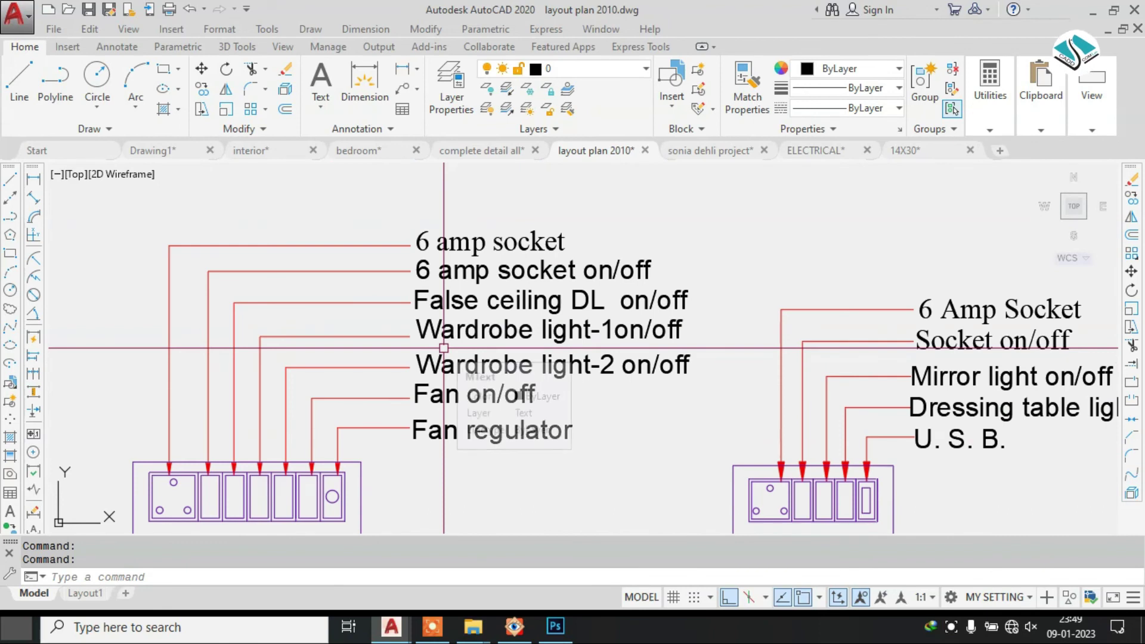
scroll(444, 347, "down", 1)
scroll(450, 398, "up", 1)
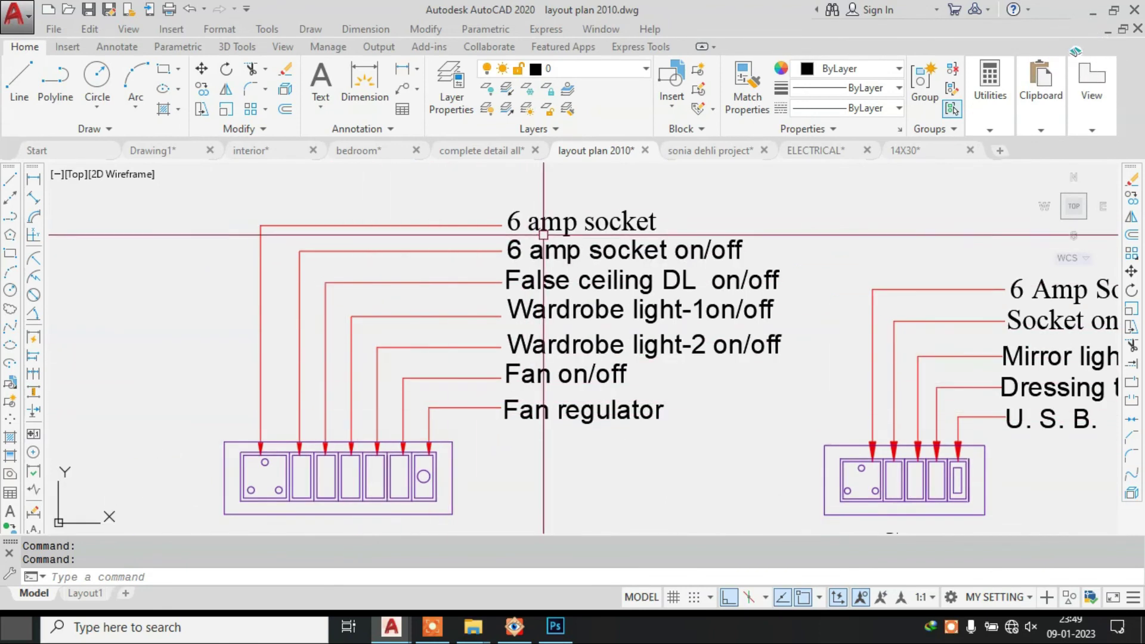
scroll(595, 377, "down", 4)
middle_click_drag(731, 373, 586, 354)
scroll(586, 353, "up", 2)
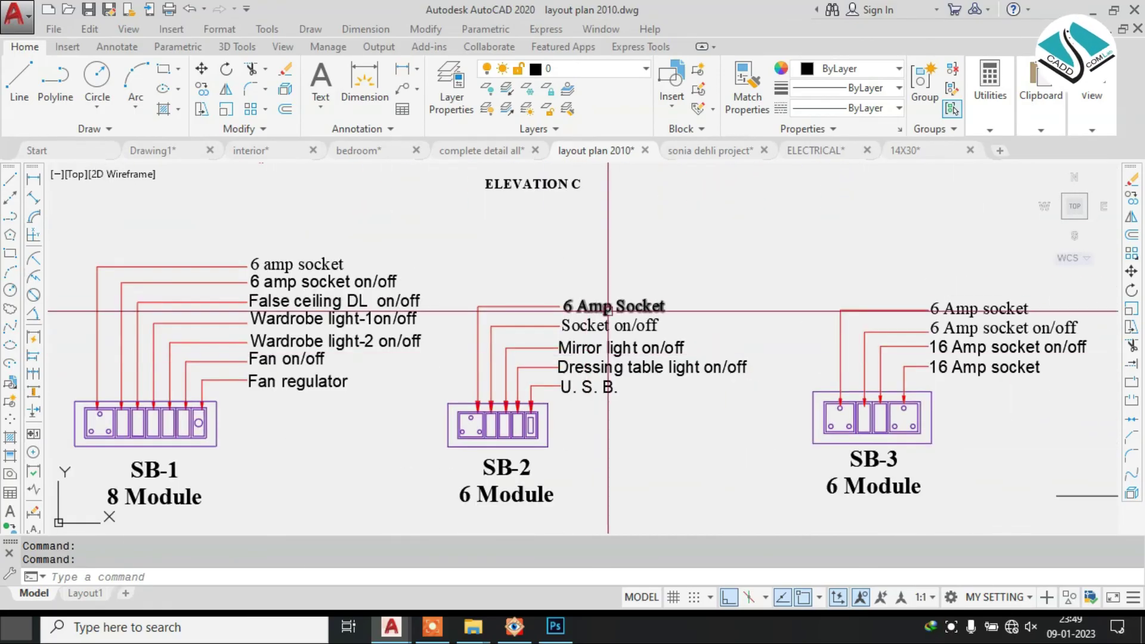
middle_click_drag(661, 336, 340, 304)
scroll(668, 321, "up", 2)
- Return to the master bedroom electrical sheet and review its room plan against Elevations A to D
scroll(647, 327, "down", 6)
mouse_move(790, 287)
middle_mouse_down()
mouse_move(565, 377)
mouse_move(697, 449)
mouse_move(834, 568)
middle_mouse_up()
middle_click_drag(701, 347, 675, 458)
scroll(668, 359, "down", 4)
scroll(668, 359, "down", 4)
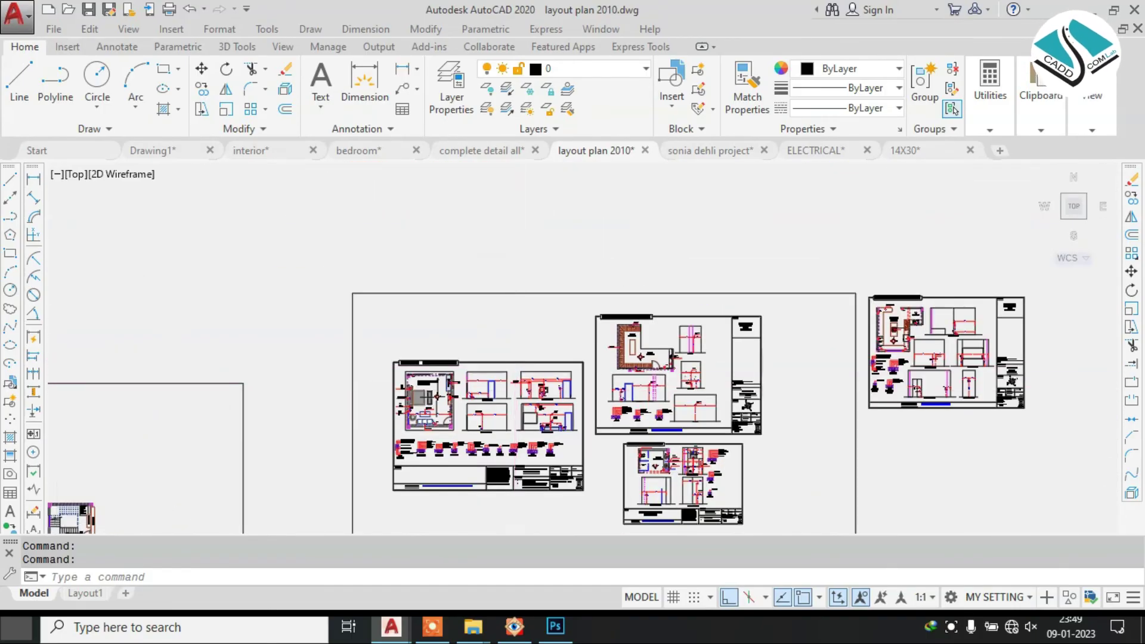
scroll(595, 322, "up", 7)
scroll(595, 319, "down", 4)
mouse_move(491, 395)
middle_mouse_down()
mouse_move(636, 363)
mouse_move(790, 362)
mouse_move(742, 349)
mouse_move(722, 322)
middle_mouse_up()
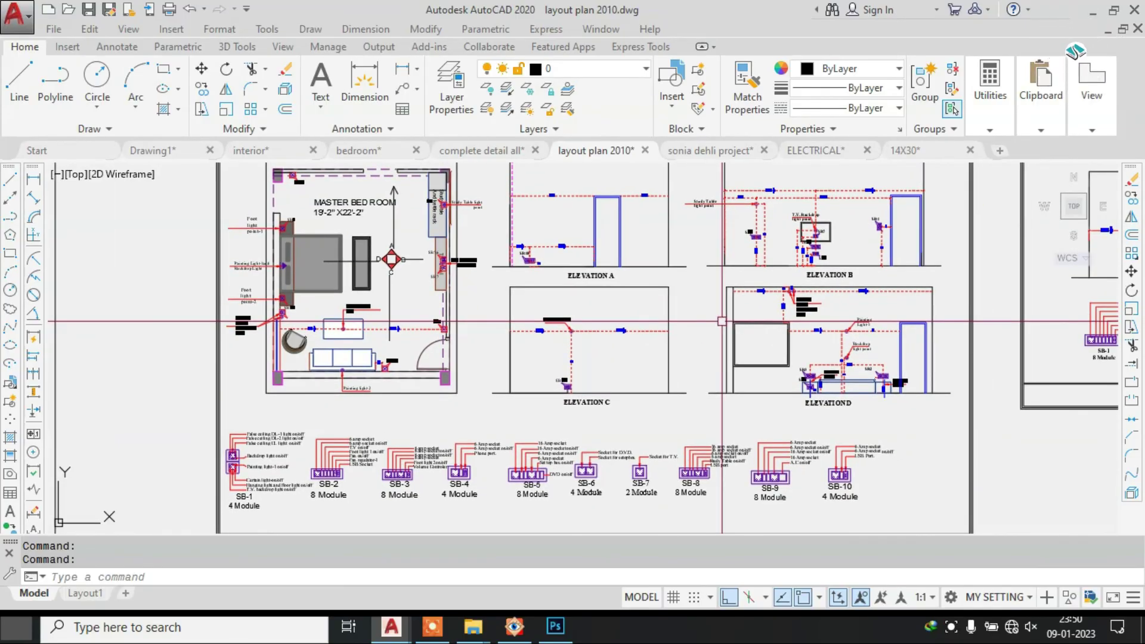
- Examine the master bedroom's dimensions, furniture and openings on the floor plan under ACCORDING TO MEASUREMENT
scroll(722, 317, "down", 8)
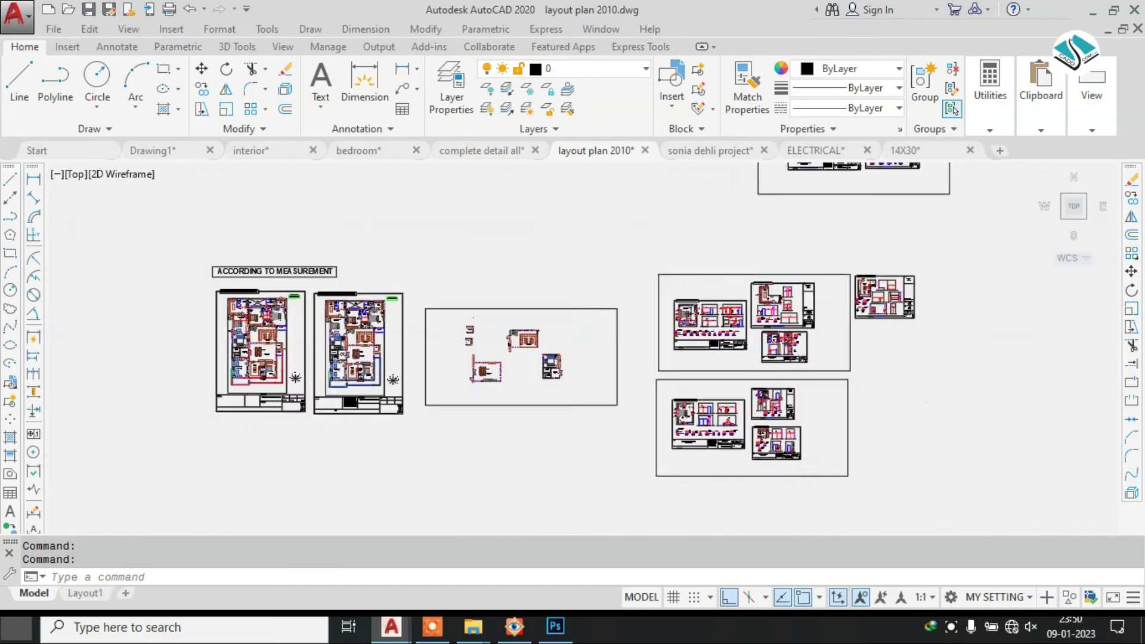
scroll(386, 327, "up", 10)
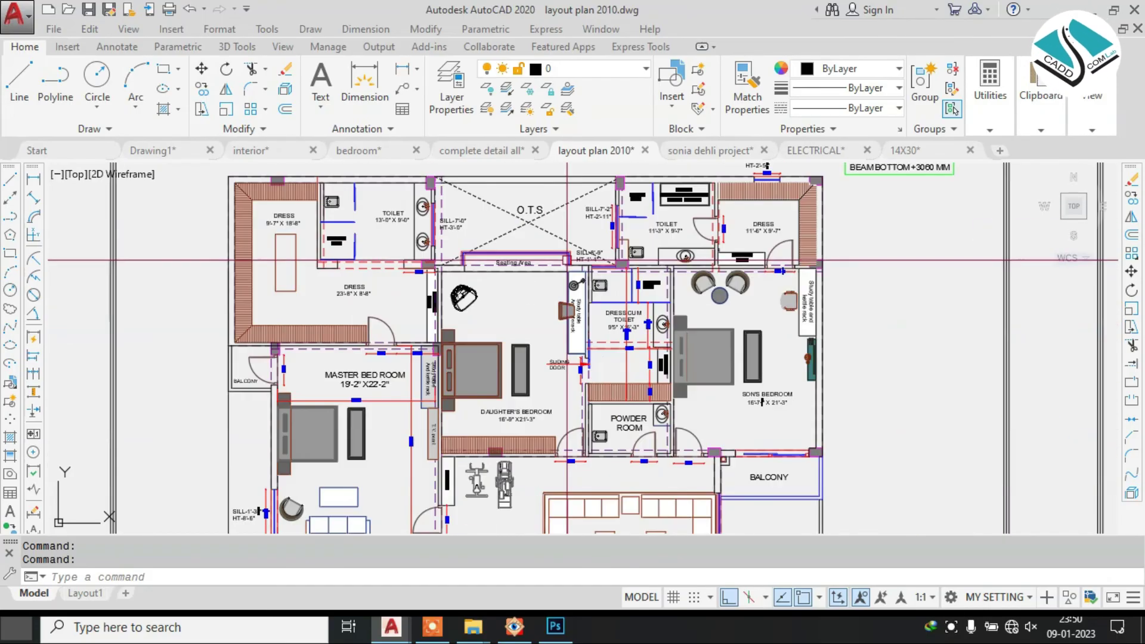
scroll(414, 322, "down", 3)
scroll(513, 322, "up", 5)
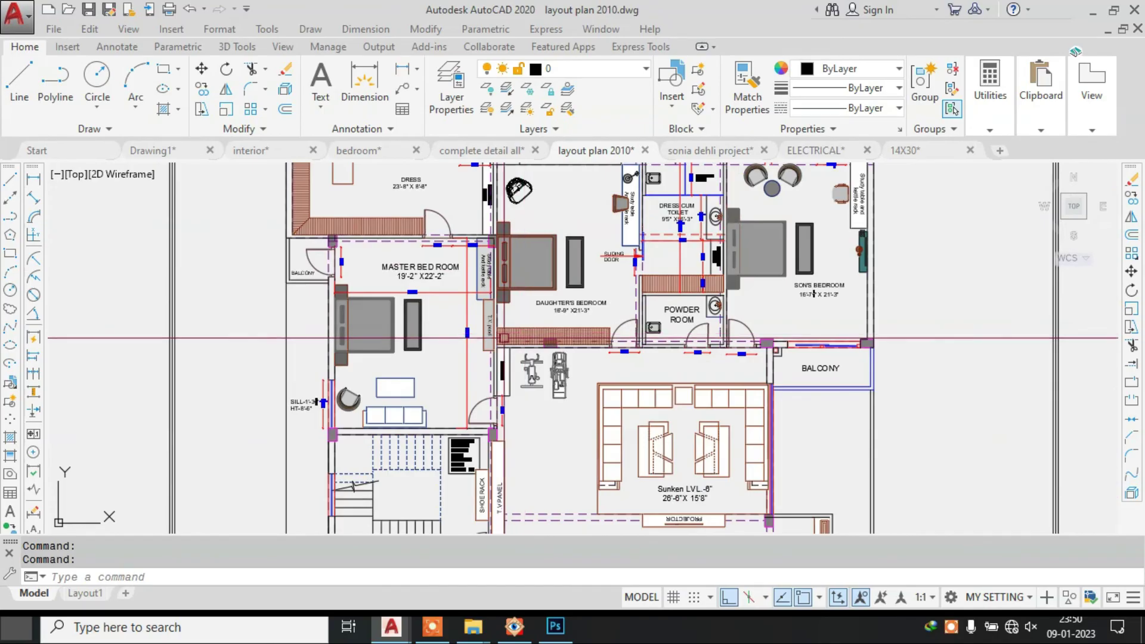
middle_click_drag(480, 322, 618, 338)
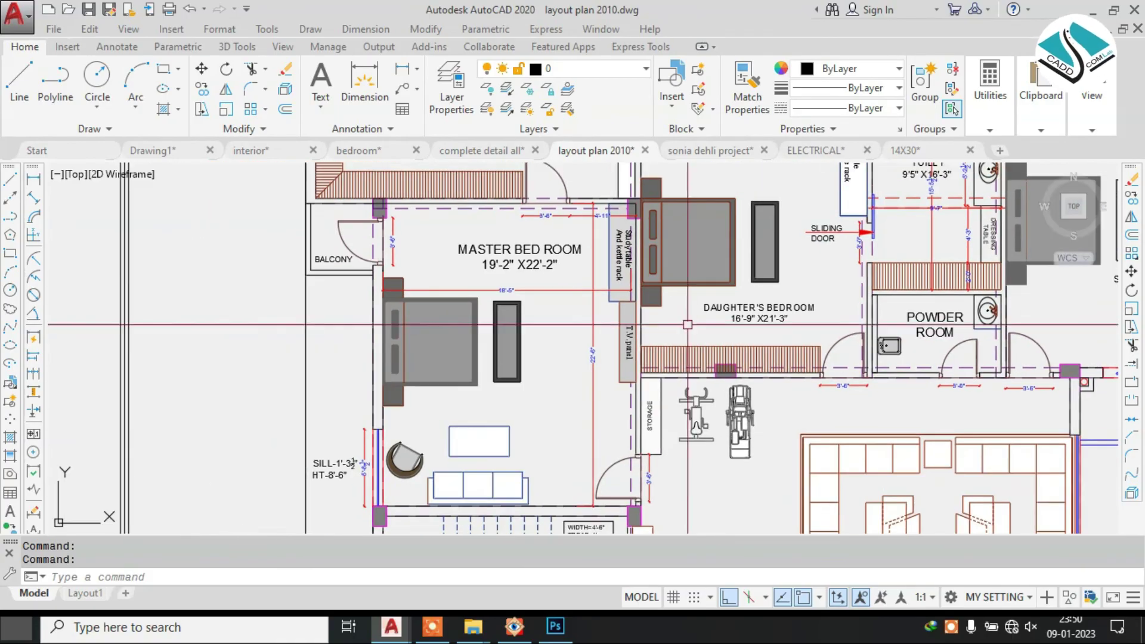
middle_click_drag(523, 359, 544, 313)
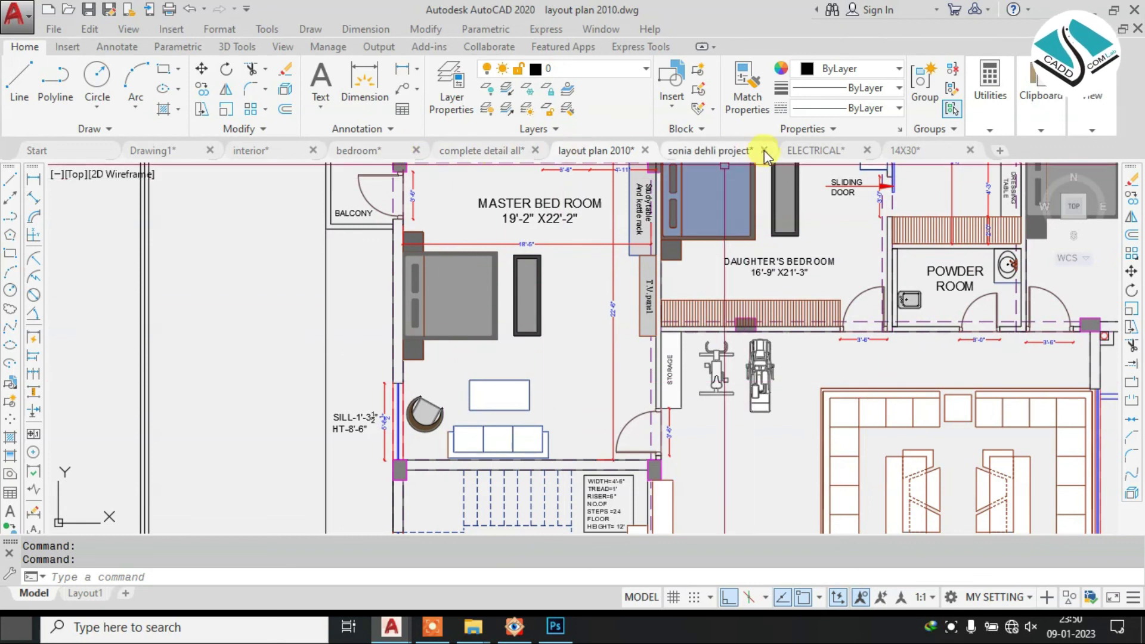
- Switch to the bedroom drawing and examine the bed wall elevation with its grid panelling and framed artwork
left_click(371, 151)
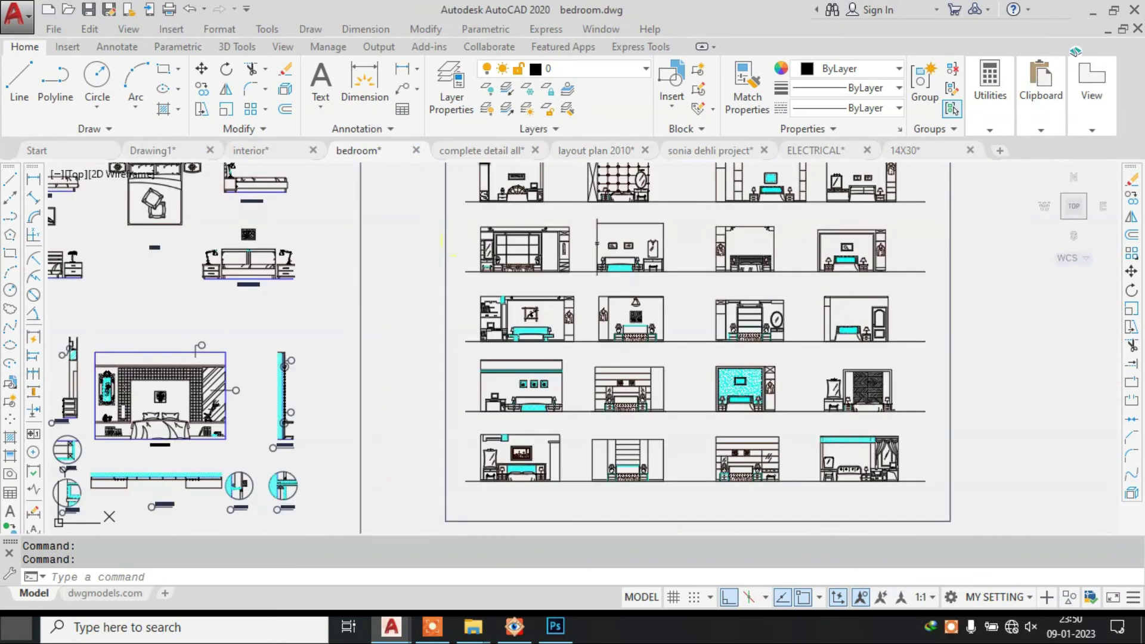
mouse_move(149, 421)
middle_mouse_down()
mouse_move(312, 363)
mouse_move(568, 379)
middle_mouse_up()
scroll(568, 379, "up", 6)
scroll(602, 354, "down", 2)
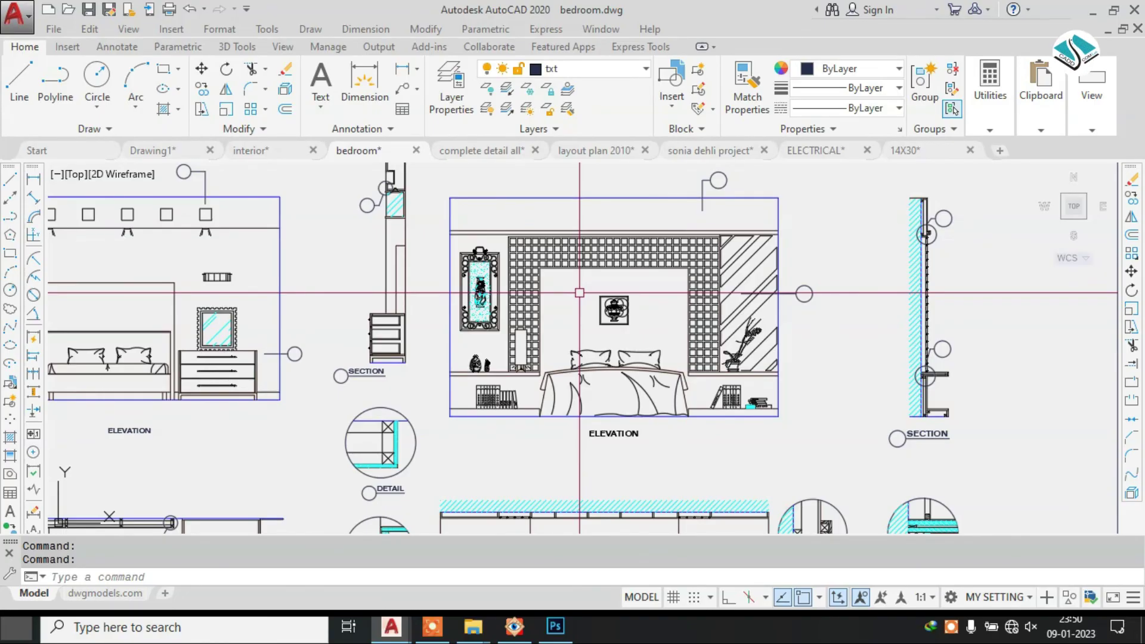
scroll(486, 285, "up", 4)
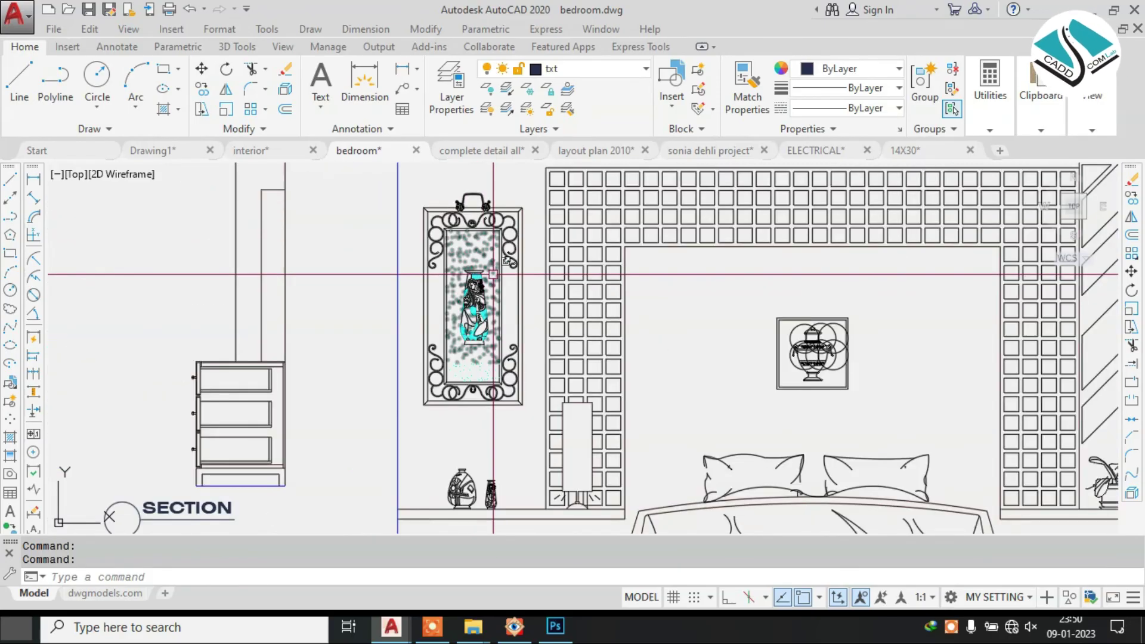
scroll(493, 274, "down", 2)
- Browse the bedroom drawing's bed plans and its collection of furnished wall elevations
scroll(717, 413, "down", 5)
scroll(731, 278, "up", 2)
scroll(730, 262, "down", 2)
scroll(731, 250, "up", 2)
scroll(779, 307, "down", 4)
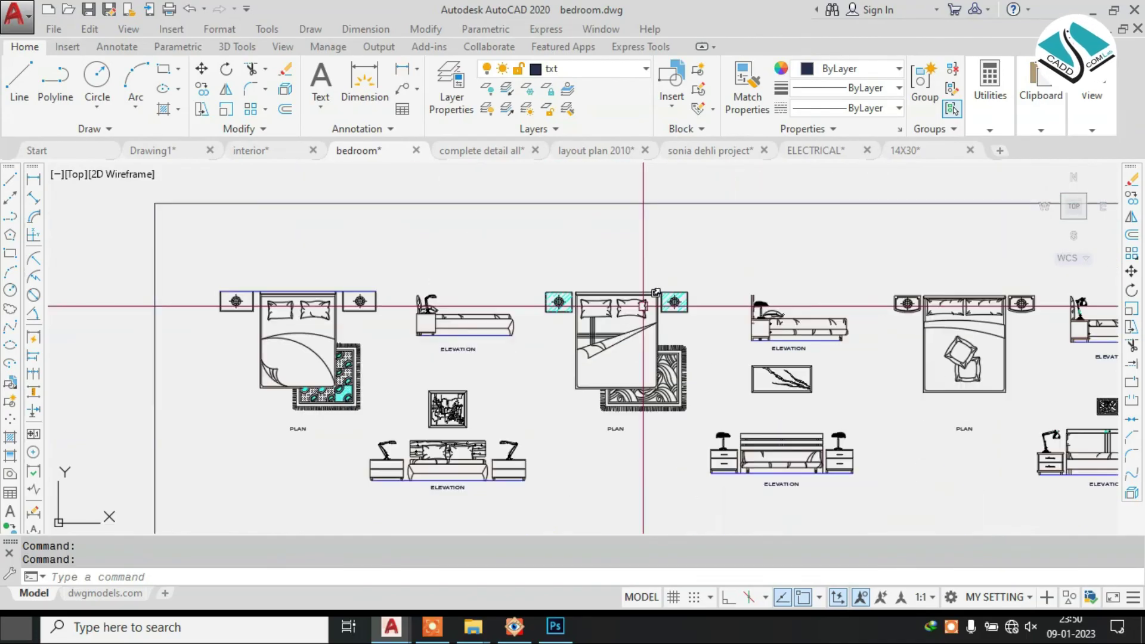
scroll(793, 330, "up", 5)
scroll(793, 329, "down", 2)
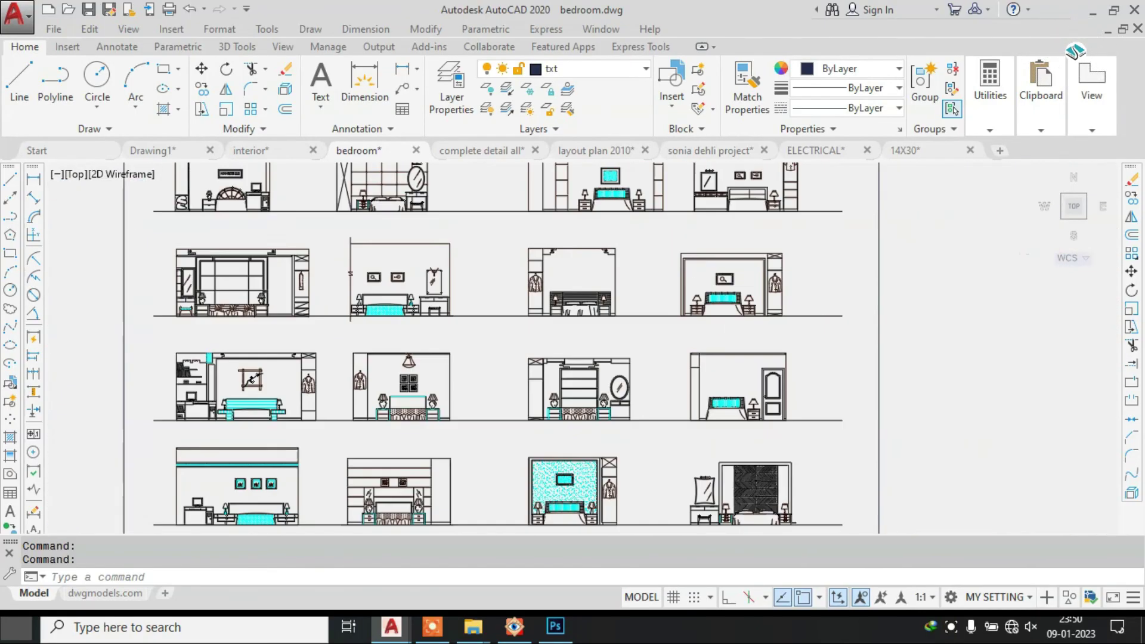
- Move the layout plan 2010 drawing next to ELECTRICAL in the open-file order and examine its master bedroom electrical sheet
left_click(816, 150)
mouse_move(596, 149)
left_mouse_down()
mouse_move(790, 156)
mouse_move(728, 152)
left_mouse_up()
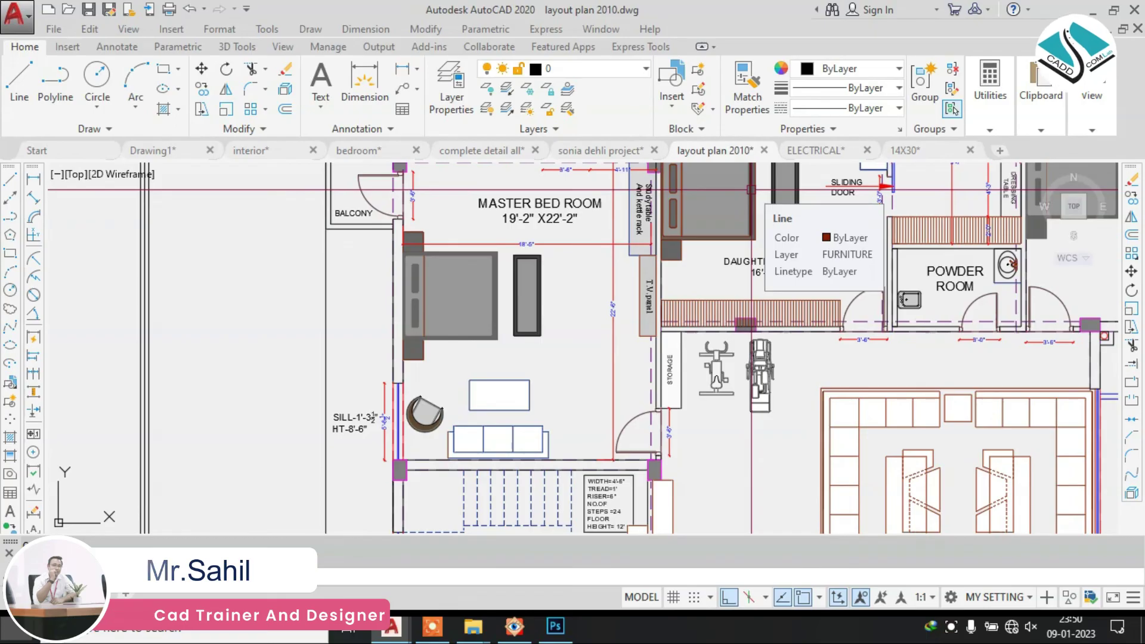
scroll(752, 190, "down", 6)
middle_click_drag(428, 297, 393, 289)
scroll(608, 271, "down", 2)
middle_click_drag(831, 289, 419, 272)
middle_click_drag(1043, 313, 321, 314)
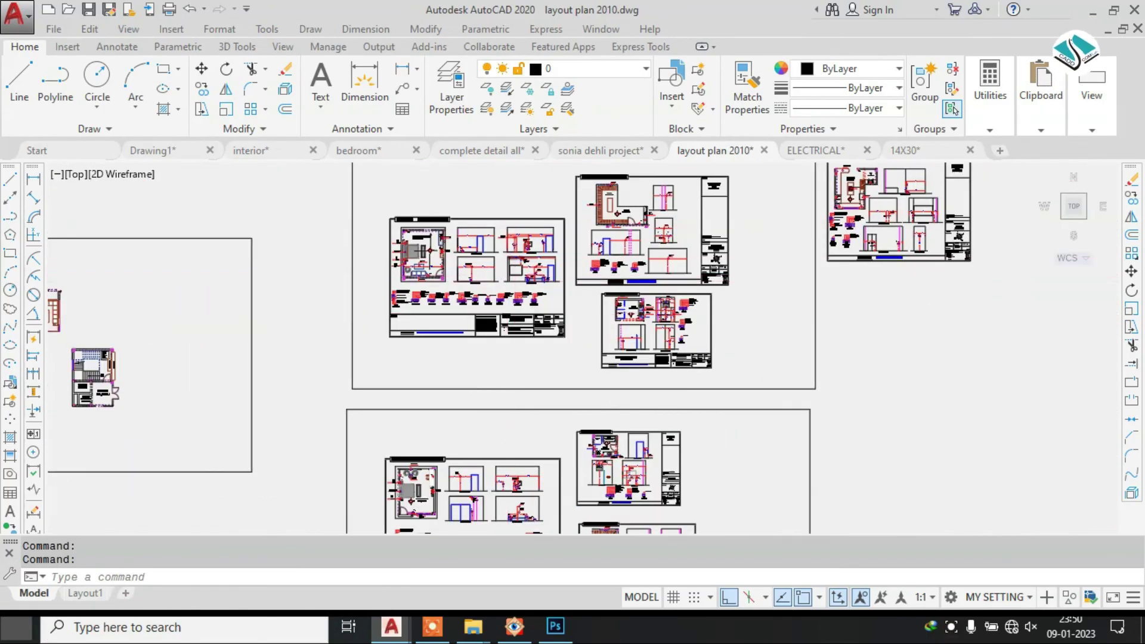
scroll(520, 256, "up", 6)
mouse_move(399, 243)
middle_mouse_down()
mouse_move(648, 305)
mouse_move(599, 293)
middle_mouse_up()
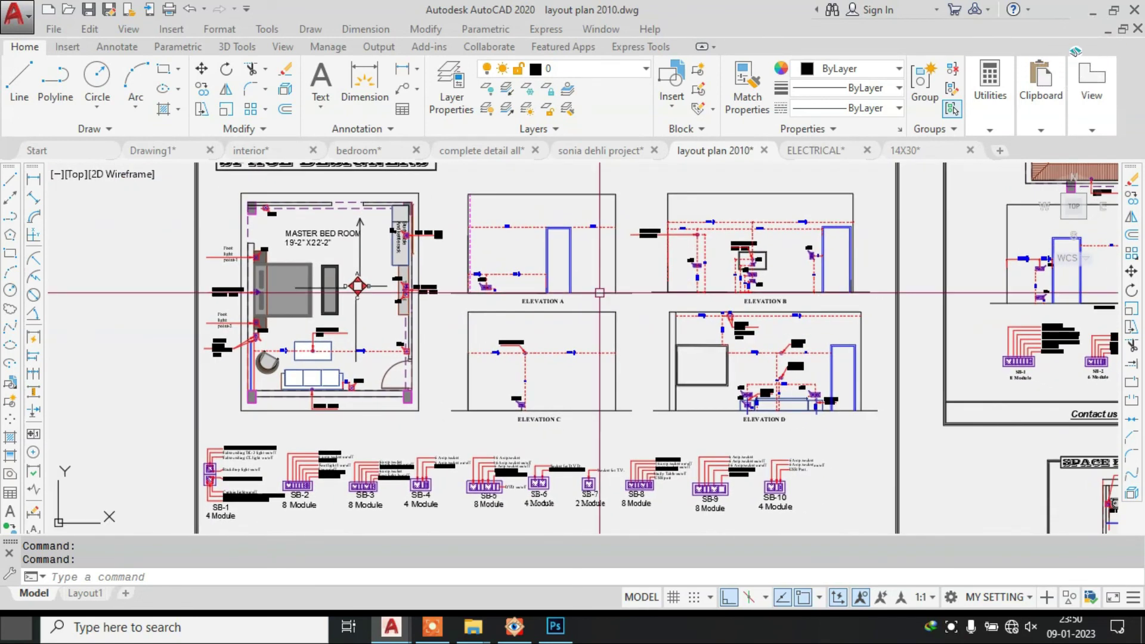